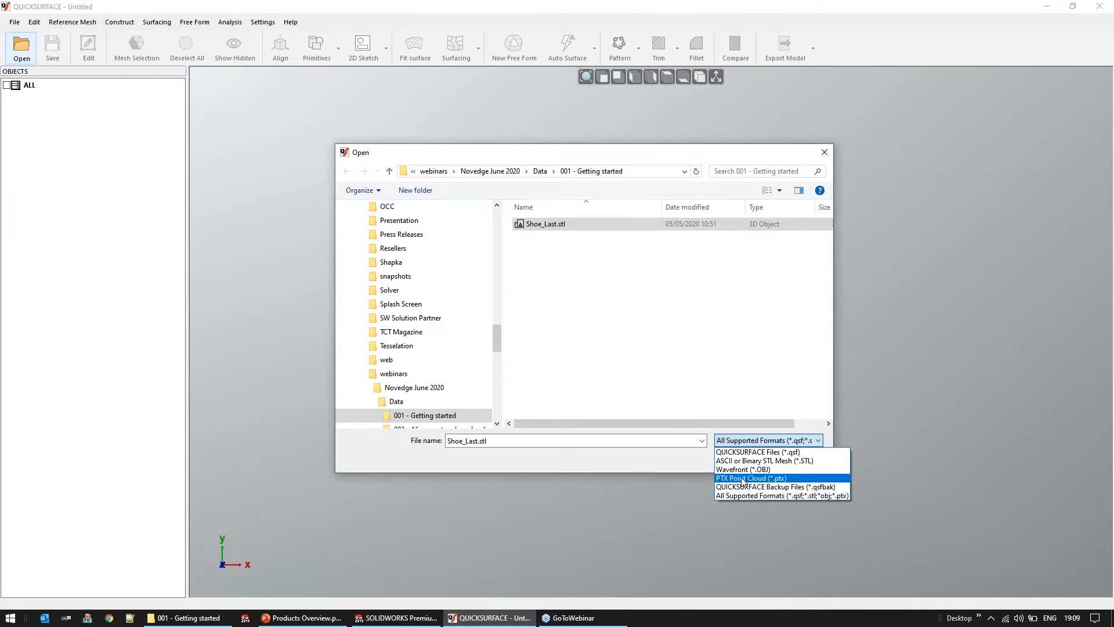
Import the Shoe_Last.stl mesh with the model units set to Millimeters
{"action": "left_click", "coordinate": [732, 378]}
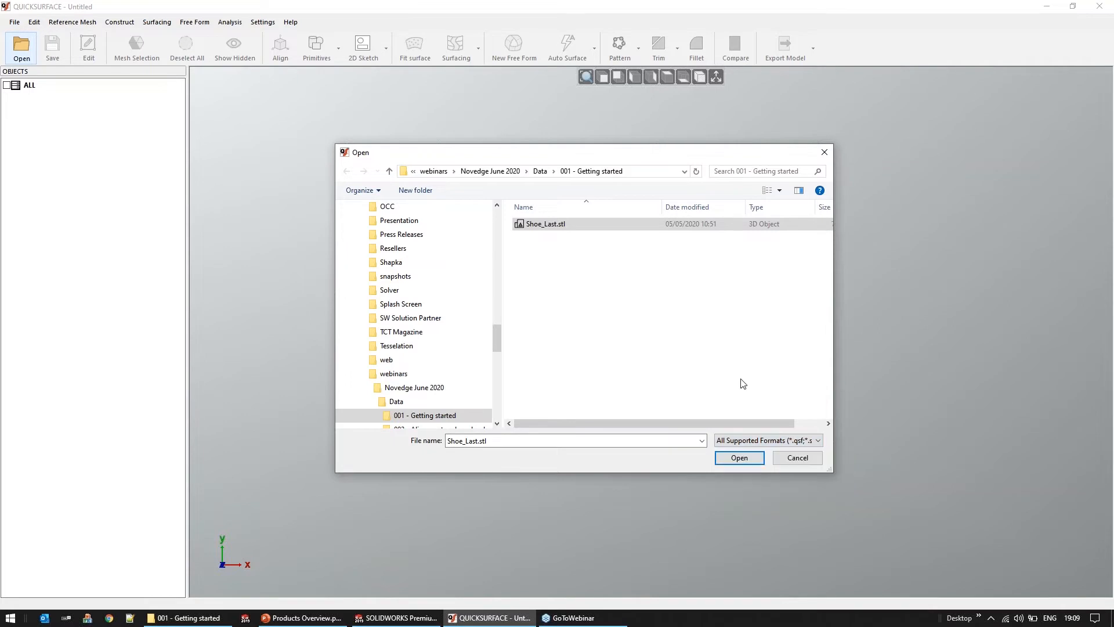
{"action": "left_click", "coordinate": [744, 461]}
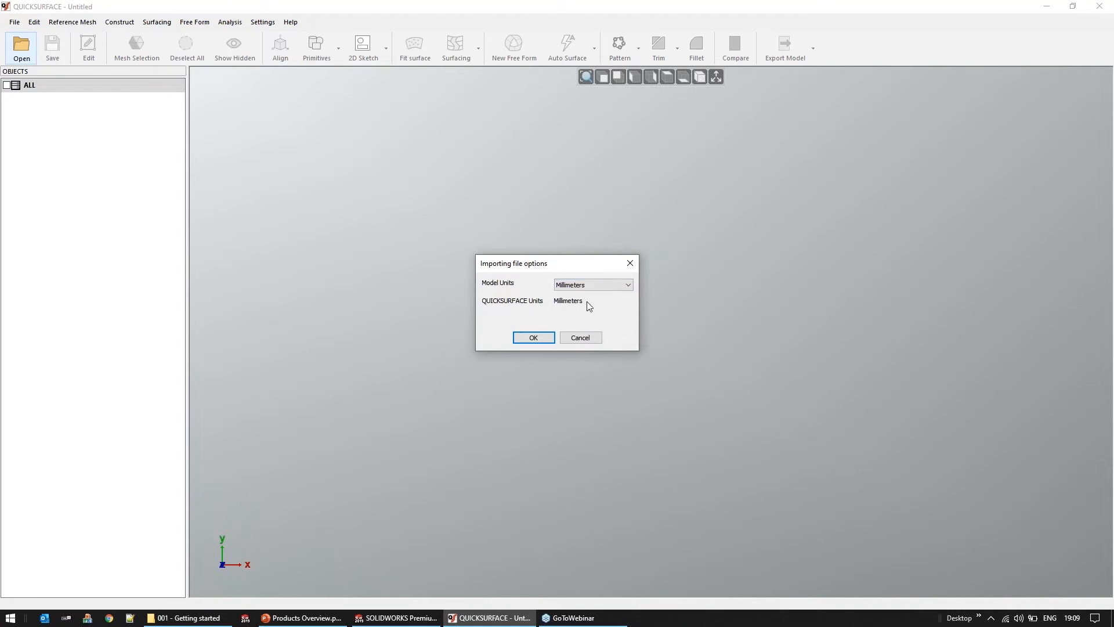
{"action": "left_click", "coordinate": [614, 285]}
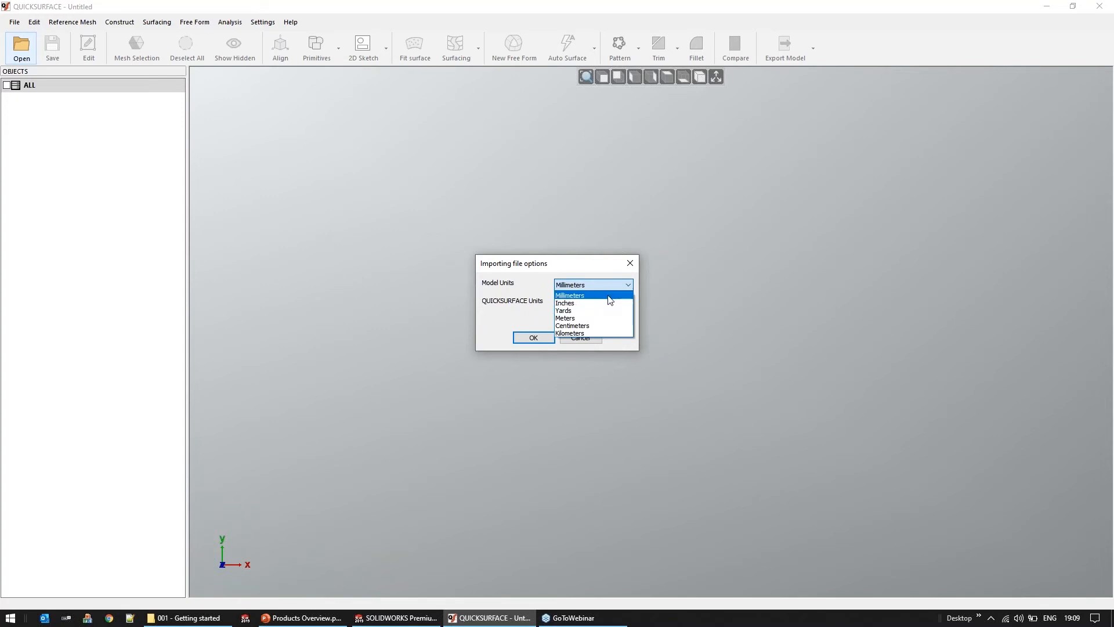
{"action": "left_click", "coordinate": [610, 296]}
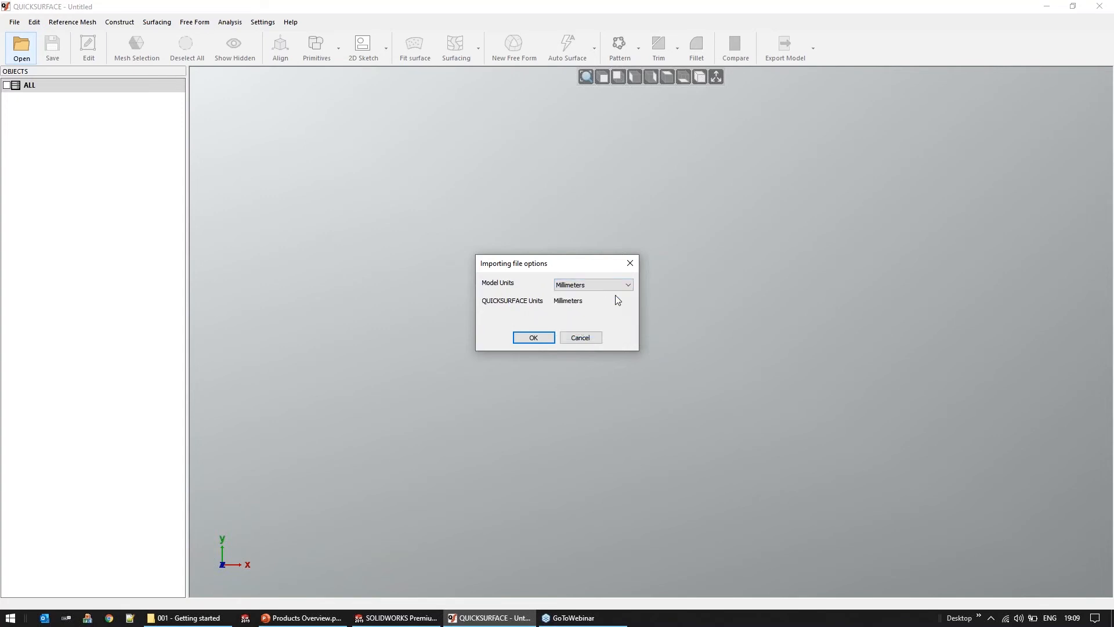
{"action": "left_click", "coordinate": [547, 339]}
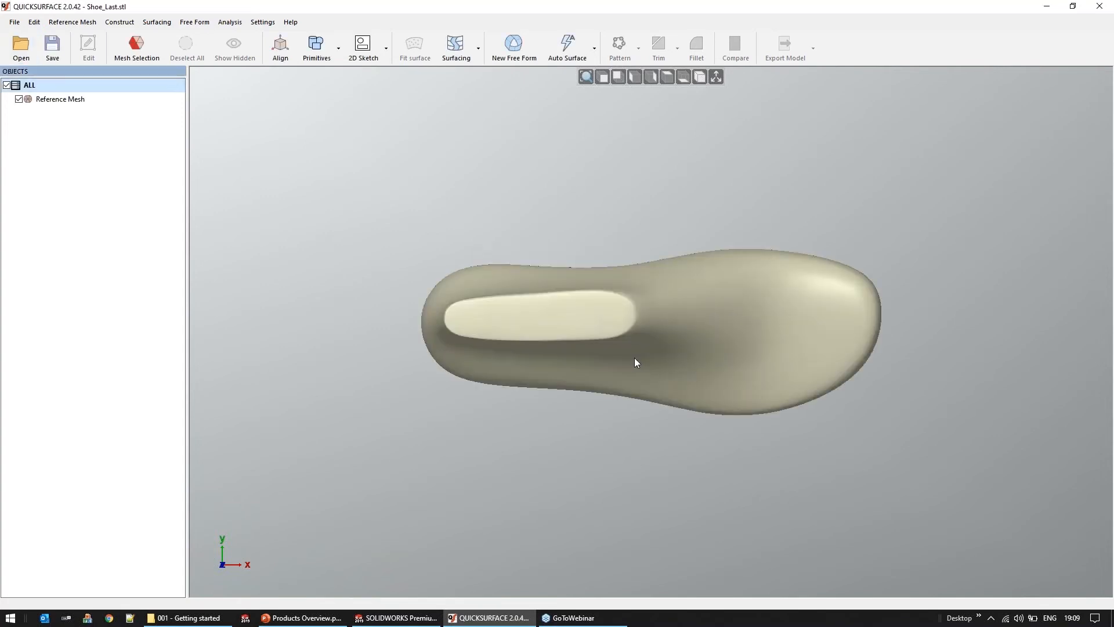
Generate an auto surface over the whole shoe last mesh with Medium quads count, Balanced feature details and no symmetry
{"action": "right_click_drag", "start_coordinate": [641, 360], "coordinate": [592, 299]}
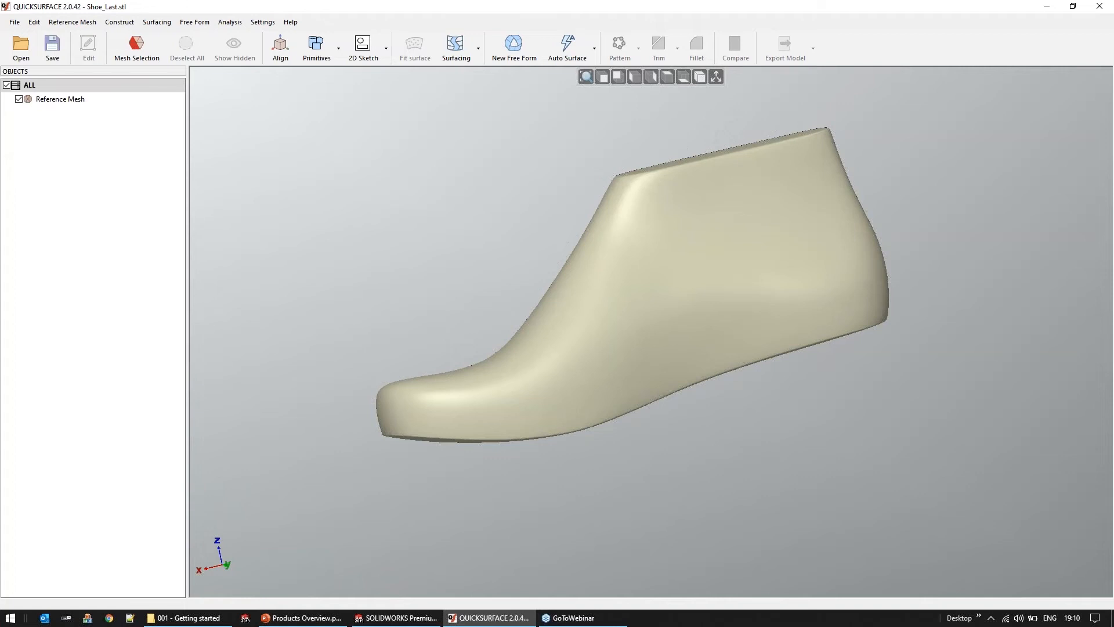
{"action": "right_click_drag", "start_coordinate": [621, 360], "coordinate": [818, 368]}
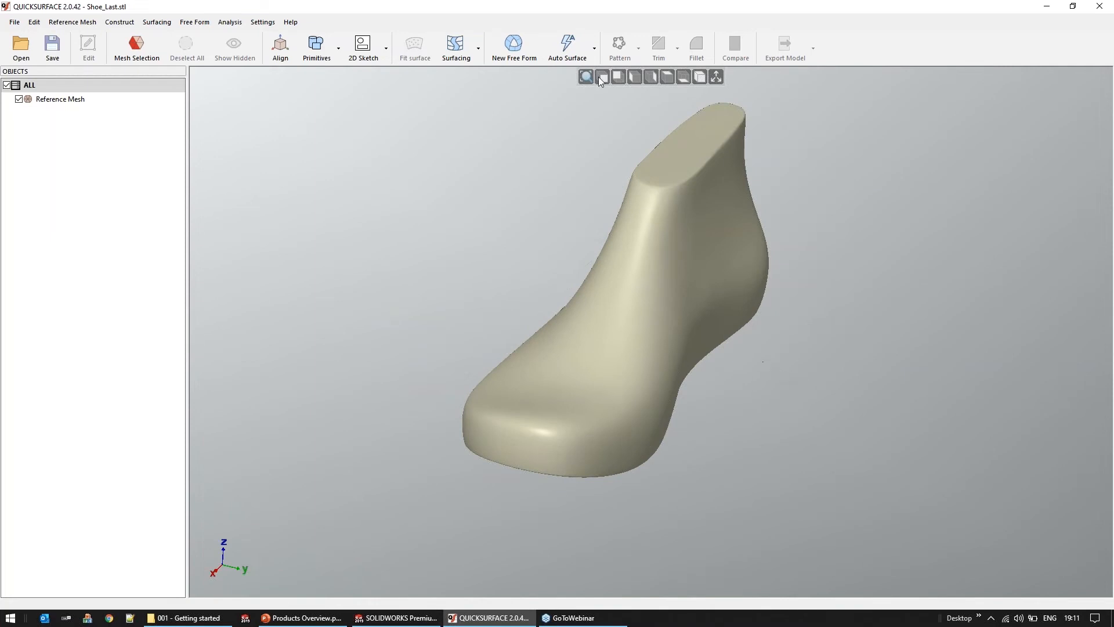
{"action": "left_click", "coordinate": [572, 51]}
{"action": "right_click_drag", "start_coordinate": [569, 465], "coordinate": [701, 308]}
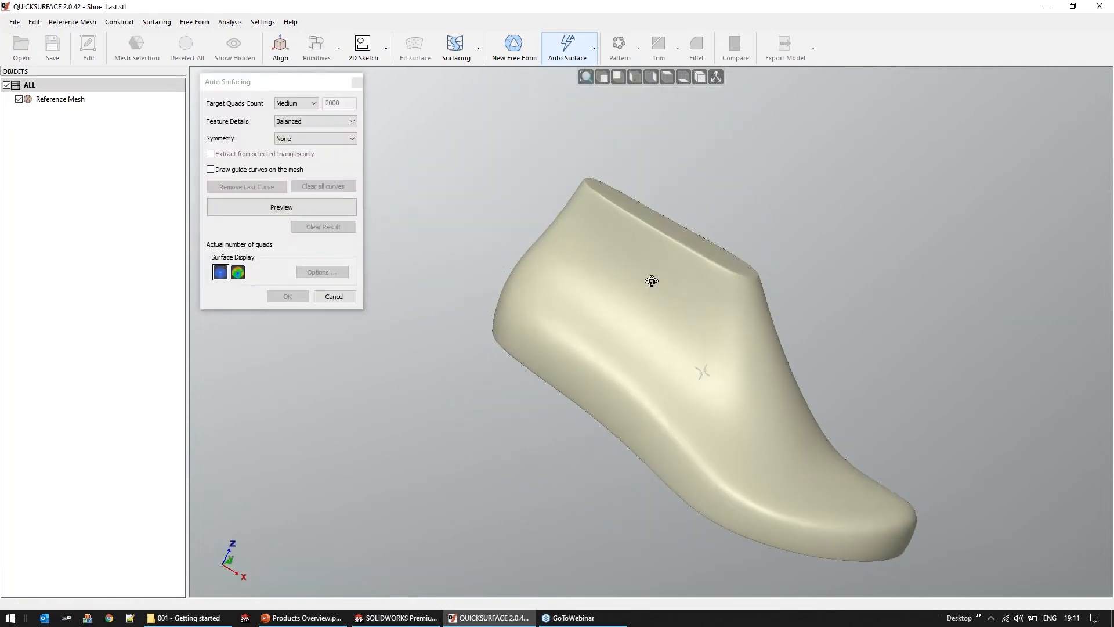
{"action": "left_click", "coordinate": [281, 208]}
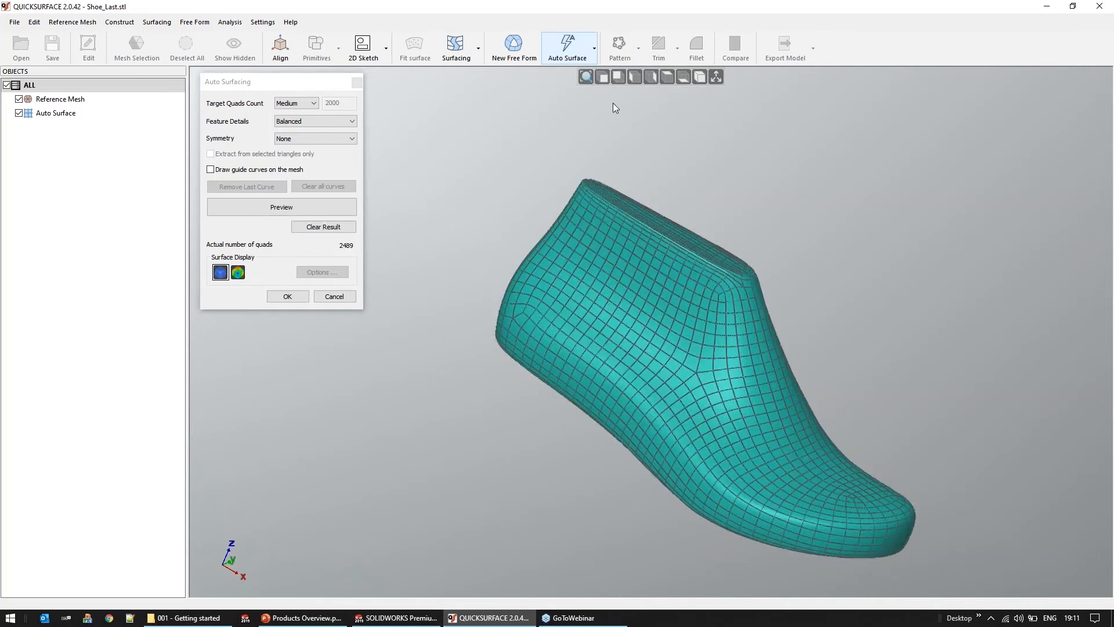
{"action": "left_click", "coordinate": [288, 297]}
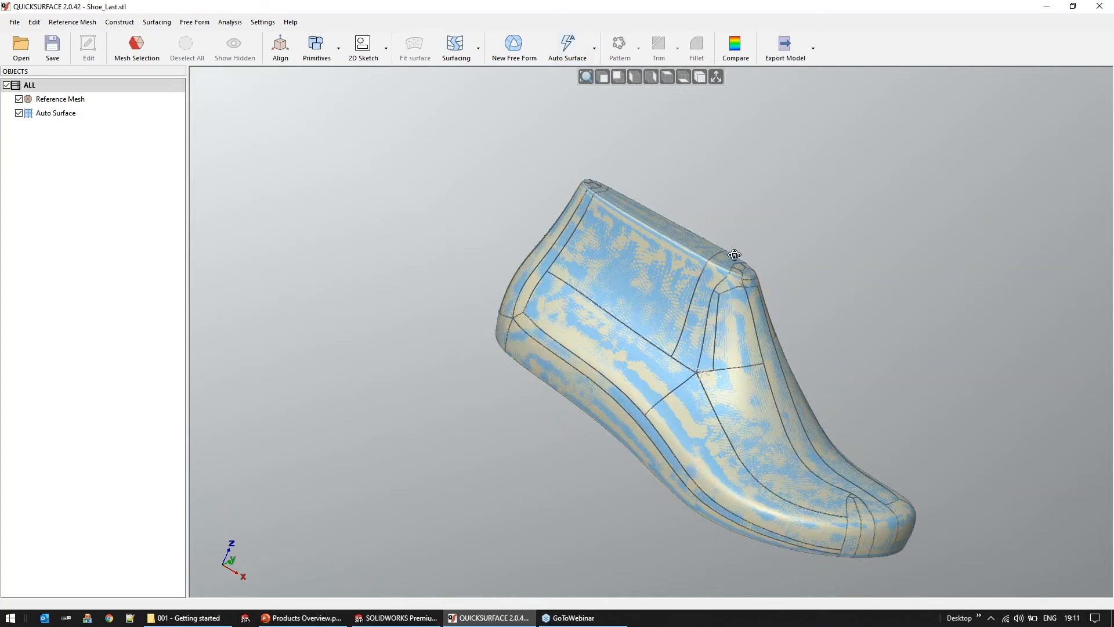
Compare the auto surface with the reference mesh and probe the deviation on the side of the shoe last
{"action": "right_click_drag", "start_coordinate": [735, 255], "coordinate": [737, 249]}
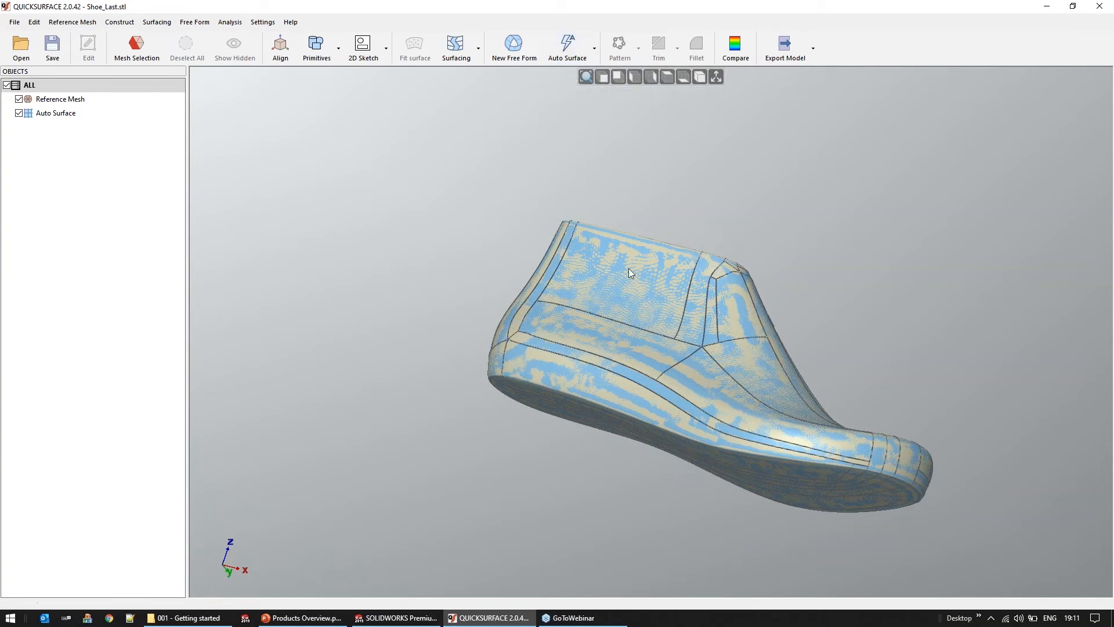
{"action": "scroll", "coordinate": [740, 354], "scroll_direction": "up", "scroll_amount": 3}
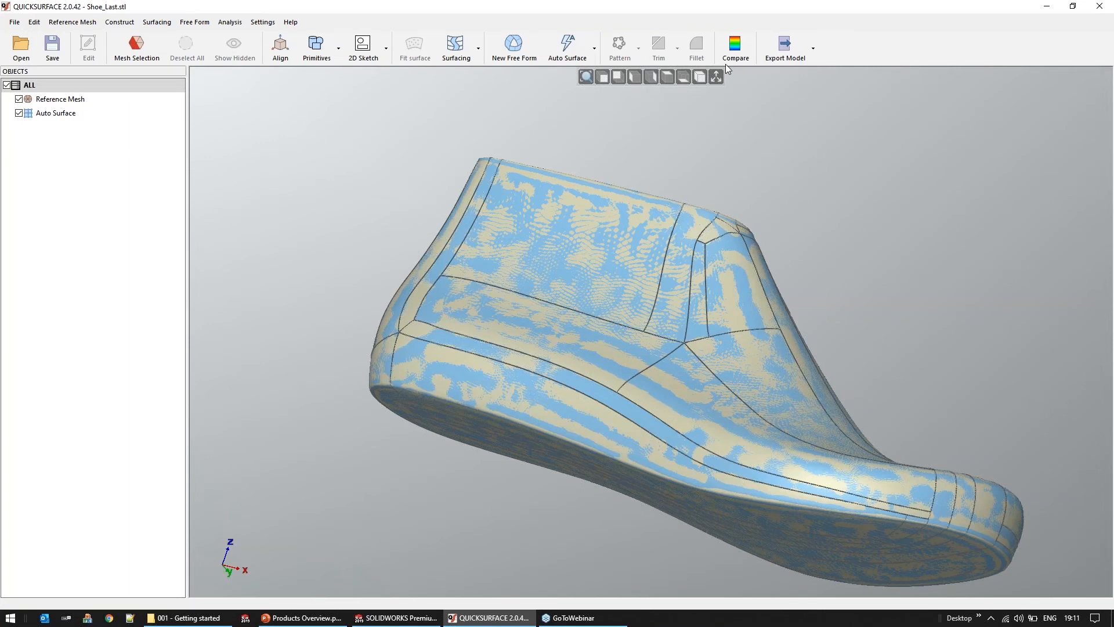
{"action": "left_click", "coordinate": [735, 51]}
{"action": "middle_click_drag", "start_coordinate": [517, 306], "coordinate": [511, 361]}
{"action": "mouse_move", "coordinate": [561, 228]}
{"action": "middle_click_drag", "start_coordinate": [510, 270], "coordinate": [495, 342]}
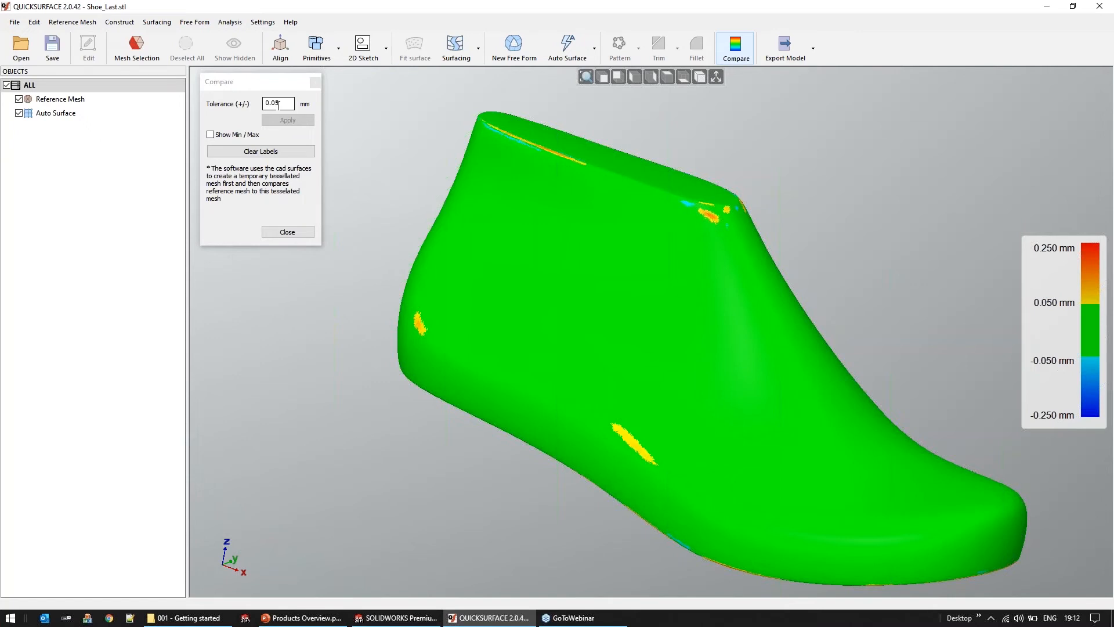
{"action": "mouse_move", "coordinate": [499, 197]}
{"action": "mouse_move", "coordinate": [532, 275]}
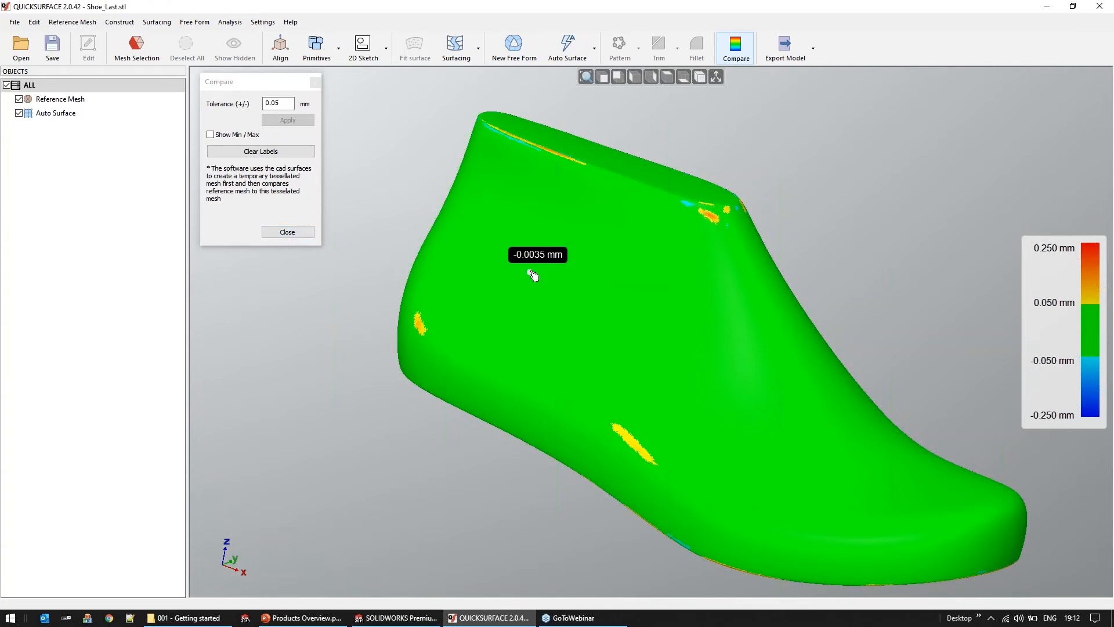
{"action": "left_click", "coordinate": [287, 234]}
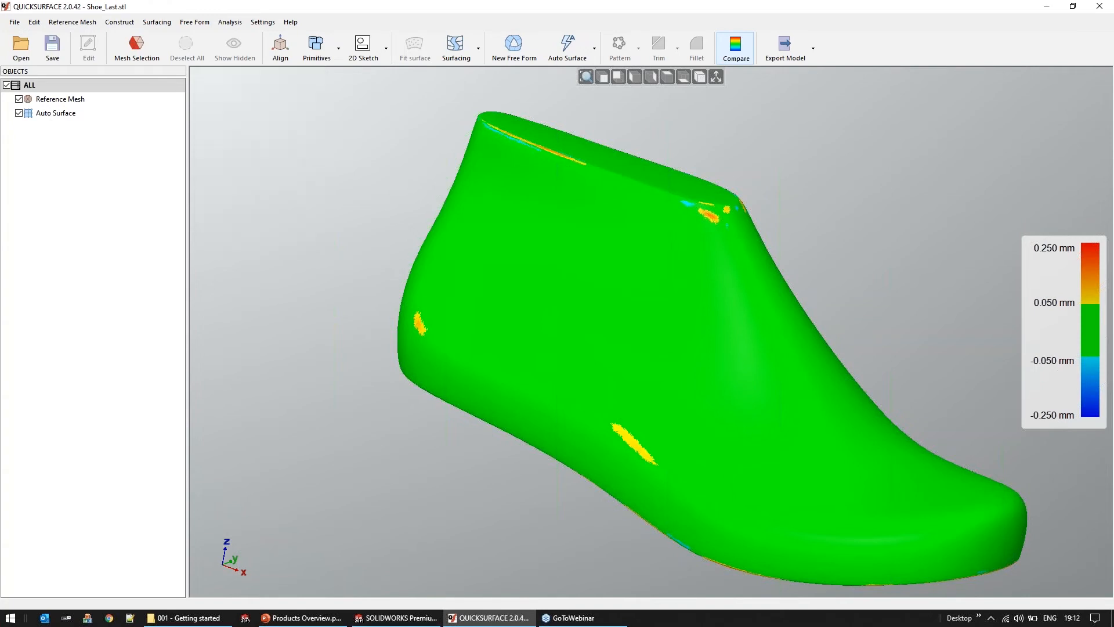
Export the surfaced model as the IGES file Shoe_Last.iges in the 001 - Getting started folder
{"action": "left_click", "coordinate": [778, 51]}
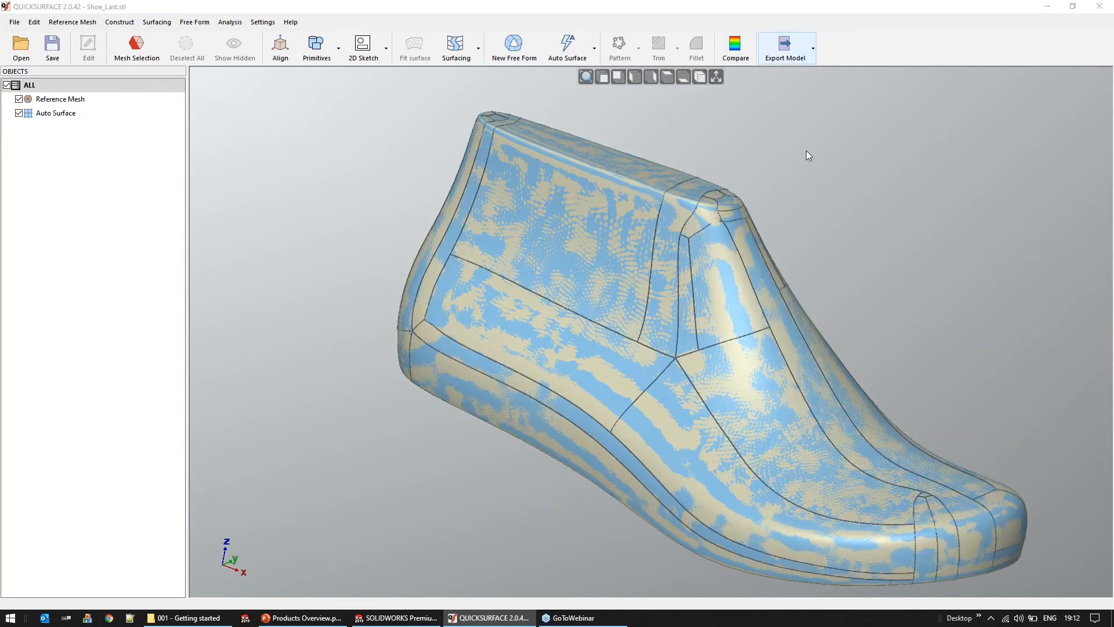
{"action": "left_click", "coordinate": [452, 433]}
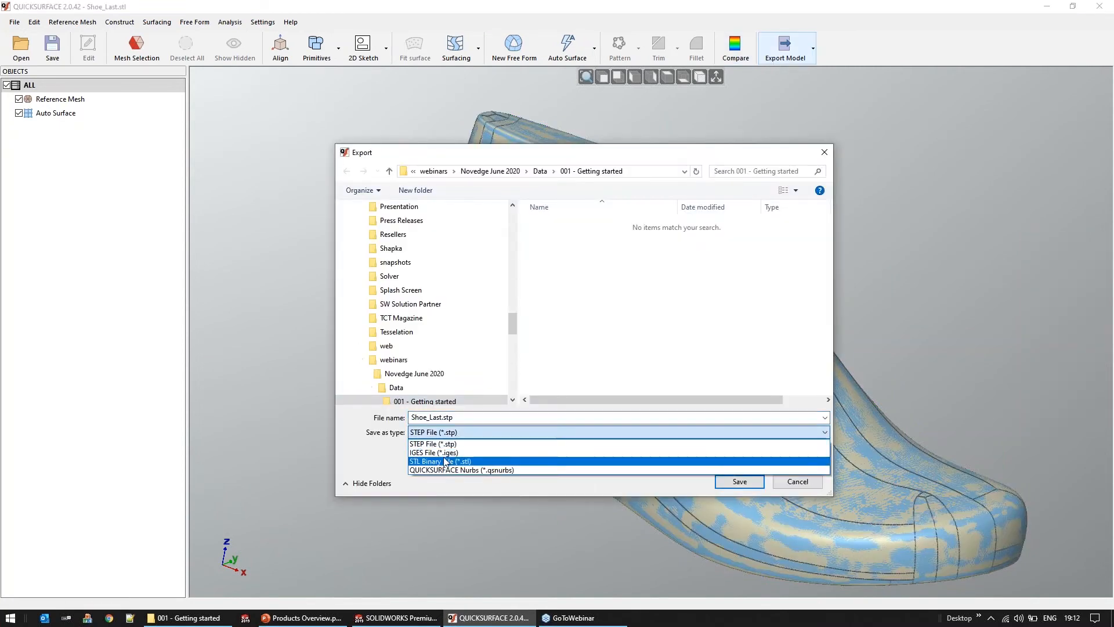
{"action": "left_click", "coordinate": [450, 452]}
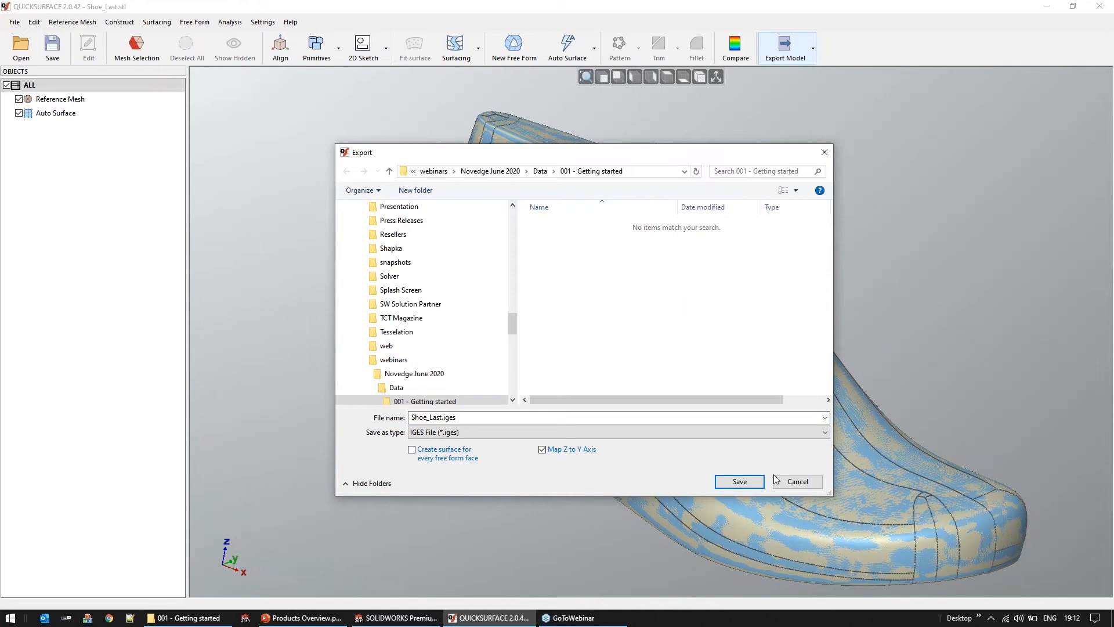
{"action": "left_click", "coordinate": [741, 482]}
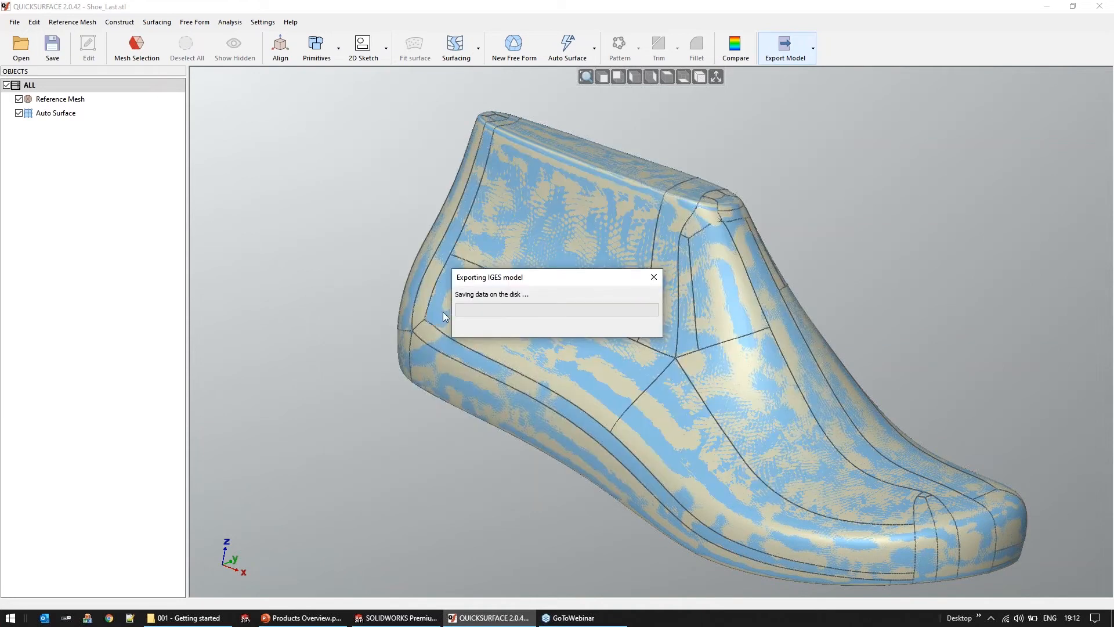
Switch to SOLIDWORKS and open the exported Shoe_Last.iges file
{"action": "left_click", "coordinate": [396, 620]}
{"action": "left_click", "coordinate": [113, 9]}
{"action": "left_click", "coordinate": [130, 41]}
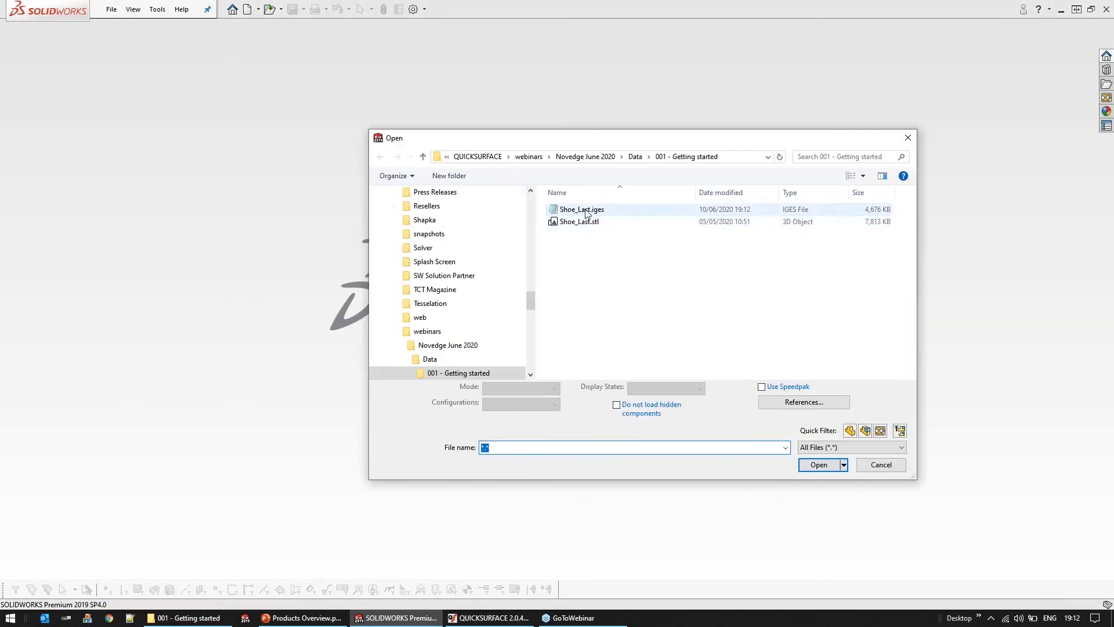
{"action": "left_click", "coordinate": [582, 209]}
{"action": "left_click", "coordinate": [823, 457]}
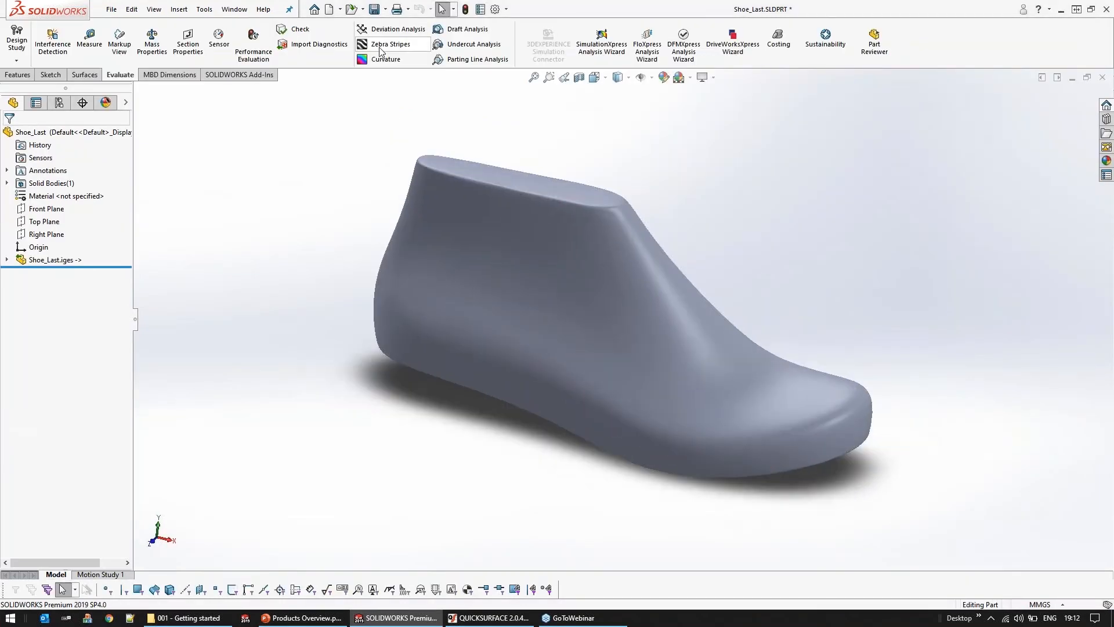
Examine the surface continuity of the imported shoe last with Zebra Stripes and turn the display off again
{"action": "left_click", "coordinate": [390, 45]}
{"action": "mouse_move", "coordinate": [406, 451]}
{"action": "middle_mouse_down"}
{"action": "mouse_move", "coordinate": [393, 453]}
{"action": "mouse_move", "coordinate": [385, 482]}
{"action": "mouse_move", "coordinate": [406, 441]}
{"action": "middle_mouse_up"}
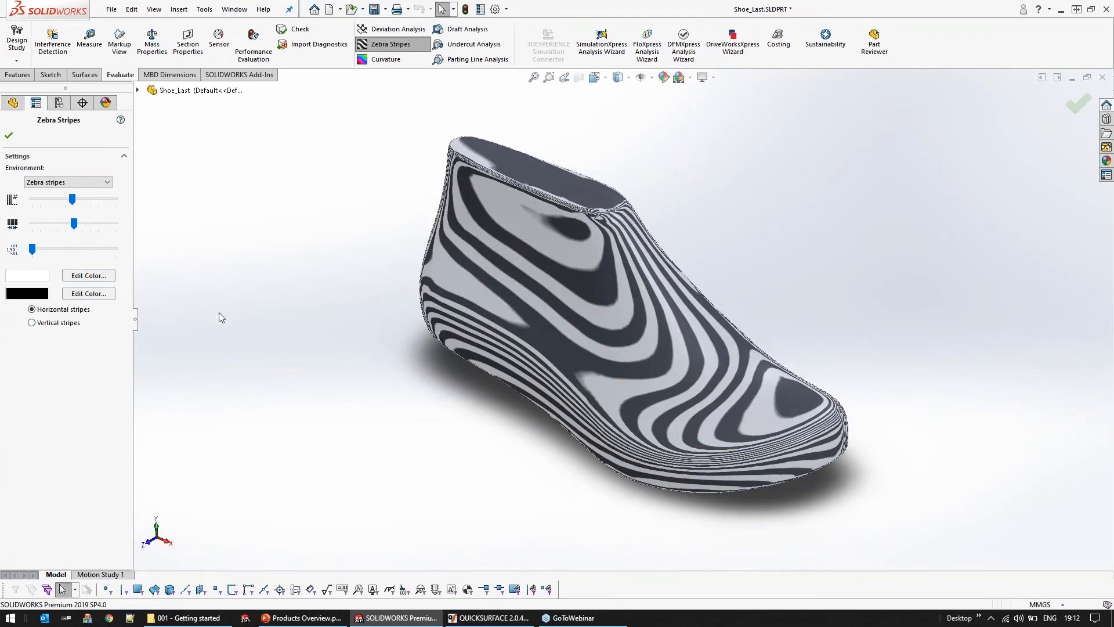
{"action": "left_click", "coordinate": [1081, 109]}
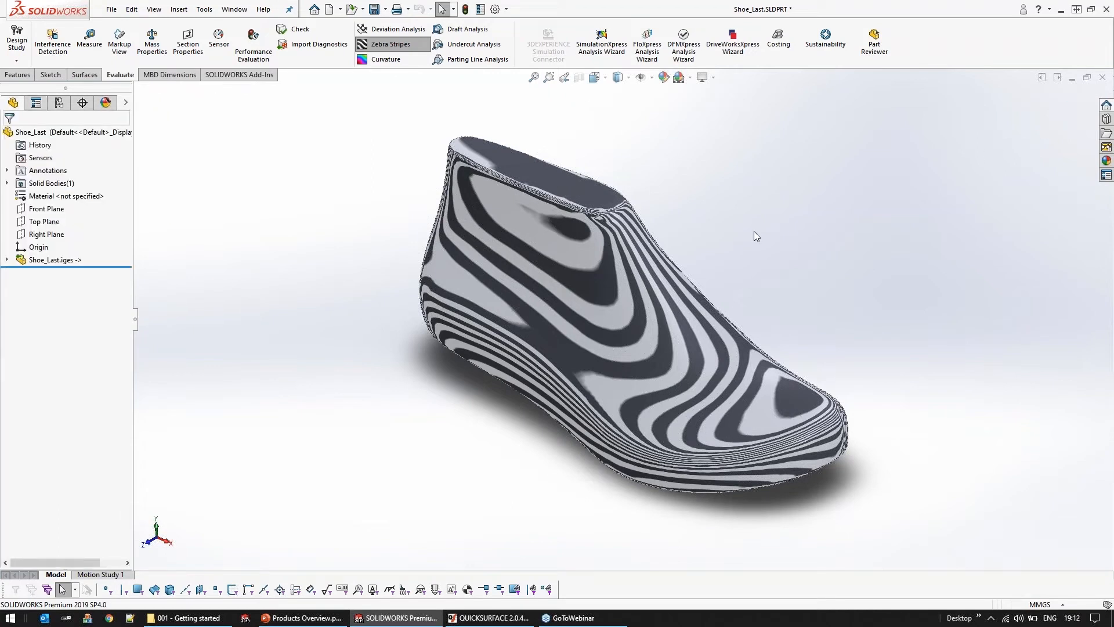
{"action": "left_click", "coordinate": [409, 47]}
Close the imported Shoe_Last part and switch back to QUICKSURFACE
{"action": "left_click", "coordinate": [1106, 9]}
{"action": "left_click", "coordinate": [549, 327]}
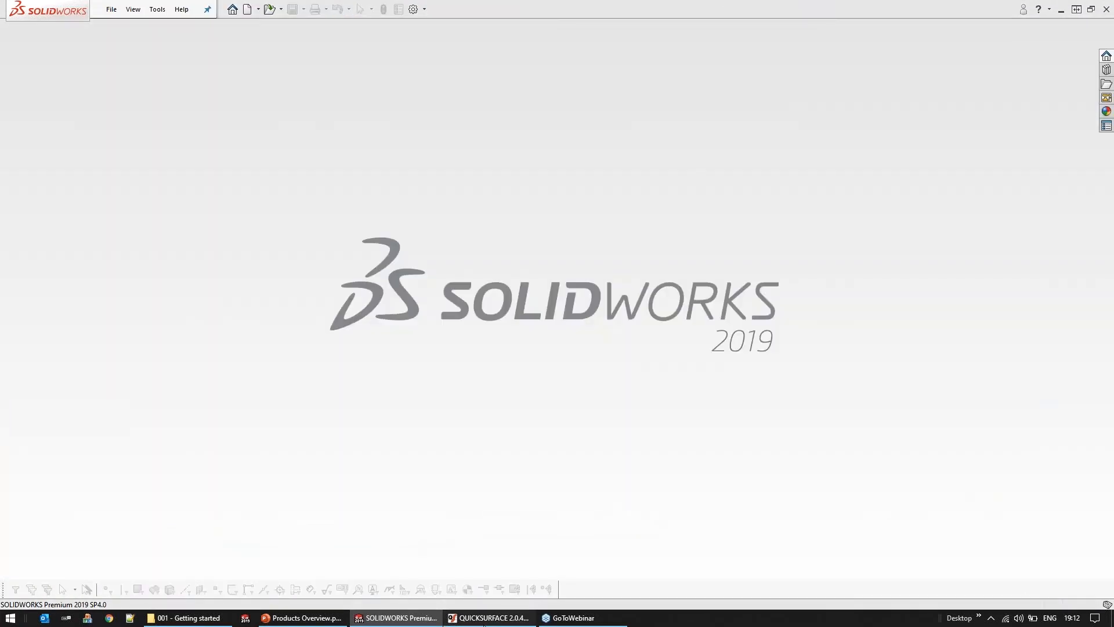
{"action": "left_click", "coordinate": [484, 624]}
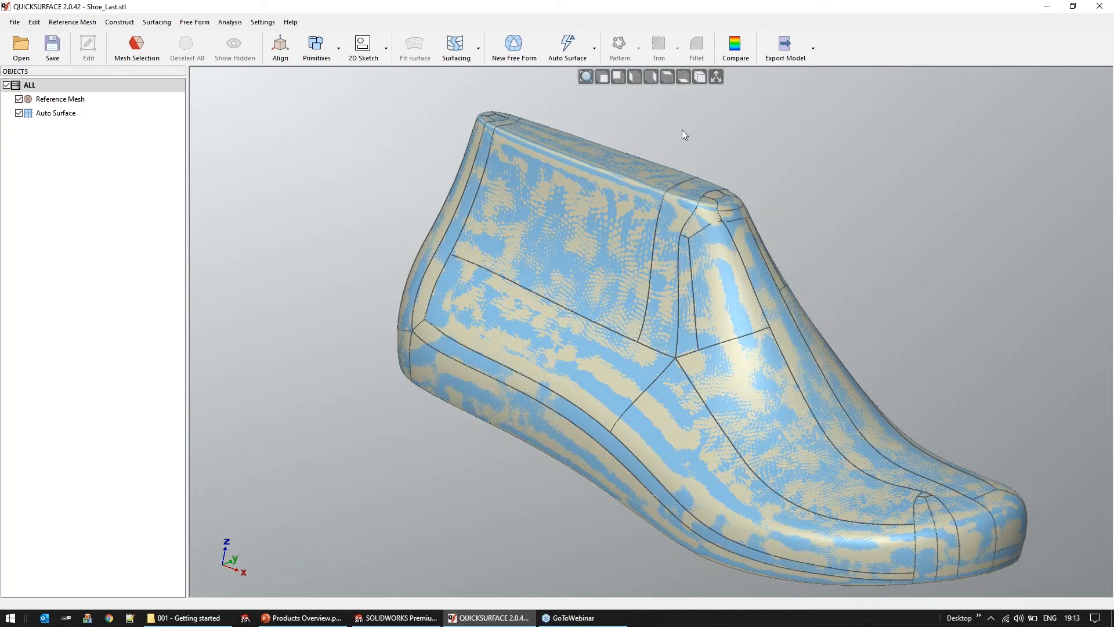
Open the auto surface for editing to inspect its control points and edges, and close the editor
{"action": "double_click", "coordinate": [593, 245]}
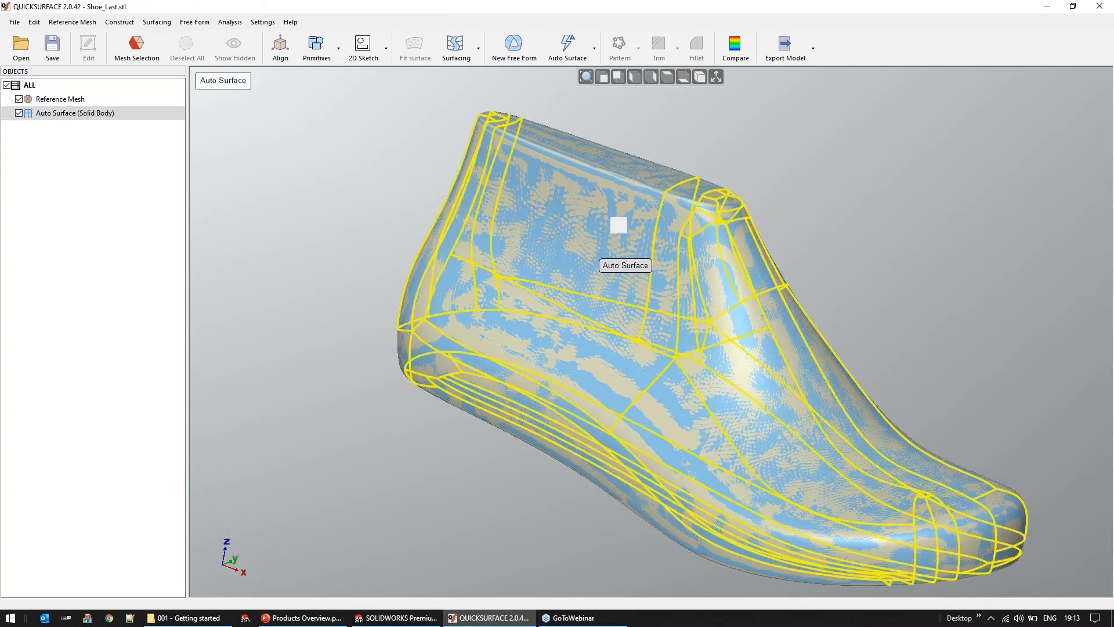
{"action": "scroll", "coordinate": [596, 249], "scroll_direction": "up", "scroll_amount": 3}
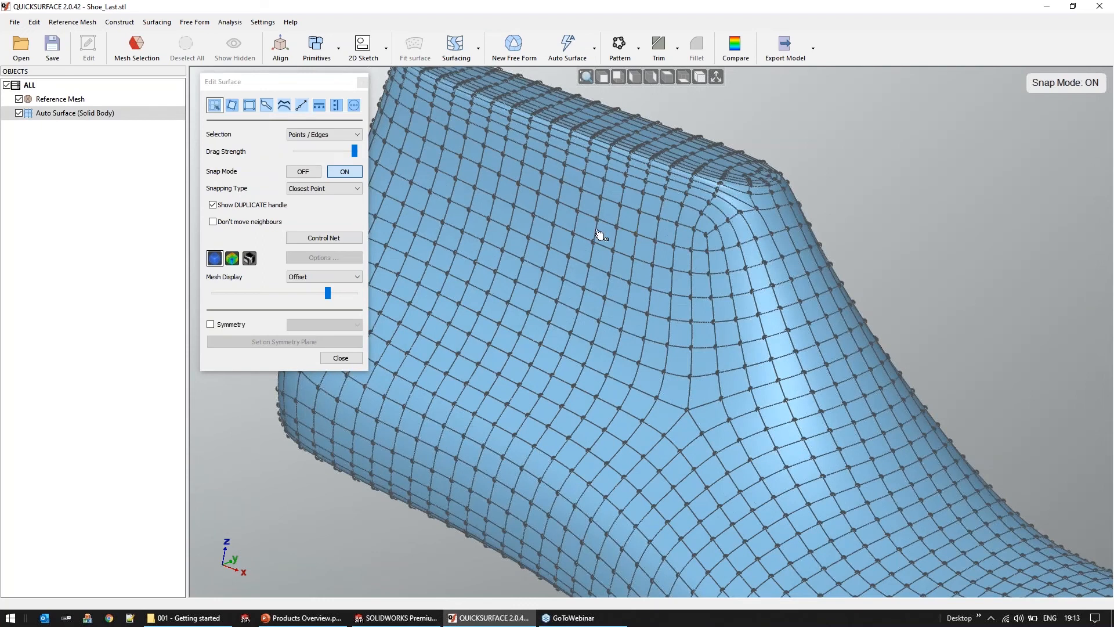
{"action": "left_click", "coordinate": [341, 359]}
{"action": "scroll", "coordinate": [385, 217], "scroll_direction": "down", "scroll_amount": 5}
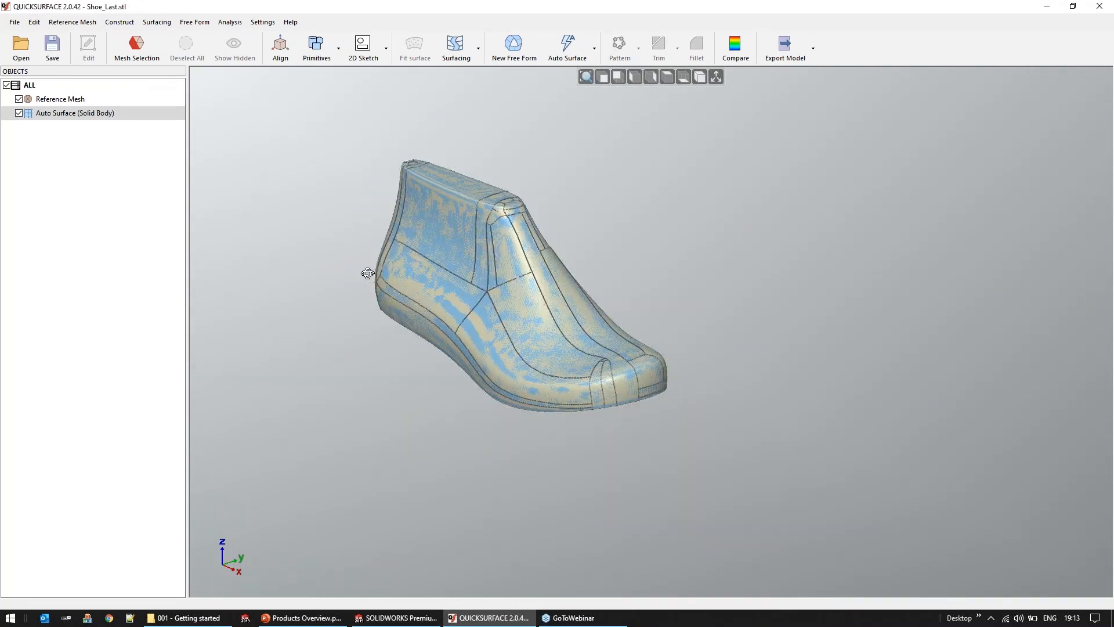
{"action": "scroll", "coordinate": [372, 249], "scroll_direction": "up", "scroll_amount": 3}
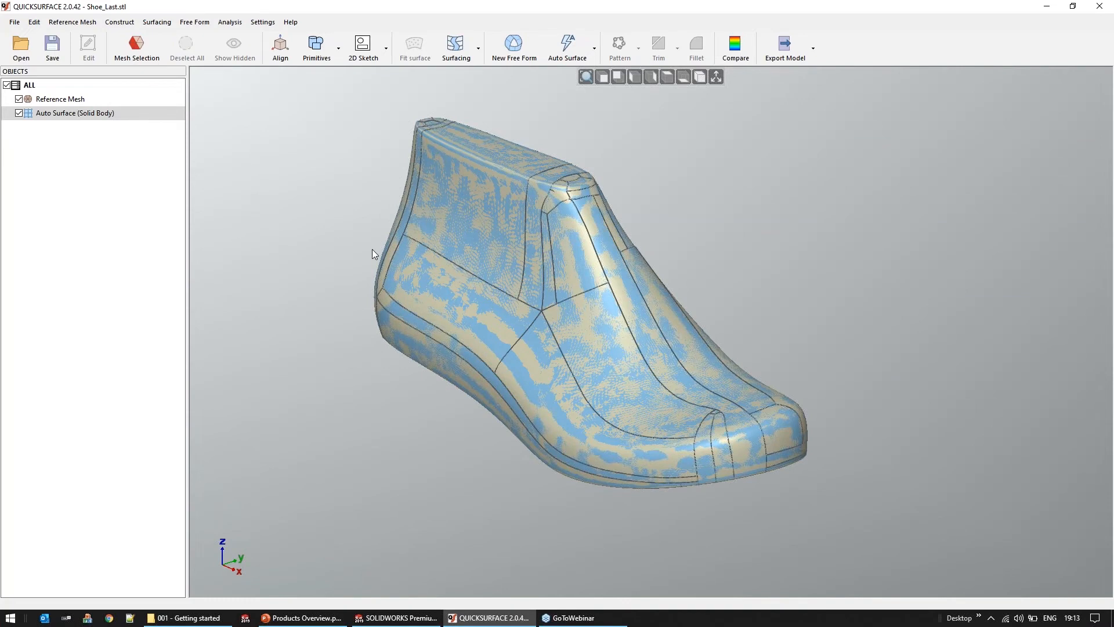
Close the shoe last project without saving its changes
{"action": "left_click", "coordinate": [14, 22]}
{"action": "left_click", "coordinate": [25, 43]}
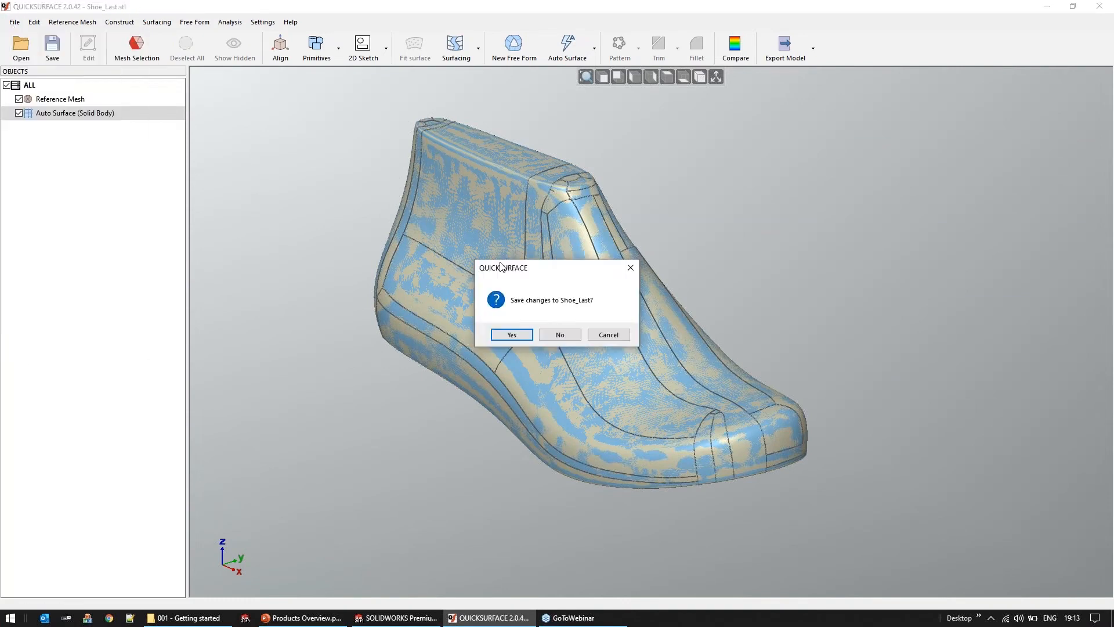
{"action": "left_click", "coordinate": [559, 341]}
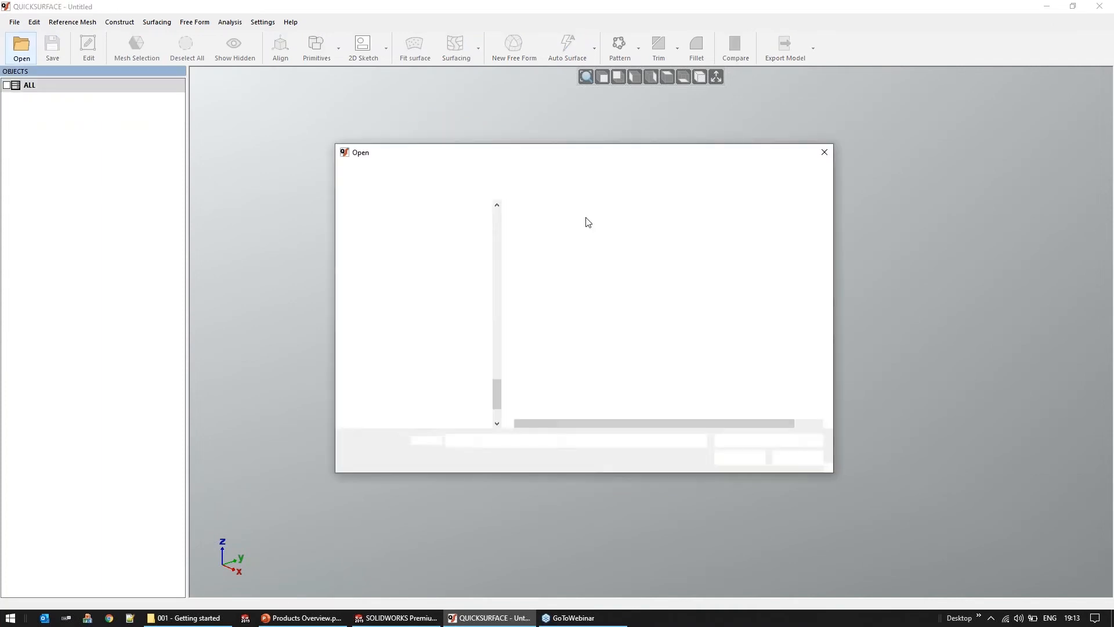
Import basic_part.stl from the 002 - Alignment and mesh selection folder with model units in Millimeters
{"action": "left_click", "coordinate": [539, 172]}
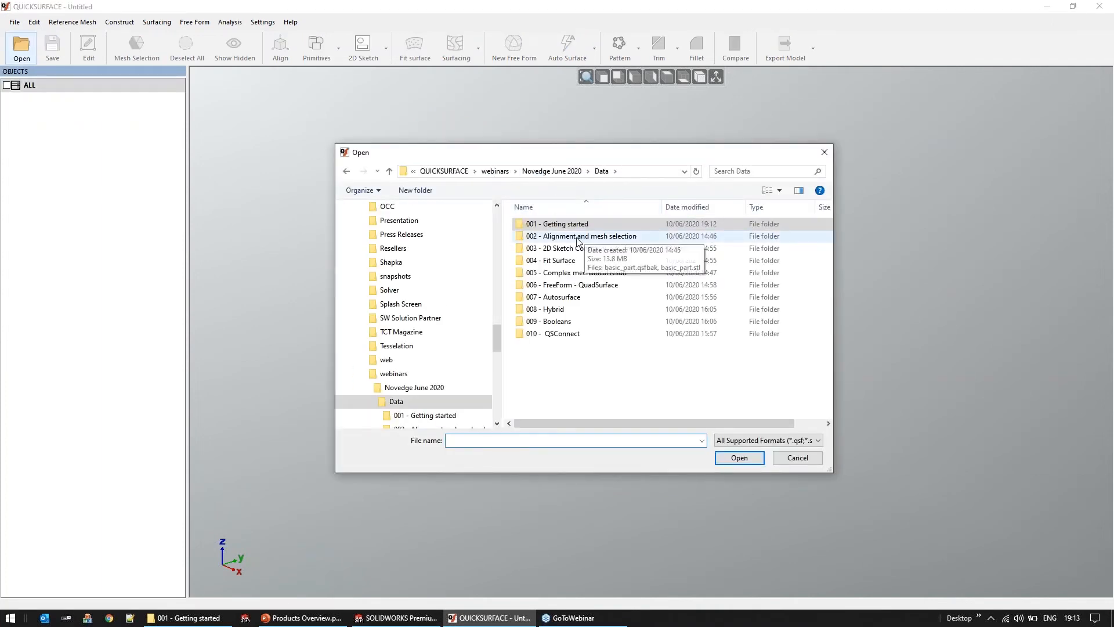
{"action": "double_click", "coordinate": [549, 237]}
{"action": "double_click", "coordinate": [546, 225]}
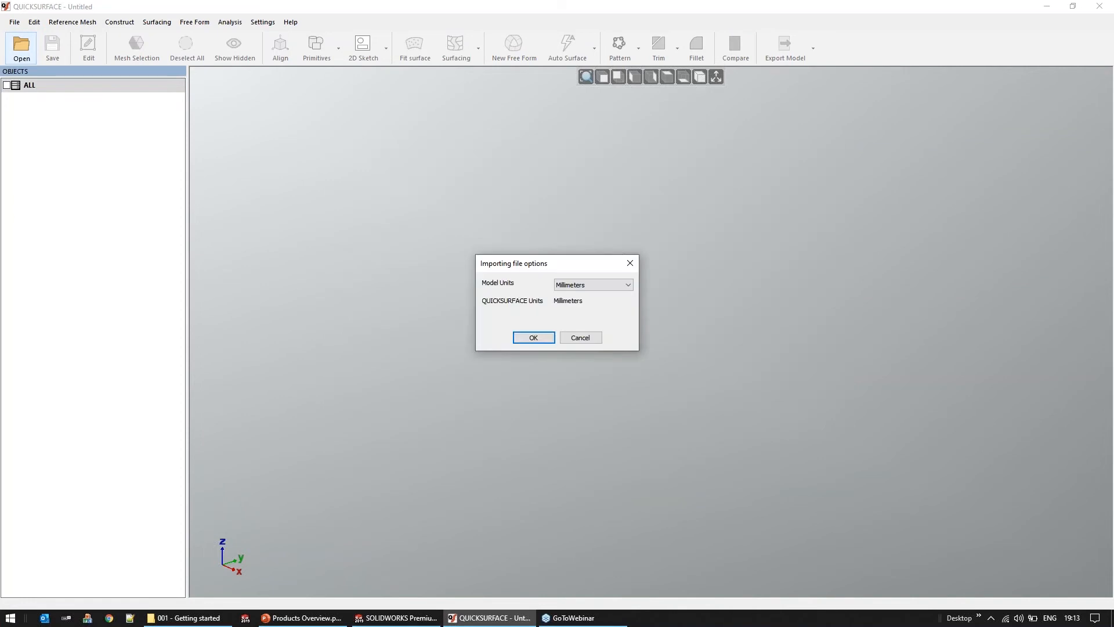
{"action": "left_click", "coordinate": [533, 336]}
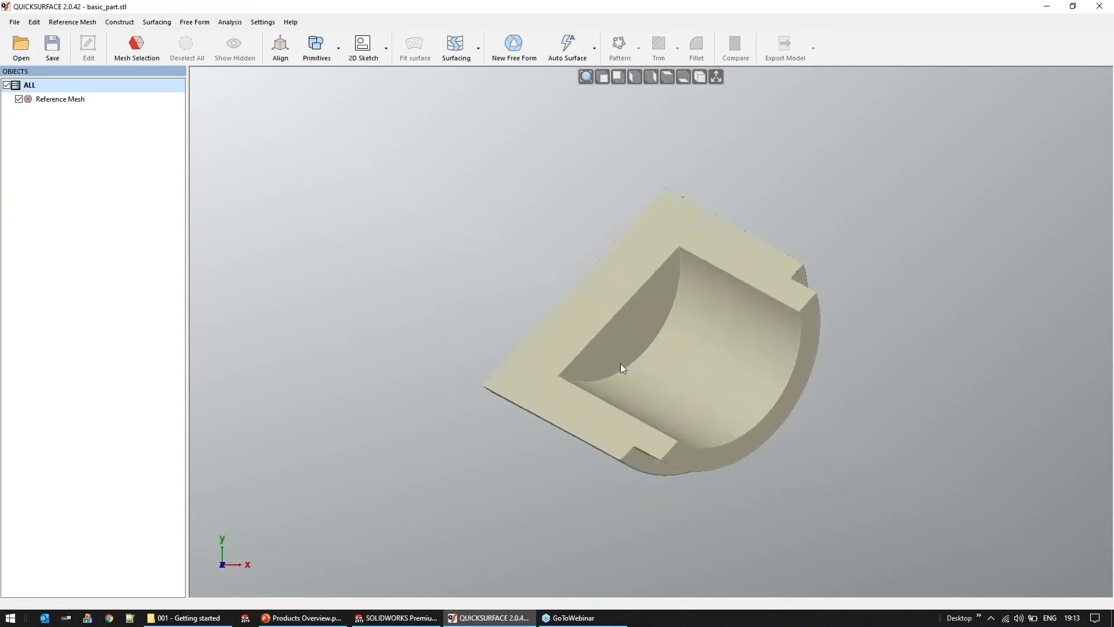
{"action": "scroll", "coordinate": [621, 364], "scroll_direction": "down", "scroll_amount": 3}
{"action": "middle_click_drag", "start_coordinate": [623, 333], "coordinate": [577, 430]}
{"action": "middle_click_drag", "start_coordinate": [674, 307], "coordinate": [639, 383]}
{"action": "middle_click_drag", "start_coordinate": [664, 325], "coordinate": [665, 389]}
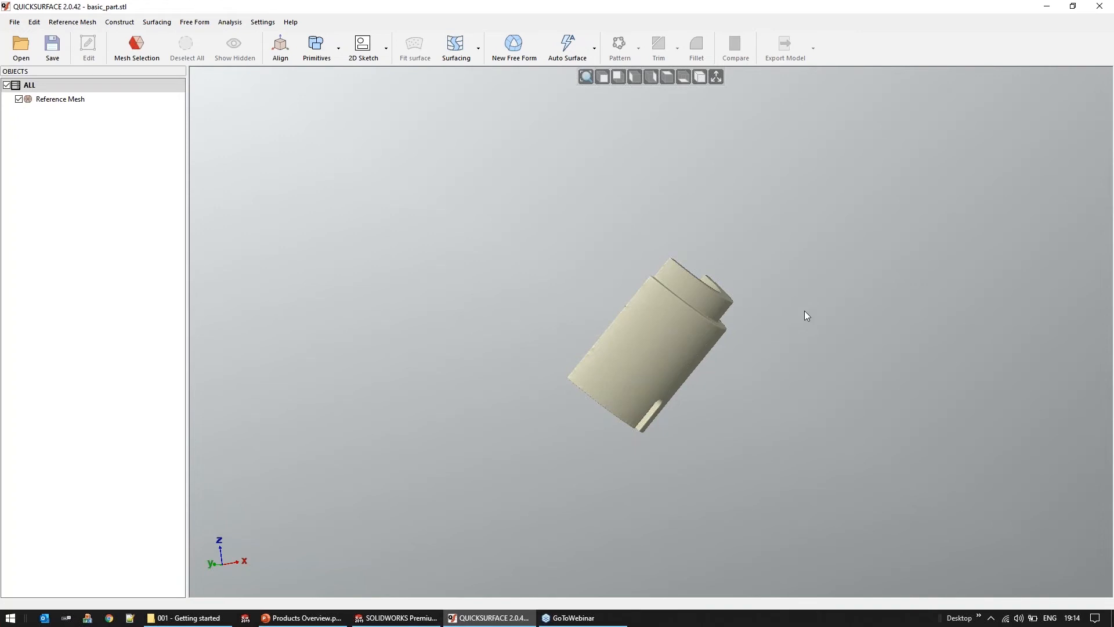
Display the coordinate axes and examine how the imported mesh sits relative to the origin
{"action": "left_click", "coordinate": [719, 80]}
{"action": "scroll", "coordinate": [628, 257], "scroll_direction": "down", "scroll_amount": 5}
{"action": "middle_click_drag", "start_coordinate": [575, 353], "coordinate": [616, 418]}
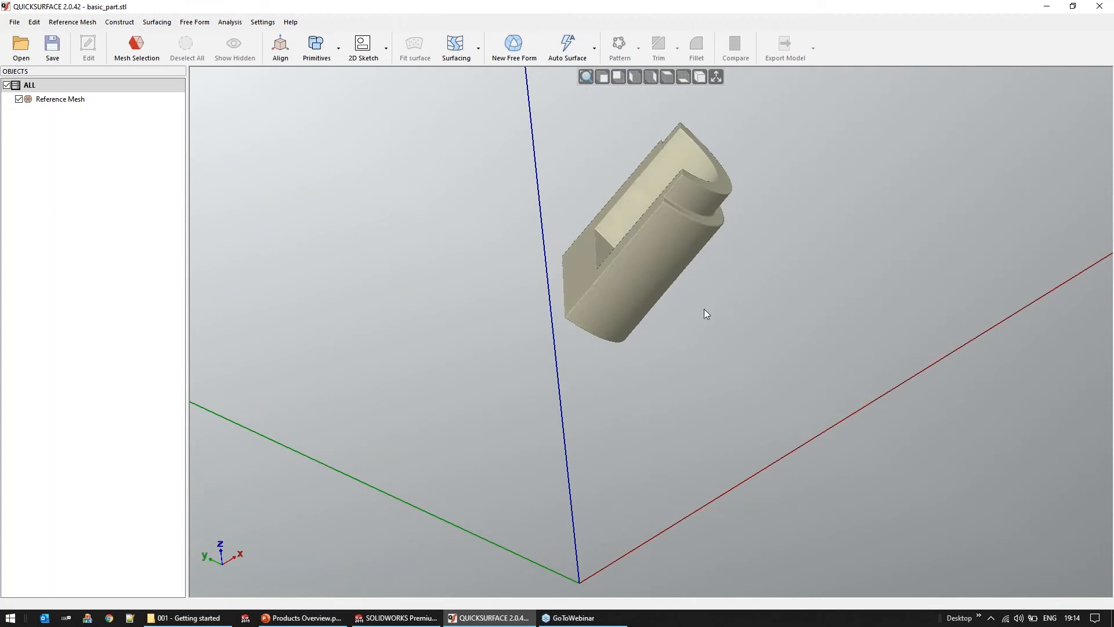
{"action": "middle_click_drag", "start_coordinate": [686, 352], "coordinate": [604, 314]}
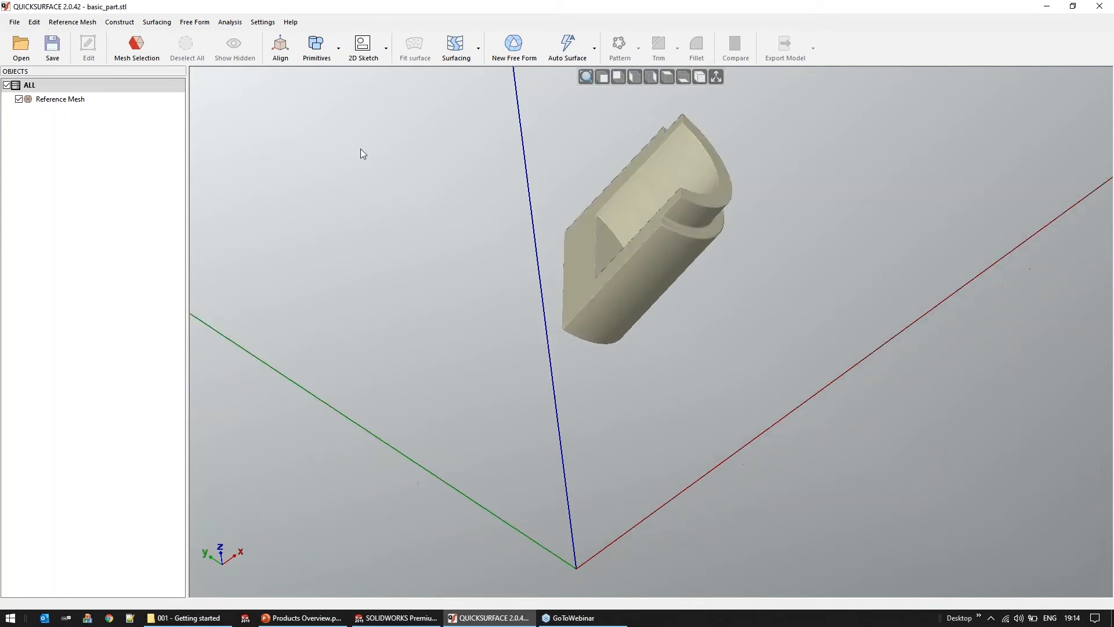
Review the mesh alignment options without applying any, and hide the coordinate axes
{"action": "left_click", "coordinate": [281, 52]}
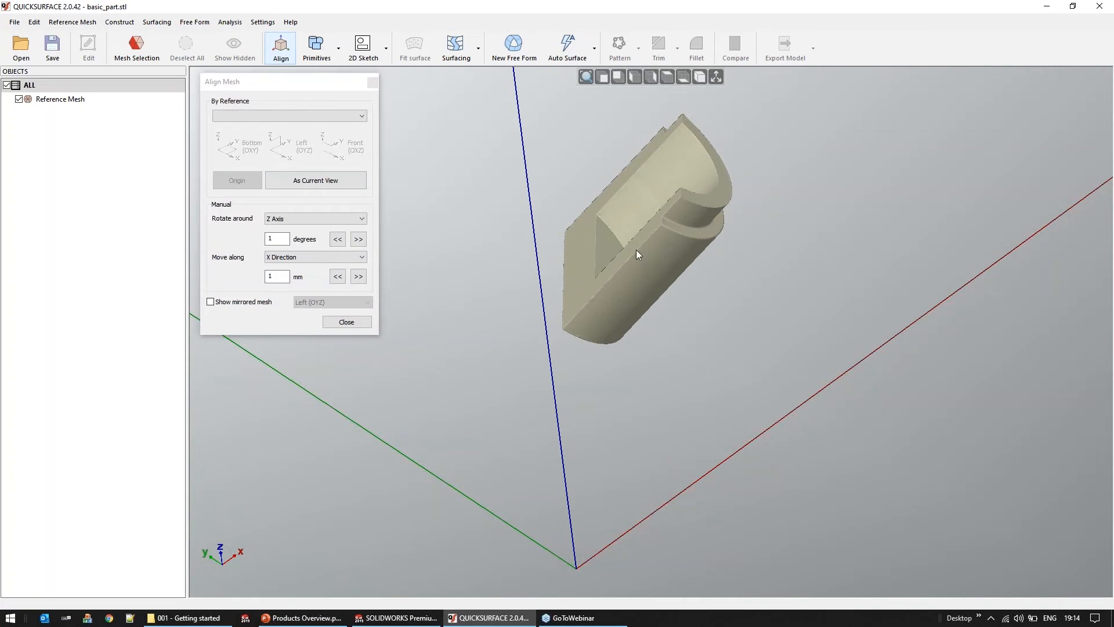
{"action": "middle_click_drag", "start_coordinate": [640, 278], "coordinate": [650, 288]}
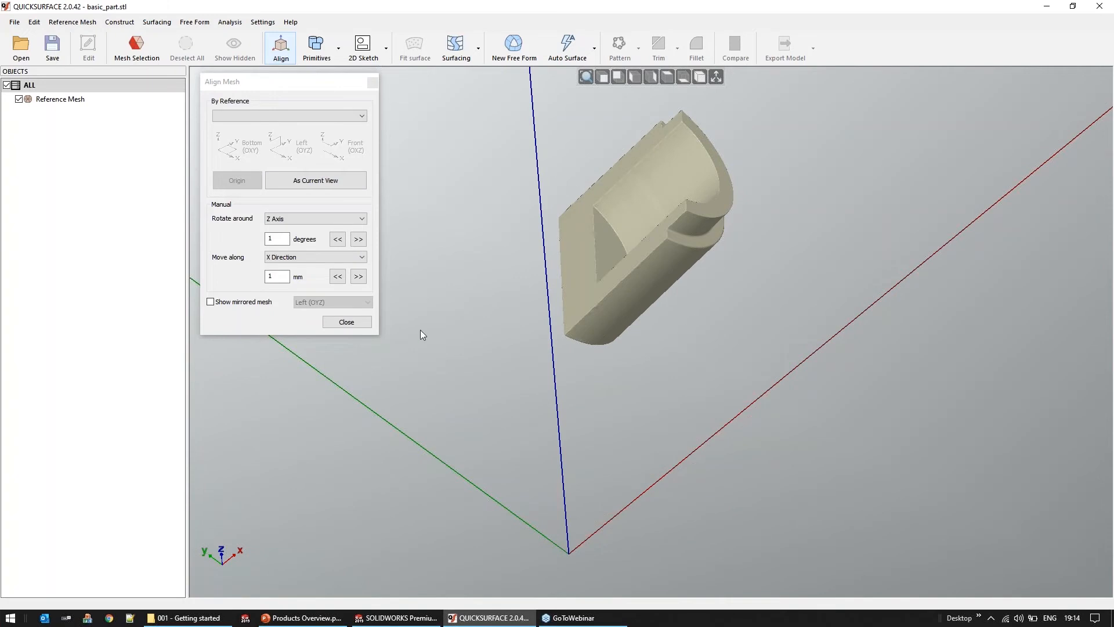
{"action": "left_click", "coordinate": [346, 322]}
{"action": "middle_click_drag", "start_coordinate": [505, 323], "coordinate": [547, 317]}
{"action": "left_click", "coordinate": [716, 76]}
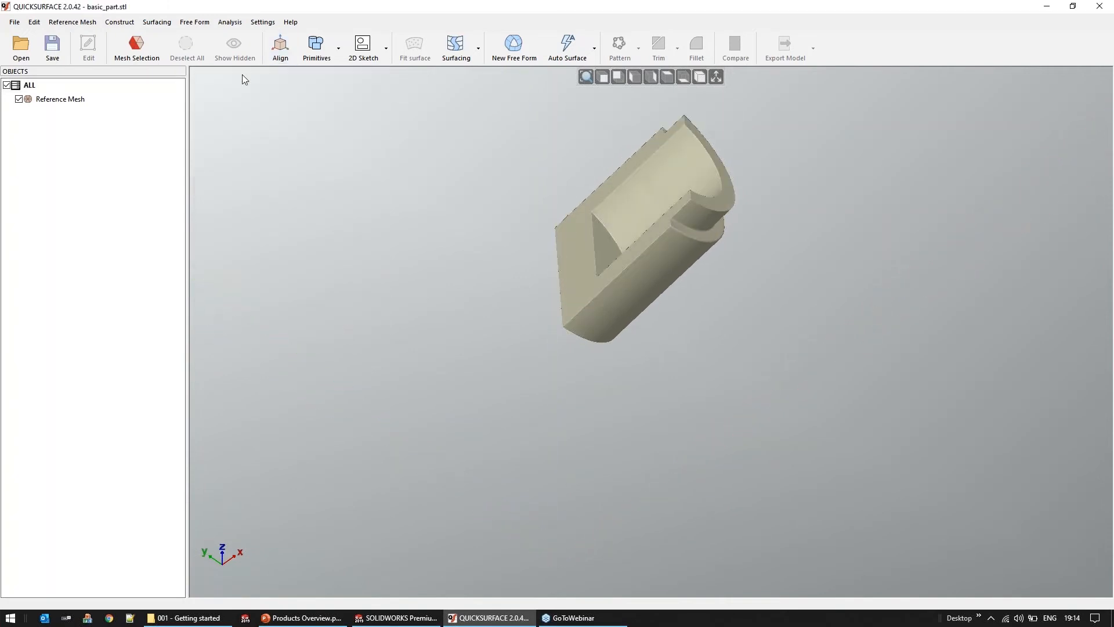
Start a mesh selection and use the Magic Wand to select the flat face surrounding the half-round pocket
{"action": "left_click", "coordinate": [137, 47]}
{"action": "scroll", "coordinate": [522, 252], "scroll_direction": "up", "scroll_amount": 5}
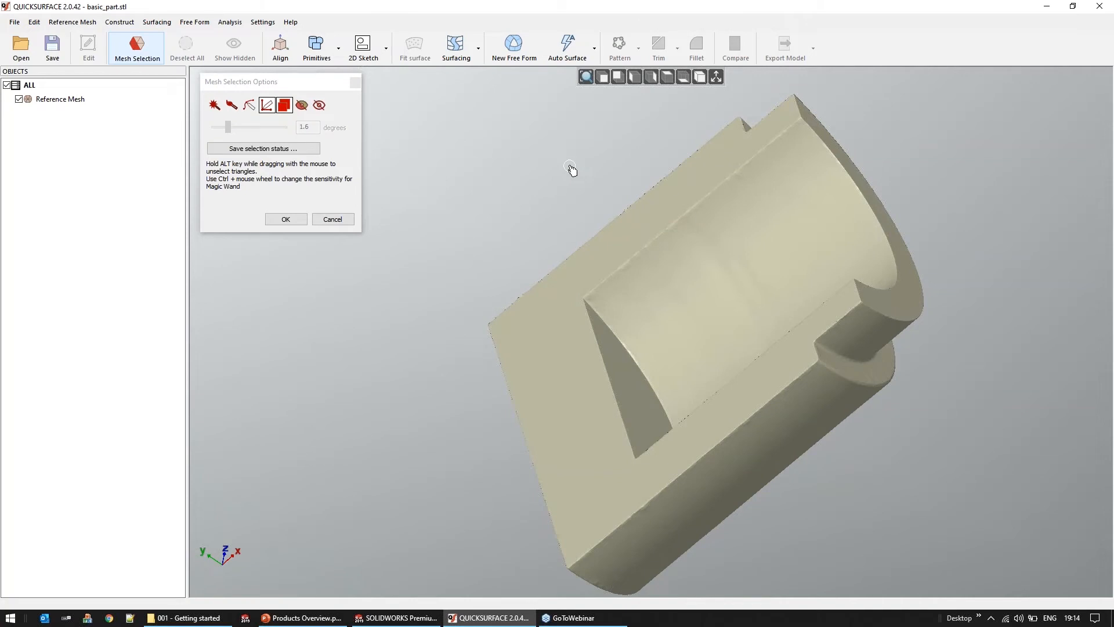
{"action": "left_click", "coordinate": [214, 107]}
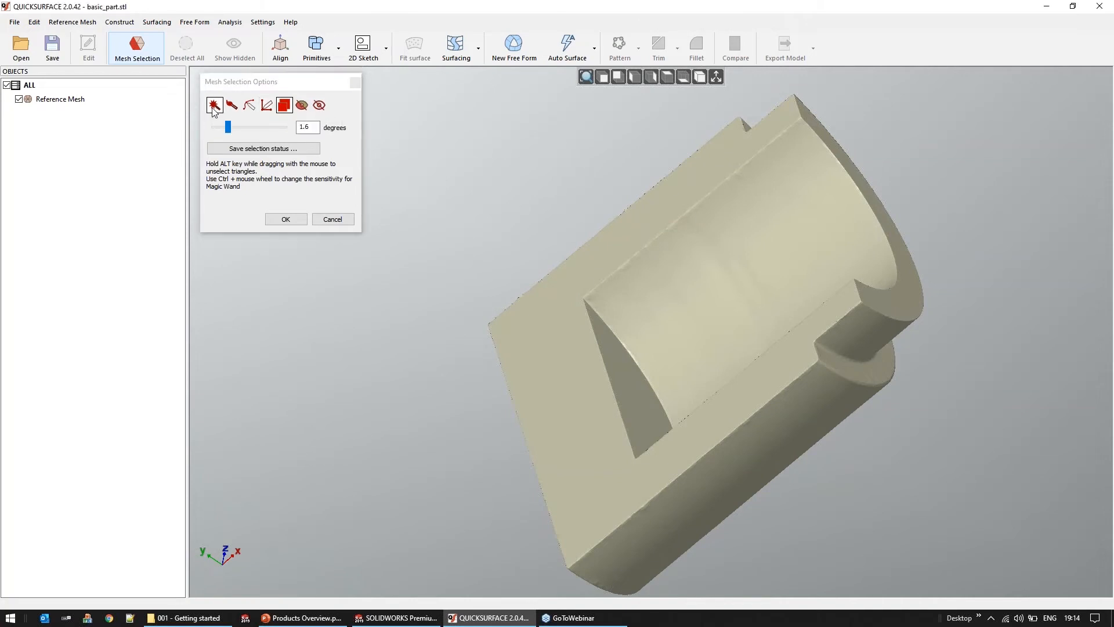
{"action": "left_click", "coordinate": [590, 271]}
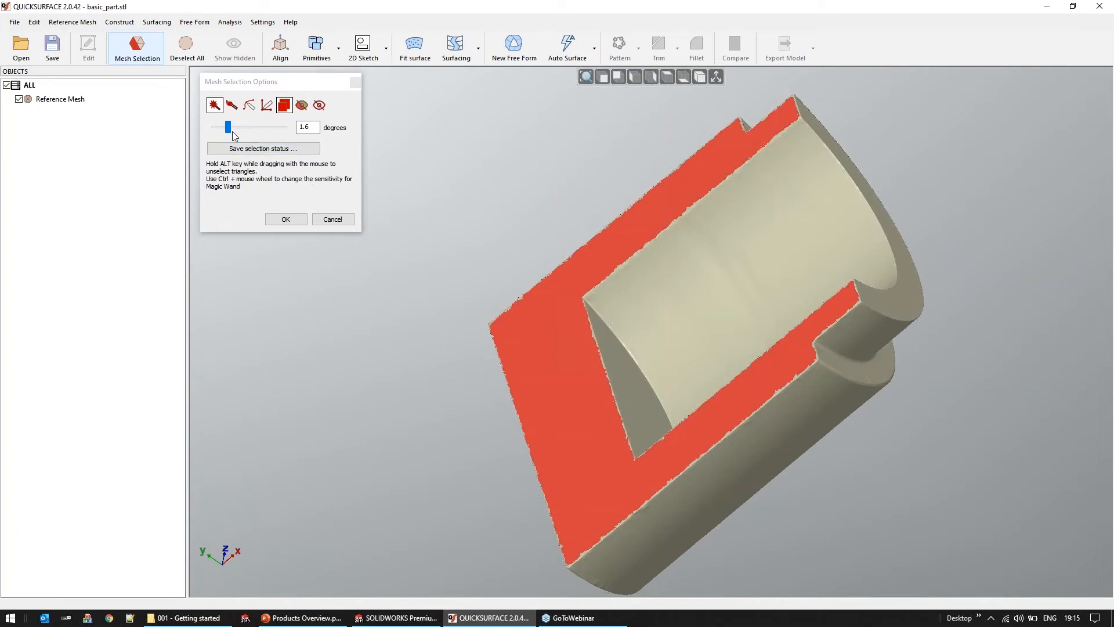
Add the pocket's concave surface with the Magic Wand at 1.44 degrees sensitivity, and raise the sensitivity to 1.92 degrees
{"action": "mouse_move", "coordinate": [228, 128]}
{"action": "left_mouse_down"}
{"action": "mouse_move", "coordinate": [248, 128]}
{"action": "mouse_move", "coordinate": [226, 131]}
{"action": "left_mouse_up"}
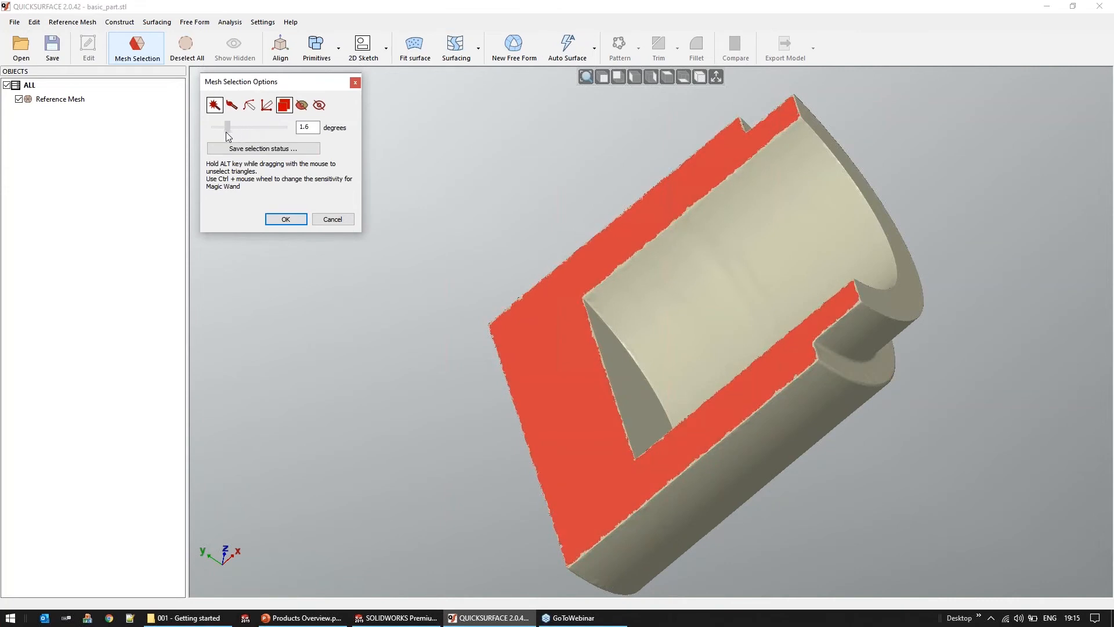
{"action": "right_click_drag", "start_coordinate": [704, 362], "coordinate": [771, 301]}
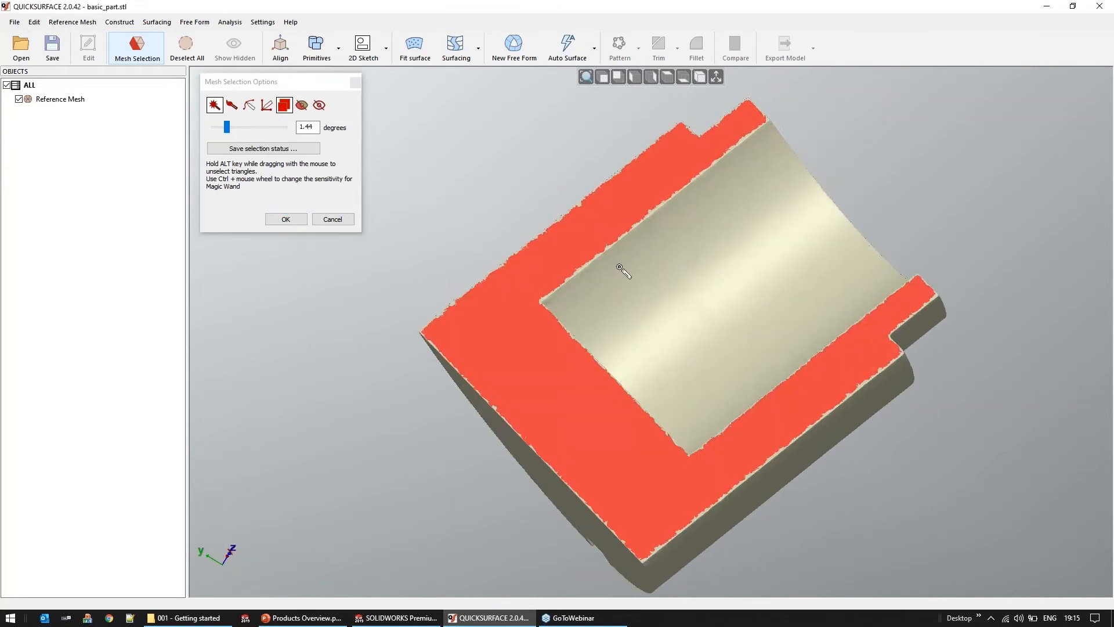
{"action": "left_click", "coordinate": [630, 374]}
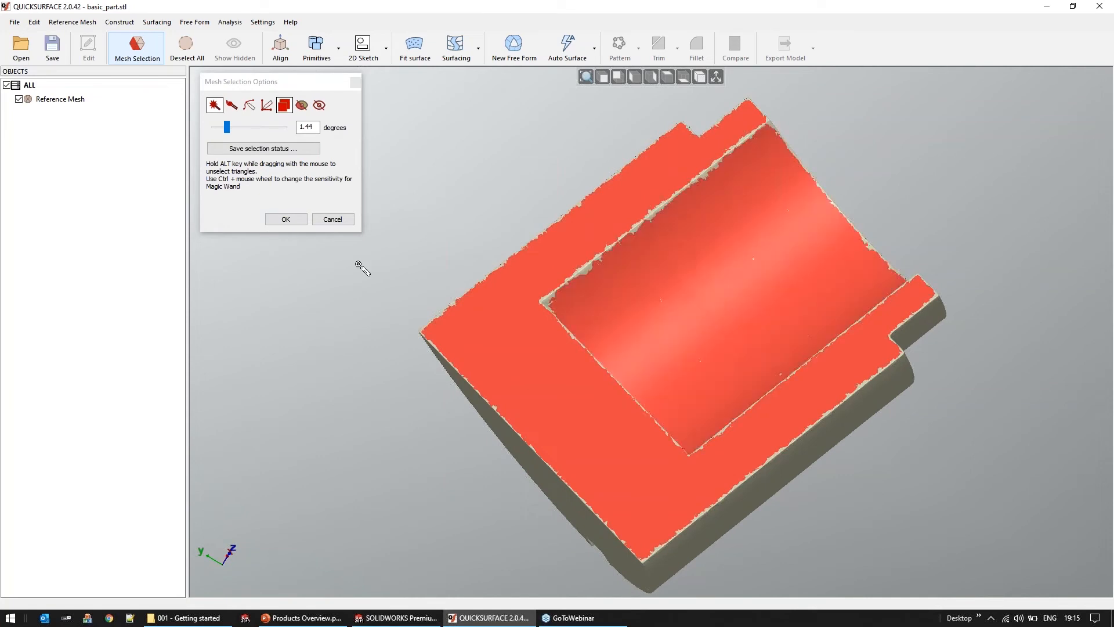
{"action": "mouse_move", "coordinate": [229, 129]}
{"action": "left_mouse_down"}
{"action": "mouse_move", "coordinate": [262, 130]}
{"action": "mouse_move", "coordinate": [232, 130]}
{"action": "left_mouse_up"}
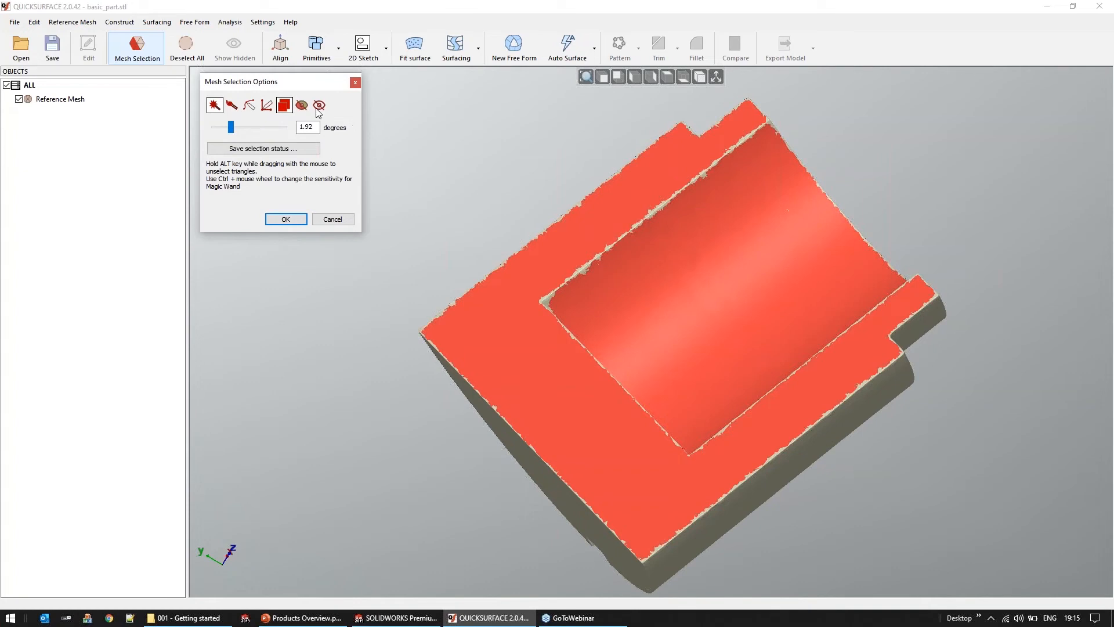
Unselect a patch across the pocket's edge with Free Hand (Filled) selection, and clear the whole mesh selection
{"action": "left_click", "coordinate": [238, 107]}
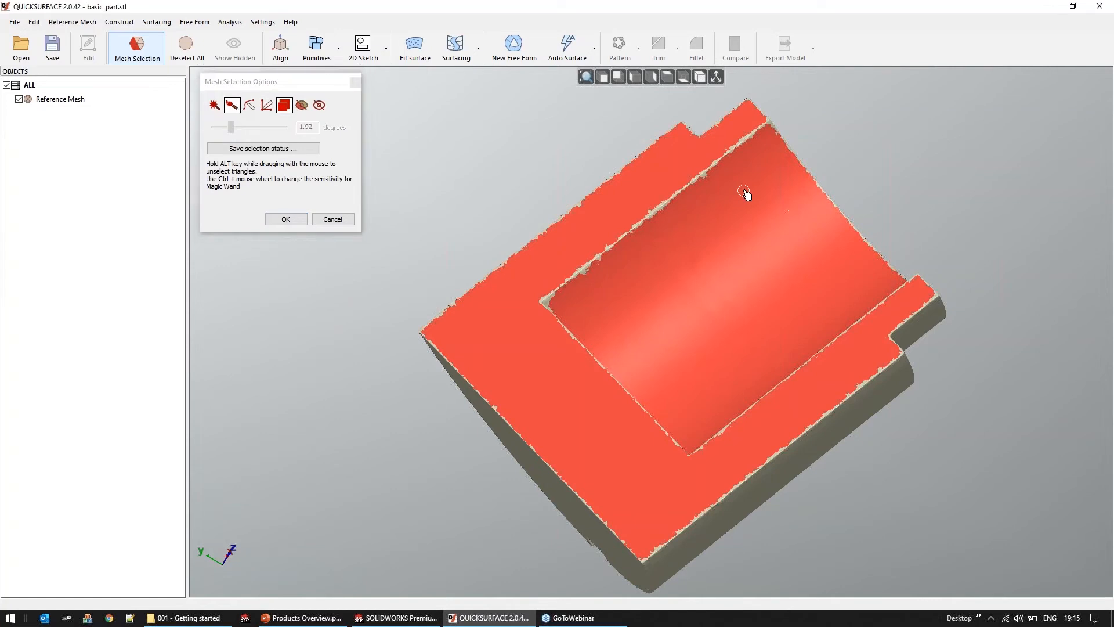
{"action": "mouse_move", "coordinate": [747, 194]}
{"action": "left_mouse_down", "text": "alt"}
{"action": "mouse_move", "coordinate": [729, 164]}
{"action": "mouse_move", "coordinate": [699, 222]}
{"action": "mouse_move", "coordinate": [751, 230]}
{"action": "left_mouse_up", "text": "alt"}
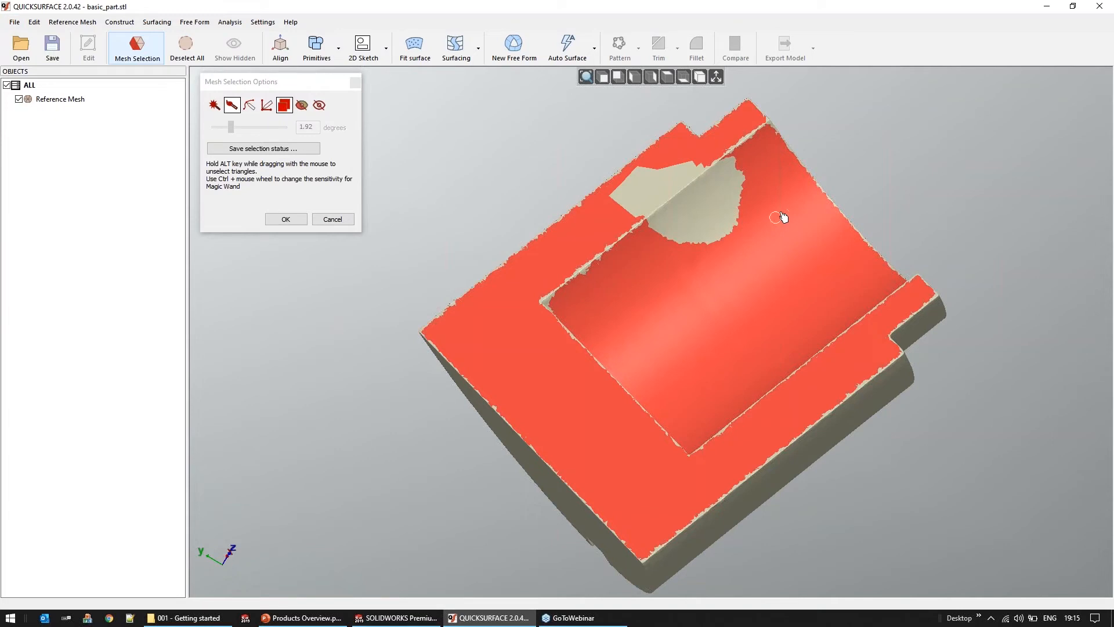
{"action": "left_click", "coordinate": [185, 46]}
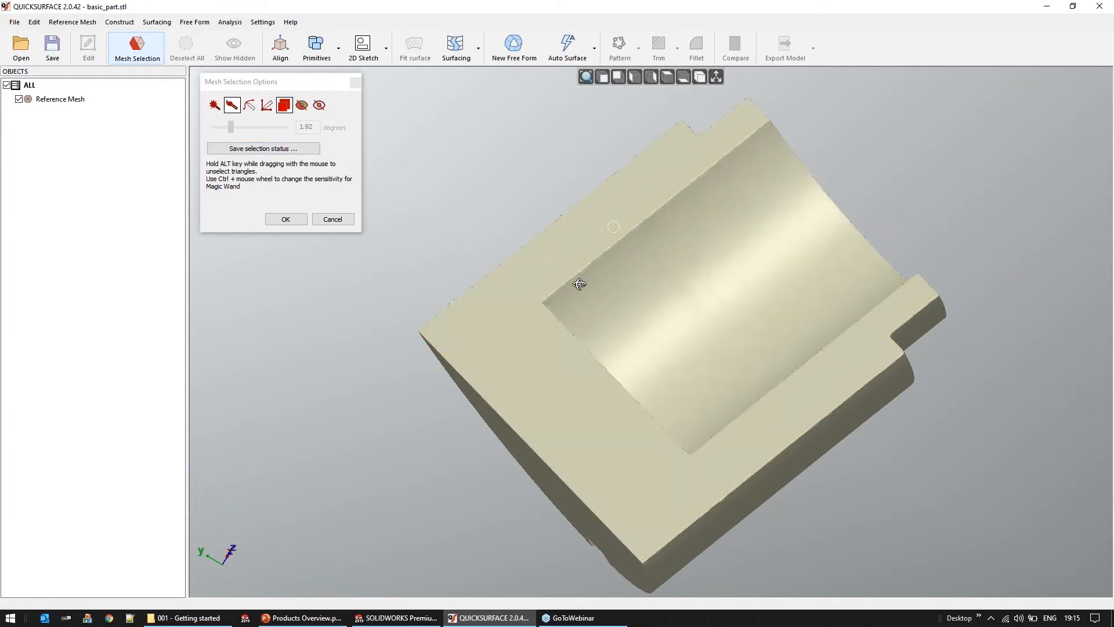
Select the notched corner at the part's open end with Free Hand (Filled) and isolate it
{"action": "right_click_drag", "start_coordinate": [576, 299], "coordinate": [510, 271]}
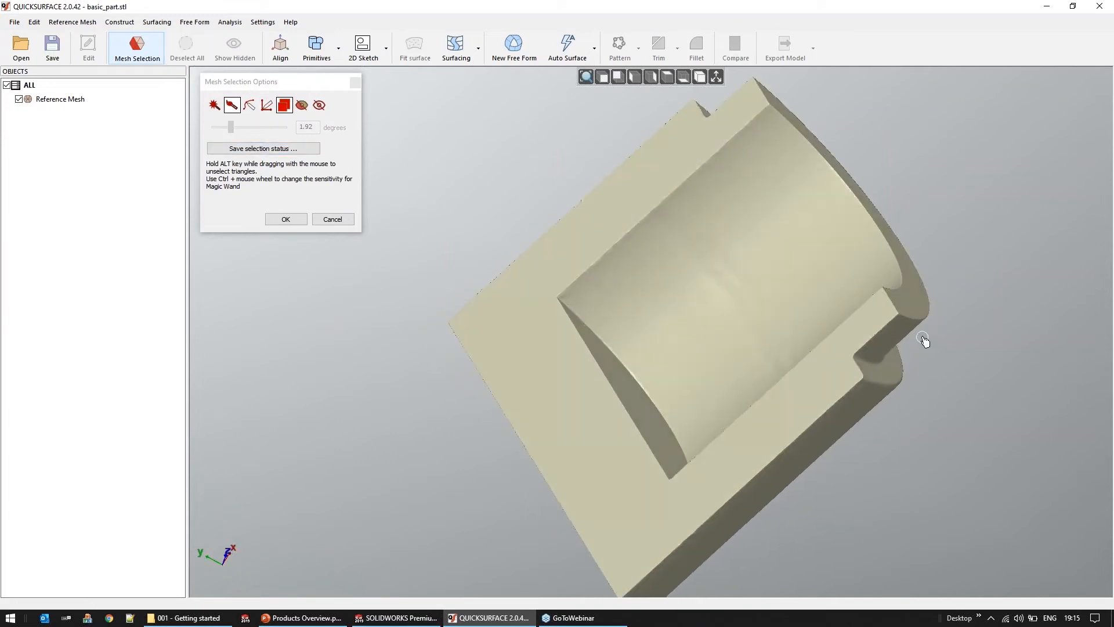
{"action": "scroll", "coordinate": [923, 342], "scroll_direction": "up", "scroll_amount": 3}
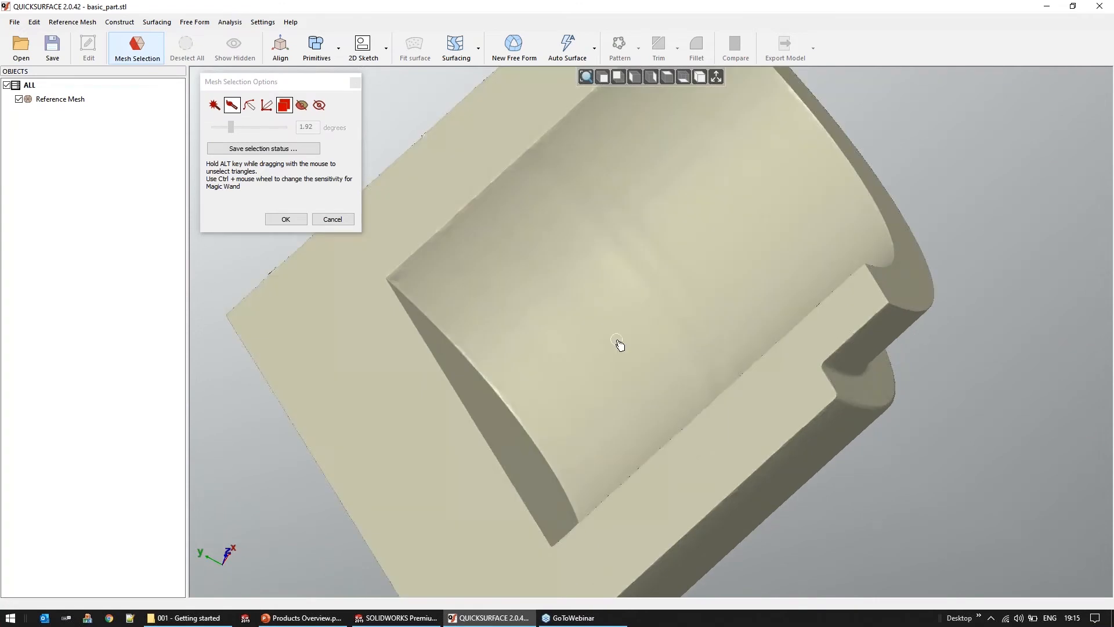
{"action": "scroll", "coordinate": [530, 312], "scroll_direction": "down", "scroll_amount": 3}
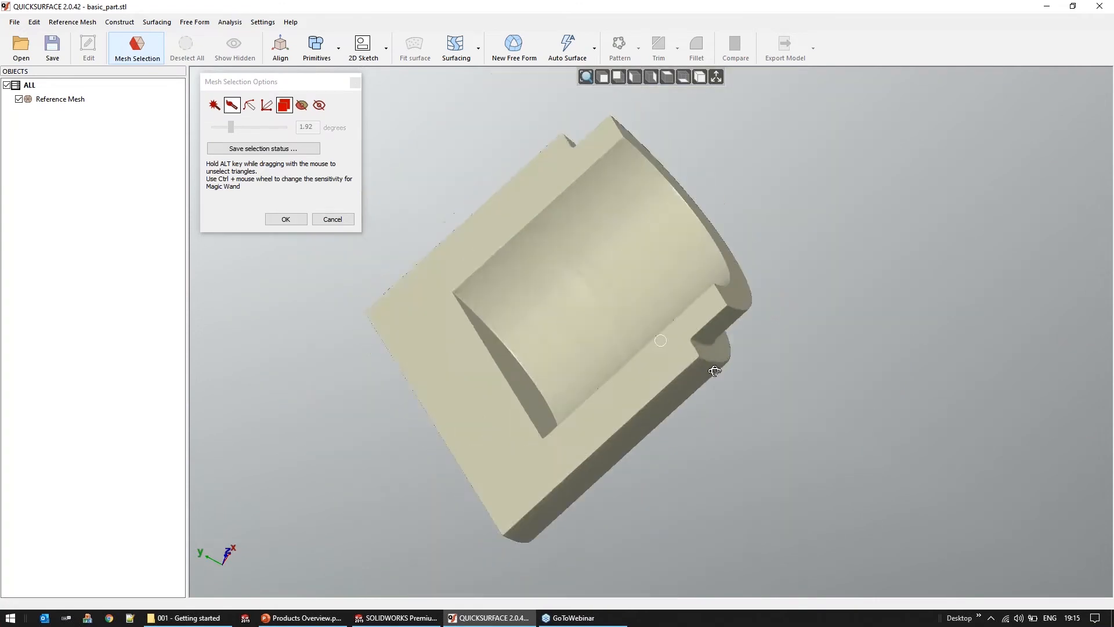
{"action": "right_click_drag", "start_coordinate": [736, 372], "coordinate": [774, 363]}
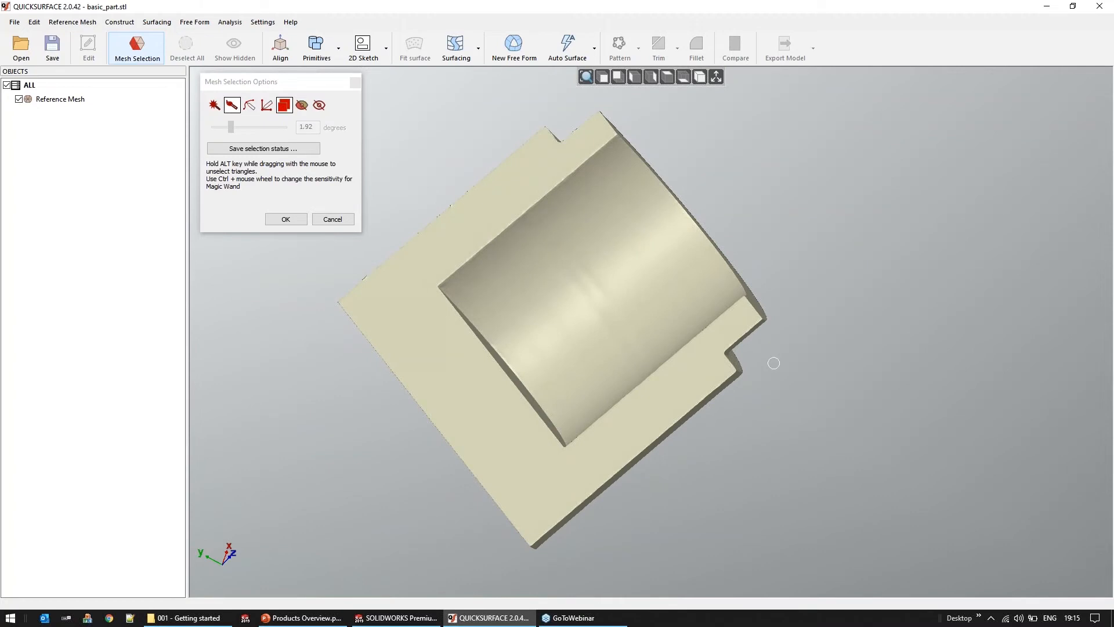
{"action": "left_click_drag", "start_coordinate": [772, 266], "coordinate": [820, 343]}
{"action": "right_click", "coordinate": [842, 269]}
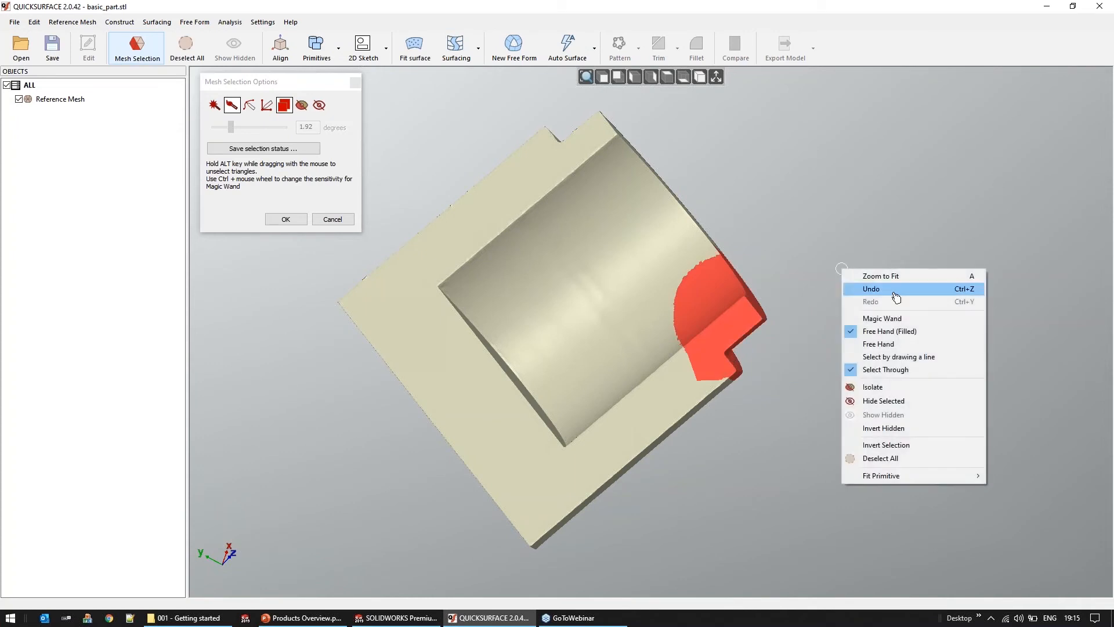
{"action": "left_click", "coordinate": [927, 386]}
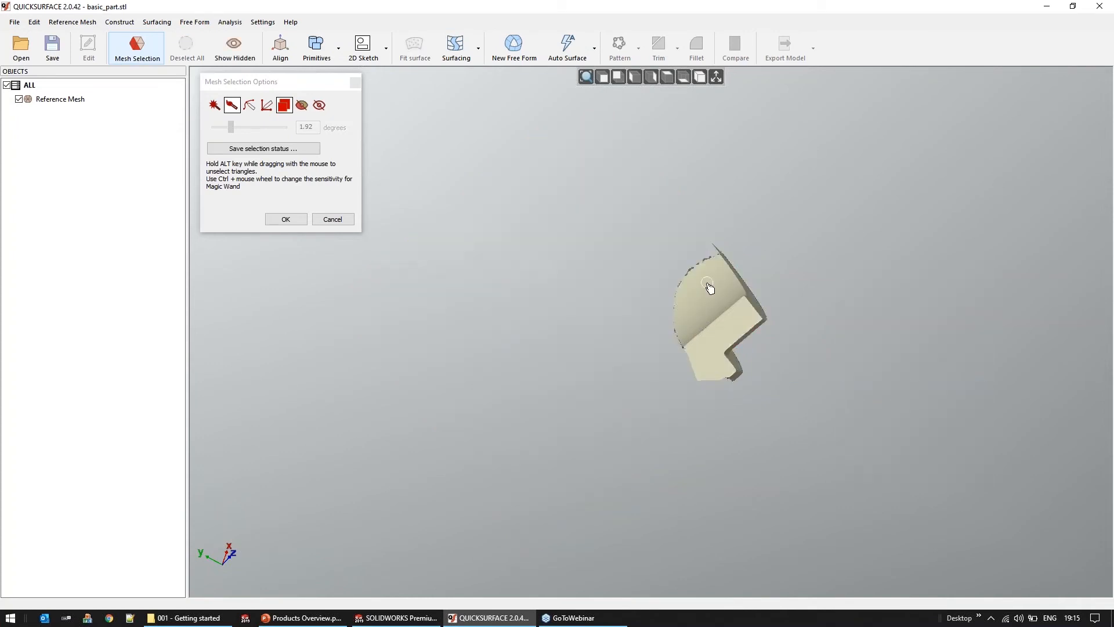
Inspect the isolated stepped region and save the selection status under the name "area"
{"action": "right_click_drag", "start_coordinate": [709, 288], "coordinate": [568, 298]}
{"action": "scroll", "coordinate": [755, 309], "scroll_direction": "up", "scroll_amount": 4}
{"action": "right_click_drag", "start_coordinate": [756, 309], "coordinate": [596, 271]}
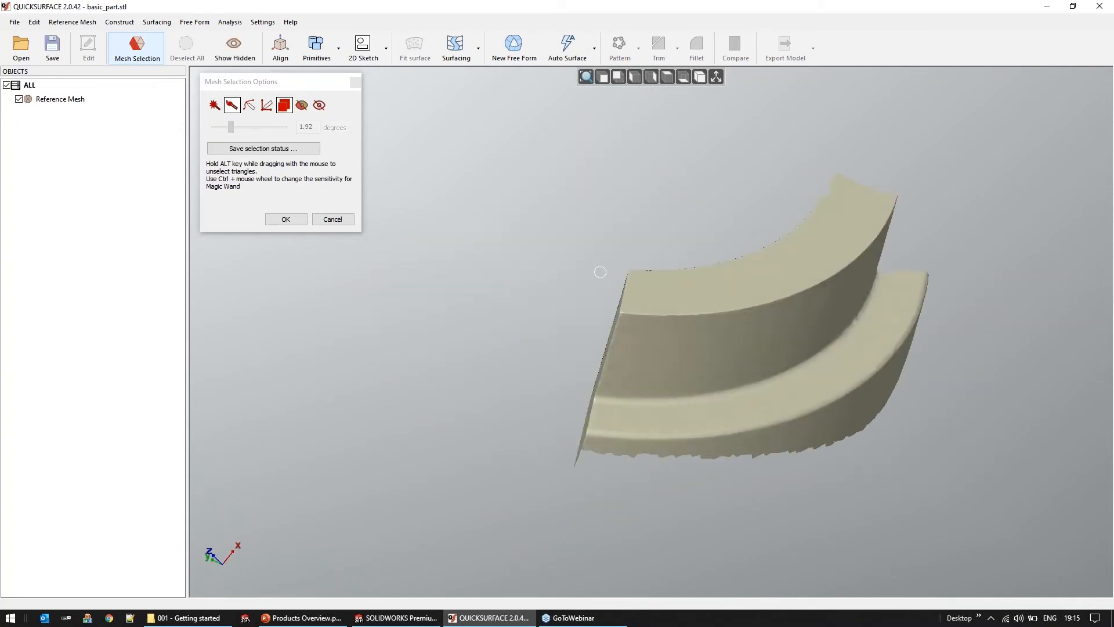
{"action": "left_click", "coordinate": [272, 149]}
{"action": "type", "text": "area"}
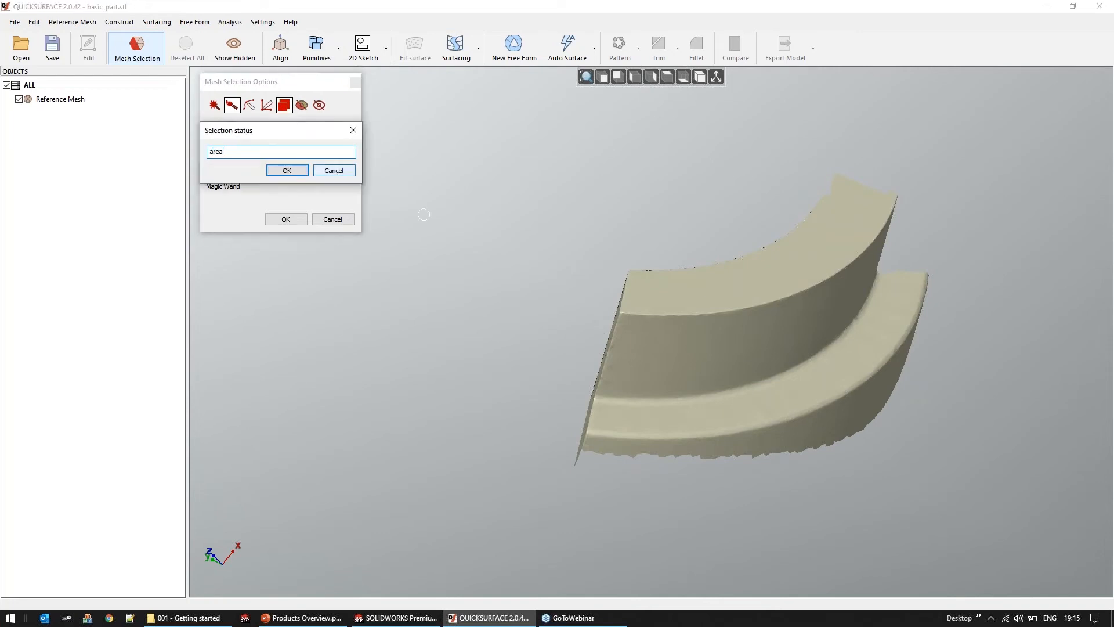
{"action": "left_click", "coordinate": [285, 176]}
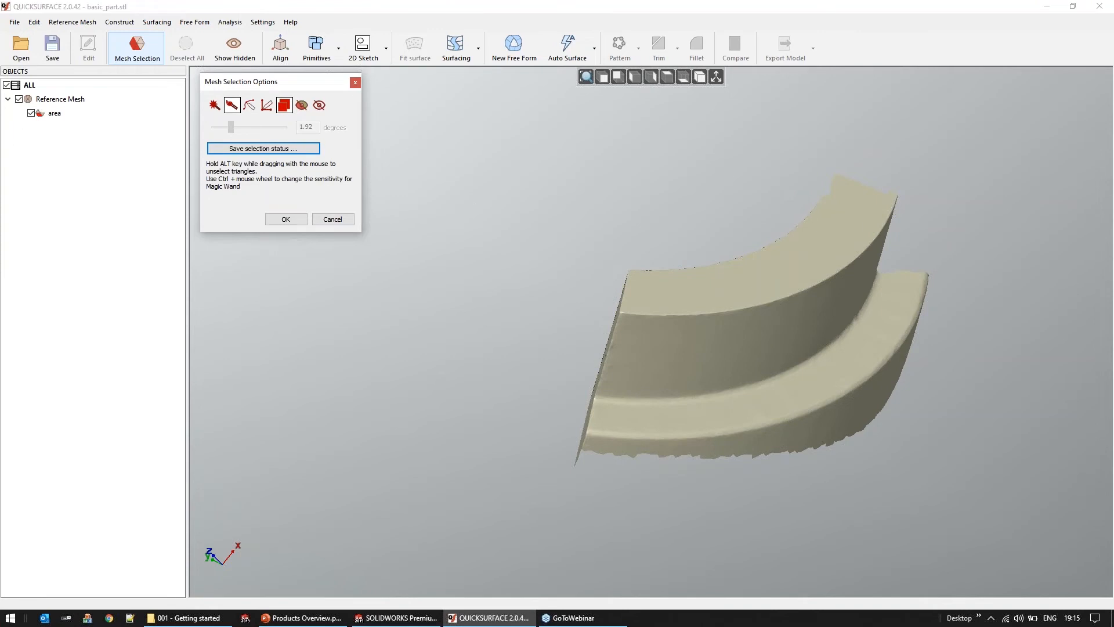
Show the hidden mesh, select a corner of the flat face at the part's closed end, and isolate it
{"action": "left_click", "coordinate": [237, 54]}
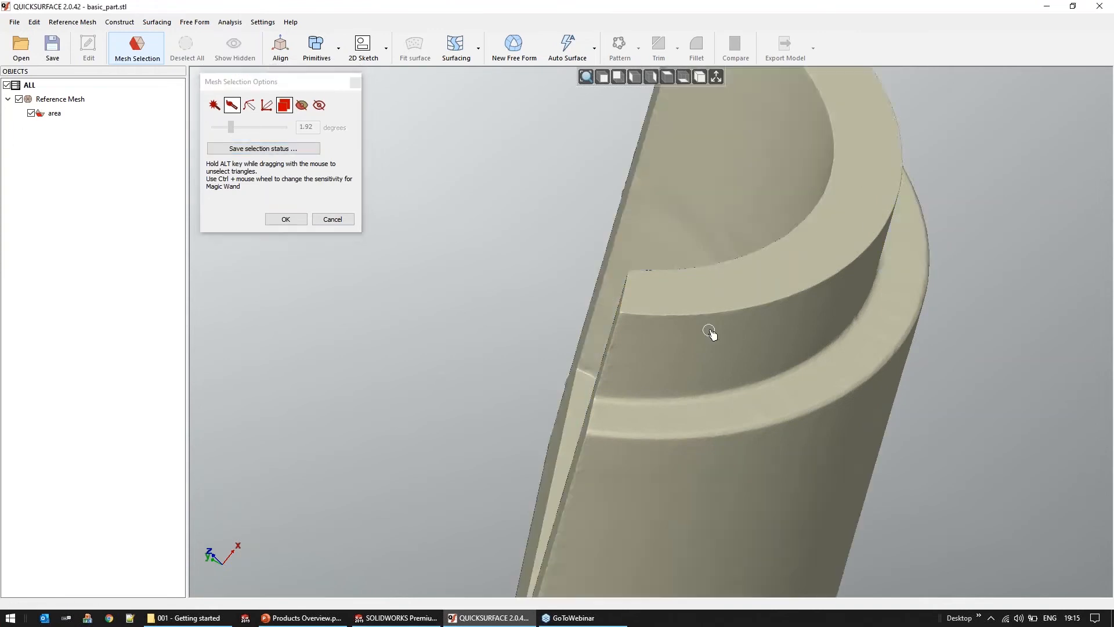
{"action": "scroll", "coordinate": [711, 333], "scroll_direction": "down", "scroll_amount": 3}
{"action": "middle_click_drag", "start_coordinate": [706, 343], "coordinate": [814, 384]}
{"action": "mouse_move", "coordinate": [401, 366]}
{"action": "left_mouse_down"}
{"action": "mouse_move", "coordinate": [530, 378]}
{"action": "mouse_move", "coordinate": [564, 399]}
{"action": "left_mouse_up"}
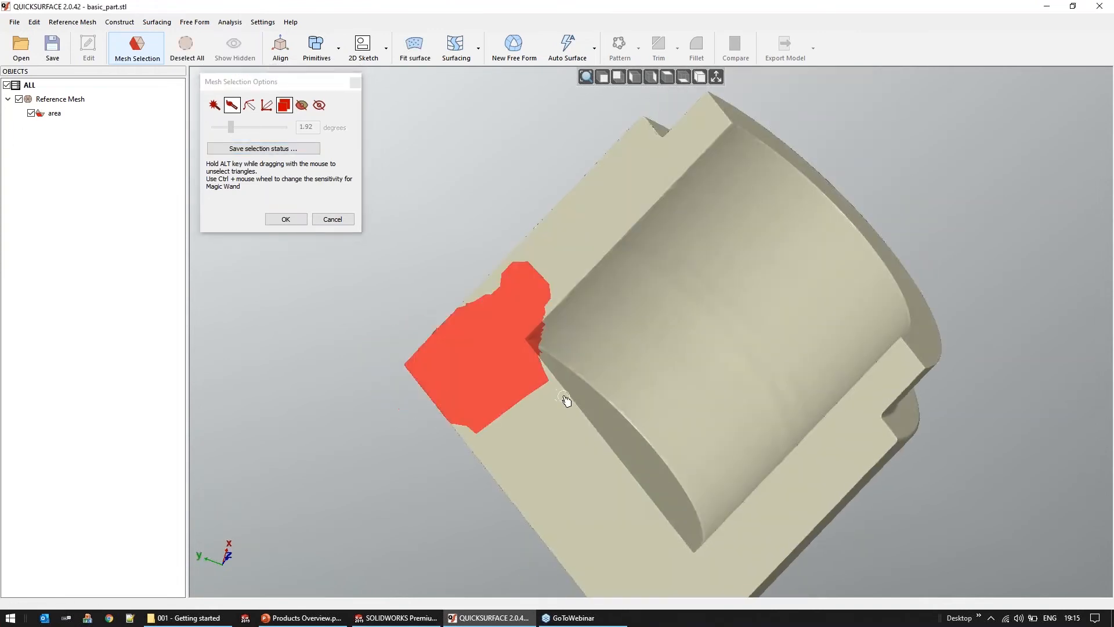
{"action": "right_click", "coordinate": [432, 187]}
{"action": "left_click", "coordinate": [467, 304]}
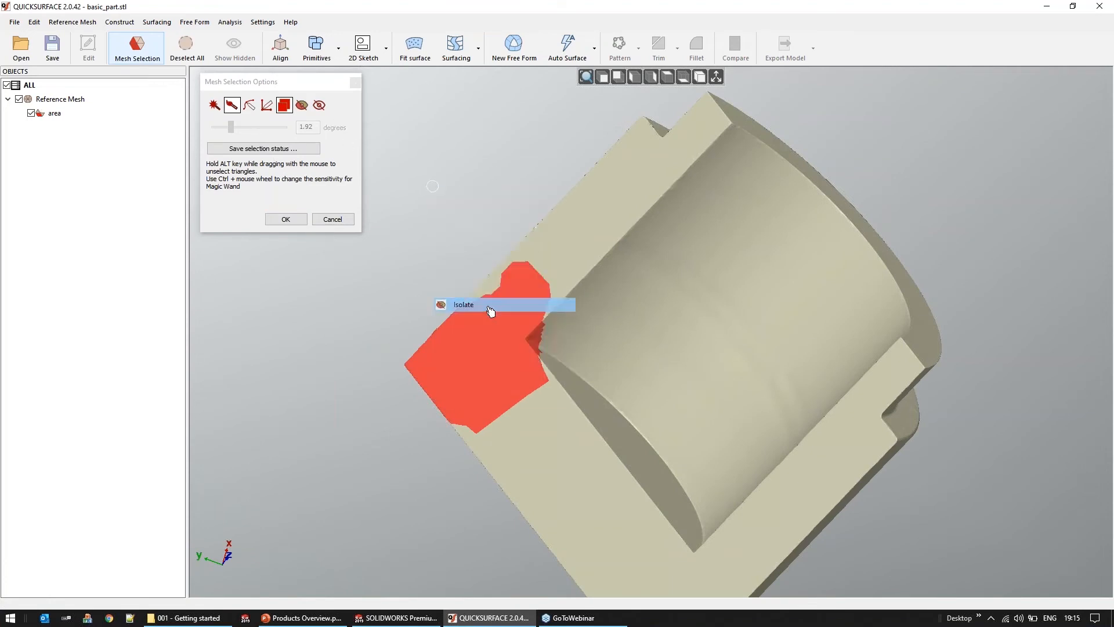
Save the isolated closed-end corner as selection status "area1" and accept the mesh selection
{"action": "middle_click_drag", "start_coordinate": [448, 336], "coordinate": [473, 361]}
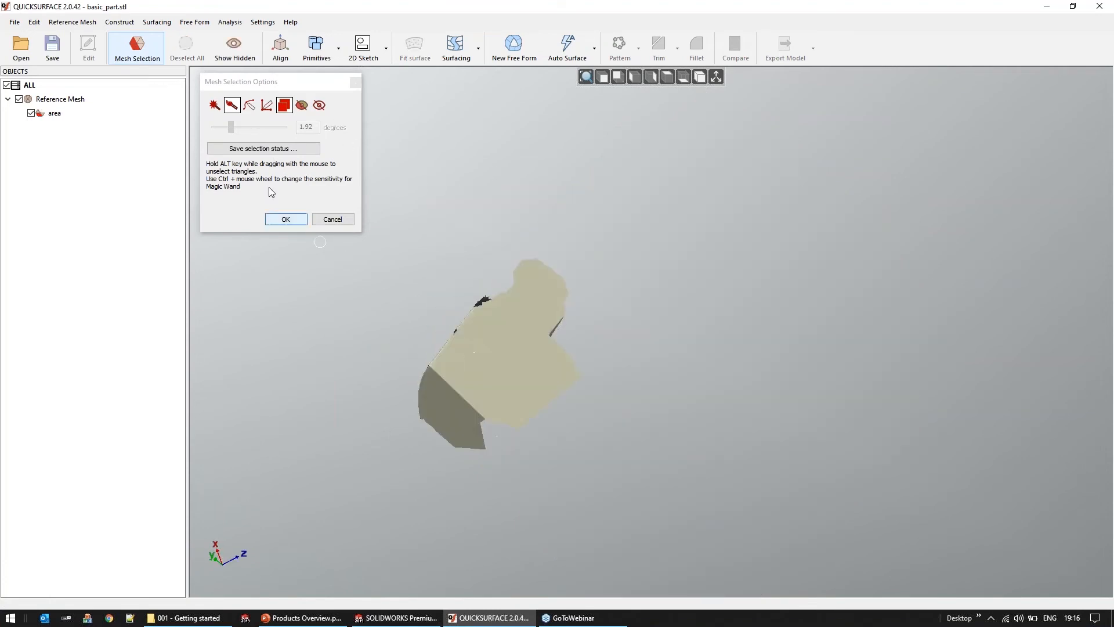
{"action": "left_click", "coordinate": [264, 149]}
{"action": "type", "text": "area1"}
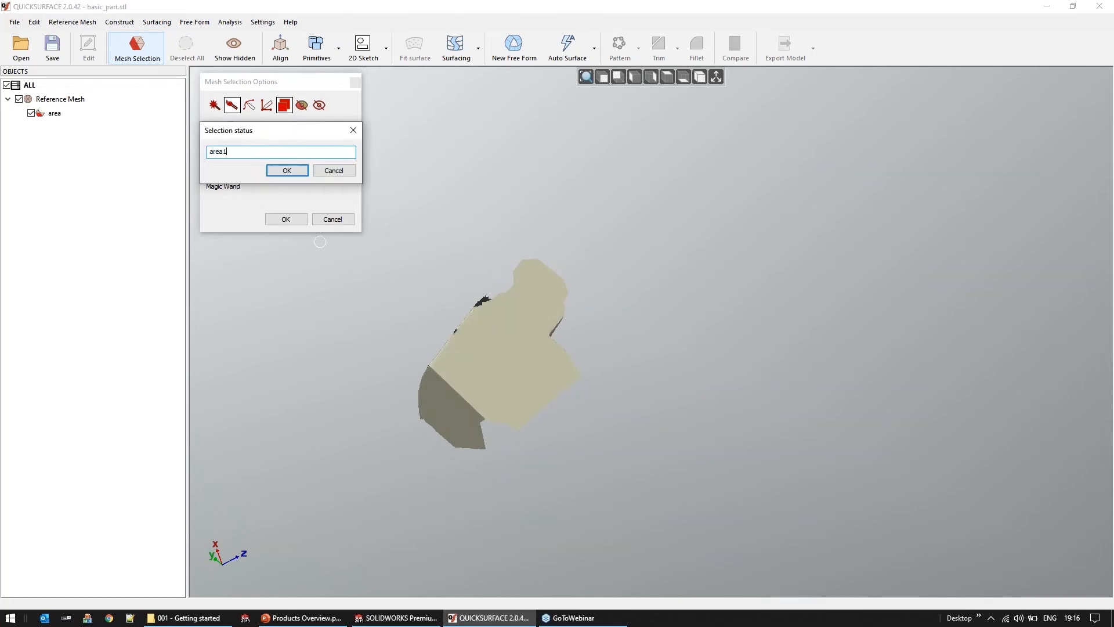
{"action": "left_click", "coordinate": [274, 170]}
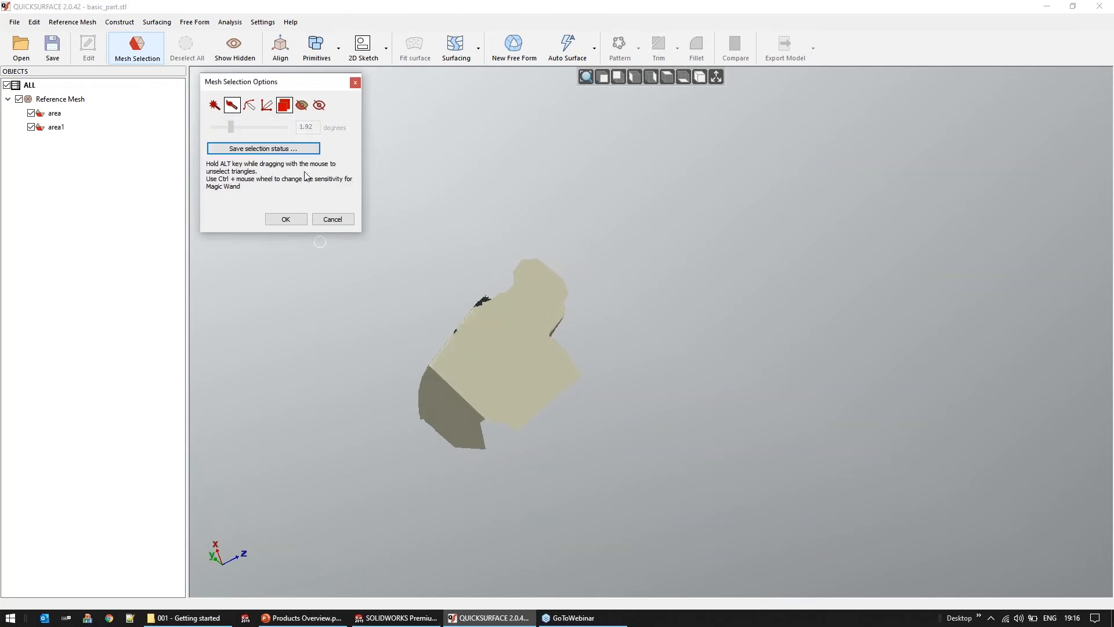
{"action": "left_click", "coordinate": [286, 219]}
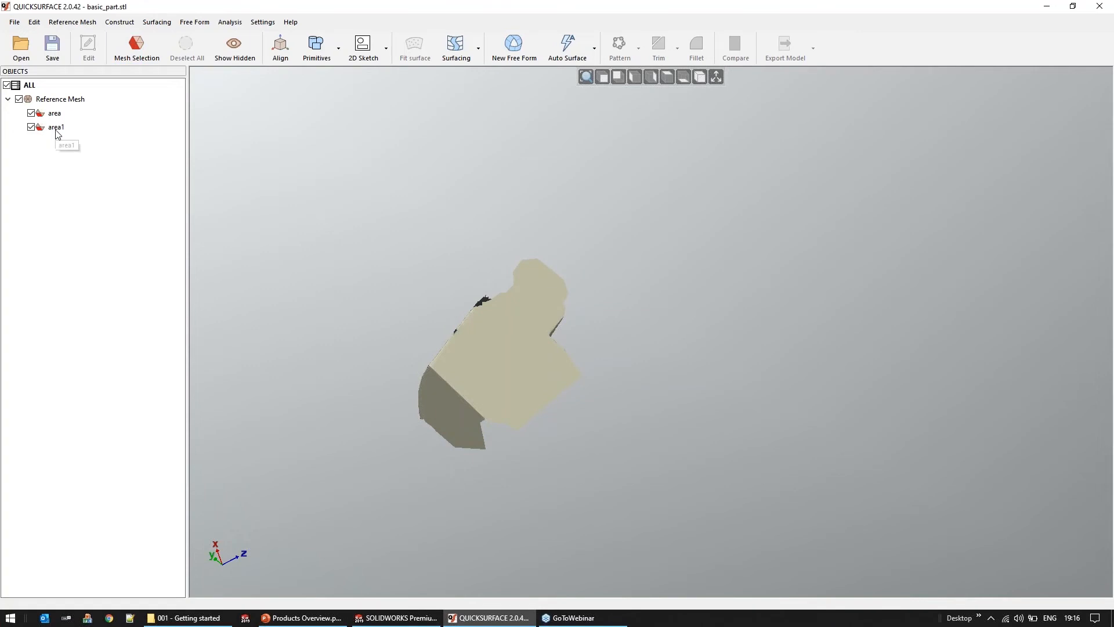
Show the full mesh, and recall the saved "area" selection to inspect its isolated region
{"action": "left_click", "coordinate": [235, 48]}
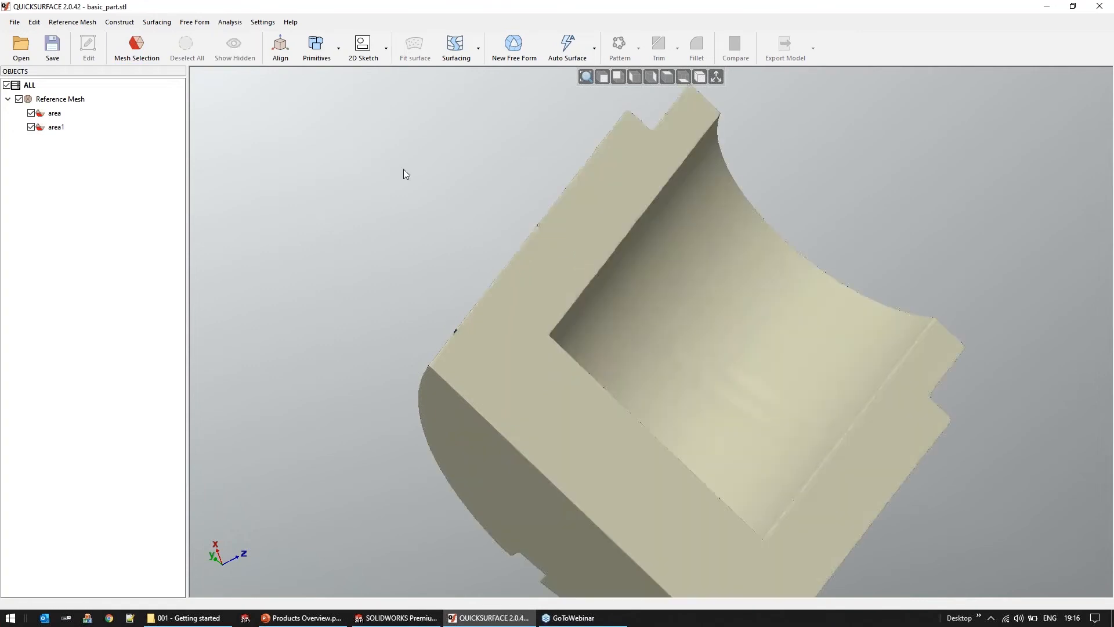
{"action": "left_click", "coordinate": [54, 113]}
{"action": "right_click_drag", "start_coordinate": [729, 263], "coordinate": [343, 311]}
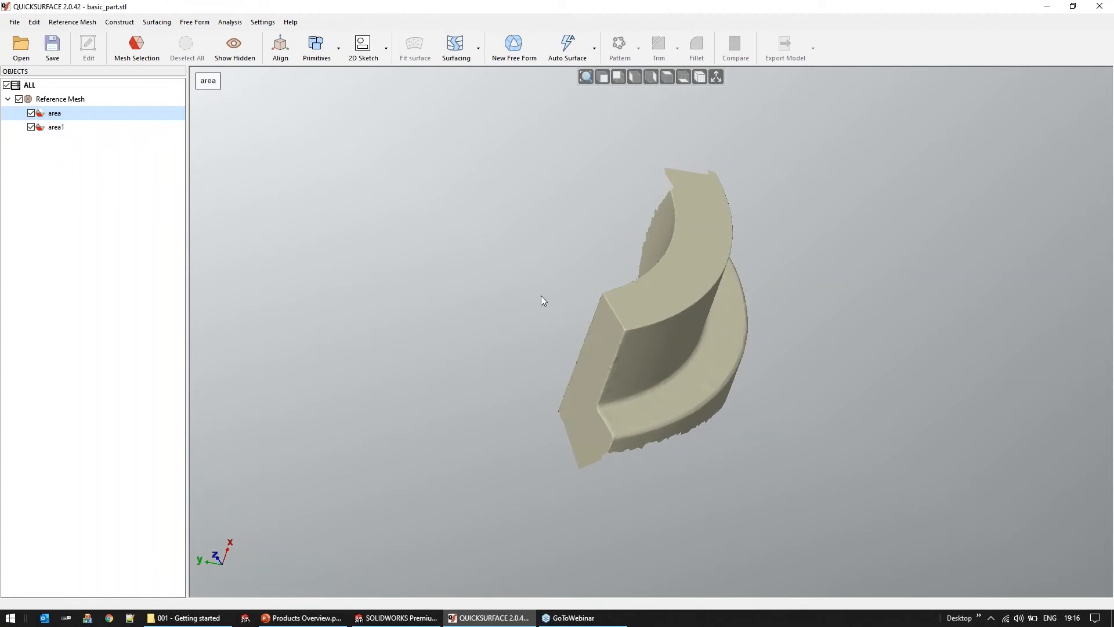
{"action": "scroll", "coordinate": [646, 326], "scroll_direction": "up", "scroll_amount": 2}
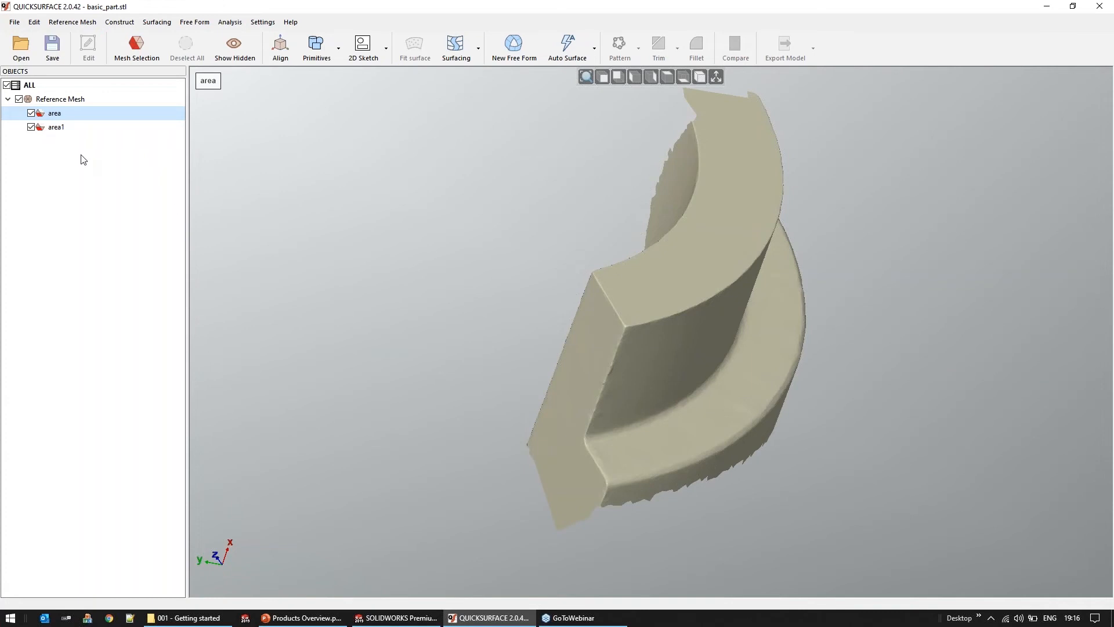
{"action": "left_click", "coordinate": [55, 100]}
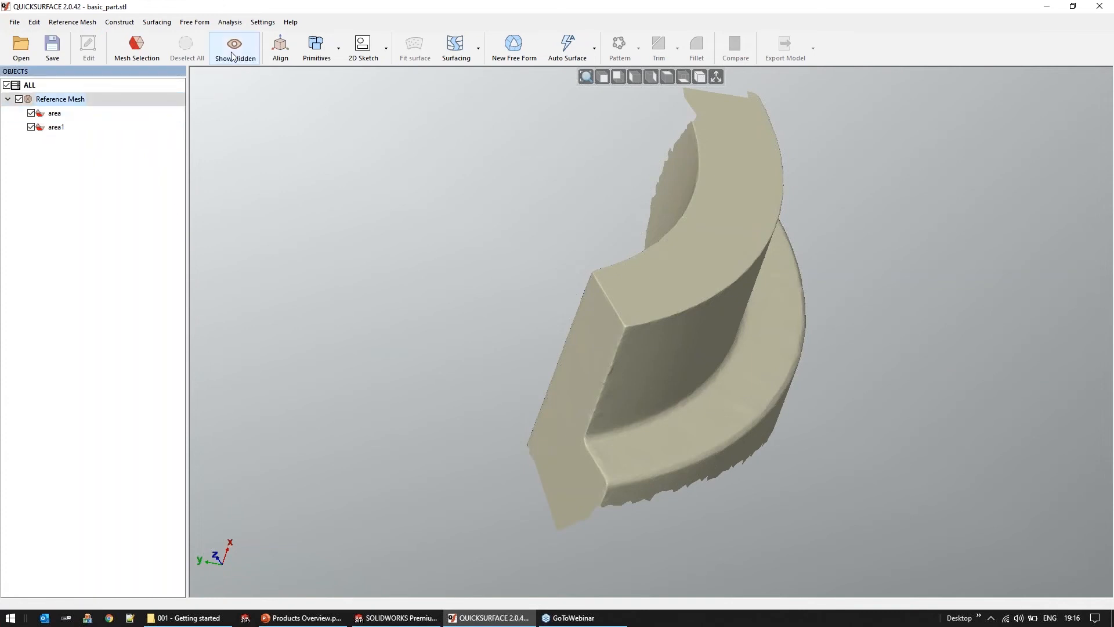
Show the hidden mesh and select the flat half-round face at the part's closed end with the Magic Wand
{"action": "left_click", "coordinate": [232, 56]}
{"action": "scroll", "coordinate": [668, 329], "scroll_direction": "down", "scroll_amount": 5}
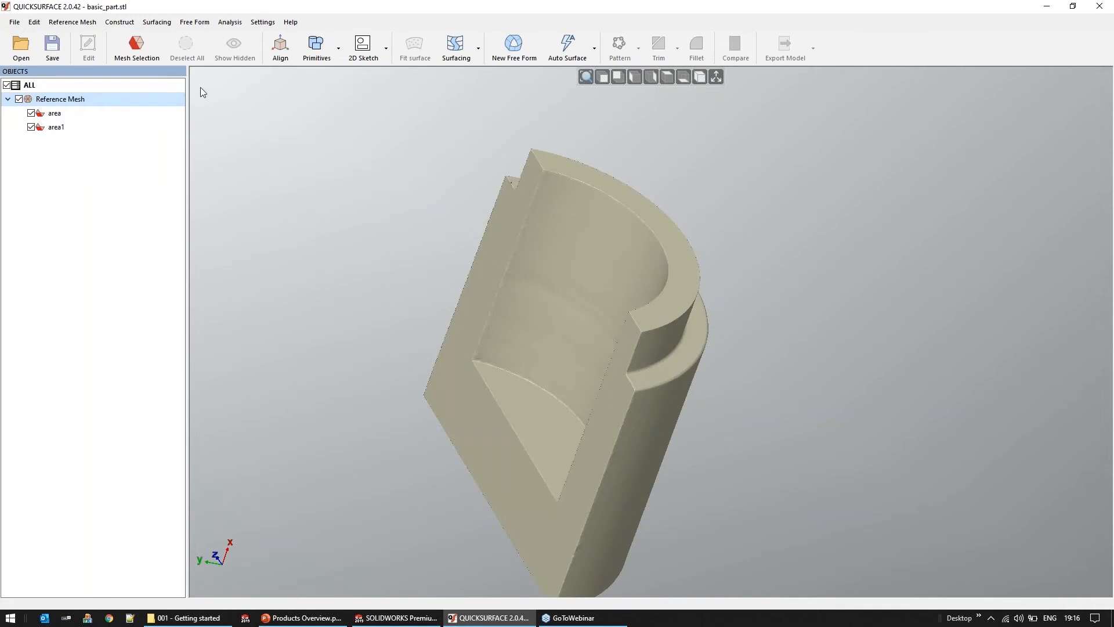
{"action": "left_click", "coordinate": [136, 46]}
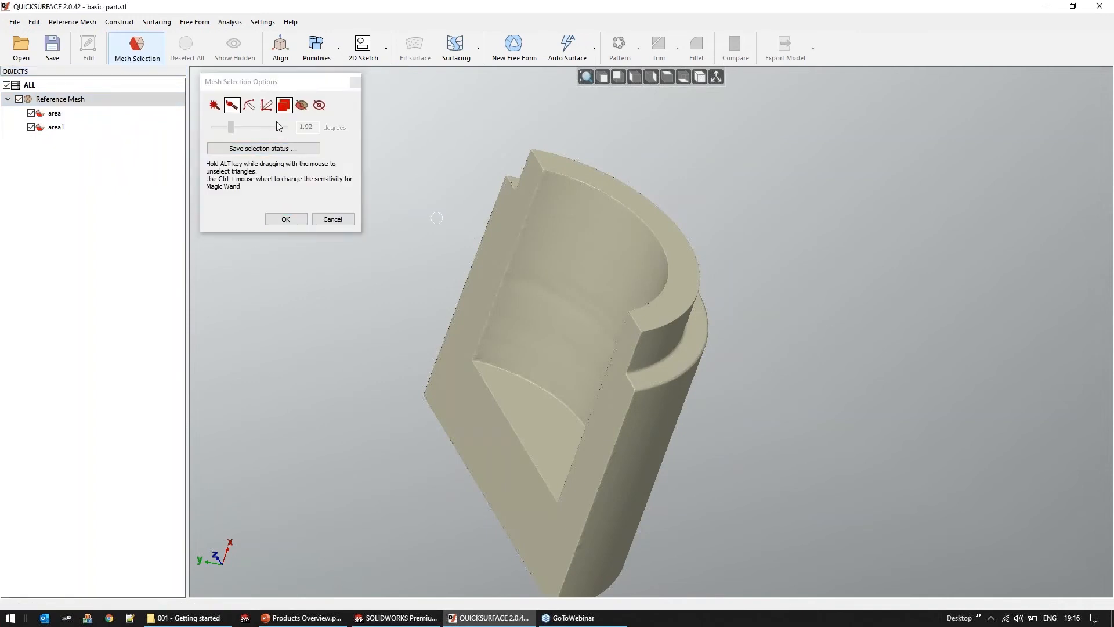
{"action": "left_click", "coordinate": [214, 105]}
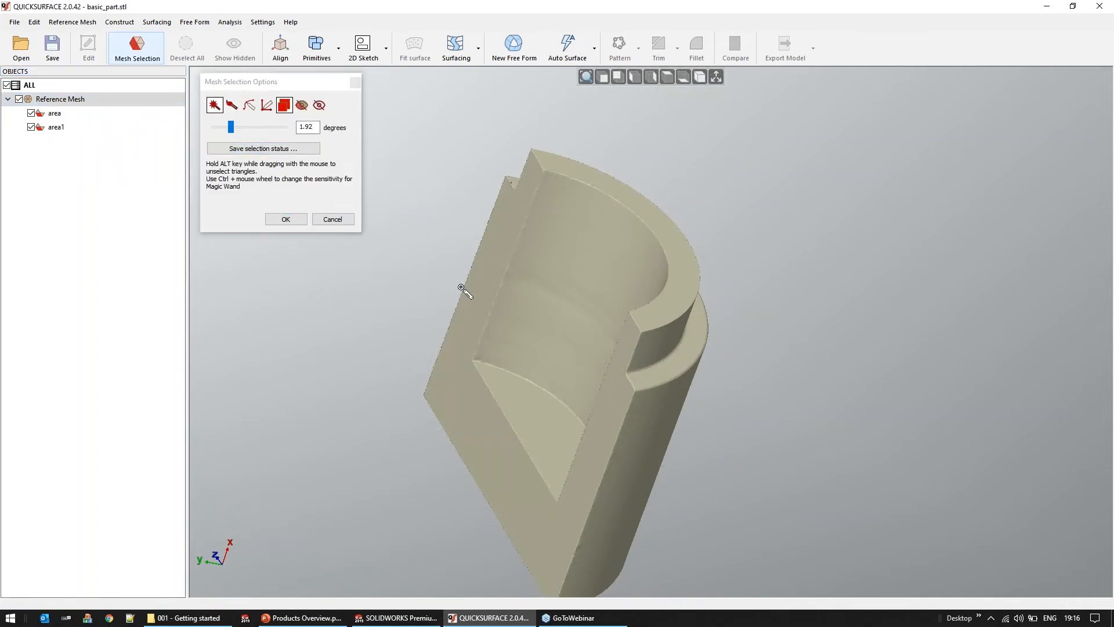
{"action": "right_click_drag", "start_coordinate": [544, 418], "coordinate": [585, 507]}
{"action": "left_click", "coordinate": [584, 506]}
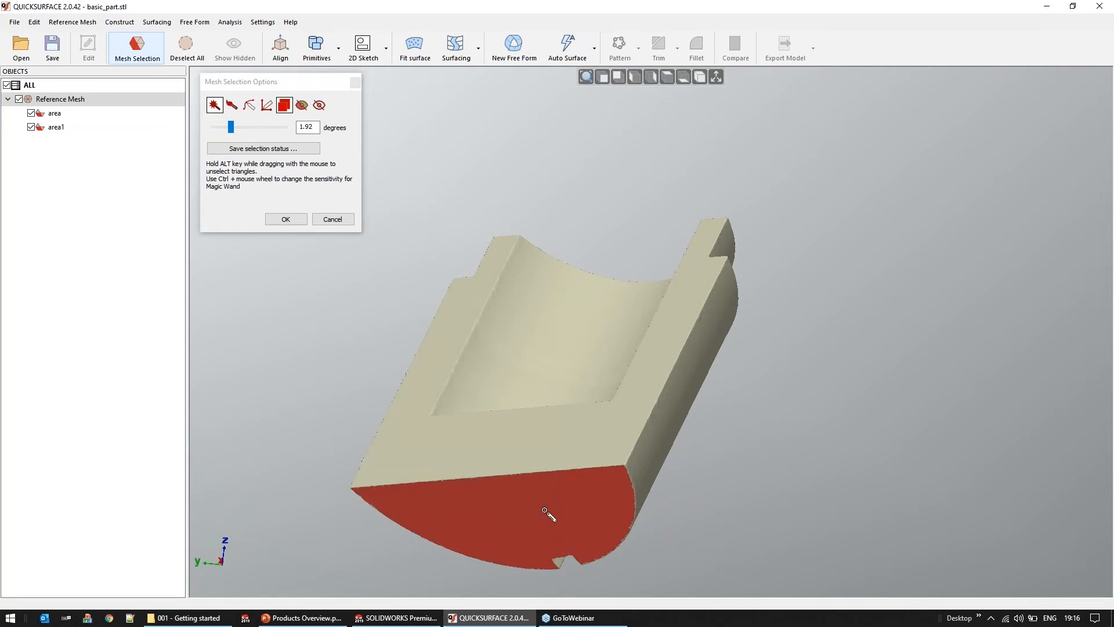
{"action": "right_click_drag", "start_coordinate": [511, 510], "coordinate": [566, 371]}
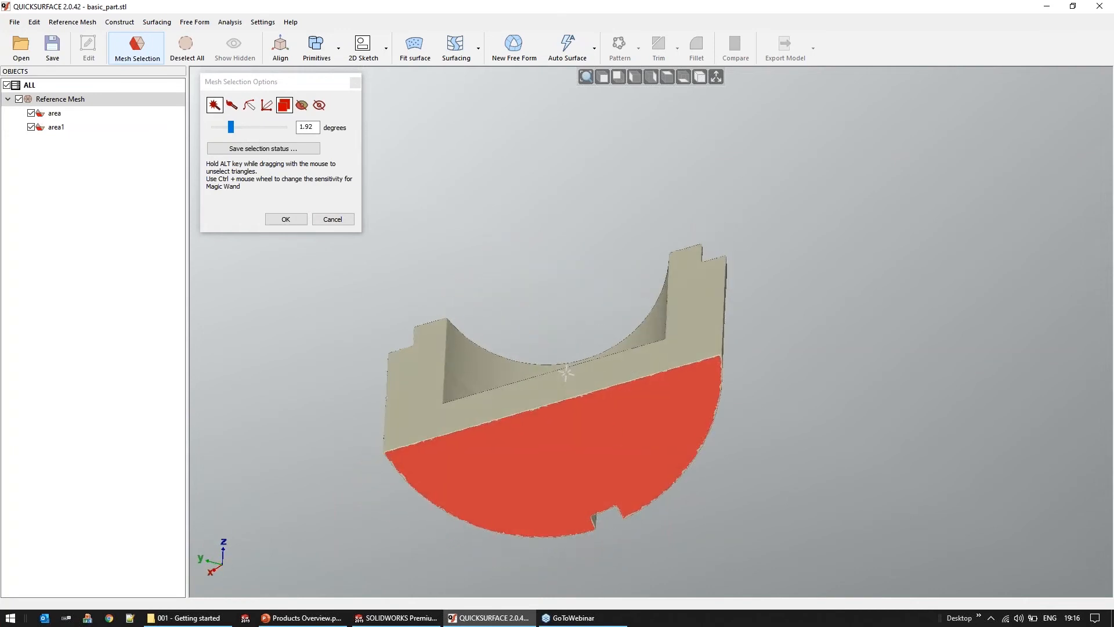
Fit a plane primitive to the selected closed-end face
{"action": "left_click", "coordinate": [320, 50]}
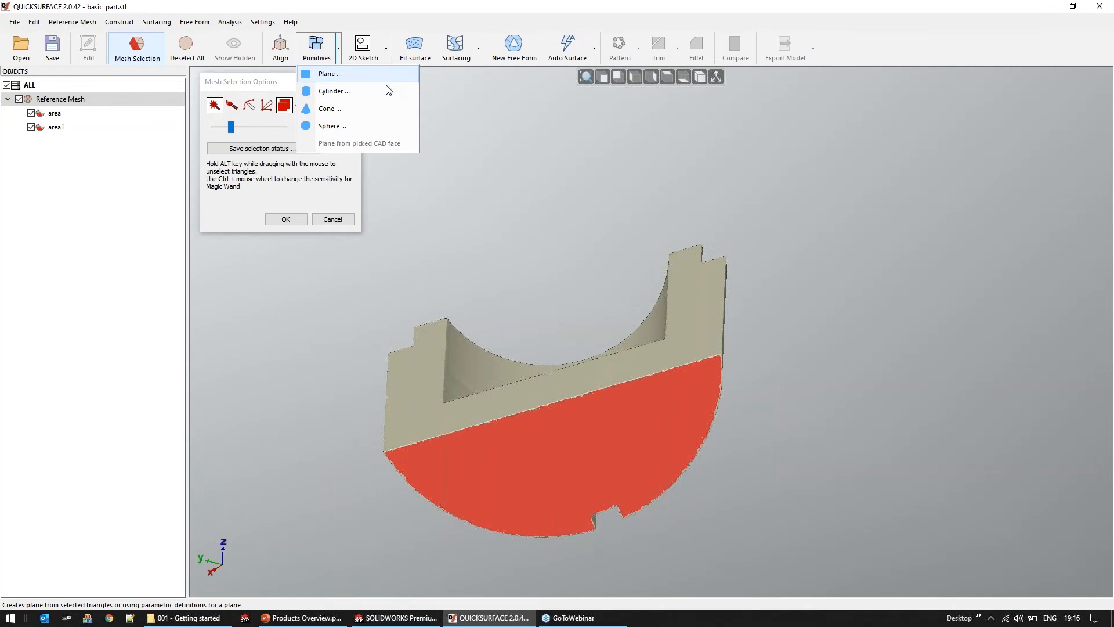
{"action": "left_click", "coordinate": [353, 74]}
{"action": "middle_click_drag", "start_coordinate": [725, 325], "coordinate": [801, 372]}
{"action": "left_click", "coordinate": [296, 383]}
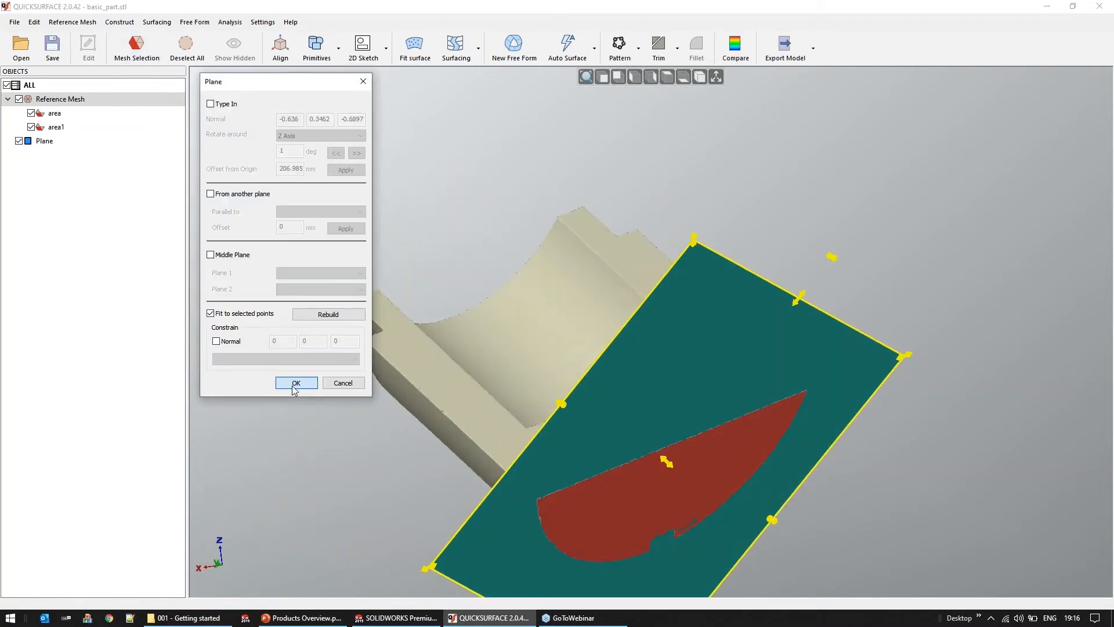
Select the part's large outer cylindrical surface with the Magic Wand and fit a solid cylinder primitive to it
{"action": "middle_click_drag", "start_coordinate": [720, 438], "coordinate": [578, 313]}
{"action": "left_click", "coordinate": [137, 49]}
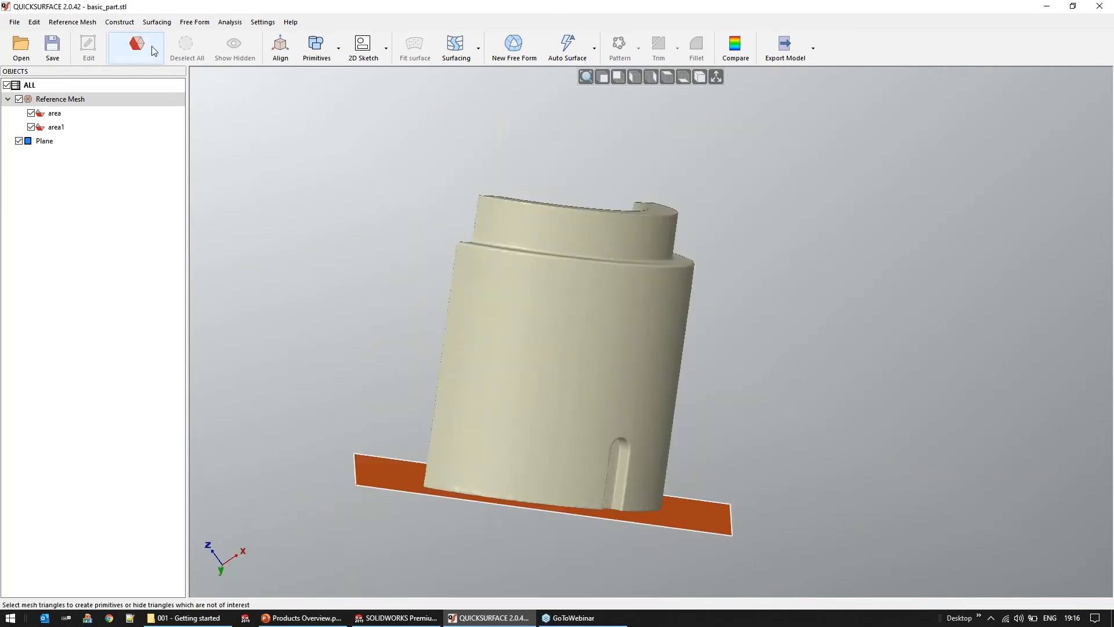
{"action": "left_click", "coordinate": [517, 310]}
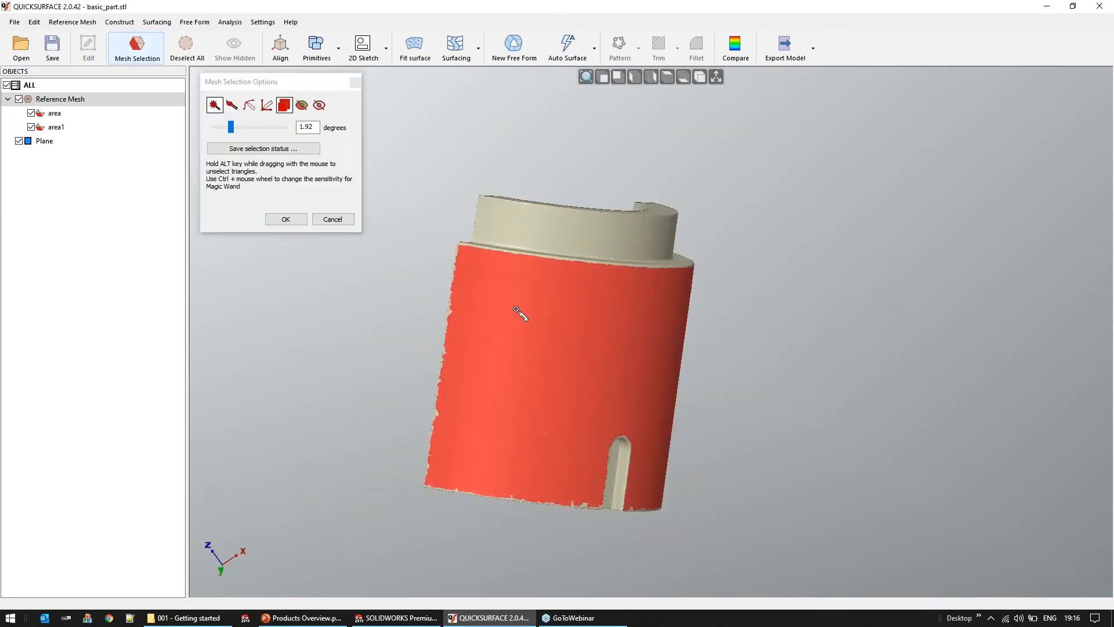
{"action": "right_click", "coordinate": [743, 355]}
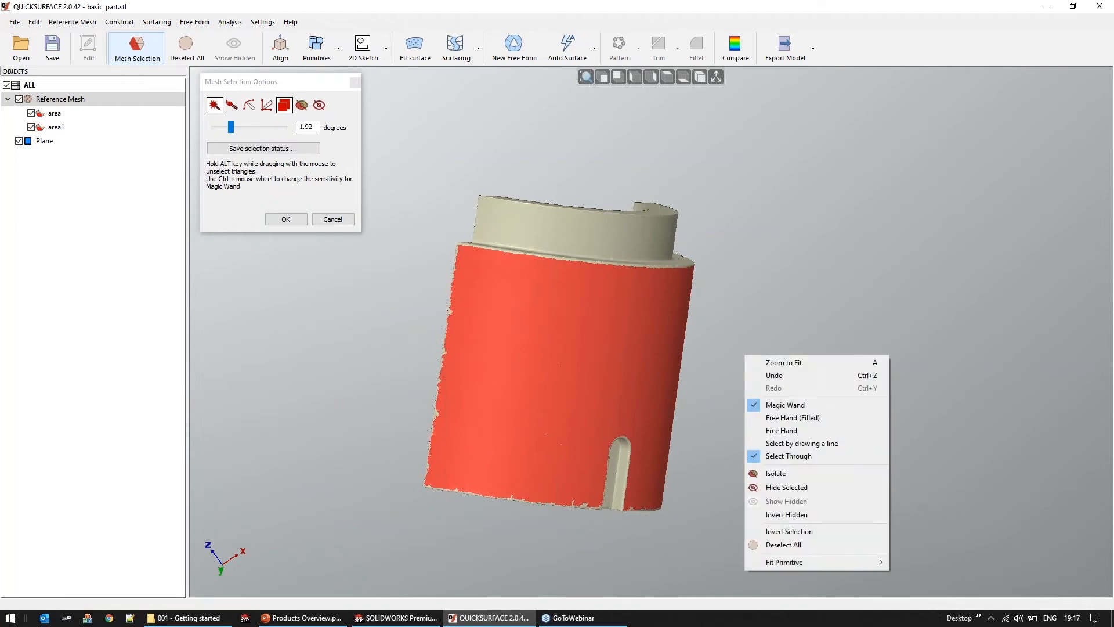
{"action": "mouse_move", "coordinate": [789, 562]}
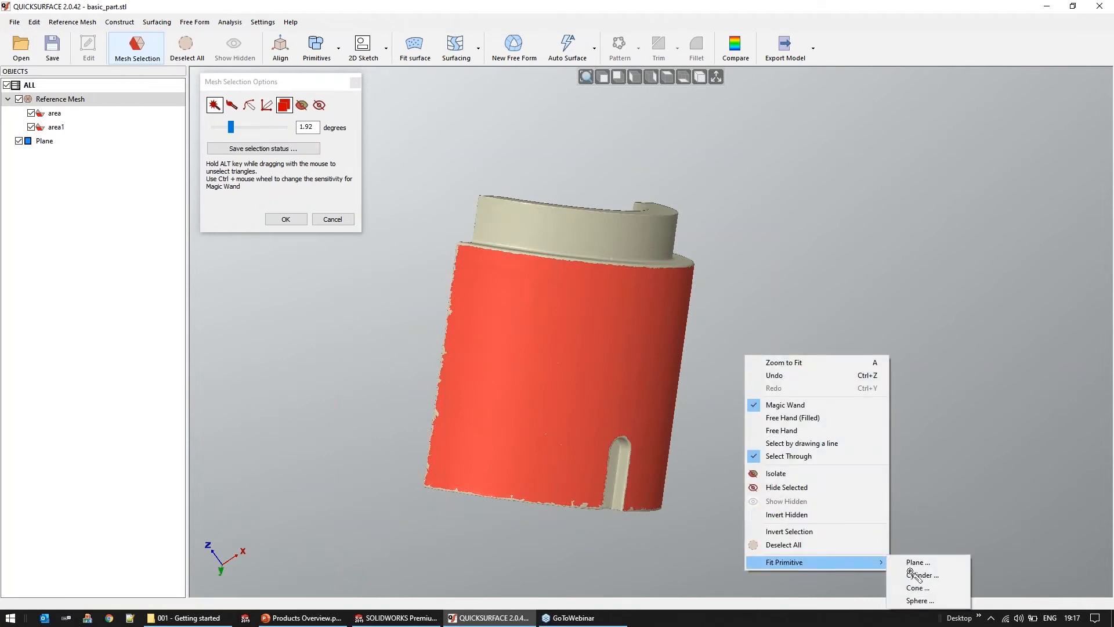
{"action": "left_click", "coordinate": [959, 575]}
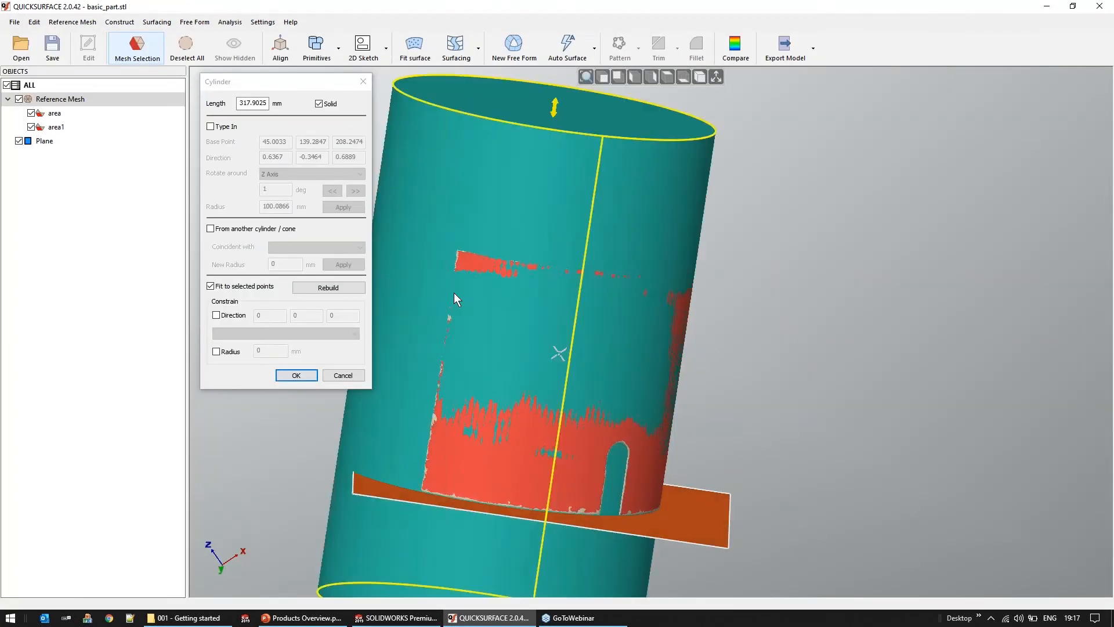
{"action": "middle_click_drag", "start_coordinate": [480, 298], "coordinate": [579, 326]}
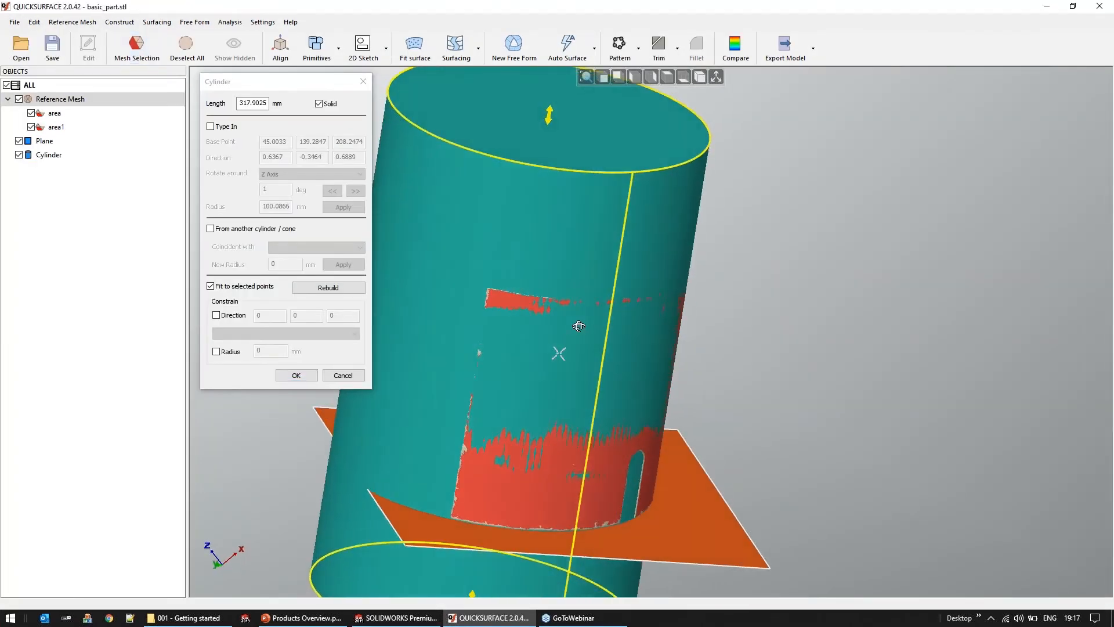
{"action": "left_click", "coordinate": [301, 381]}
Select the flat lengthwise cut face around the part's cavity and accept the mesh selection
{"action": "mouse_move", "coordinate": [497, 326]}
{"action": "middle_mouse_down"}
{"action": "mouse_move", "coordinate": [493, 375]}
{"action": "mouse_move", "coordinate": [503, 374]}
{"action": "middle_mouse_up"}
{"action": "left_click", "coordinate": [137, 47]}
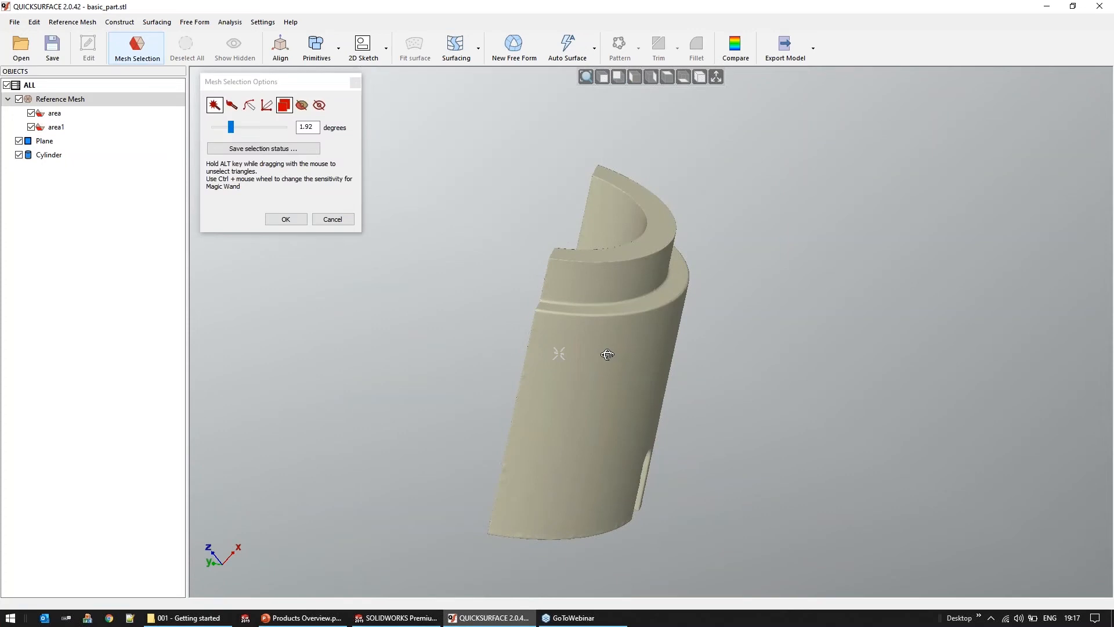
{"action": "middle_click_drag", "start_coordinate": [604, 349], "coordinate": [597, 405]}
{"action": "left_click", "coordinate": [608, 361]}
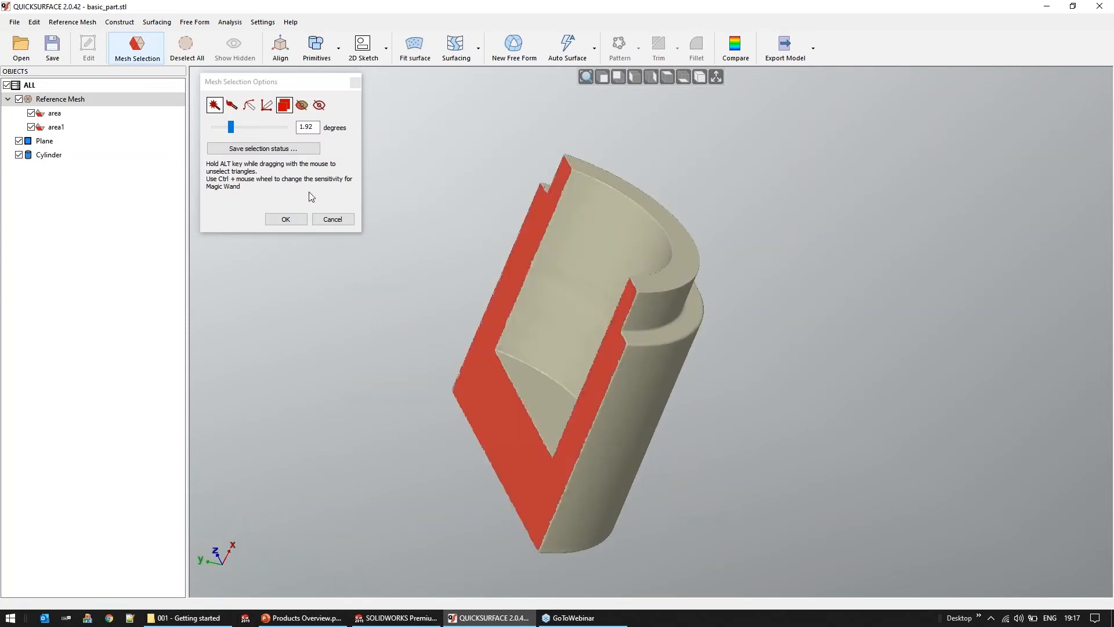
{"action": "left_click", "coordinate": [286, 220]}
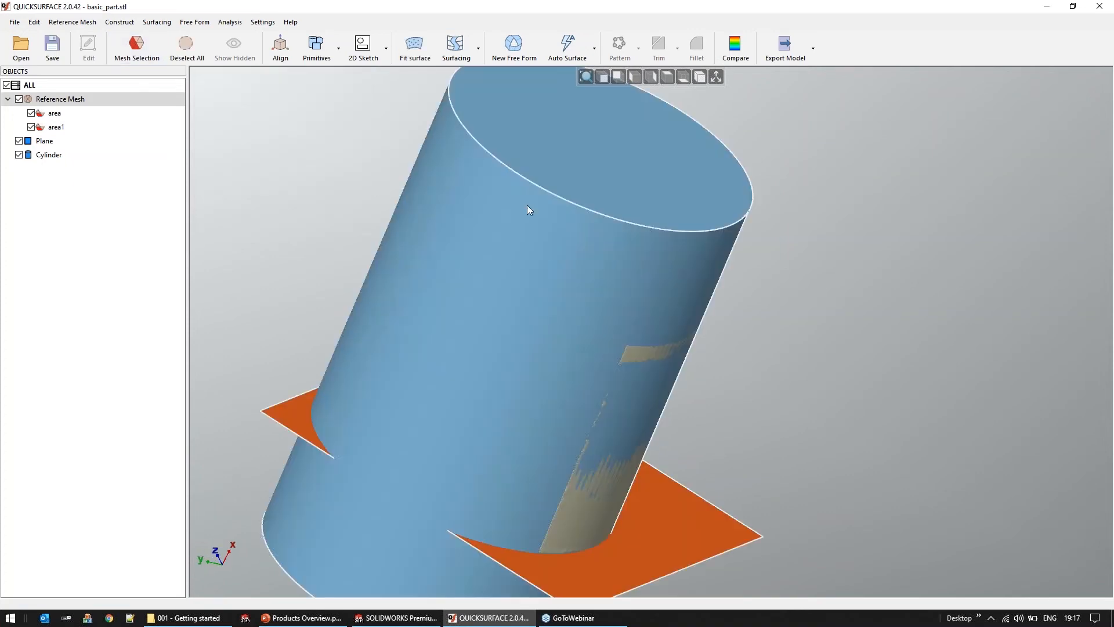
{"action": "middle_click_drag", "start_coordinate": [392, 205], "coordinate": [394, 200]}
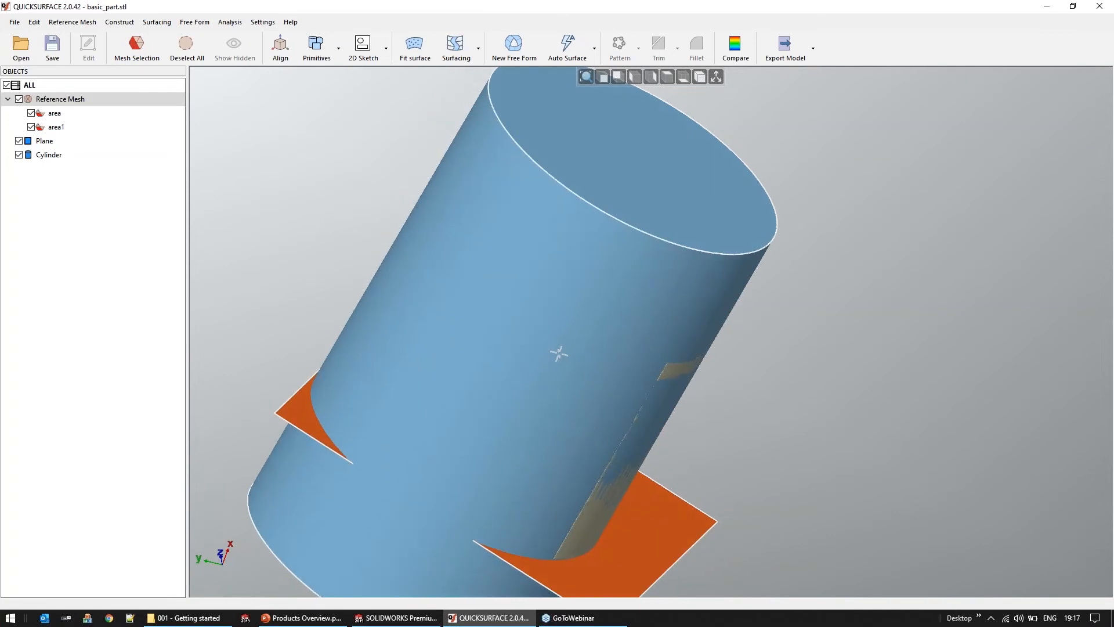
Fit a second plane primitive to the selected lengthwise cut face
{"action": "left_click", "coordinate": [323, 49]}
{"action": "left_click", "coordinate": [330, 74]}
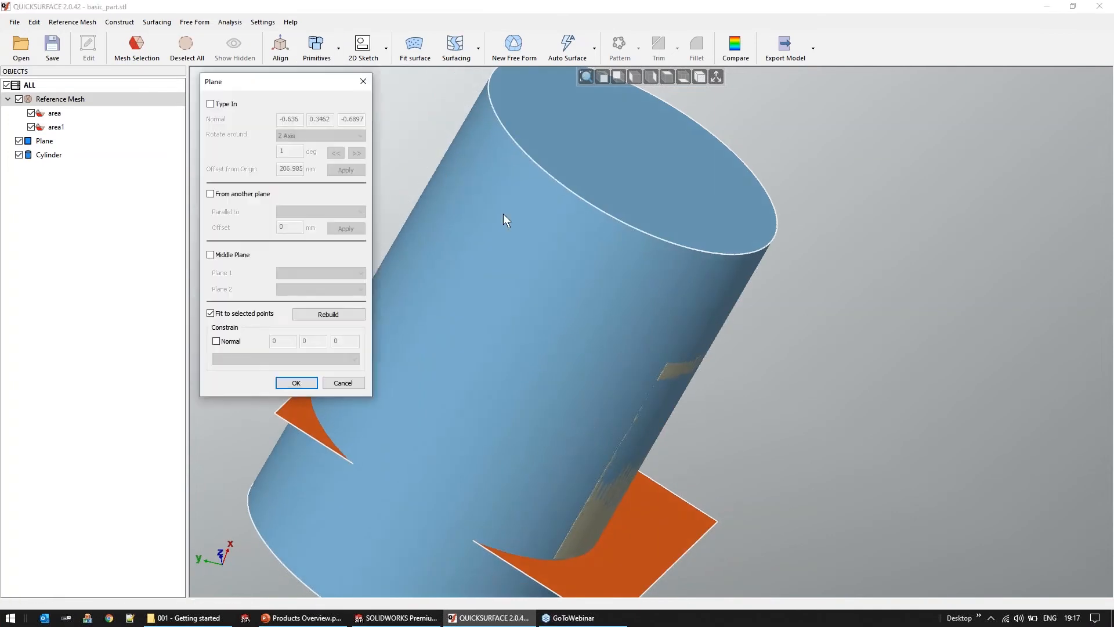
{"action": "scroll", "coordinate": [663, 231], "scroll_direction": "down", "scroll_amount": 5}
{"action": "middle_click_drag", "start_coordinate": [663, 316], "coordinate": [613, 289]}
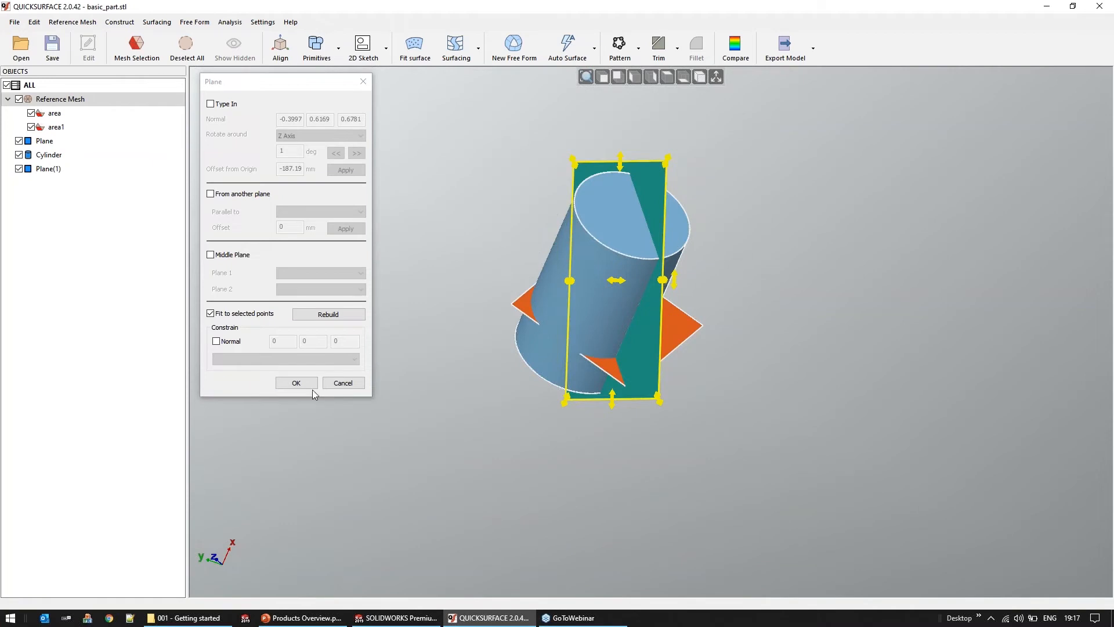
{"action": "left_click", "coordinate": [296, 383]}
{"action": "middle_click_drag", "start_coordinate": [655, 317], "coordinate": [675, 329]}
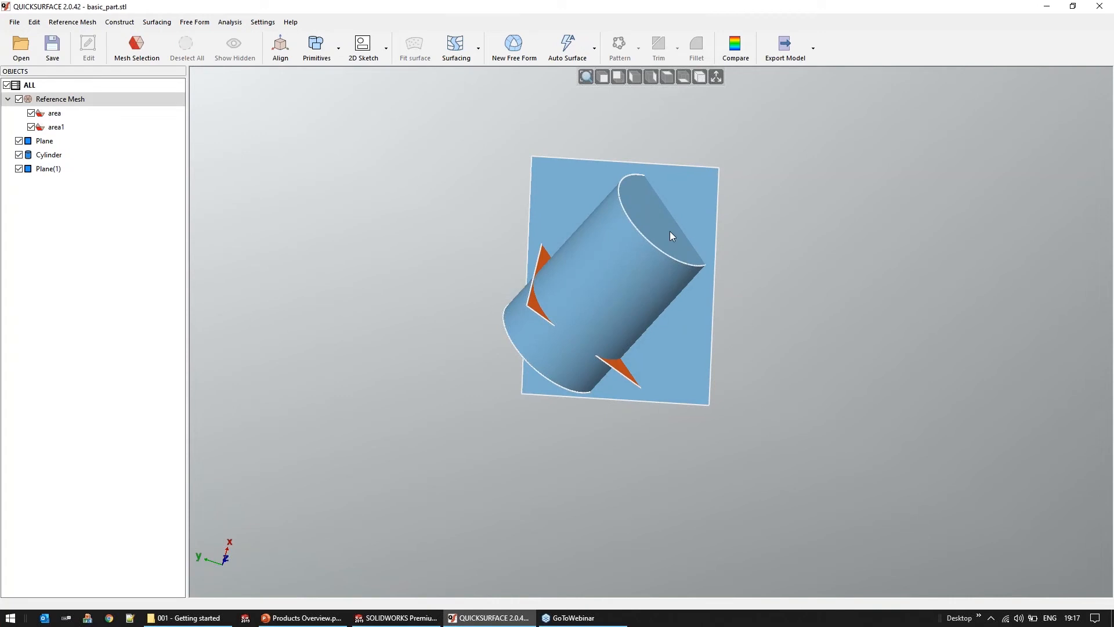
Enlarge the closed-end plane by stretching two opposite corners outward, well beyond the cylinder, and deselect it
{"action": "left_click", "coordinate": [670, 231]}
{"action": "left_click_drag", "start_coordinate": [670, 226], "coordinate": [665, 238]}
{"action": "middle_click_drag", "start_coordinate": [696, 409], "coordinate": [641, 425]}
{"action": "left_click", "coordinate": [686, 315]}
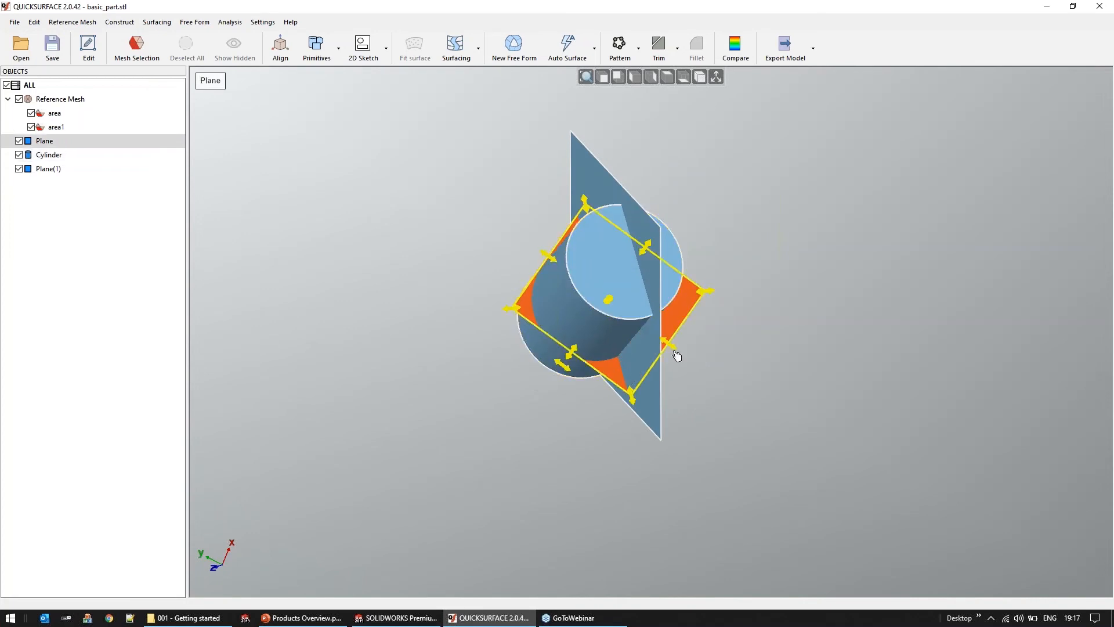
{"action": "left_click_drag", "start_coordinate": [510, 311], "coordinate": [465, 314]}
{"action": "left_click_drag", "start_coordinate": [702, 292], "coordinate": [750, 286]}
{"action": "middle_click_drag", "start_coordinate": [700, 285], "coordinate": [663, 221]}
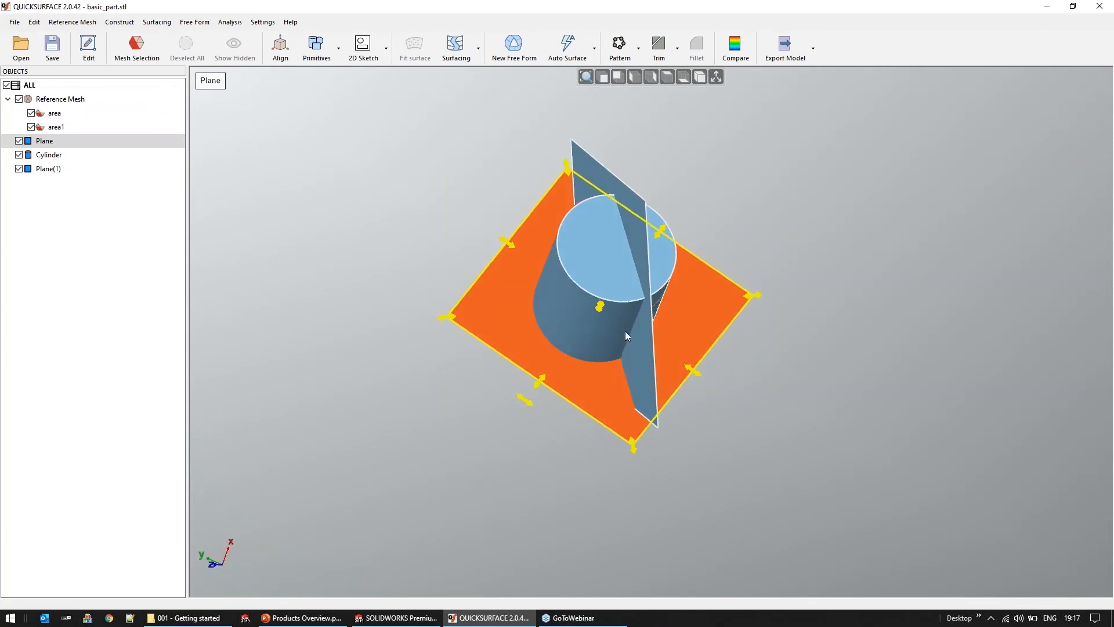
{"action": "key", "text": "Escape"}
Align the mesh by the closed-end plane to Bottom (OXY) and display the coordinate axes
{"action": "middle_click_drag", "start_coordinate": [589, 308], "coordinate": [582, 306]}
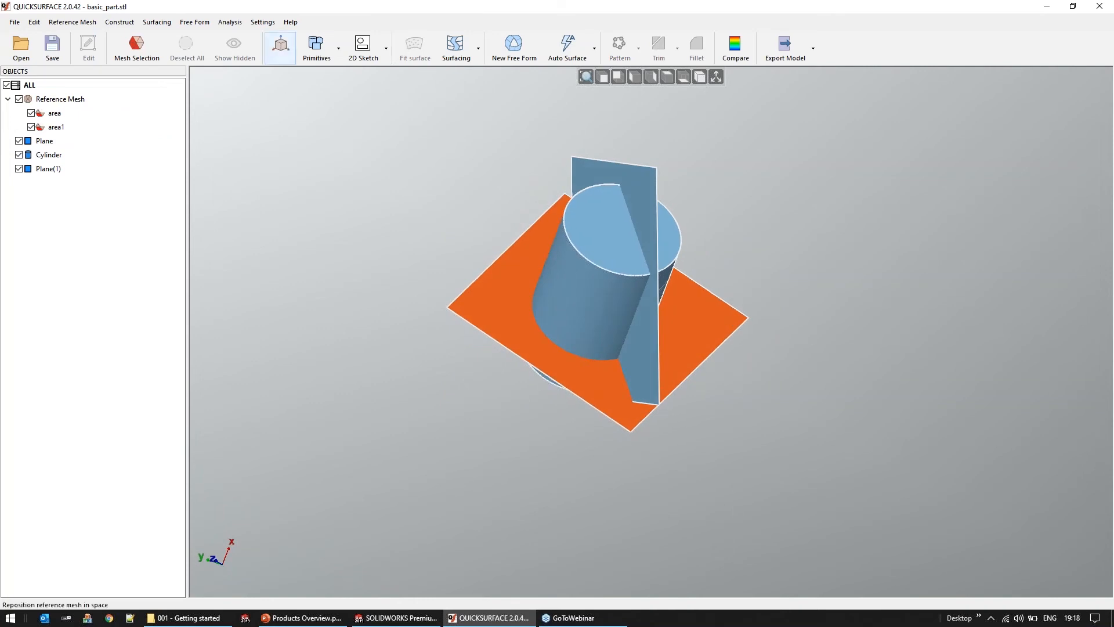
{"action": "left_click", "coordinate": [281, 46]}
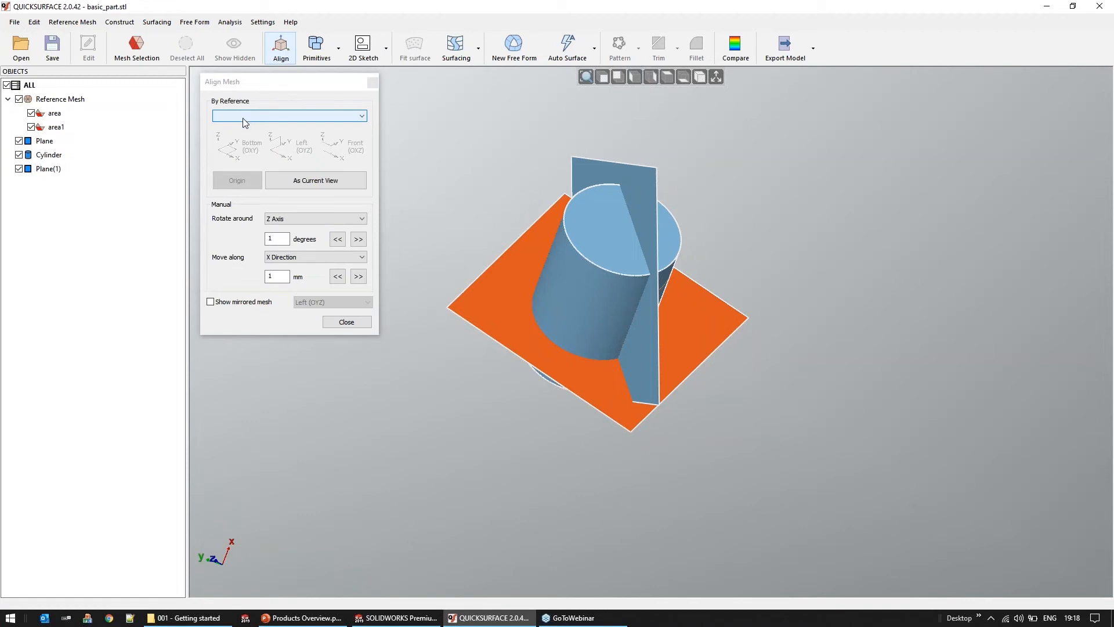
{"action": "left_click", "coordinate": [245, 119]}
{"action": "left_click", "coordinate": [232, 127]}
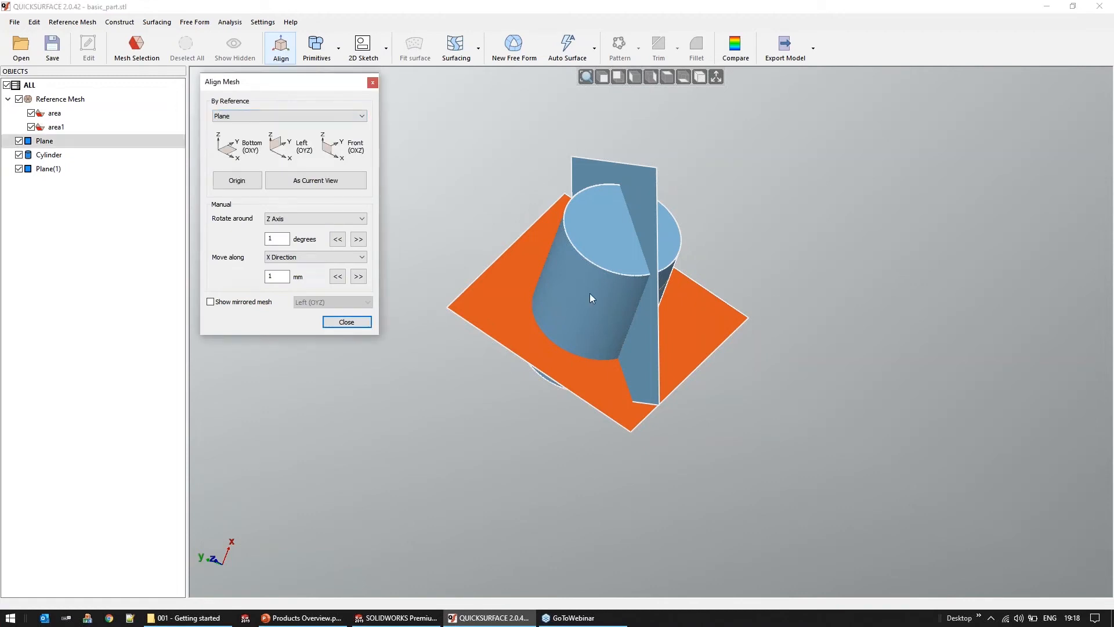
{"action": "left_click", "coordinate": [238, 155]}
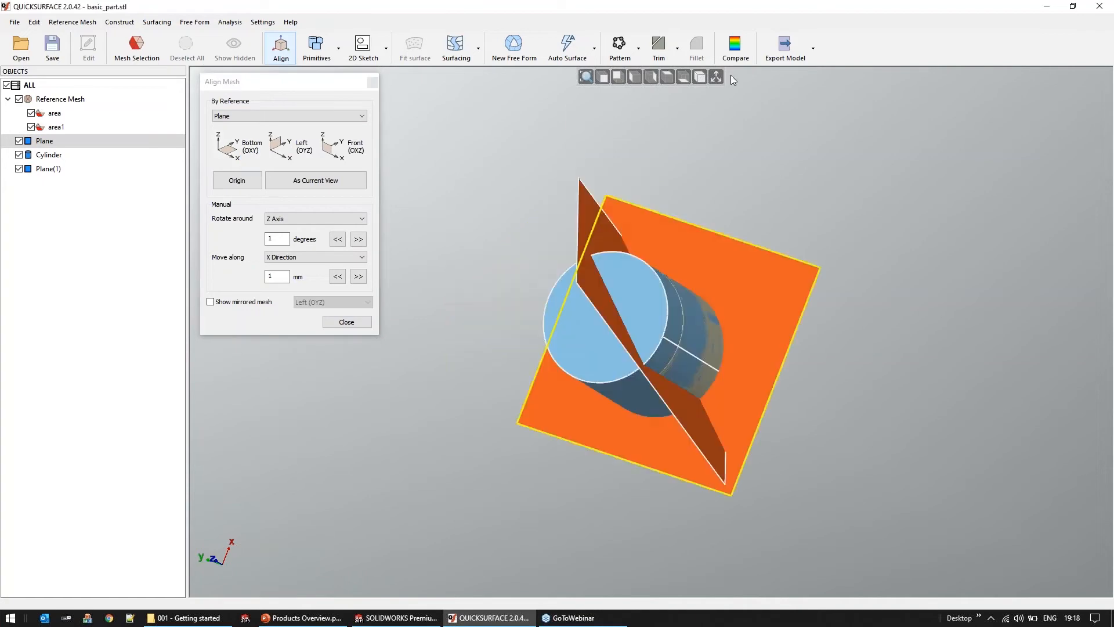
{"action": "left_click", "coordinate": [716, 77]}
{"action": "right_click_drag", "start_coordinate": [702, 241], "coordinate": [726, 208]}
{"action": "right_click_drag", "start_coordinate": [615, 305], "coordinate": [737, 304]}
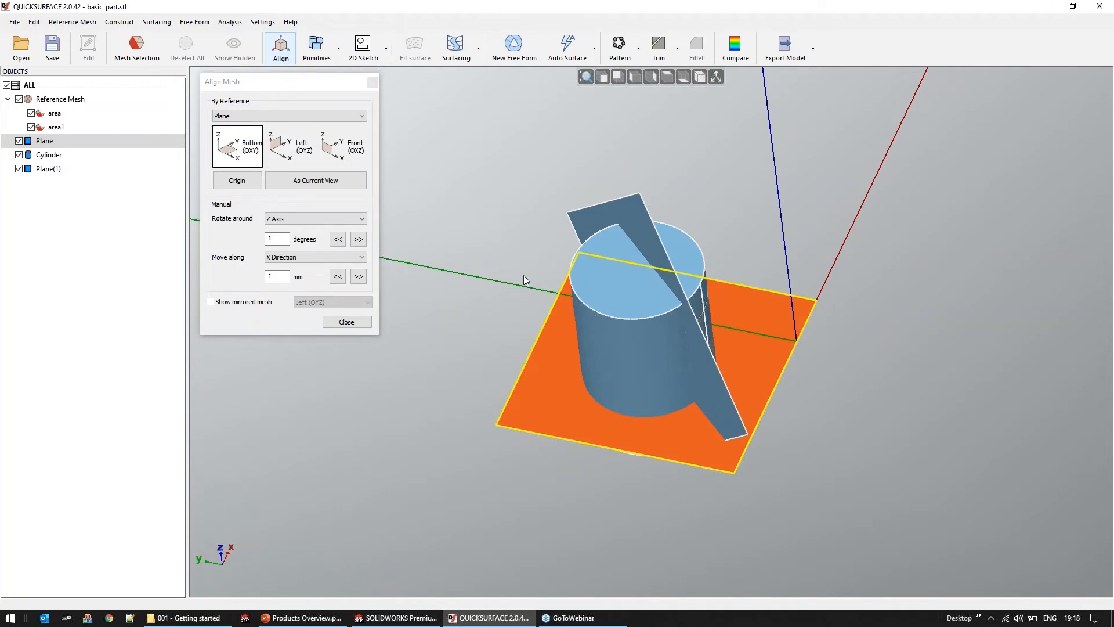
{"action": "right_click_drag", "start_coordinate": [630, 314], "coordinate": [837, 319]}
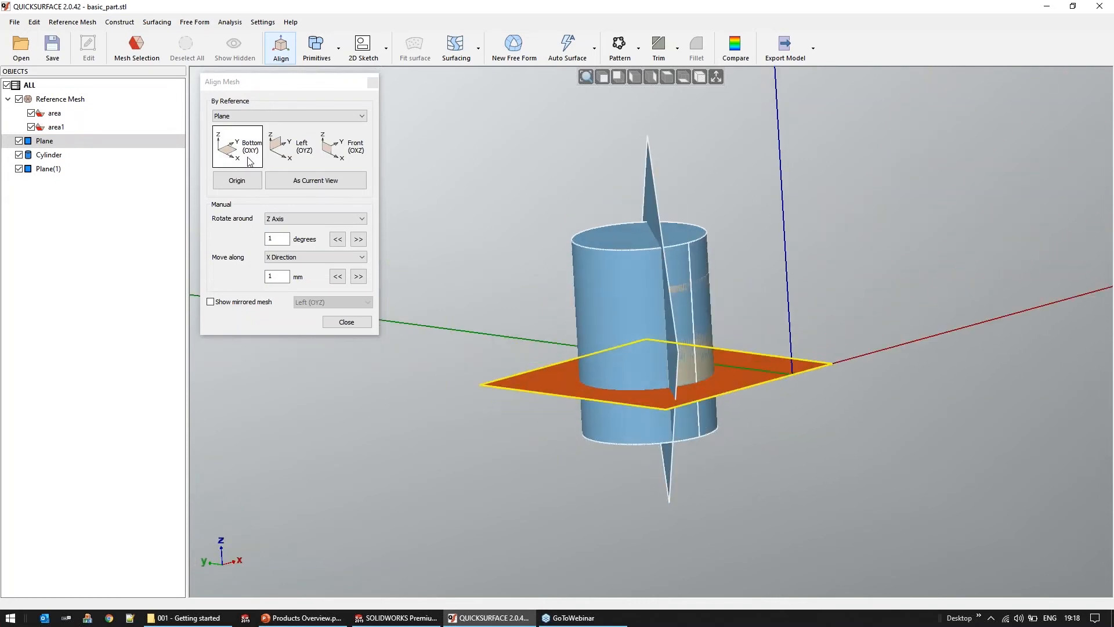
Align the mesh by the fitted cylinder's axis to the Z Axis
{"action": "left_click", "coordinate": [284, 116]}
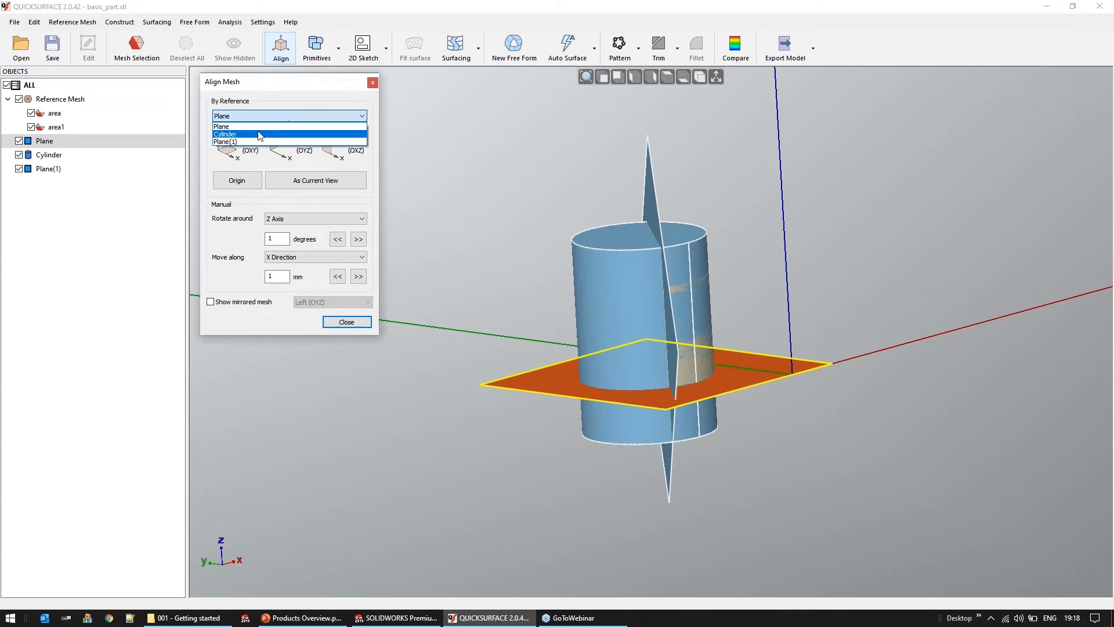
{"action": "left_click", "coordinate": [252, 134]}
{"action": "left_click", "coordinate": [334, 146]}
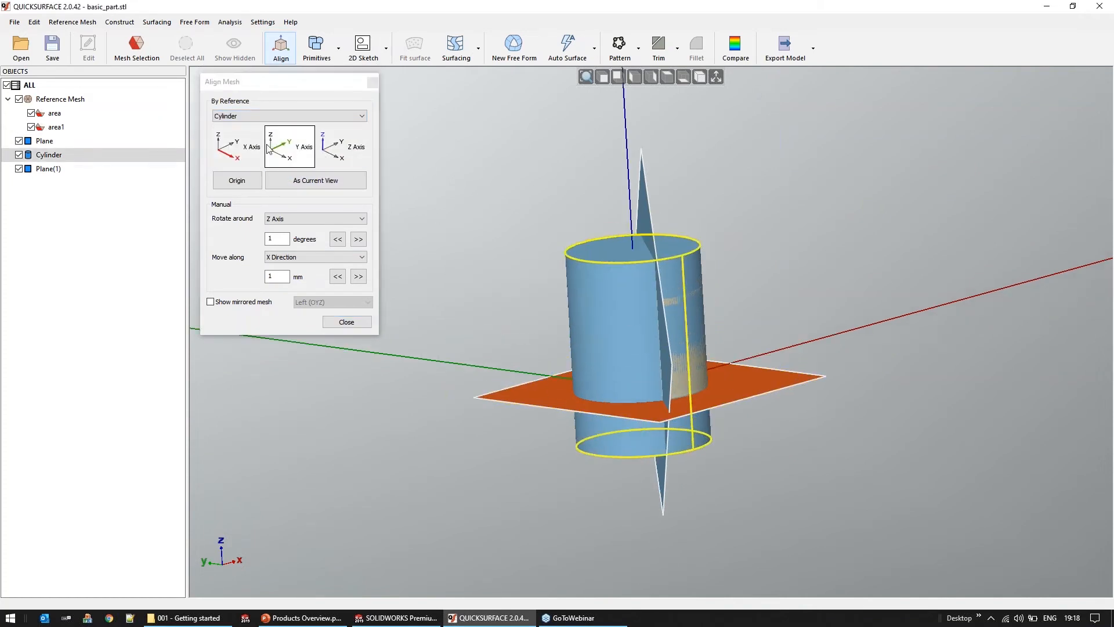
Align the mesh by the lengthwise cut plane, Plane(1), to Left (OYZ) and finish the alignment
{"action": "left_click", "coordinate": [272, 116]}
{"action": "left_click", "coordinate": [273, 141]}
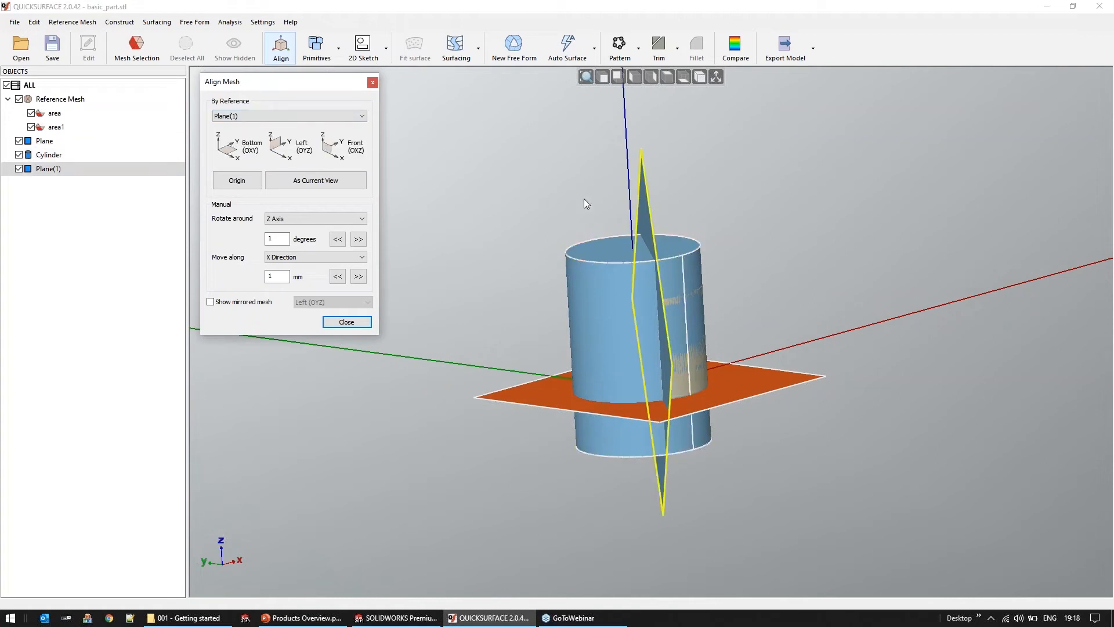
{"action": "left_click", "coordinate": [292, 153]}
{"action": "mouse_move", "coordinate": [652, 428]}
{"action": "right_mouse_down"}
{"action": "mouse_move", "coordinate": [599, 462]}
{"action": "mouse_move", "coordinate": [622, 529]}
{"action": "right_mouse_up"}
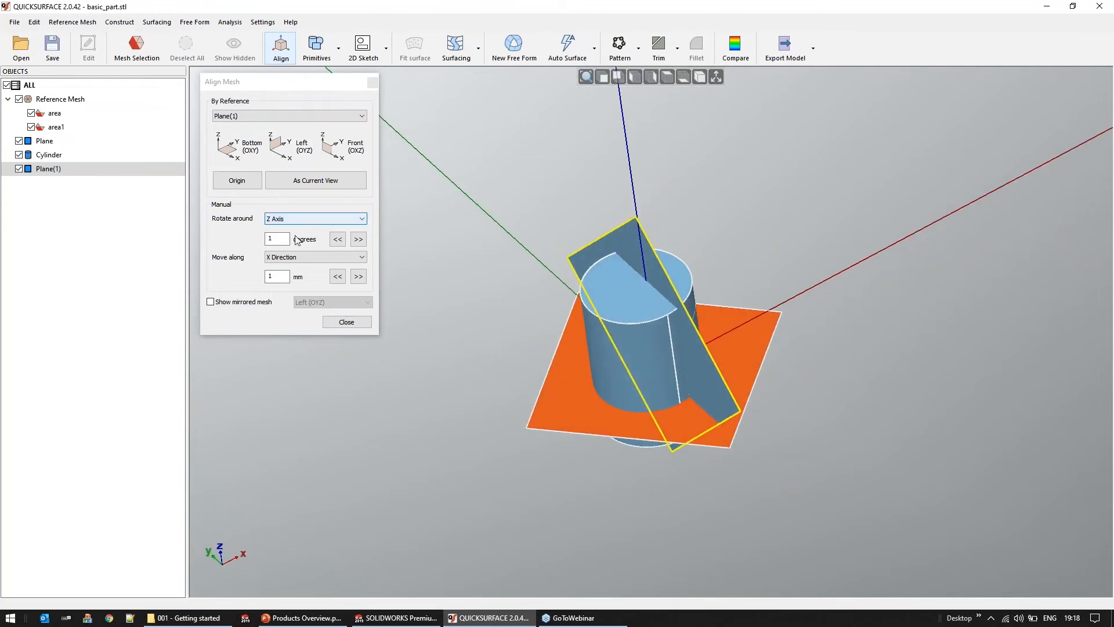
{"action": "left_click", "coordinate": [354, 324]}
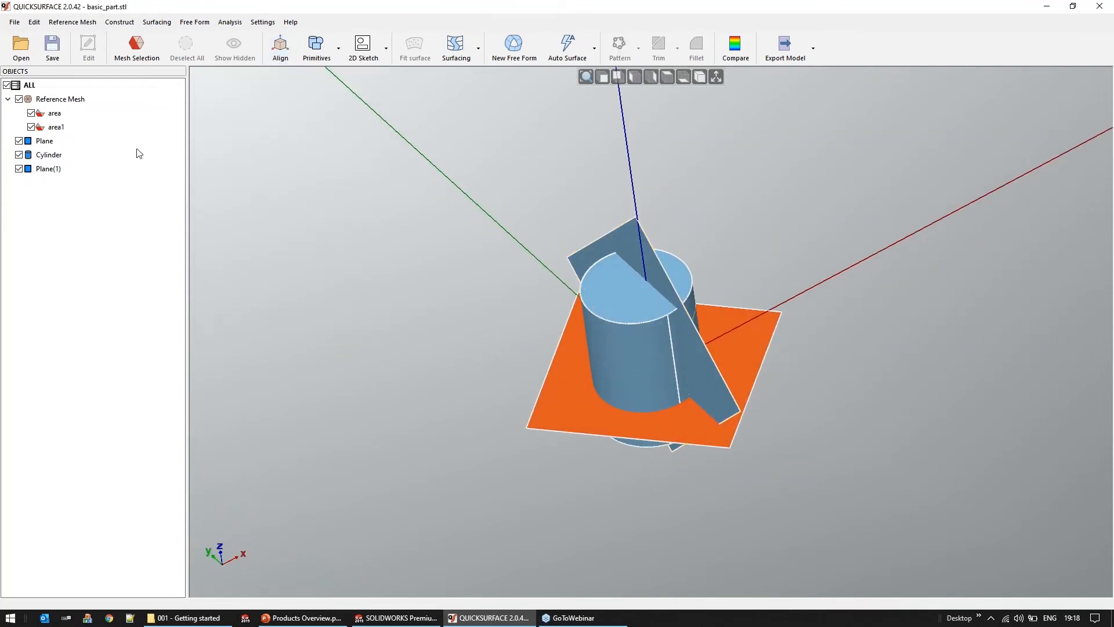
Hide Plane, Cylinder and Plane(1) so that only the aligned reference mesh is displayed
{"action": "left_click", "coordinate": [19, 141]}
{"action": "left_click", "coordinate": [20, 155]}
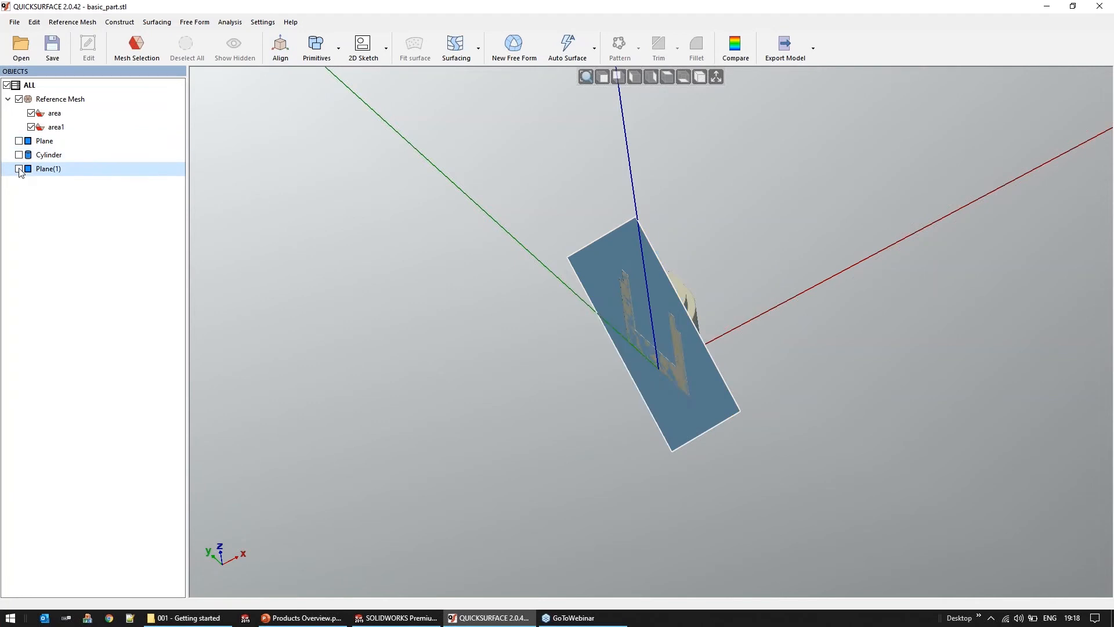
{"action": "left_click", "coordinate": [19, 169]}
{"action": "right_click_drag", "start_coordinate": [661, 369], "coordinate": [691, 351]}
{"action": "scroll", "coordinate": [659, 337], "scroll_direction": "up", "scroll_amount": 3}
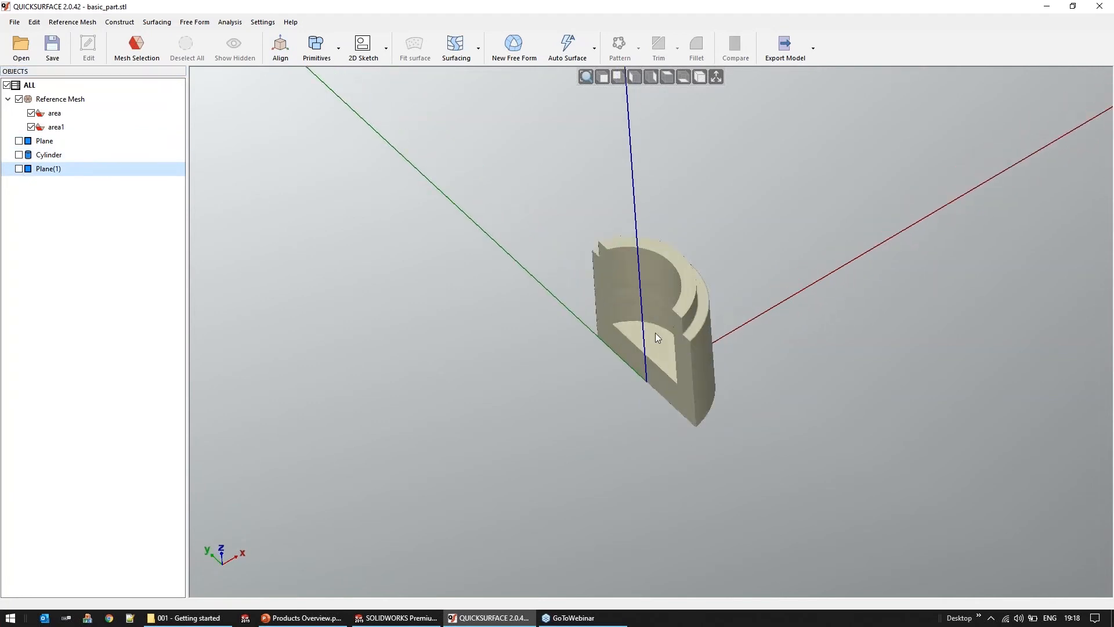
Hide the reference mesh and display Plane, Cylinder and Plane(1)
{"action": "key", "text": "ctrl+5"}
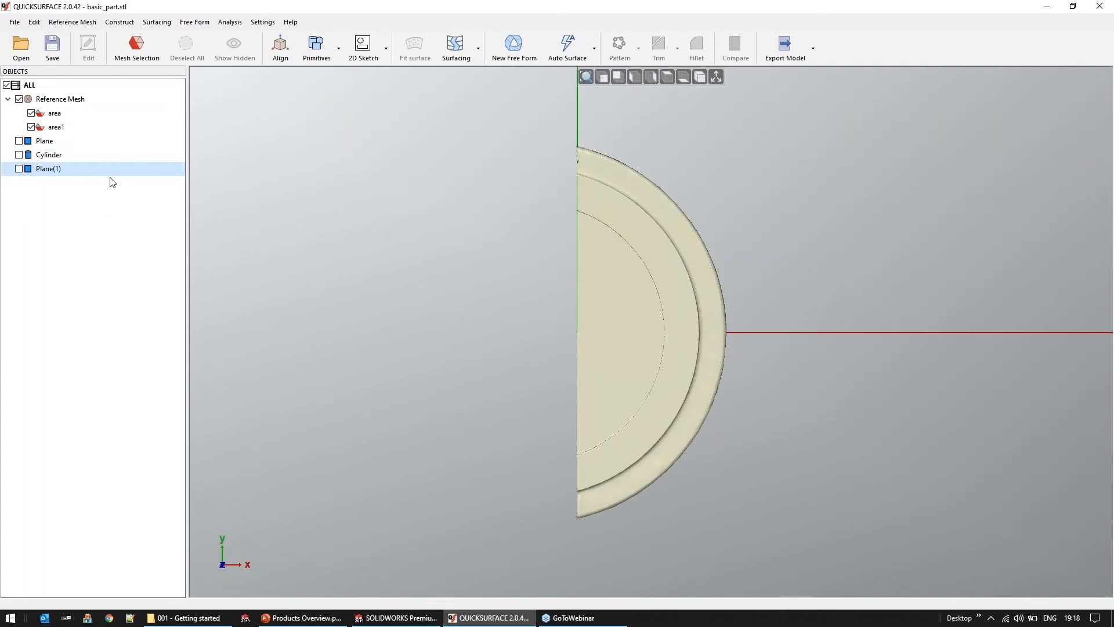
{"action": "left_click", "coordinate": [19, 99]}
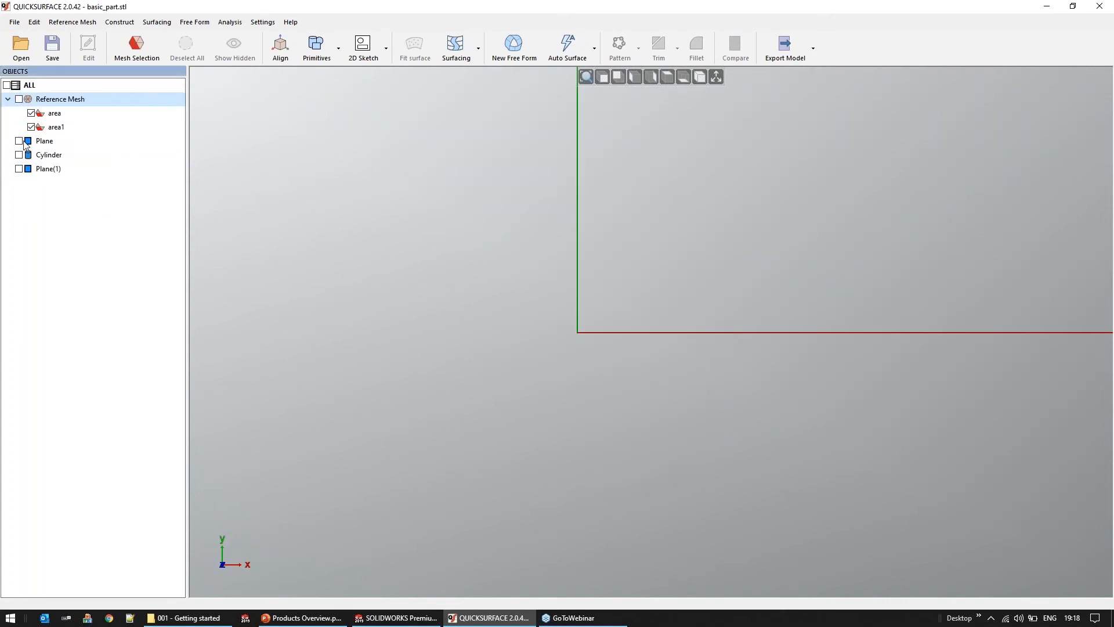
{"action": "left_click", "coordinate": [19, 142]}
{"action": "left_click", "coordinate": [19, 155]}
{"action": "middle_click_drag", "start_coordinate": [591, 358], "coordinate": [596, 264]}
{"action": "scroll", "coordinate": [675, 302], "scroll_direction": "down", "scroll_amount": 3}
{"action": "middle_click_drag", "start_coordinate": [740, 327], "coordinate": [741, 286]}
{"action": "left_click", "coordinate": [19, 169]}
Select Plane, Cylinder and Plane(1) together and start trimming them against each other
{"action": "middle_click_drag", "start_coordinate": [644, 437], "coordinate": [668, 403]}
{"action": "middle_click_drag", "start_coordinate": [547, 459], "coordinate": [703, 365]}
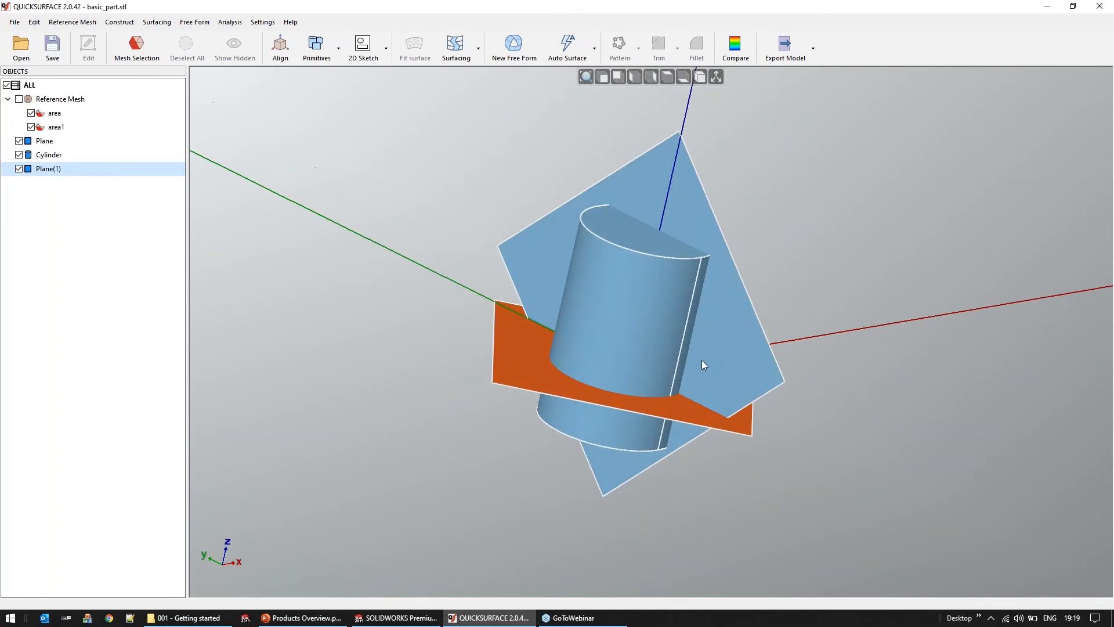
{"action": "left_click", "coordinate": [703, 365]}
{"action": "left_click_drag", "start_coordinate": [758, 249], "coordinate": [769, 458]}
{"action": "middle_click_drag", "start_coordinate": [548, 475], "coordinate": [531, 509]}
{"action": "key", "text": "Escape"}
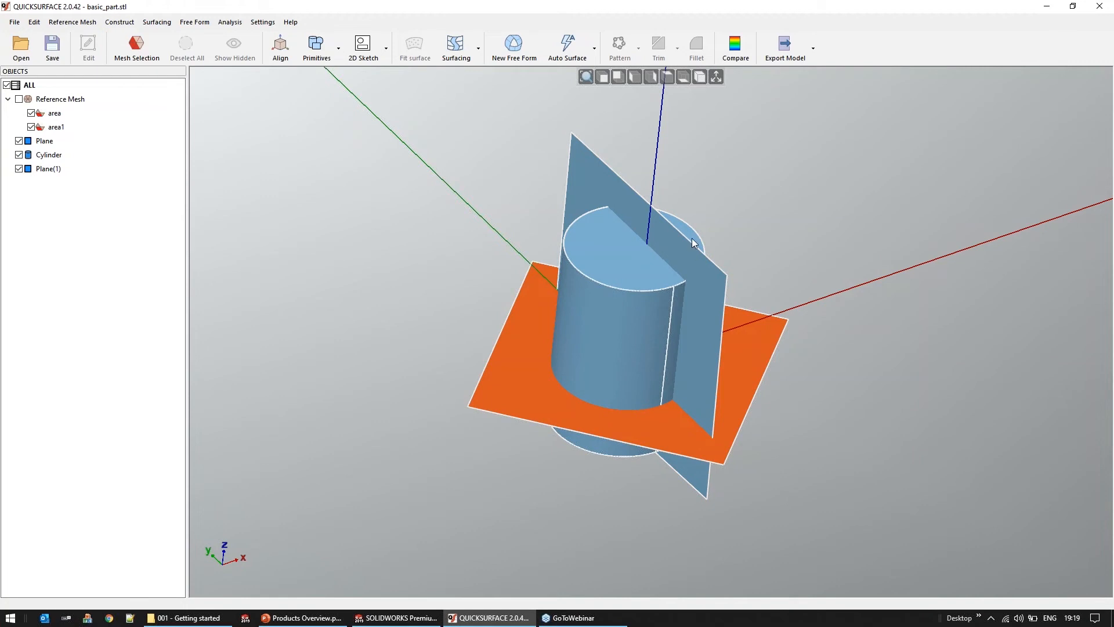
{"action": "left_click_drag", "start_coordinate": [392, 98], "coordinate": [901, 543]}
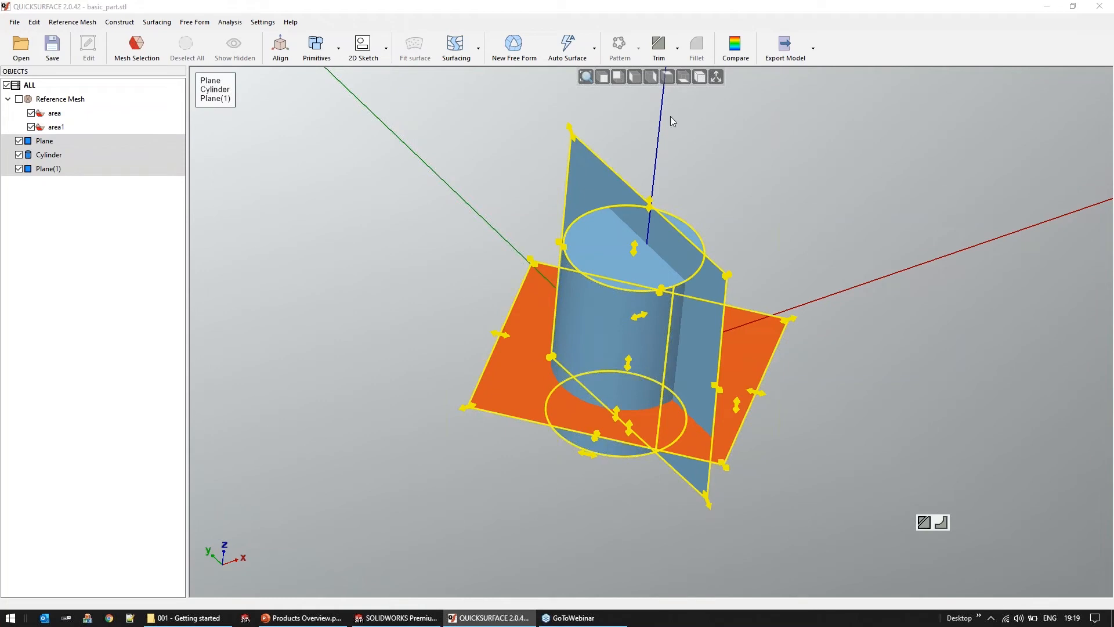
{"action": "left_click", "coordinate": [659, 47]}
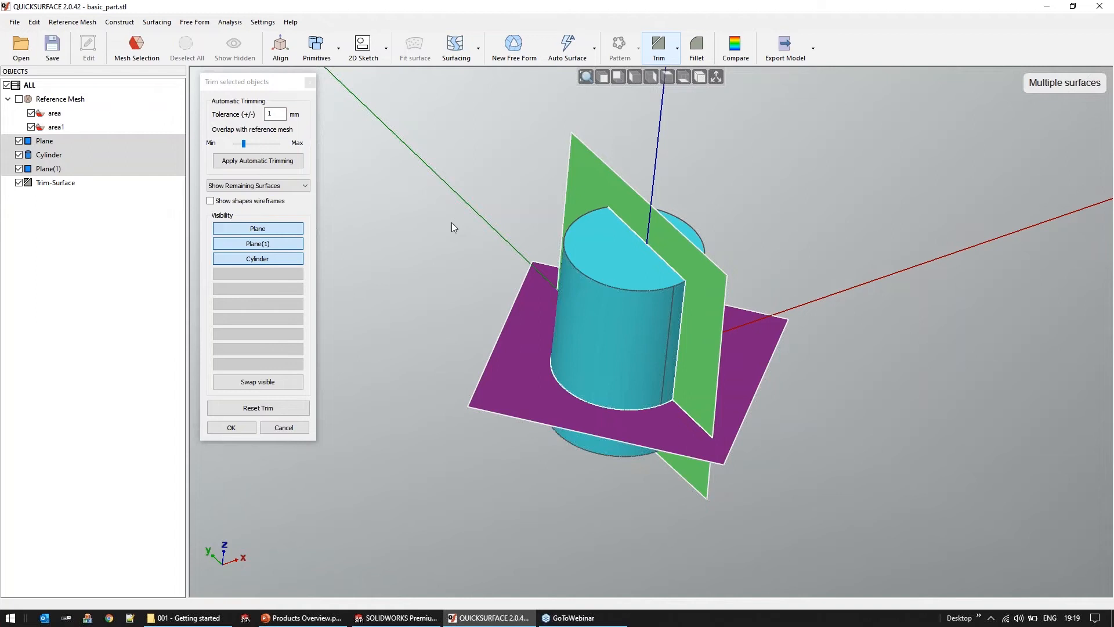
Try removing individual pieces of the cylinder and both planes manually, and reset the trim
{"action": "left_click", "coordinate": [601, 325]}
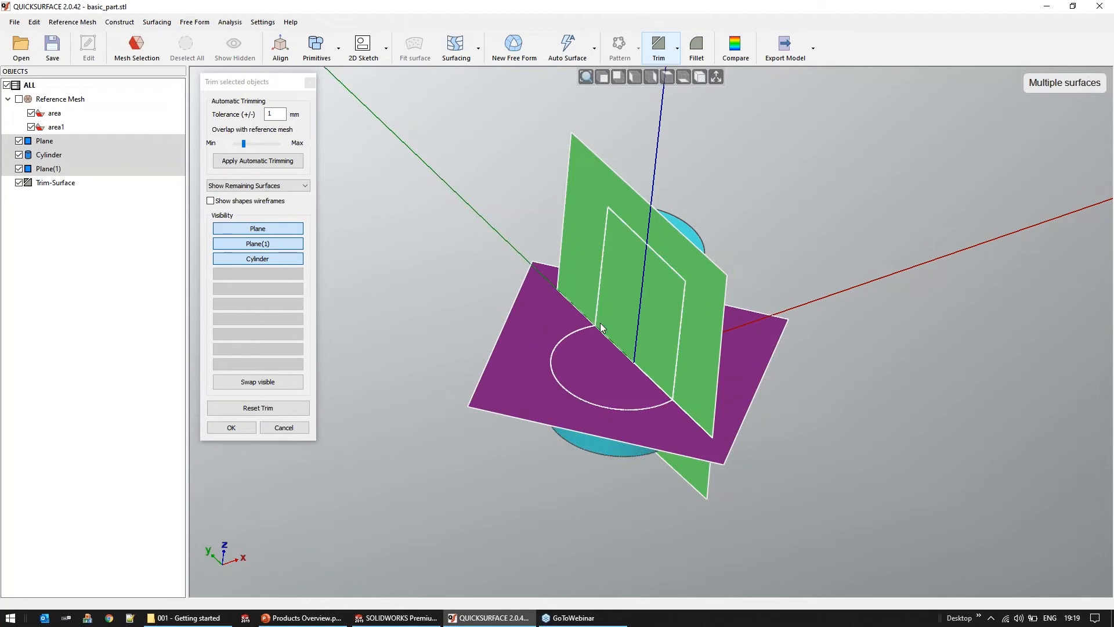
{"action": "left_click", "coordinate": [576, 241]}
{"action": "left_click", "coordinate": [540, 329]}
{"action": "left_click", "coordinate": [571, 371]}
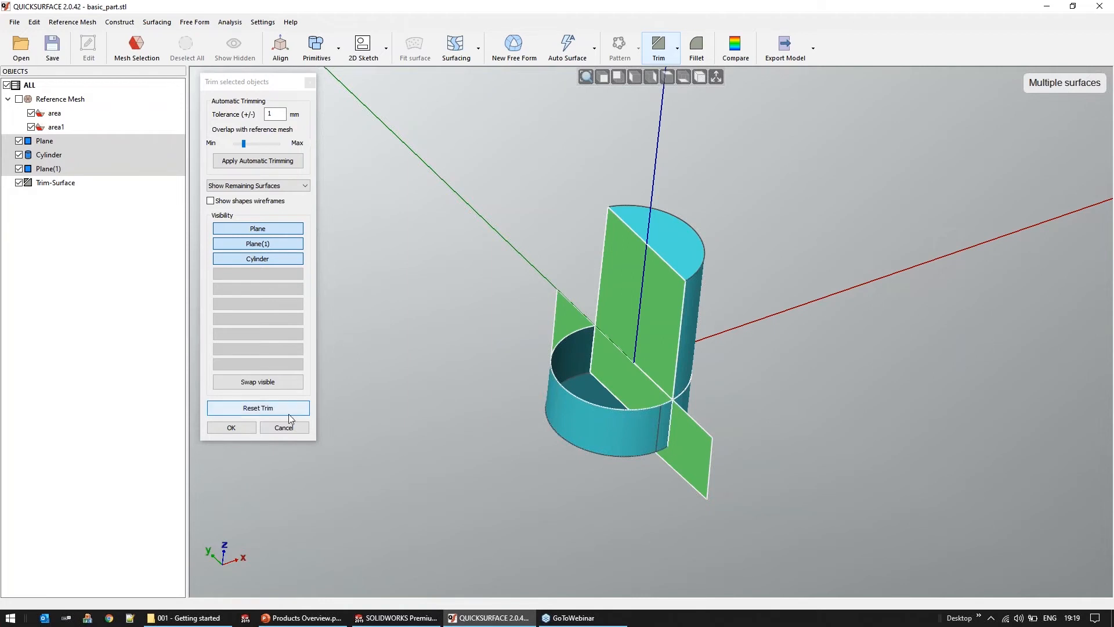
{"action": "left_click", "coordinate": [258, 408]}
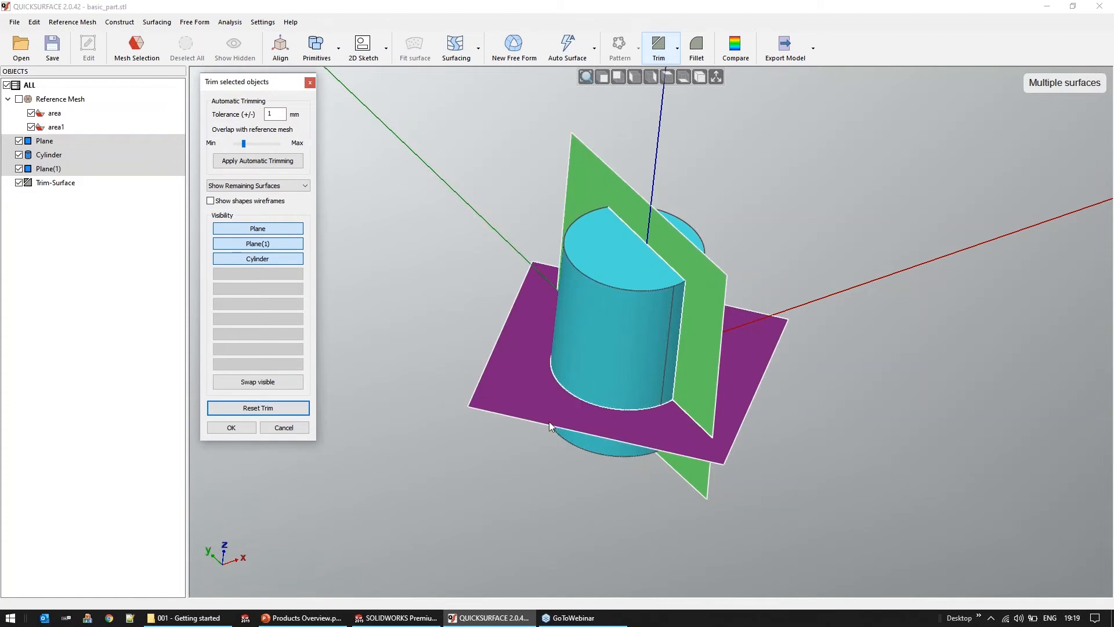
Apply automatic trimming to the planes and cylinder with a 1 mm tolerance, show the reference mesh and accept the trim
{"action": "left_click", "coordinate": [279, 168]}
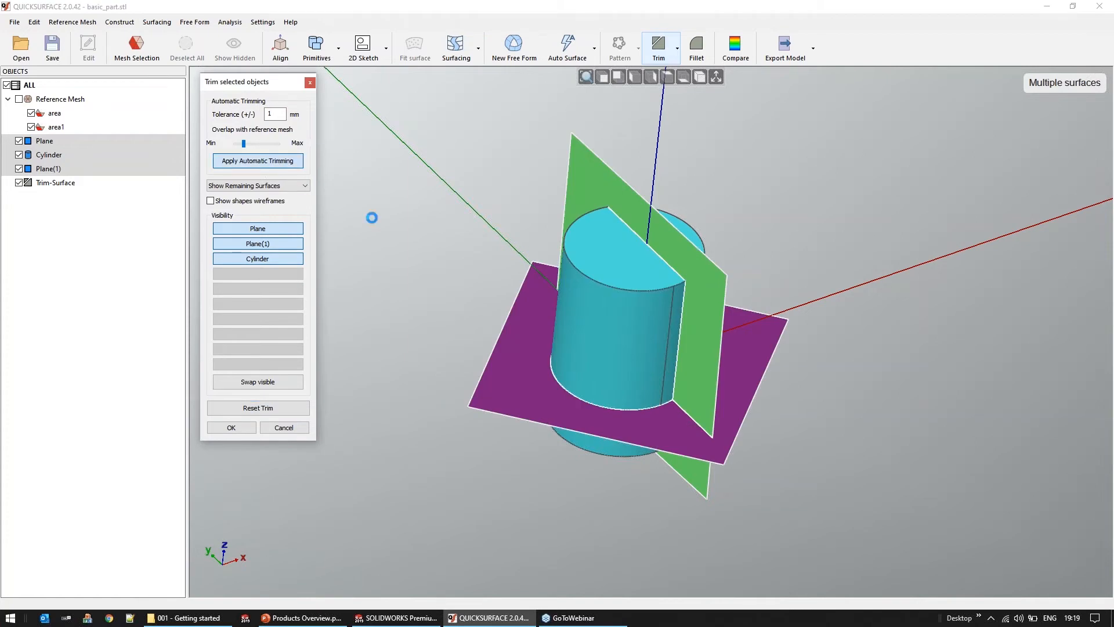
{"action": "middle_click_drag", "start_coordinate": [615, 387], "coordinate": [568, 380]}
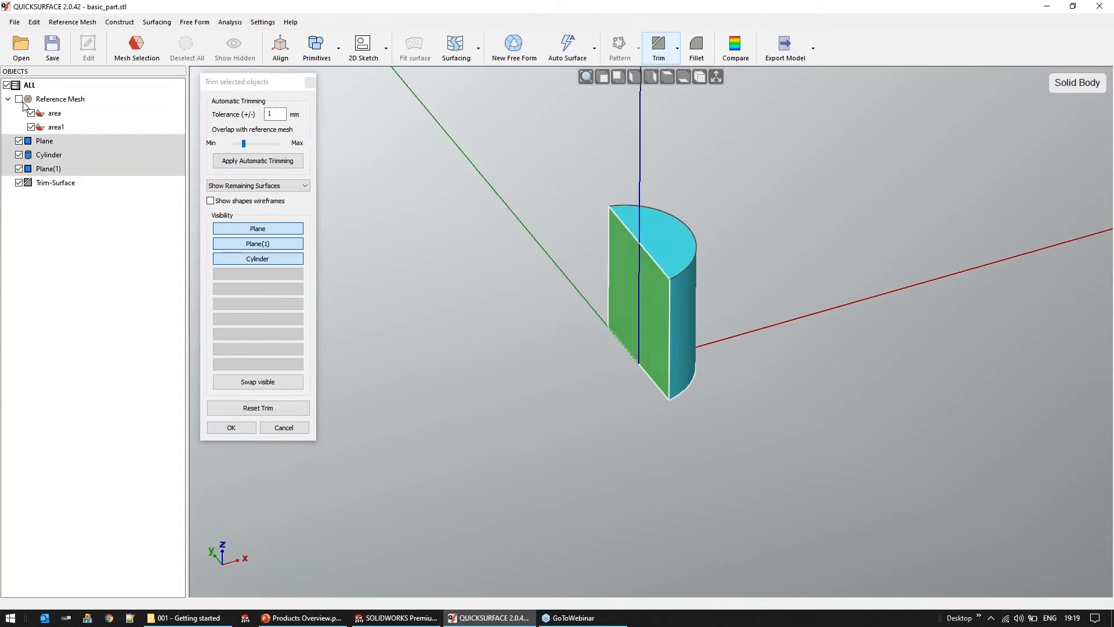
{"action": "left_click", "coordinate": [20, 100]}
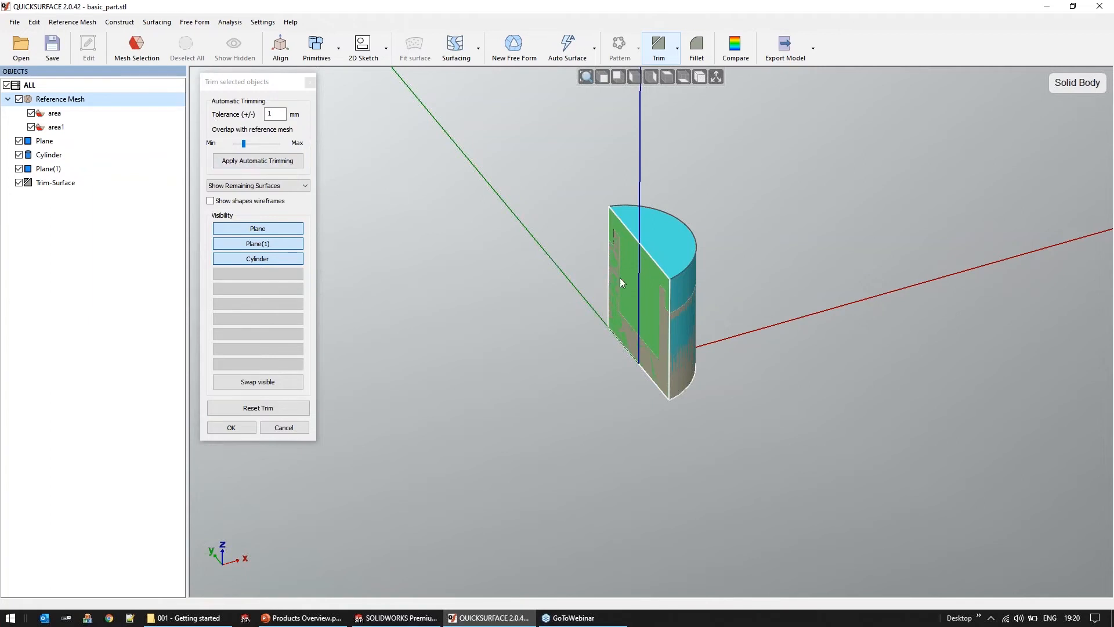
{"action": "left_click", "coordinate": [231, 428]}
{"action": "right_click_drag", "start_coordinate": [699, 412], "coordinate": [783, 368]}
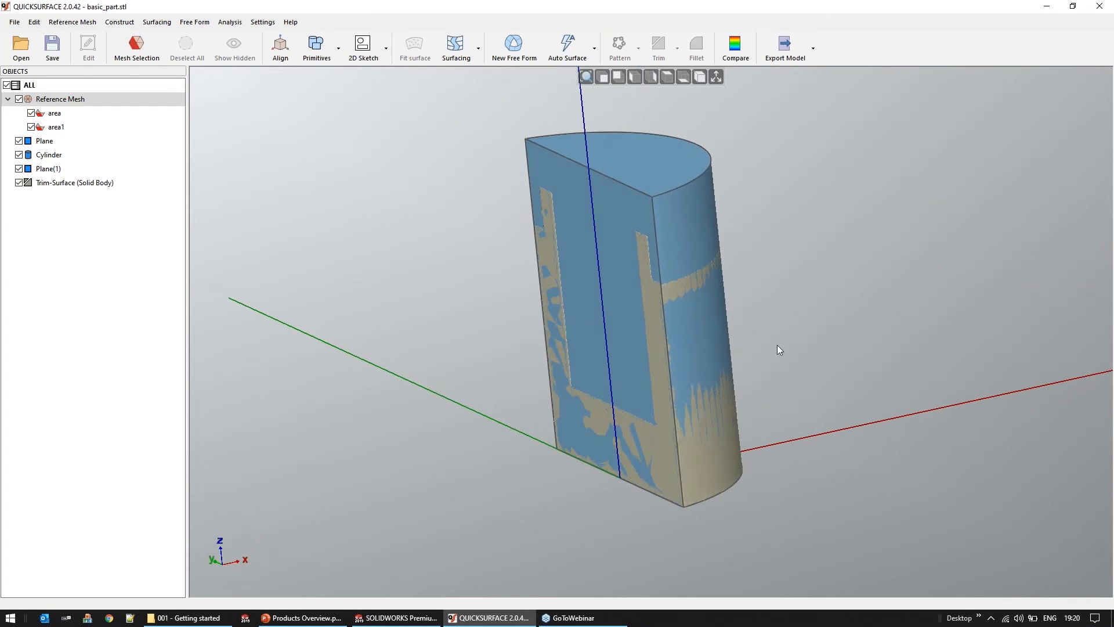
{"action": "right_click_drag", "start_coordinate": [660, 484], "coordinate": [580, 477]}
Open artifact.qsf from the 003 2D sketch data folder and hide the coordinate axes
{"action": "left_click", "coordinate": [21, 55]}
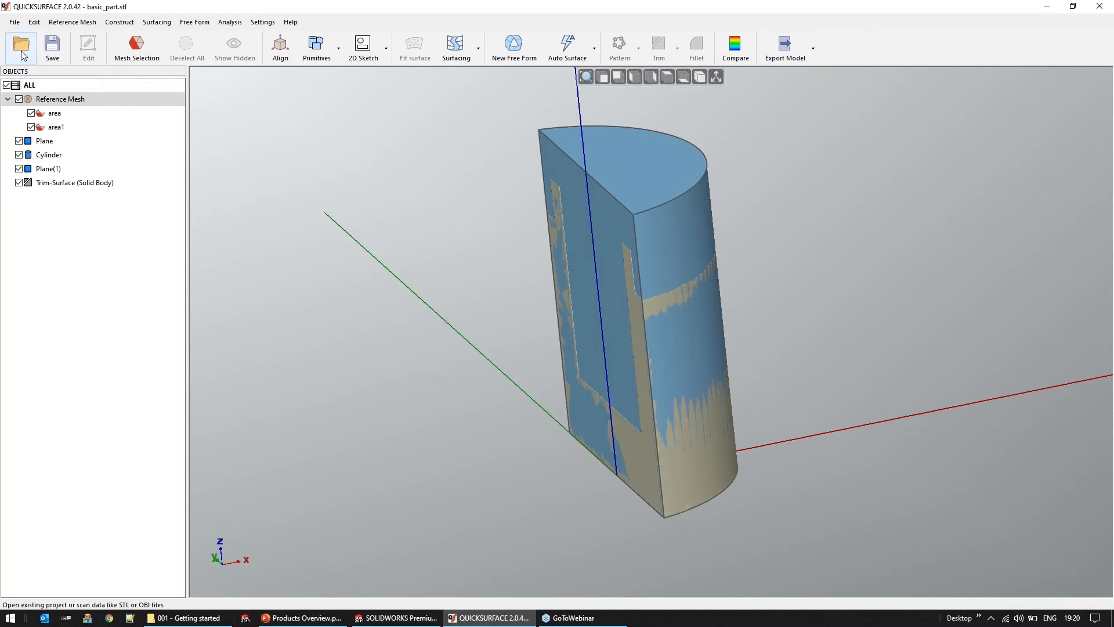
{"action": "left_click", "coordinate": [565, 332]}
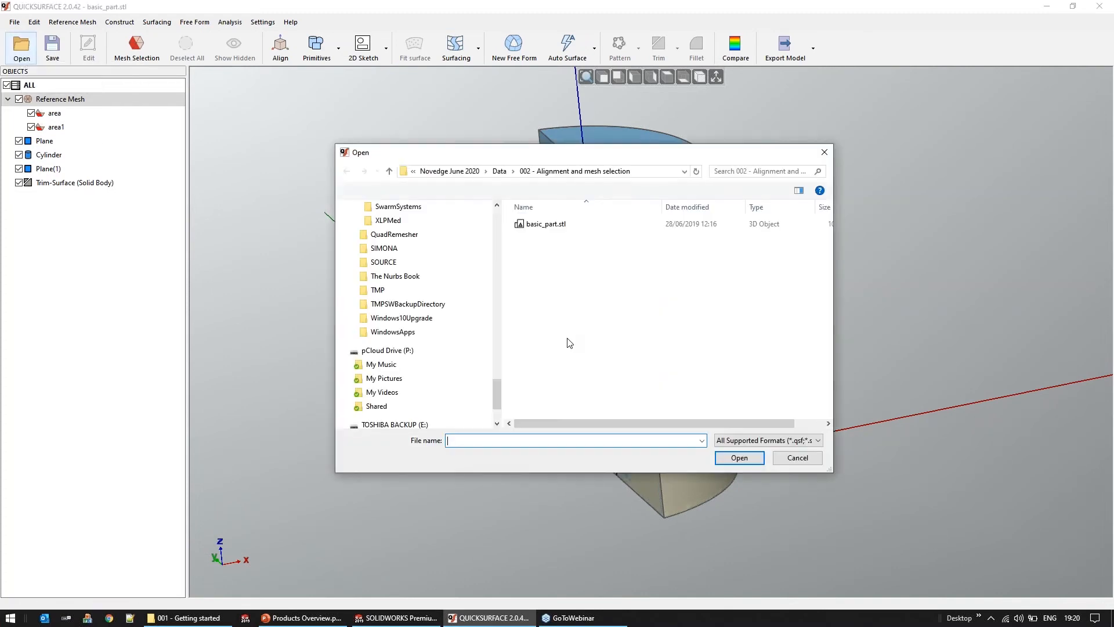
{"action": "left_click", "coordinate": [503, 174]}
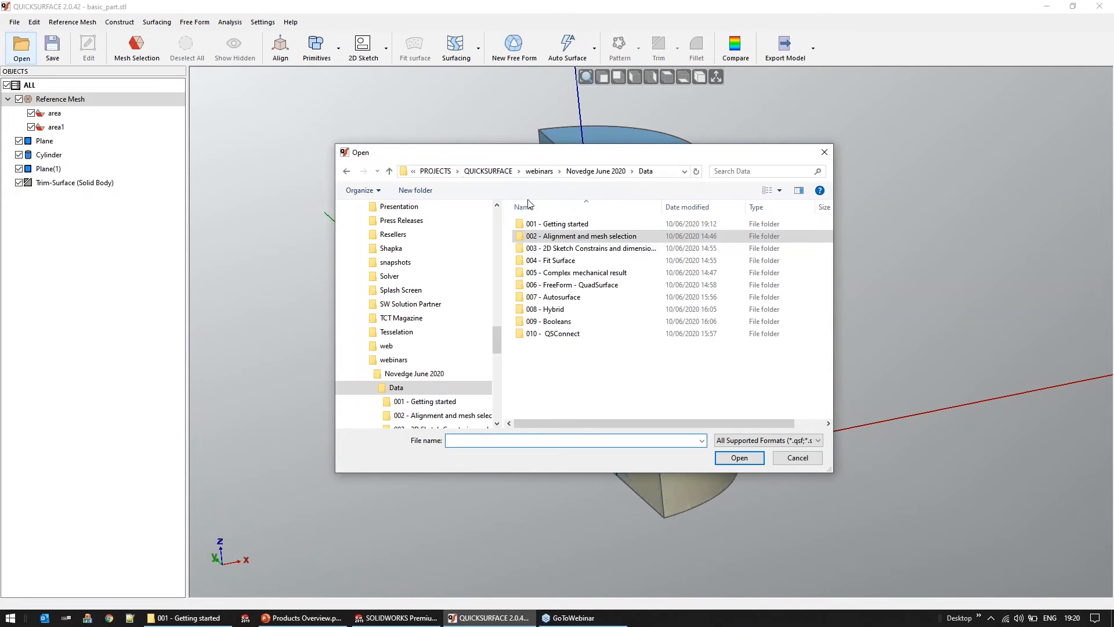
{"action": "double_click", "coordinate": [536, 250]}
{"action": "double_click", "coordinate": [540, 226]}
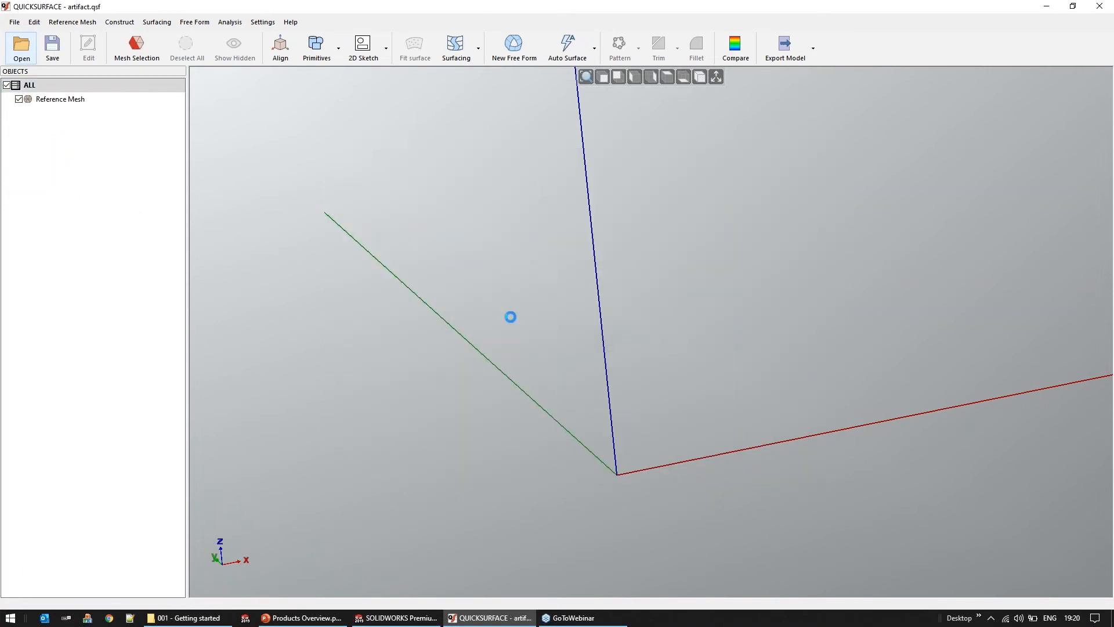
{"action": "left_click", "coordinate": [715, 76]}
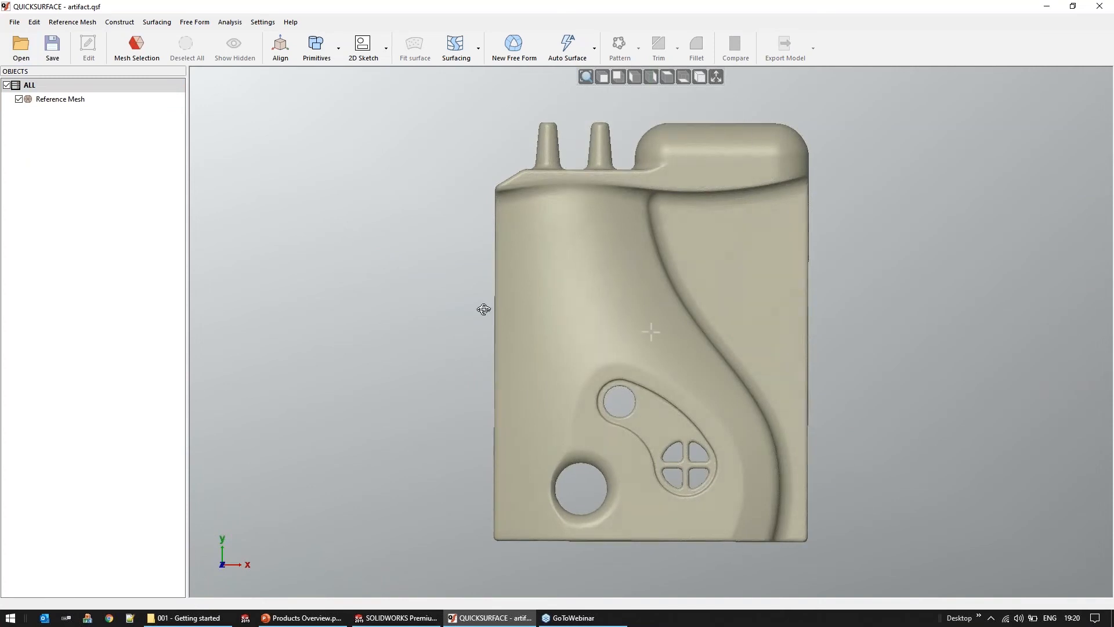
{"action": "right_click_drag", "start_coordinate": [484, 310], "coordinate": [626, 421]}
{"action": "scroll", "coordinate": [625, 439], "scroll_direction": "up", "scroll_amount": 3}
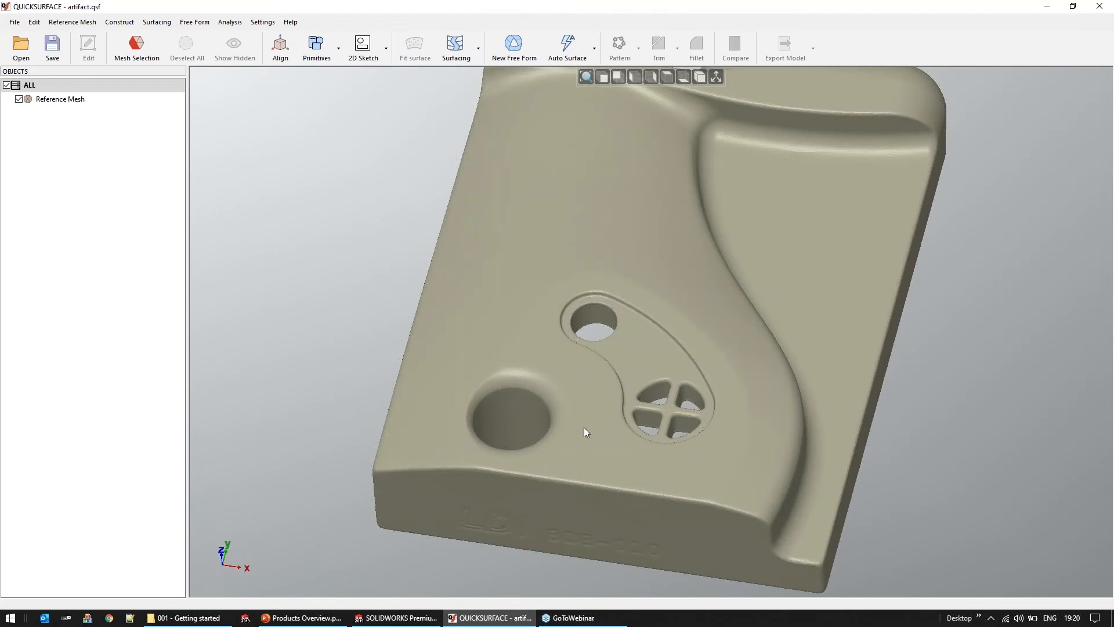
{"action": "right_click_drag", "start_coordinate": [638, 409], "coordinate": [659, 328]}
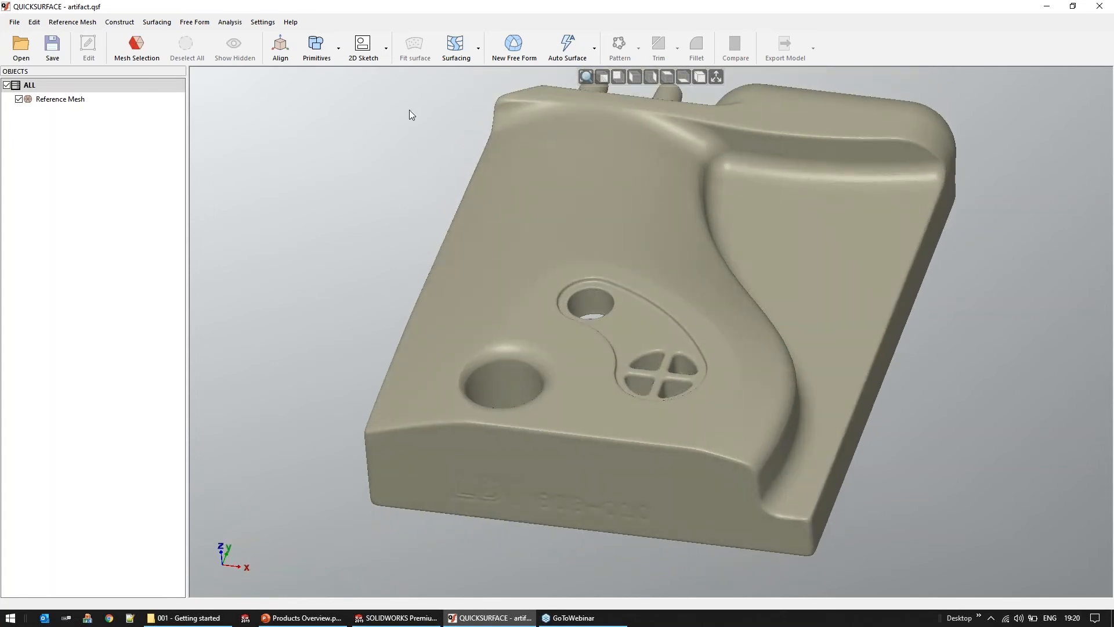
Try 2D sketch sections parallel to OXY at about -7.92 mm offset and on Front (OXZ) at about -11.31 mm, and cancel the sketch
{"action": "left_click", "coordinate": [374, 58]}
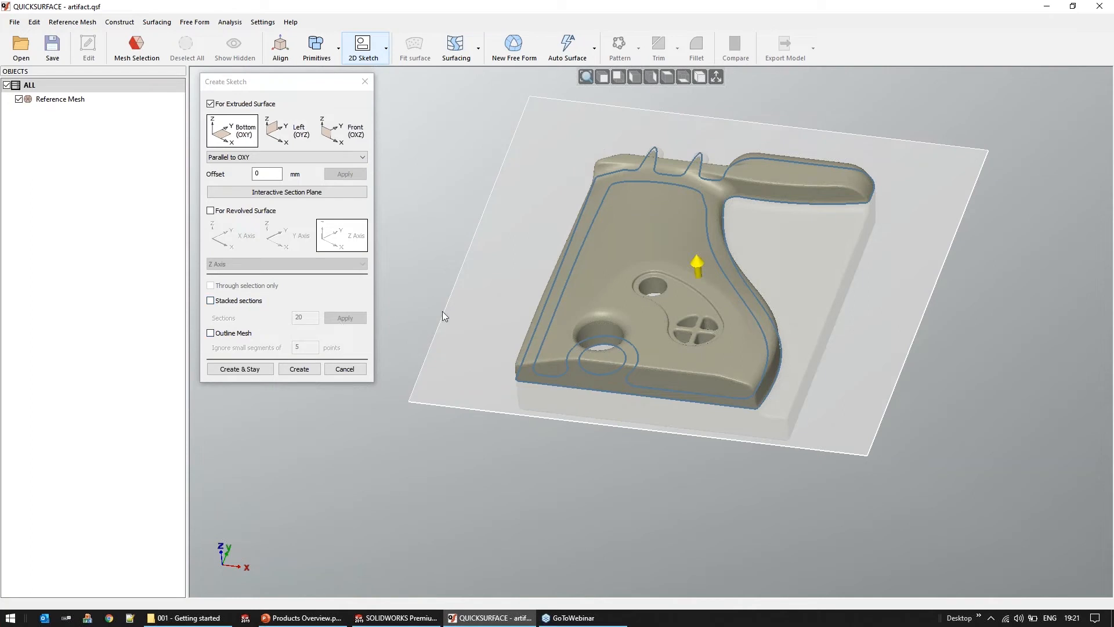
{"action": "middle_click_drag", "start_coordinate": [574, 300], "coordinate": [568, 259]}
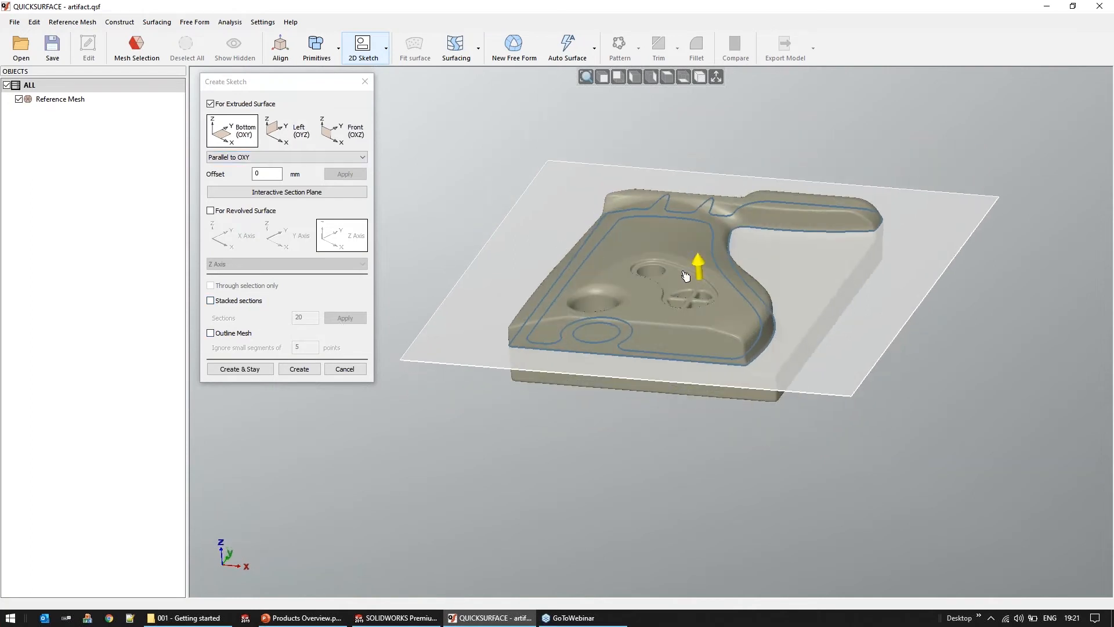
{"action": "scroll", "coordinate": [691, 276], "scroll_direction": "up", "scroll_amount": 2}
{"action": "scroll", "coordinate": [691, 276], "scroll_direction": "up", "scroll_amount": 2}
{"action": "left_click_drag", "start_coordinate": [716, 279], "coordinate": [750, 332]}
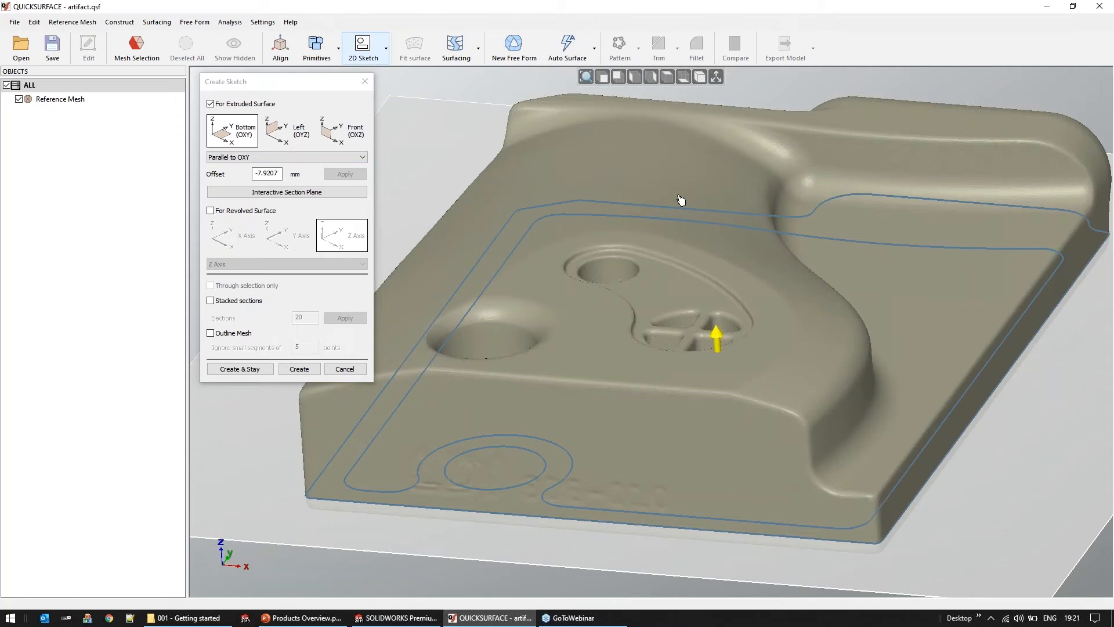
{"action": "scroll", "coordinate": [681, 203], "scroll_direction": "down", "scroll_amount": 3}
{"action": "right_click_drag", "start_coordinate": [641, 255], "coordinate": [632, 270]}
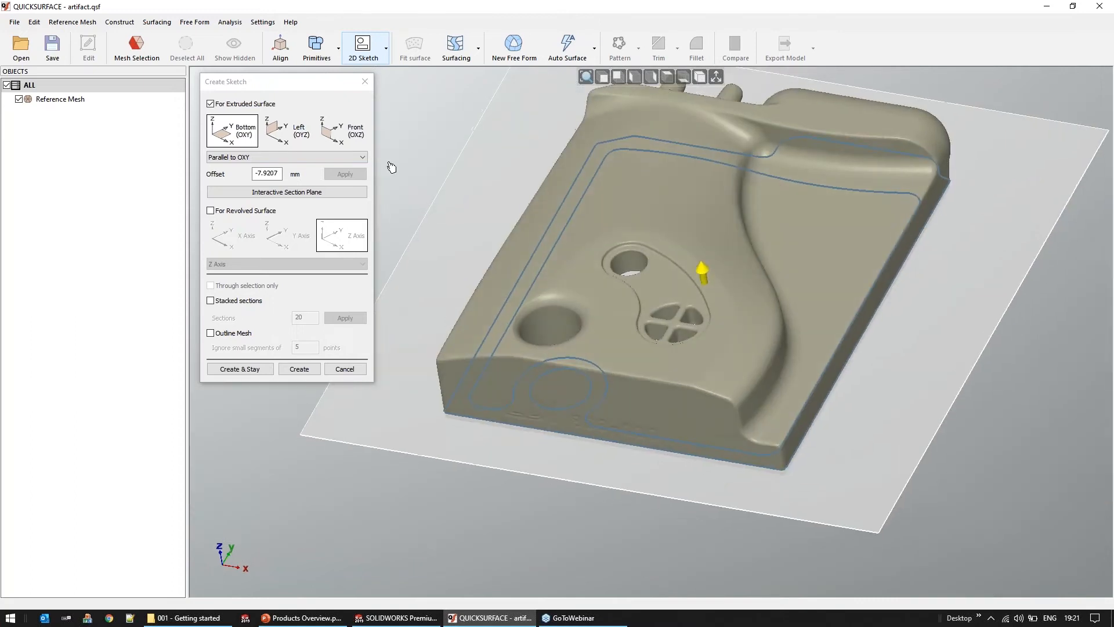
{"action": "left_click", "coordinate": [307, 137]}
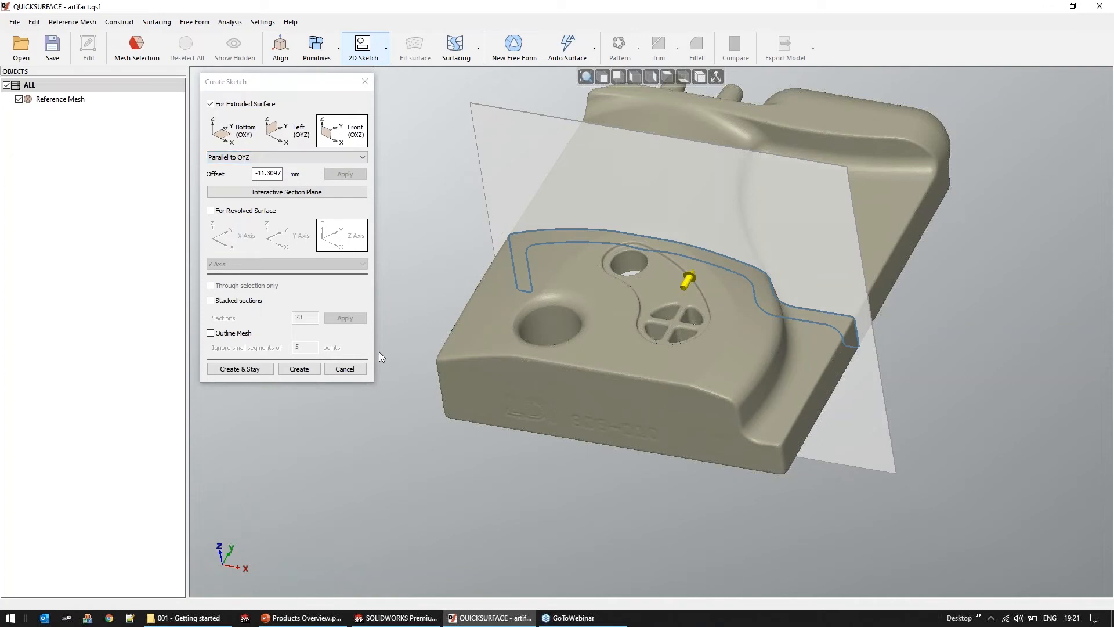
{"action": "left_click", "coordinate": [353, 371]}
Select a diagonal band of mesh triangles running across the middle of the part
{"action": "middle_click_drag", "start_coordinate": [565, 400], "coordinate": [568, 476]}
{"action": "left_click", "coordinate": [603, 77]}
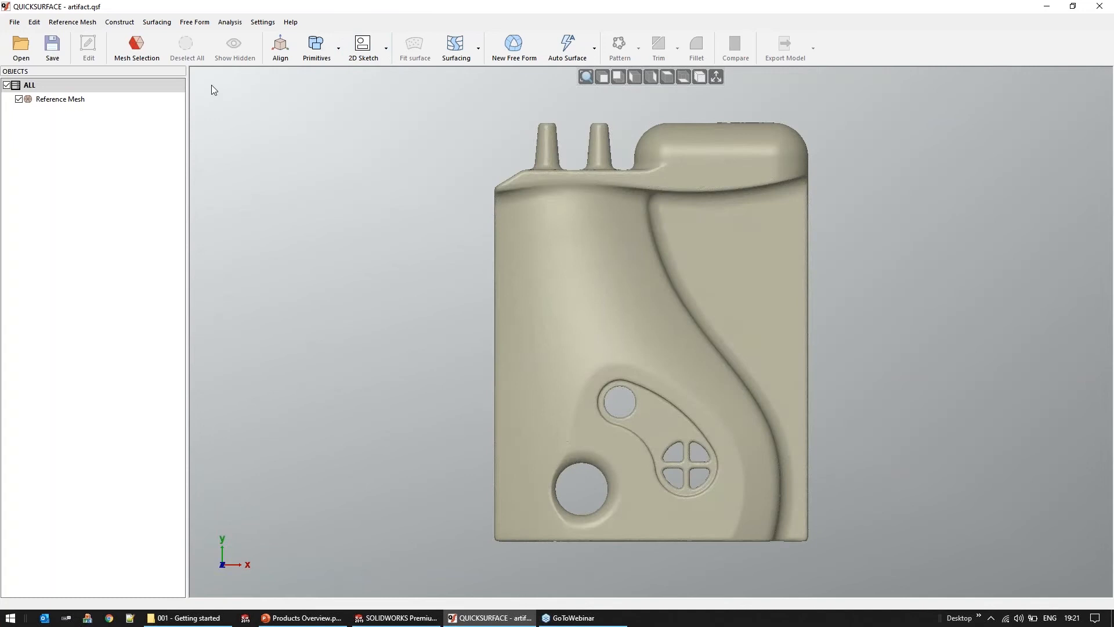
{"action": "left_click", "coordinate": [149, 60]}
{"action": "left_click", "coordinate": [267, 105]}
{"action": "left_click_drag", "start_coordinate": [447, 448], "coordinate": [866, 273]}
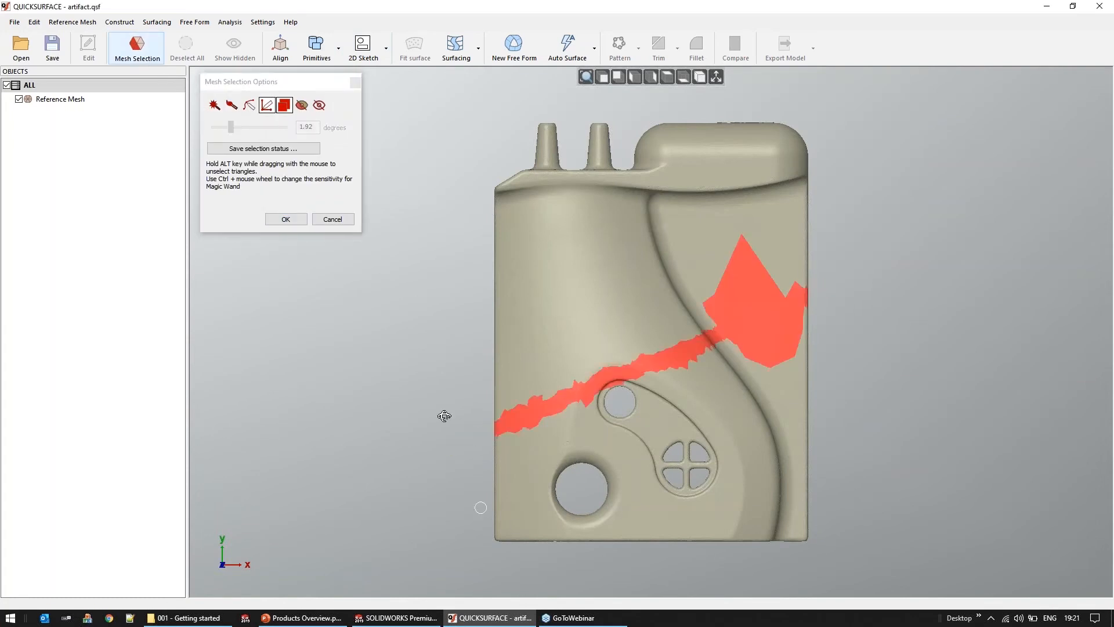
{"action": "middle_click_drag", "start_coordinate": [450, 383], "coordinate": [313, 244]}
{"action": "left_click", "coordinate": [286, 219]}
Fit a plane primitive to the selected band of mesh triangles and clear the selection
{"action": "left_click", "coordinate": [317, 45]}
{"action": "left_click", "coordinate": [331, 72]}
{"action": "middle_click_drag", "start_coordinate": [595, 445], "coordinate": [543, 444]}
{"action": "left_click", "coordinate": [297, 383]}
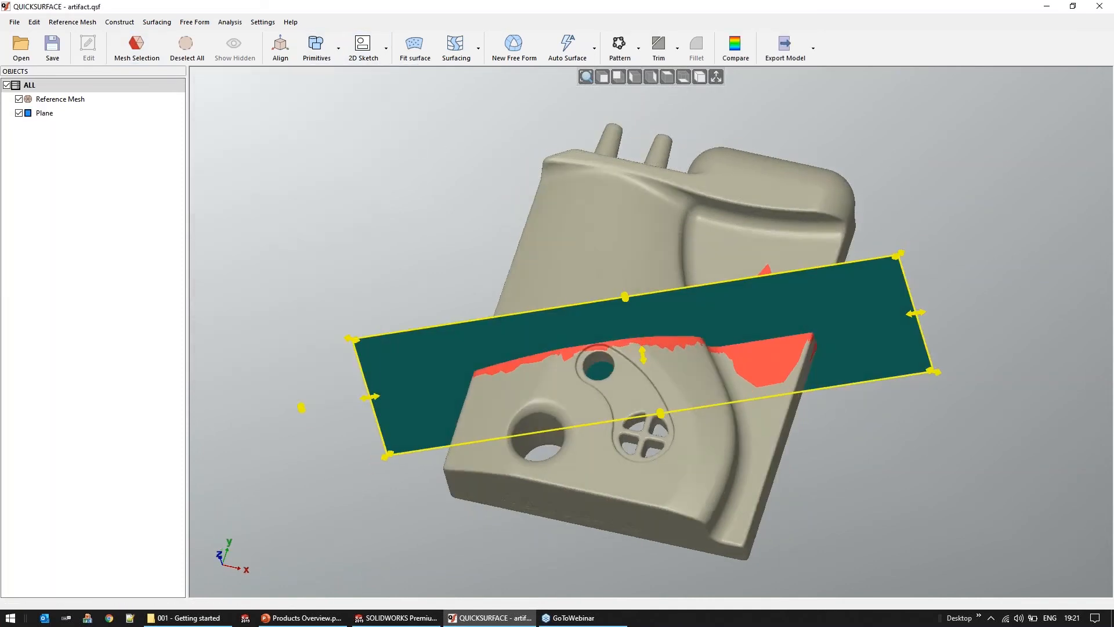
{"action": "key", "text": "Escape"}
Try a 2D sketch section parallel to the fitted plane at about 26.5 mm offset, and cancel the sketch
{"action": "middle_click_drag", "start_coordinate": [750, 422], "coordinate": [632, 499]}
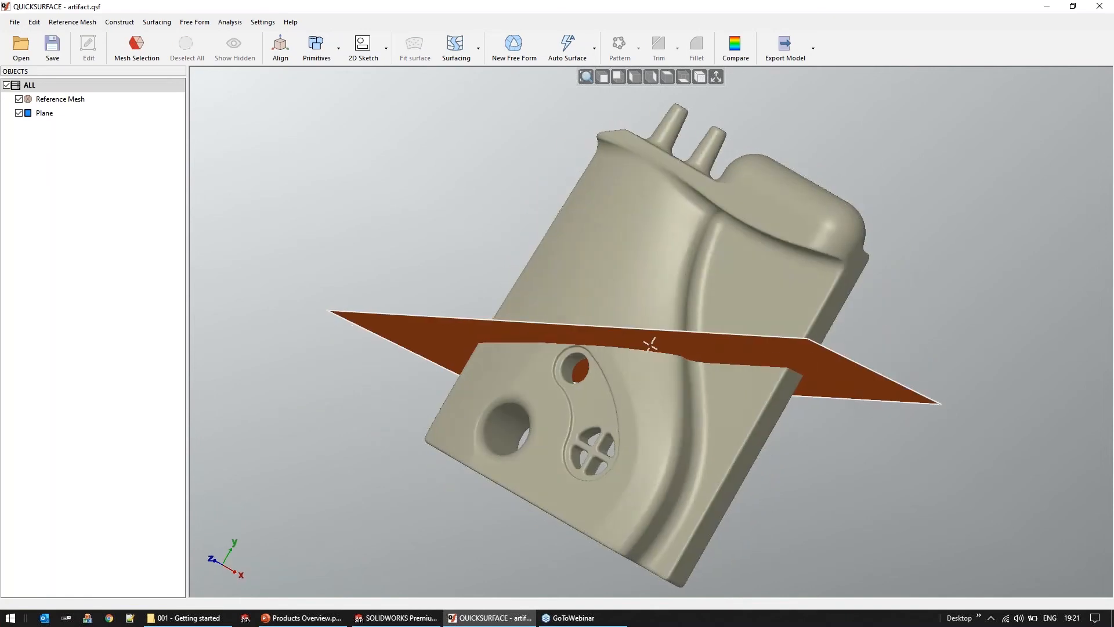
{"action": "left_click", "coordinate": [364, 49]}
{"action": "left_click", "coordinate": [233, 131]}
{"action": "middle_click_drag", "start_coordinate": [495, 219], "coordinate": [503, 196]}
{"action": "left_click", "coordinate": [275, 158]}
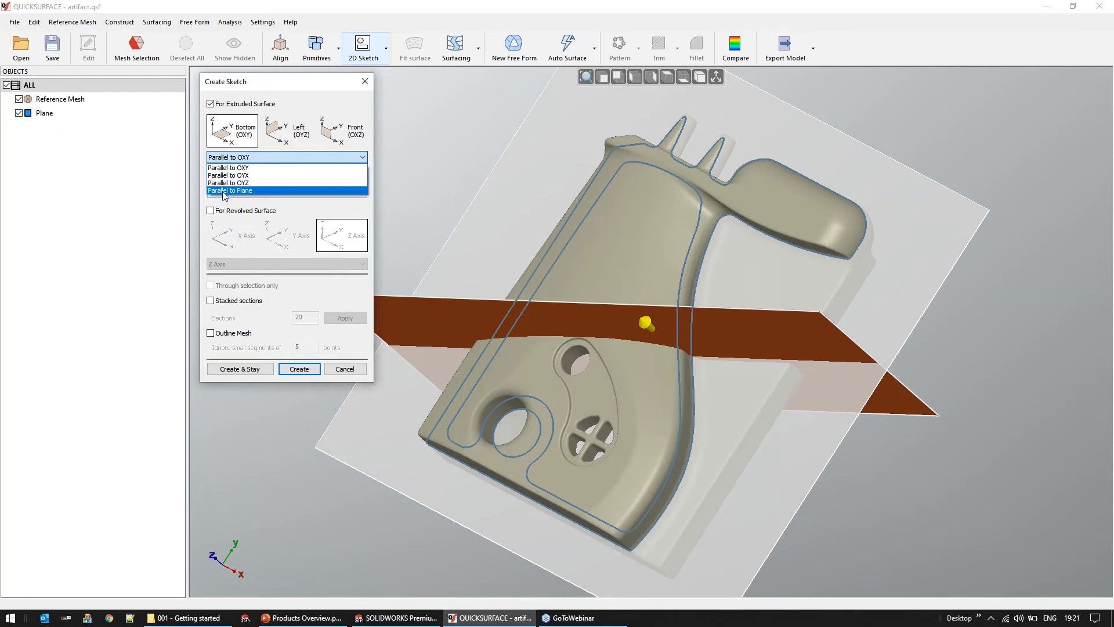
{"action": "left_click", "coordinate": [222, 190]}
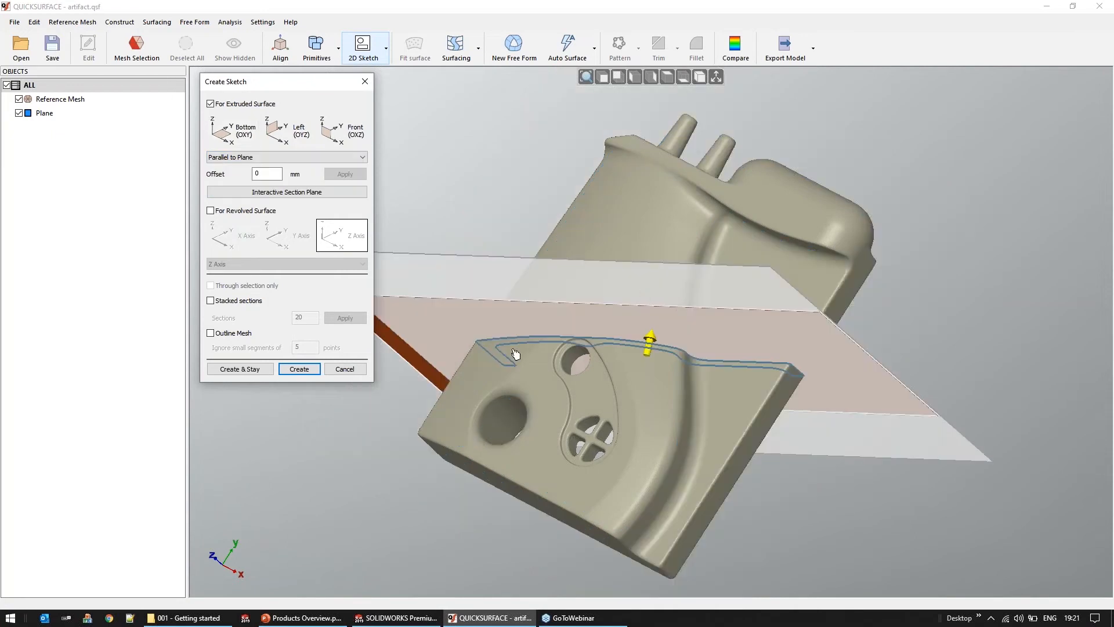
{"action": "left_click_drag", "start_coordinate": [640, 291], "coordinate": [573, 262]}
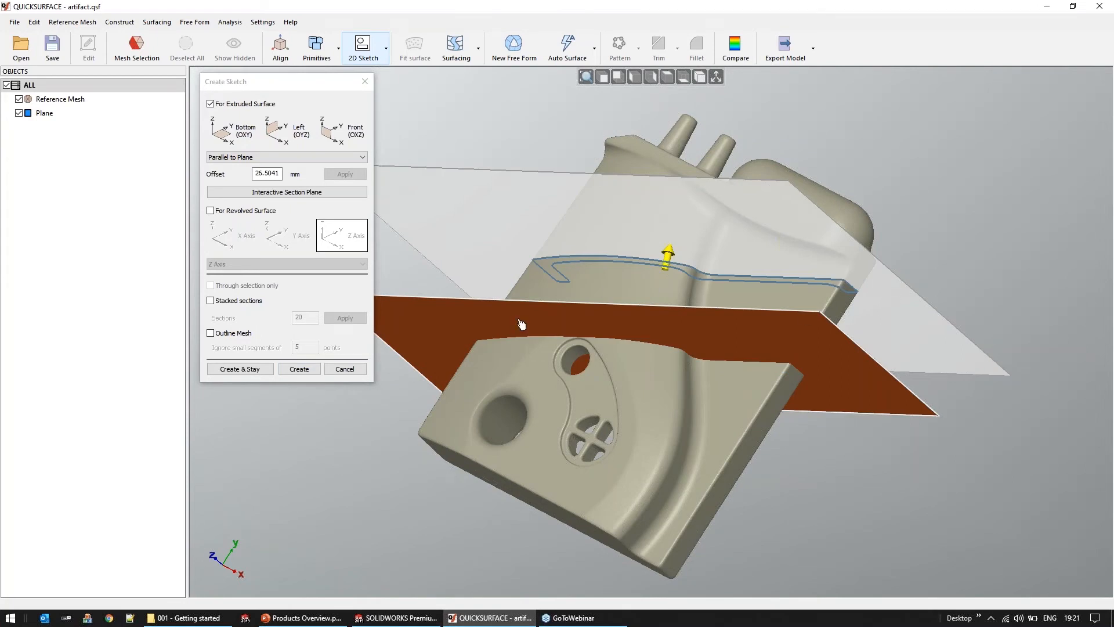
{"action": "left_click", "coordinate": [344, 368]}
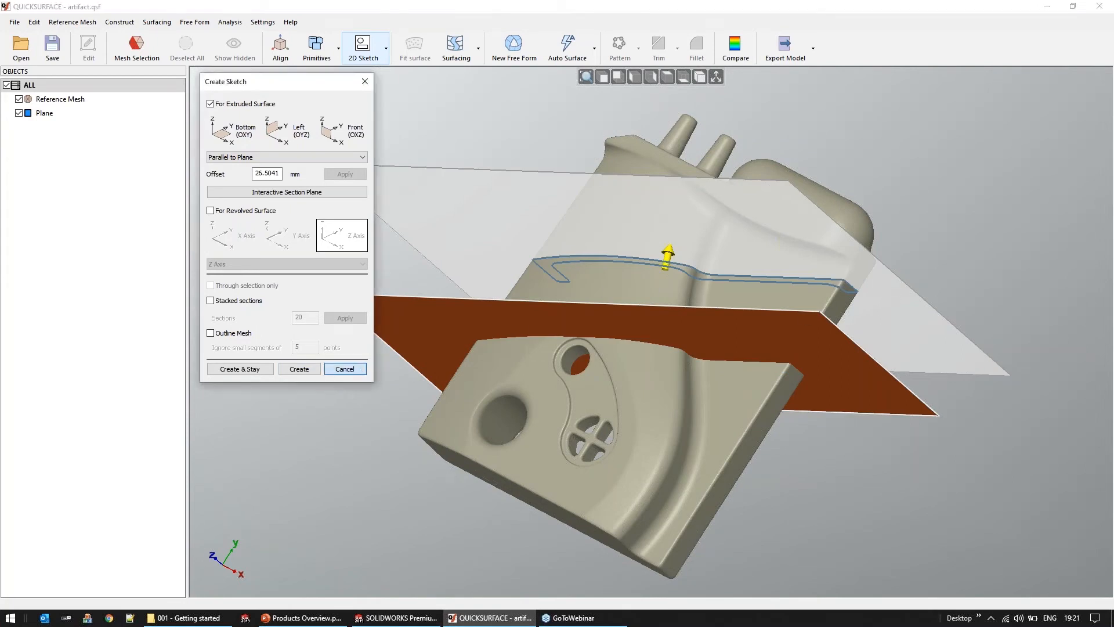
Hide the fitted plane and set a 2D sketch section parallel to OXY at about -23.14 mm offset, below the part
{"action": "left_click", "coordinate": [19, 113]}
{"action": "mouse_move", "coordinate": [555, 284]}
{"action": "right_mouse_down"}
{"action": "mouse_move", "coordinate": [599, 227]}
{"action": "mouse_move", "coordinate": [597, 208]}
{"action": "right_mouse_up"}
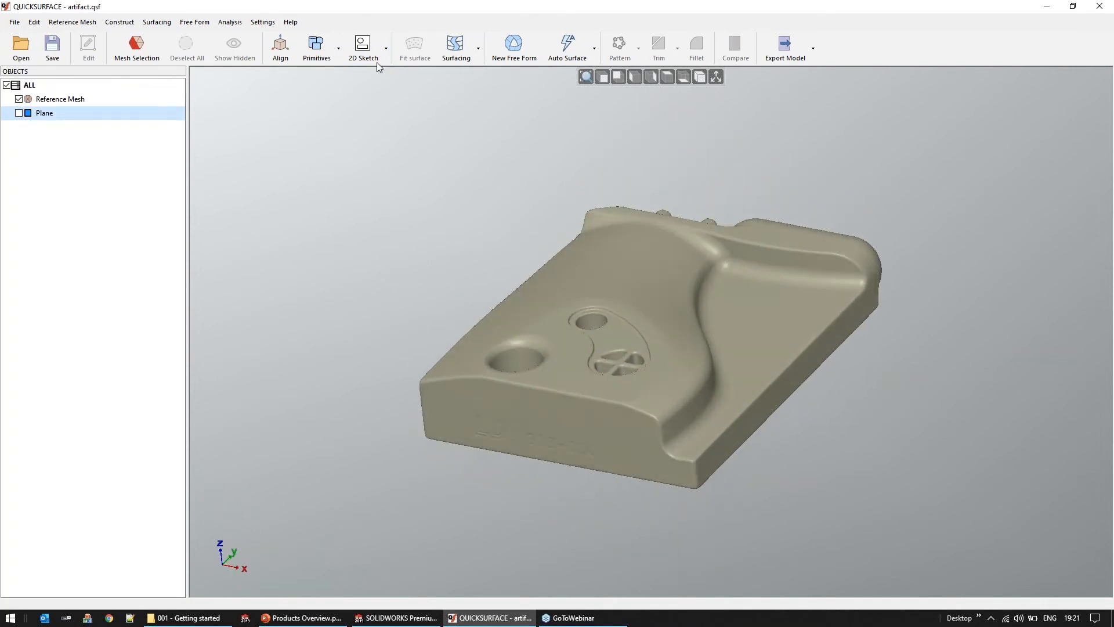
{"action": "left_click", "coordinate": [364, 49]}
{"action": "left_click_drag", "start_coordinate": [792, 421], "coordinate": [791, 444]}
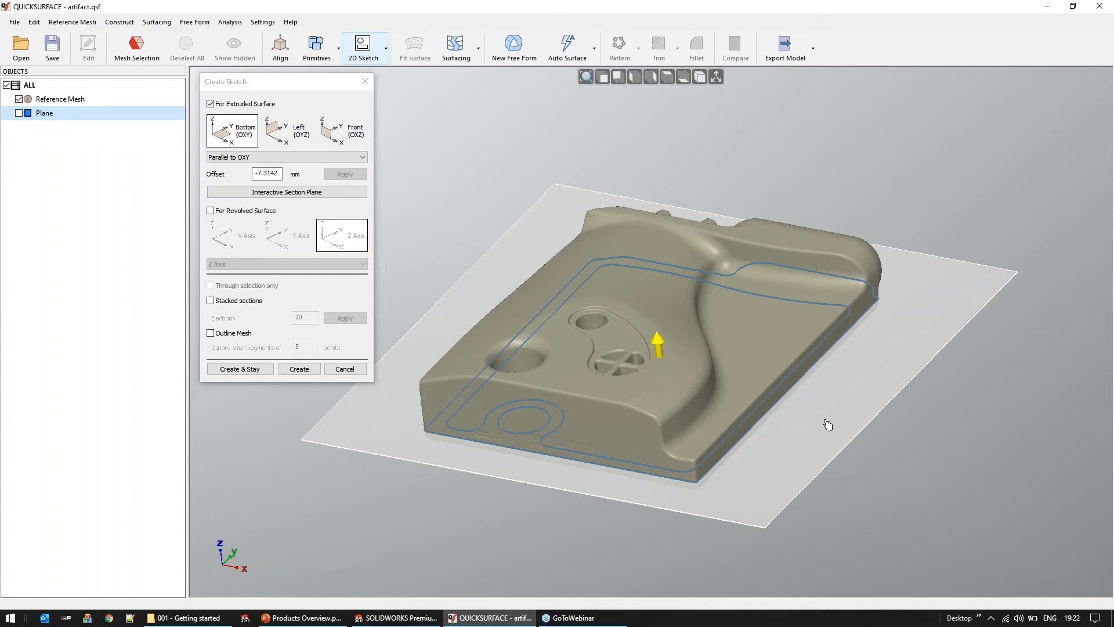
{"action": "left_click_drag", "start_coordinate": [826, 423], "coordinate": [823, 466]}
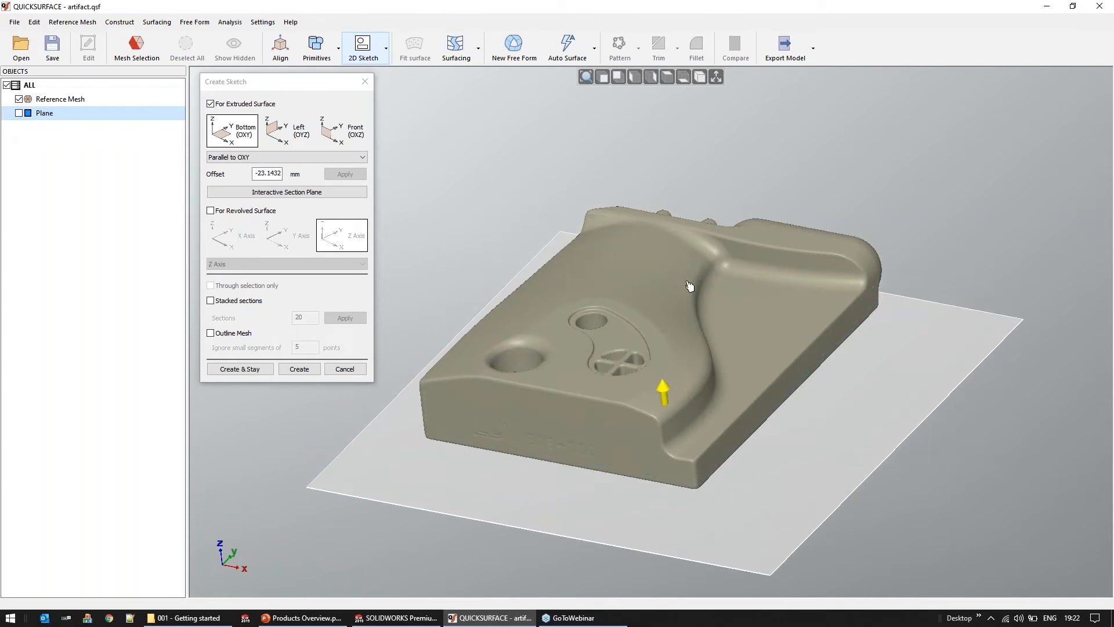
Project the mesh outline onto the section plane and create the sketch
{"action": "left_click", "coordinate": [217, 334]}
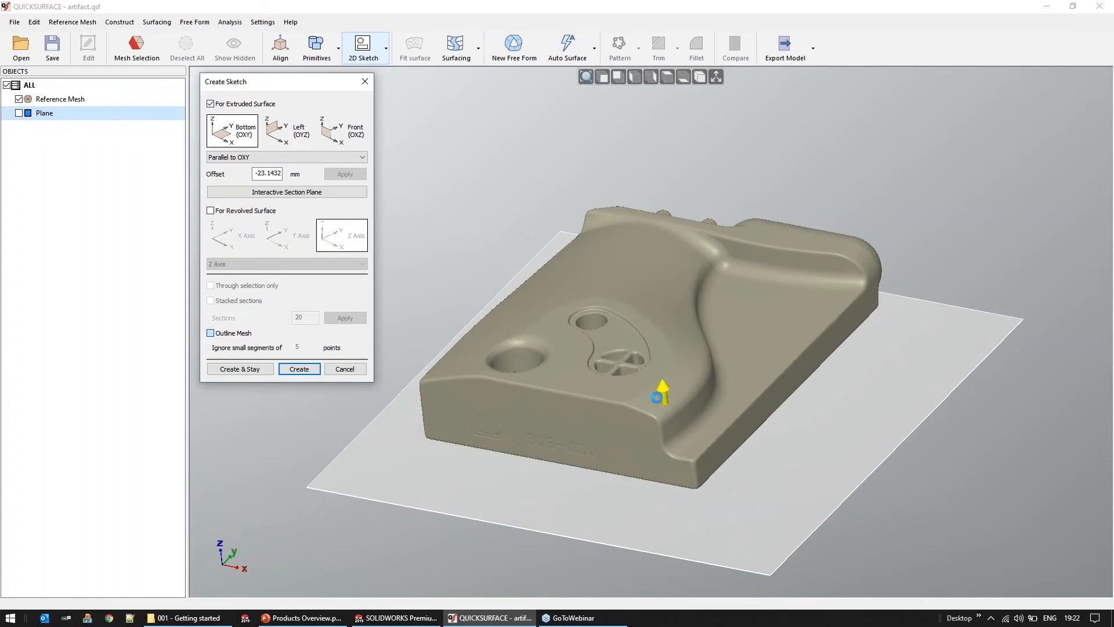
{"action": "middle_click_drag", "start_coordinate": [544, 347], "coordinate": [560, 319]}
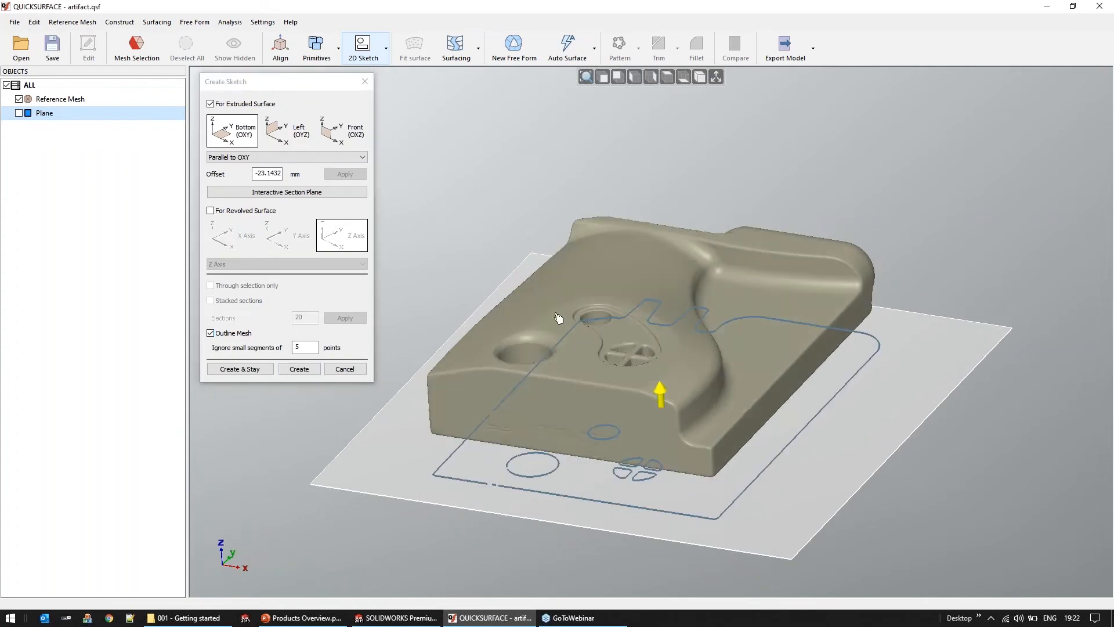
{"action": "middle_click_drag", "start_coordinate": [565, 368], "coordinate": [564, 368]}
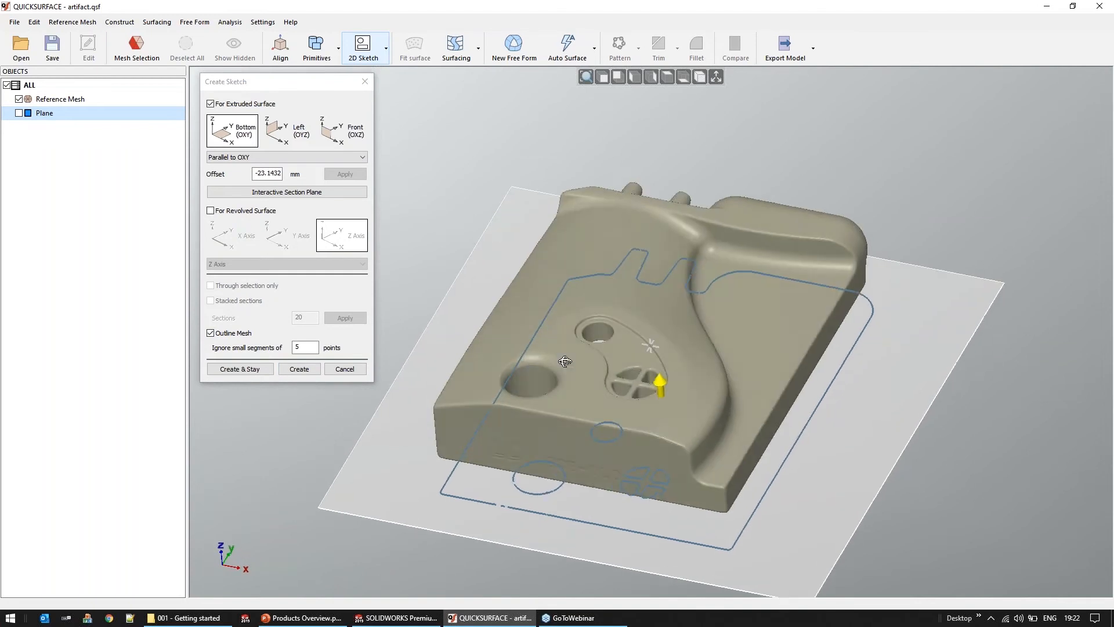
{"action": "left_click", "coordinate": [300, 372]}
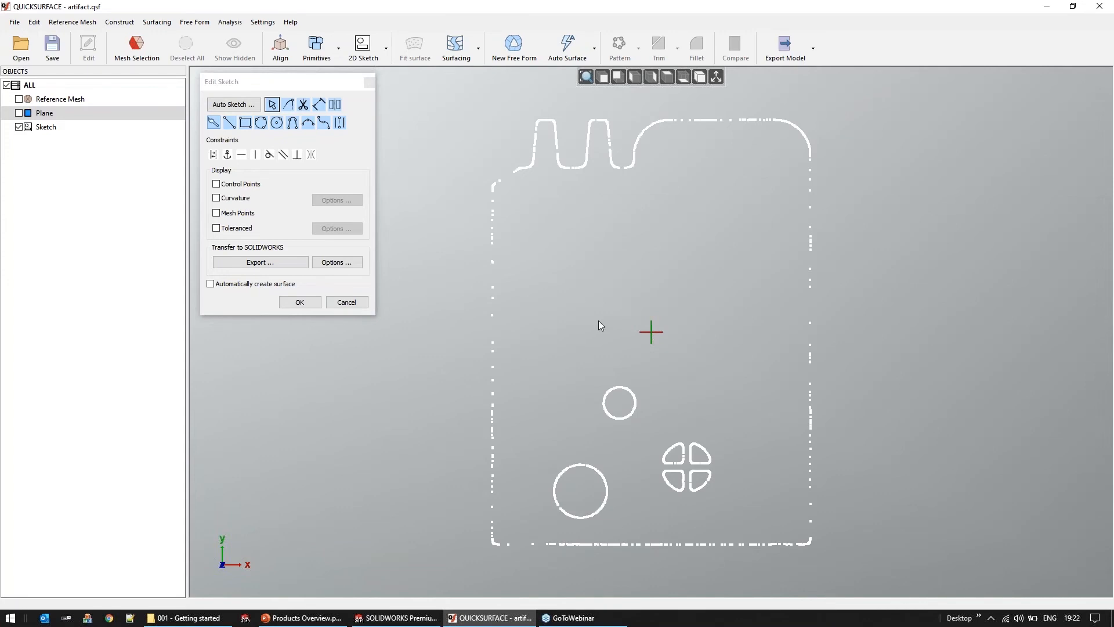
Start automatic line and arc extraction, and mark the first prong's full tip edge and left flank as straight segments
{"action": "left_click", "coordinate": [244, 110]}
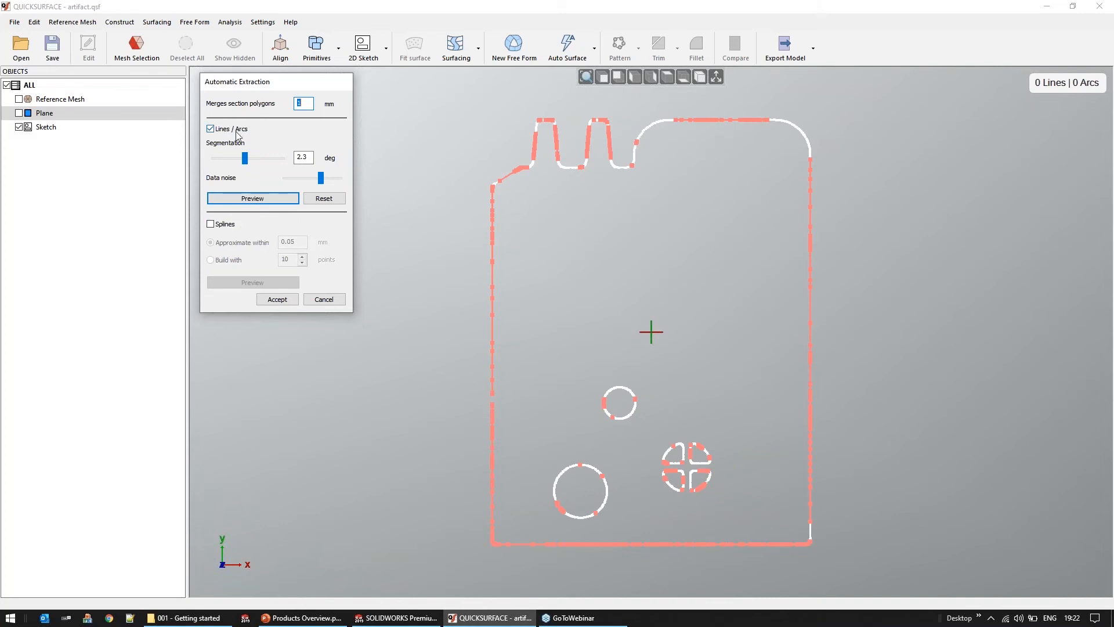
{"action": "scroll", "coordinate": [511, 176], "scroll_direction": "up", "scroll_amount": 2}
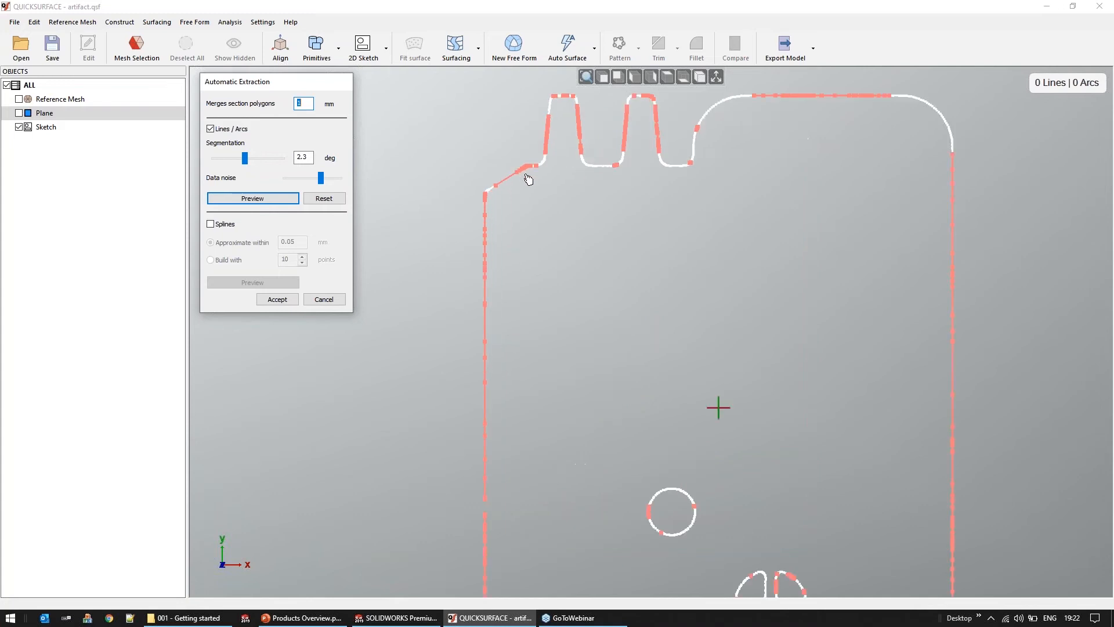
{"action": "scroll", "coordinate": [561, 94], "scroll_direction": "up", "scroll_amount": 5}
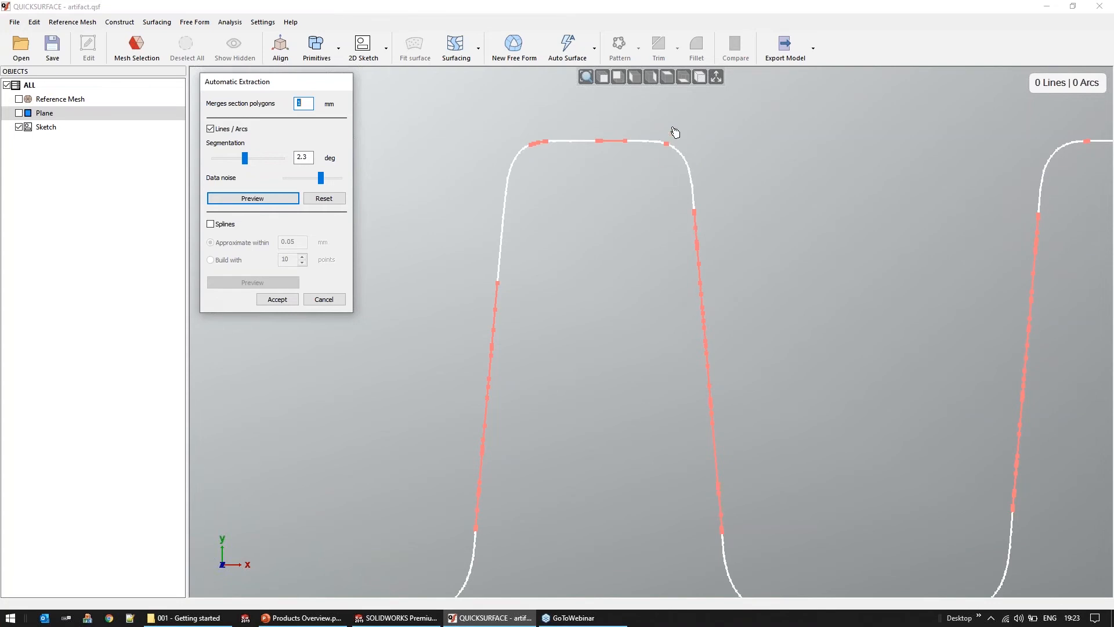
{"action": "mouse_move", "coordinate": [675, 132]}
{"action": "left_mouse_down"}
{"action": "mouse_move", "coordinate": [567, 169]}
{"action": "mouse_move", "coordinate": [545, 137]}
{"action": "mouse_move", "coordinate": [535, 153]}
{"action": "mouse_move", "coordinate": [525, 140]}
{"action": "left_mouse_up"}
{"action": "mouse_move", "coordinate": [672, 136]}
{"action": "left_mouse_down", "text": "ctrl"}
{"action": "mouse_move", "coordinate": [660, 150]}
{"action": "mouse_move", "coordinate": [666, 198]}
{"action": "mouse_move", "coordinate": [650, 207]}
{"action": "left_mouse_up", "text": "ctrl"}
{"action": "mouse_move", "coordinate": [535, 168]}
{"action": "left_mouse_down", "text": "ctrl"}
{"action": "mouse_move", "coordinate": [476, 271]}
{"action": "mouse_move", "coordinate": [511, 315]}
{"action": "left_mouse_up", "text": "ctrl"}
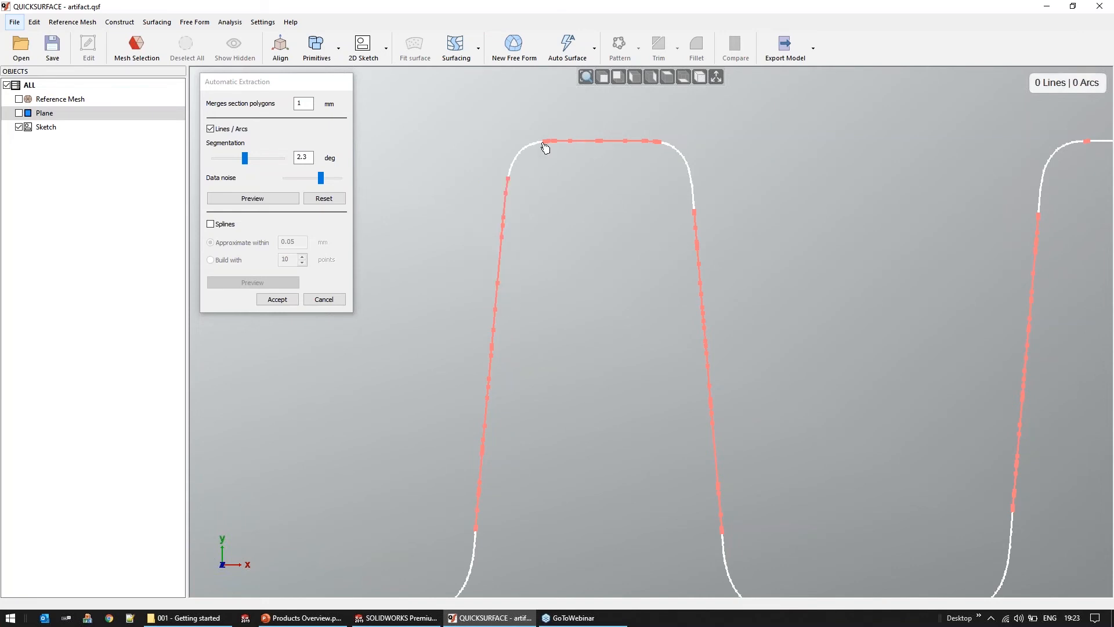
Refine the straight-segment marking along the recess bottom and transition to the right of the second prong
{"action": "scroll", "coordinate": [600, 224], "scroll_direction": "down", "scroll_amount": 2}
{"action": "scroll", "coordinate": [601, 224], "scroll_direction": "down", "scroll_amount": 2}
{"action": "mouse_move", "coordinate": [728, 366]}
{"action": "left_mouse_down", "text": "ctrl"}
{"action": "mouse_move", "coordinate": [676, 386]}
{"action": "mouse_move", "coordinate": [667, 368]}
{"action": "mouse_move", "coordinate": [722, 360]}
{"action": "left_mouse_up", "text": "ctrl"}
{"action": "mouse_move", "coordinate": [684, 256]}
{"action": "middle_mouse_down"}
{"action": "mouse_move", "coordinate": [619, 184]}
{"action": "mouse_move", "coordinate": [599, 178]}
{"action": "middle_mouse_up"}
{"action": "left_click_drag", "start_coordinate": [835, 233], "coordinate": [778, 239], "text": "ctrl"}
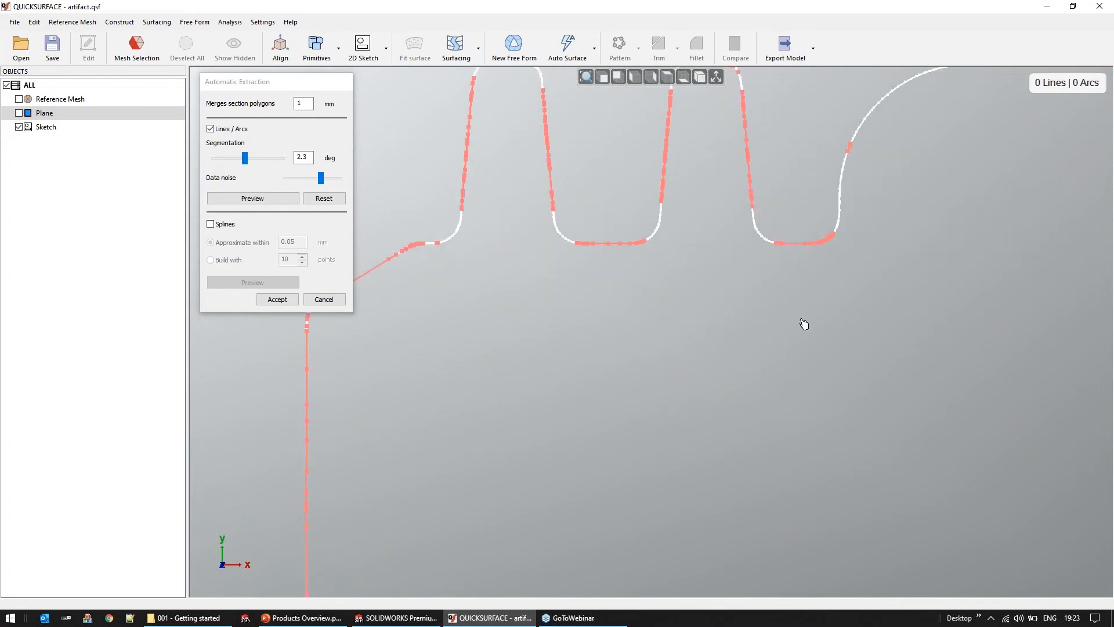
{"action": "mouse_move", "coordinate": [853, 167]}
{"action": "left_mouse_down", "text": "ctrl"}
{"action": "mouse_move", "coordinate": [846, 212]}
{"action": "mouse_move", "coordinate": [854, 170]}
{"action": "left_mouse_up", "text": "ctrl"}
Preview the extracted lines and arcs, check the fit around the first prong, and accept the extraction
{"action": "left_click", "coordinate": [276, 201]}
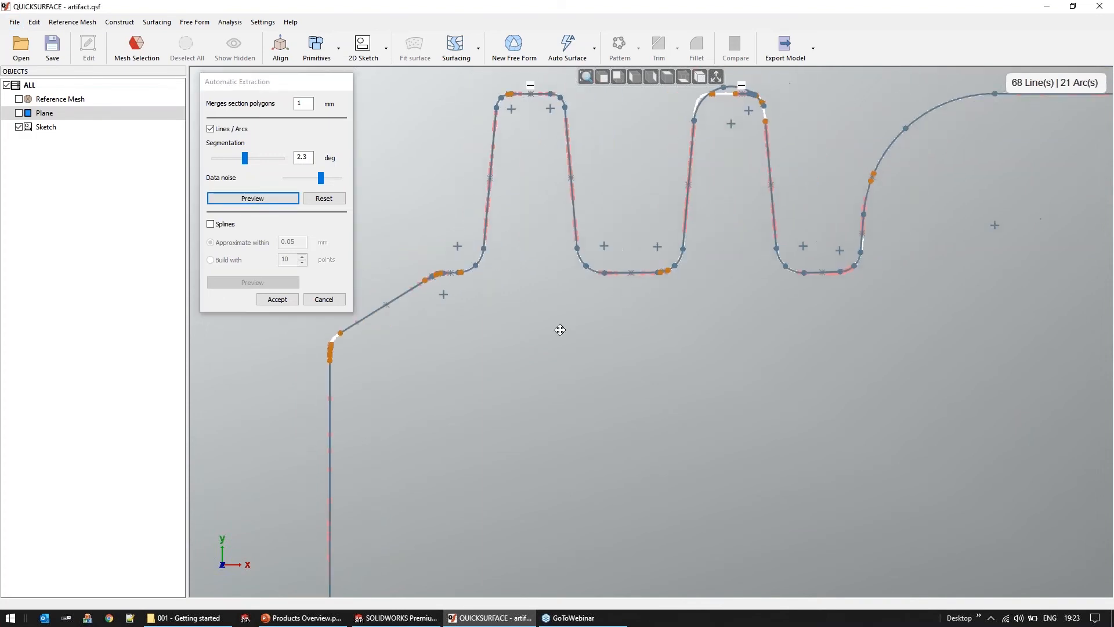
{"action": "scroll", "coordinate": [532, 102], "scroll_direction": "up", "scroll_amount": 5}
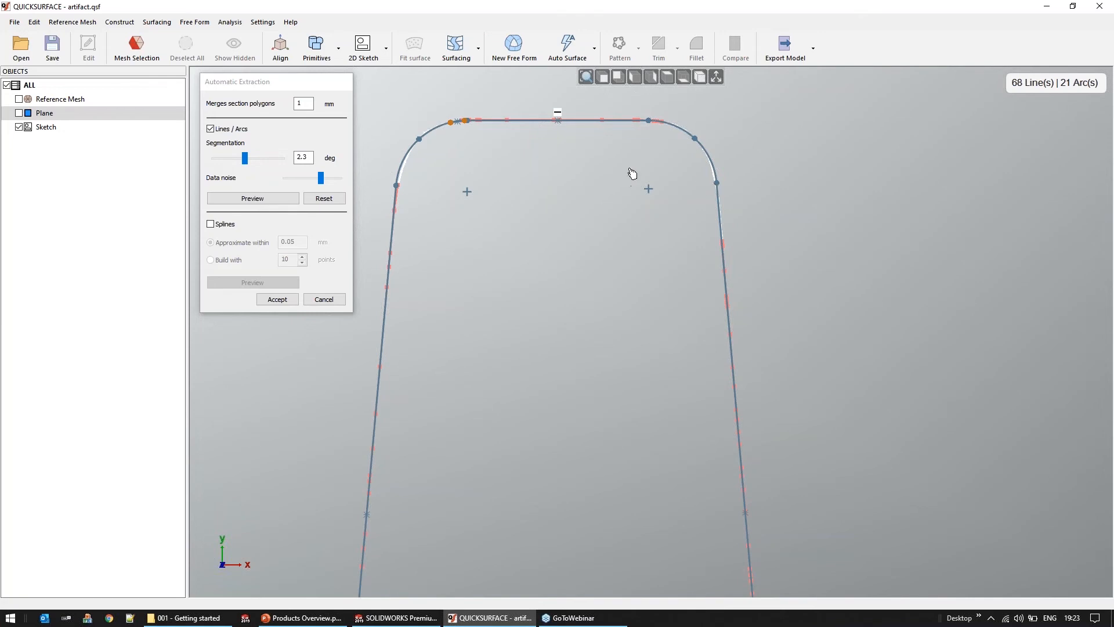
{"action": "scroll", "coordinate": [633, 173], "scroll_direction": "down", "scroll_amount": 2}
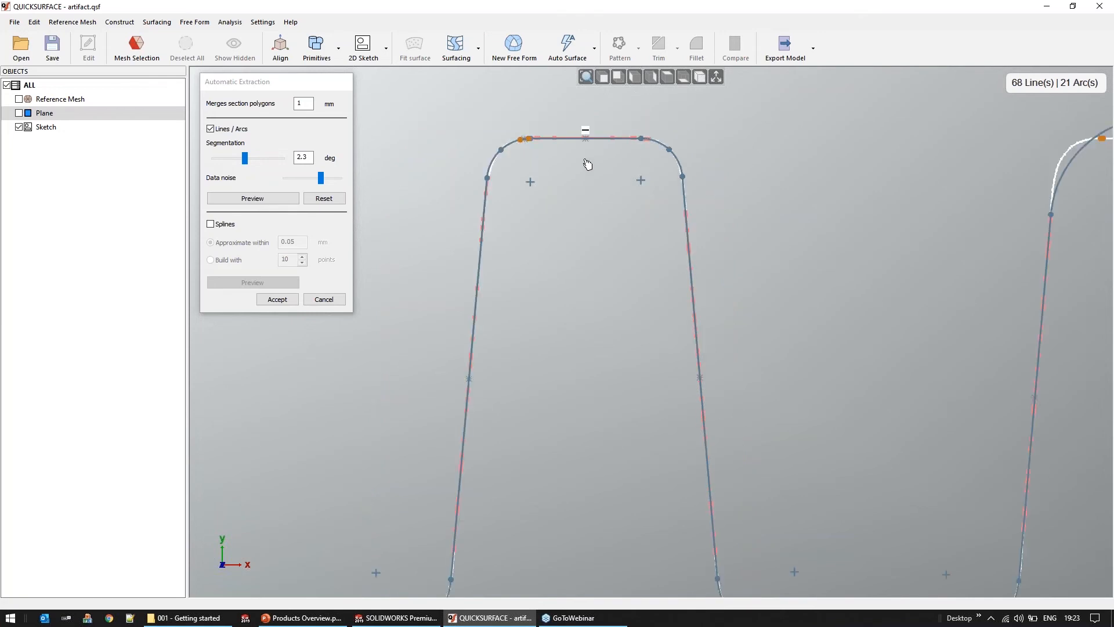
{"action": "left_click", "coordinate": [277, 299]}
Remove the automatically extracted segments from the small hole's outline, leaving only its section points
{"action": "scroll", "coordinate": [601, 329], "scroll_direction": "down", "scroll_amount": 5}
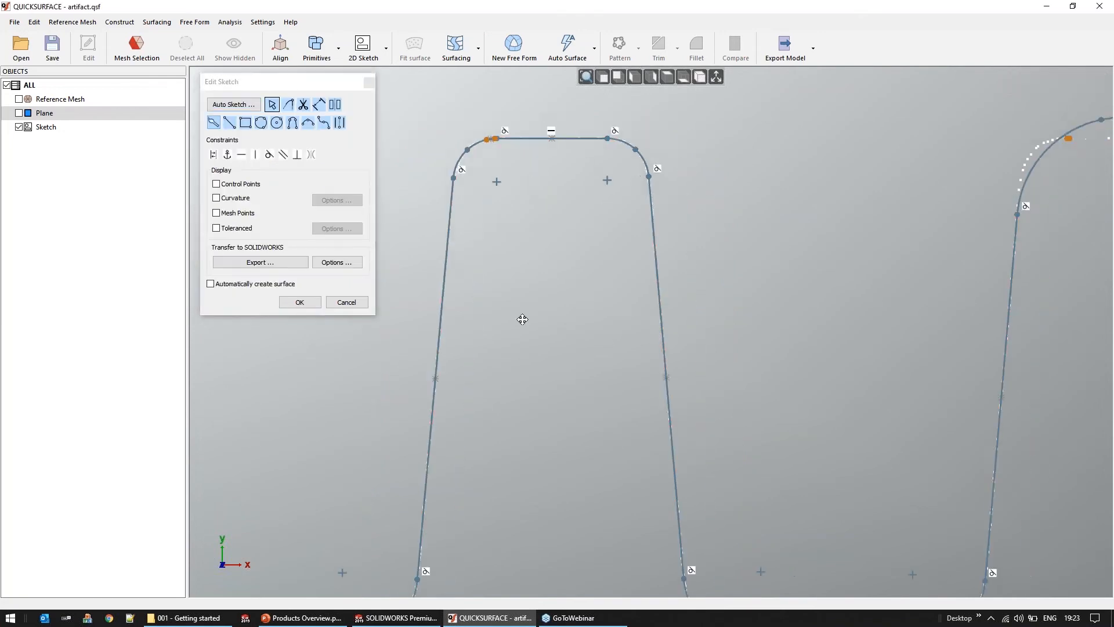
{"action": "scroll", "coordinate": [514, 242], "scroll_direction": "down", "scroll_amount": 3}
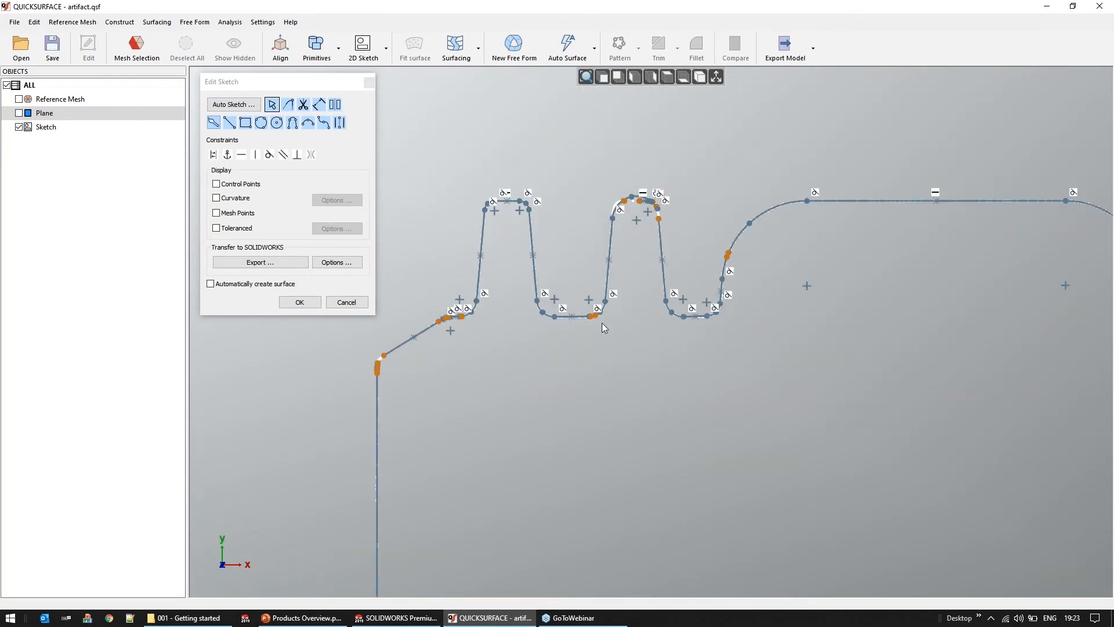
{"action": "middle_click_drag", "start_coordinate": [605, 331], "coordinate": [562, 228]}
{"action": "scroll", "coordinate": [559, 211], "scroll_direction": "down", "scroll_amount": 3}
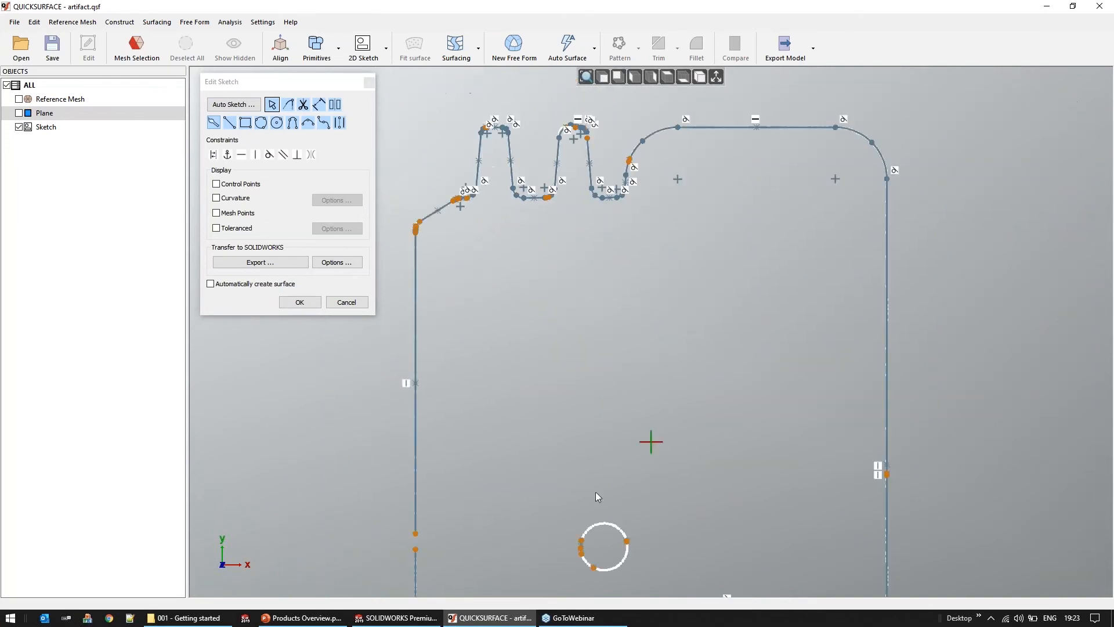
{"action": "middle_click_drag", "start_coordinate": [639, 450], "coordinate": [649, 263]}
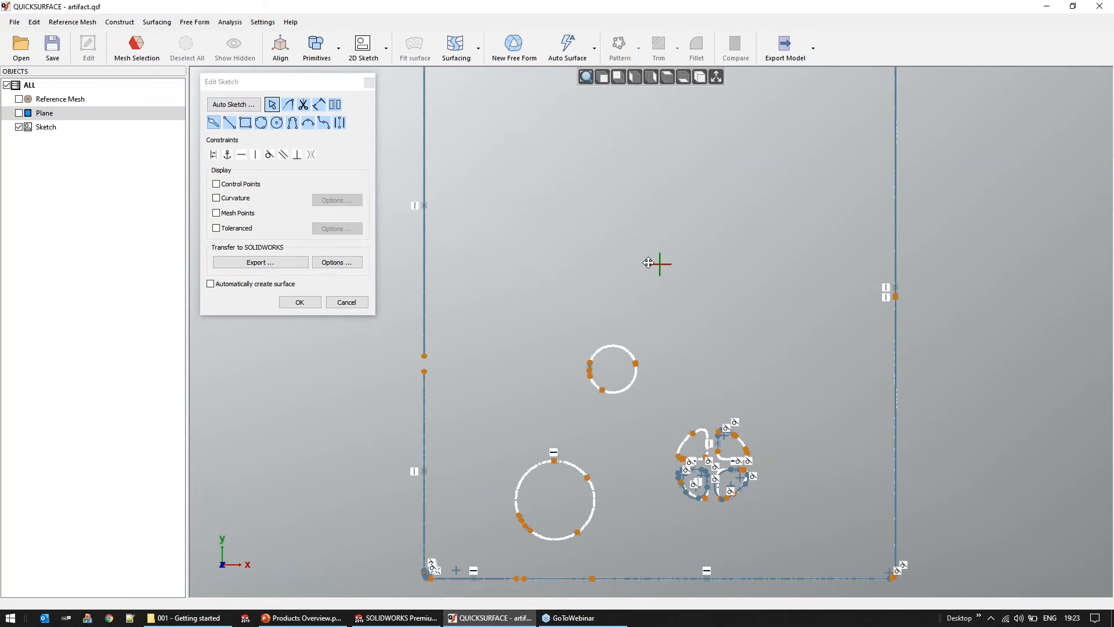
{"action": "scroll", "coordinate": [648, 263], "scroll_direction": "up", "scroll_amount": 5}
{"action": "mouse_move", "coordinate": [738, 254]}
{"action": "left_mouse_down"}
{"action": "mouse_move", "coordinate": [530, 427]}
{"action": "mouse_move", "coordinate": [489, 446]}
{"action": "left_mouse_up"}
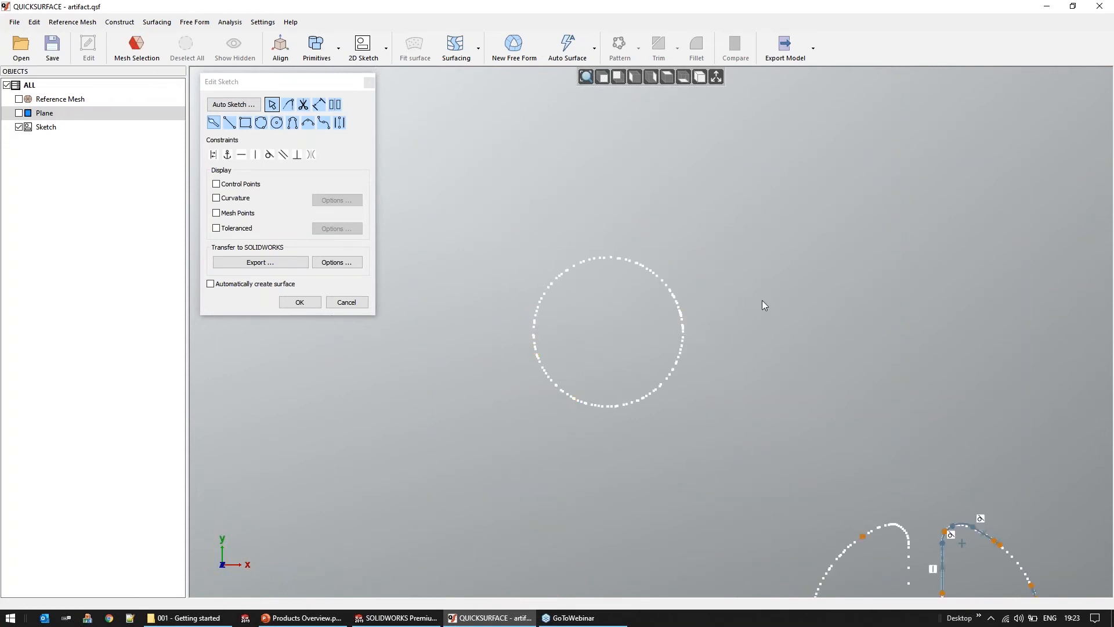
Fit a circle to all section points of the small hole
{"action": "left_click", "coordinate": [215, 123]}
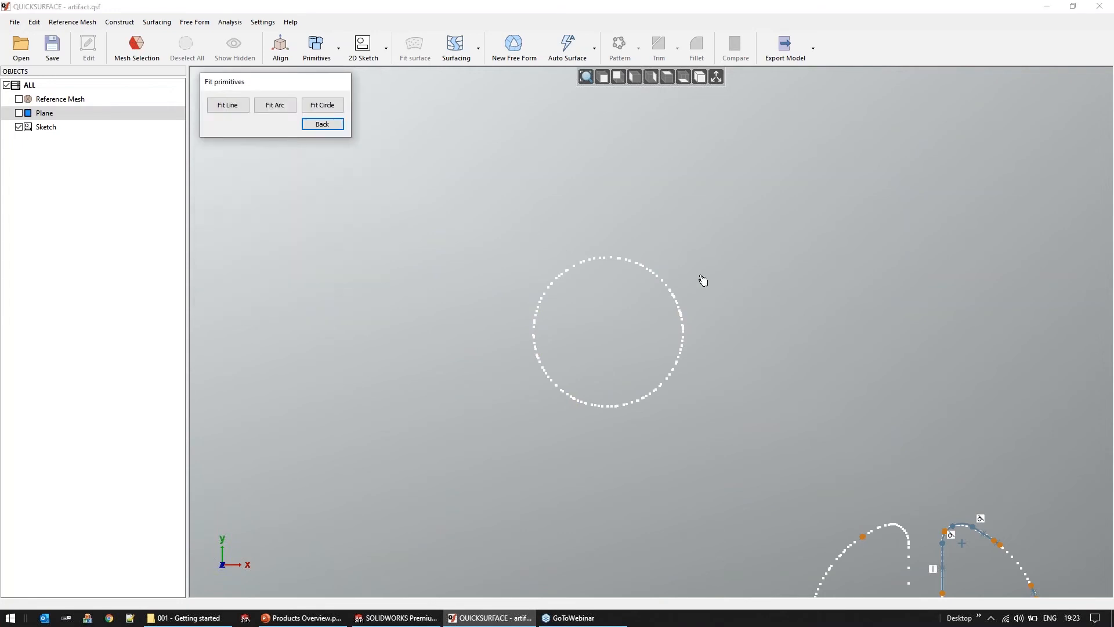
{"action": "mouse_move", "coordinate": [671, 247]}
{"action": "left_mouse_down"}
{"action": "mouse_move", "coordinate": [490, 365]}
{"action": "mouse_move", "coordinate": [803, 355]}
{"action": "mouse_move", "coordinate": [796, 343]}
{"action": "left_mouse_up"}
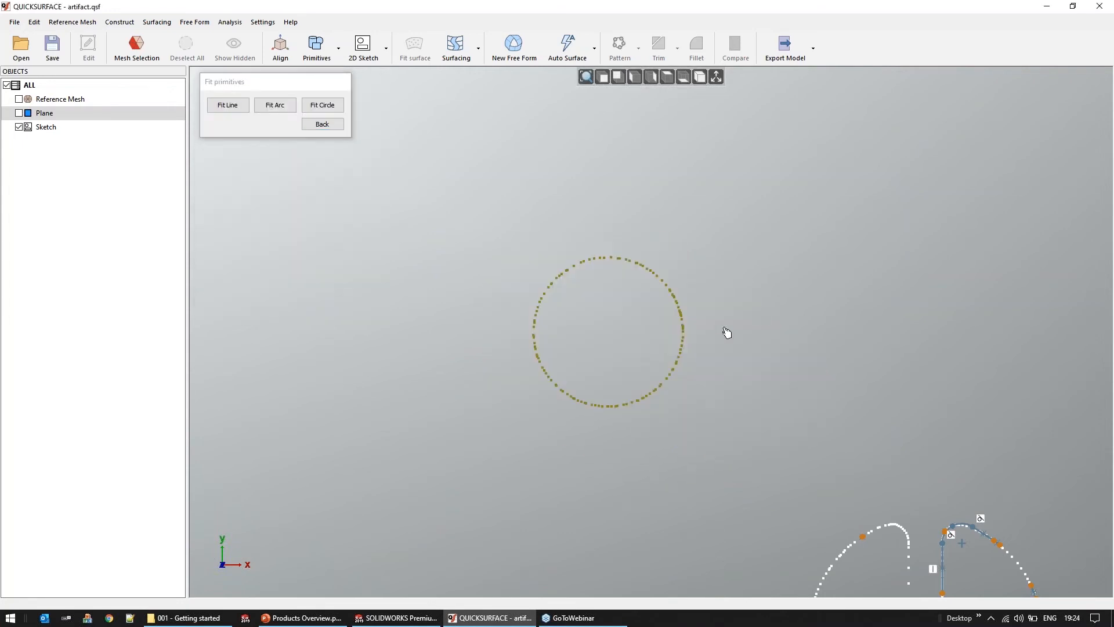
{"action": "left_click", "coordinate": [323, 110]}
{"action": "mouse_move", "coordinate": [415, 345]}
{"action": "middle_mouse_down"}
{"action": "mouse_move", "coordinate": [535, 281]}
{"action": "mouse_move", "coordinate": [522, 209]}
{"action": "mouse_move", "coordinate": [458, 137]}
{"action": "mouse_move", "coordinate": [437, 164]}
{"action": "middle_mouse_up"}
{"action": "mouse_move", "coordinate": [740, 396]}
{"action": "middle_mouse_down"}
{"action": "mouse_move", "coordinate": [552, 311]}
{"action": "mouse_move", "coordinate": [559, 337]}
{"action": "middle_mouse_up"}
{"action": "left_click", "coordinate": [322, 123]}
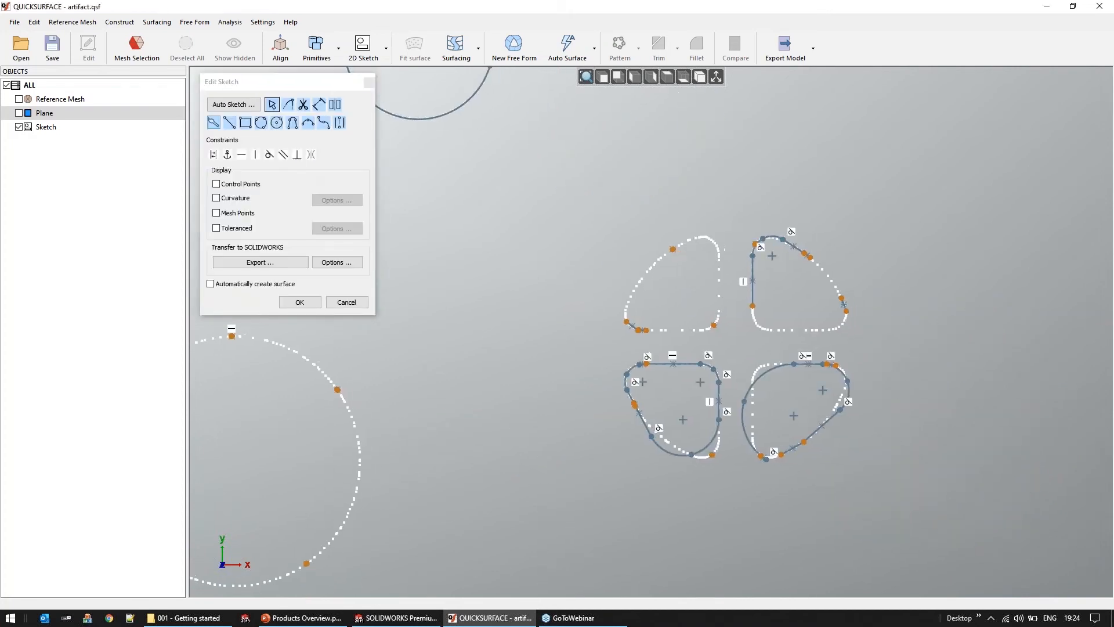
Delete all automatically extracted curves on the four quadrant openings of the cross-shaped vent
{"action": "mouse_move", "coordinate": [614, 238]}
{"action": "left_mouse_down"}
{"action": "mouse_move", "coordinate": [956, 546]}
{"action": "mouse_move", "coordinate": [980, 542]}
{"action": "mouse_move", "coordinate": [972, 520]}
{"action": "left_mouse_up"}
{"action": "key", "text": "Delete"}
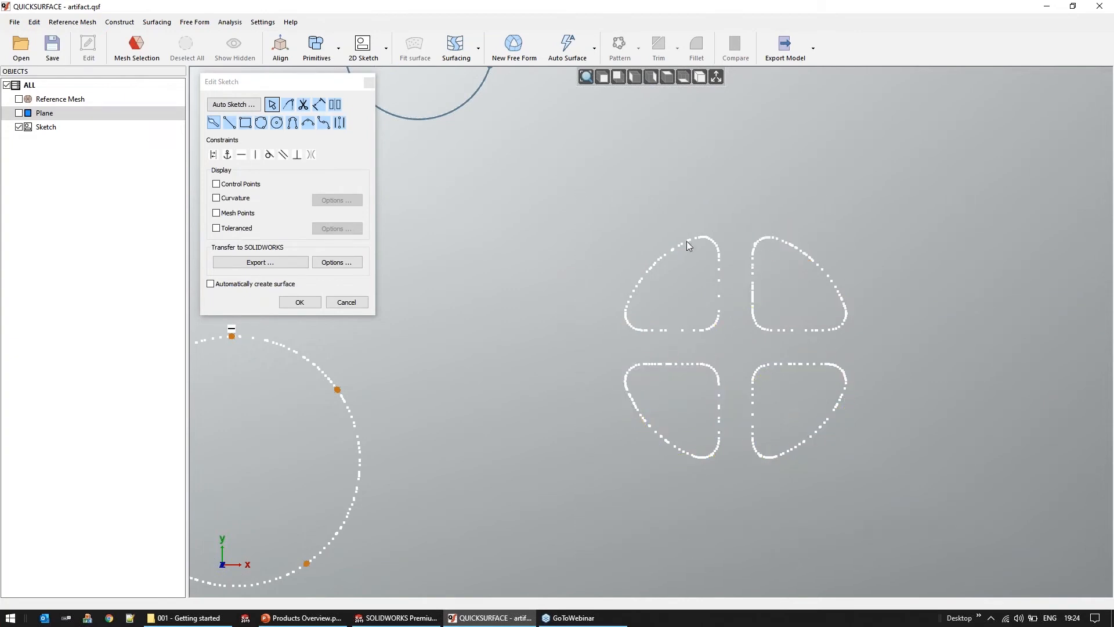
{"action": "middle_click_drag", "start_coordinate": [716, 352], "coordinate": [668, 362]}
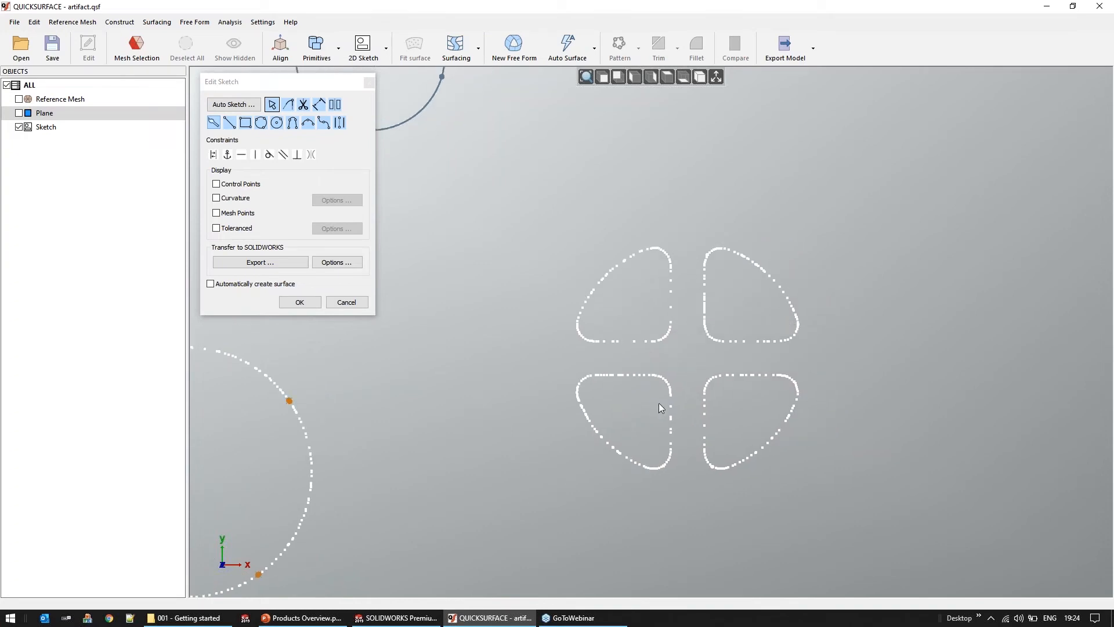
Fit one circle through the outer curved edge points of the four quadrant openings
{"action": "left_click", "coordinate": [213, 123]}
{"action": "left_click_drag", "start_coordinate": [633, 251], "coordinate": [577, 301]}
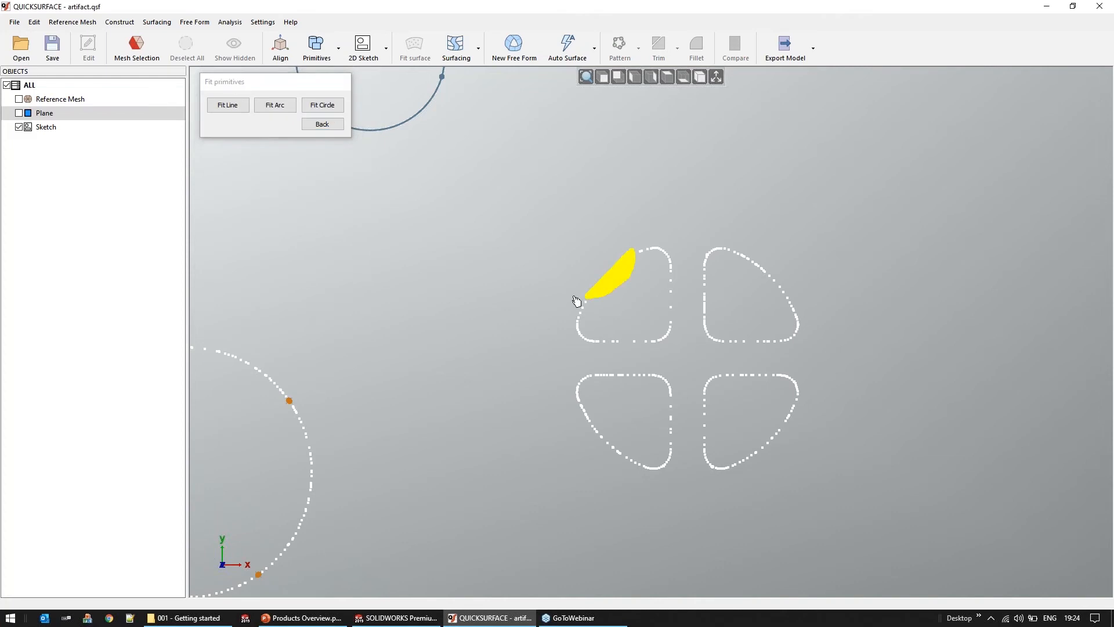
{"action": "left_click_drag", "start_coordinate": [737, 252], "coordinate": [784, 301]}
{"action": "left_click_drag", "start_coordinate": [825, 406], "coordinate": [757, 447]}
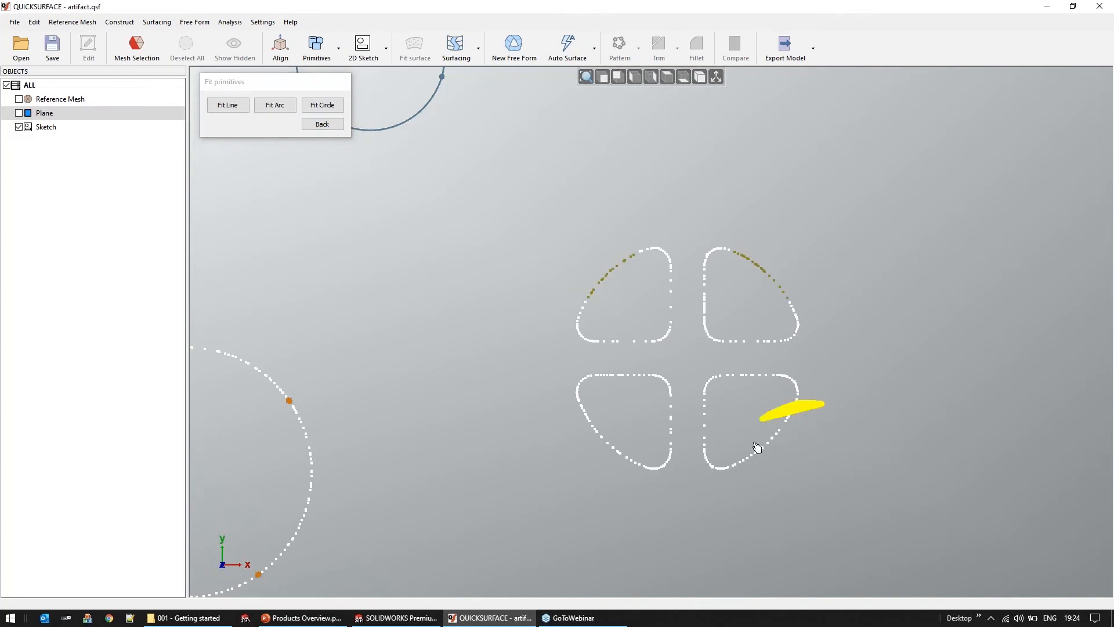
{"action": "mouse_move", "coordinate": [624, 431]}
{"action": "left_mouse_down"}
{"action": "mouse_move", "coordinate": [583, 418]}
{"action": "mouse_move", "coordinate": [620, 464]}
{"action": "left_mouse_up"}
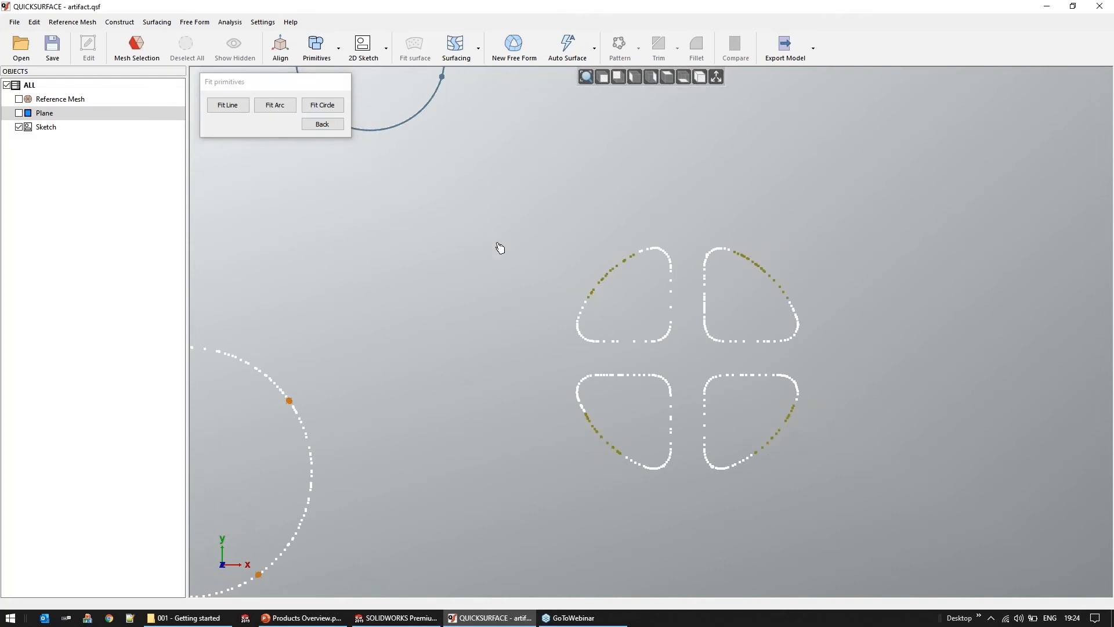
{"action": "left_click", "coordinate": [323, 105]}
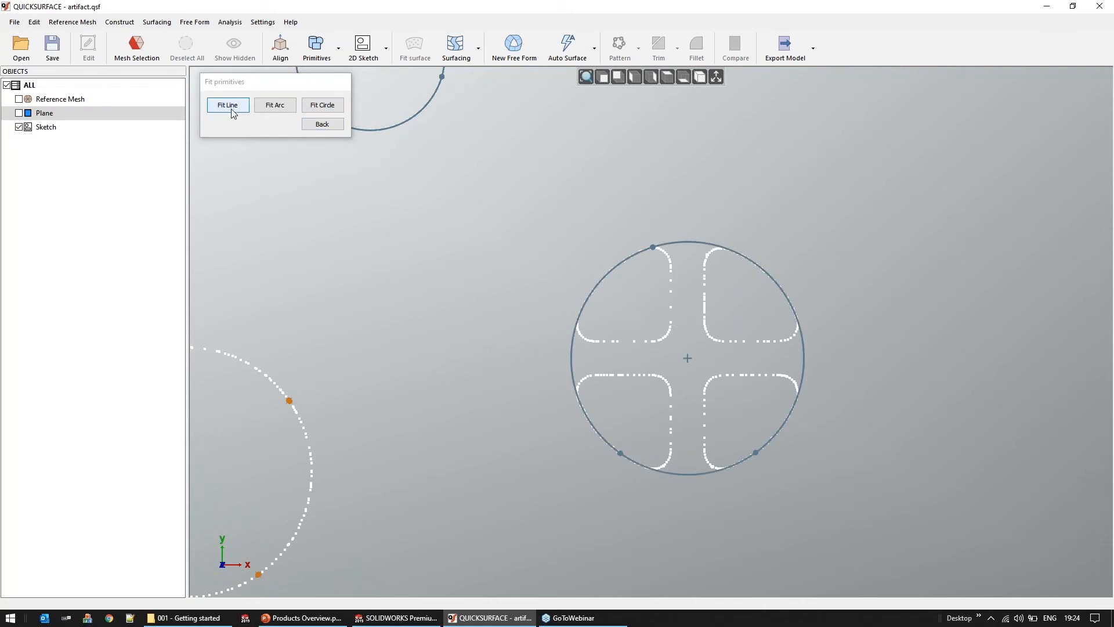
Fit one vertical line through the inner edge points of the two left quadrant openings
{"action": "scroll", "coordinate": [685, 279], "scroll_direction": "up", "scroll_amount": 2}
{"action": "mouse_move", "coordinate": [684, 271]}
{"action": "left_mouse_down"}
{"action": "mouse_move", "coordinate": [659, 319]}
{"action": "mouse_move", "coordinate": [669, 350]}
{"action": "left_mouse_up"}
{"action": "left_click_drag", "start_coordinate": [665, 465], "coordinate": [671, 527]}
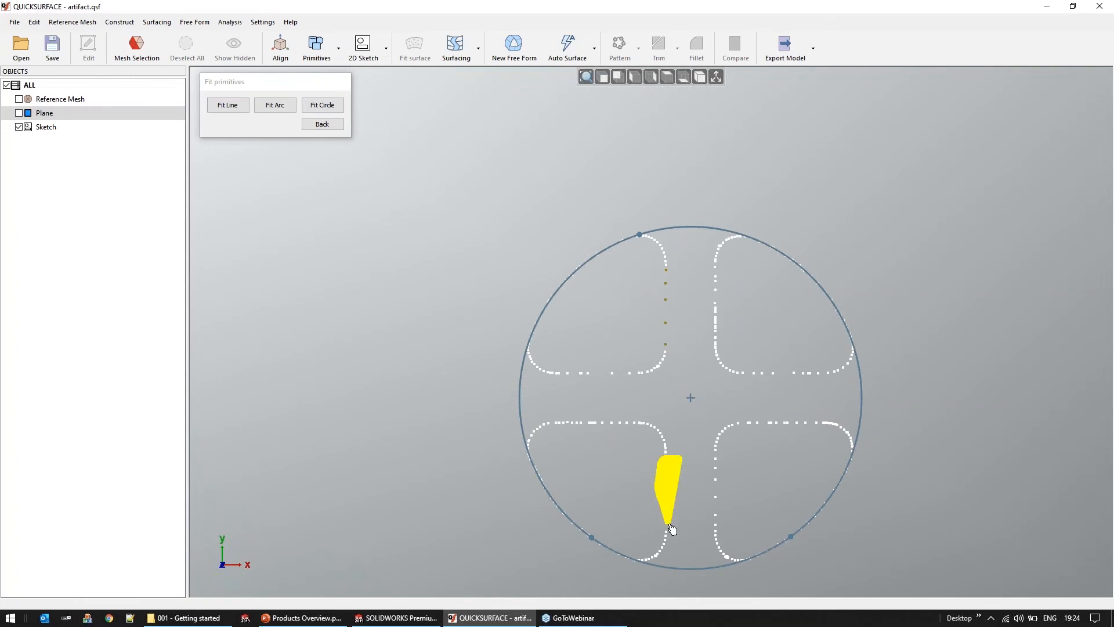
{"action": "left_click", "coordinate": [231, 109]}
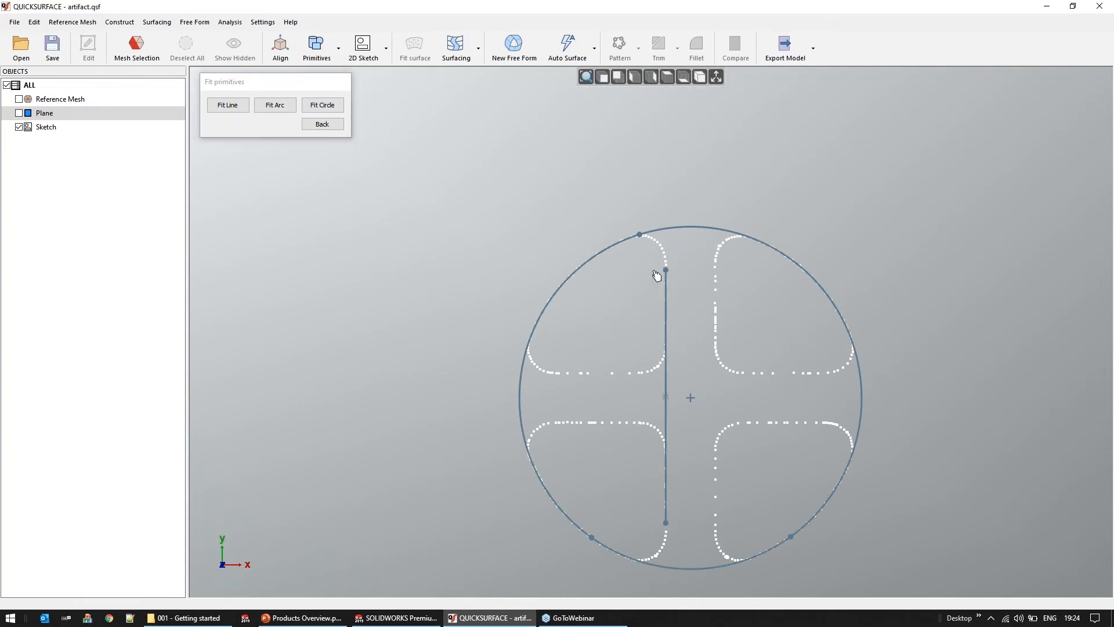
Fit one horizontal line through the lower edge points of the two upper quadrant openings
{"action": "left_click", "coordinate": [730, 267]}
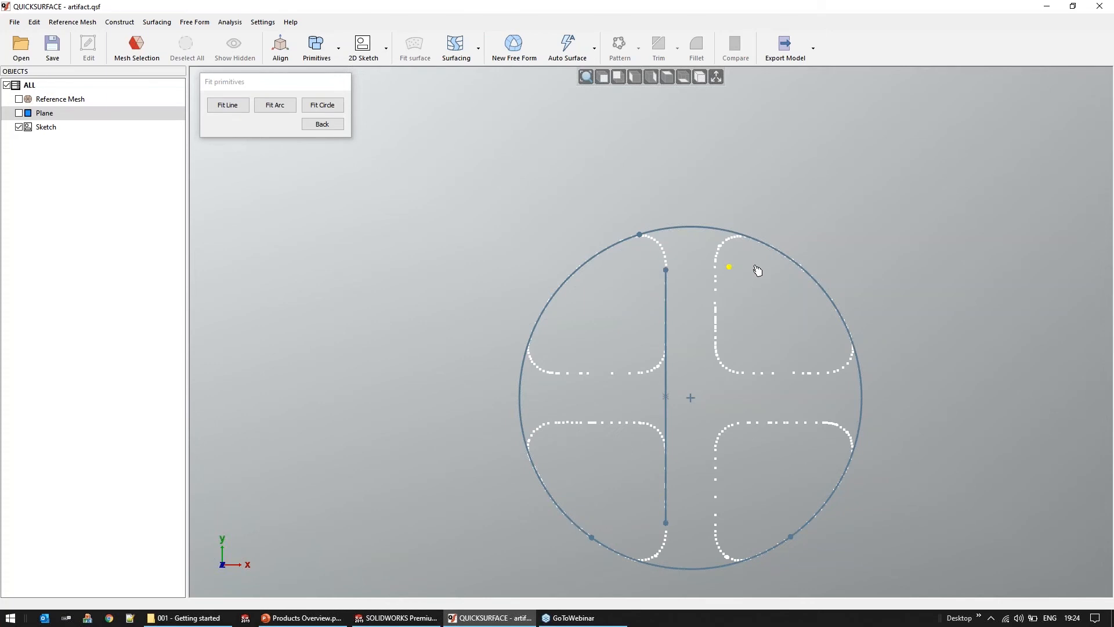
{"action": "mouse_move", "coordinate": [743, 308]}
{"action": "middle_mouse_down"}
{"action": "mouse_move", "coordinate": [799, 349]}
{"action": "mouse_move", "coordinate": [790, 301]}
{"action": "middle_mouse_up"}
{"action": "left_click_drag", "start_coordinate": [675, 379], "coordinate": [609, 367]}
{"action": "left_click_drag", "start_coordinate": [804, 366], "coordinate": [871, 366]}
{"action": "left_click", "coordinate": [228, 105]}
{"action": "left_click", "coordinate": [322, 123]}
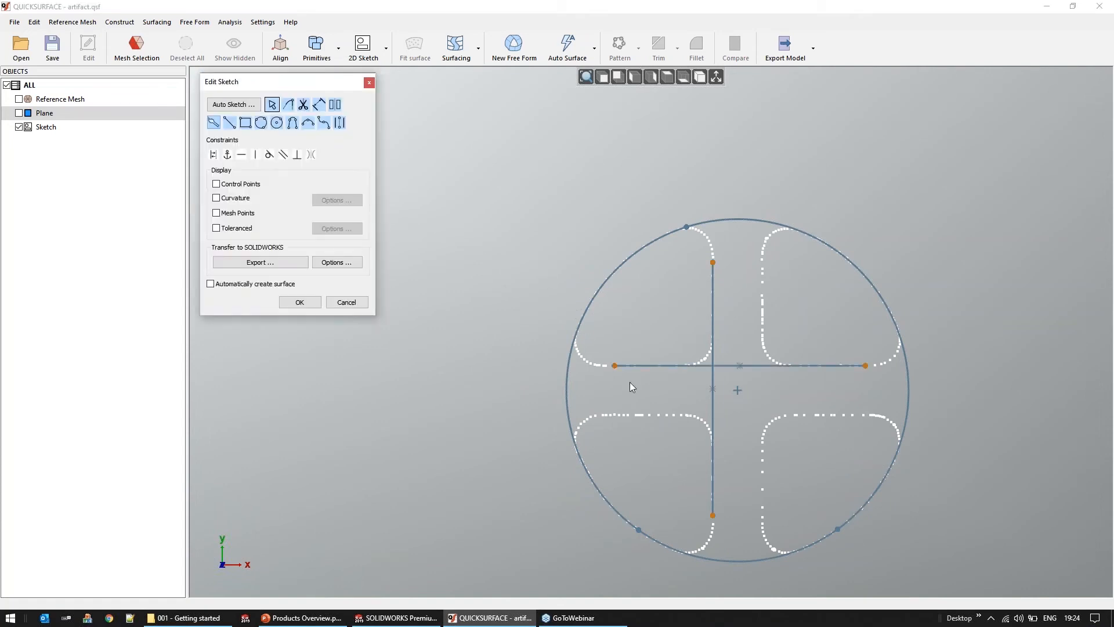
Extend the horizontal and vertical lines beyond the circle and trim the curves to the outline of the upper-left vent opening
{"action": "left_click_drag", "start_coordinate": [615, 367], "coordinate": [523, 362]}
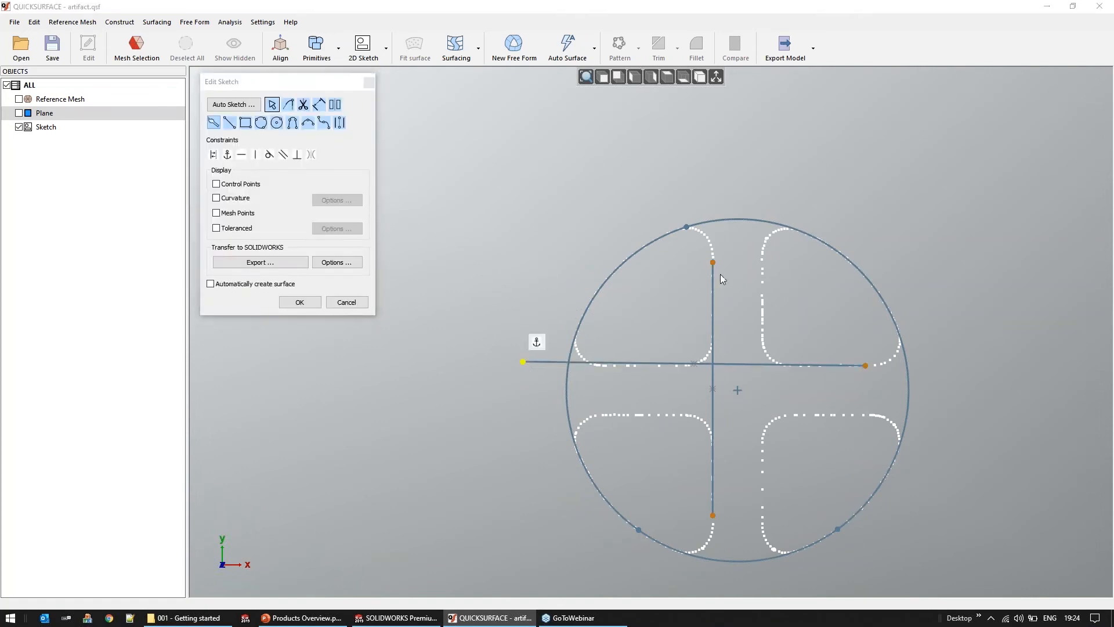
{"action": "left_click_drag", "start_coordinate": [716, 268], "coordinate": [714, 194]}
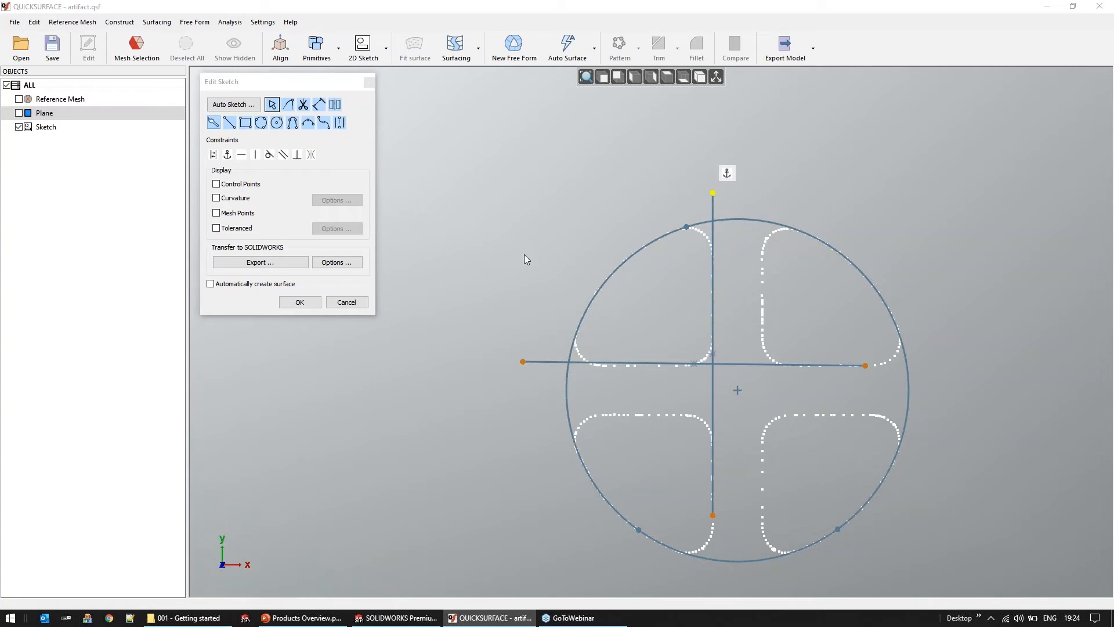
{"action": "middle_click_drag", "start_coordinate": [548, 257], "coordinate": [525, 191]}
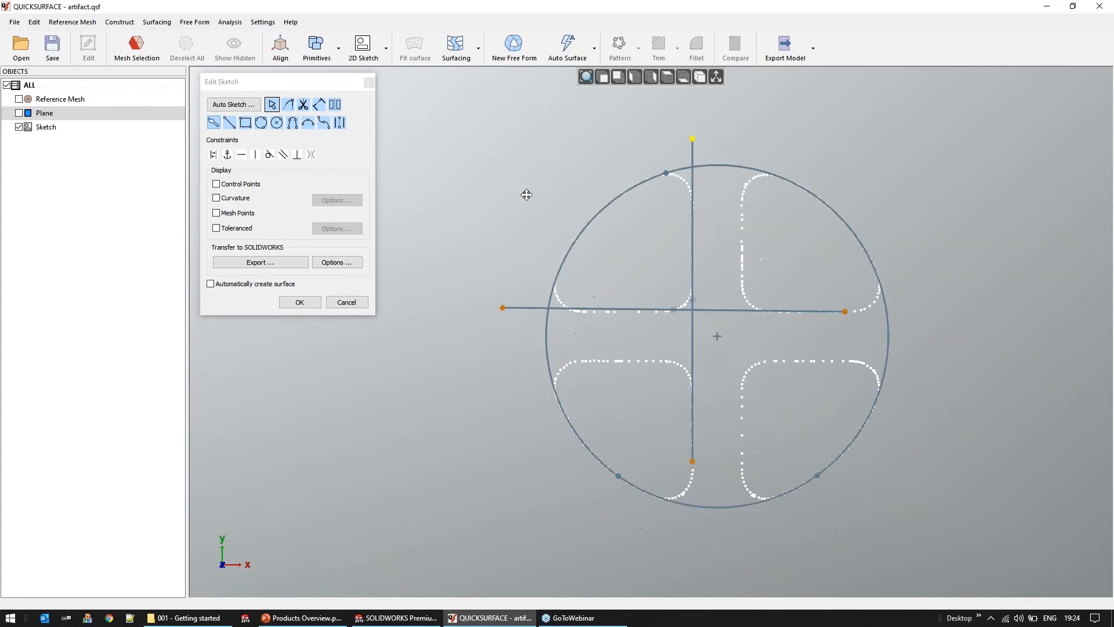
{"action": "left_click", "coordinate": [304, 105]}
{"action": "left_click_drag", "start_coordinate": [486, 262], "coordinate": [564, 351]}
{"action": "left_click", "coordinate": [525, 303]}
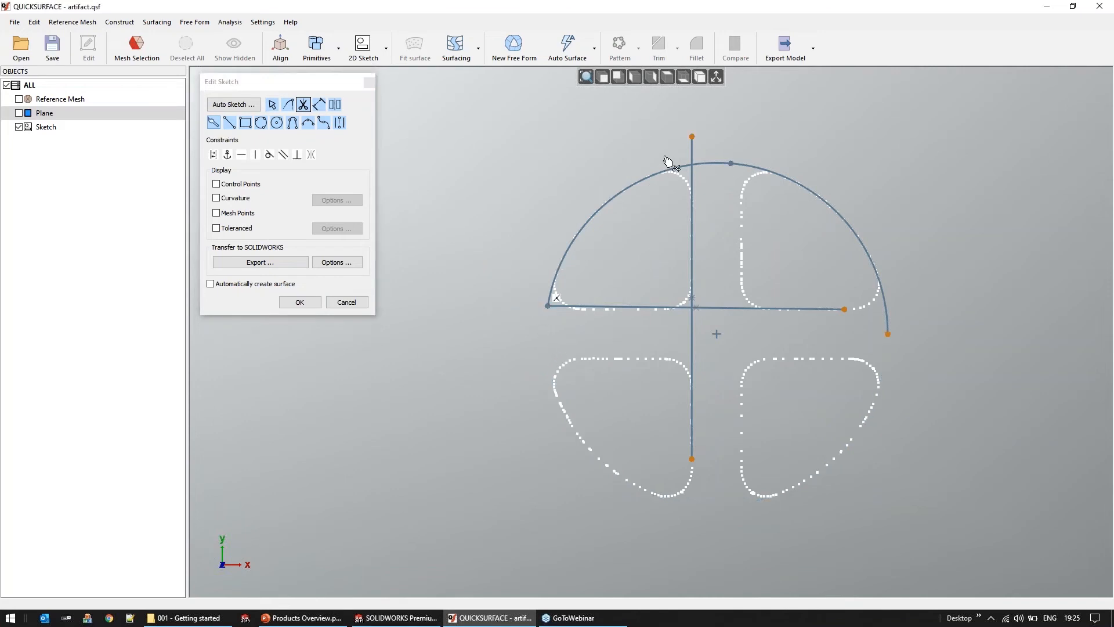
{"action": "mouse_move", "coordinate": [707, 153]}
{"action": "left_mouse_down"}
{"action": "mouse_move", "coordinate": [673, 152]}
{"action": "mouse_move", "coordinate": [720, 192]}
{"action": "left_mouse_up"}
{"action": "left_click_drag", "start_coordinate": [733, 278], "coordinate": [690, 341]}
Round the three corners of the upper-left vent opening's outline with tangent arcs that follow the scanned points
{"action": "left_click", "coordinate": [292, 123]}
{"action": "scroll", "coordinate": [518, 245], "scroll_direction": "up", "scroll_amount": 2}
{"action": "left_click_drag", "start_coordinate": [570, 328], "coordinate": [591, 318]}
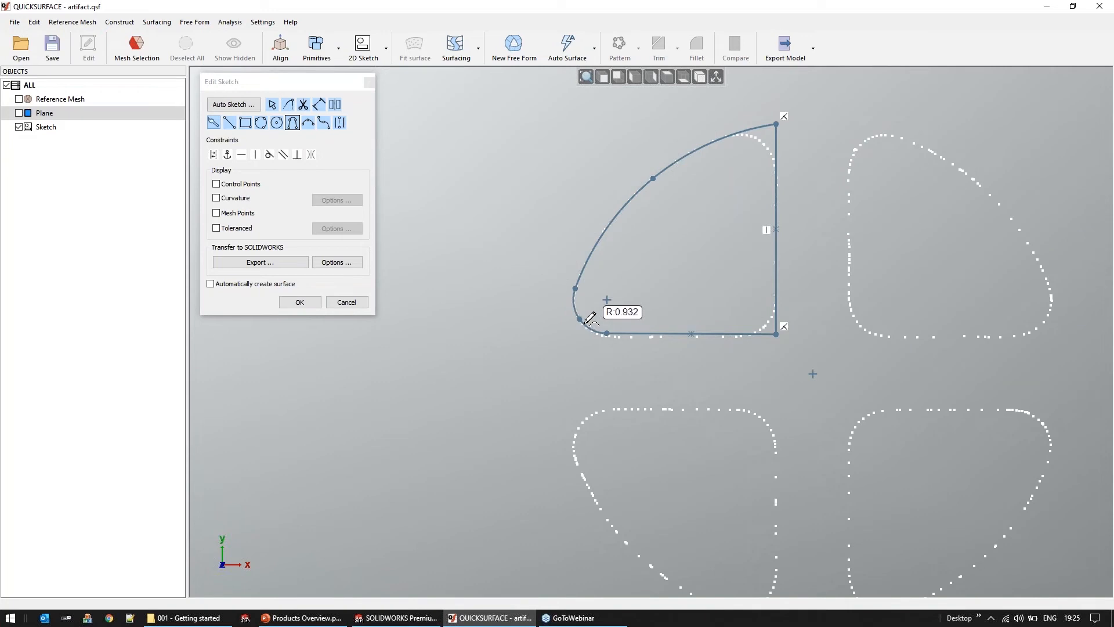
{"action": "mouse_move", "coordinate": [777, 125]}
{"action": "left_mouse_down"}
{"action": "mouse_move", "coordinate": [752, 176]}
{"action": "mouse_move", "coordinate": [761, 135]}
{"action": "left_mouse_up"}
{"action": "mouse_move", "coordinate": [778, 334]}
{"action": "left_mouse_down"}
{"action": "mouse_move", "coordinate": [773, 323]}
{"action": "mouse_move", "coordinate": [757, 328]}
{"action": "left_mouse_up"}
Dimension the outer arc of the upper-left vent opening with a 7 mm radius and leave the sketch without keeping its edits
{"action": "middle_click_drag", "start_coordinate": [558, 217], "coordinate": [449, 199]}
{"action": "scroll", "coordinate": [593, 208], "scroll_direction": "down", "scroll_amount": 3}
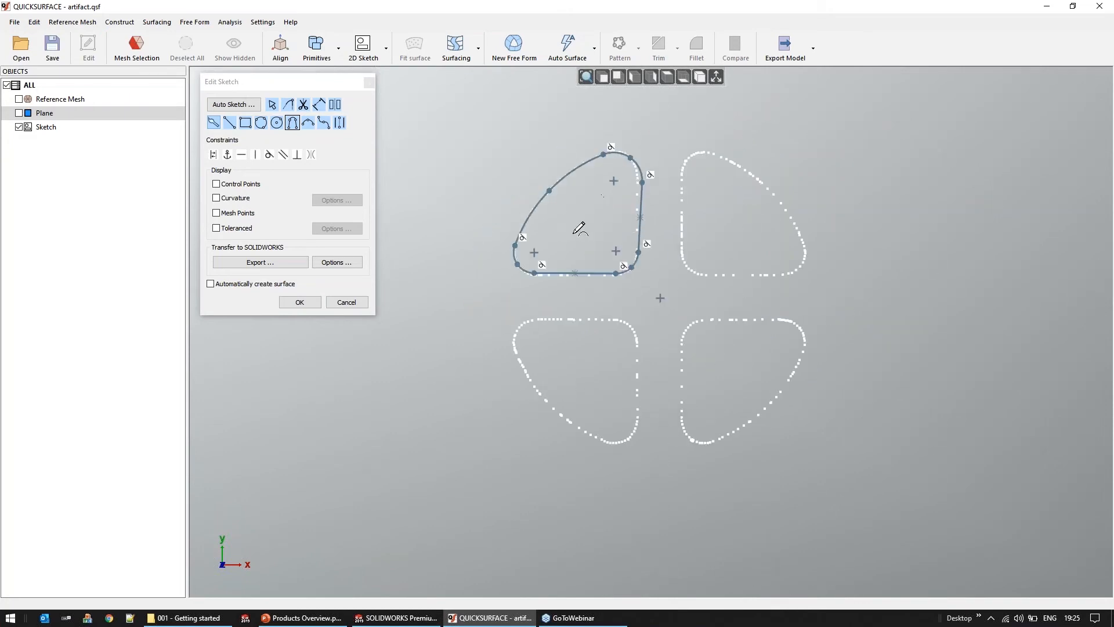
{"action": "middle_click_drag", "start_coordinate": [604, 214], "coordinate": [622, 227]}
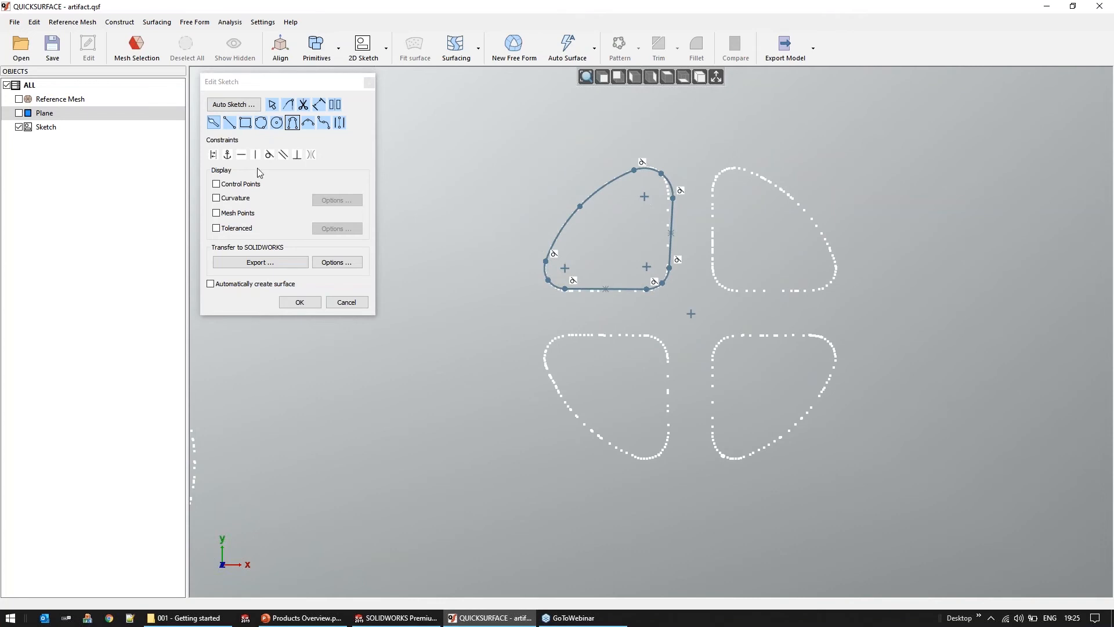
{"action": "right_click", "coordinate": [512, 176]}
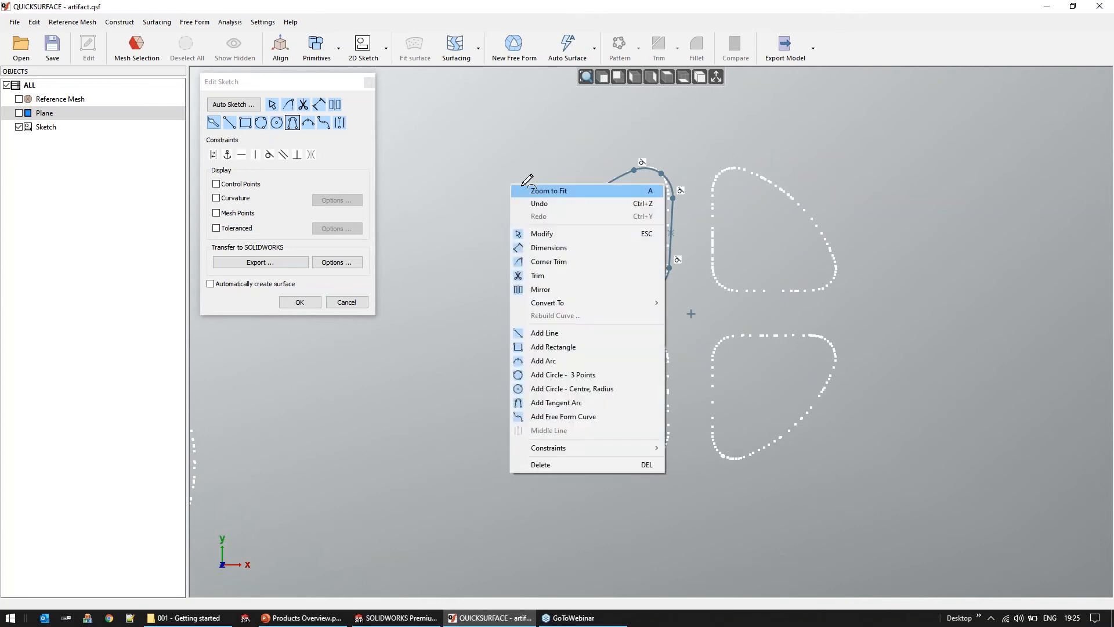
{"action": "left_click", "coordinate": [553, 243]}
{"action": "left_click", "coordinate": [573, 221]}
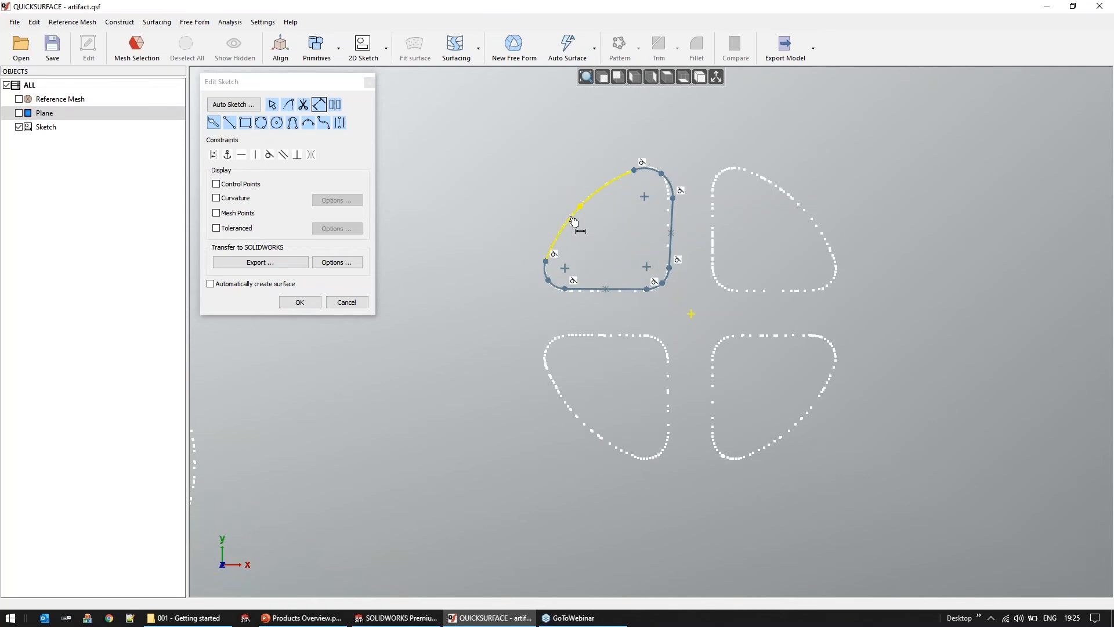
{"action": "left_click", "coordinate": [509, 170]}
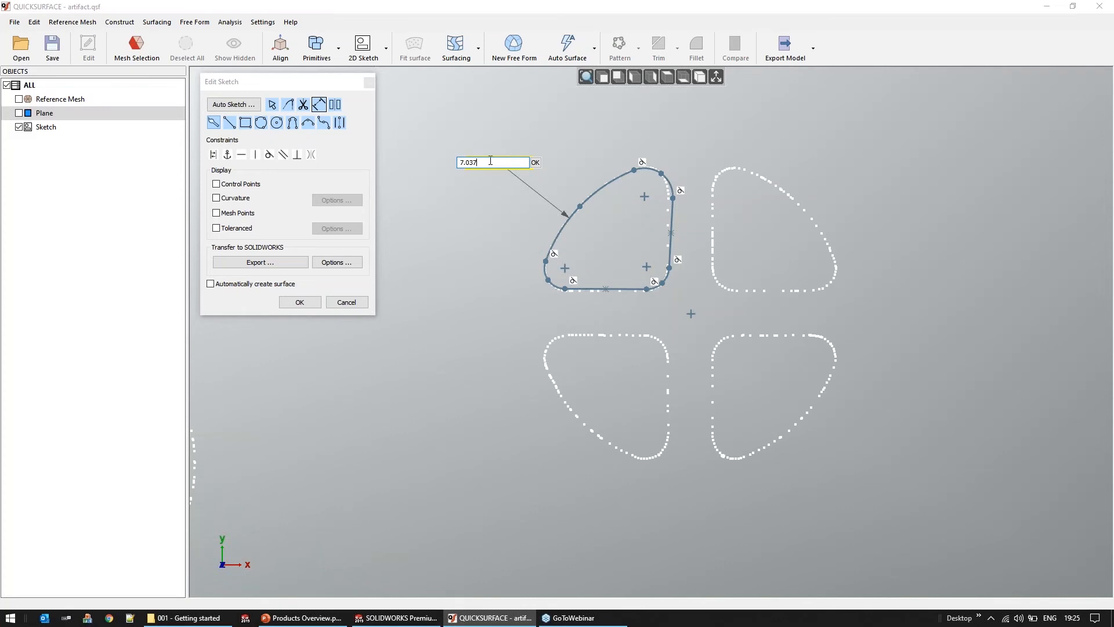
{"action": "type", "text": "7"}
{"action": "left_click", "coordinate": [536, 164]}
{"action": "scroll", "coordinate": [736, 310], "scroll_direction": "down", "scroll_amount": 5}
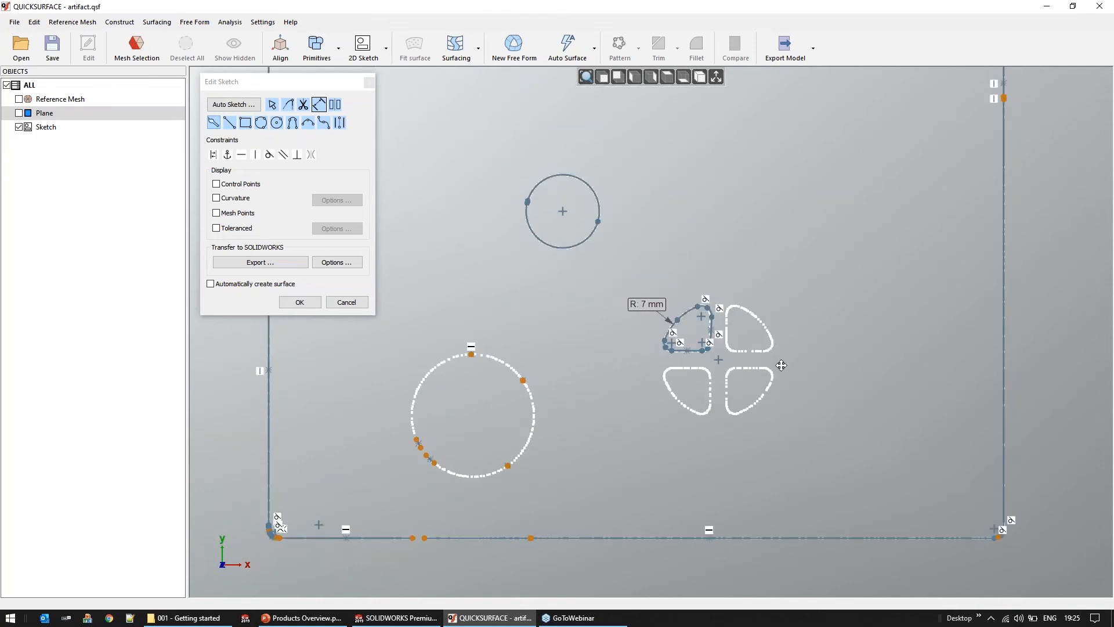
{"action": "left_click", "coordinate": [346, 302]}
Create a 2D sketch parallel to OXY at an offset of about 14.218 mm, sectioning the mesh through the curved pocket
{"action": "middle_click_drag", "start_coordinate": [577, 351], "coordinate": [581, 346]}
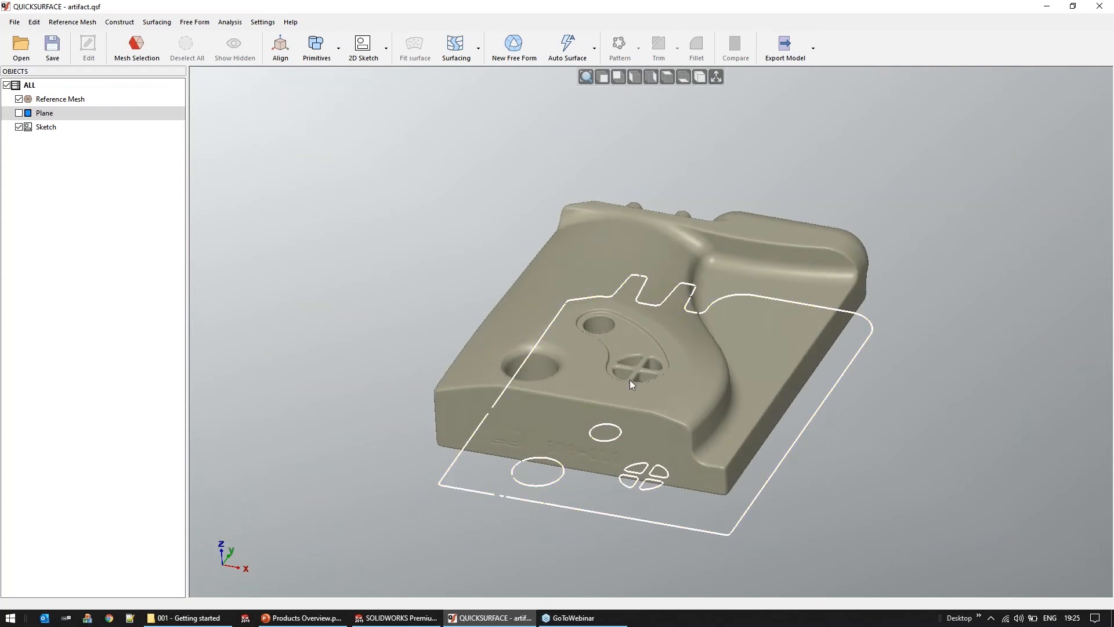
{"action": "scroll", "coordinate": [632, 384], "scroll_direction": "up", "scroll_amount": 3}
{"action": "scroll", "coordinate": [629, 322], "scroll_direction": "up", "scroll_amount": 2}
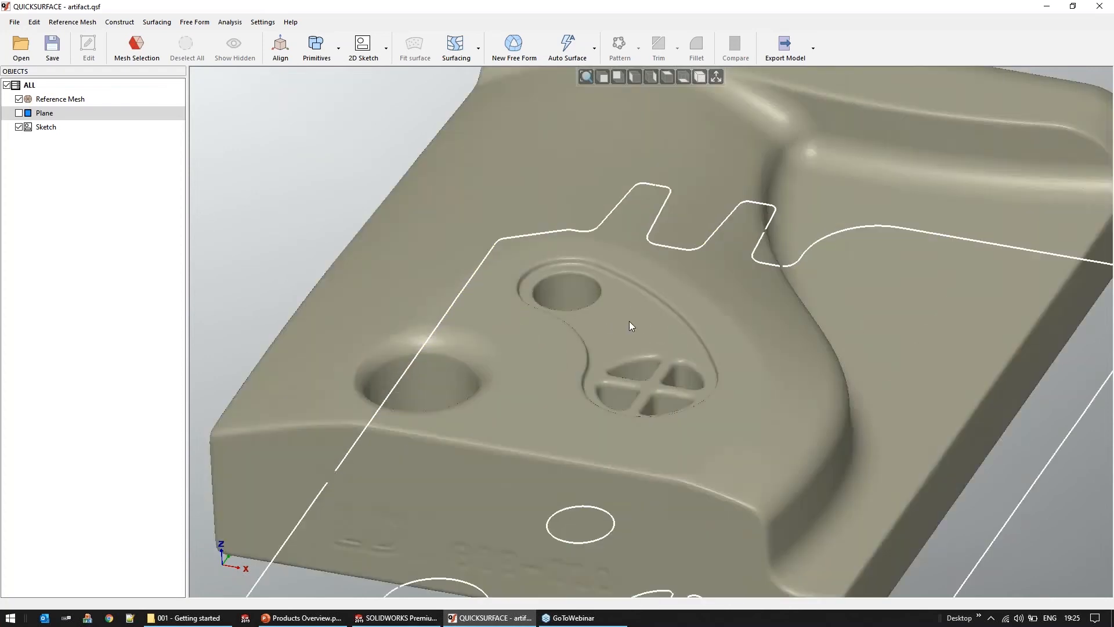
{"action": "scroll", "coordinate": [630, 322], "scroll_direction": "up", "scroll_amount": 2}
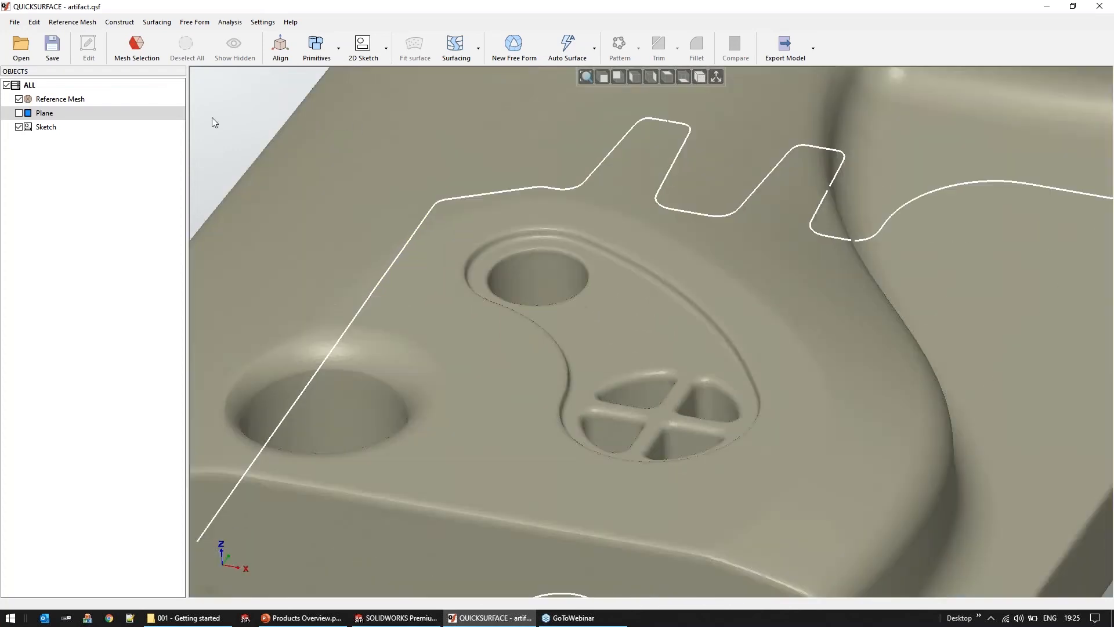
{"action": "left_click", "coordinate": [362, 46]}
{"action": "left_click_drag", "start_coordinate": [951, 251], "coordinate": [935, 219]}
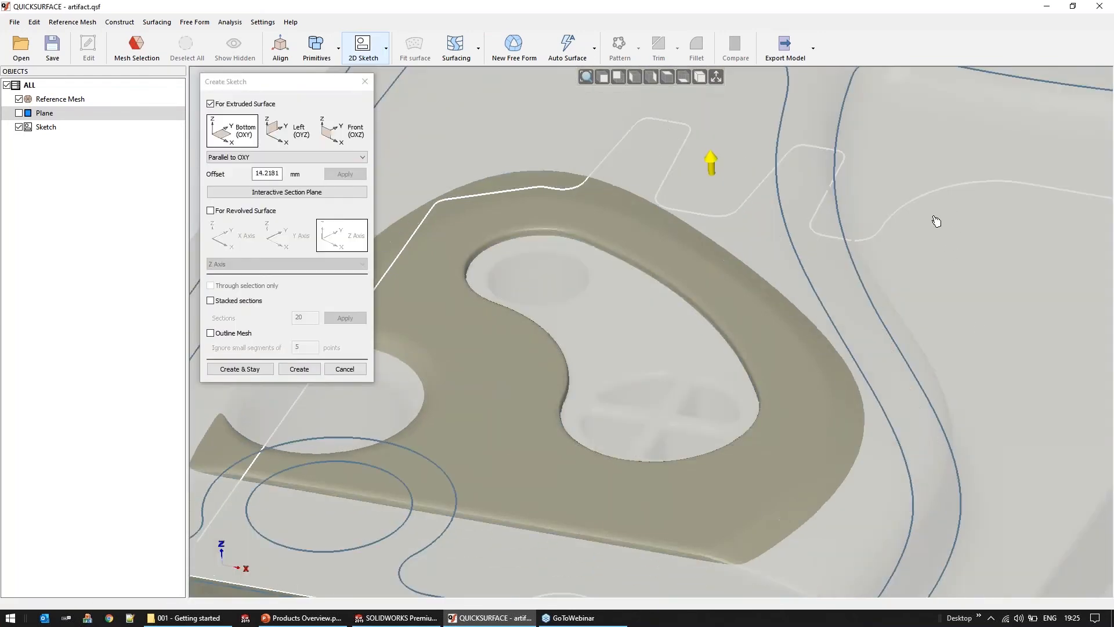
{"action": "left_click", "coordinate": [299, 369]}
Fit arcs along the curved pocket's concave and convex long sides and join their upper ends with a tangent arc
{"action": "mouse_move", "coordinate": [673, 344]}
{"action": "left_mouse_down"}
{"action": "mouse_move", "coordinate": [597, 296]}
{"action": "mouse_move", "coordinate": [636, 364]}
{"action": "mouse_move", "coordinate": [658, 366]}
{"action": "left_mouse_up"}
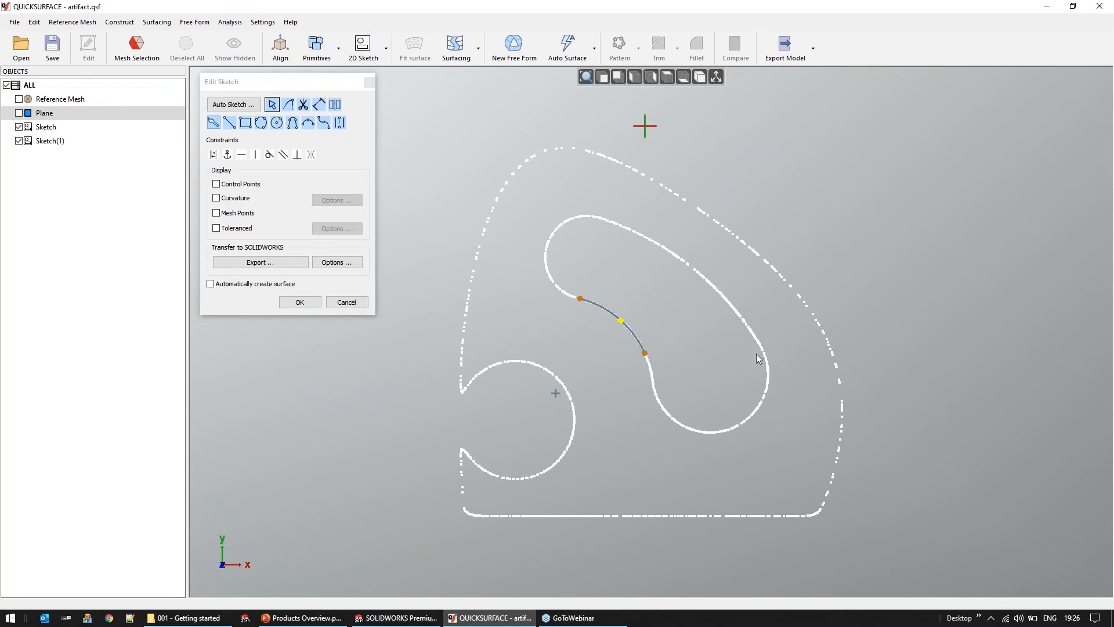
{"action": "mouse_move", "coordinate": [768, 333]}
{"action": "left_mouse_down"}
{"action": "mouse_move", "coordinate": [646, 231]}
{"action": "mouse_move", "coordinate": [621, 225]}
{"action": "mouse_move", "coordinate": [627, 240]}
{"action": "left_mouse_up"}
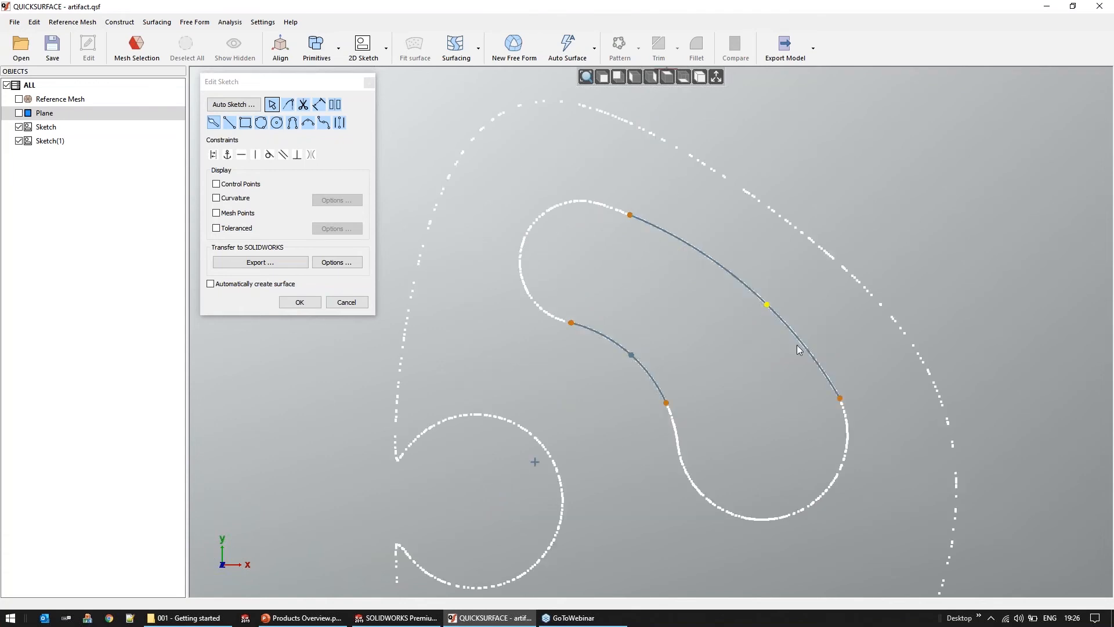
{"action": "right_click", "coordinate": [570, 249]}
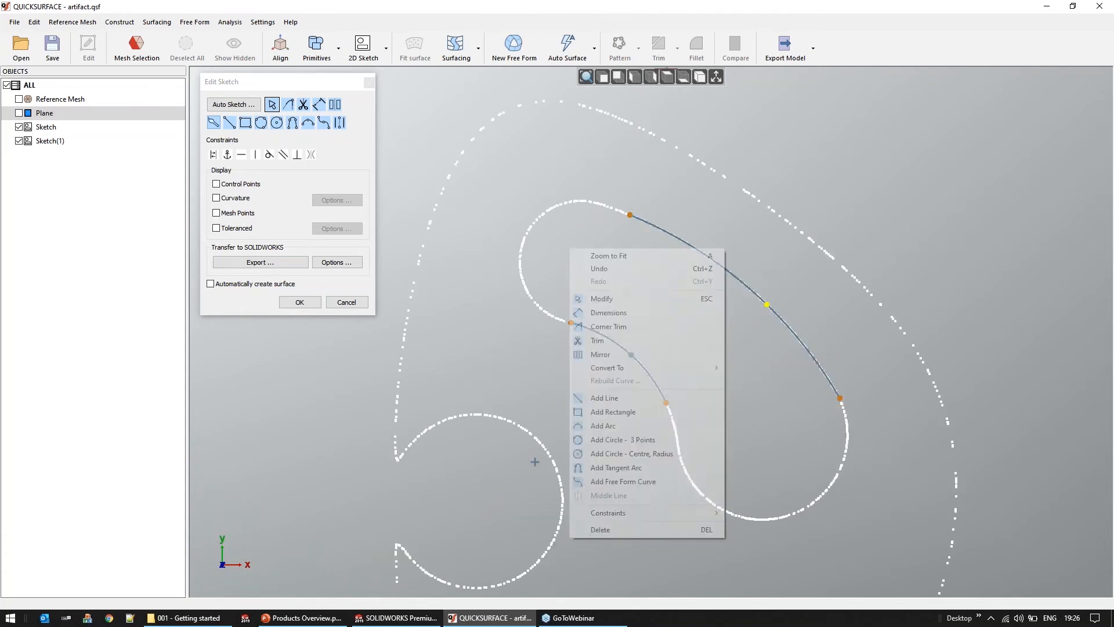
{"action": "left_click", "coordinate": [625, 469]}
{"action": "left_click", "coordinate": [572, 320]}
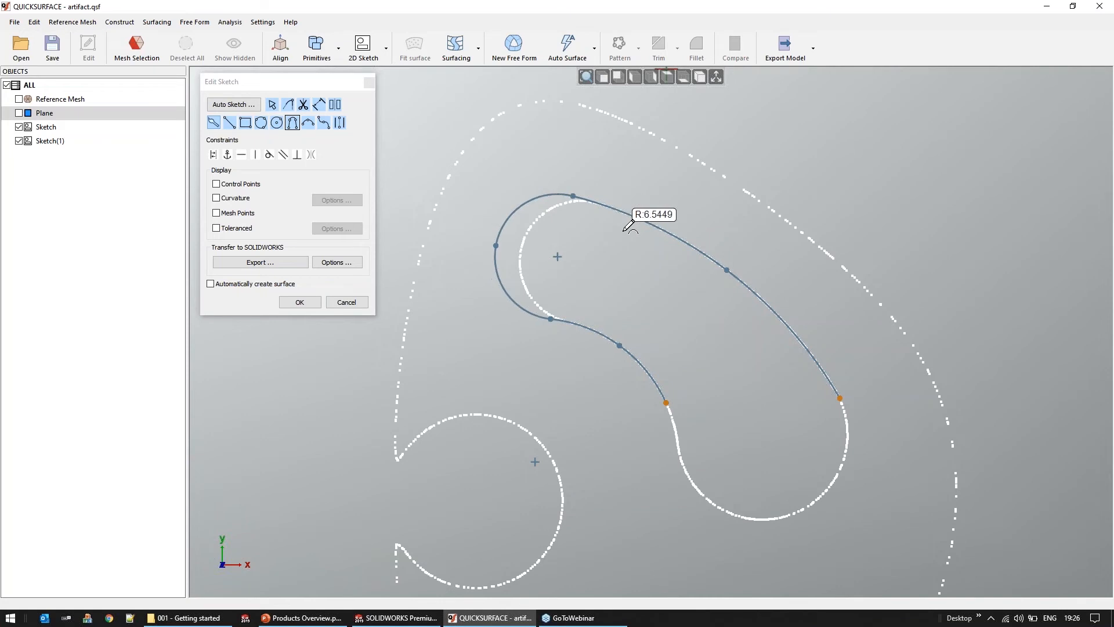
{"action": "left_click", "coordinate": [647, 232]}
Turn on the toleranced display, close the pocket outline's lower end with a tangent arc of about 8.93 mm radius, and finish the sketch
{"action": "left_click", "coordinate": [226, 231]}
{"action": "middle_click_drag", "start_coordinate": [523, 243], "coordinate": [496, 187]}
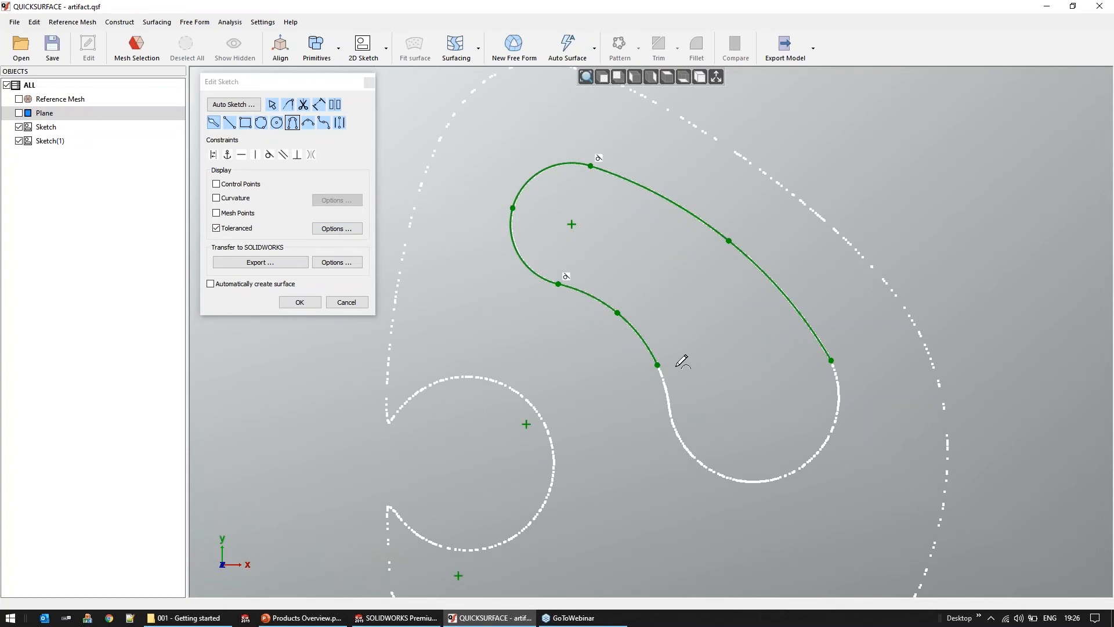
{"action": "left_click", "coordinate": [658, 364]}
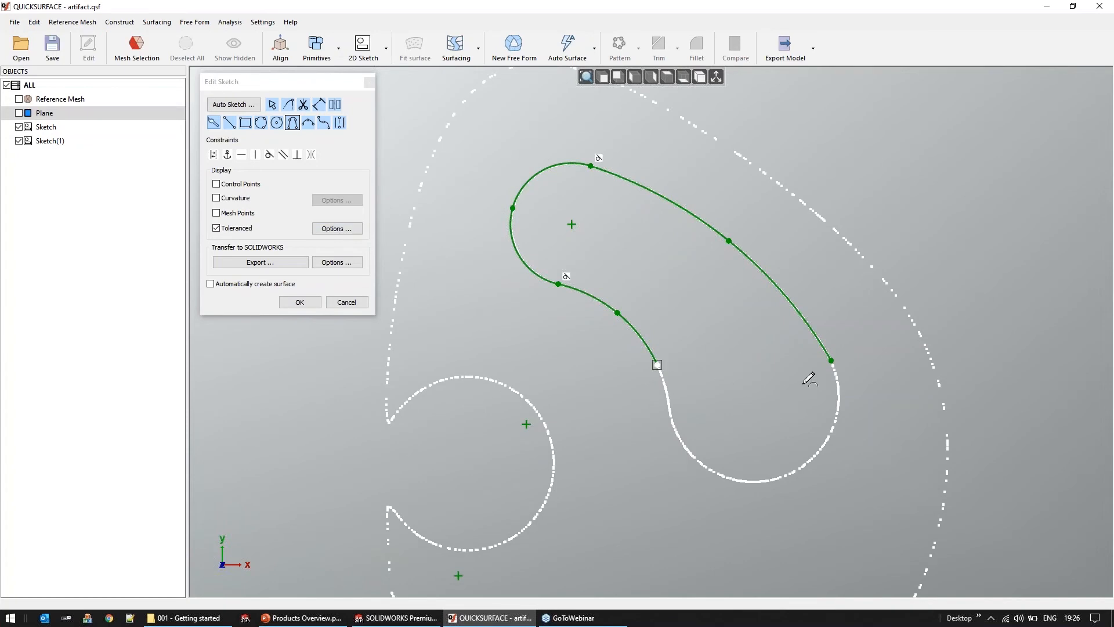
{"action": "left_click", "coordinate": [830, 364]}
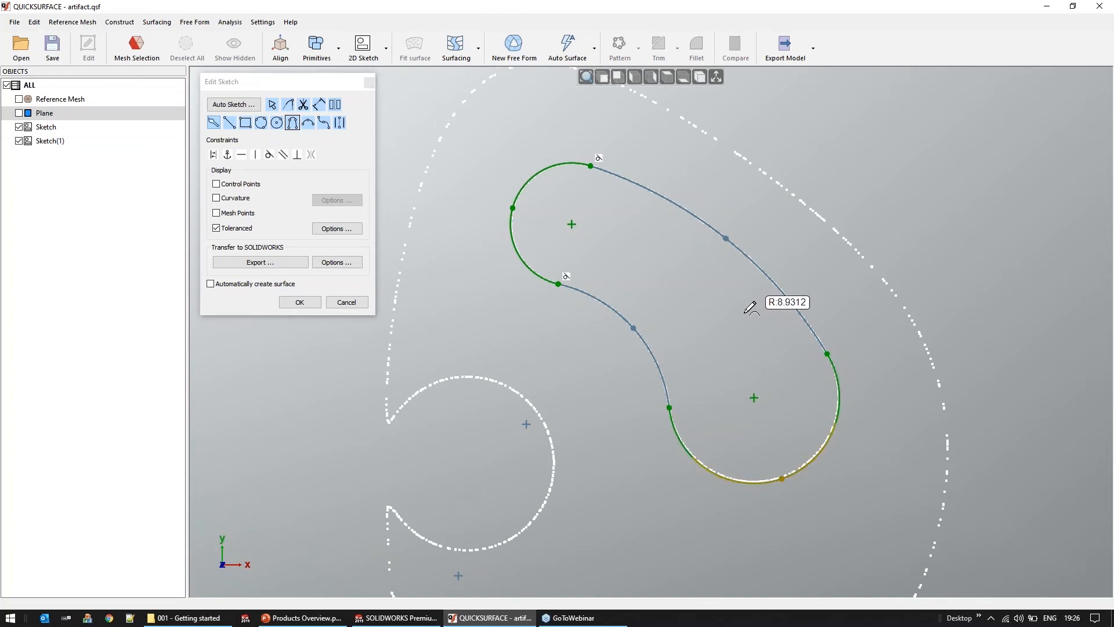
{"action": "left_click", "coordinate": [751, 308]}
{"action": "left_click", "coordinate": [300, 302]}
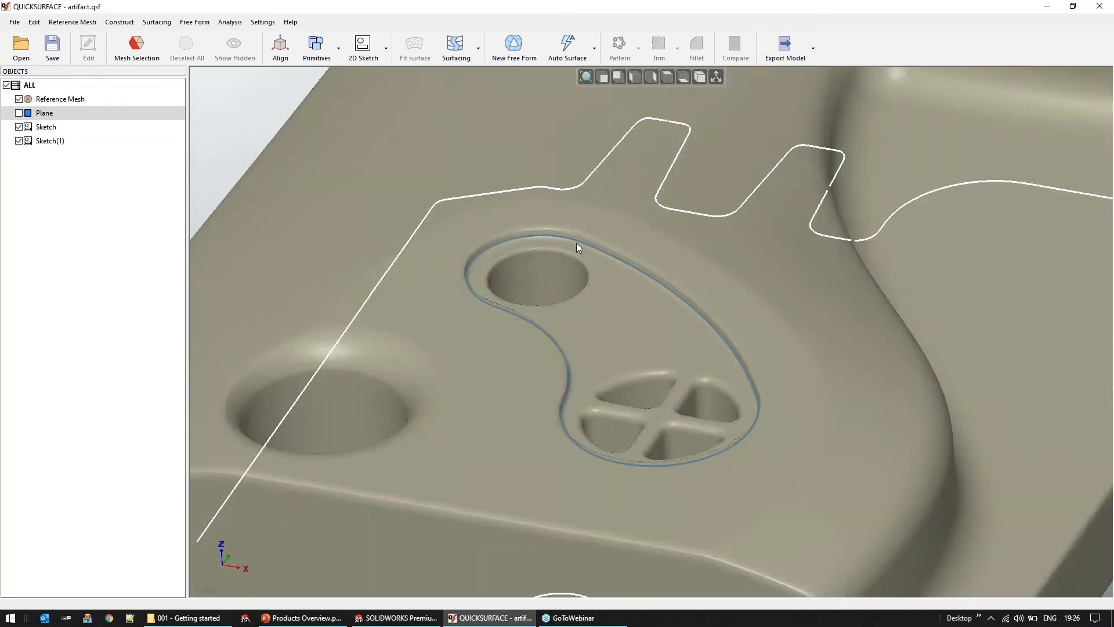
Extrude the closed pocket sketch into a solid body
{"action": "left_click", "coordinate": [576, 244]}
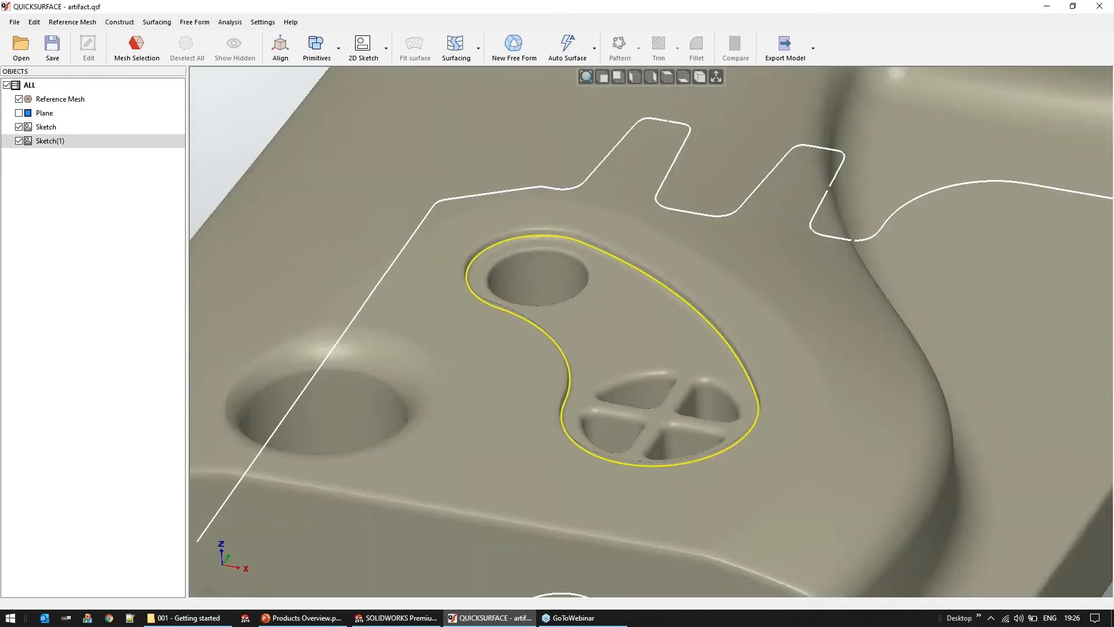
{"action": "left_click", "coordinate": [120, 22]}
{"action": "left_click", "coordinate": [131, 166]}
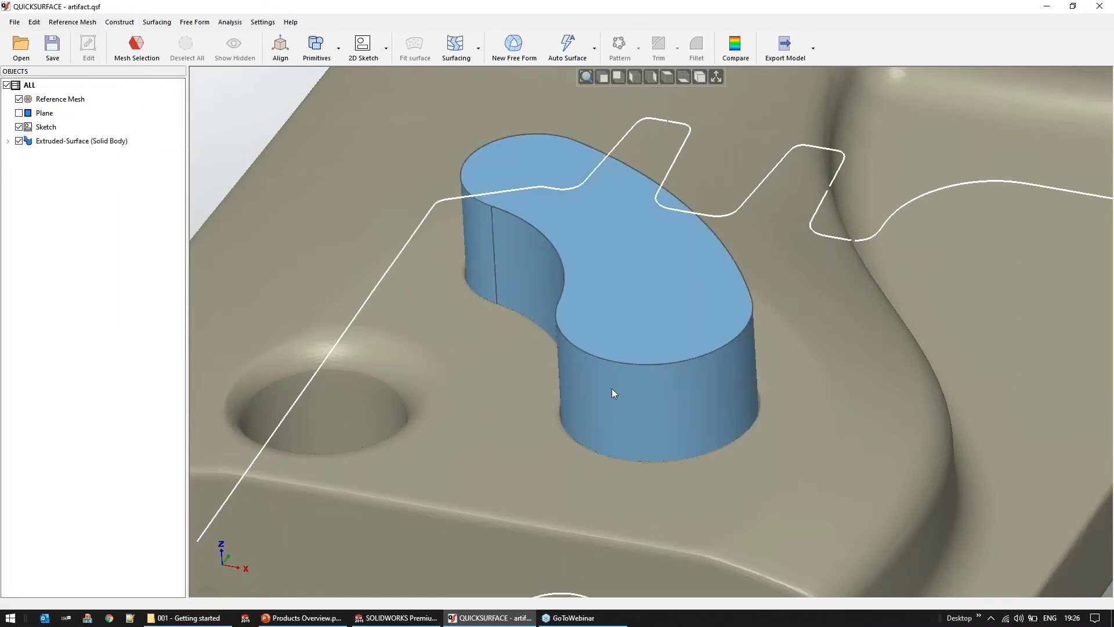
Hide the first sketch and the extruded pocket body so that only the reference mesh is displayed
{"action": "mouse_move", "coordinate": [652, 362]}
{"action": "middle_mouse_down"}
{"action": "mouse_move", "coordinate": [656, 346]}
{"action": "mouse_move", "coordinate": [517, 455]}
{"action": "mouse_move", "coordinate": [492, 276]}
{"action": "mouse_move", "coordinate": [451, 380]}
{"action": "middle_mouse_up"}
{"action": "left_click", "coordinate": [20, 128]}
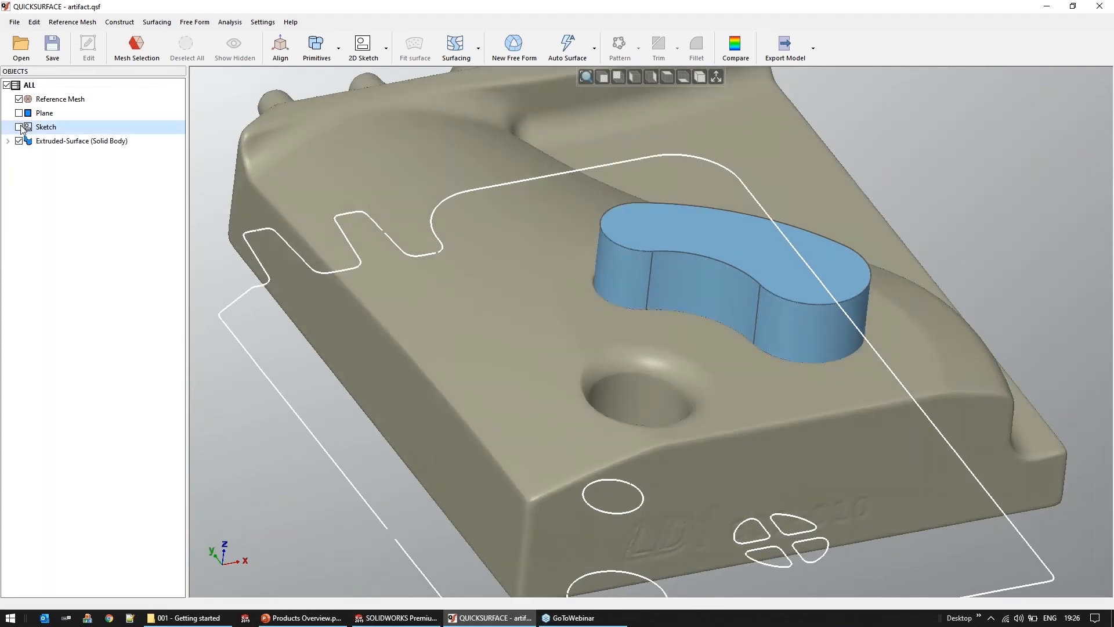
{"action": "middle_click_drag", "start_coordinate": [577, 291], "coordinate": [735, 328]}
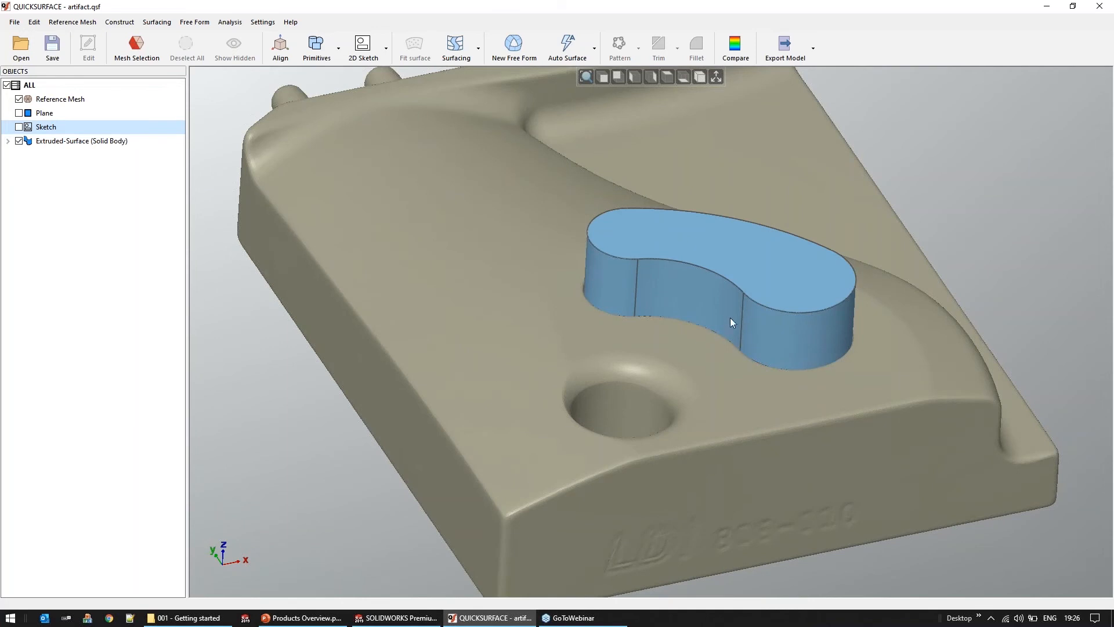
{"action": "left_click", "coordinate": [19, 141]}
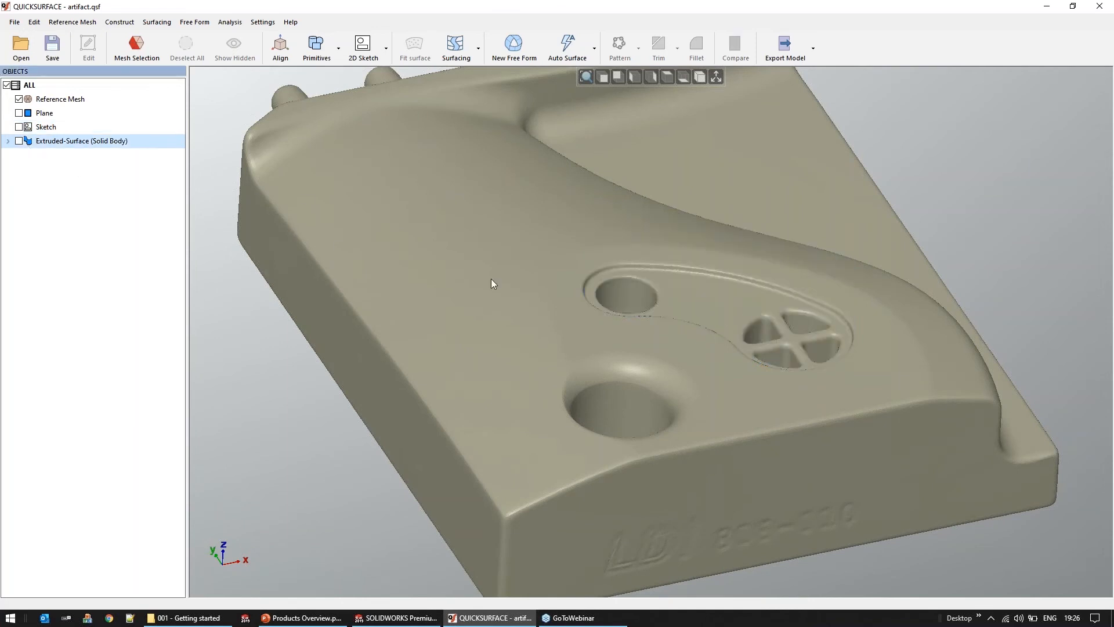
Select the mesh of the curved pocket's floor, including the strip around the cross-shaped vent, with the Magic Wand
{"action": "middle_click_drag", "start_coordinate": [684, 318], "coordinate": [670, 340]}
{"action": "scroll", "coordinate": [670, 339], "scroll_direction": "up", "scroll_amount": 5}
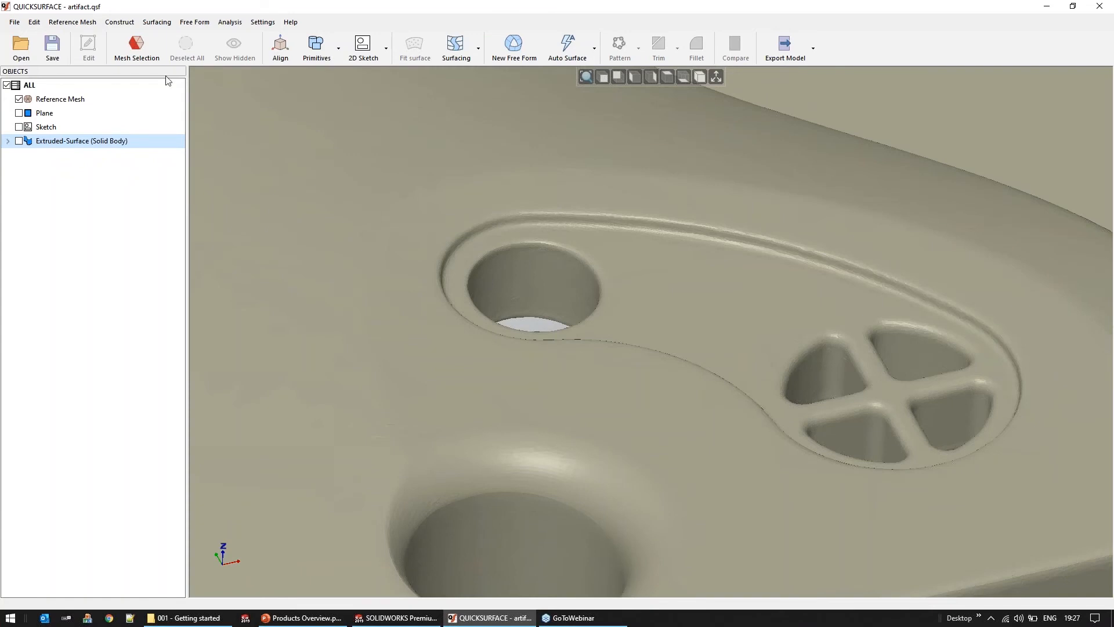
{"action": "left_click", "coordinate": [152, 53]}
{"action": "left_click", "coordinate": [215, 106]}
{"action": "left_click", "coordinate": [681, 281]}
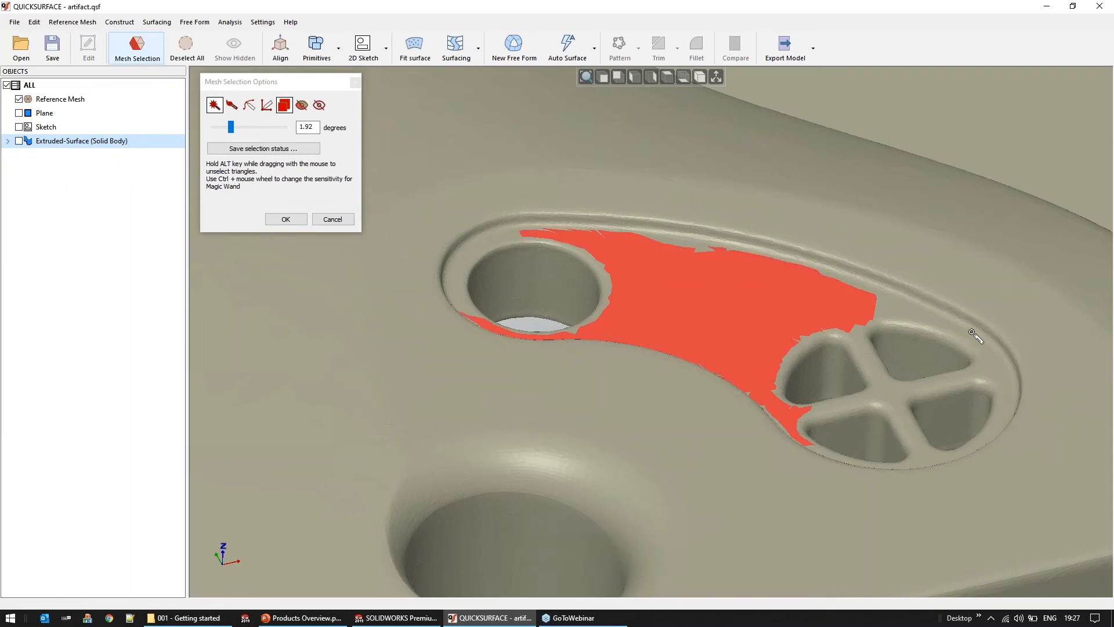
{"action": "left_click_drag", "start_coordinate": [917, 321], "coordinate": [1013, 415]}
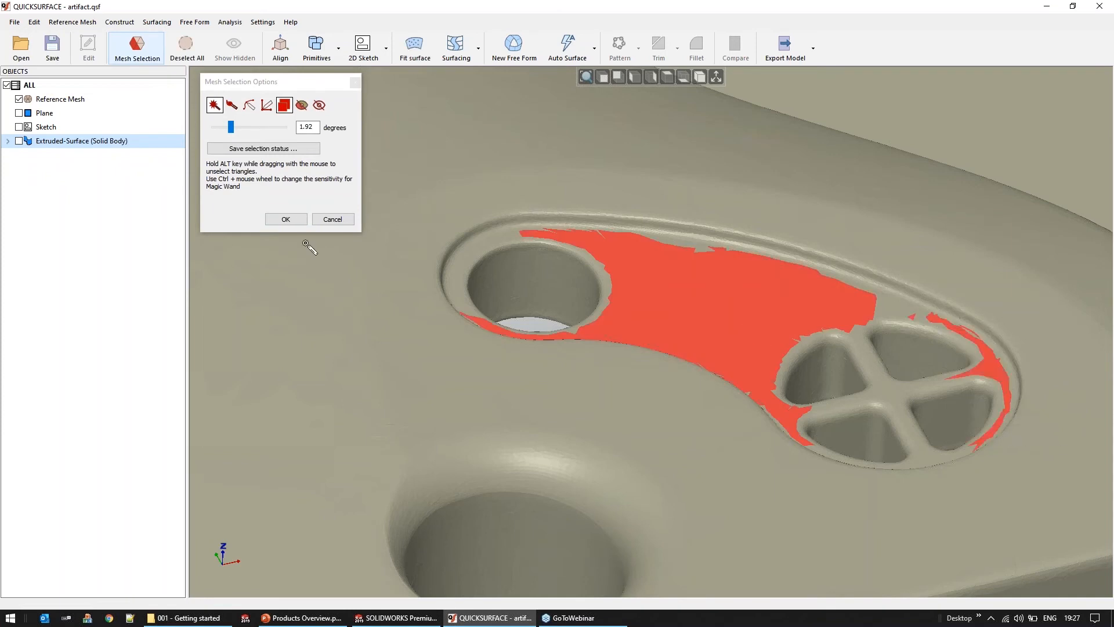
{"action": "left_click", "coordinate": [285, 219]}
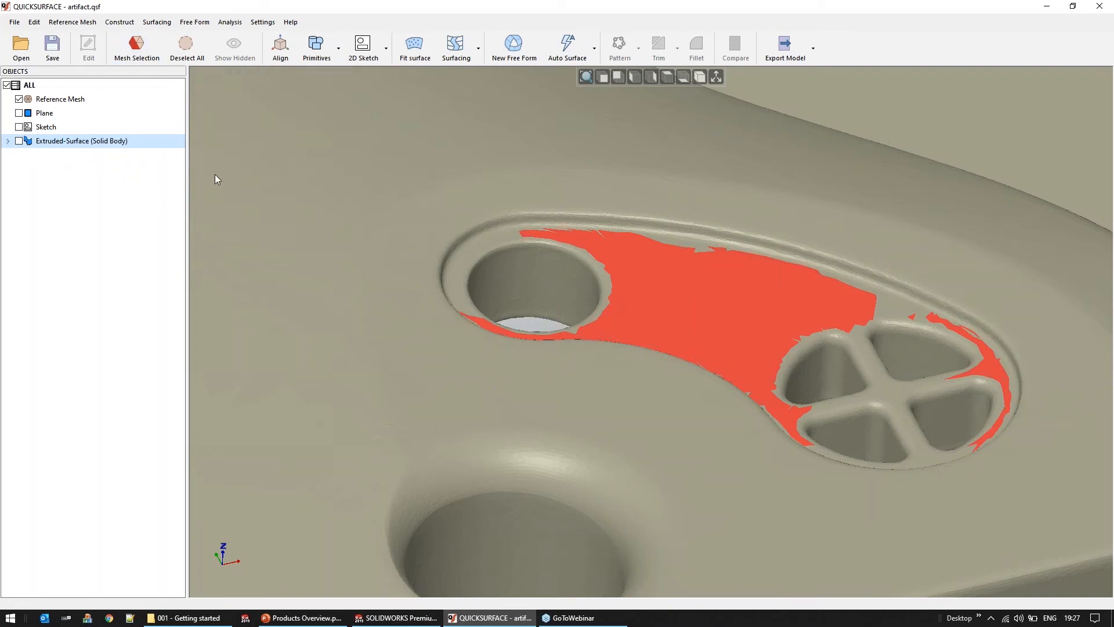
Edit the extruded pocket body so that its bottom plane is optimised to the selected mesh points of the pocket floor
{"action": "right_click", "coordinate": [61, 145]}
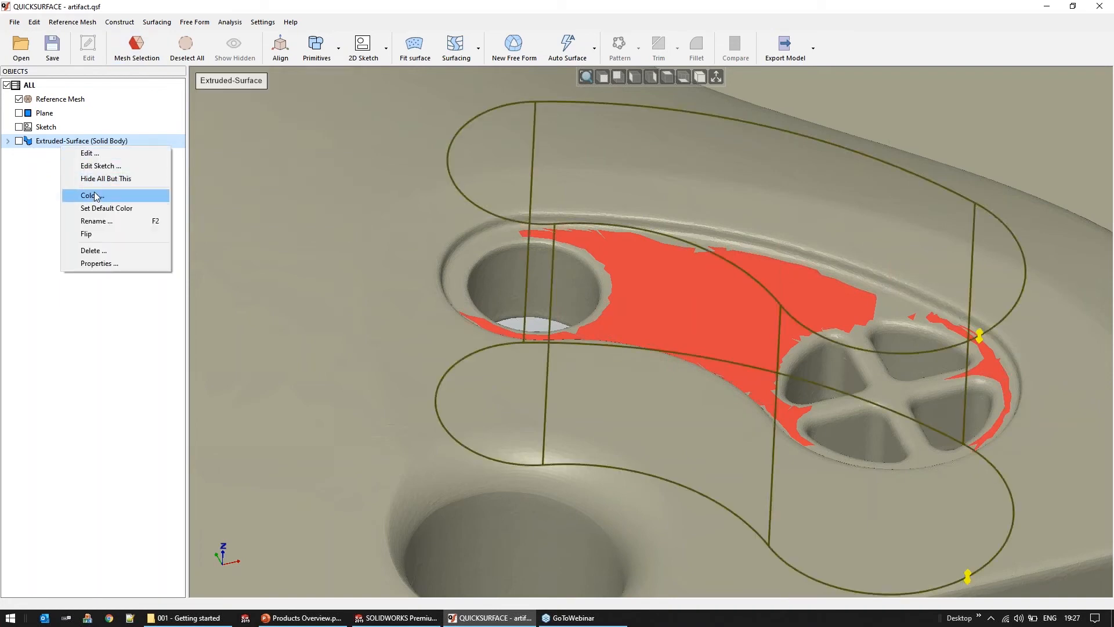
{"action": "left_click", "coordinate": [89, 153]}
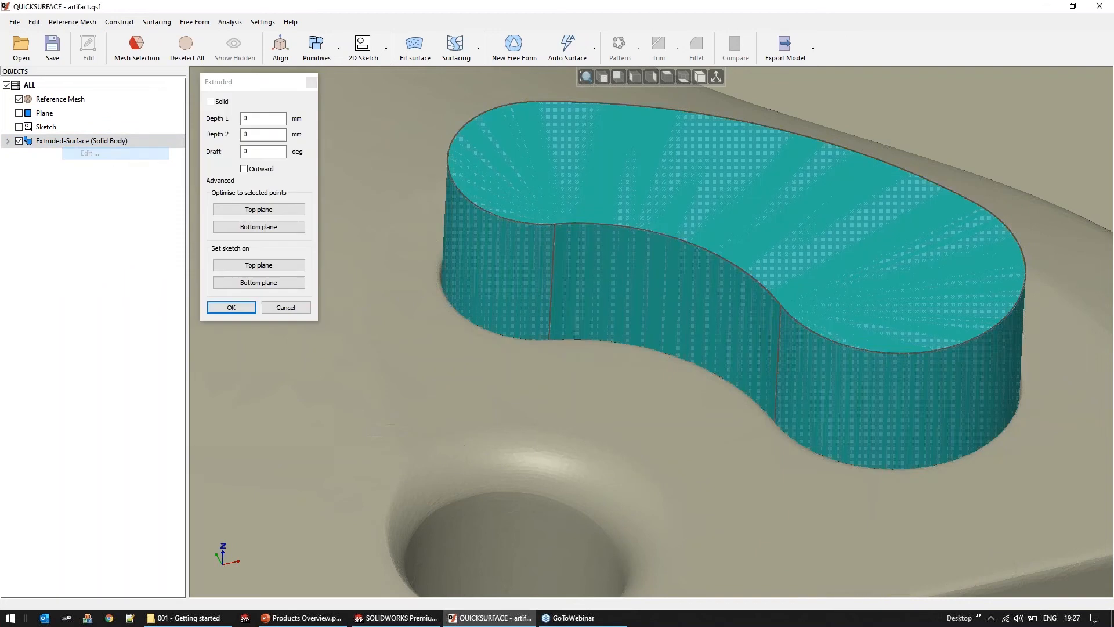
{"action": "middle_click_drag", "start_coordinate": [716, 274], "coordinate": [721, 263]}
{"action": "left_click_drag", "start_coordinate": [981, 524], "coordinate": [988, 374]}
{"action": "left_click_drag", "start_coordinate": [992, 248], "coordinate": [996, 189]}
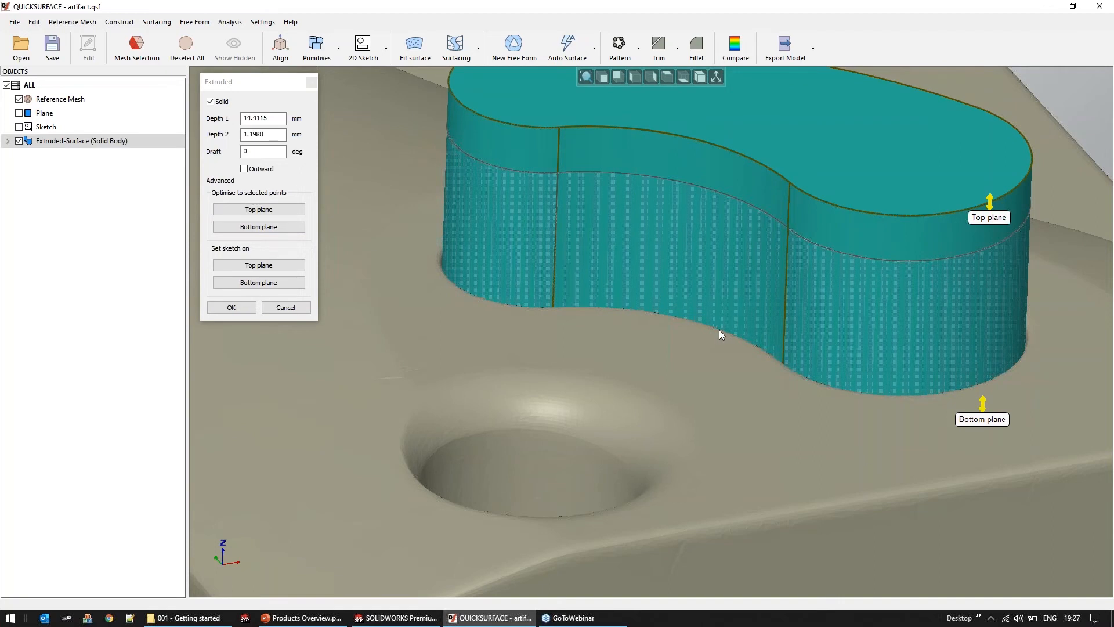
{"action": "left_click", "coordinate": [258, 227]}
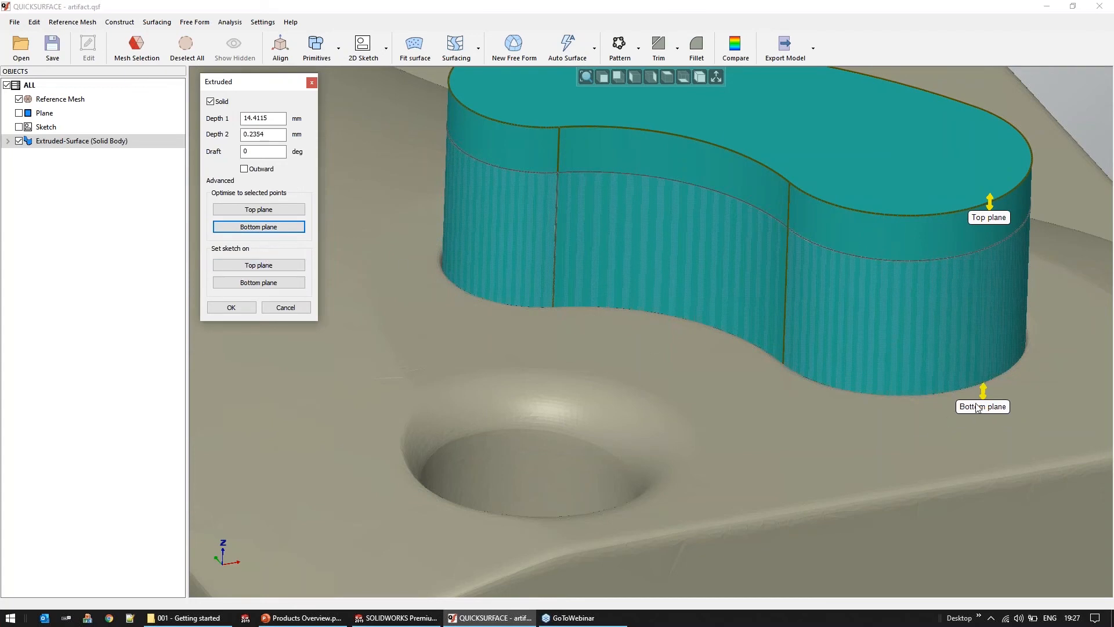
{"action": "left_click", "coordinate": [255, 308]}
Compare the extruded pocket body with the reference mesh and check the deviation on the pocket floor
{"action": "middle_click_drag", "start_coordinate": [549, 367], "coordinate": [560, 405]}
{"action": "scroll", "coordinate": [559, 405], "scroll_direction": "down", "scroll_amount": 3}
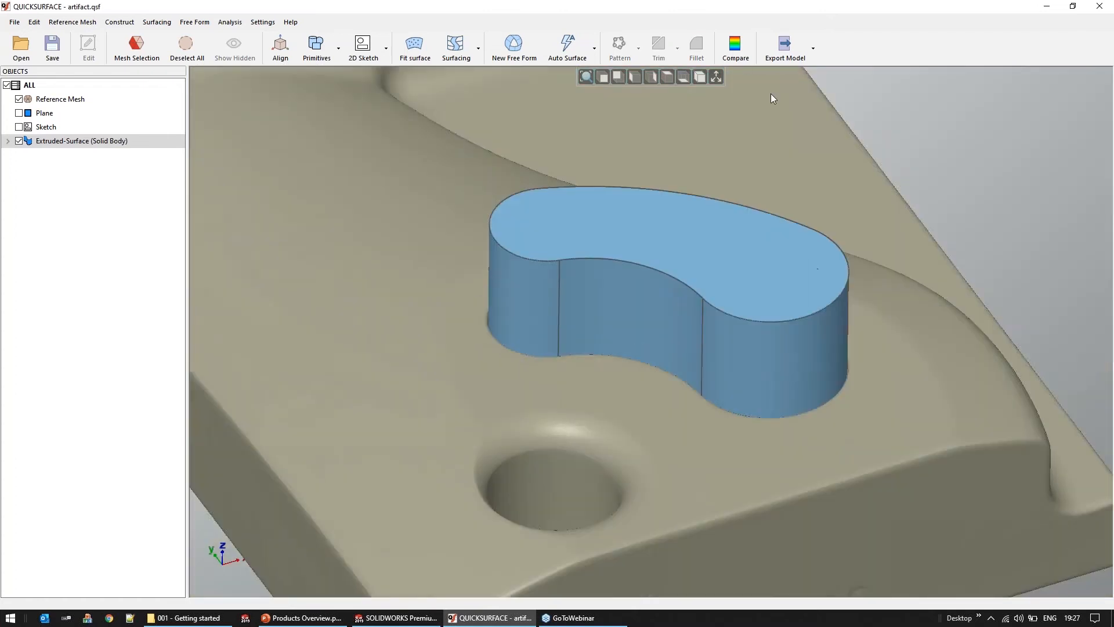
{"action": "left_click", "coordinate": [741, 58]}
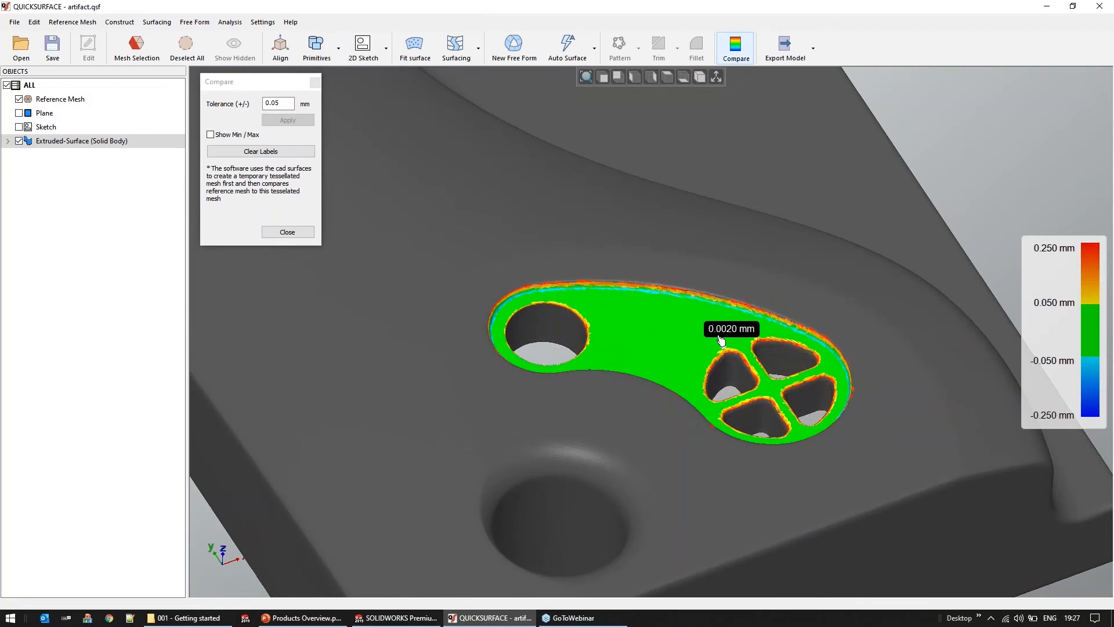
{"action": "left_click", "coordinate": [287, 231]}
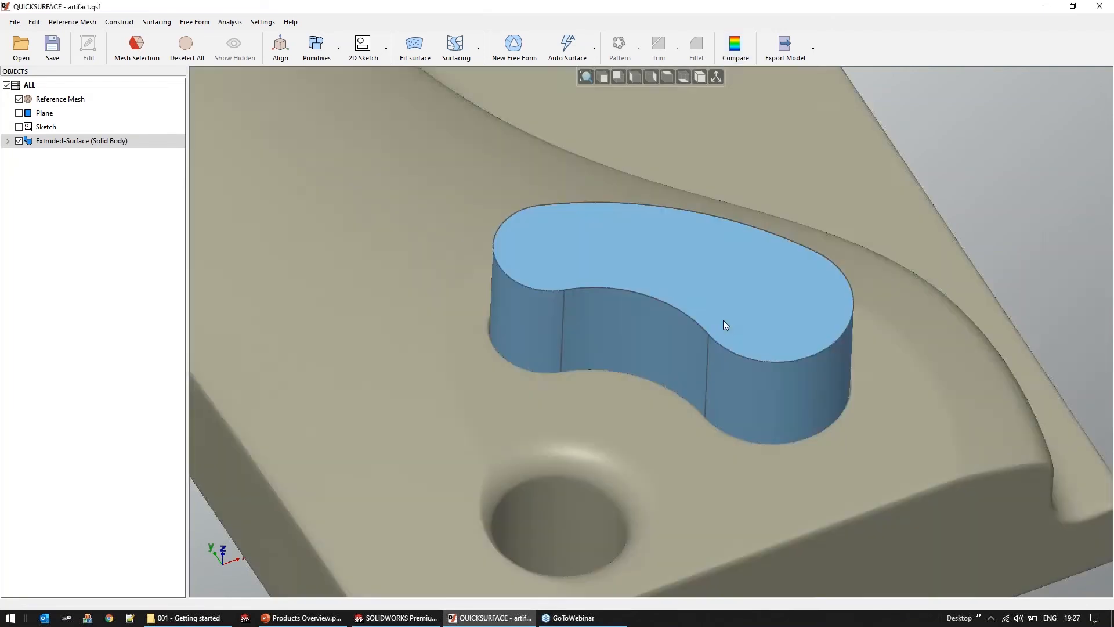
Hide the extruded pocket body and clear the mesh selection
{"action": "scroll", "coordinate": [723, 319], "scroll_direction": "down", "scroll_amount": 4}
{"action": "middle_click_drag", "start_coordinate": [605, 384], "coordinate": [601, 381]}
{"action": "scroll", "coordinate": [663, 309], "scroll_direction": "up", "scroll_amount": 4}
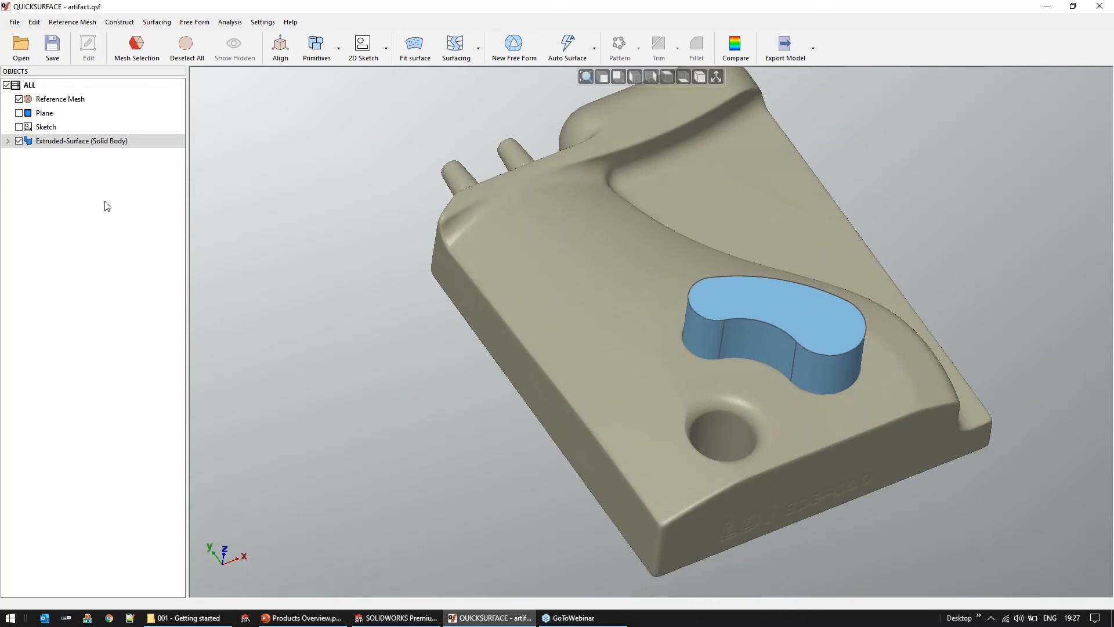
{"action": "left_click", "coordinate": [19, 141]}
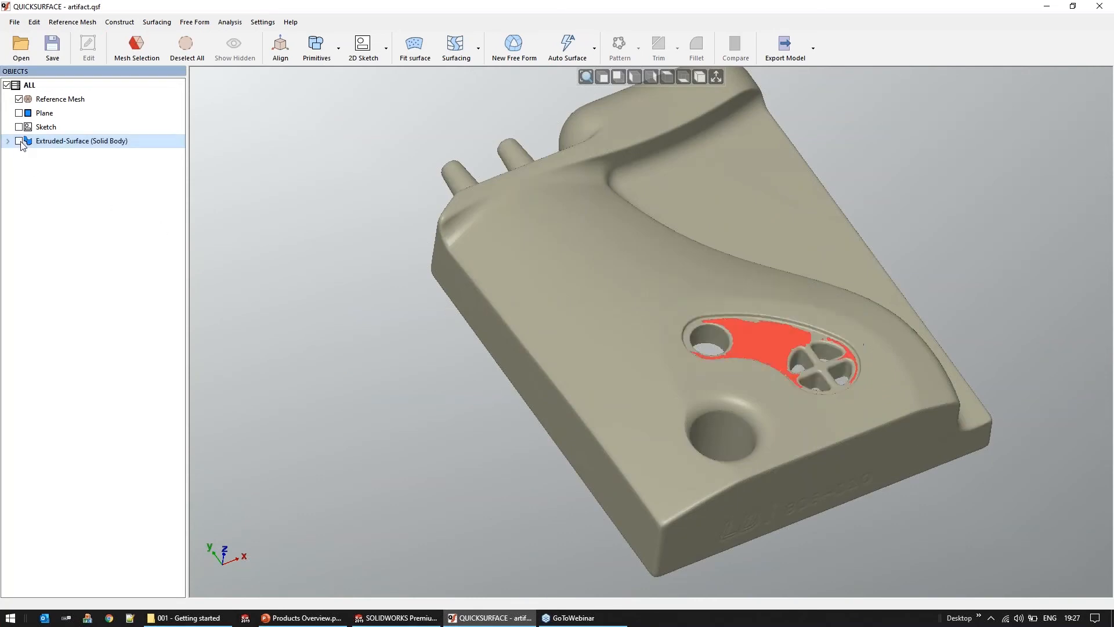
{"action": "left_click", "coordinate": [187, 46]}
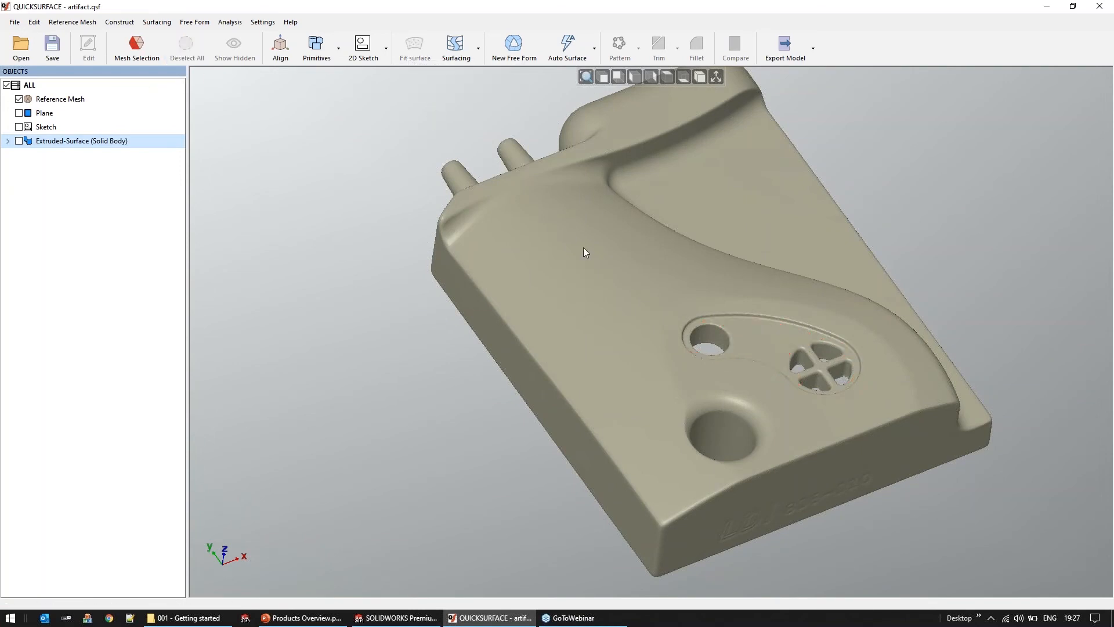
Select the artifact's large curved upper face with the Magic Wand, reducing its sensitivity to 1.44 degrees to exclude the area around the pocket
{"action": "left_click", "coordinate": [137, 47]}
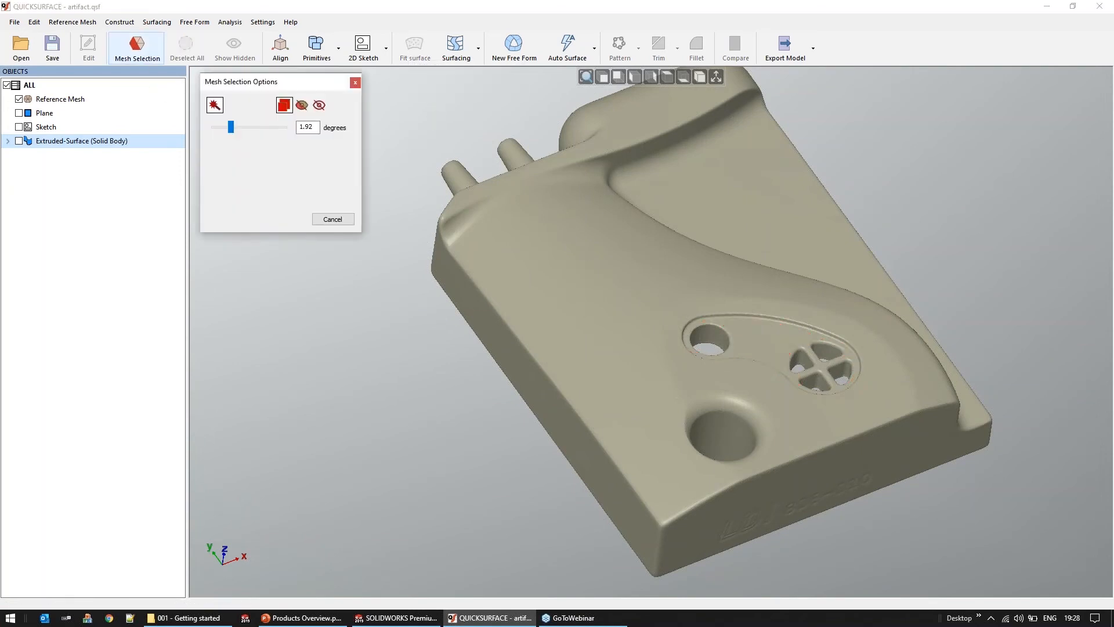
{"action": "left_click", "coordinate": [562, 302]}
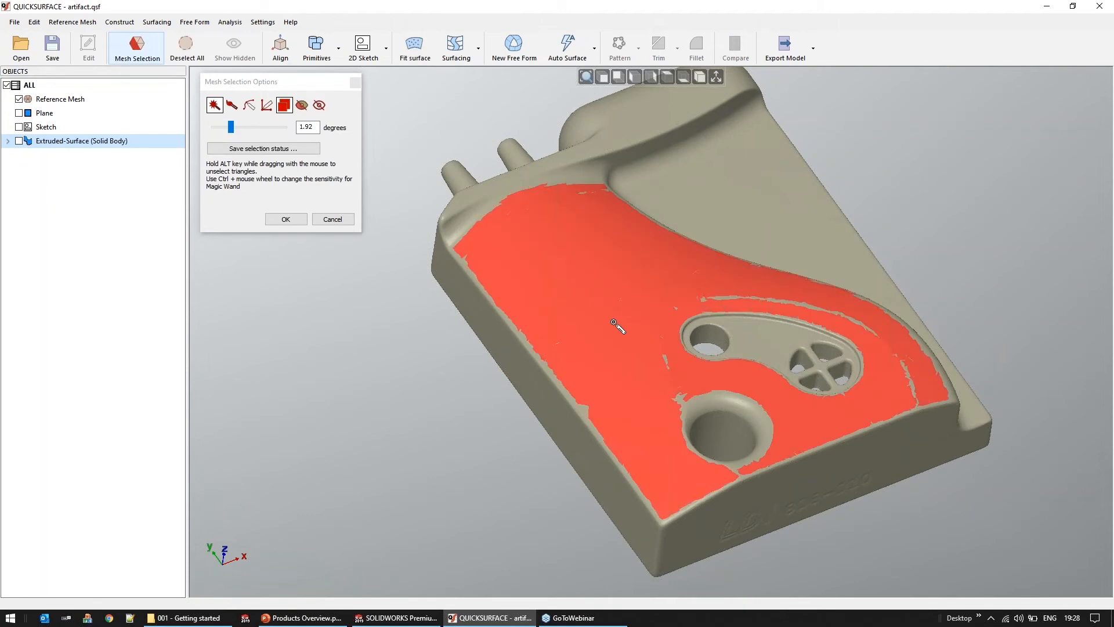
{"action": "right_click_drag", "start_coordinate": [614, 323], "coordinate": [573, 344]}
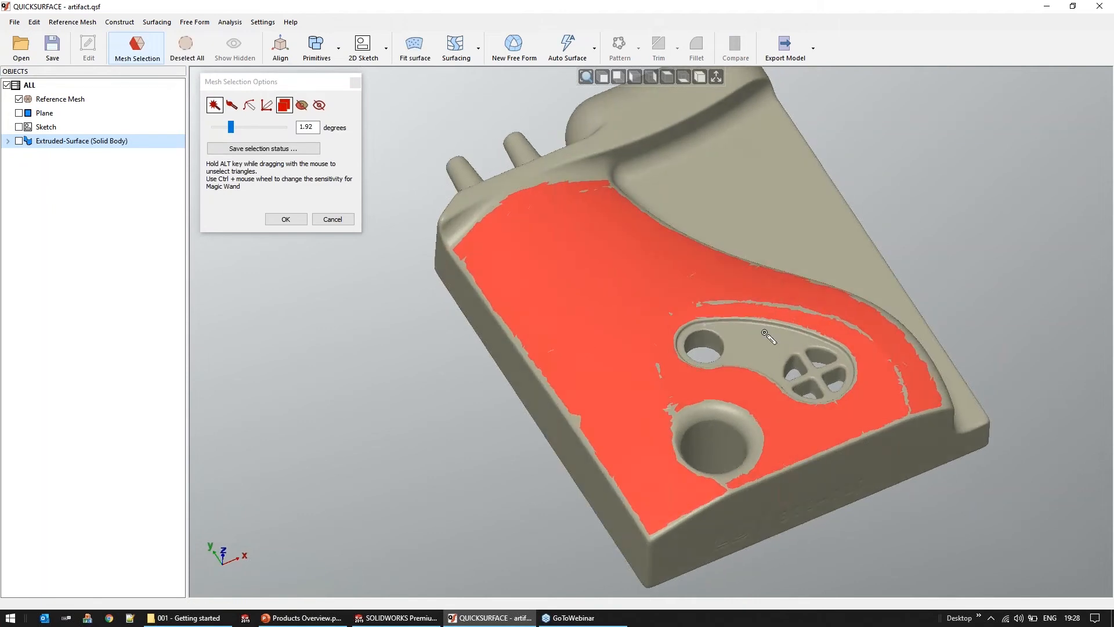
{"action": "scroll", "coordinate": [769, 337], "scroll_direction": "up", "scroll_amount": 2}
{"action": "right_click_drag", "start_coordinate": [499, 351], "coordinate": [491, 360]}
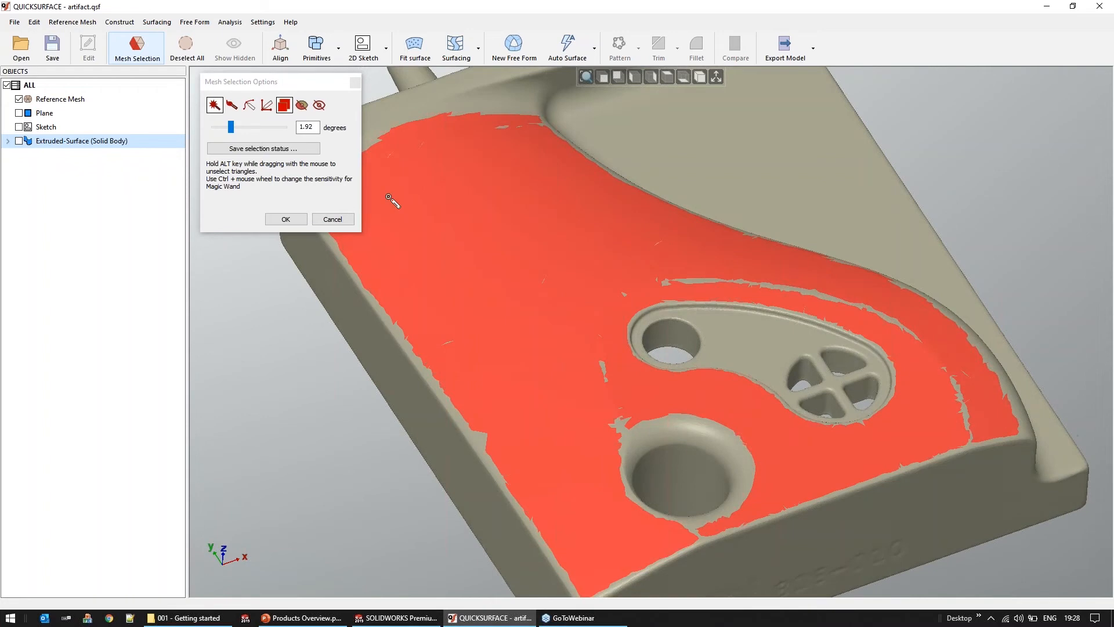
{"action": "left_click_drag", "start_coordinate": [231, 129], "coordinate": [227, 128]}
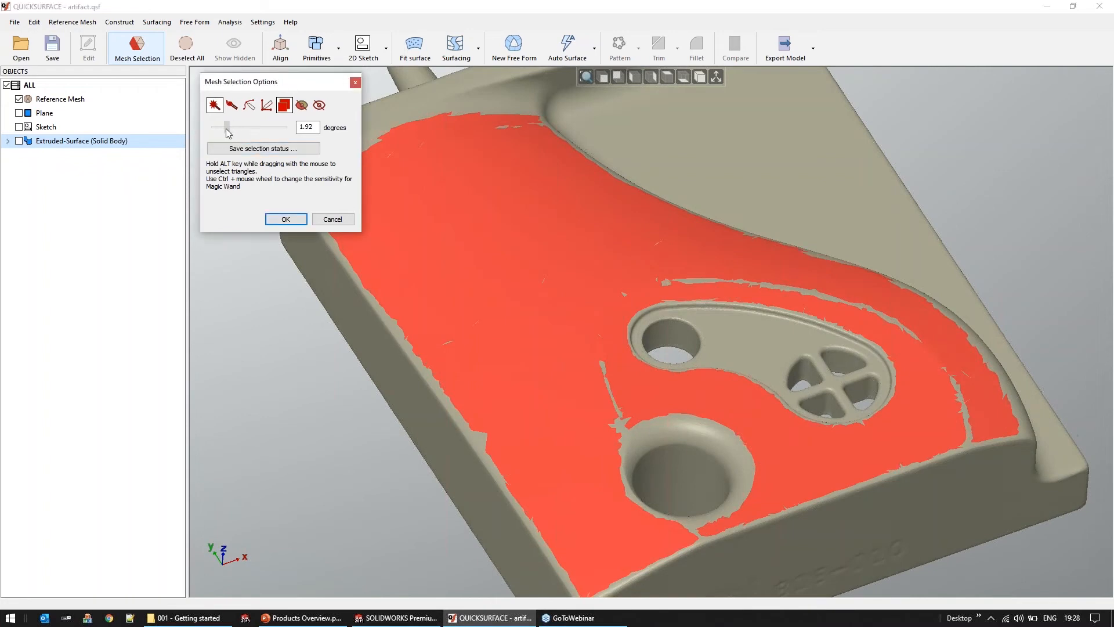
Brush the missing mesh at the upper face's corner near the two pins into the selection
{"action": "right_click_drag", "start_coordinate": [838, 465], "coordinate": [752, 434]}
{"action": "right_click_drag", "start_coordinate": [730, 383], "coordinate": [732, 293]}
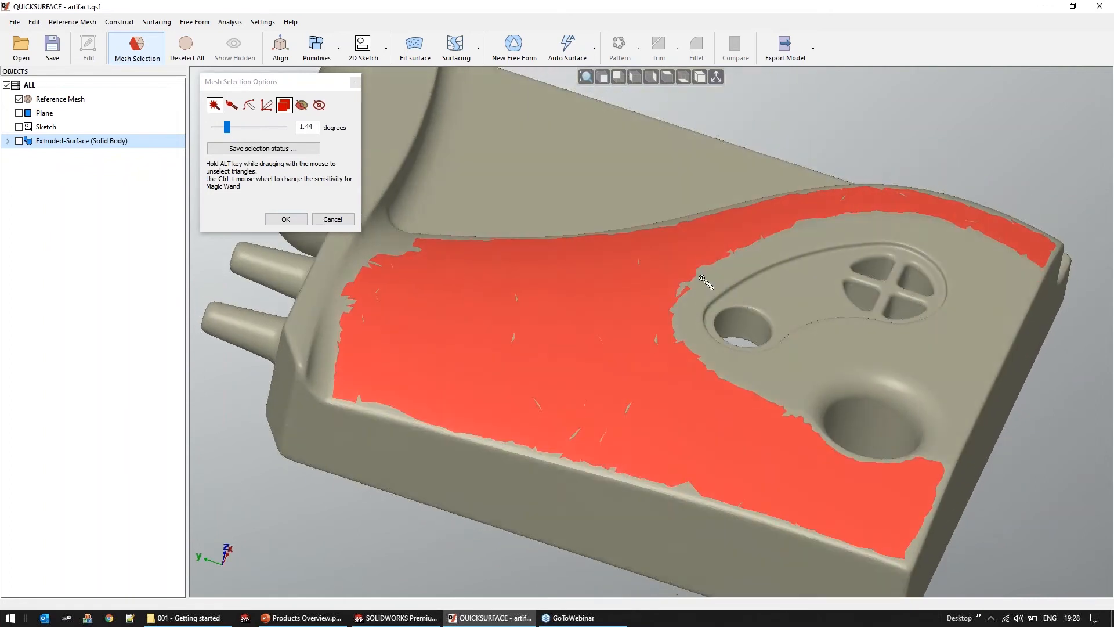
{"action": "scroll", "coordinate": [701, 280], "scroll_direction": "up", "scroll_amount": 3}
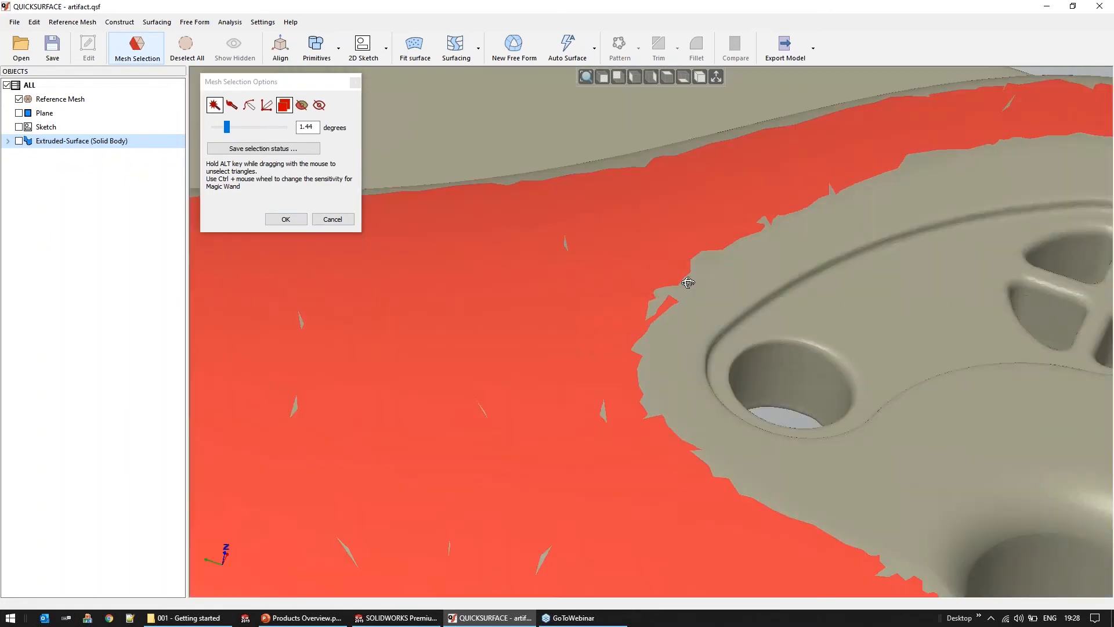
{"action": "scroll", "coordinate": [689, 283], "scroll_direction": "down", "scroll_amount": 6}
{"action": "mouse_move", "coordinate": [564, 356]}
{"action": "right_mouse_down"}
{"action": "mouse_move", "coordinate": [625, 284]}
{"action": "mouse_move", "coordinate": [635, 291]}
{"action": "mouse_move", "coordinate": [587, 442]}
{"action": "mouse_move", "coordinate": [593, 423]}
{"action": "right_mouse_up"}
{"action": "left_click", "coordinate": [231, 104]}
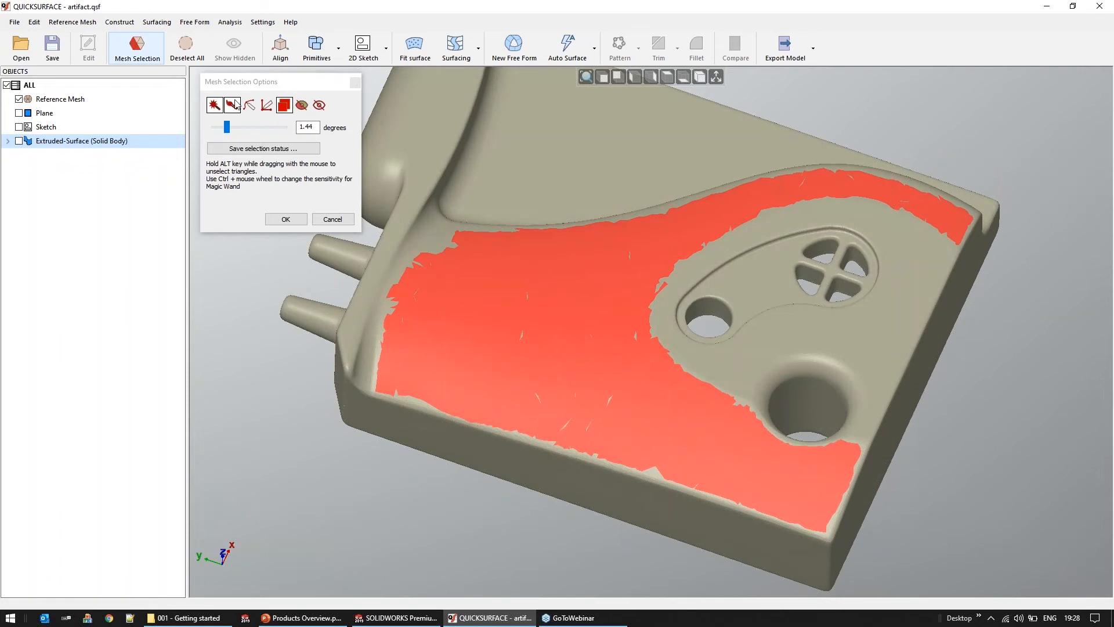
{"action": "mouse_move", "coordinate": [467, 243]}
{"action": "left_mouse_down"}
{"action": "mouse_move", "coordinate": [445, 238]}
{"action": "mouse_move", "coordinate": [423, 262]}
{"action": "mouse_move", "coordinate": [441, 272]}
{"action": "left_mouse_up"}
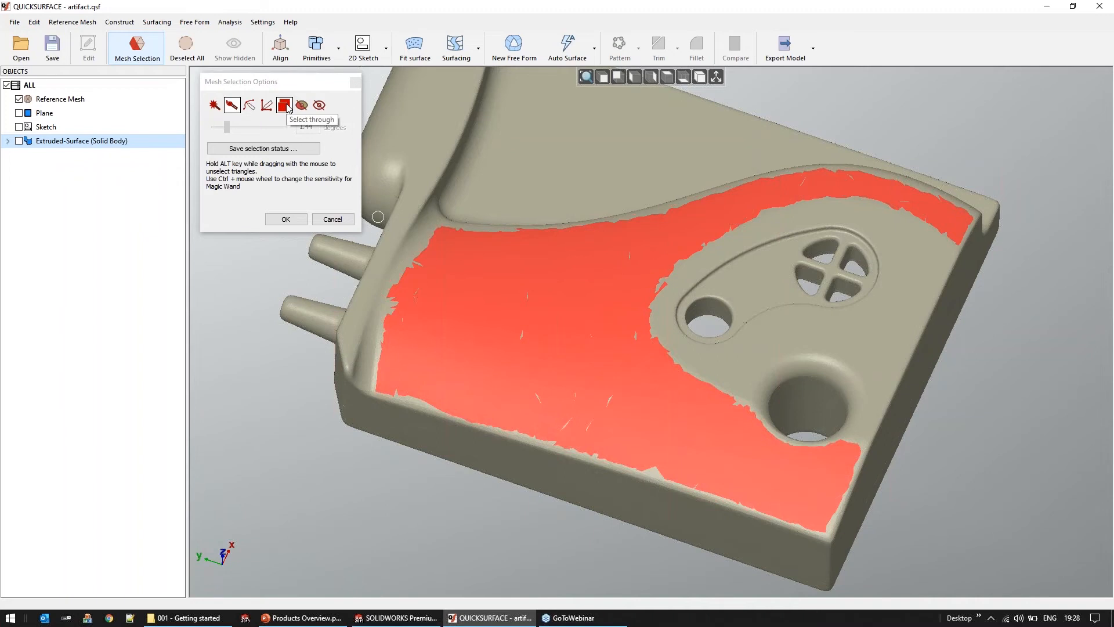
Turn off Select through for the brush and accept the upper face's mesh selection
{"action": "mouse_move", "coordinate": [649, 297]}
{"action": "middle_mouse_down"}
{"action": "mouse_move", "coordinate": [938, 249]}
{"action": "mouse_move", "coordinate": [1052, 172]}
{"action": "middle_mouse_up"}
{"action": "middle_click_drag", "start_coordinate": [669, 256], "coordinate": [843, 124]}
{"action": "mouse_move", "coordinate": [793, 111]}
{"action": "left_mouse_down"}
{"action": "mouse_move", "coordinate": [728, 102]}
{"action": "mouse_move", "coordinate": [722, 145]}
{"action": "mouse_move", "coordinate": [801, 177]}
{"action": "left_mouse_up"}
{"action": "mouse_move", "coordinate": [406, 288]}
{"action": "middle_mouse_down"}
{"action": "mouse_move", "coordinate": [383, 308]}
{"action": "mouse_move", "coordinate": [627, 350]}
{"action": "mouse_move", "coordinate": [674, 329]}
{"action": "middle_mouse_up"}
{"action": "scroll", "coordinate": [674, 329], "scroll_direction": "up", "scroll_amount": 4}
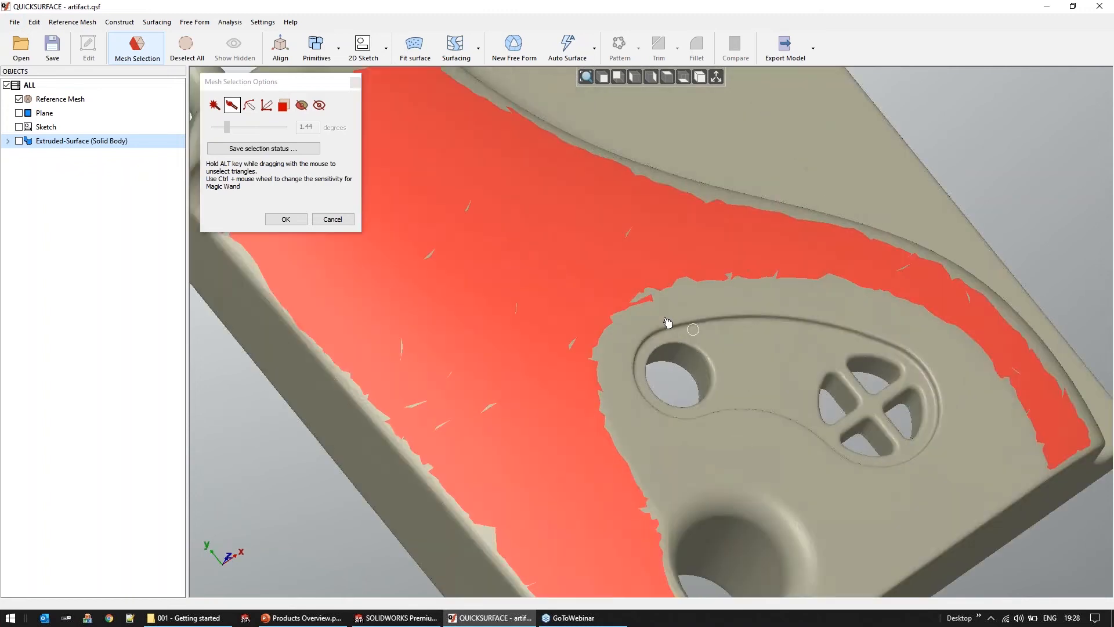
{"action": "scroll", "coordinate": [593, 276], "scroll_direction": "down", "scroll_amount": 5}
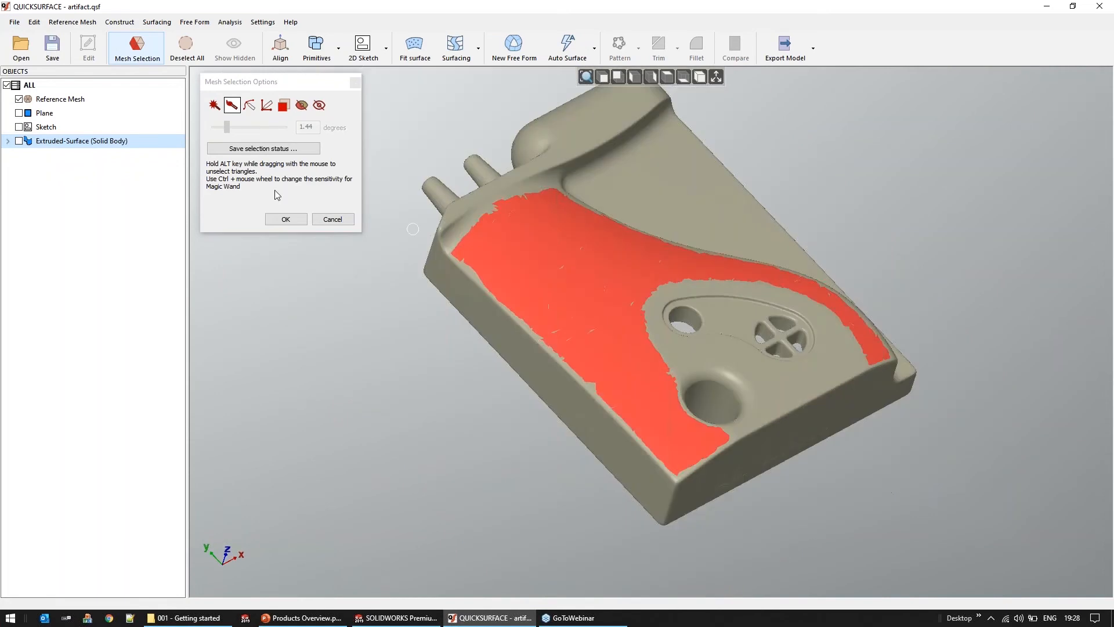
{"action": "left_click", "coordinate": [293, 219]}
Fit a surface to the selected mesh with U 10, V 10 and 40% expansion, inspecting it in shaded and toleranced display
{"action": "middle_click_drag", "start_coordinate": [530, 294], "coordinate": [507, 293]}
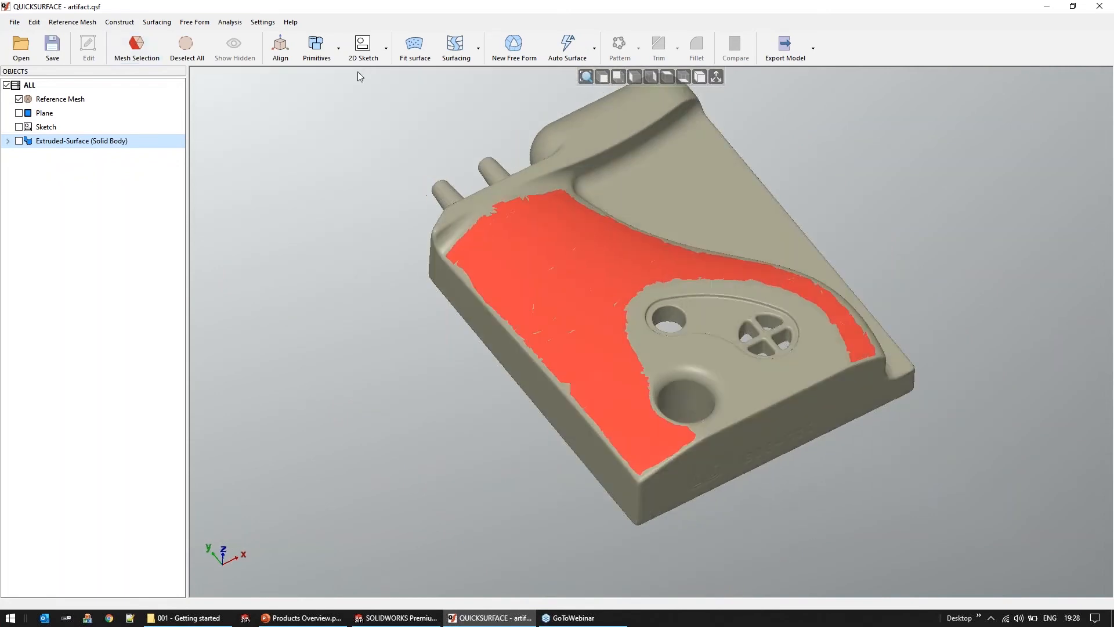
{"action": "left_click", "coordinate": [414, 48]}
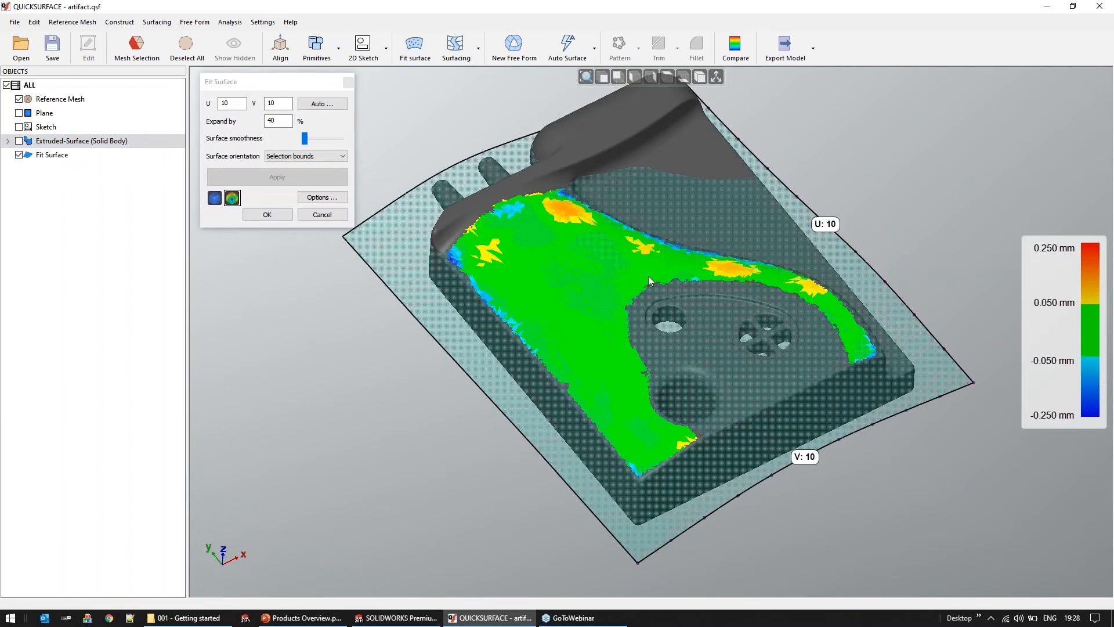
{"action": "left_click", "coordinate": [214, 199]}
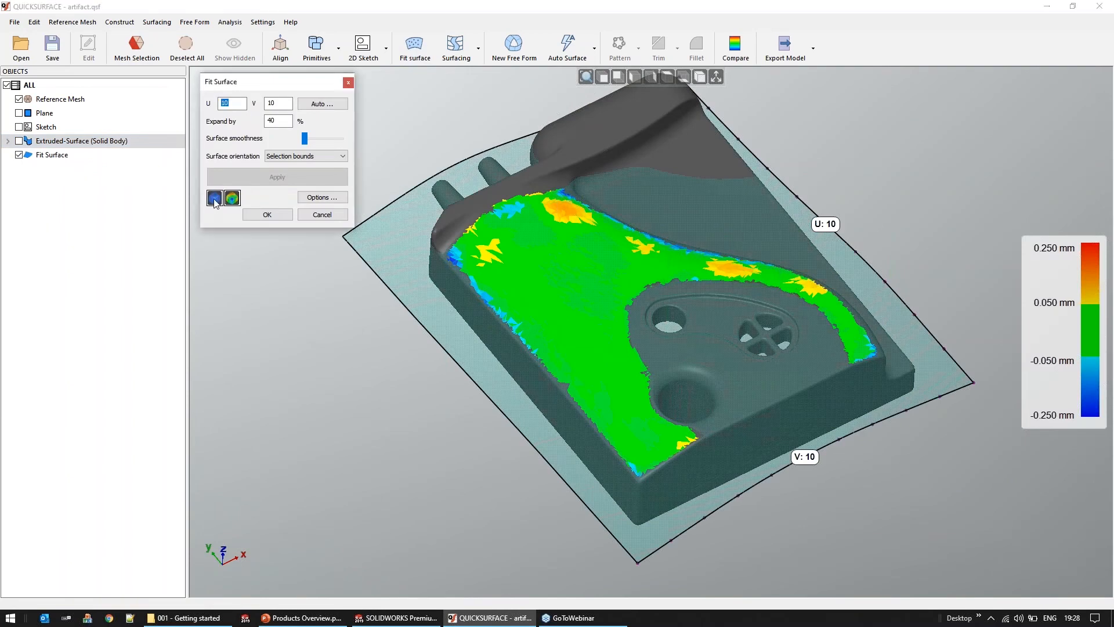
{"action": "middle_click_drag", "start_coordinate": [526, 359], "coordinate": [527, 267]}
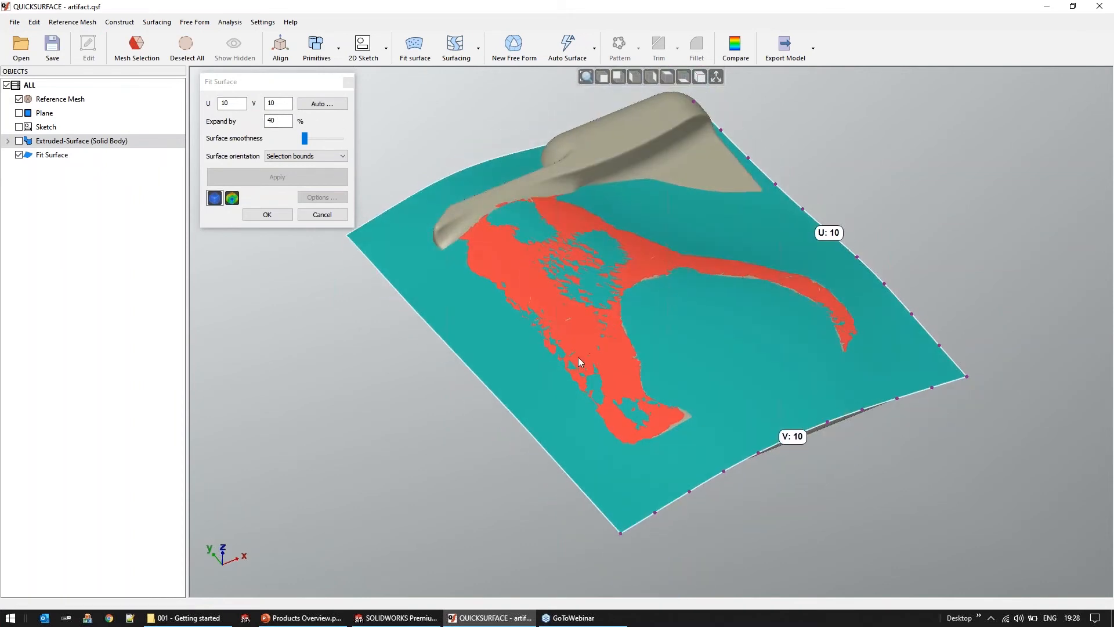
{"action": "middle_click_drag", "start_coordinate": [541, 367], "coordinate": [662, 290]}
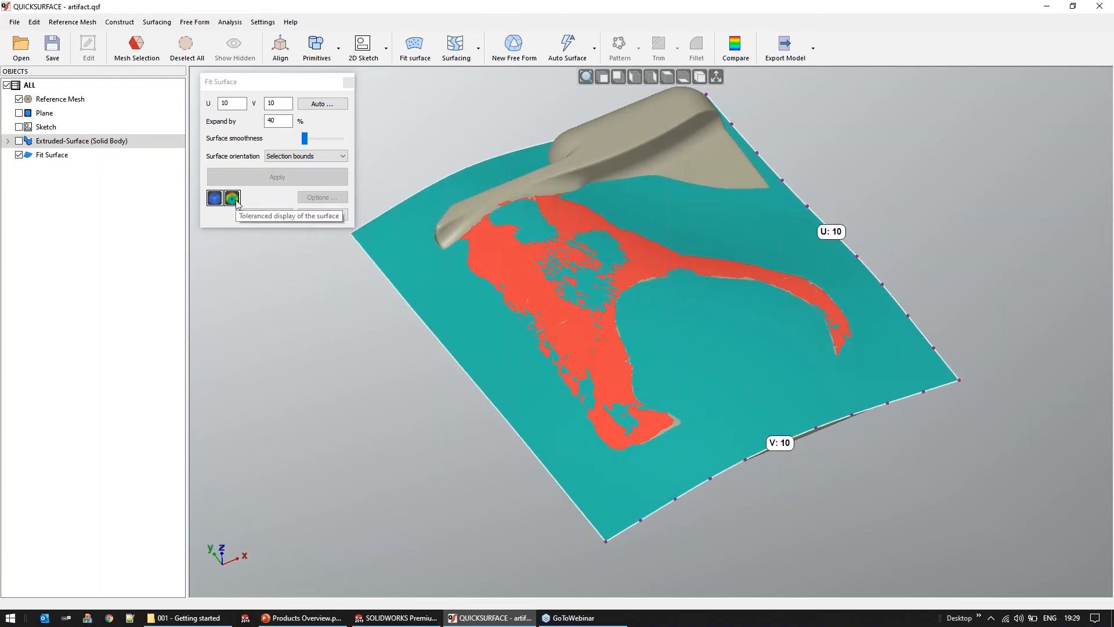
{"action": "left_click", "coordinate": [232, 199]}
{"action": "mouse_move", "coordinate": [723, 503]}
{"action": "middle_mouse_down"}
{"action": "mouse_move", "coordinate": [616, 511]}
{"action": "mouse_move", "coordinate": [682, 238]}
{"action": "mouse_move", "coordinate": [713, 297]}
{"action": "mouse_move", "coordinate": [699, 264]}
{"action": "middle_mouse_up"}
Try a higher surface smoothness on the fitted surface, inspect it shaded, and return the smoothness to its minimum
{"action": "left_click_drag", "start_coordinate": [305, 138], "coordinate": [319, 139]}
{"action": "left_click", "coordinate": [253, 181]}
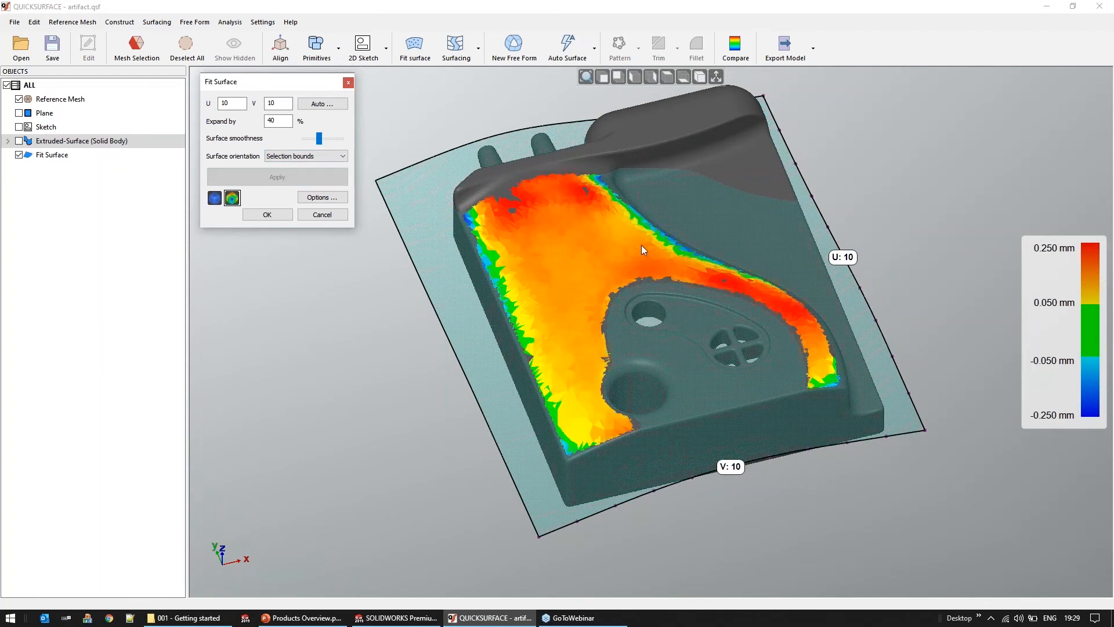
{"action": "left_click", "coordinate": [214, 198]}
{"action": "middle_click_drag", "start_coordinate": [600, 334], "coordinate": [601, 338]}
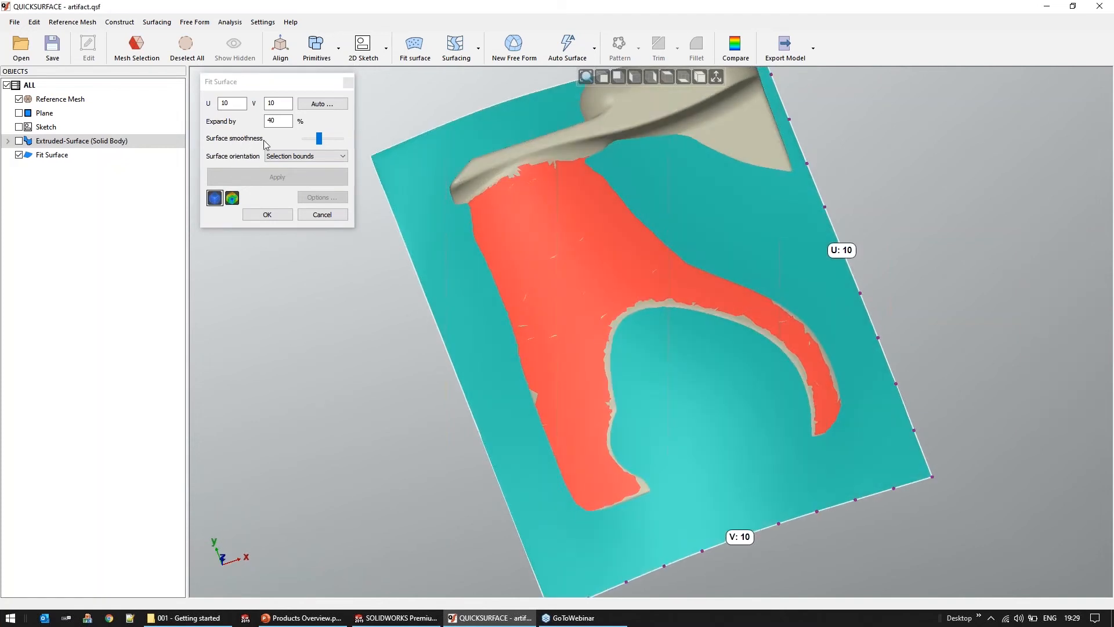
{"action": "left_click_drag", "start_coordinate": [318, 140], "coordinate": [305, 140]}
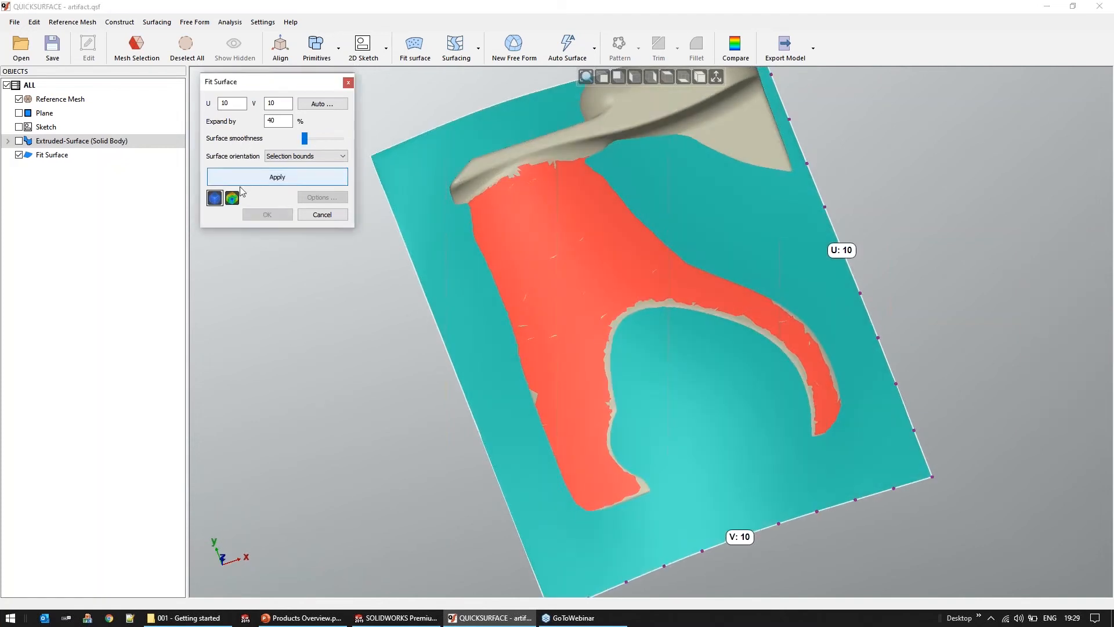
{"action": "left_click", "coordinate": [271, 184]}
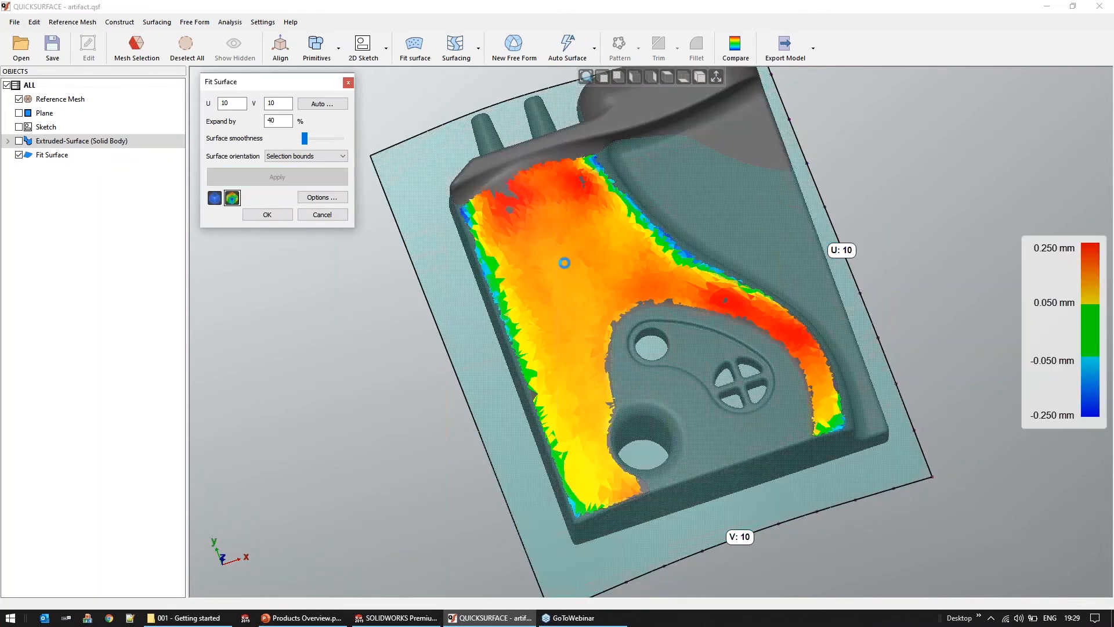
Set the fitted surface's orientation to Axis aligned
{"action": "middle_click_drag", "start_coordinate": [450, 309], "coordinate": [480, 235]}
{"action": "scroll", "coordinate": [626, 225], "scroll_direction": "down", "scroll_amount": 2}
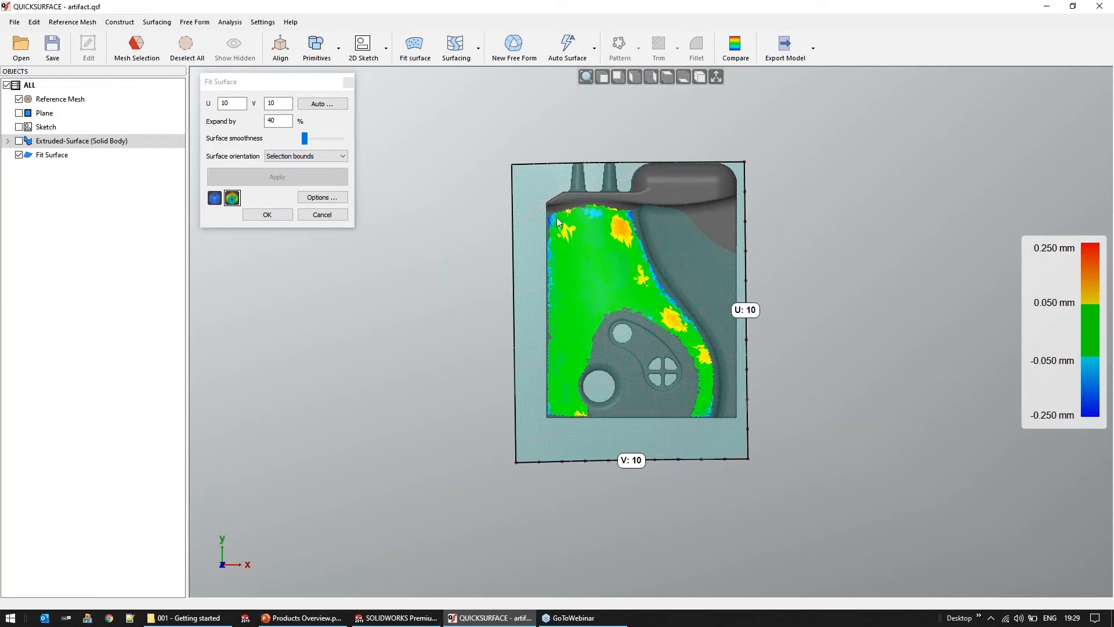
{"action": "left_click", "coordinate": [310, 158]}
{"action": "left_click", "coordinate": [297, 175]}
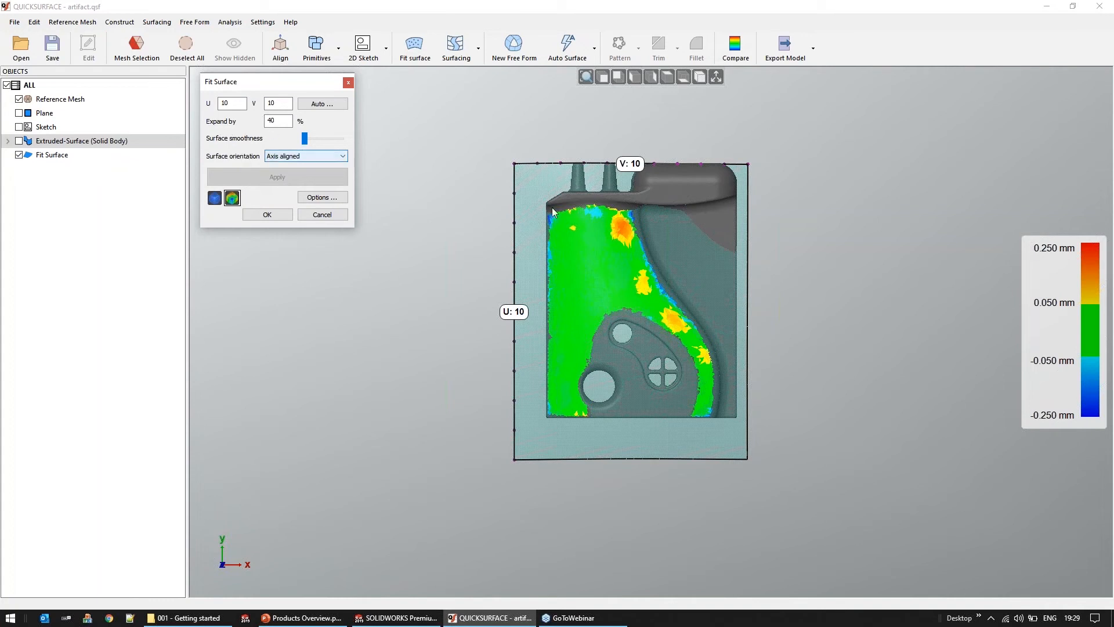
Run the automatic search for the fitted surface's best U and V with a target tolerance of 0.050 mm
{"action": "middle_click_drag", "start_coordinate": [458, 293], "coordinate": [597, 284]}
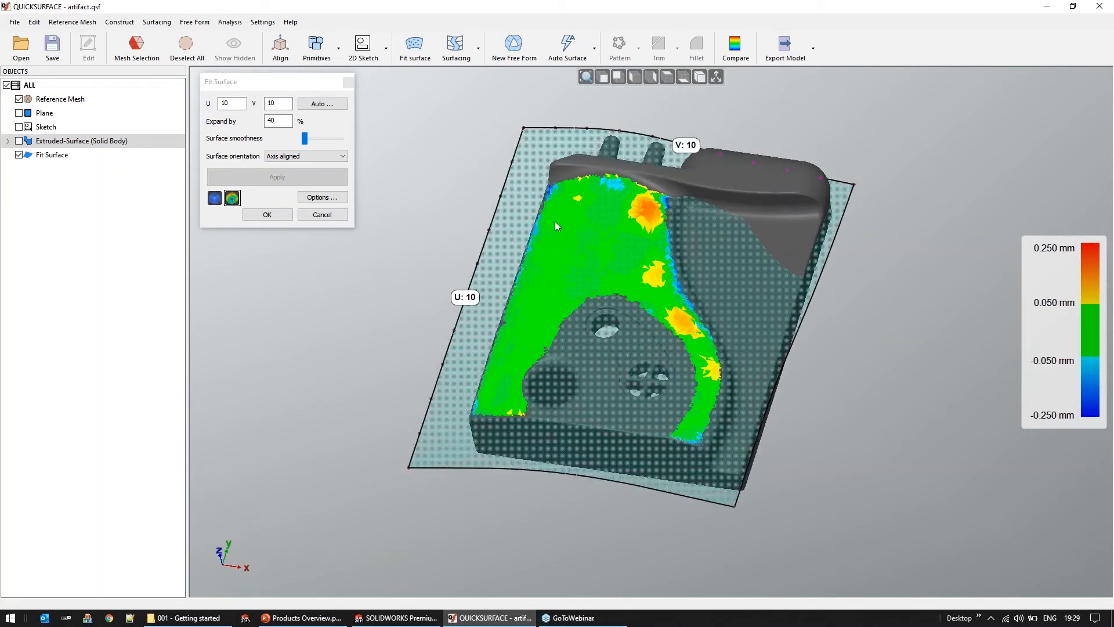
{"action": "left_click", "coordinate": [323, 104]}
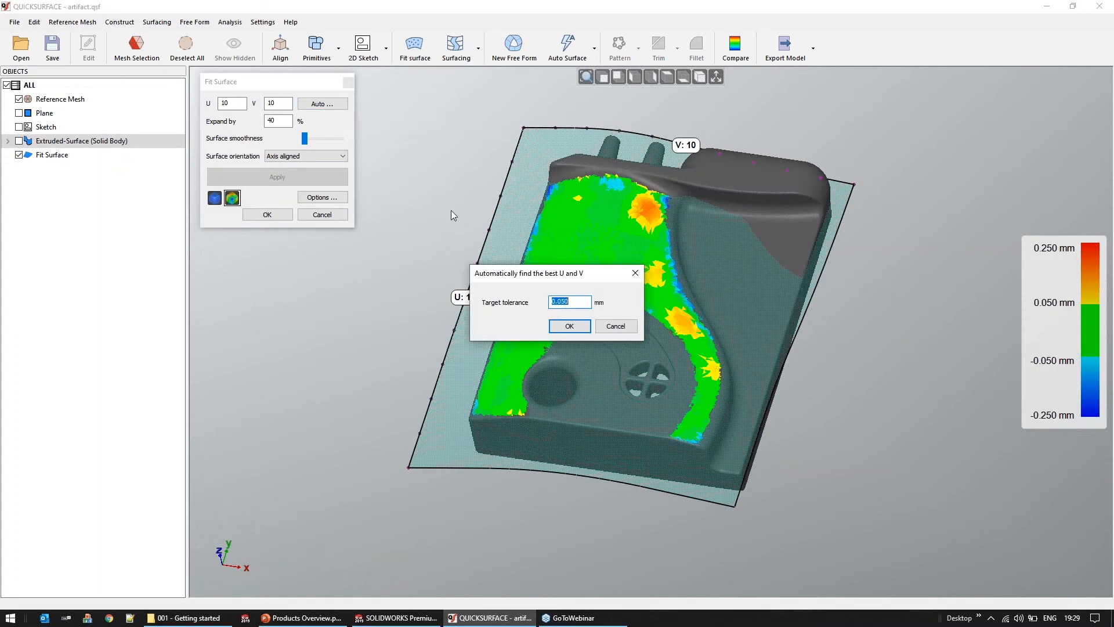
{"action": "left_click", "coordinate": [569, 305]}
{"action": "left_click_drag", "start_coordinate": [562, 302], "coordinate": [573, 303]}
{"action": "type", "text": "01"}
{"action": "left_click_drag", "start_coordinate": [561, 303], "coordinate": [579, 303]}
{"action": "type", "text": "5"}
{"action": "left_click", "coordinate": [571, 326]}
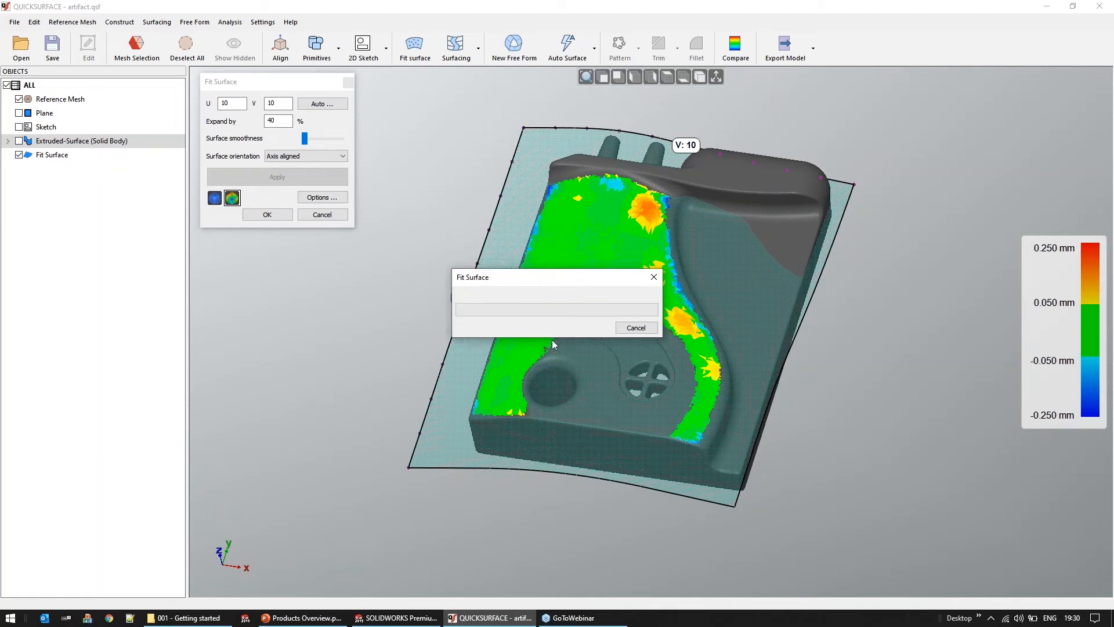
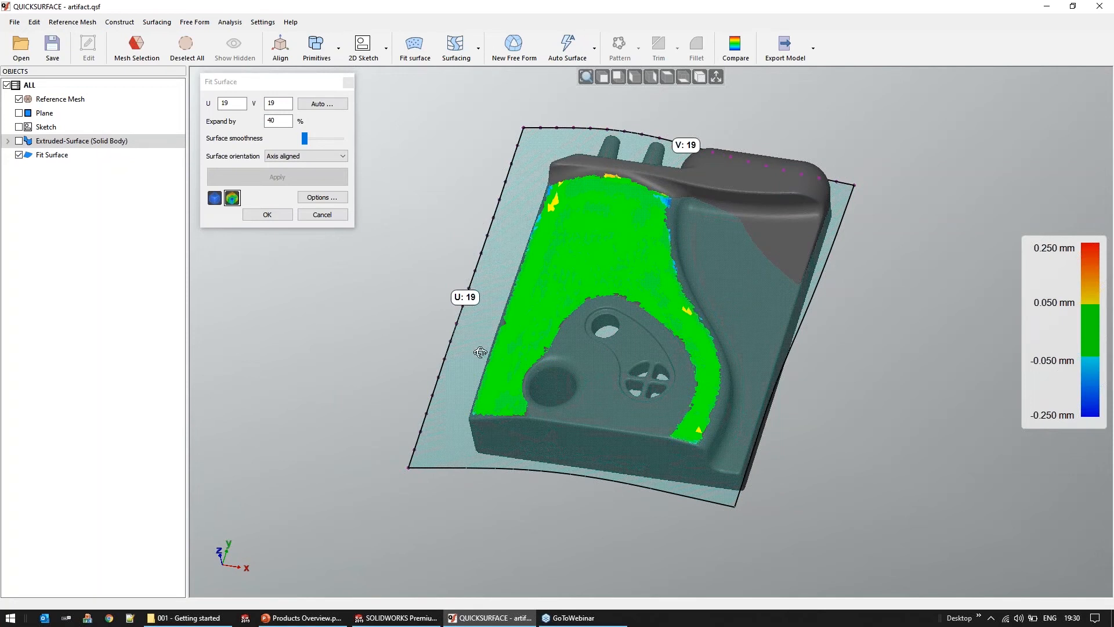
Raise the fitted surface's smoothness, apply the change, inspect the deviation map and accept the surface
{"action": "right_click_drag", "start_coordinate": [481, 353], "coordinate": [485, 297]}
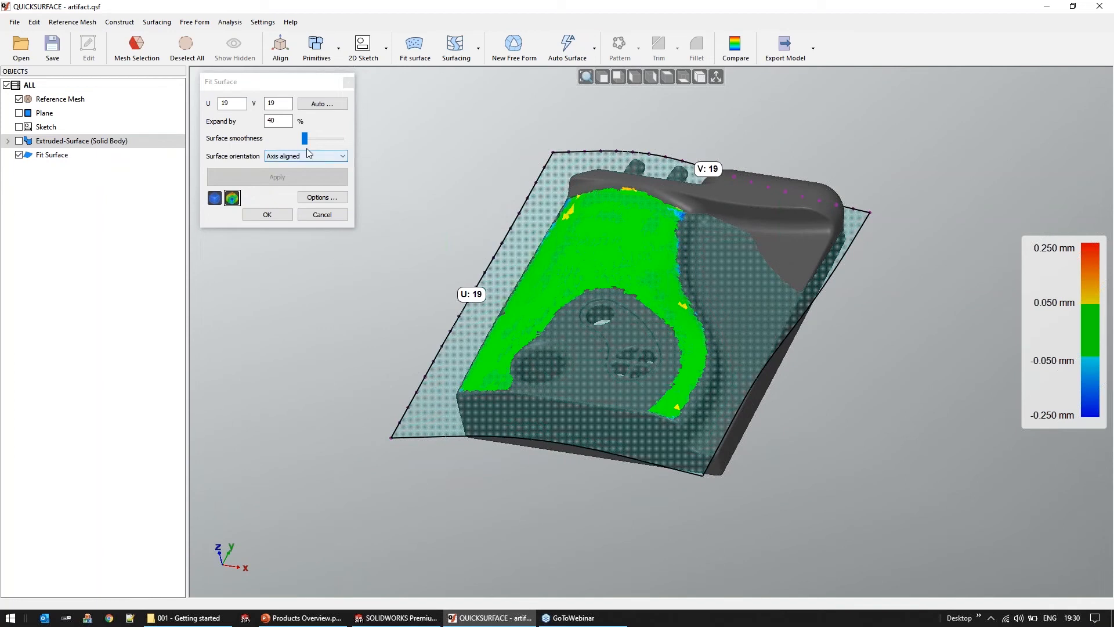
{"action": "left_click_drag", "start_coordinate": [304, 139], "coordinate": [317, 139]}
{"action": "left_click", "coordinate": [295, 178]}
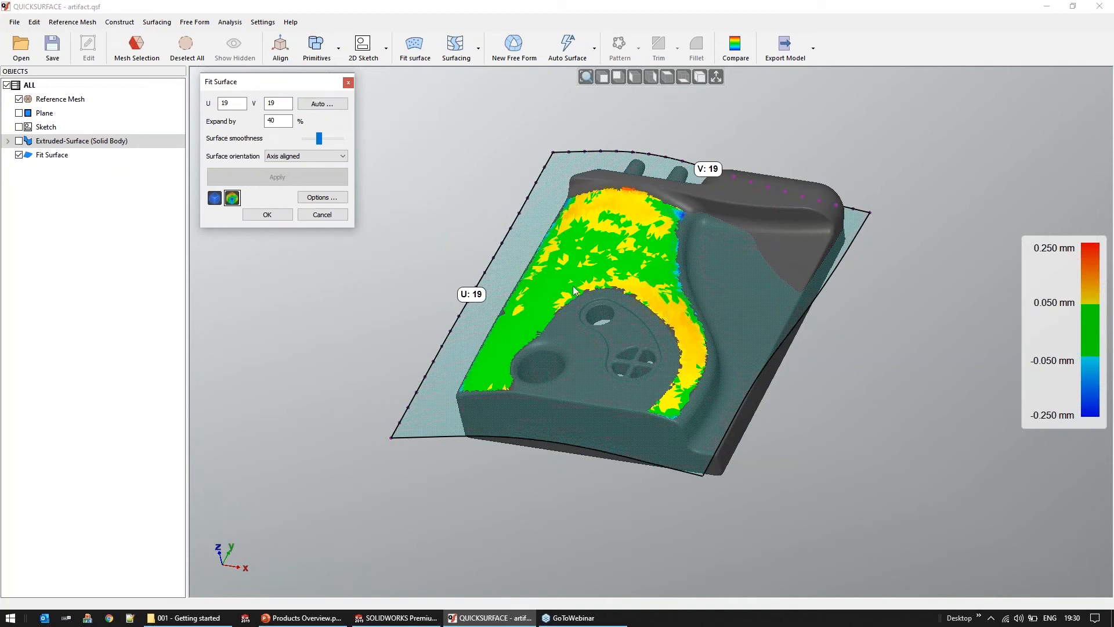
{"action": "middle_click_drag", "start_coordinate": [557, 288], "coordinate": [557, 274]}
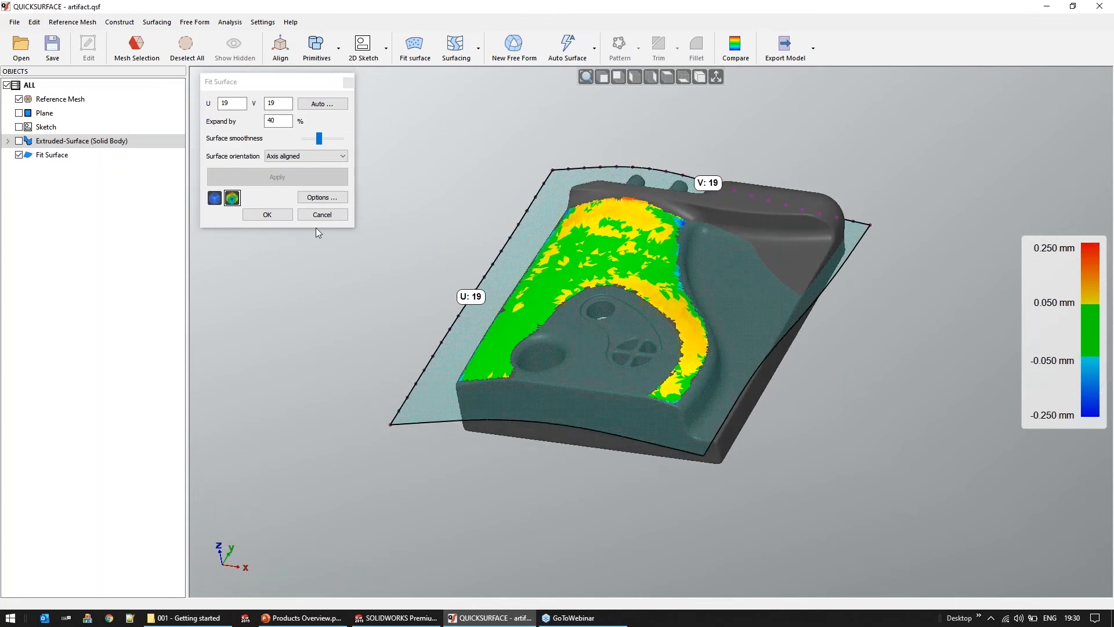
{"action": "left_click", "coordinate": [268, 215]}
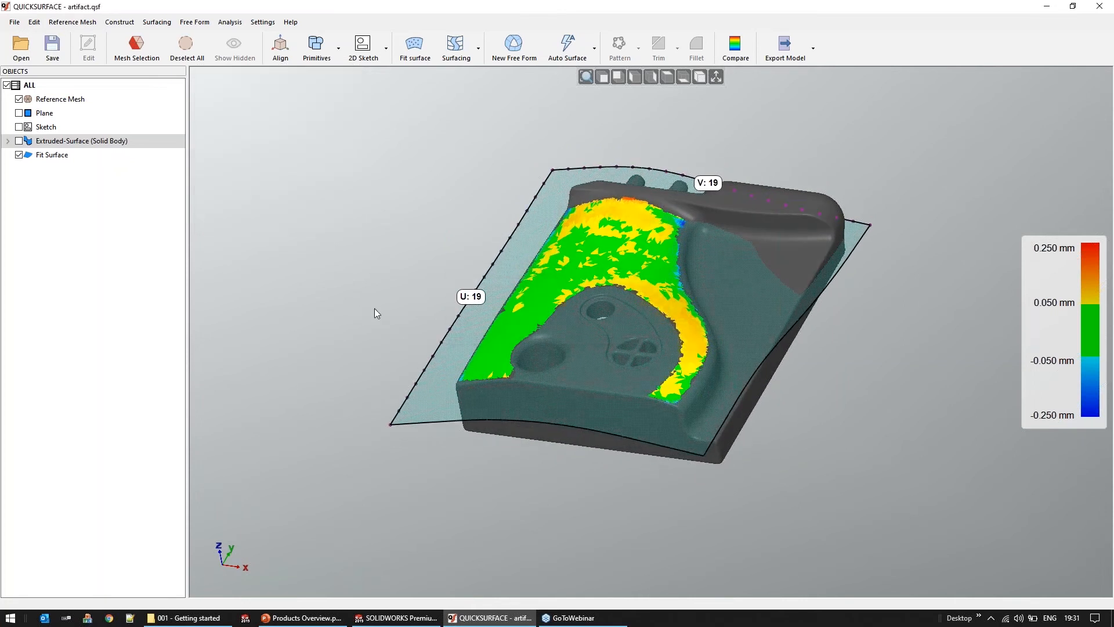
Show the extruded pocket body and trim it with the fitted surface, removing the patch inside the pocket outline
{"action": "middle_click_drag", "start_coordinate": [438, 379], "coordinate": [435, 377]}
{"action": "left_click", "coordinate": [19, 140]}
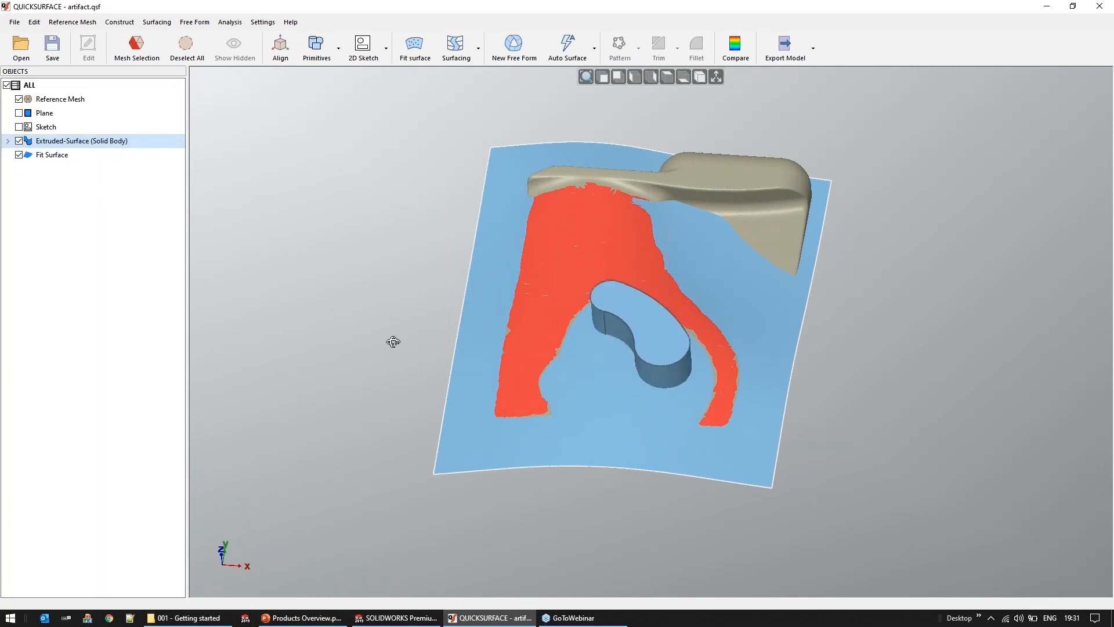
{"action": "middle_click_drag", "start_coordinate": [393, 341], "coordinate": [391, 333]}
{"action": "scroll", "coordinate": [836, 355], "scroll_direction": "down", "scroll_amount": 3}
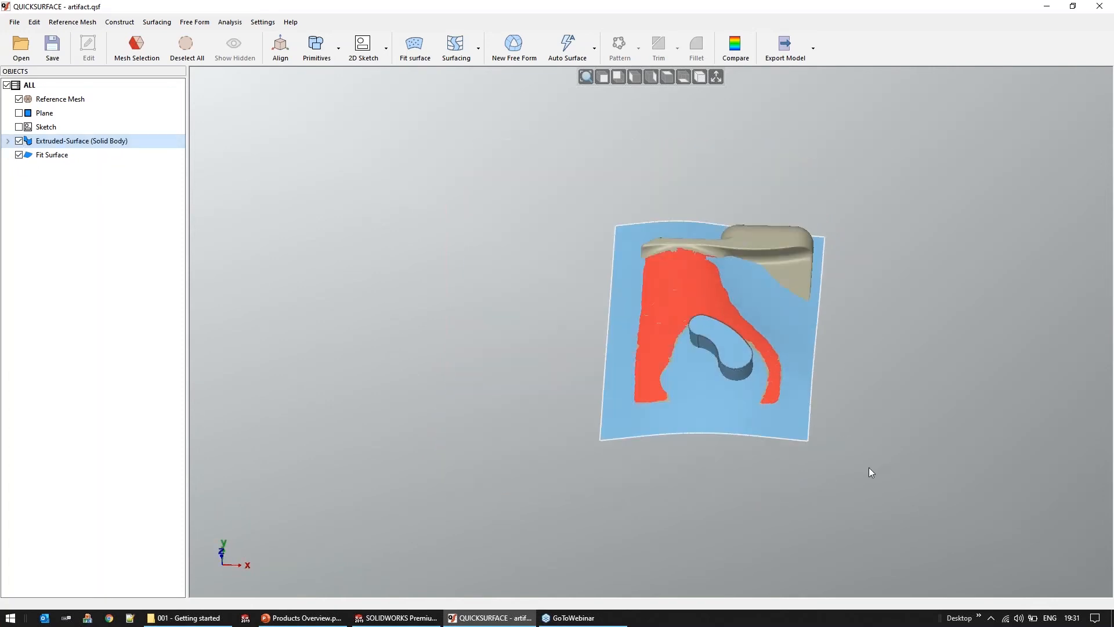
{"action": "left_click_drag", "start_coordinate": [860, 473], "coordinate": [581, 196]}
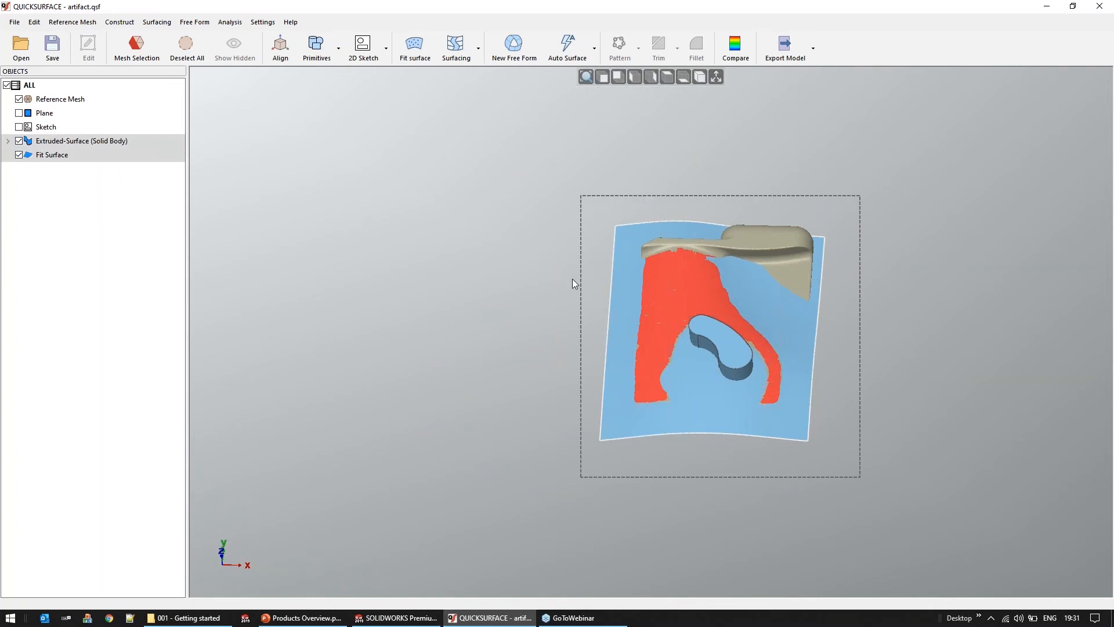
{"action": "left_click", "coordinate": [606, 176]}
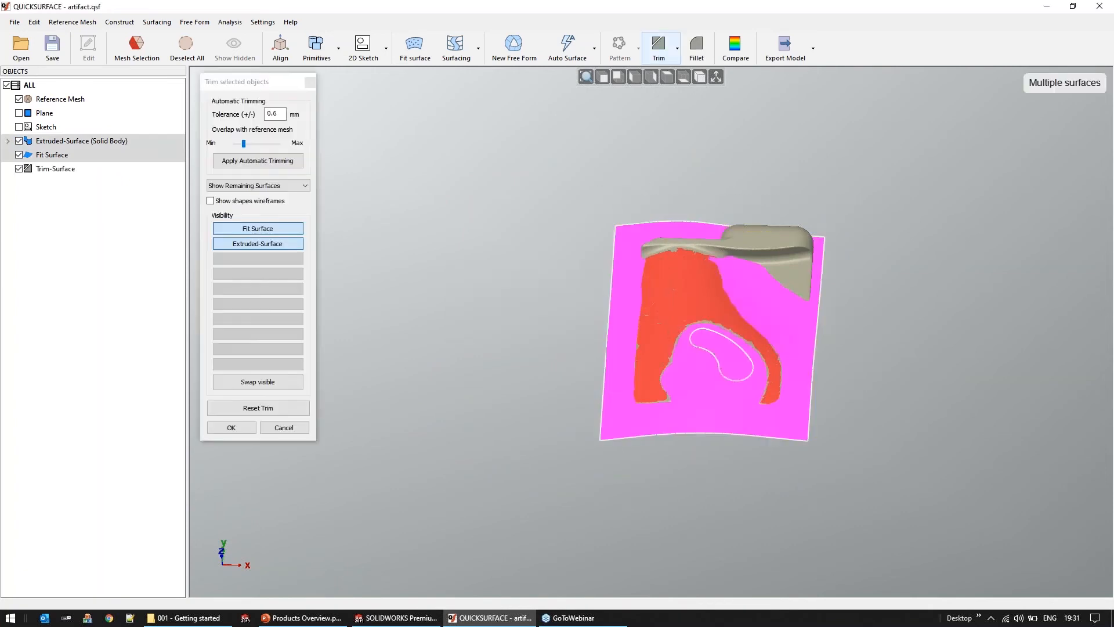
{"action": "scroll", "coordinate": [732, 365], "scroll_direction": "up", "scroll_amount": 3}
{"action": "left_click", "coordinate": [716, 364]}
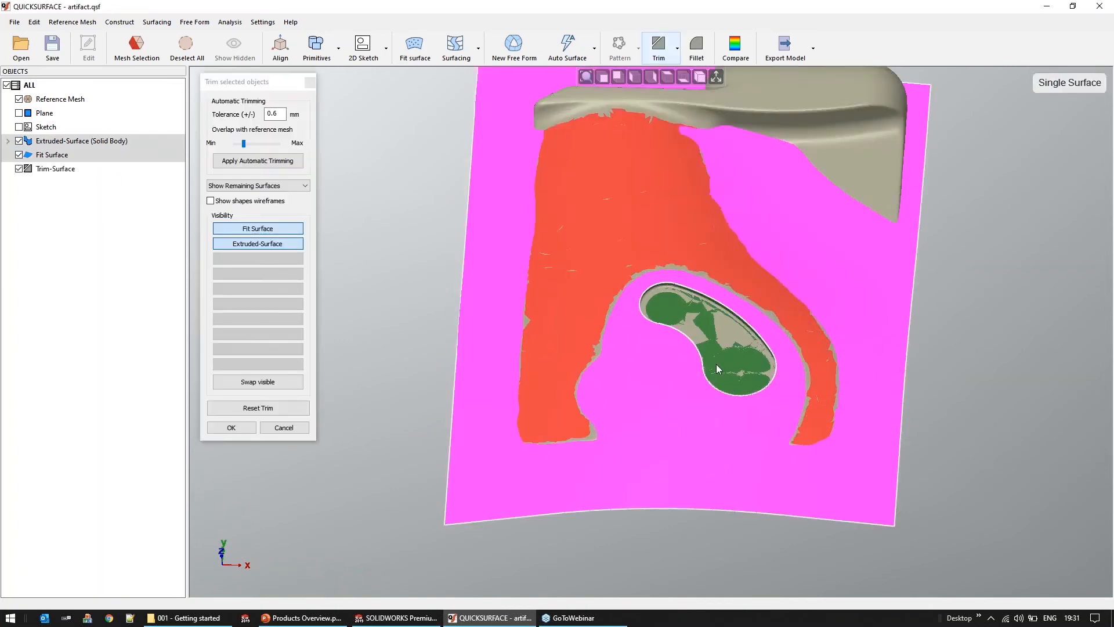
{"action": "left_click", "coordinate": [231, 428]}
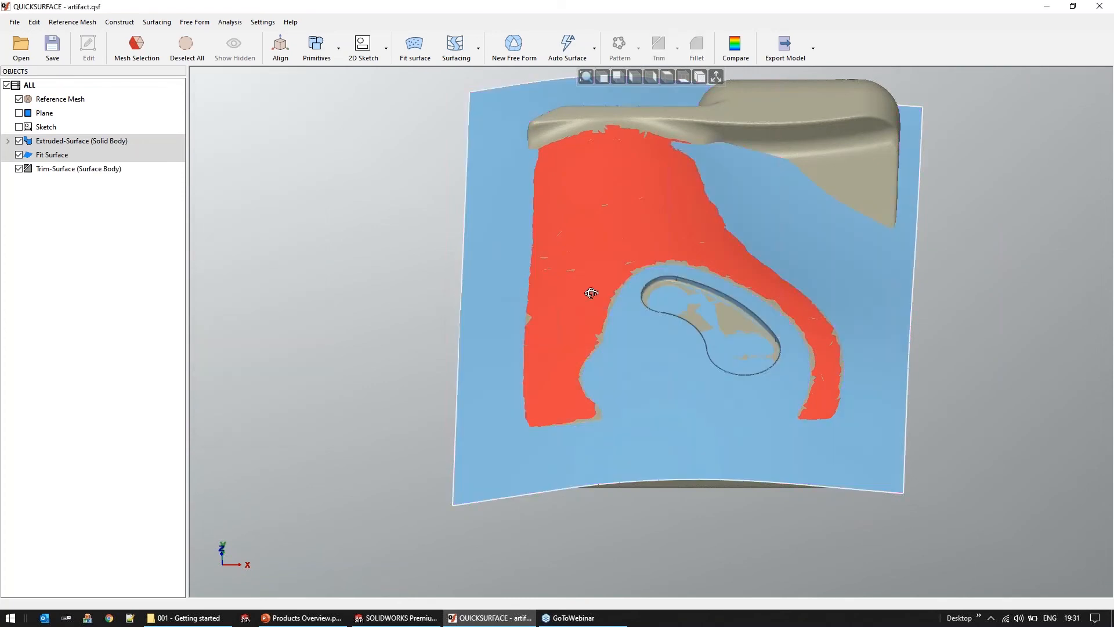
Compare the trimmed model with the reference mesh and probe the deviation near the far edge of the curved face
{"action": "middle_click_drag", "start_coordinate": [597, 327], "coordinate": [604, 345]}
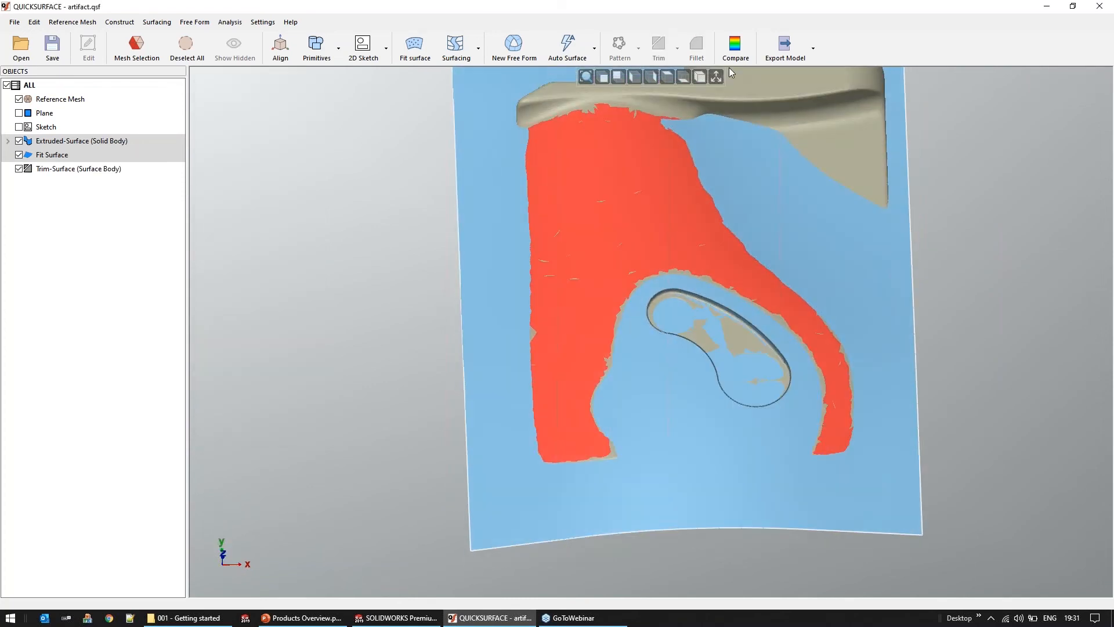
{"action": "left_click", "coordinate": [735, 47]}
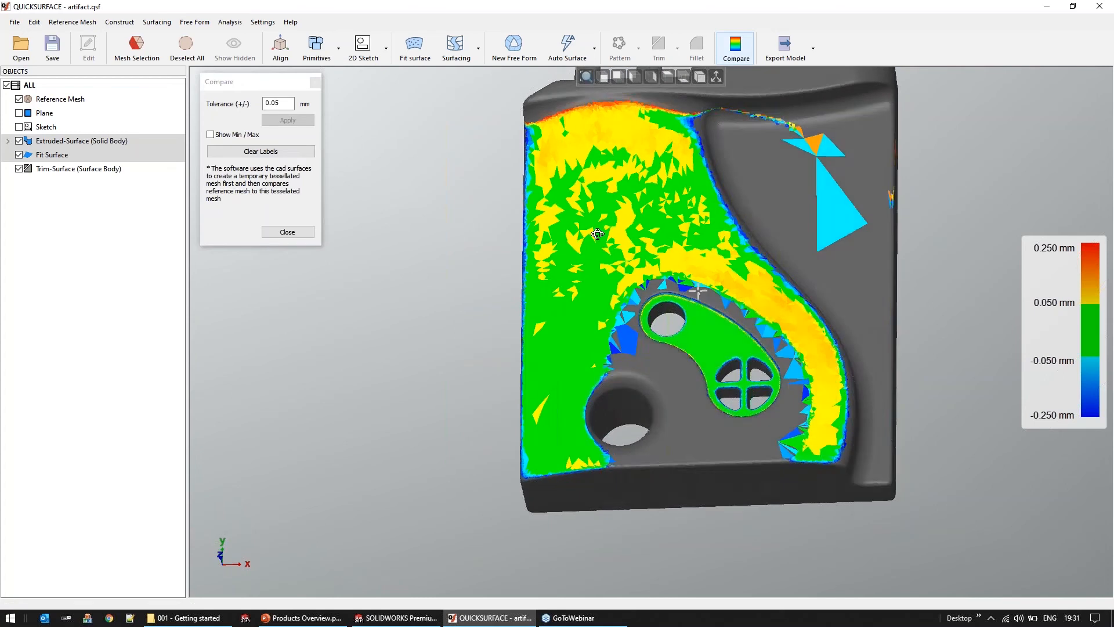
{"action": "middle_click_drag", "start_coordinate": [587, 308], "coordinate": [572, 148]}
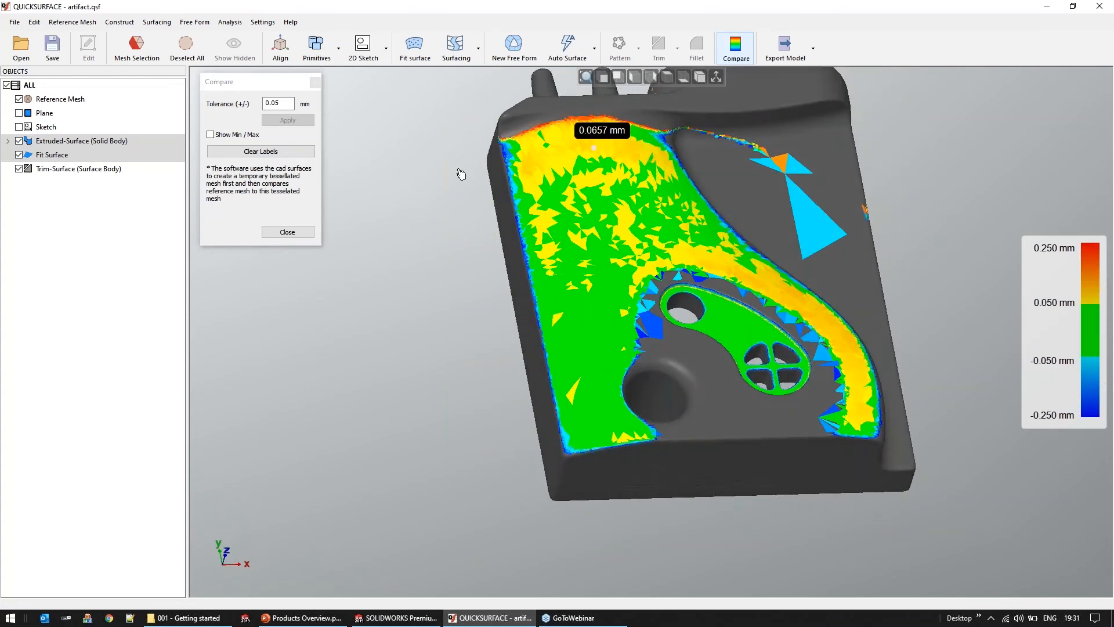
{"action": "left_click", "coordinate": [287, 232]}
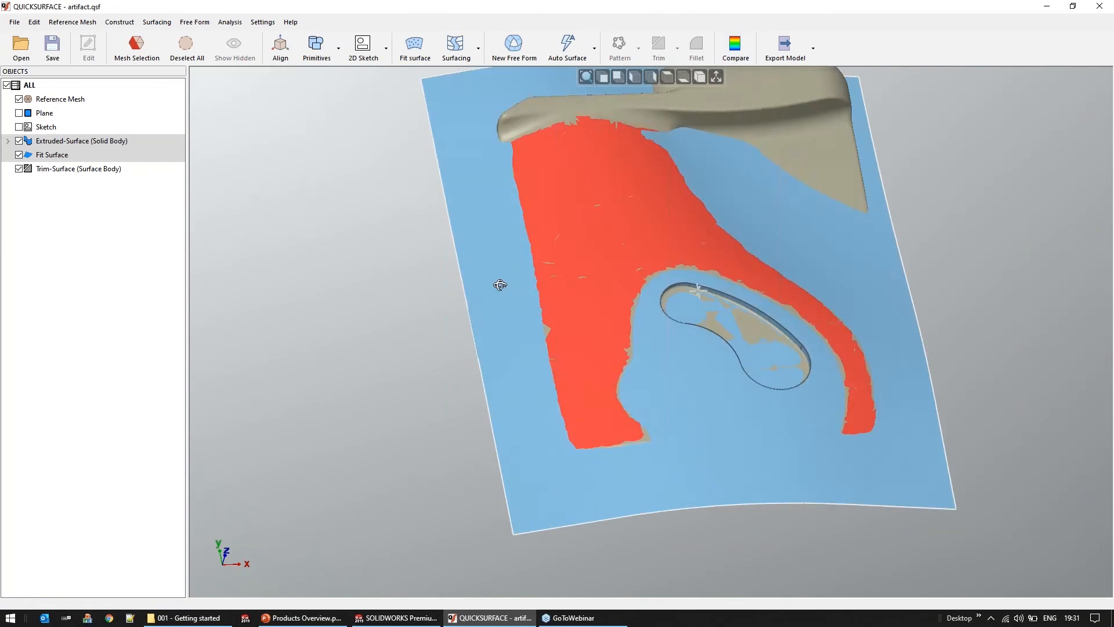
Edit the fitted surface in the object tree, return its surface smoothness to the minimum and accept the refit
{"action": "left_click", "coordinate": [45, 159]}
{"action": "right_click", "coordinate": [45, 158]}
{"action": "left_click", "coordinate": [80, 165]}
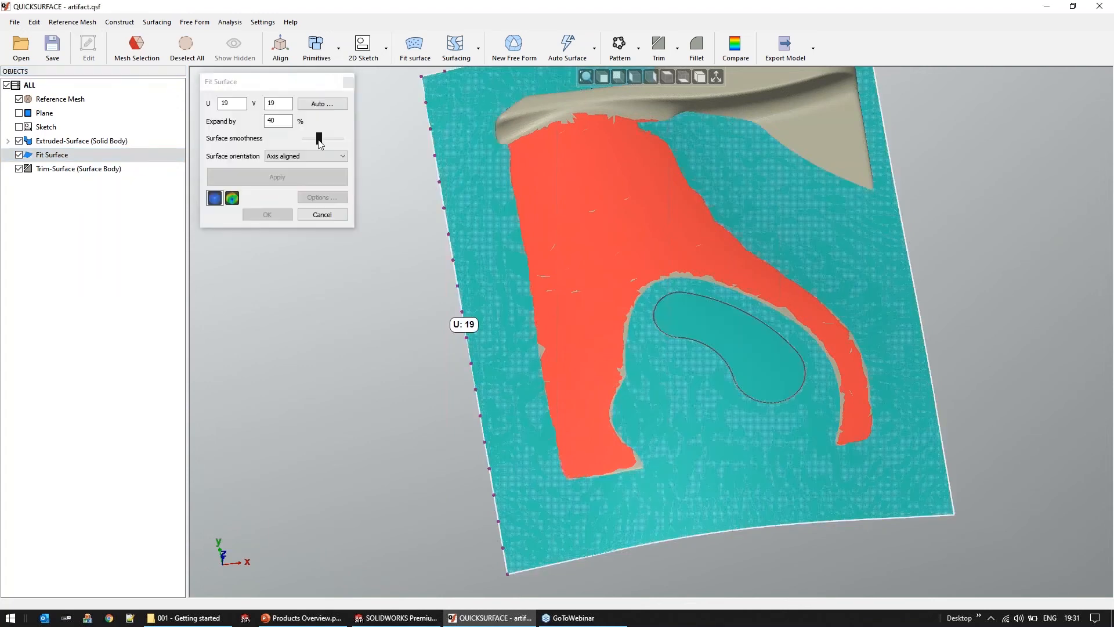
{"action": "left_click", "coordinate": [294, 177]}
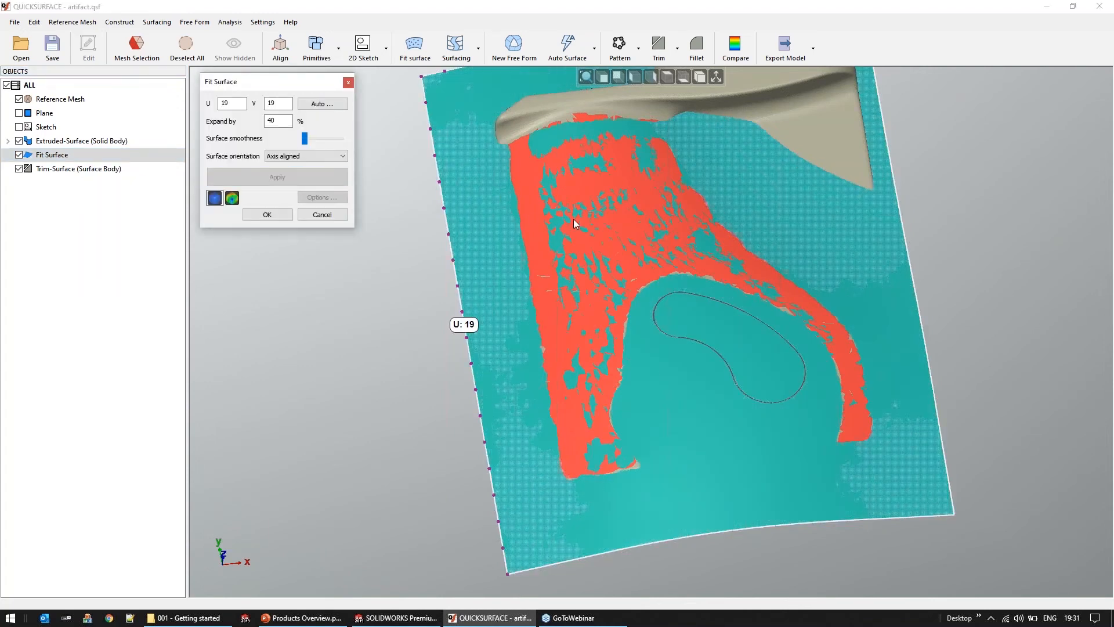
{"action": "middle_click_drag", "start_coordinate": [697, 314], "coordinate": [698, 278]}
{"action": "left_click", "coordinate": [318, 215]}
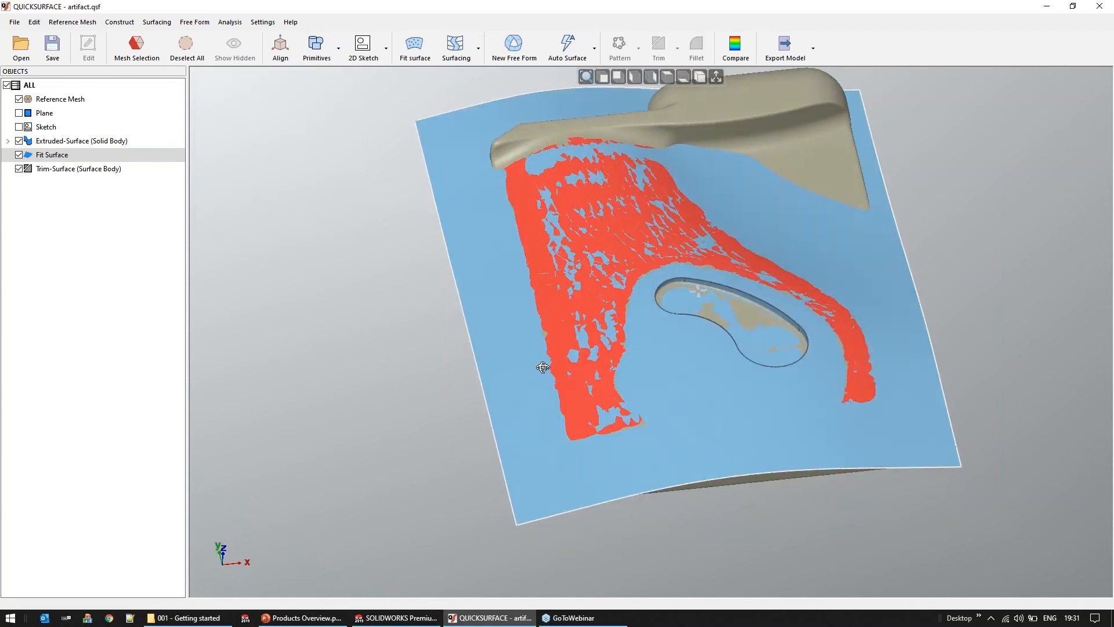
Compare the refitted model with the reference mesh again, close the comparison and view the trimmed surface from the side
{"action": "left_click", "coordinate": [733, 47]}
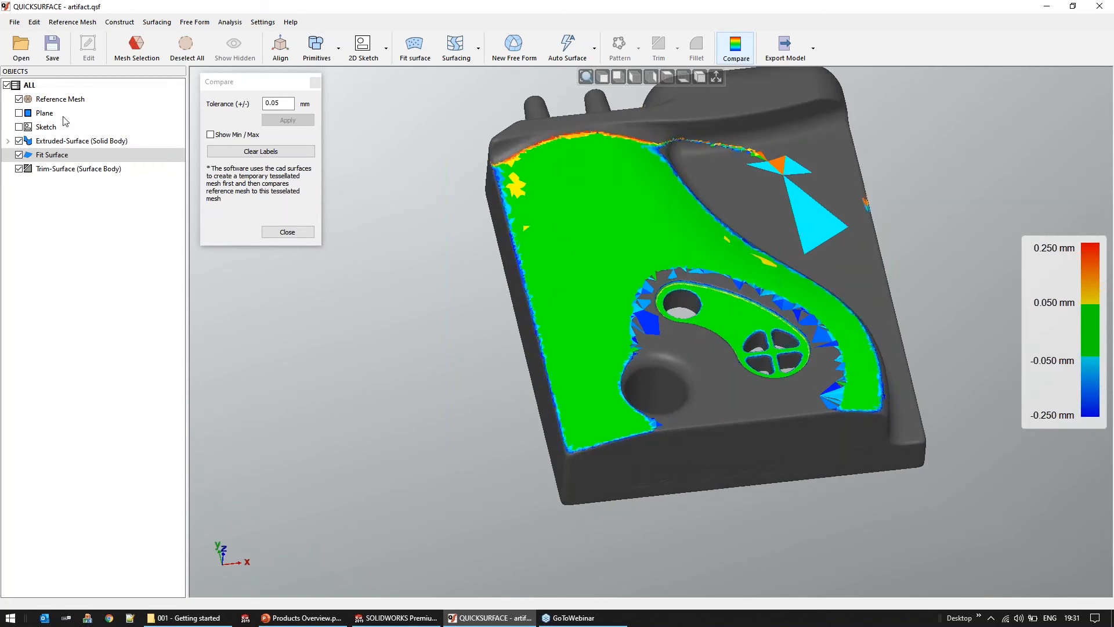
{"action": "left_click", "coordinate": [286, 234]}
{"action": "left_click", "coordinate": [287, 232]}
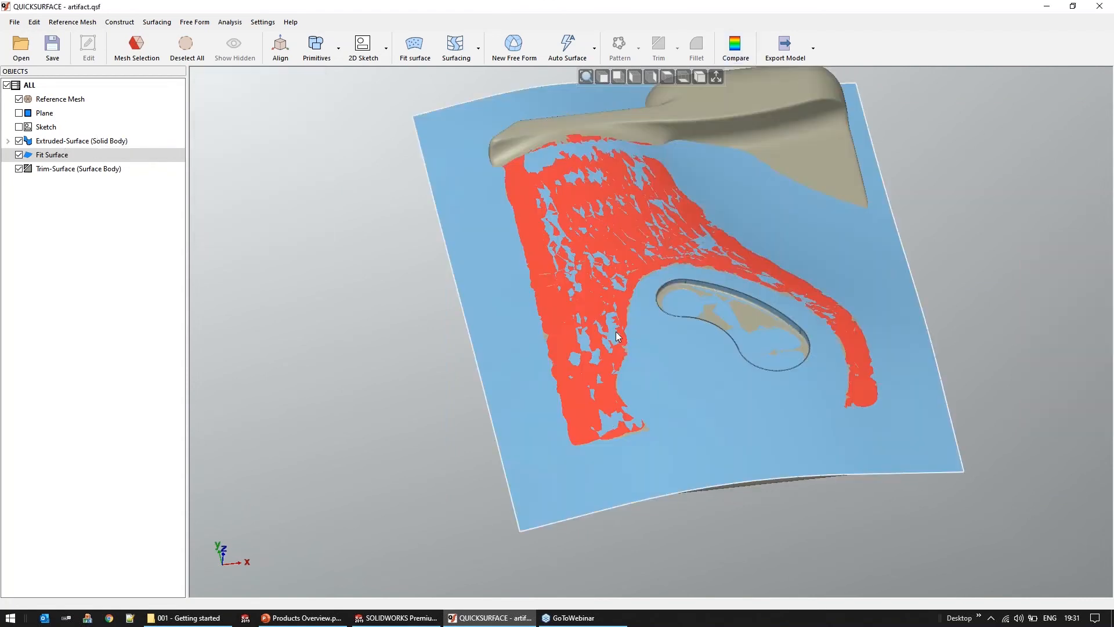
{"action": "right_click_drag", "start_coordinate": [616, 332], "coordinate": [803, 292]}
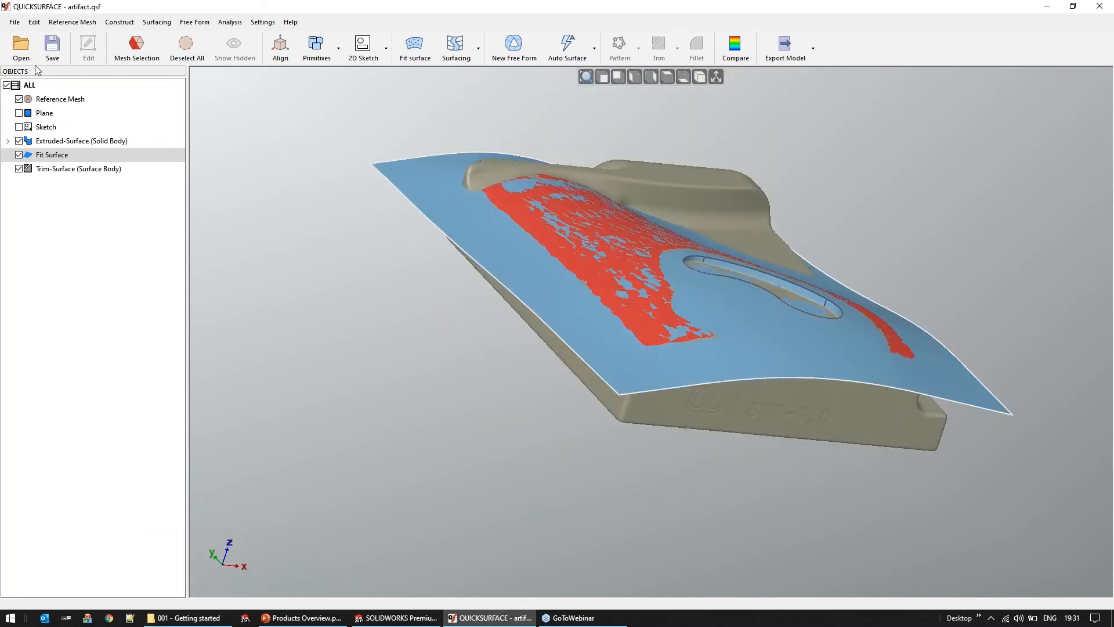
Discard the changes to artifact.qsf and open CT_Scan.qsf from the CT_Scan folder in 005 - Complex mechanical result
{"action": "left_click", "coordinate": [21, 47]}
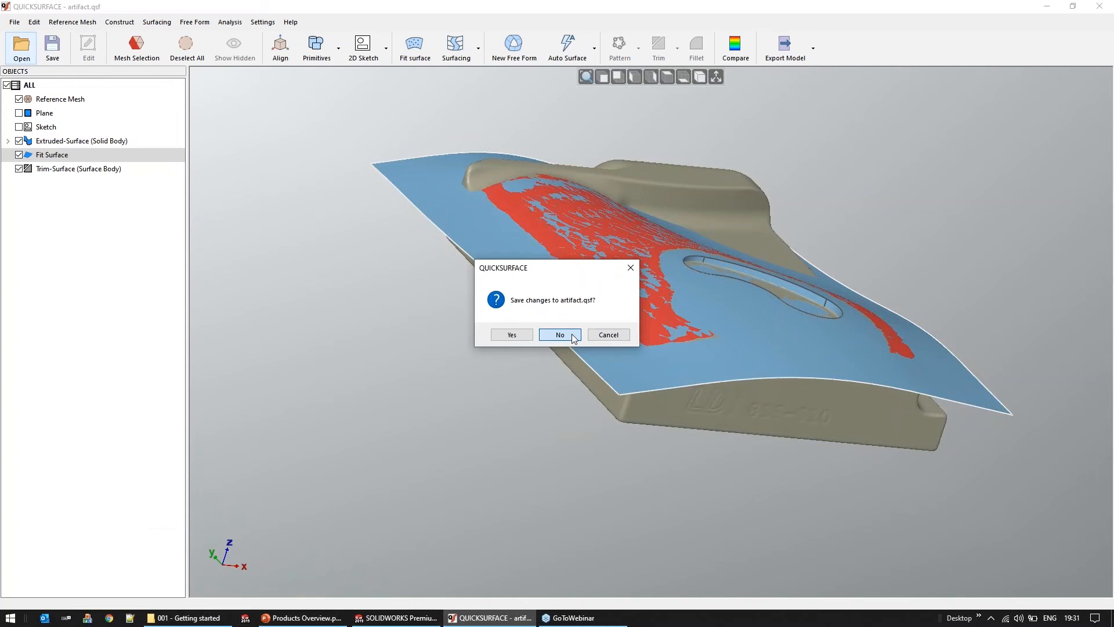
{"action": "left_click", "coordinate": [573, 337]}
{"action": "left_click", "coordinate": [501, 172]}
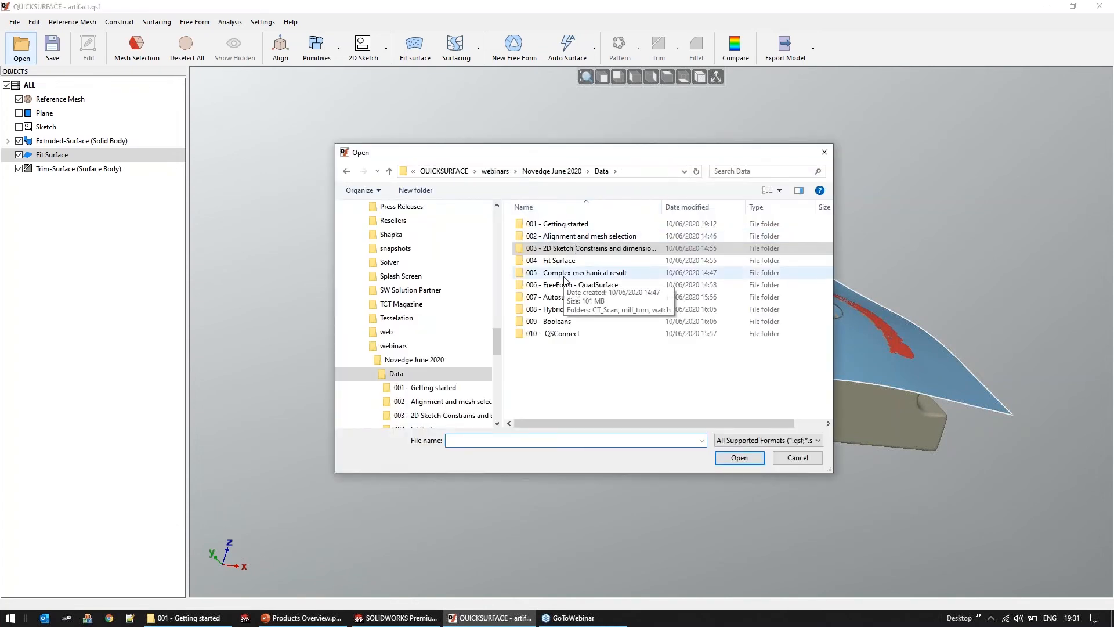
{"action": "double_click", "coordinate": [564, 277]}
{"action": "left_click", "coordinate": [539, 225]}
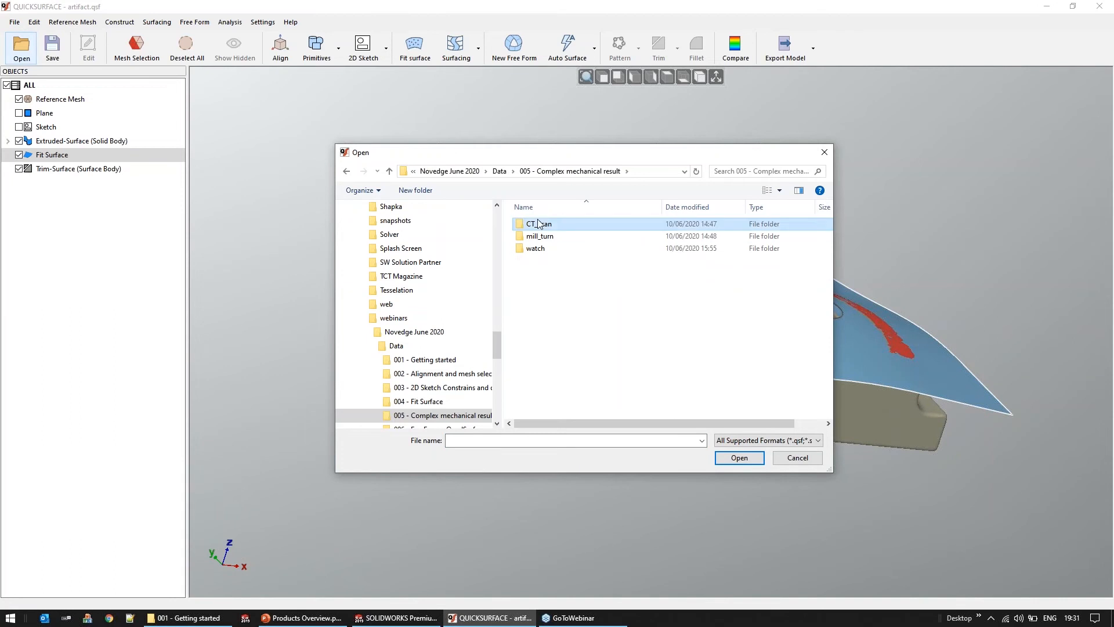
{"action": "double_click", "coordinate": [539, 224]}
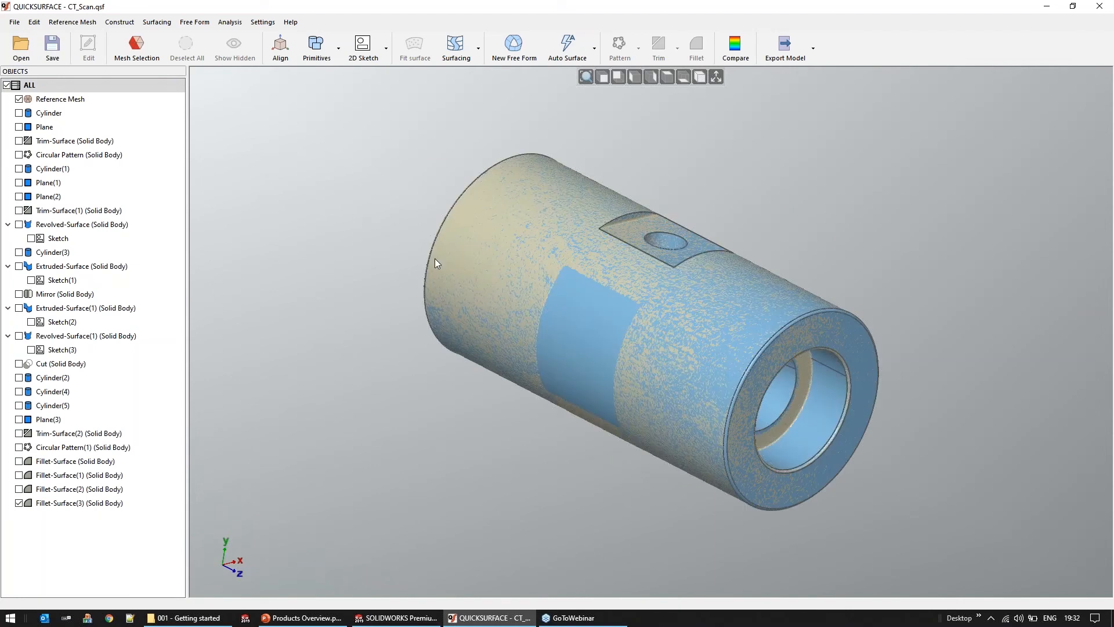
Isolate the reference mesh and the Fillet-Surface(3) solid body in turn, inspecting each from several angles
{"action": "right_click", "coordinate": [76, 100]}
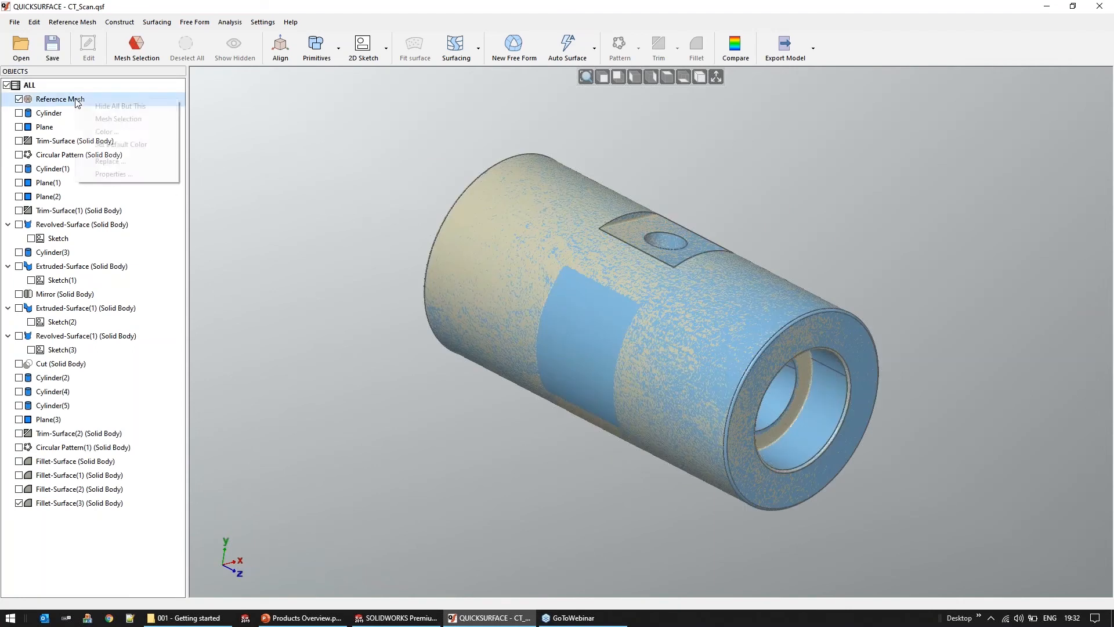
{"action": "left_click", "coordinate": [98, 106]}
{"action": "middle_click_drag", "start_coordinate": [522, 267], "coordinate": [496, 292]}
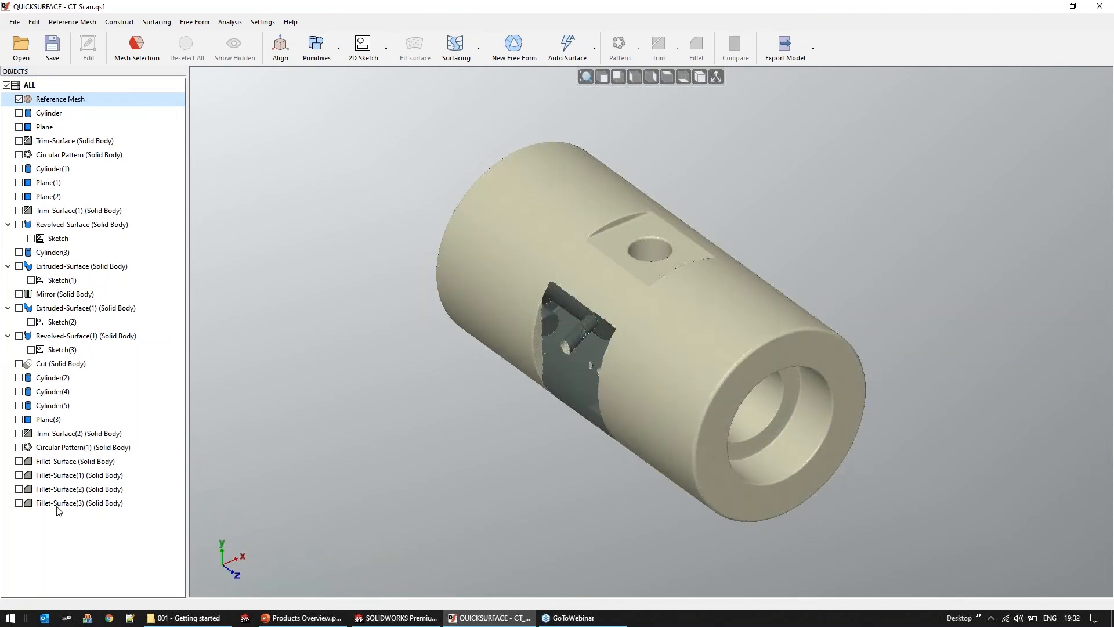
{"action": "right_click", "coordinate": [58, 503]}
{"action": "left_click", "coordinate": [102, 415]}
{"action": "middle_click_drag", "start_coordinate": [548, 323], "coordinate": [347, 318]}
Discard the changes to CT_Scan.qsf and open watch.qsf from the watch folder
{"action": "left_click", "coordinate": [23, 51]}
{"action": "left_click", "coordinate": [560, 335]}
{"action": "left_click", "coordinate": [575, 172]}
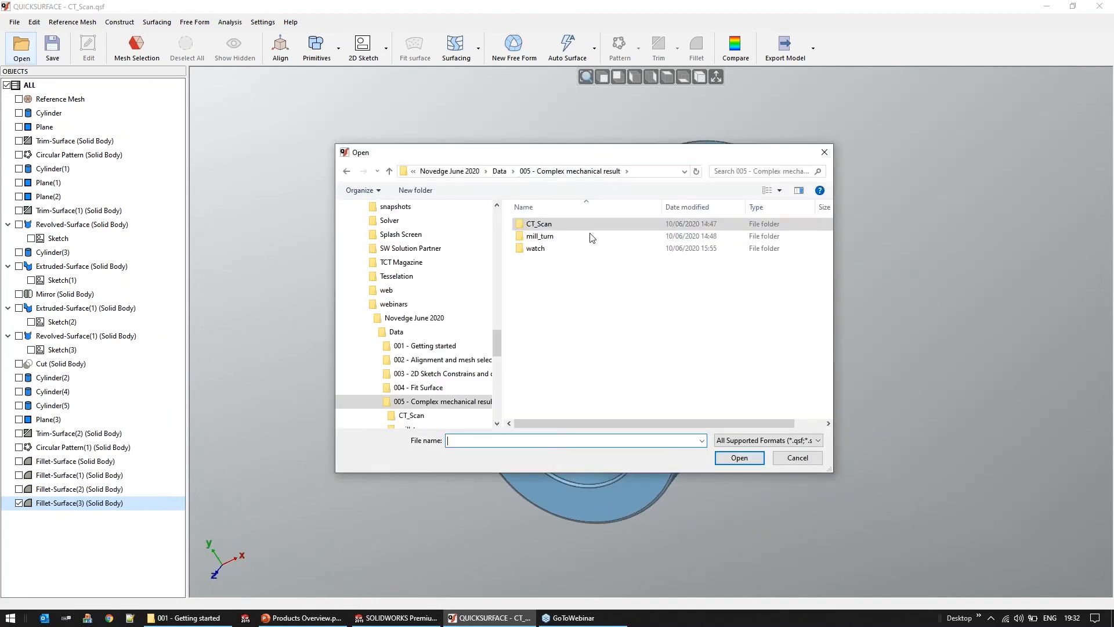
{"action": "double_click", "coordinate": [535, 249]}
{"action": "double_click", "coordinate": [539, 224]}
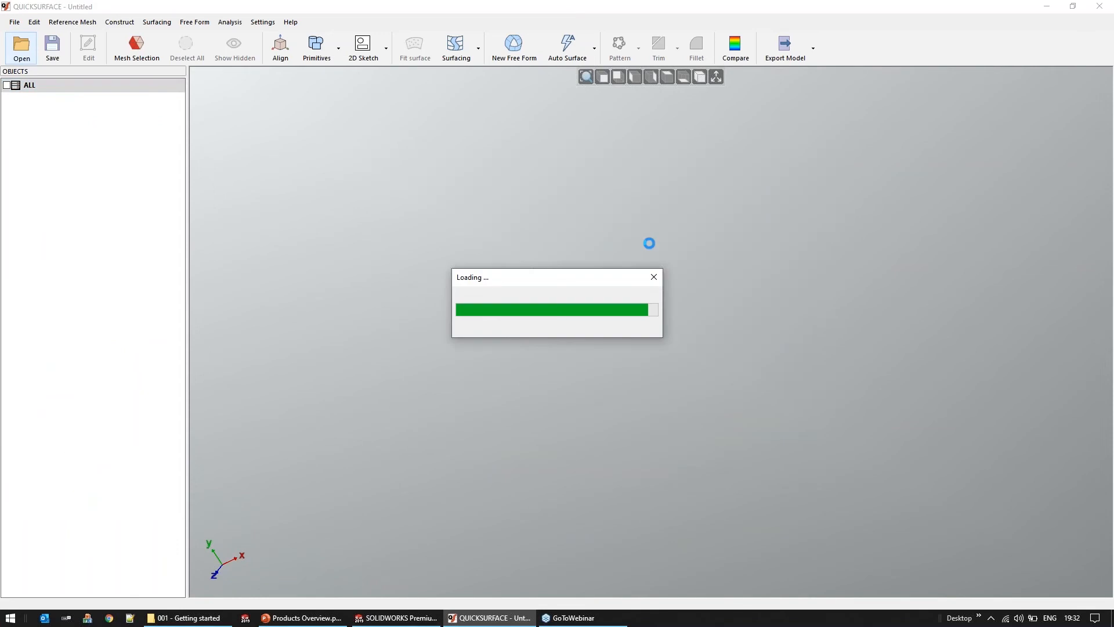
Examine the watch case against its reference mesh from several angles, and hide the mesh to view only the solid
{"action": "middle_click_drag", "start_coordinate": [460, 360], "coordinate": [677, 182]}
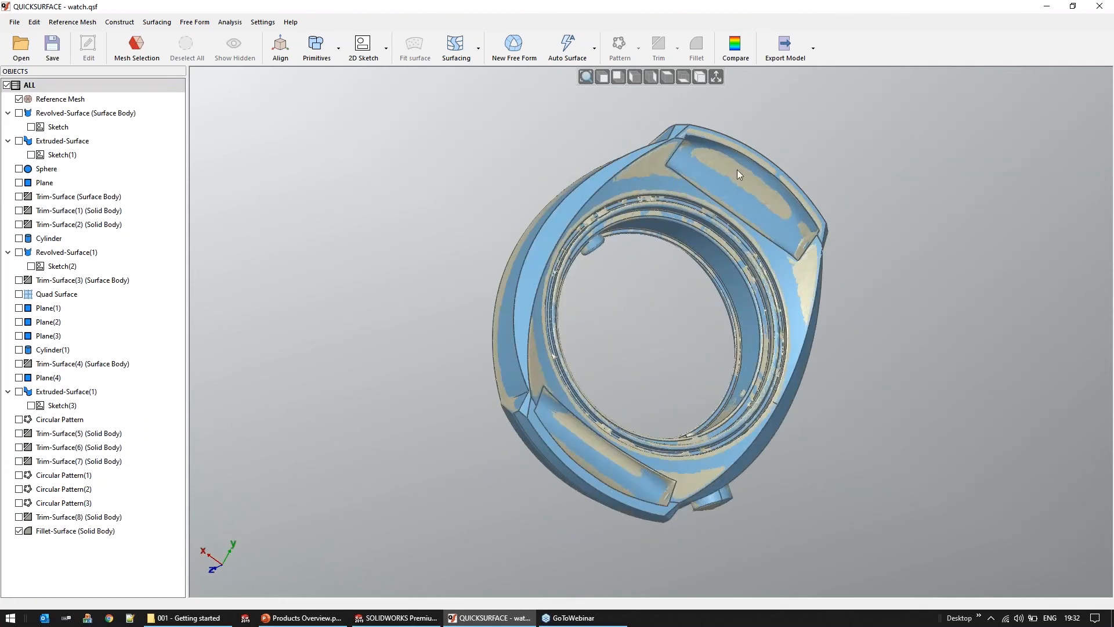
{"action": "middle_click_drag", "start_coordinate": [580, 276], "coordinate": [574, 268]}
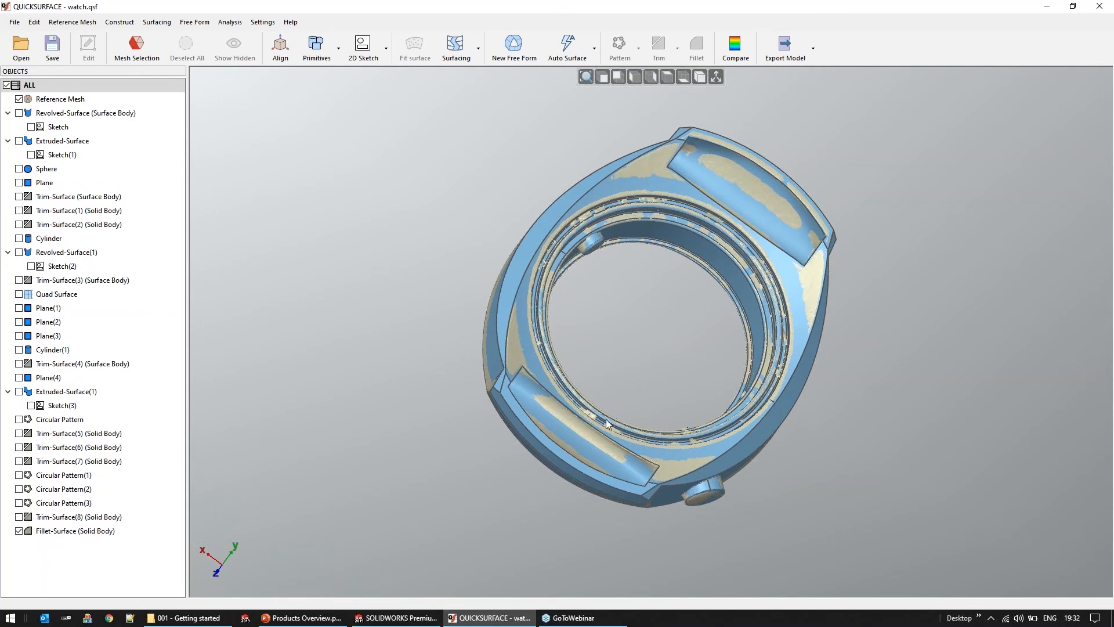
{"action": "middle_click_drag", "start_coordinate": [609, 418], "coordinate": [589, 379]}
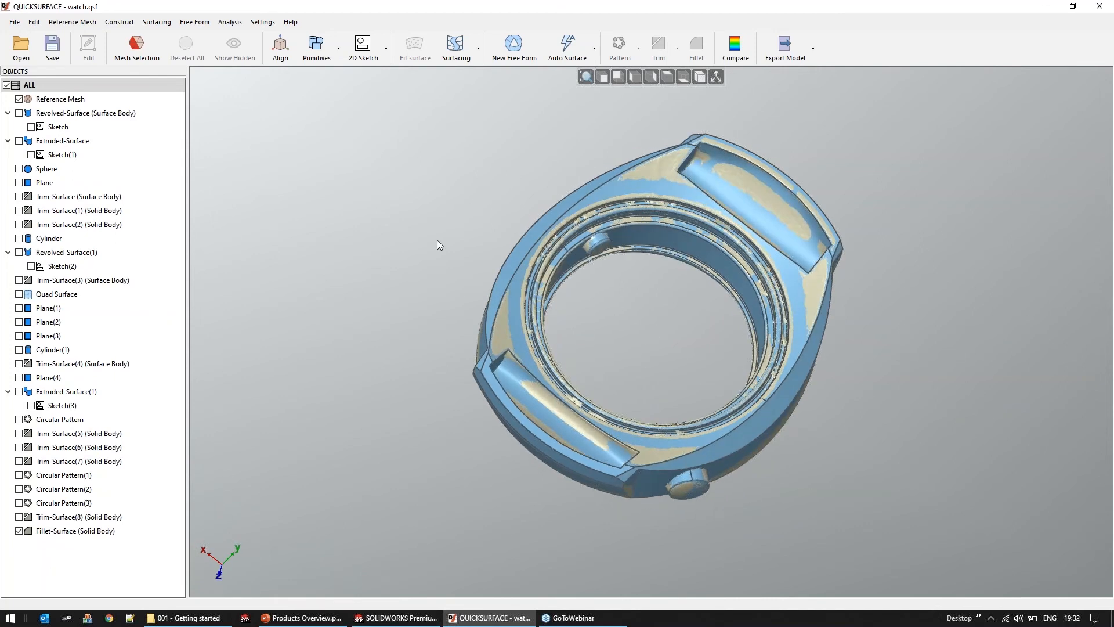
{"action": "left_click", "coordinate": [19, 100]}
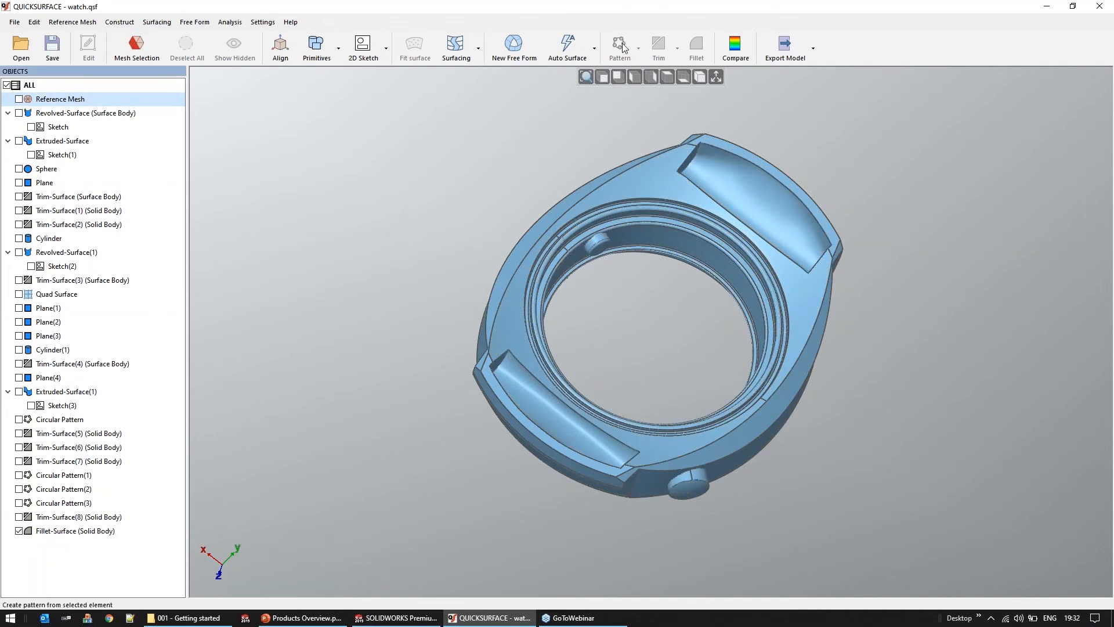
Discard the changes to watch.qsf and open mill_turn_booleans.qsf from the 009 - Booleans folder
{"action": "left_click", "coordinate": [21, 47]}
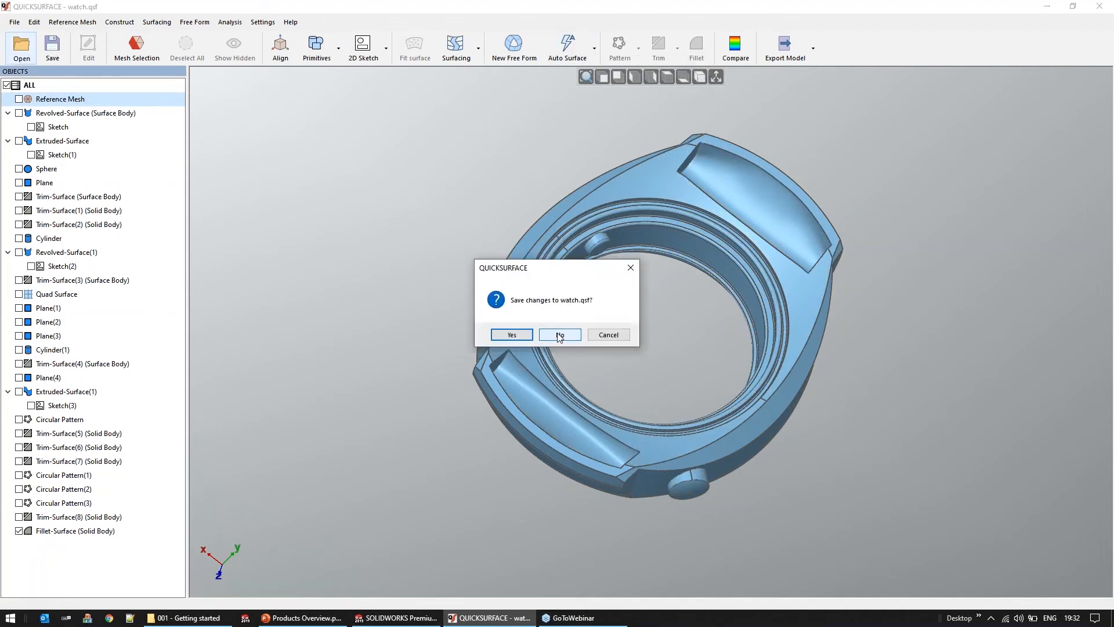
{"action": "left_click", "coordinate": [562, 334]}
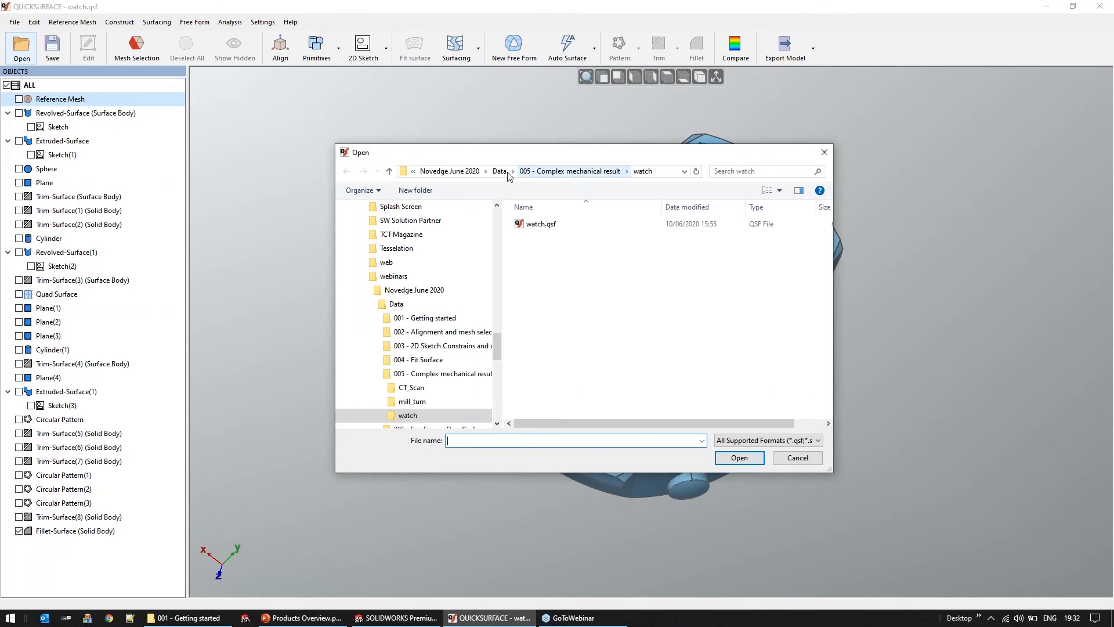
{"action": "left_click", "coordinate": [506, 174]}
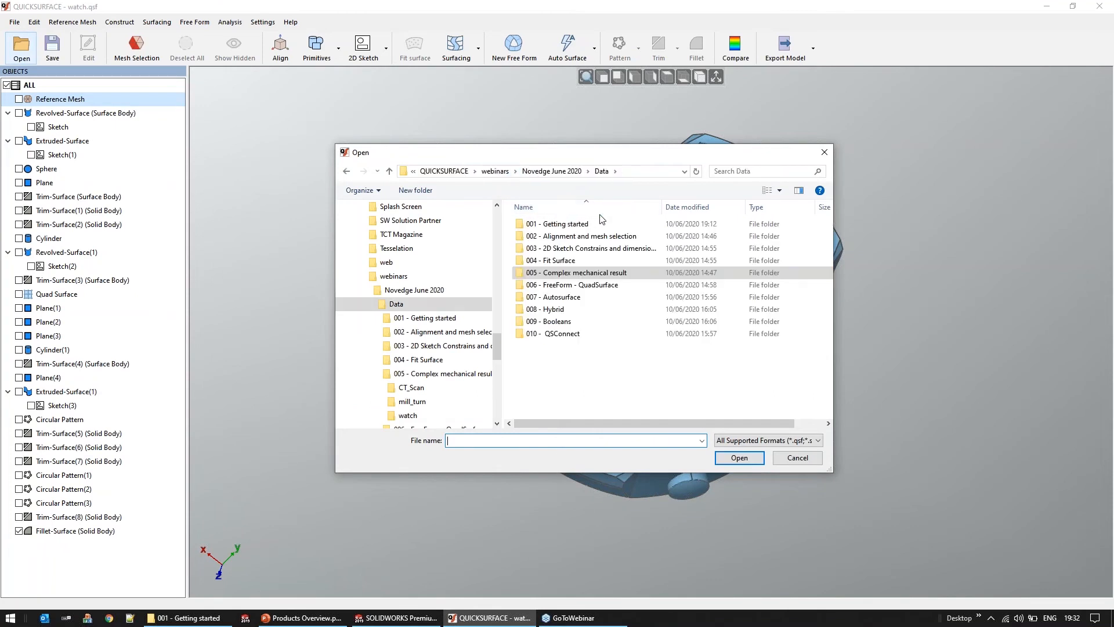
{"action": "double_click", "coordinate": [614, 321]}
{"action": "double_click", "coordinate": [561, 224]}
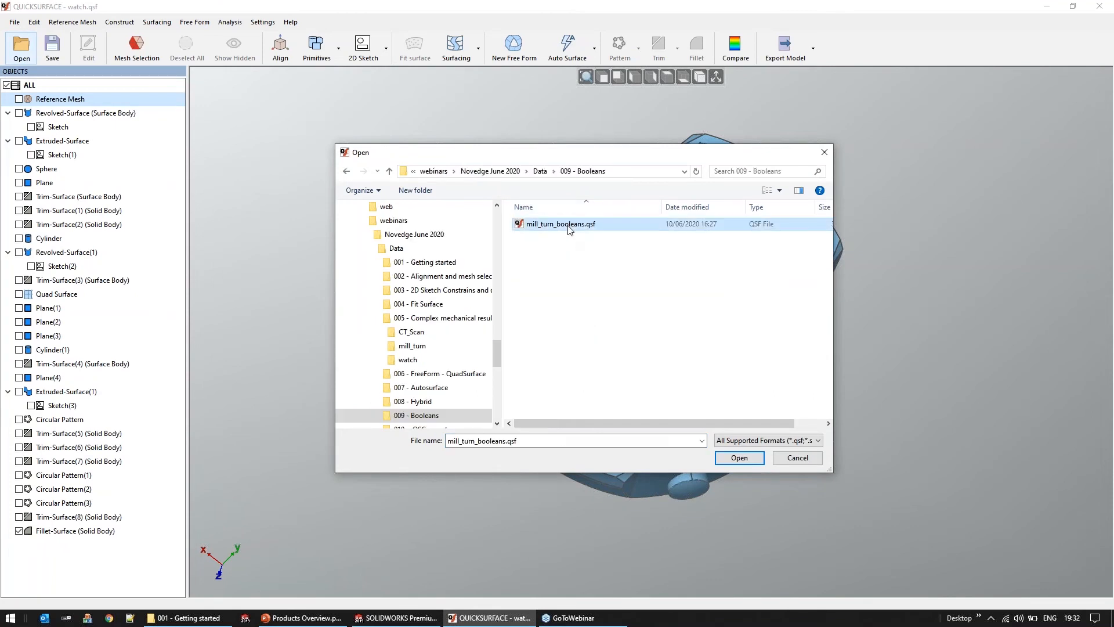
Isolate the reference mesh of the mill-turn part and examine its rim holes and central bore
{"action": "middle_click_drag", "start_coordinate": [736, 492], "coordinate": [716, 539]}
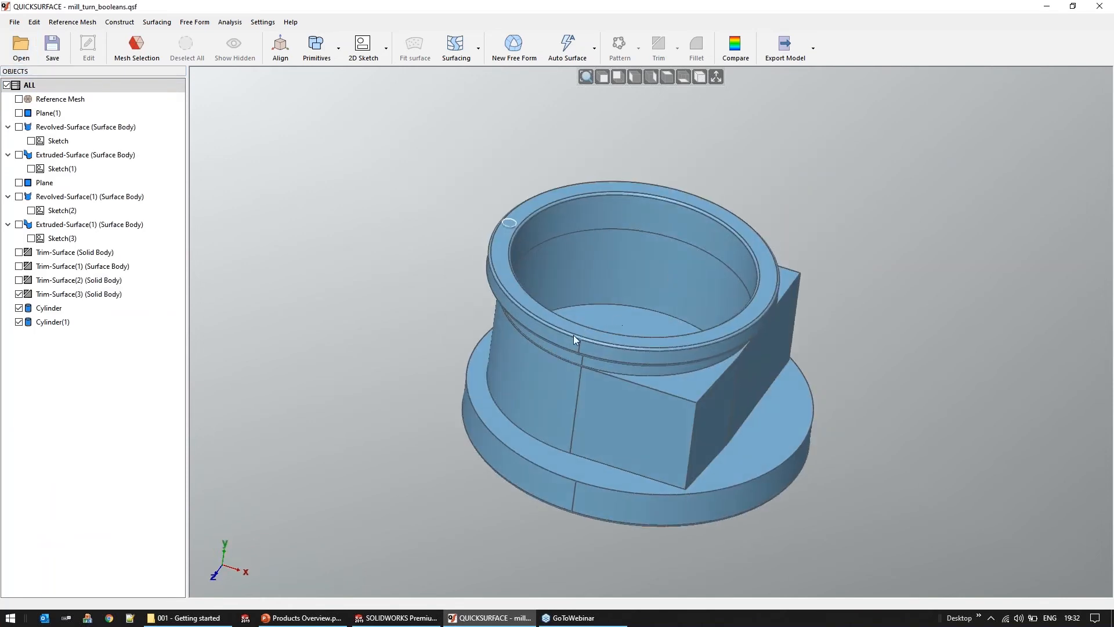
{"action": "scroll", "coordinate": [533, 234], "scroll_direction": "up", "scroll_amount": 2}
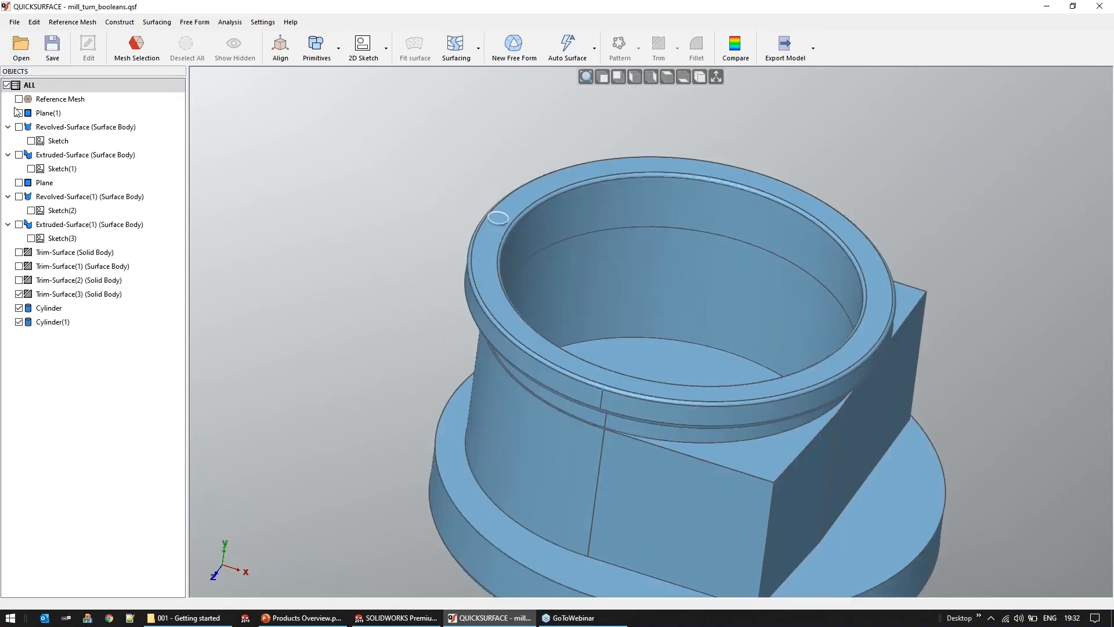
{"action": "right_click", "coordinate": [51, 99]}
{"action": "left_click", "coordinate": [80, 110]}
{"action": "right_click_drag", "start_coordinate": [563, 373], "coordinate": [570, 429]}
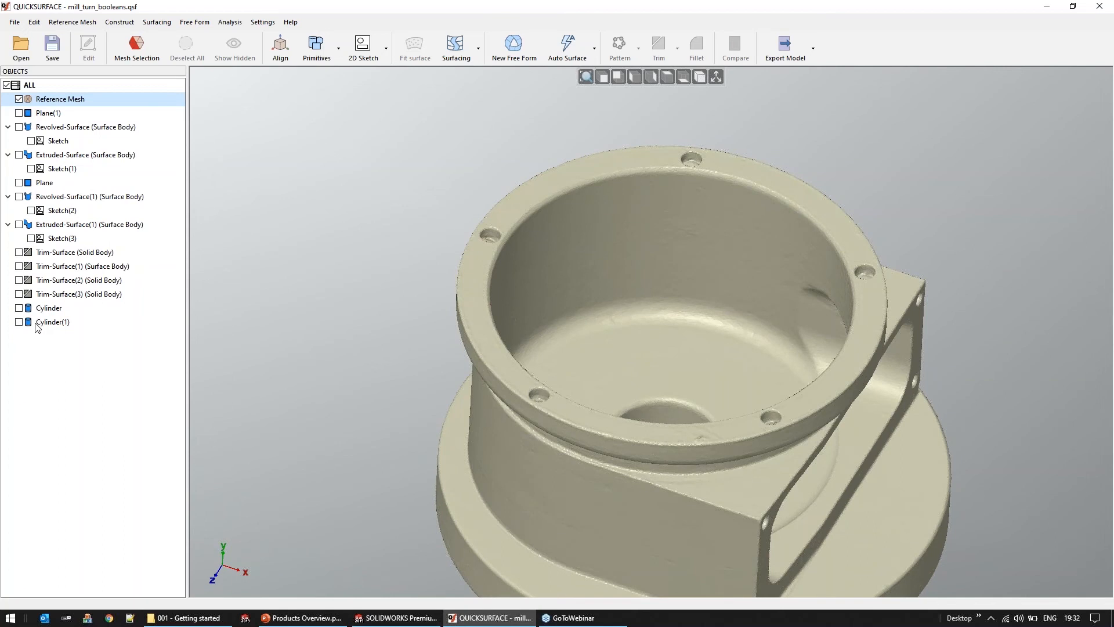
Show Cylinder(1), Cylinder and the Trim-Surface(3) solid together with the reference mesh to check how they match
{"action": "left_click", "coordinate": [19, 322]}
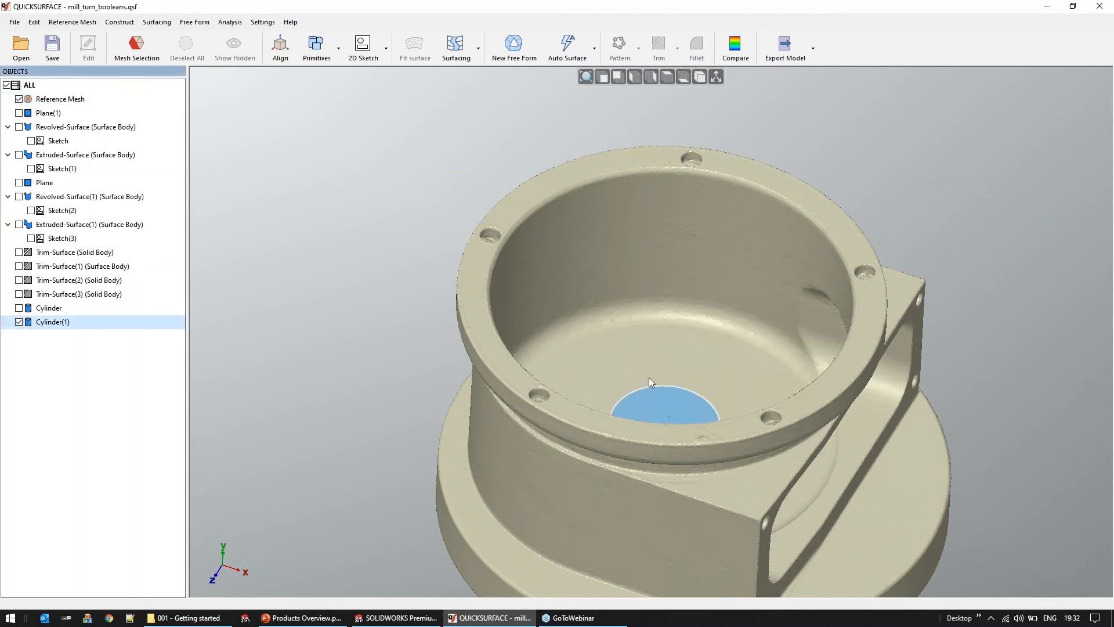
{"action": "middle_click_drag", "start_coordinate": [646, 471], "coordinate": [647, 455]}
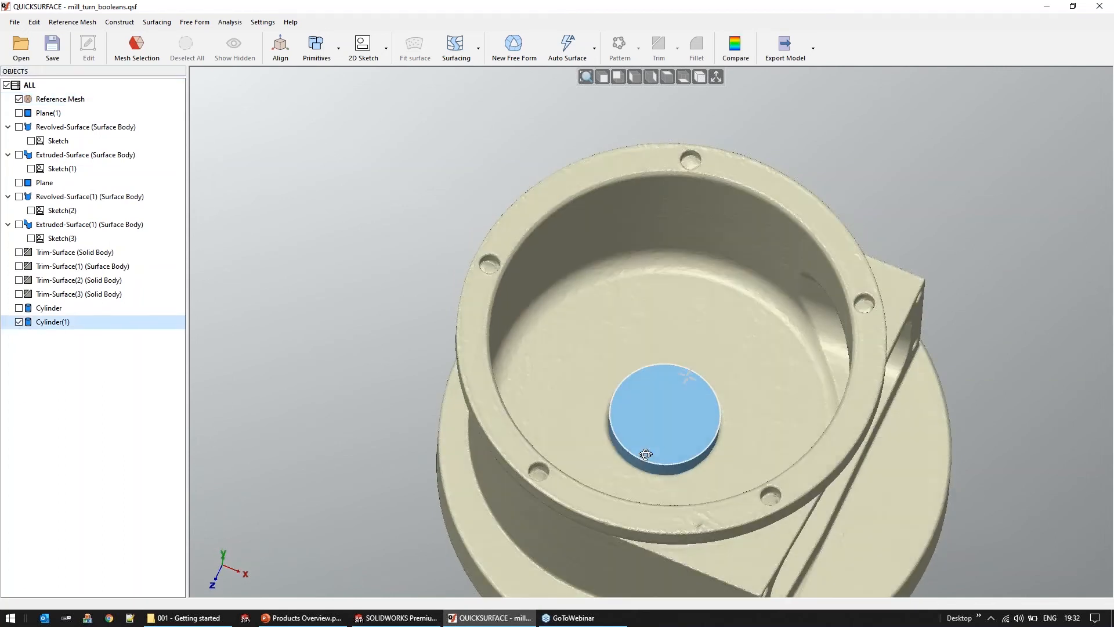
{"action": "left_click", "coordinate": [20, 309]}
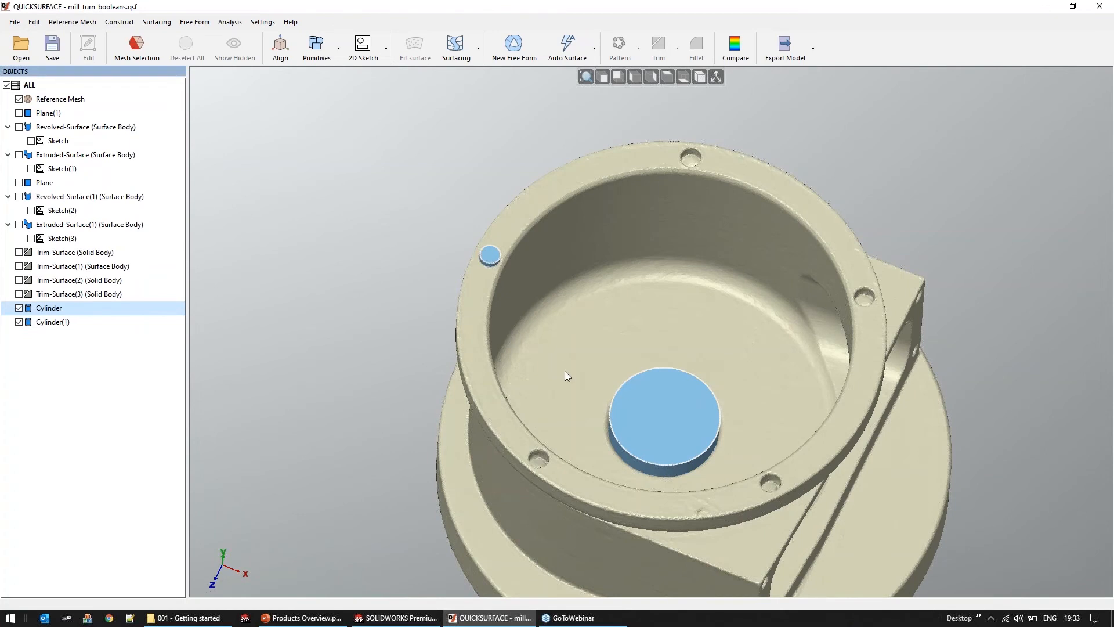
{"action": "middle_click_drag", "start_coordinate": [606, 293], "coordinate": [612, 316]}
{"action": "left_click", "coordinate": [19, 296]}
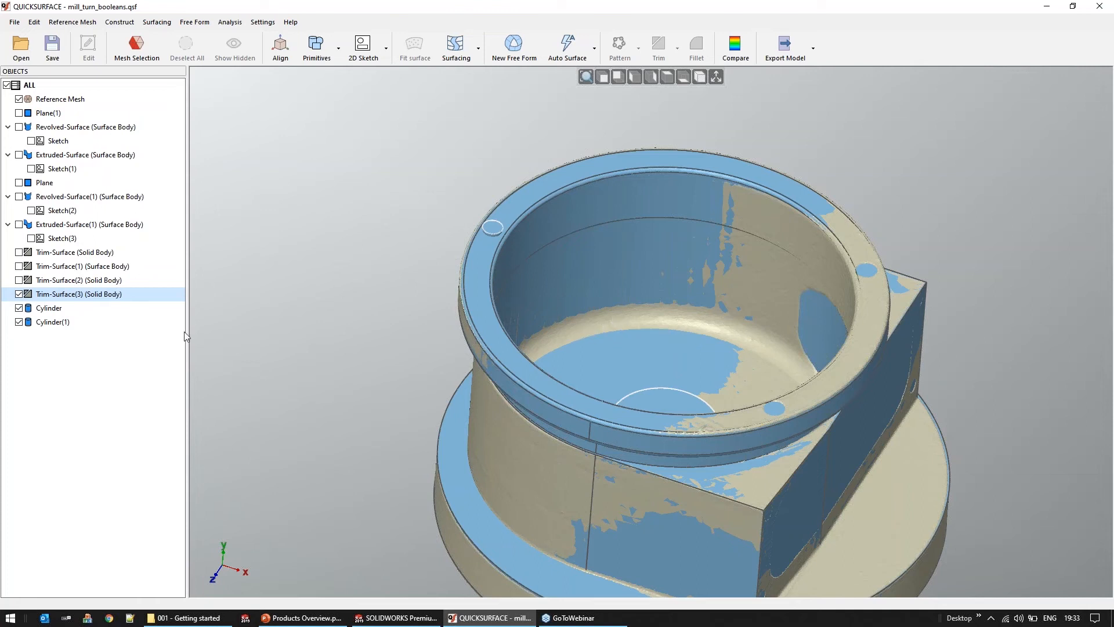
Start a circular pattern of the small rim cylinder and display the coordinate axes
{"action": "left_click", "coordinate": [49, 307]}
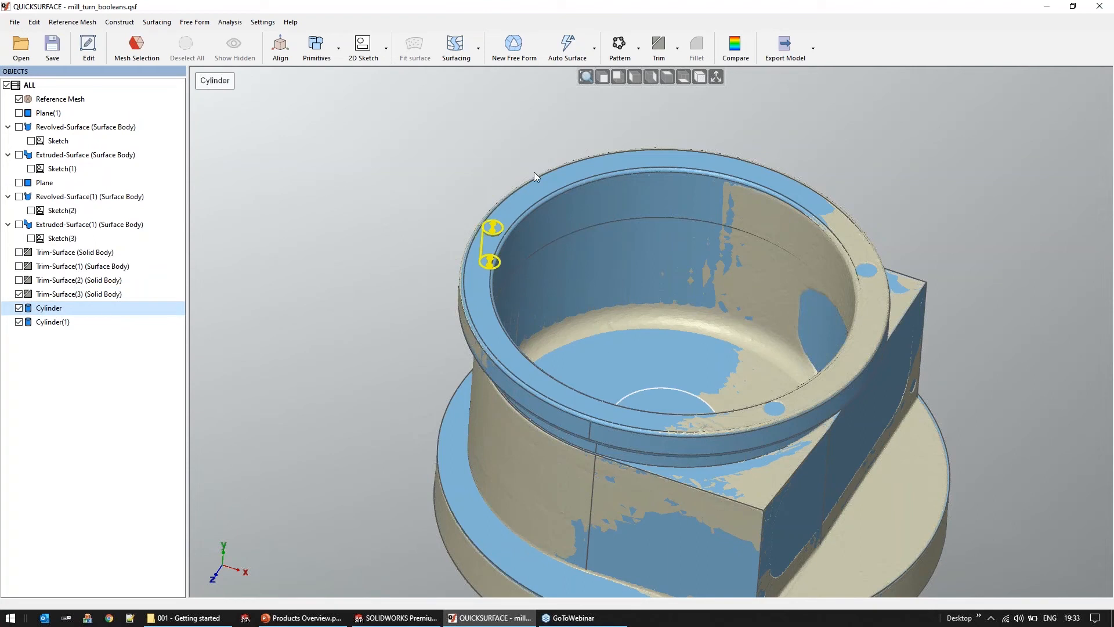
{"action": "left_click", "coordinate": [640, 49]}
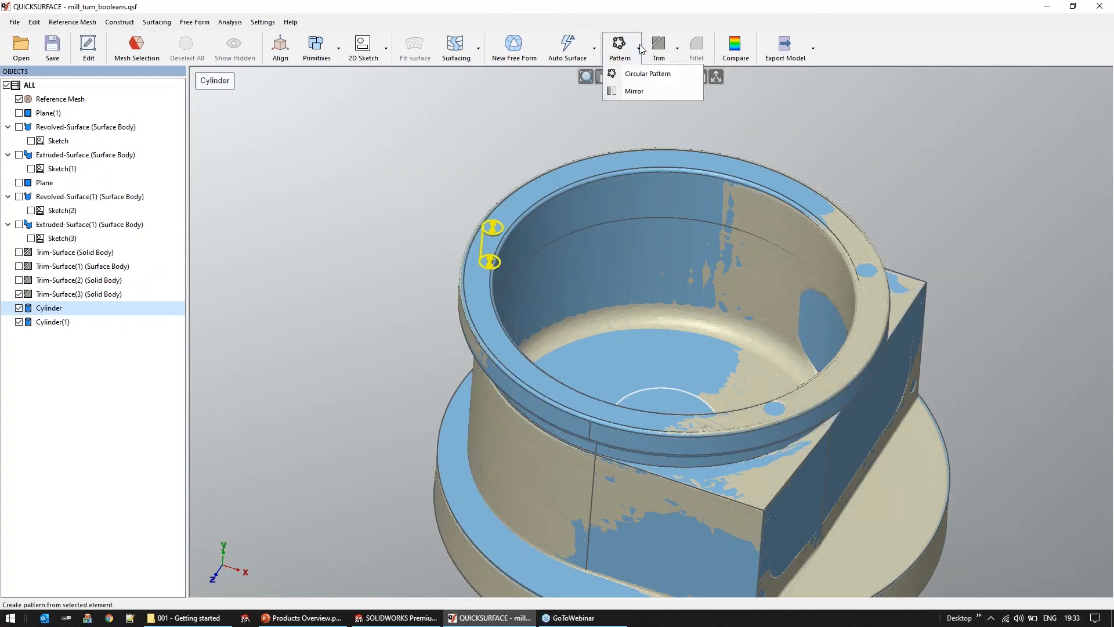
{"action": "left_click", "coordinate": [647, 74]}
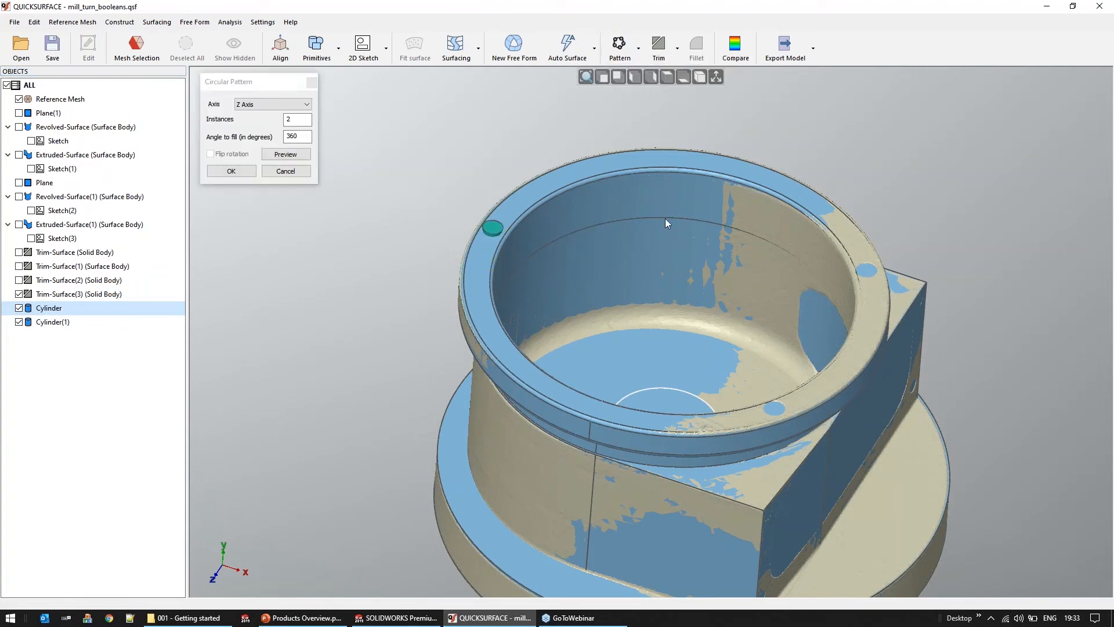
{"action": "left_click", "coordinate": [716, 77]}
{"action": "middle_click_drag", "start_coordinate": [643, 334], "coordinate": [643, 324]}
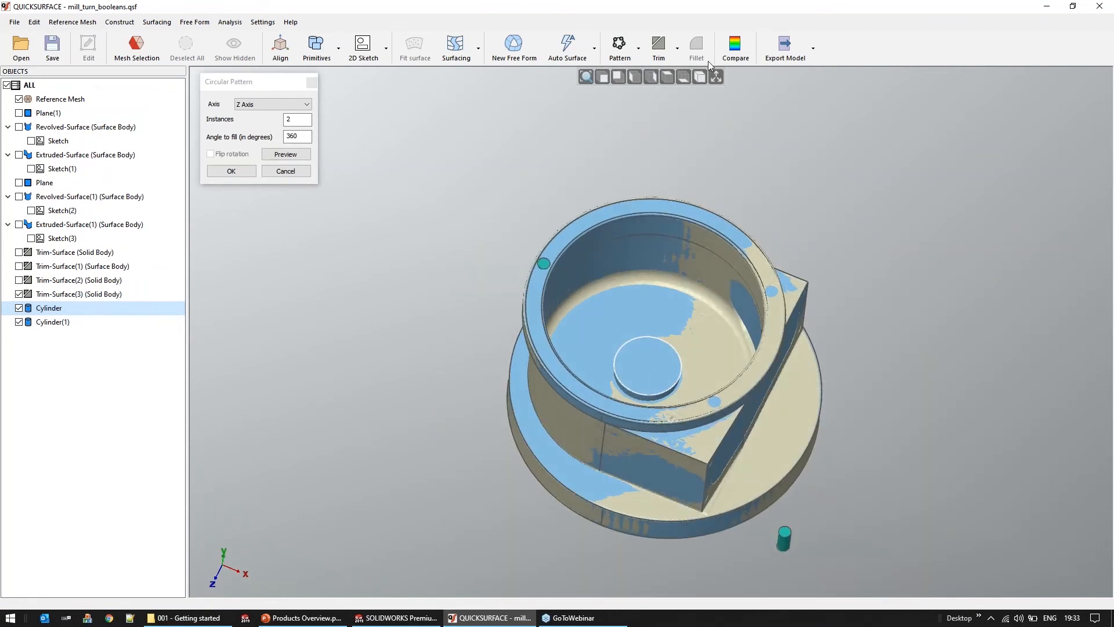
{"action": "left_click", "coordinate": [718, 77]}
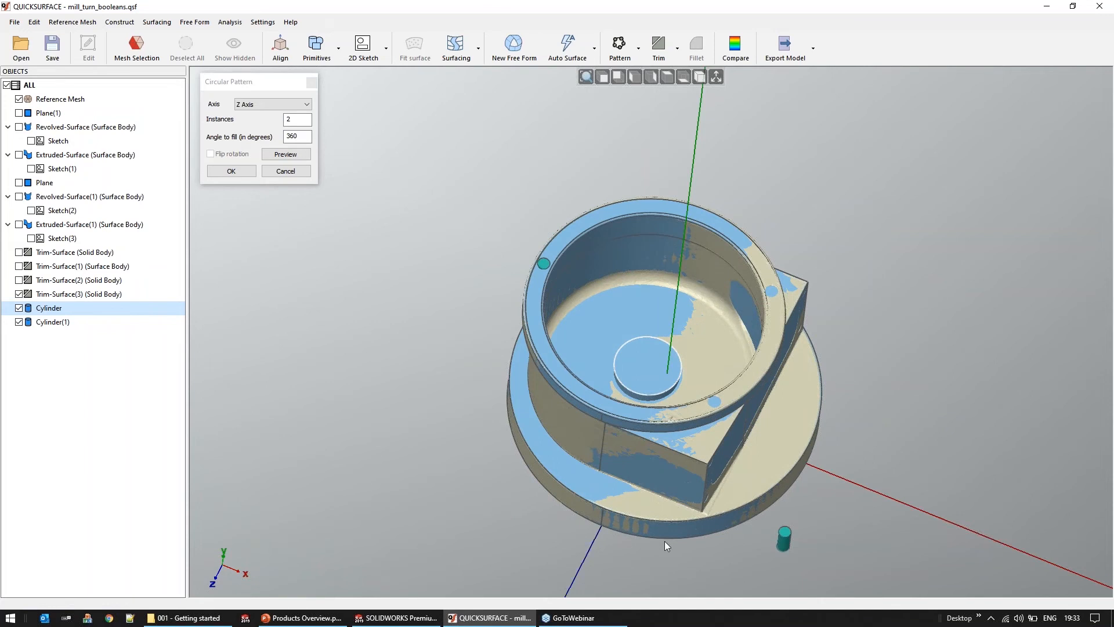
{"action": "scroll", "coordinate": [664, 540], "scroll_direction": "down", "scroll_amount": 3}
{"action": "scroll", "coordinate": [654, 465], "scroll_direction": "up", "scroll_amount": 2}
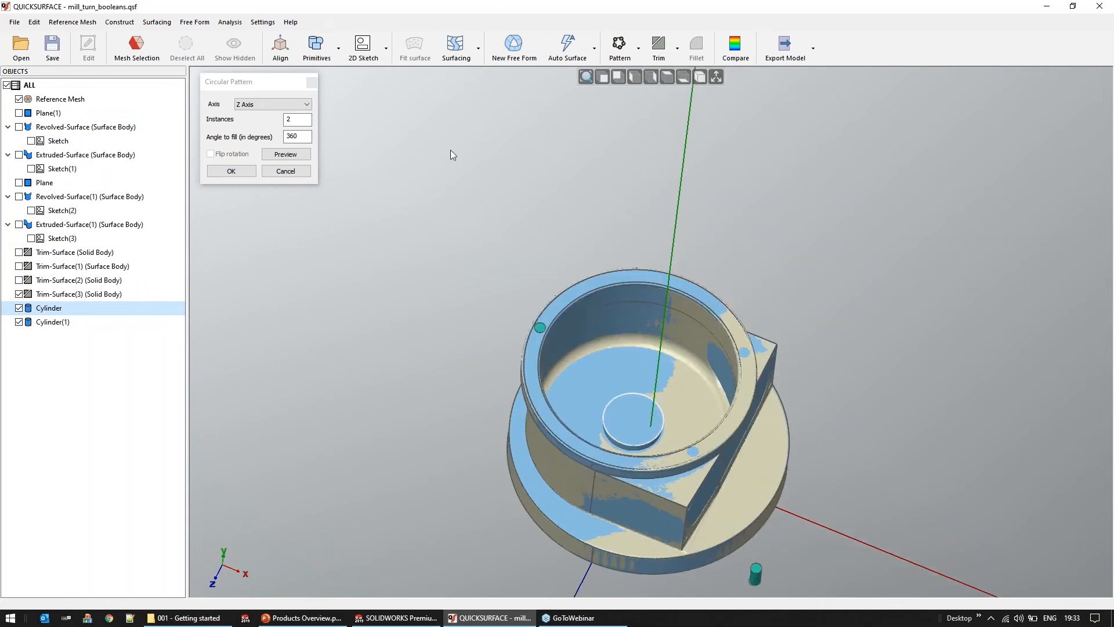
Try the Y Axis as the pattern's rotation axis, and then set it to Cylinder(1)
{"action": "left_click", "coordinate": [273, 104]}
{"action": "left_click", "coordinate": [261, 122]}
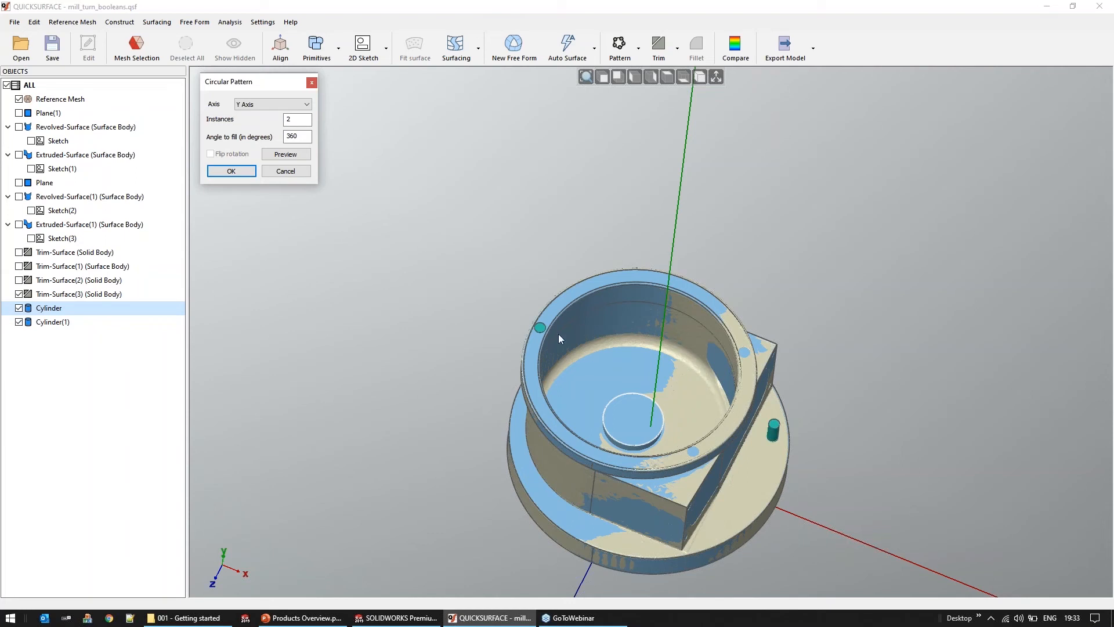
{"action": "left_click", "coordinate": [272, 104]}
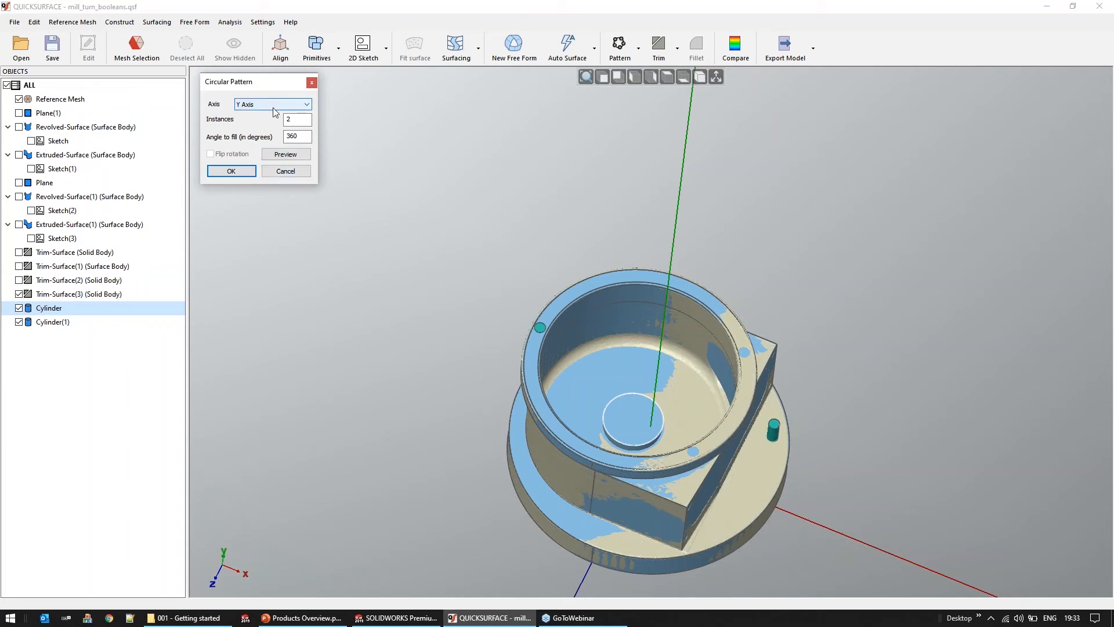
{"action": "left_click", "coordinate": [253, 145]}
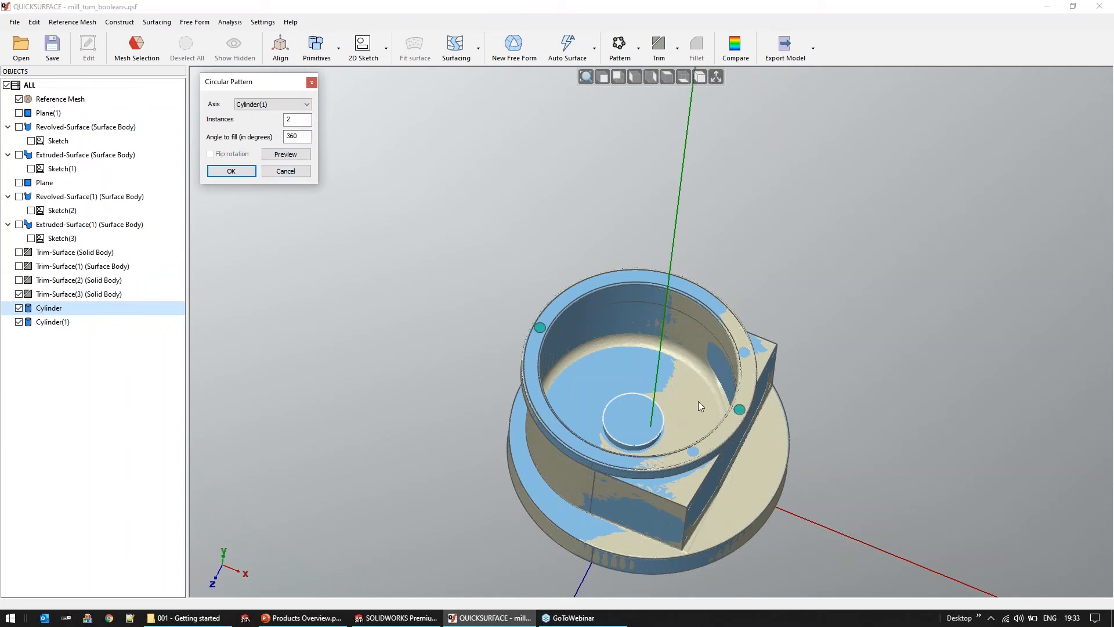
{"action": "left_click", "coordinate": [637, 367]}
{"action": "middle_click_drag", "start_coordinate": [636, 367], "coordinate": [636, 373]}
Set the circular pattern to 5 instances over 360 degrees and create it
{"action": "double_click", "coordinate": [301, 119]}
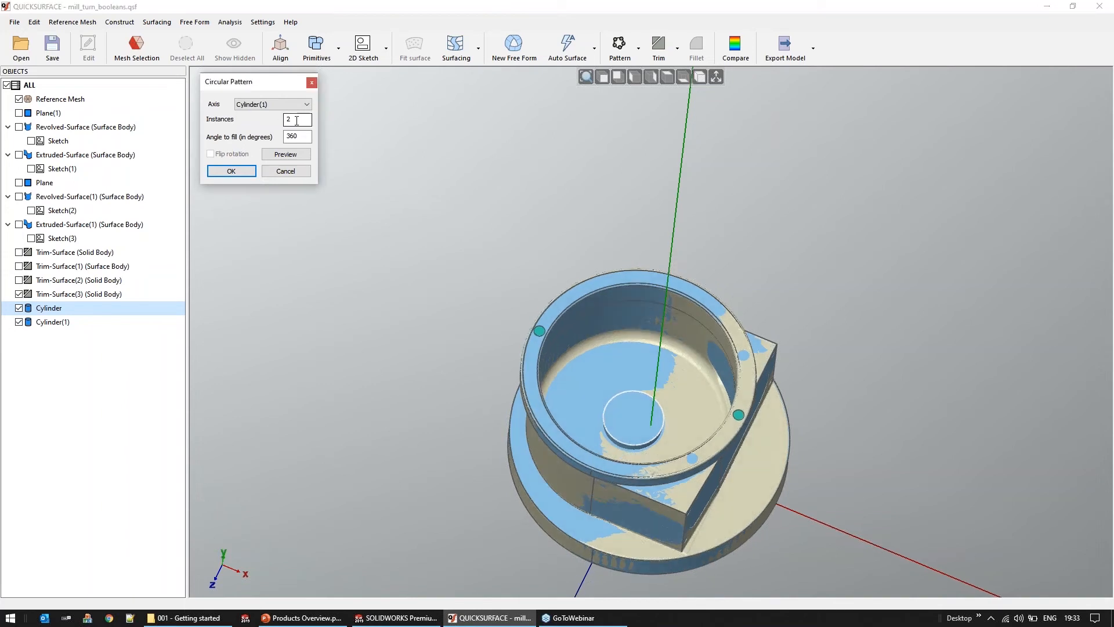
{"action": "type", "text": "5"}
{"action": "left_click", "coordinate": [290, 155]}
{"action": "left_click", "coordinate": [231, 171]}
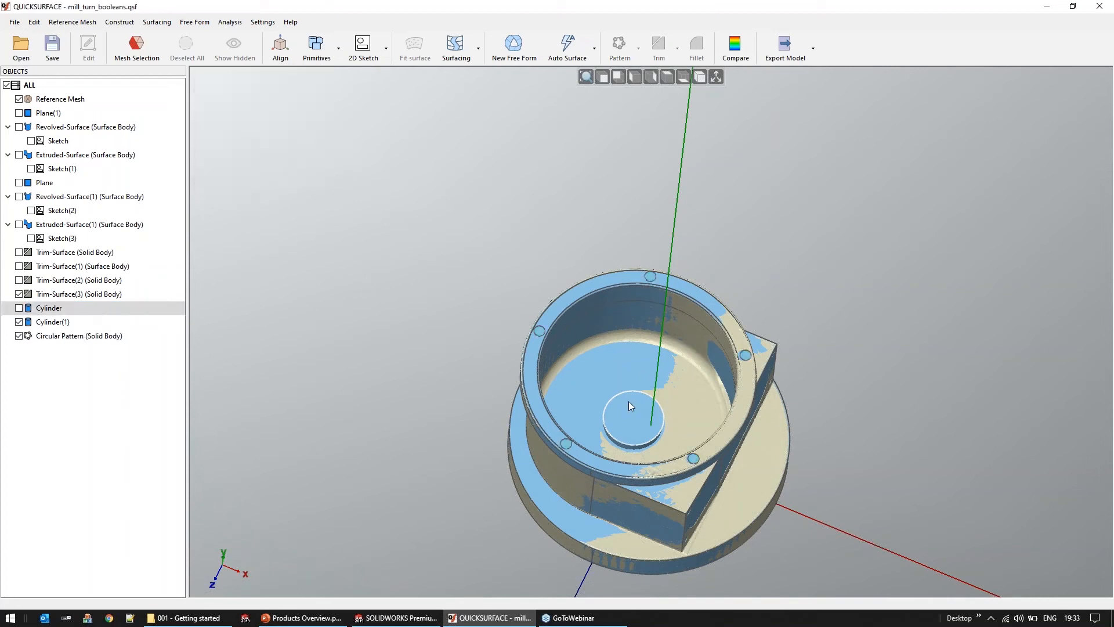
Cut the central cylinder and the patterned rim cylinders from the Trim-Surface(3) solid
{"action": "middle_click_drag", "start_coordinate": [637, 342], "coordinate": [630, 325]}
{"action": "scroll", "coordinate": [627, 314], "scroll_direction": "up", "scroll_amount": 3}
{"action": "left_click", "coordinate": [627, 317]}
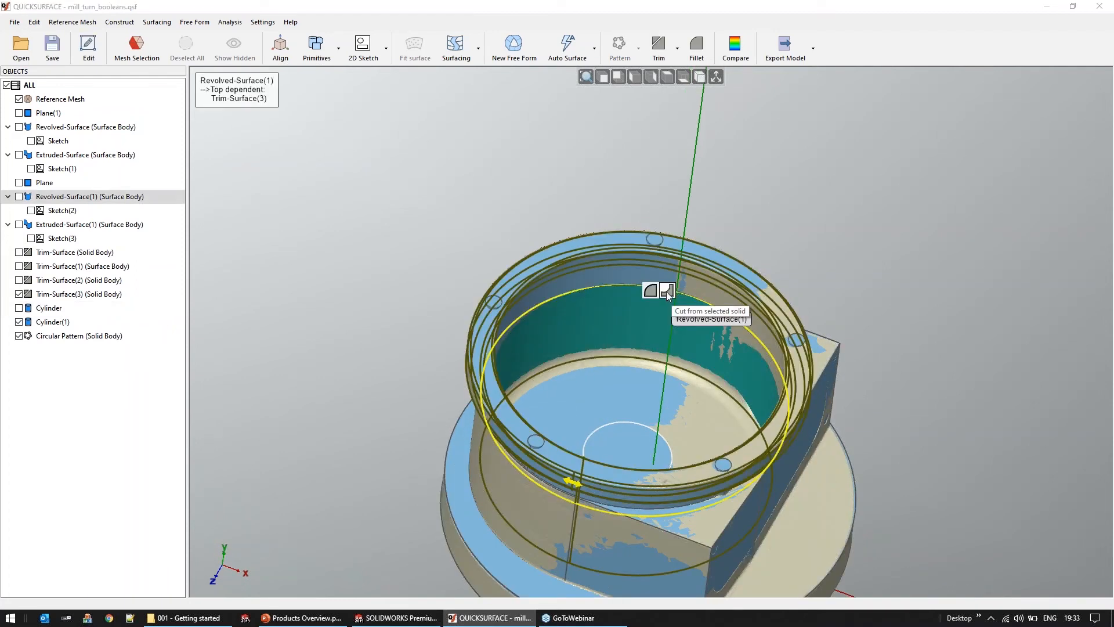
{"action": "left_click", "coordinate": [668, 290]}
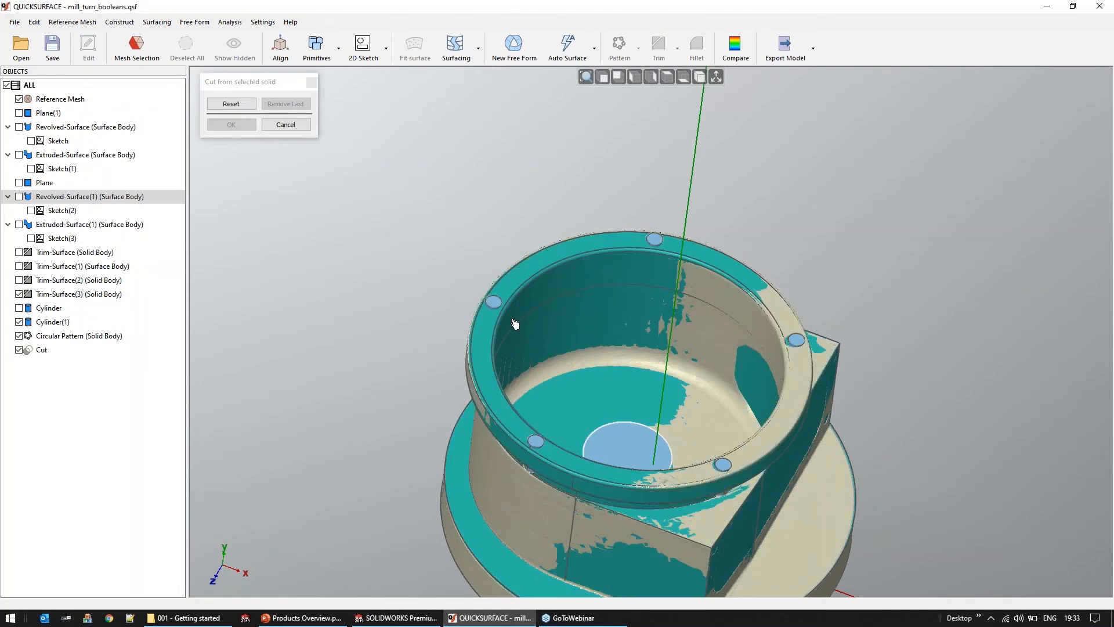
{"action": "left_click", "coordinate": [646, 452]}
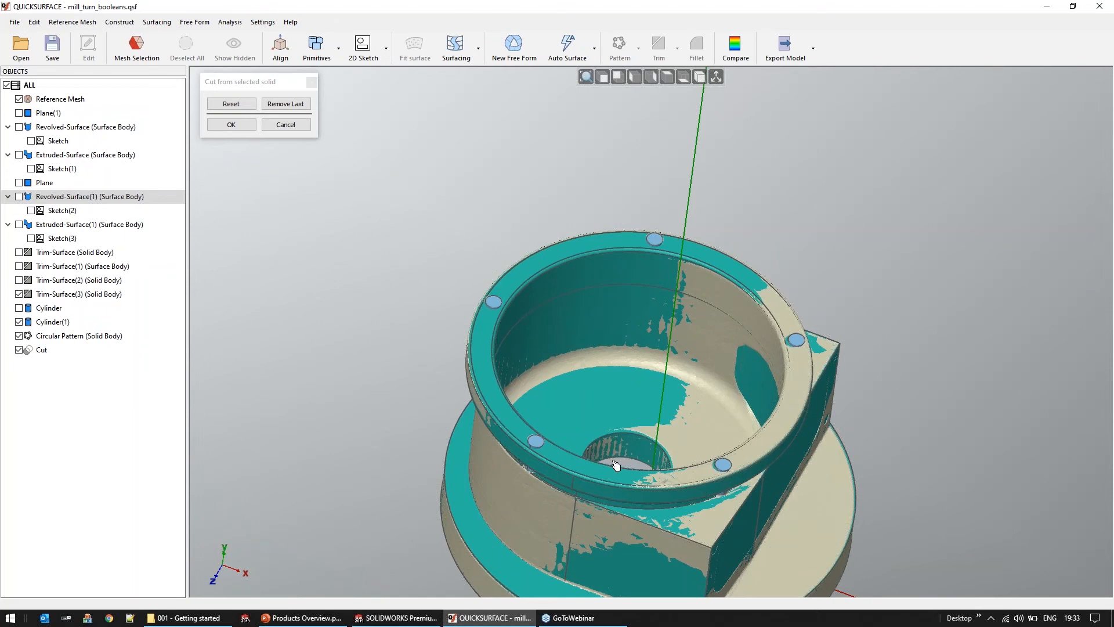
{"action": "scroll", "coordinate": [502, 318], "scroll_direction": "up", "scroll_amount": 5}
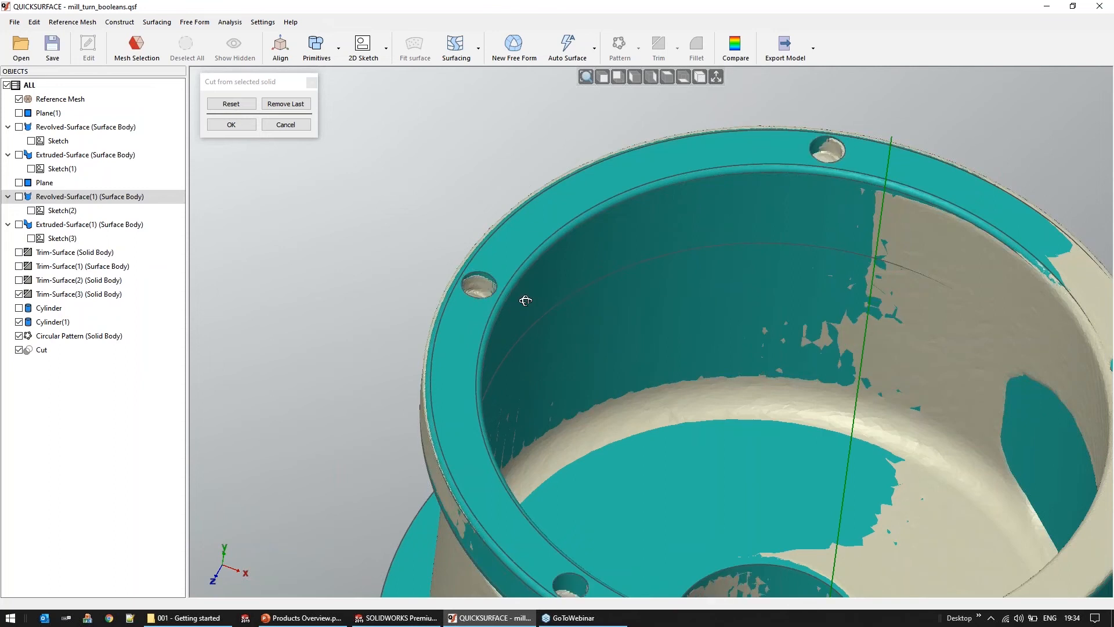
{"action": "middle_click_drag", "start_coordinate": [525, 301], "coordinate": [520, 286]}
{"action": "left_click", "coordinate": [246, 126]}
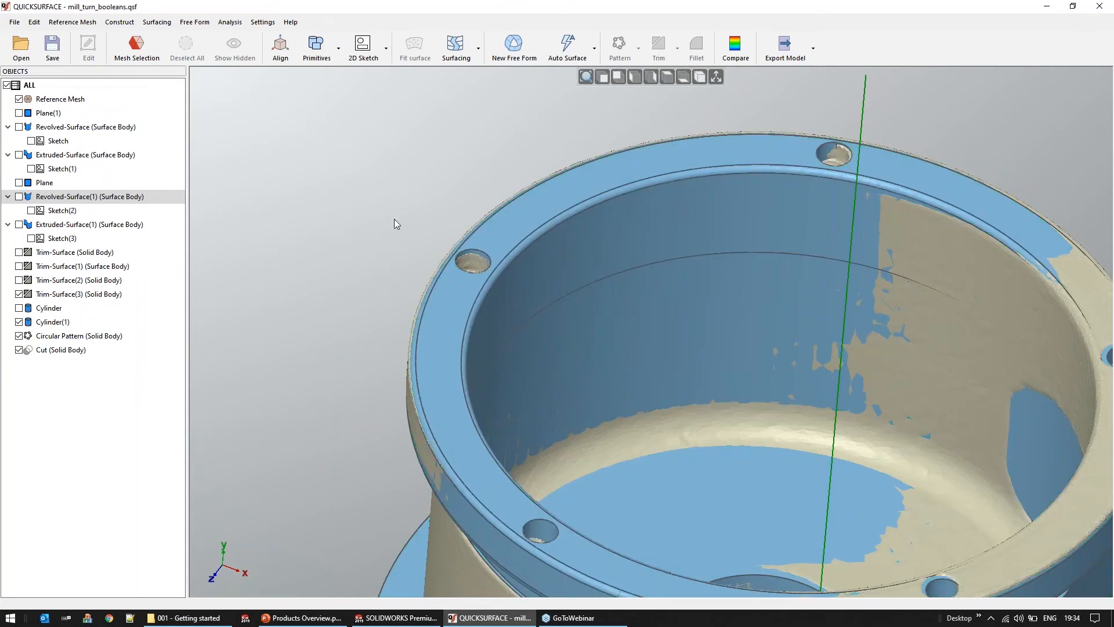
Hide the reference mesh and inspect the holes cut in the solid body
{"action": "scroll", "coordinate": [395, 218], "scroll_direction": "down", "scroll_amount": 3}
{"action": "left_click", "coordinate": [19, 99]}
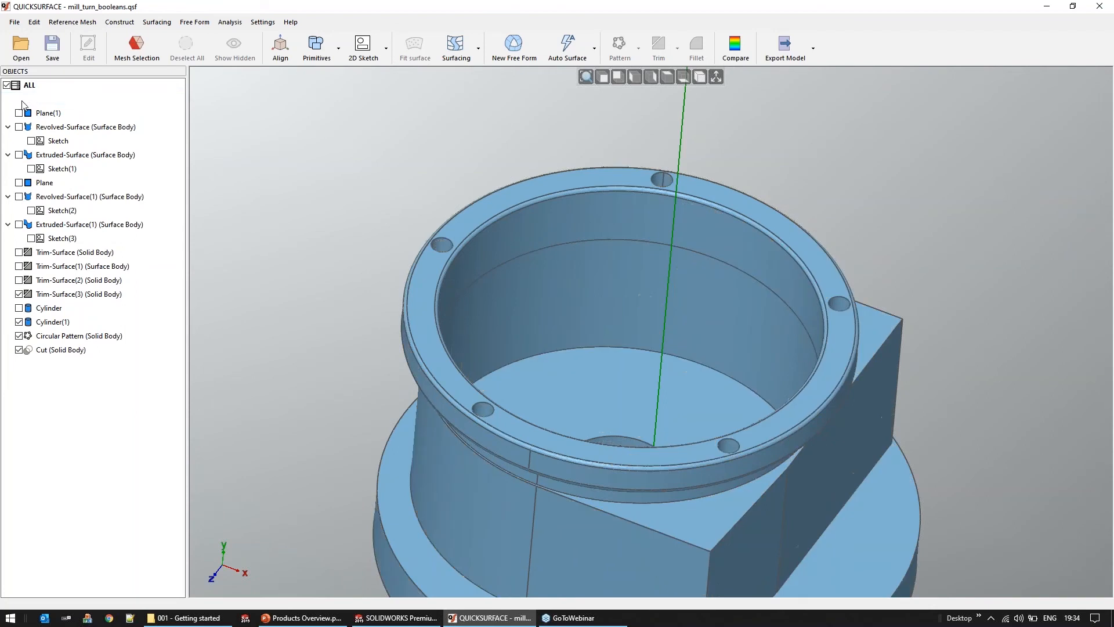
{"action": "middle_click_drag", "start_coordinate": [592, 358], "coordinate": [520, 336]}
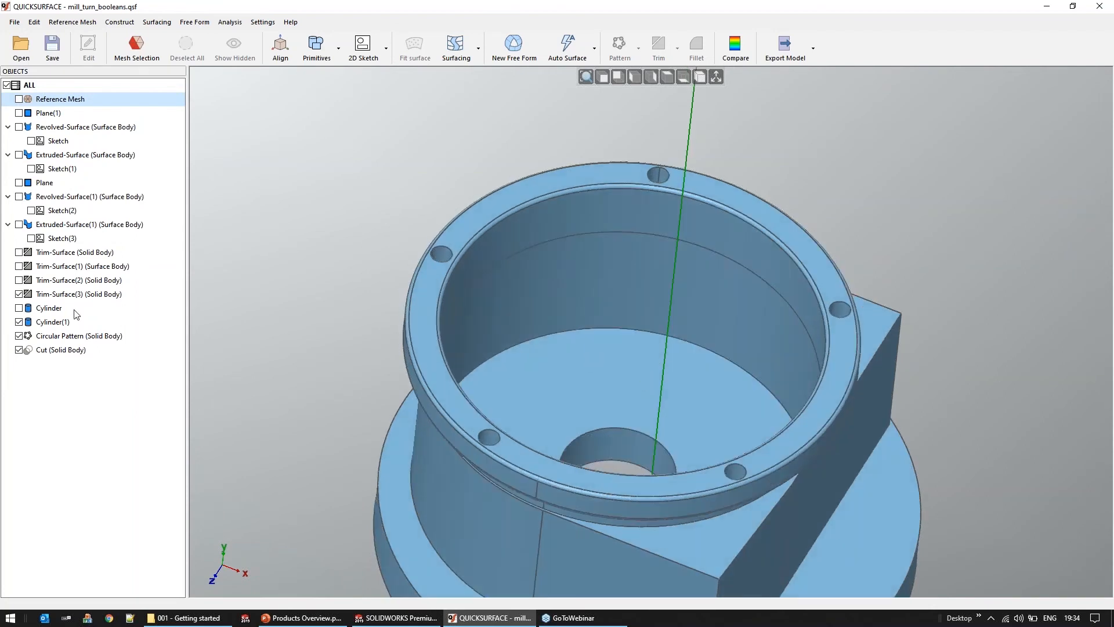
Edit the circular pattern of rim holes to use 6 instances
{"action": "right_click", "coordinate": [60, 338]}
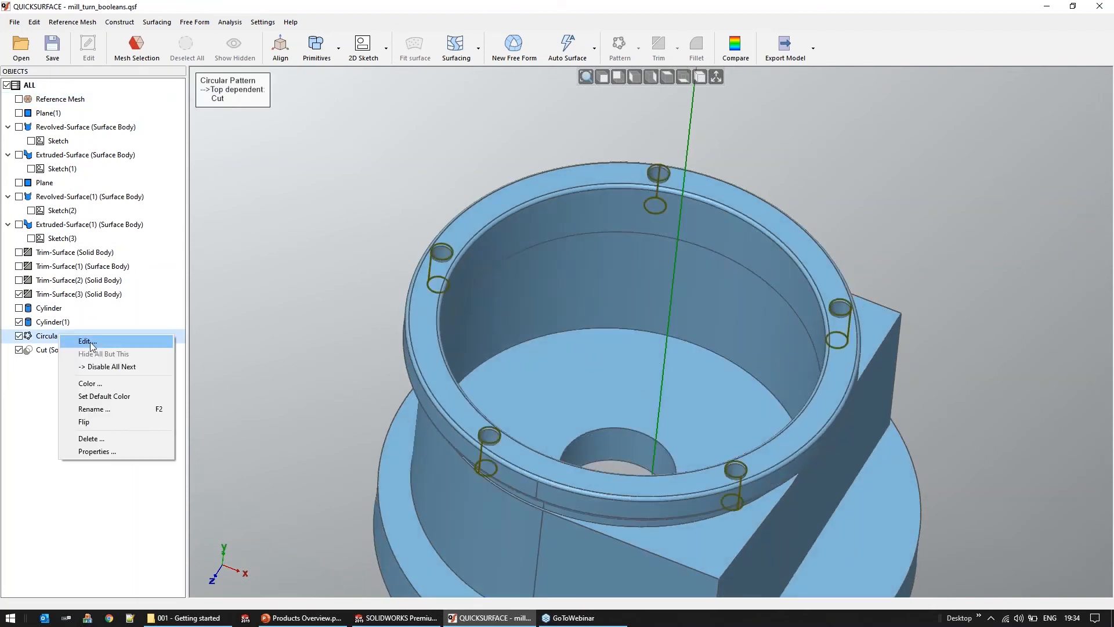
{"action": "left_click", "coordinate": [89, 343]}
{"action": "double_click", "coordinate": [293, 120]}
{"action": "type", "text": "6"}
{"action": "left_click", "coordinate": [292, 158]}
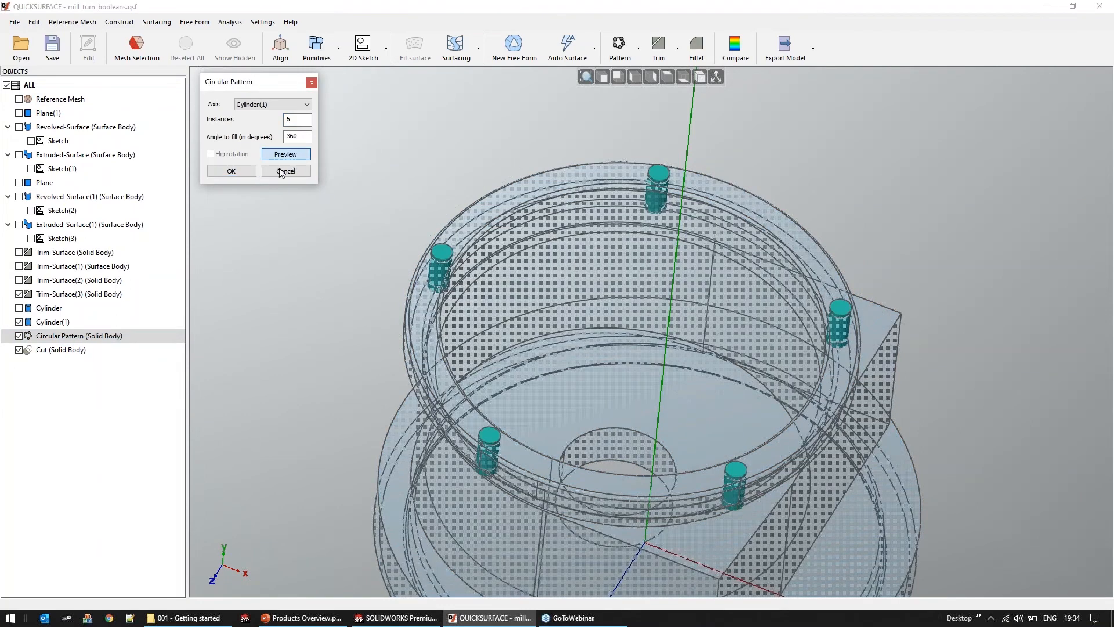
{"action": "left_click", "coordinate": [231, 171]}
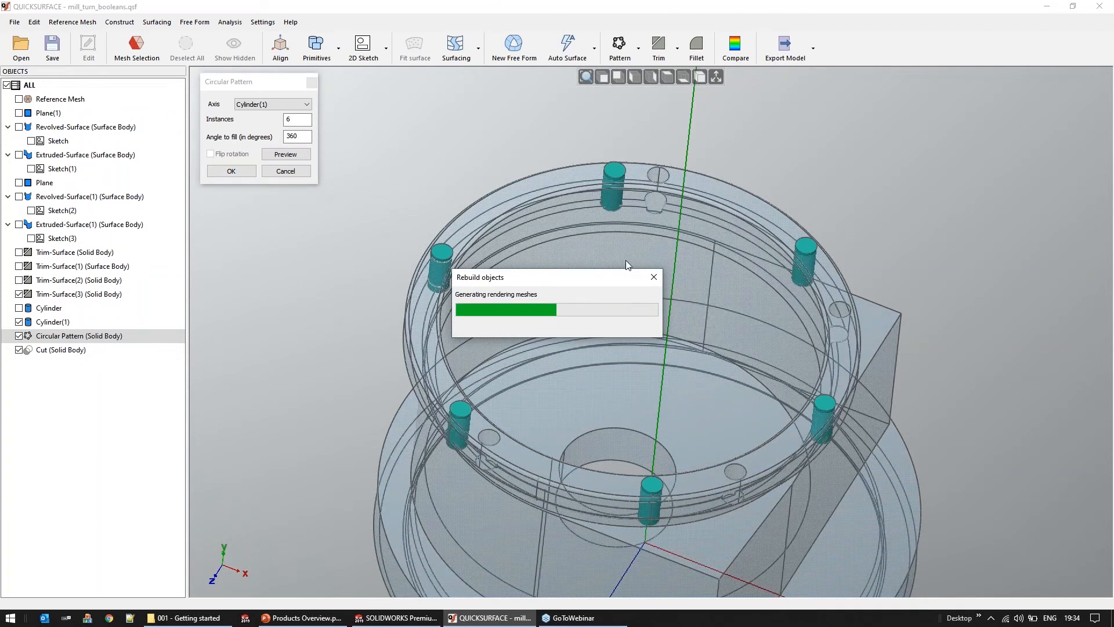
Set the radius of the original rim-hole cylinder to 1.4 mm and apply the edit
{"action": "left_click", "coordinate": [56, 309]}
{"action": "right_click", "coordinate": [55, 309]}
{"action": "left_click", "coordinate": [83, 316]}
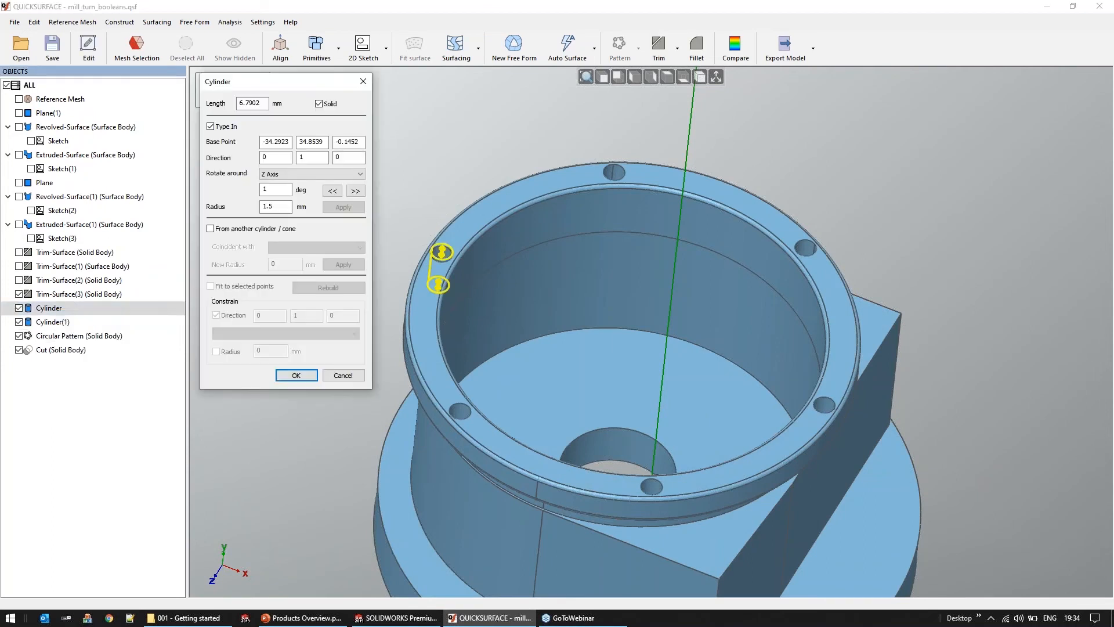
{"action": "left_click", "coordinate": [270, 206]}
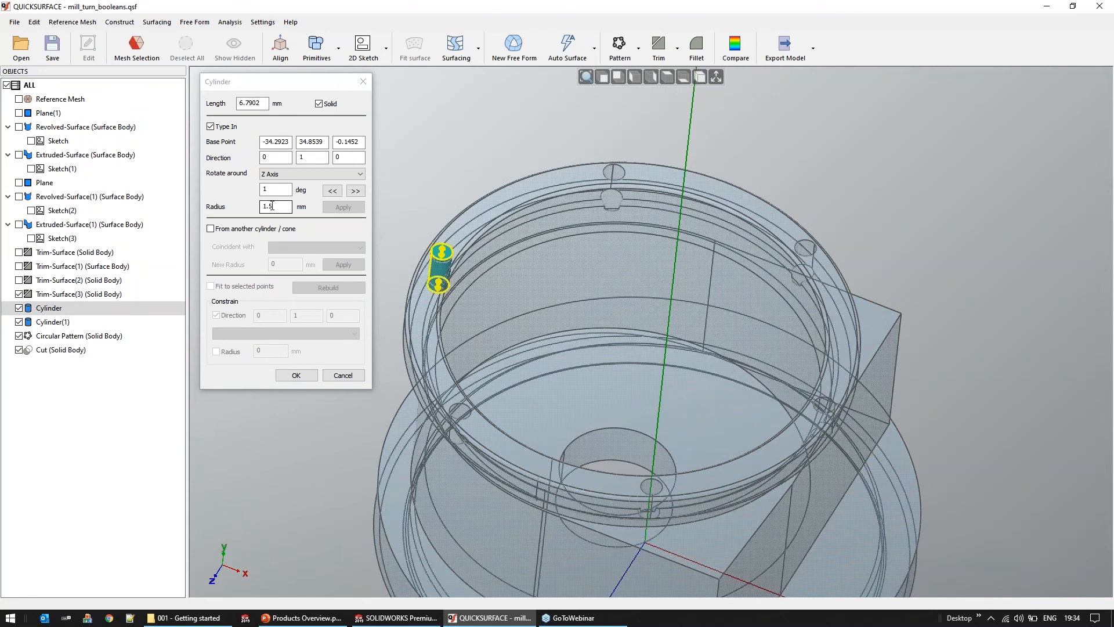
{"action": "key", "text": "BackSpace"}
{"action": "type", "text": "4"}
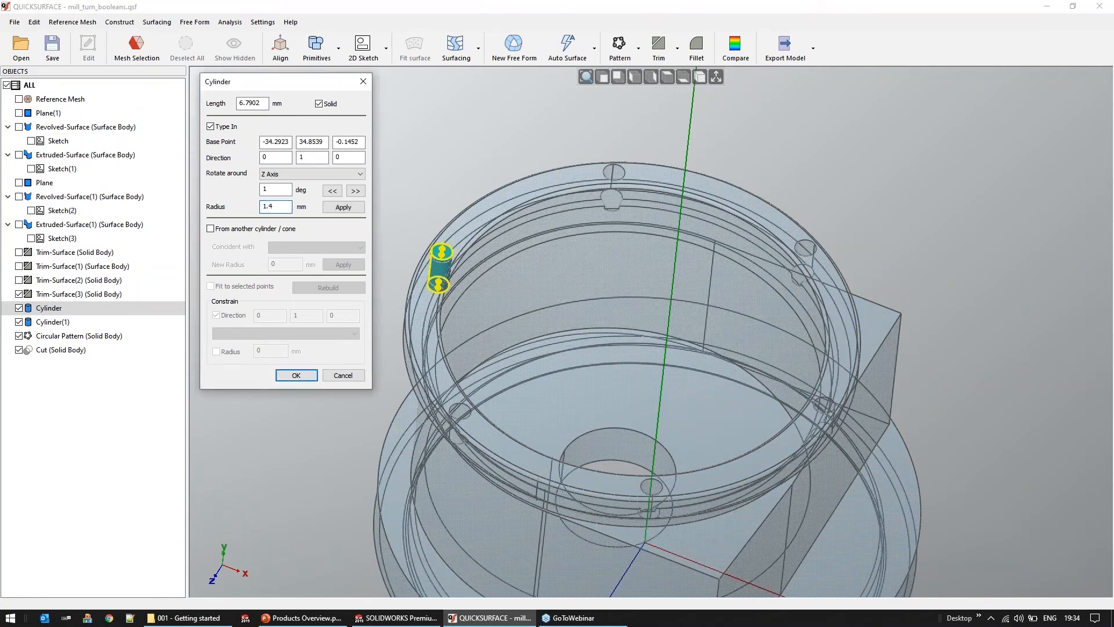
{"action": "left_click", "coordinate": [344, 207]}
{"action": "left_click", "coordinate": [309, 376]}
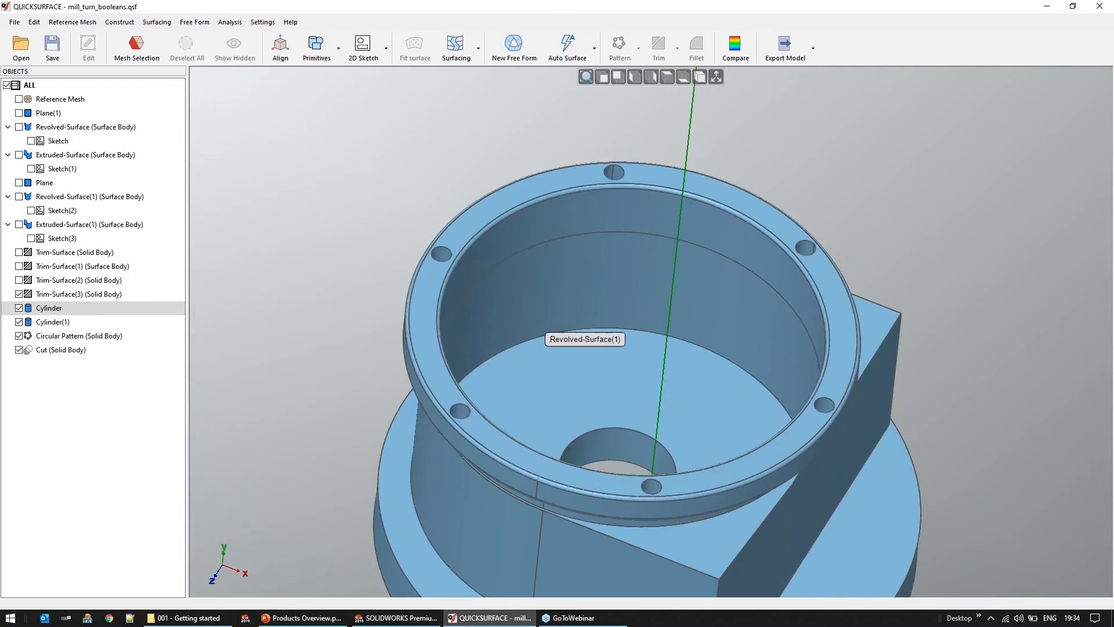
Open the file aerosol_knob.qsf from the 006 - FreeForm - QuadSurface folder
{"action": "scroll", "coordinate": [503, 315], "scroll_direction": "down", "scroll_amount": 3}
{"action": "middle_click_drag", "start_coordinate": [534, 396], "coordinate": [532, 399]}
{"action": "left_click", "coordinate": [29, 57]}
{"action": "left_click", "coordinate": [566, 336]}
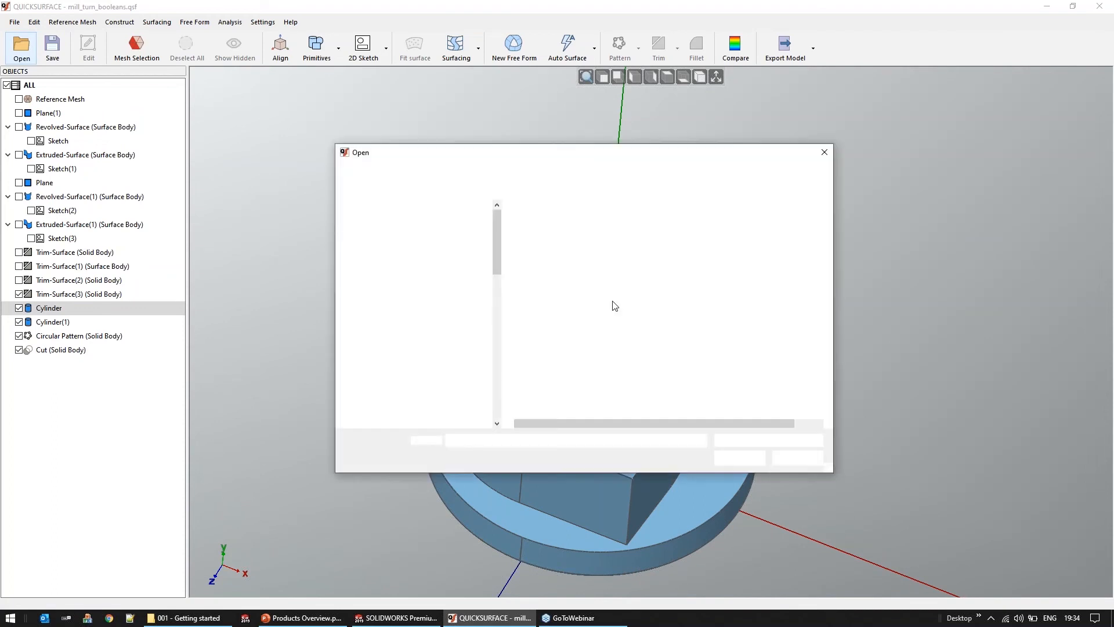
{"action": "left_click", "coordinate": [539, 172]}
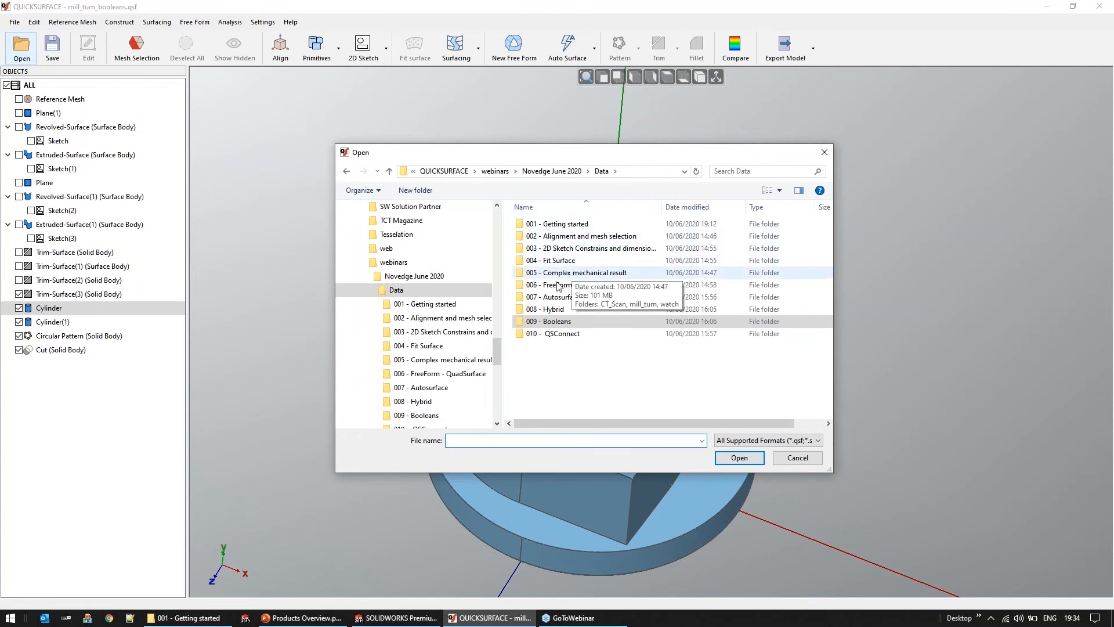
{"action": "double_click", "coordinate": [556, 287]}
{"action": "left_click", "coordinate": [641, 225]}
{"action": "key", "text": "Return"}
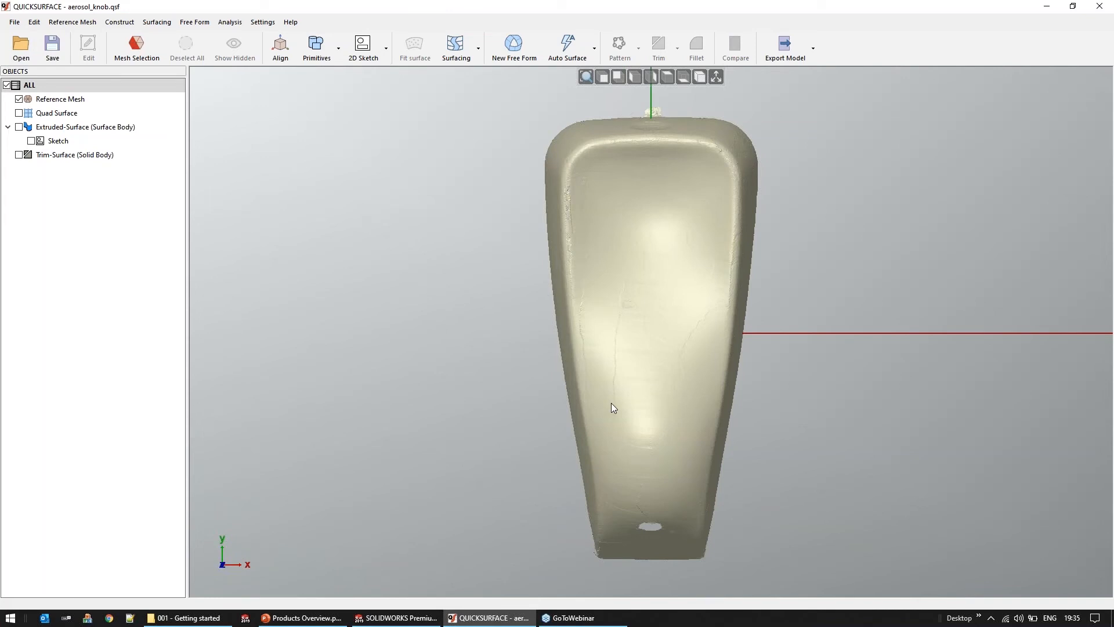
Examine the scanned aerosol knob mesh from several sides, including its curved top, side walls and front hole
{"action": "middle_click_drag", "start_coordinate": [580, 428], "coordinate": [639, 323]}
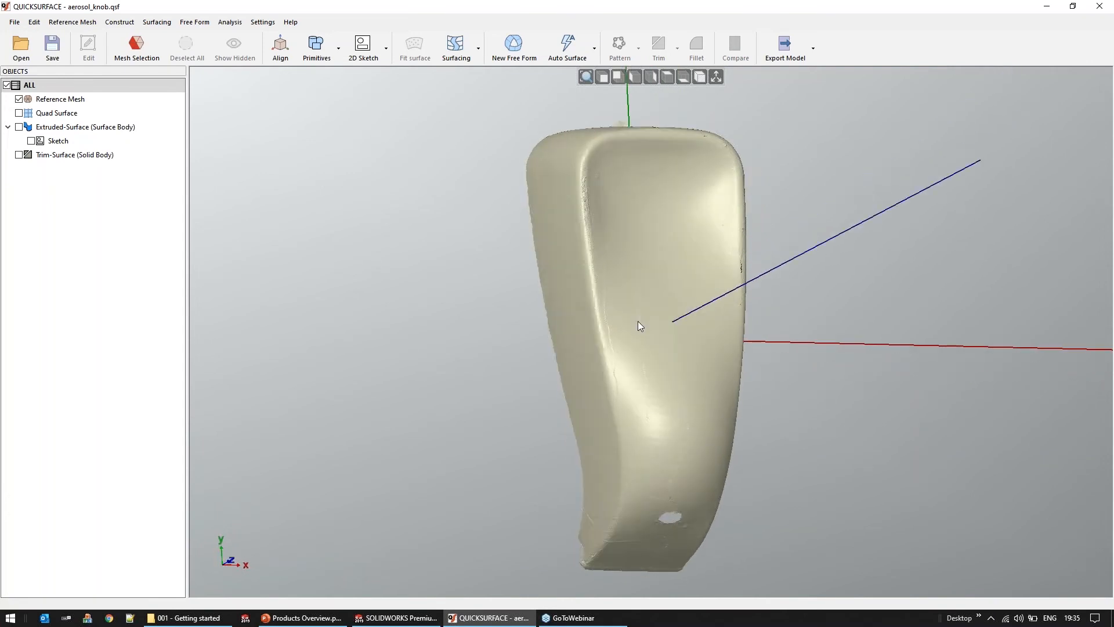
{"action": "scroll", "coordinate": [639, 323], "scroll_direction": "up", "scroll_amount": 4}
{"action": "middle_click_drag", "start_coordinate": [563, 411], "coordinate": [545, 325]}
{"action": "scroll", "coordinate": [548, 326], "scroll_direction": "down", "scroll_amount": 3}
{"action": "middle_click_drag", "start_coordinate": [688, 438], "coordinate": [481, 409]}
{"action": "scroll", "coordinate": [480, 409], "scroll_direction": "up", "scroll_amount": 3}
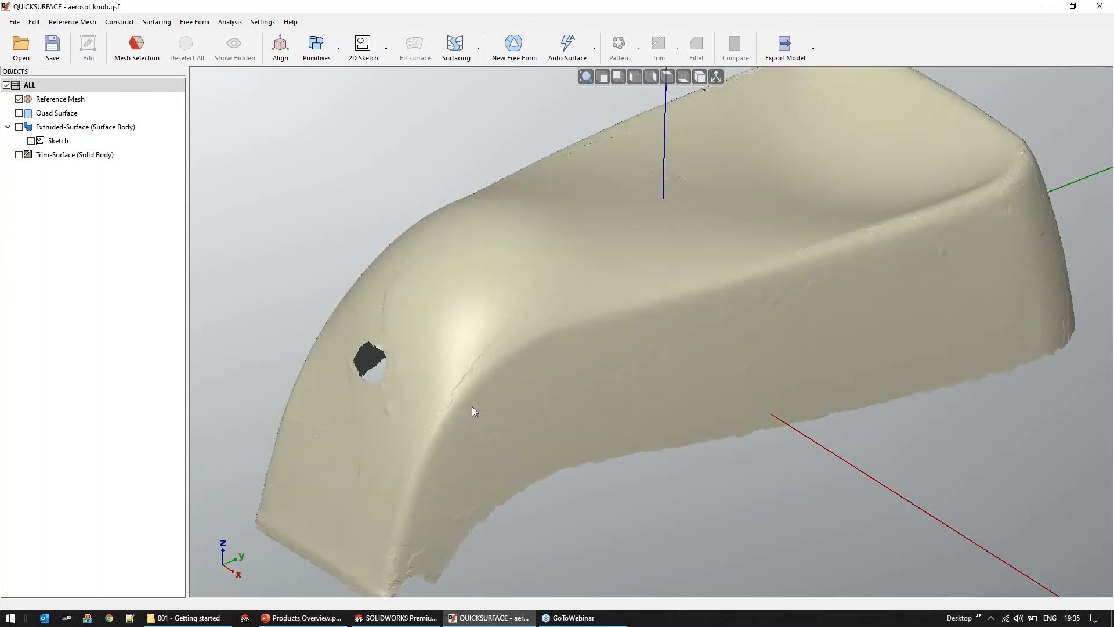
{"action": "scroll", "coordinate": [473, 411], "scroll_direction": "up", "scroll_amount": 3}
{"action": "scroll", "coordinate": [489, 312], "scroll_direction": "down", "scroll_amount": 4}
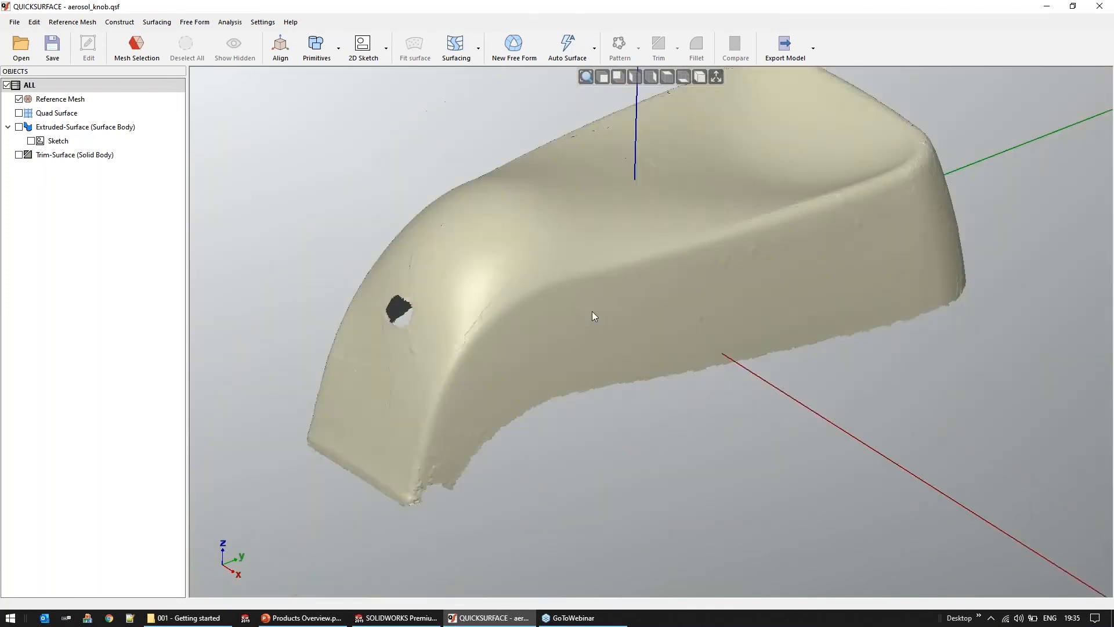
{"action": "middle_click_drag", "start_coordinate": [850, 401], "coordinate": [822, 447]}
{"action": "scroll", "coordinate": [826, 440], "scroll_direction": "down", "scroll_amount": 3}
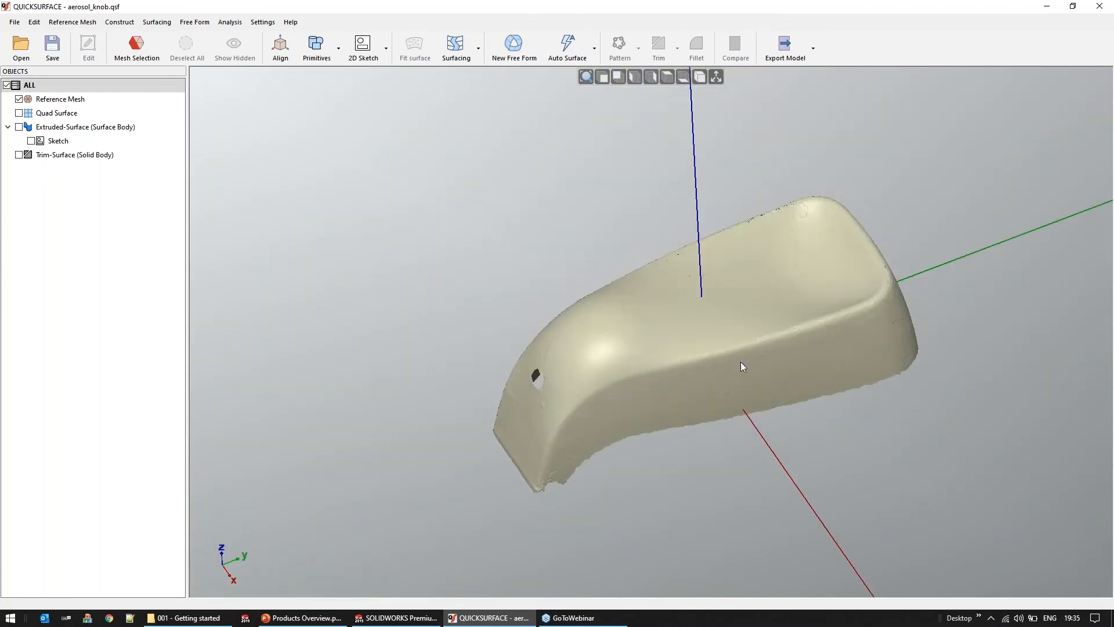
{"action": "middle_click_drag", "start_coordinate": [769, 344], "coordinate": [769, 418]}
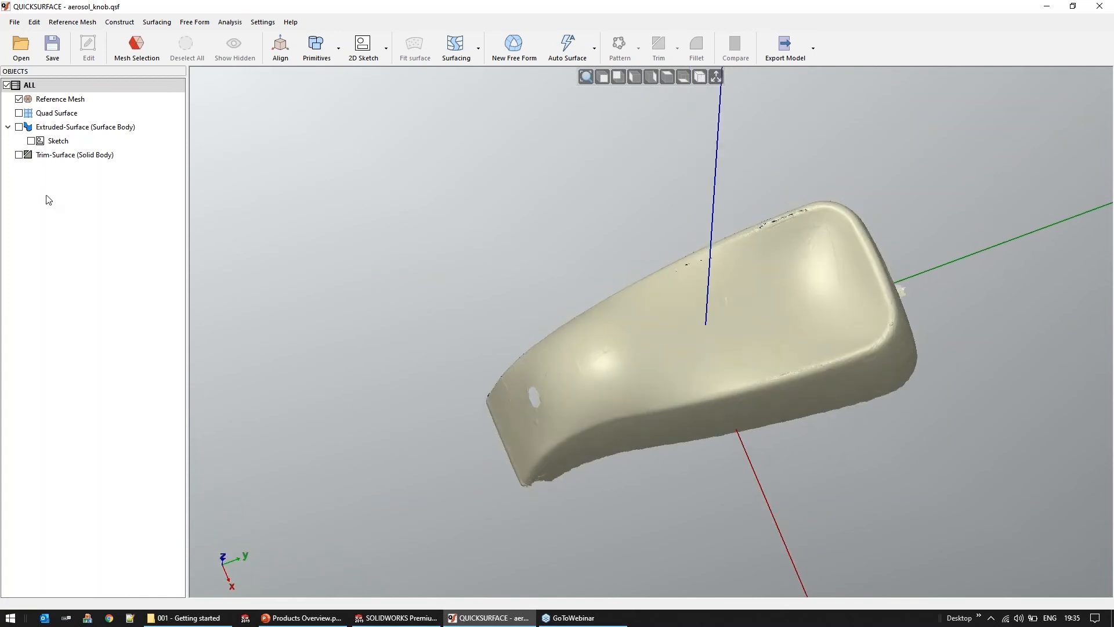
Show the Trim-Surface solid body in place of the reference mesh, inspect it and turn off the coordinate axes
{"action": "left_click", "coordinate": [19, 99]}
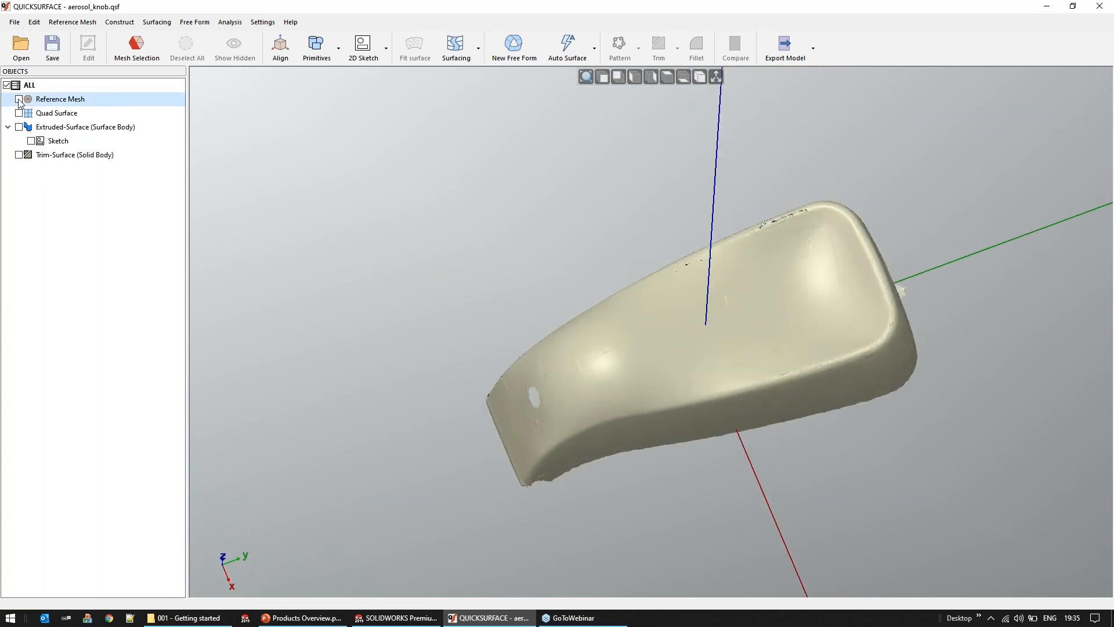
{"action": "left_click", "coordinate": [19, 155]}
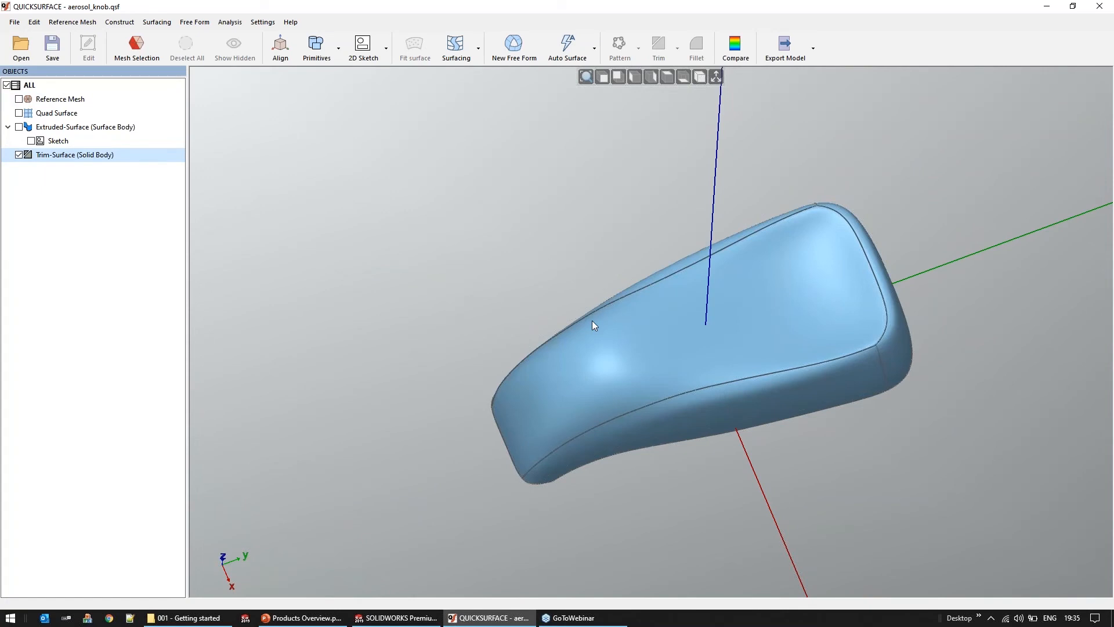
{"action": "middle_click_drag", "start_coordinate": [569, 335], "coordinate": [803, 281]}
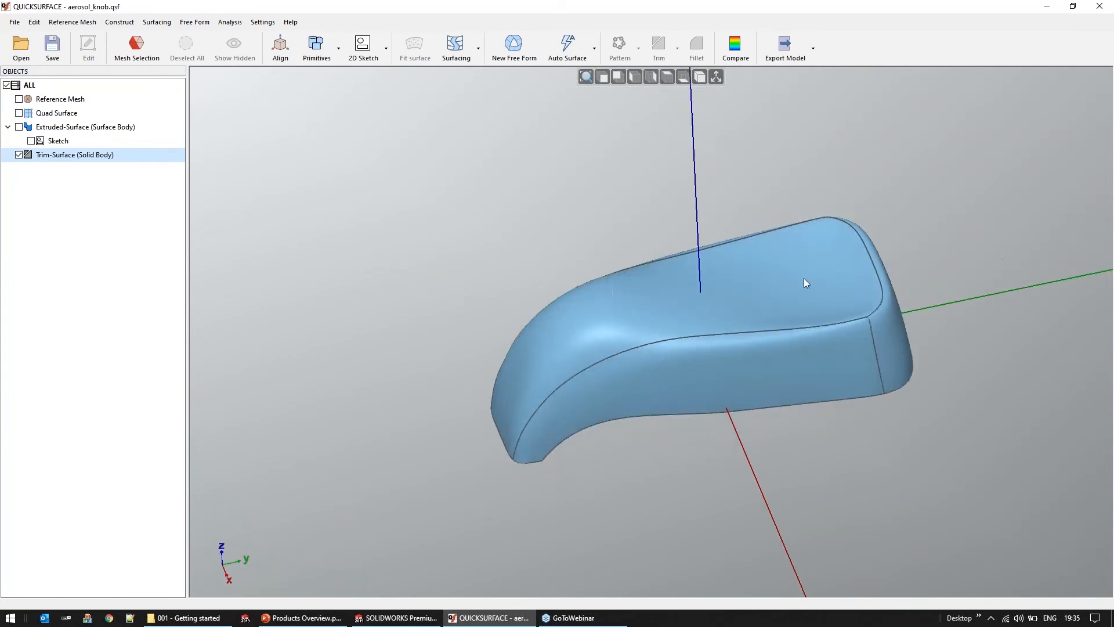
{"action": "left_click", "coordinate": [716, 76]}
{"action": "middle_click_drag", "start_coordinate": [691, 415], "coordinate": [697, 353]}
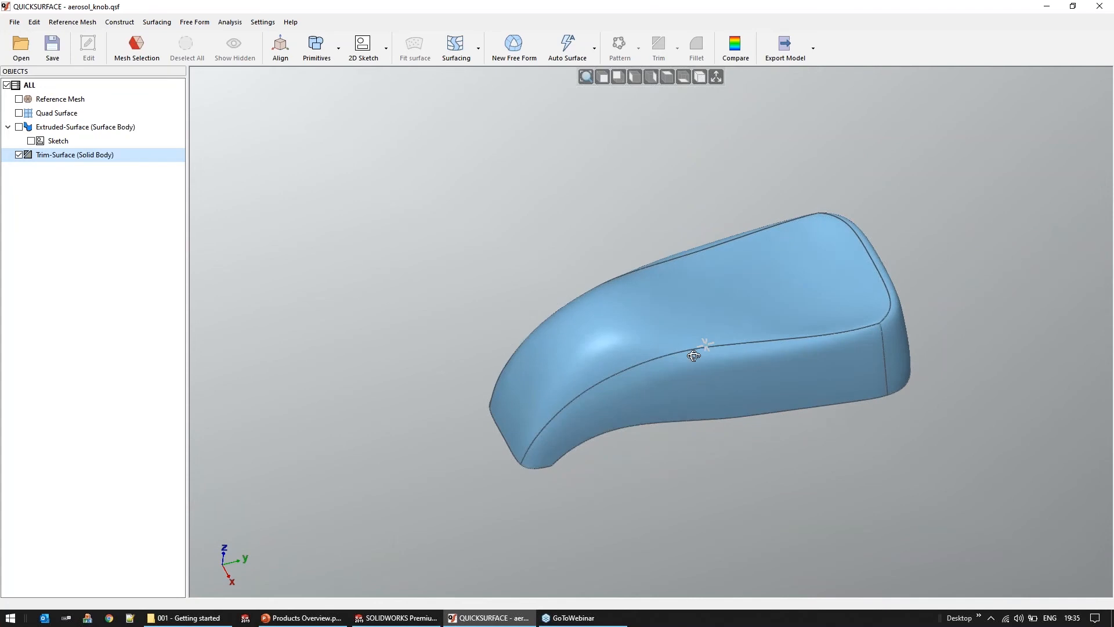
Show the reference mesh and hide all other objects, leaving the knob's side wall in view
{"action": "left_click", "coordinate": [18, 99]}
{"action": "right_click", "coordinate": [44, 98]}
{"action": "left_click", "coordinate": [59, 105]}
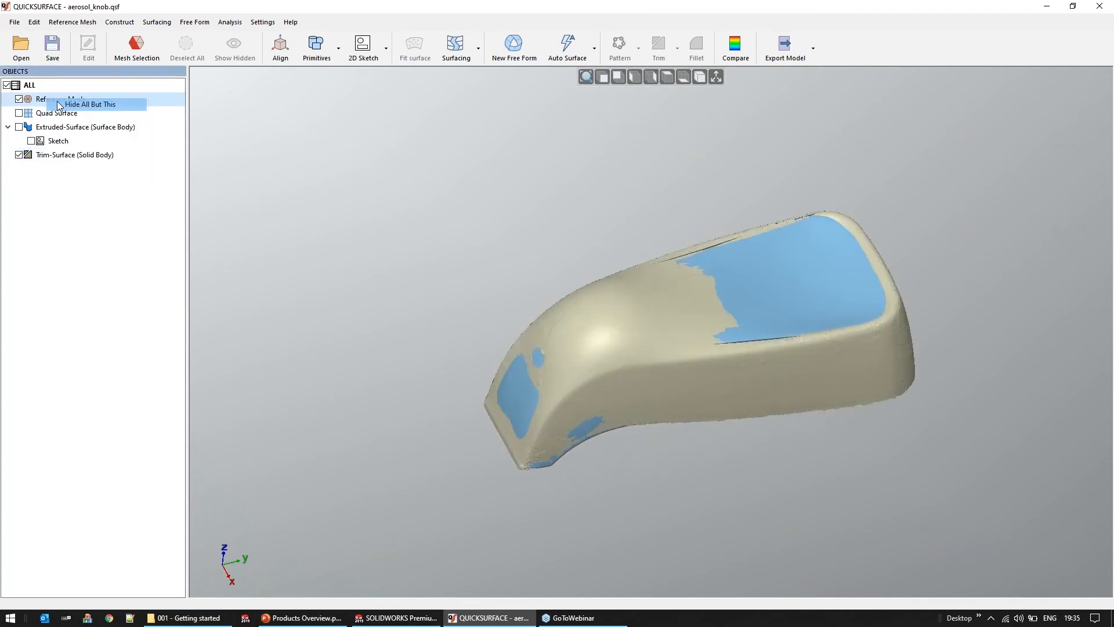
{"action": "middle_click_drag", "start_coordinate": [713, 347], "coordinate": [703, 383]}
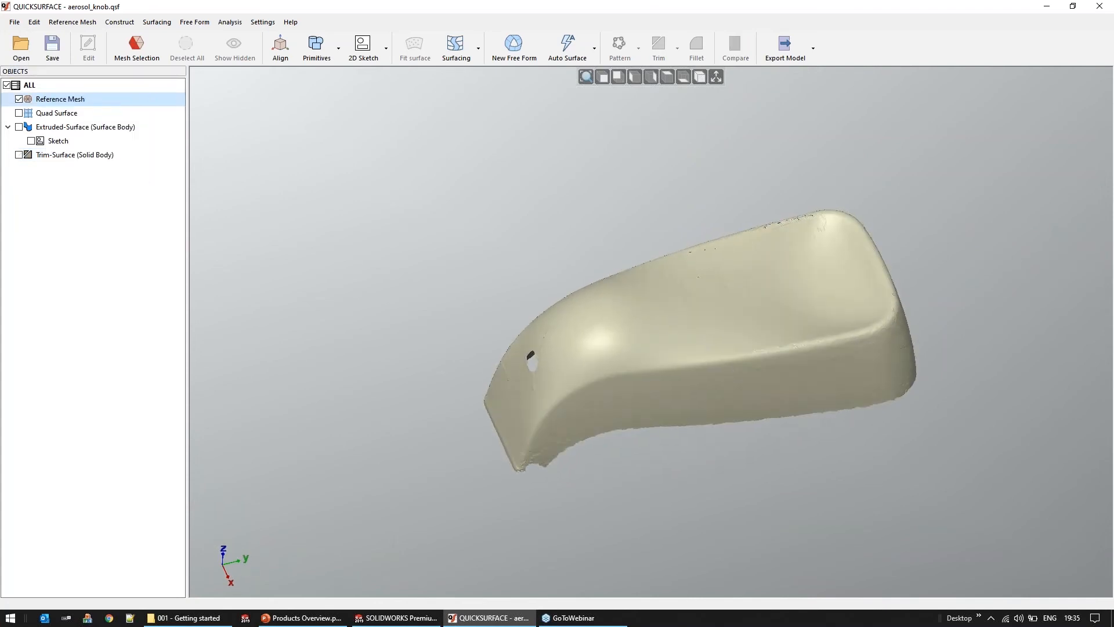
{"action": "scroll", "coordinate": [702, 383], "scroll_direction": "up", "scroll_amount": 2}
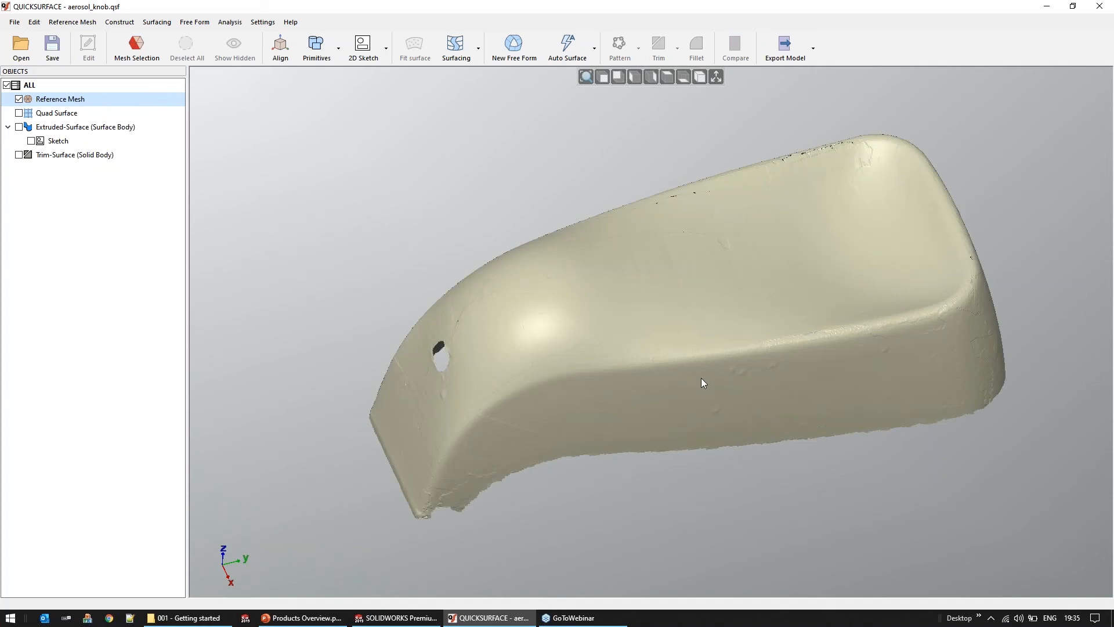
{"action": "middle_click_drag", "start_coordinate": [632, 360], "coordinate": [568, 207]}
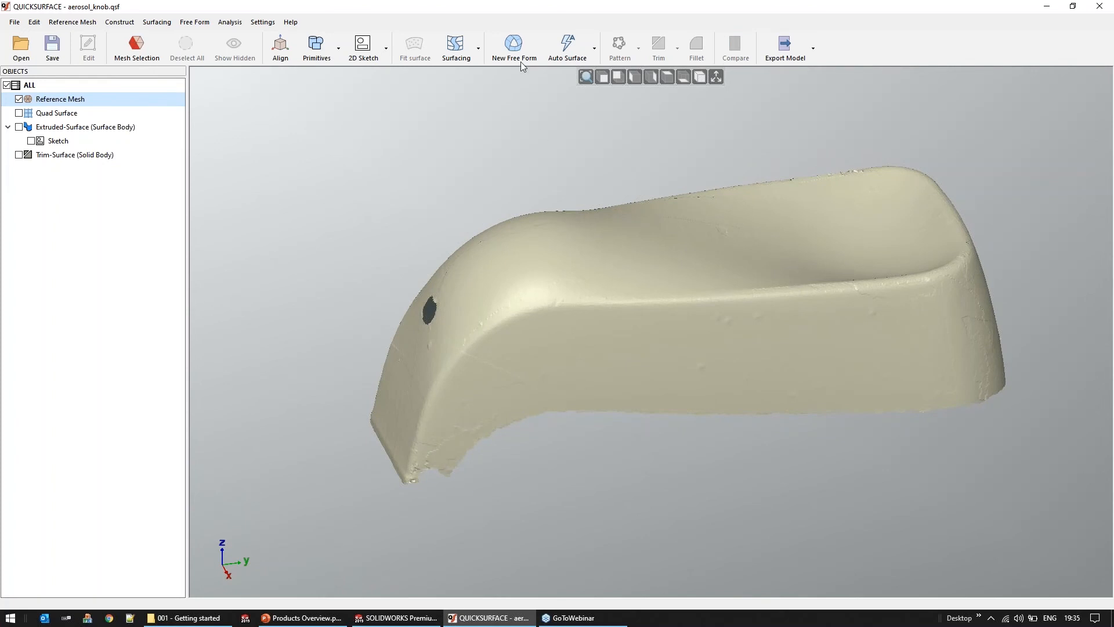
Start a new free-form surface and draw a four-point quad patch on the curved front part of the knob's side wall
{"action": "left_click", "coordinate": [513, 45]}
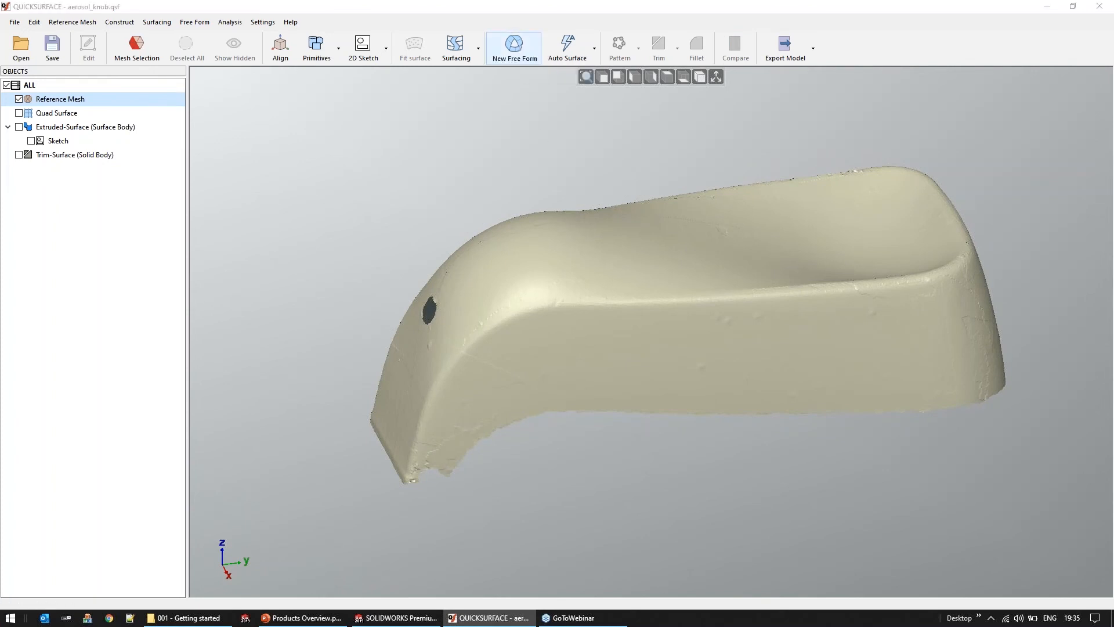
{"action": "left_click", "coordinate": [442, 408]}
{"action": "left_click", "coordinate": [489, 429]}
{"action": "left_click", "coordinate": [535, 403]}
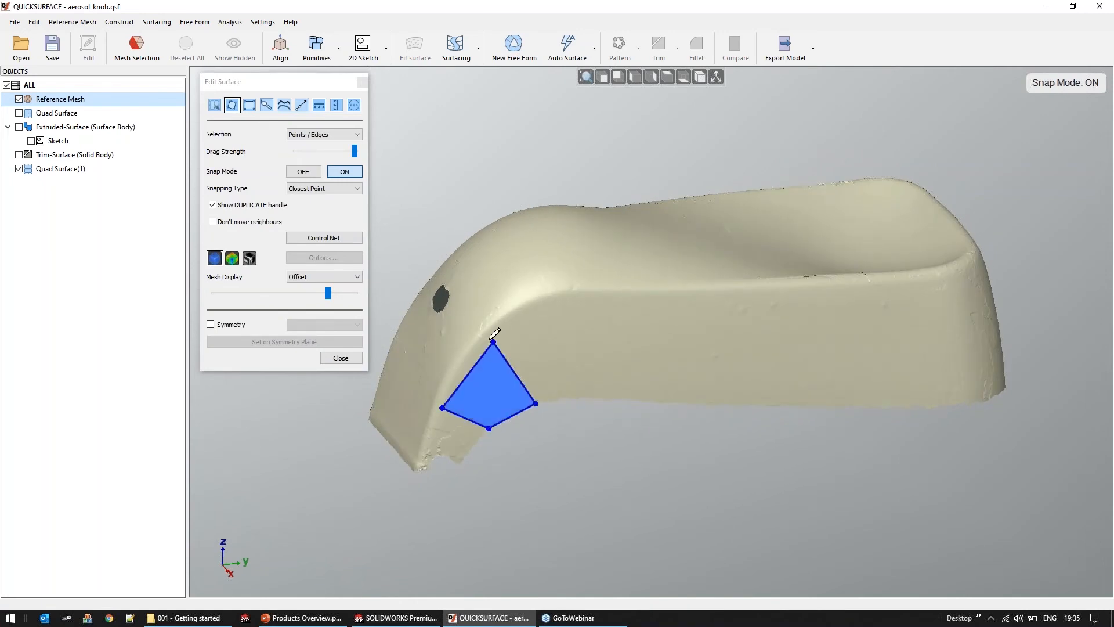
{"action": "left_click", "coordinate": [483, 337]}
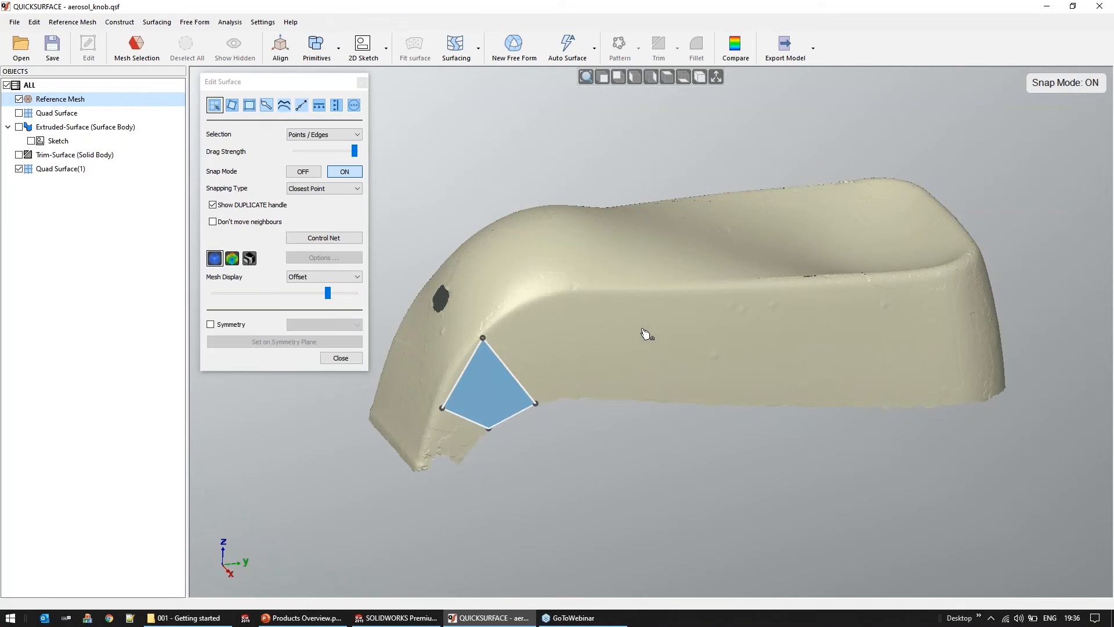
Extend the first patch with a second quad along the side wall and adjust its corner points to follow the mesh edges
{"action": "middle_click_drag", "start_coordinate": [607, 403], "coordinate": [609, 395]}
{"action": "left_click_drag", "start_coordinate": [509, 383], "coordinate": [610, 403]}
{"action": "left_click_drag", "start_coordinate": [489, 356], "coordinate": [487, 347]}
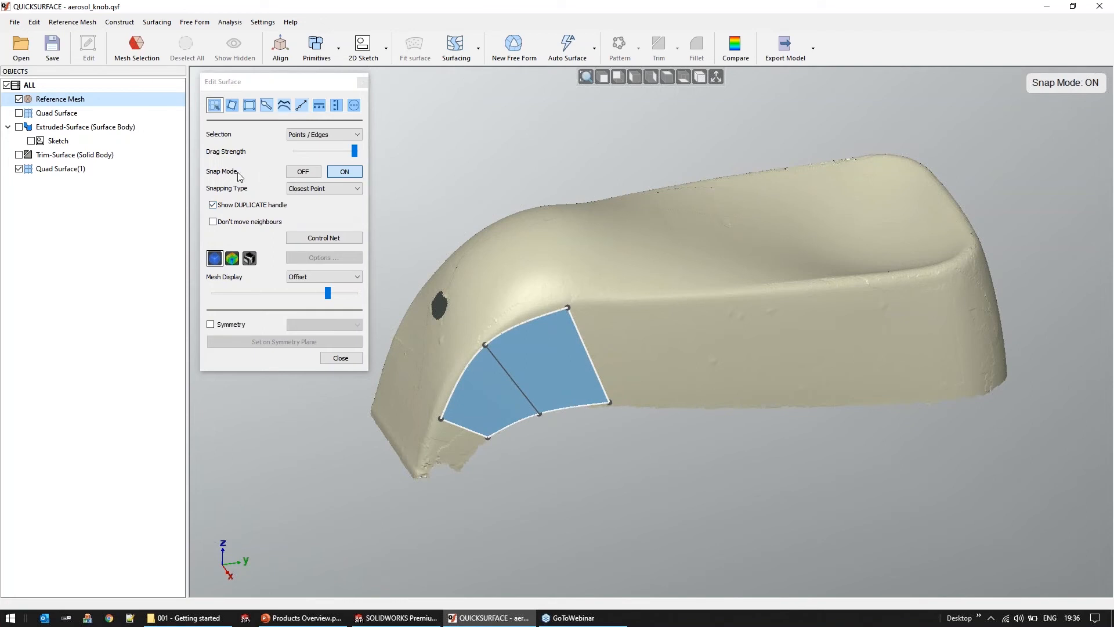
{"action": "left_click_drag", "start_coordinate": [610, 403], "coordinate": [602, 432]}
{"action": "key", "text": "ctrl+z"}
{"action": "left_click_drag", "start_coordinate": [569, 308], "coordinate": [584, 304]}
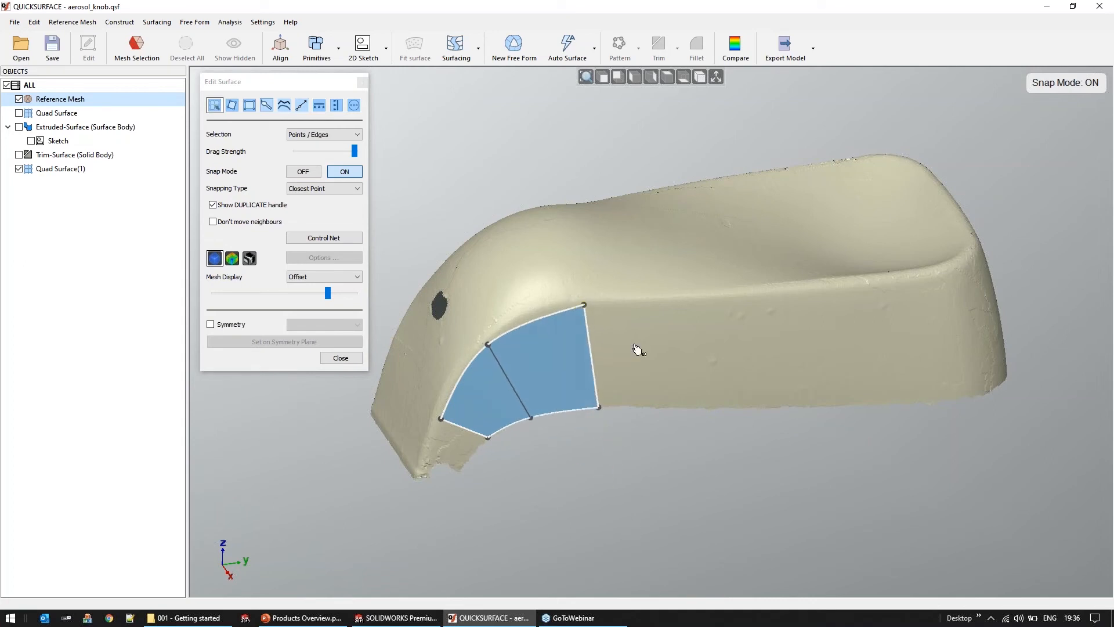
Extend the quad strip with three more patches along the side wall up to the rear corner
{"action": "mouse_move", "coordinate": [592, 357]}
{"action": "left_click_drag", "start_coordinate": [592, 357], "coordinate": [896, 351]}
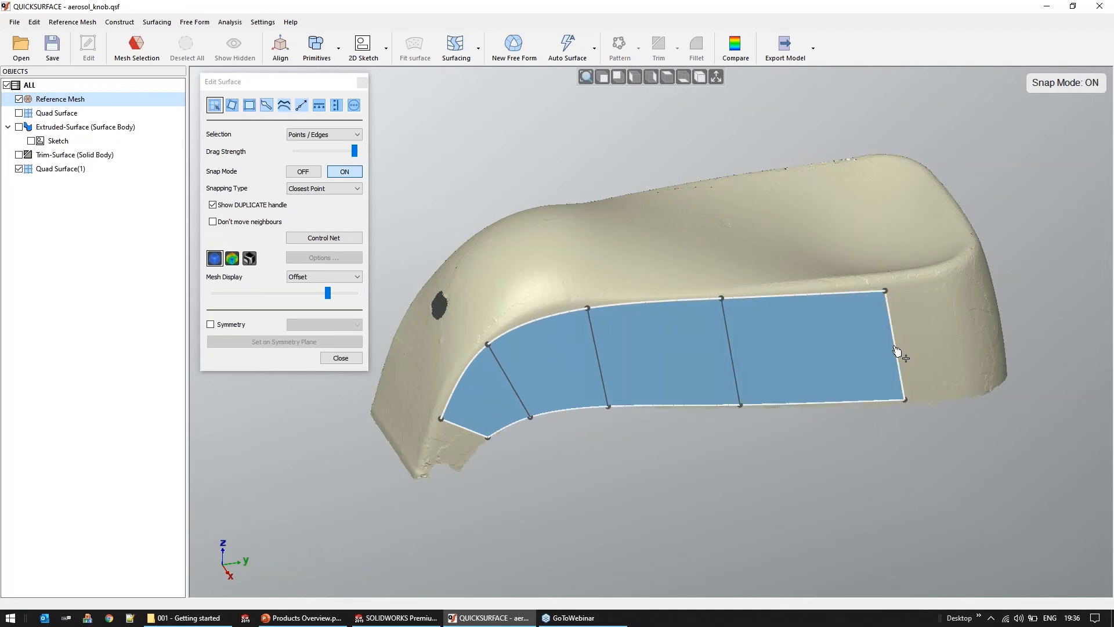
{"action": "mouse_move", "coordinate": [896, 348]}
{"action": "left_click_drag", "start_coordinate": [903, 349], "coordinate": [962, 344]}
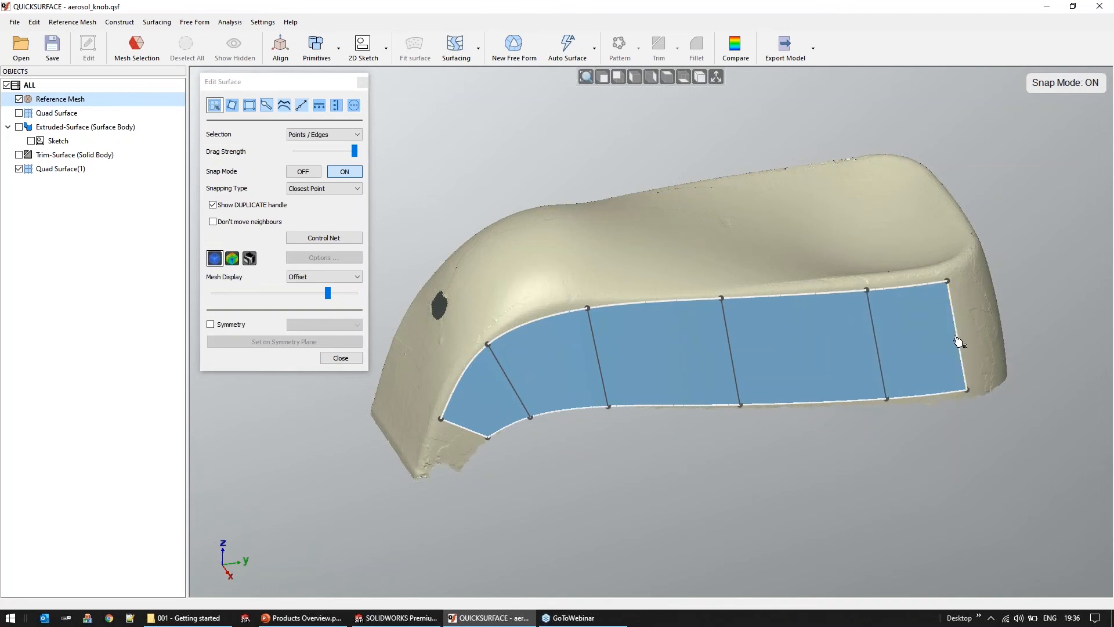
Continue the quad strip around the rear corner onto the knob's end face and align its points with the mesh
{"action": "right_click_drag", "start_coordinate": [786, 455], "coordinate": [685, 455]}
{"action": "mouse_move", "coordinate": [857, 380]}
{"action": "left_click_drag", "start_coordinate": [858, 378], "coordinate": [908, 428]}
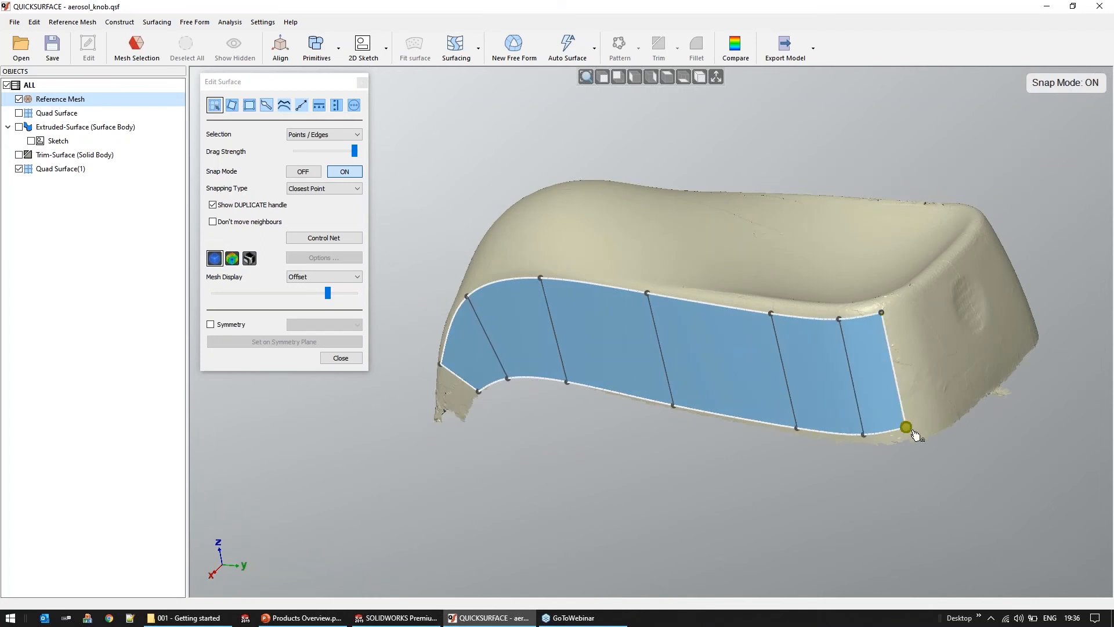
{"action": "left_click_drag", "start_coordinate": [890, 378], "coordinate": [1013, 411]}
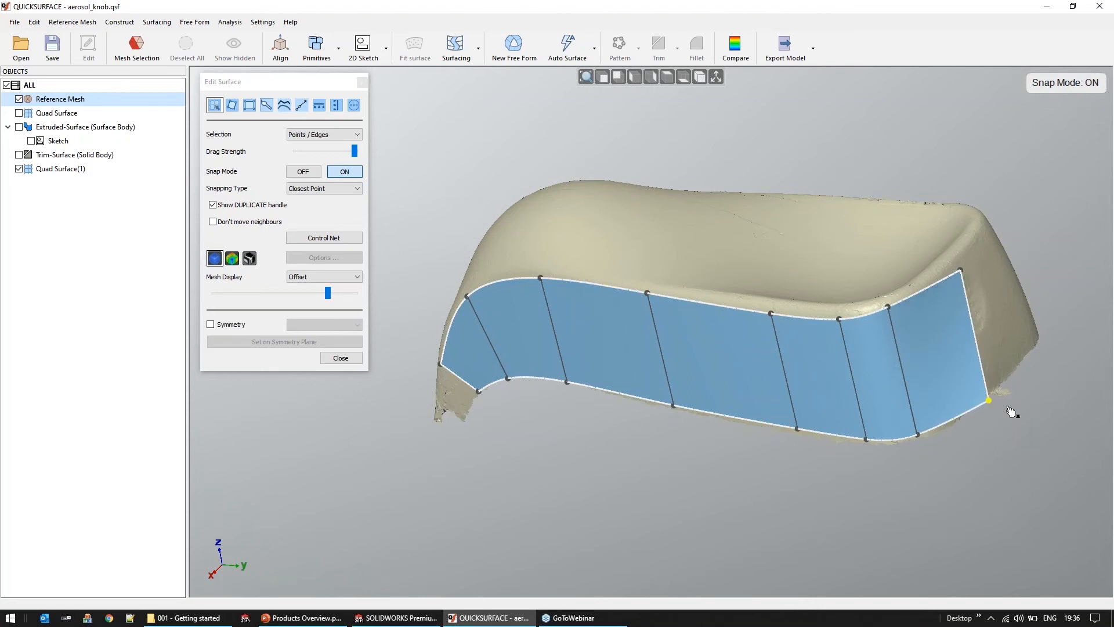
{"action": "middle_click_drag", "start_coordinate": [869, 518], "coordinate": [894, 563]}
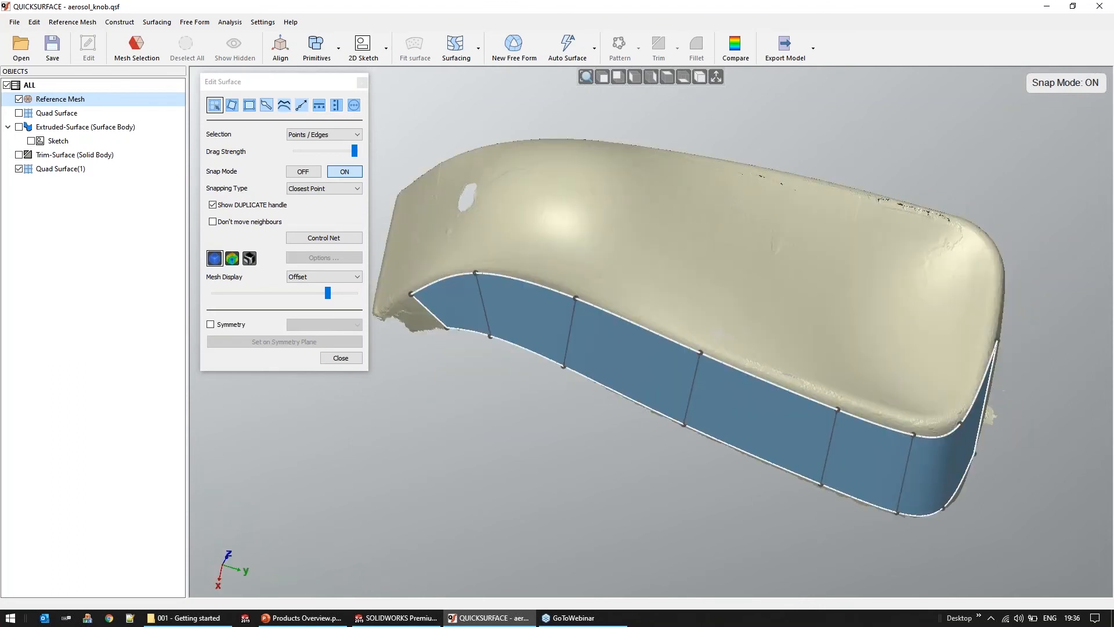
Extend quad patches from the strip's upper edges onto the knob's top face, leaving a small three-sided opening at the rear corner
{"action": "left_click_drag", "start_coordinate": [980, 388], "coordinate": [869, 347]}
{"action": "left_click_drag", "start_coordinate": [883, 392], "coordinate": [878, 427]}
{"action": "middle_click_drag", "start_coordinate": [803, 415], "coordinate": [813, 399]}
{"action": "left_click_drag", "start_coordinate": [805, 369], "coordinate": [693, 309]}
{"action": "middle_click_drag", "start_coordinate": [726, 511], "coordinate": [714, 501]}
{"action": "left_click_drag", "start_coordinate": [600, 310], "coordinate": [597, 308]}
{"action": "left_click_drag", "start_coordinate": [849, 359], "coordinate": [755, 261]}
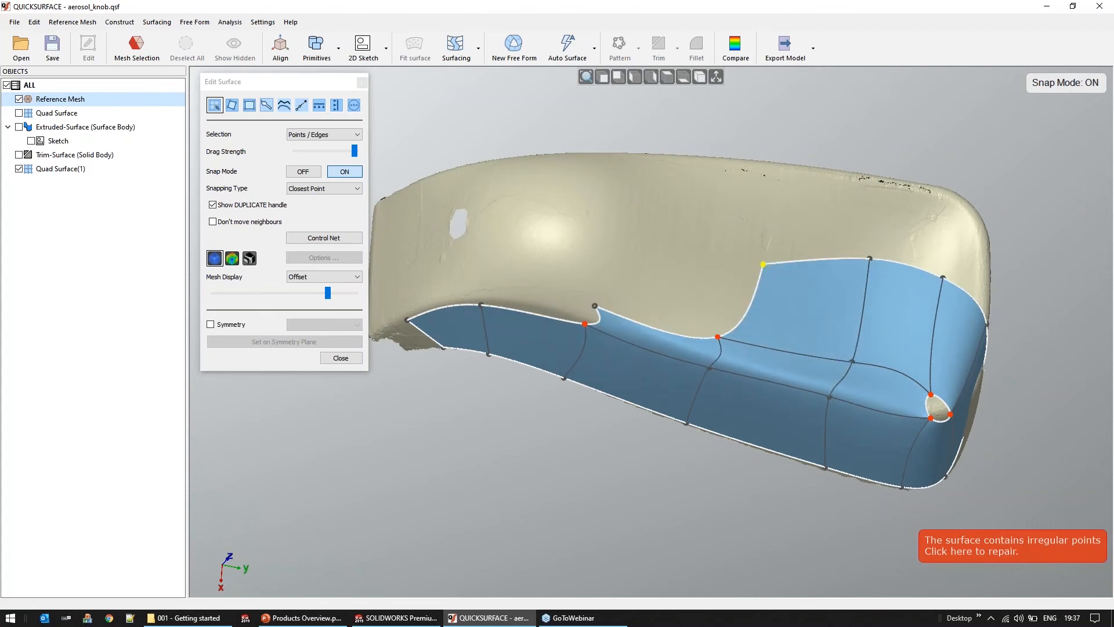
{"action": "left_click_drag", "start_coordinate": [717, 337], "coordinate": [608, 258]}
{"action": "middle_click_drag", "start_coordinate": [883, 444], "coordinate": [889, 437]}
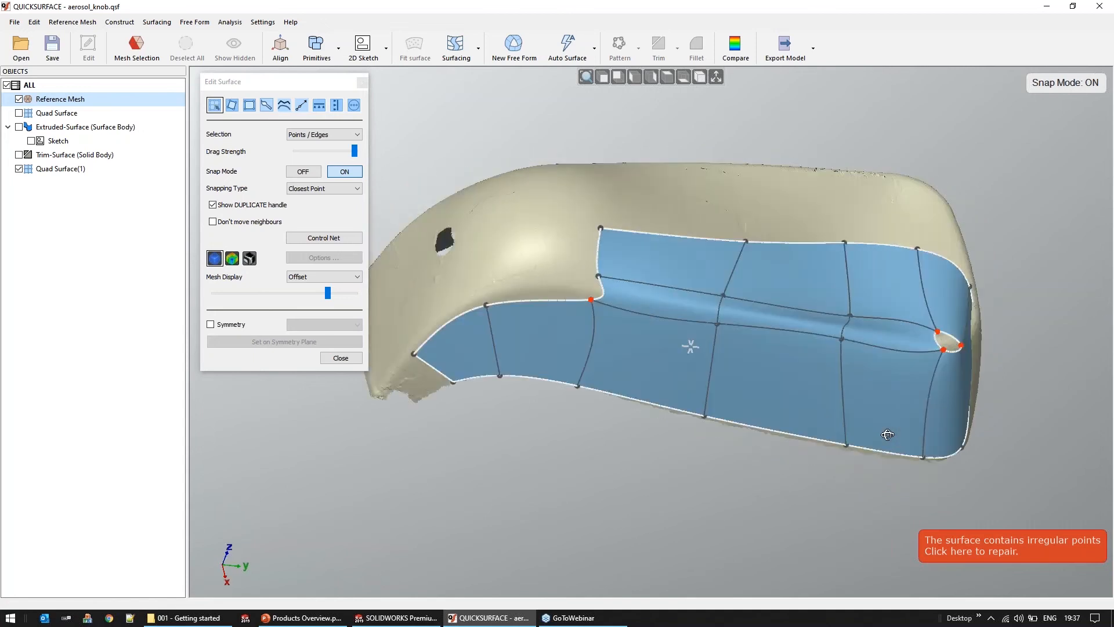
Split the lower edge of the three-sided opening at the rear corner and close the resulting four-sided hole
{"action": "middle_click_drag", "start_coordinate": [567, 455], "coordinate": [556, 451]}
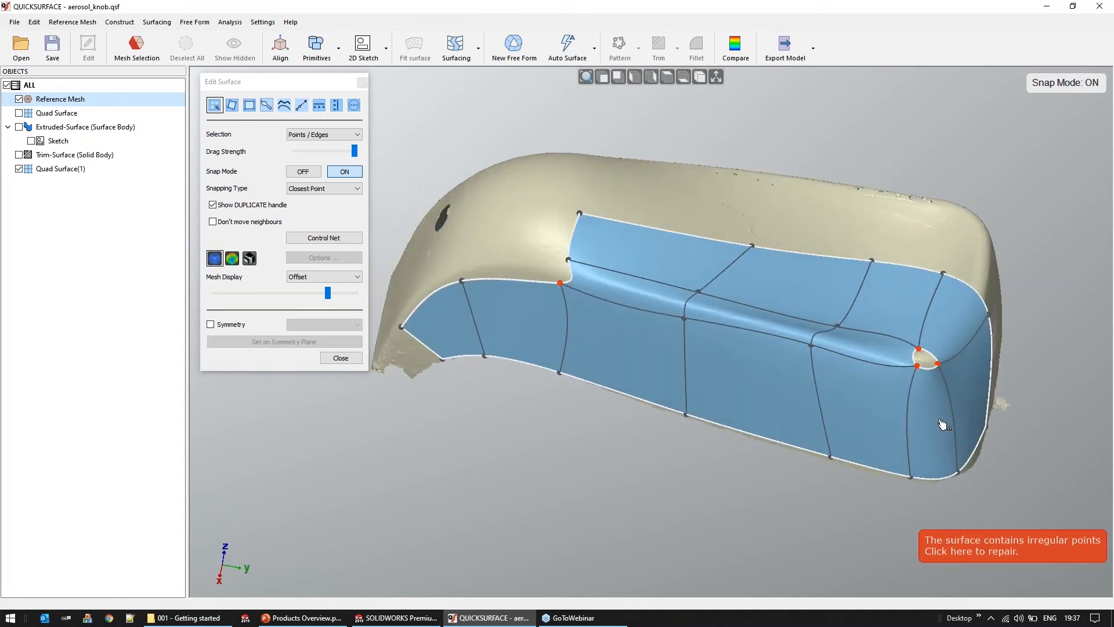
{"action": "scroll", "coordinate": [944, 424], "scroll_direction": "up", "scroll_amount": 6}
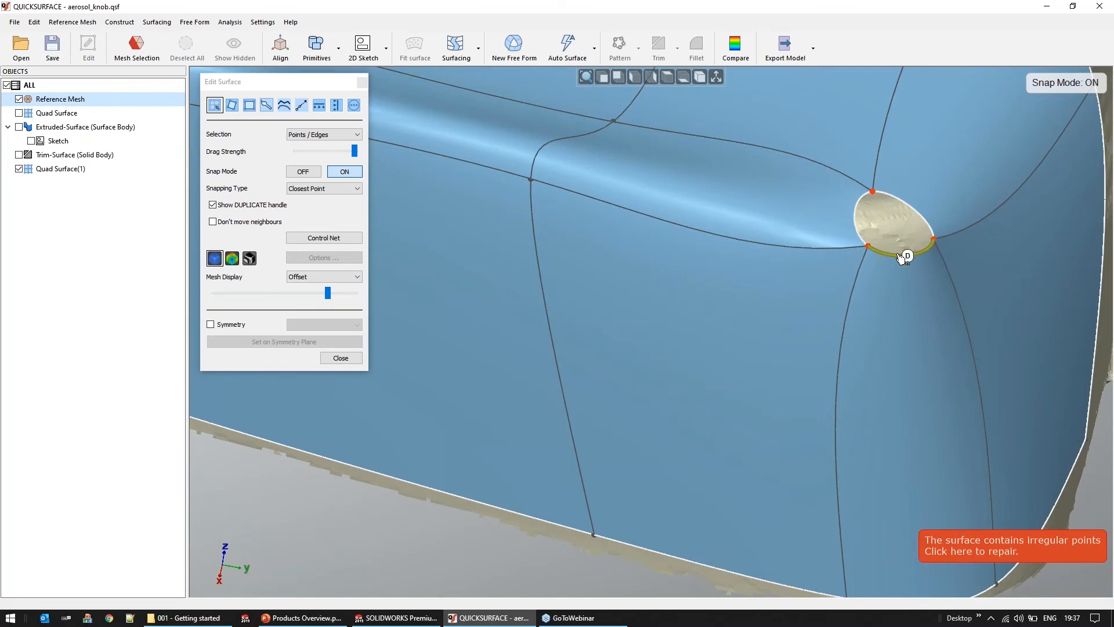
{"action": "right_click", "coordinate": [899, 253]}
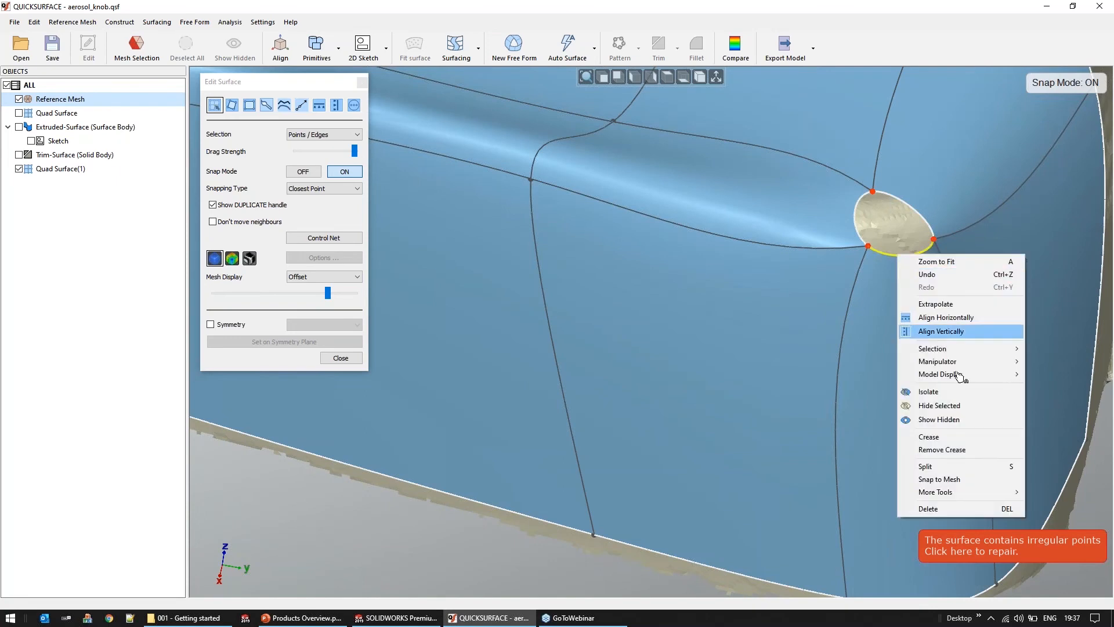
{"action": "left_click", "coordinate": [950, 465]}
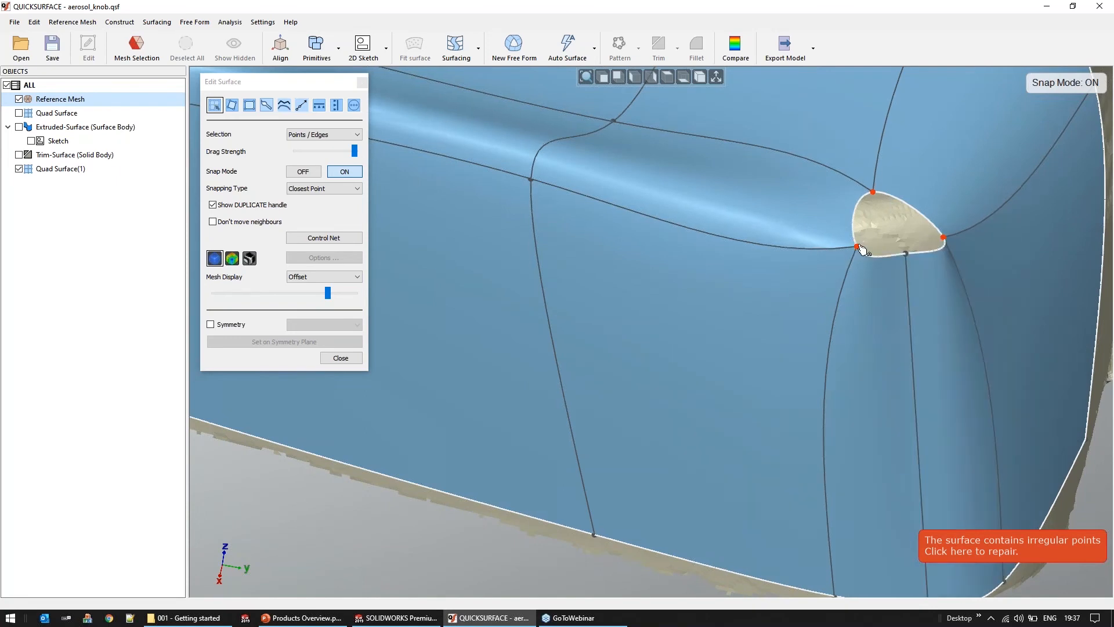
{"action": "left_click_drag", "start_coordinate": [878, 243], "coordinate": [939, 240]}
{"action": "scroll", "coordinate": [793, 292], "scroll_direction": "down", "scroll_amount": 3}
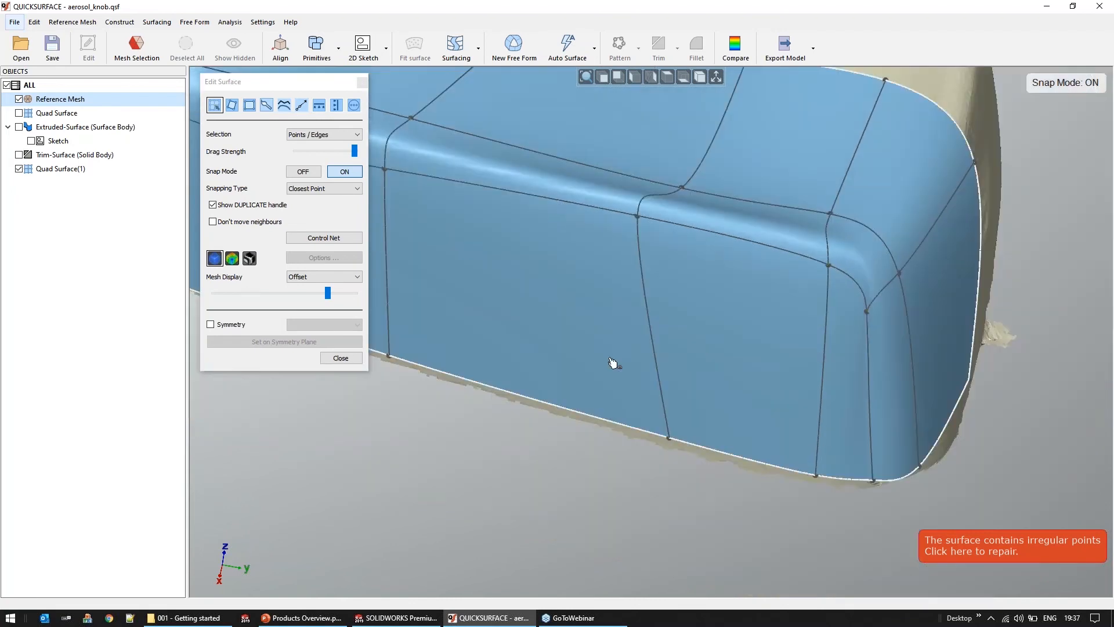
Examine the surface flow around the closed rear corner with zebra stripes, and return to plain shading
{"action": "scroll", "coordinate": [613, 363], "scroll_direction": "down", "scroll_amount": 3}
{"action": "middle_click_drag", "start_coordinate": [637, 444], "coordinate": [639, 448]}
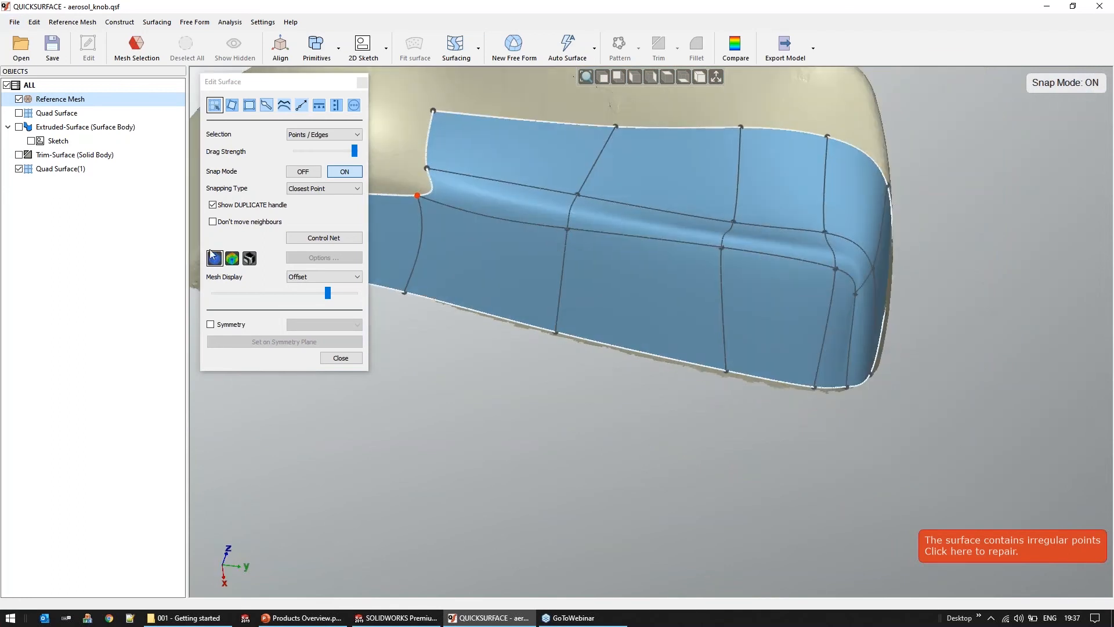
{"action": "left_click", "coordinate": [249, 259]}
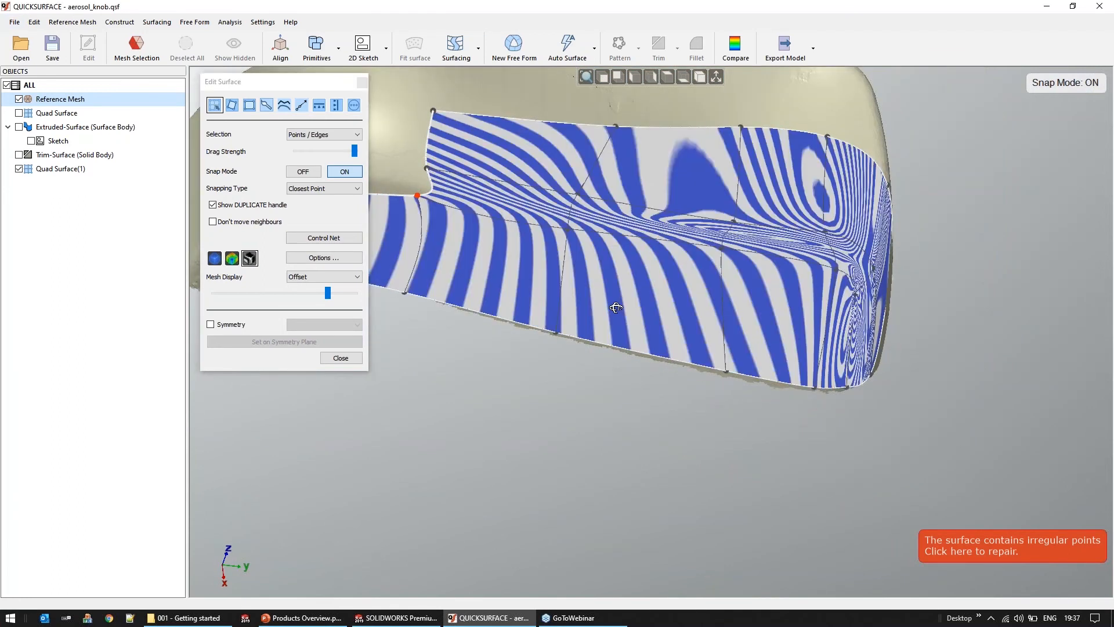
{"action": "middle_click_drag", "start_coordinate": [614, 308], "coordinate": [450, 298]}
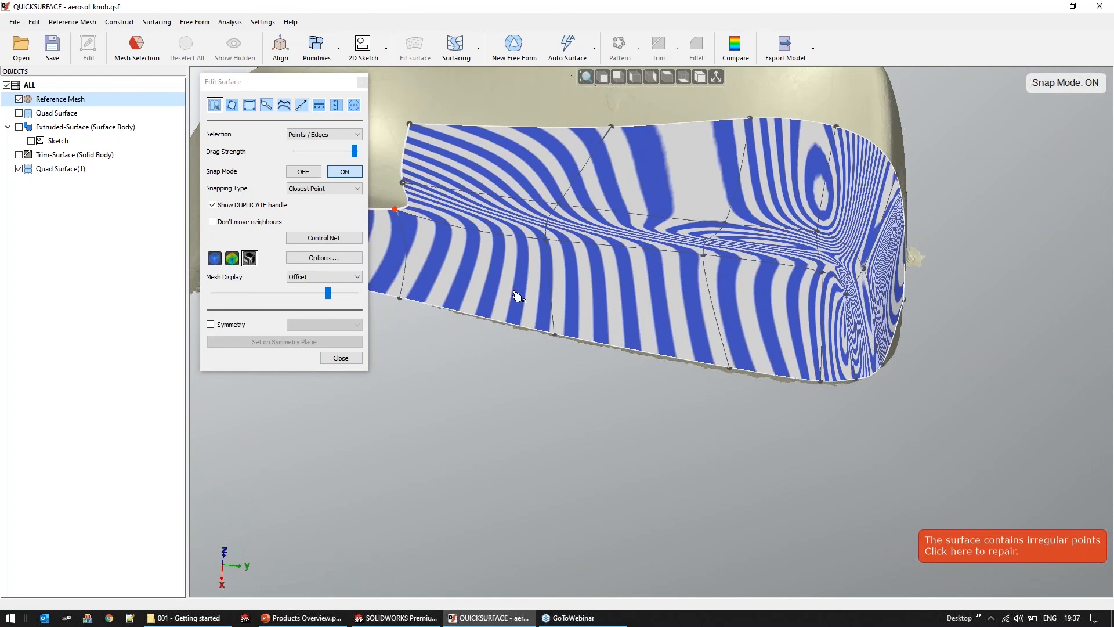
{"action": "middle_click_drag", "start_coordinate": [822, 443], "coordinate": [823, 444]}
{"action": "left_click", "coordinate": [215, 260]}
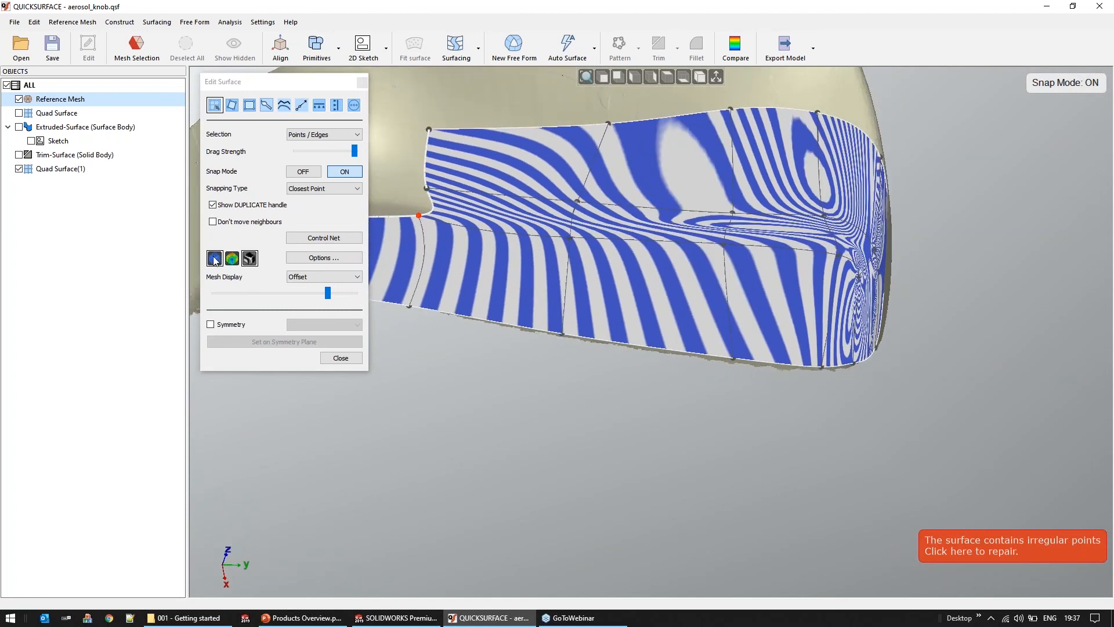
Reposition the grid points near the rear corner along the side wall's upper edge and the bottom boundary to even out the patches
{"action": "middle_click_drag", "start_coordinate": [634, 400], "coordinate": [634, 399]}
{"action": "left_click_drag", "start_coordinate": [726, 264], "coordinate": [729, 274]}
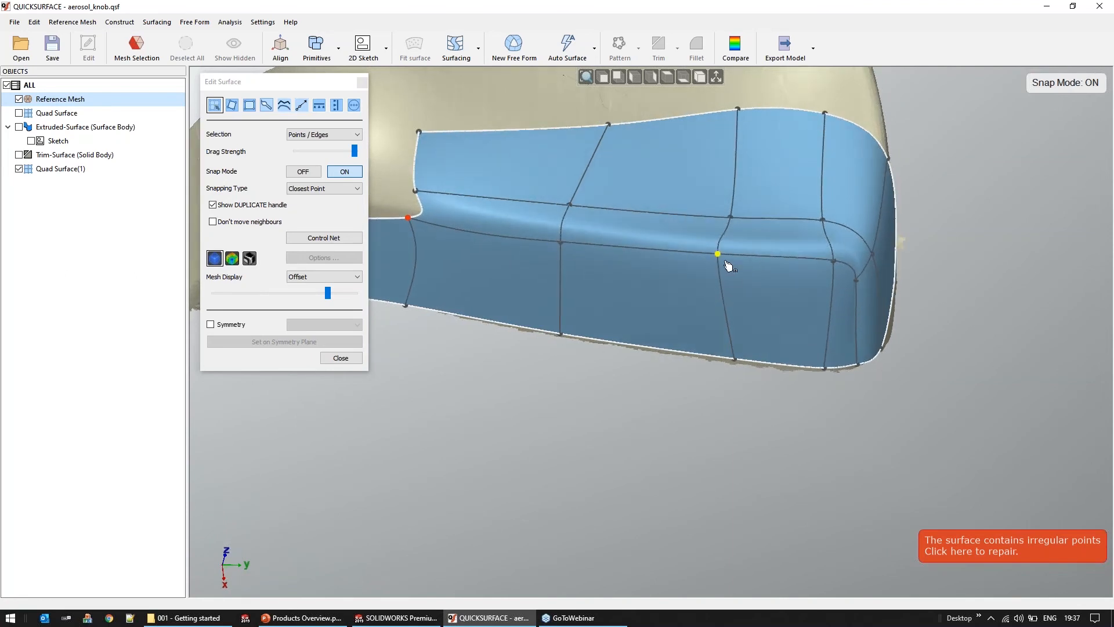
{"action": "left_click_drag", "start_coordinate": [834, 262], "coordinate": [819, 267]}
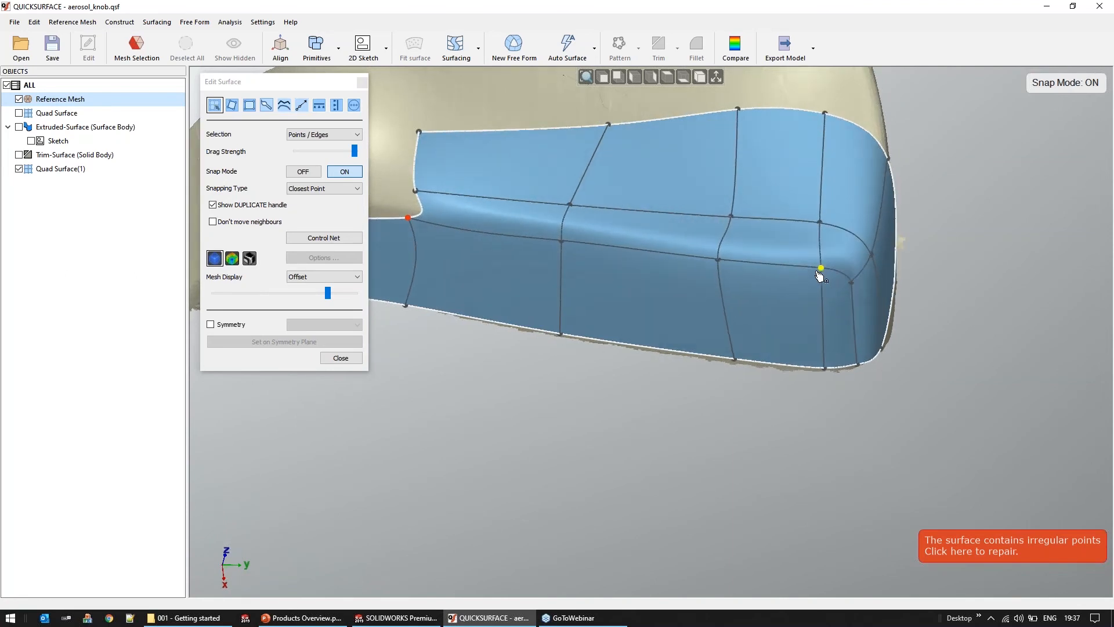
{"action": "scroll", "coordinate": [825, 362], "scroll_direction": "up", "scroll_amount": 2}
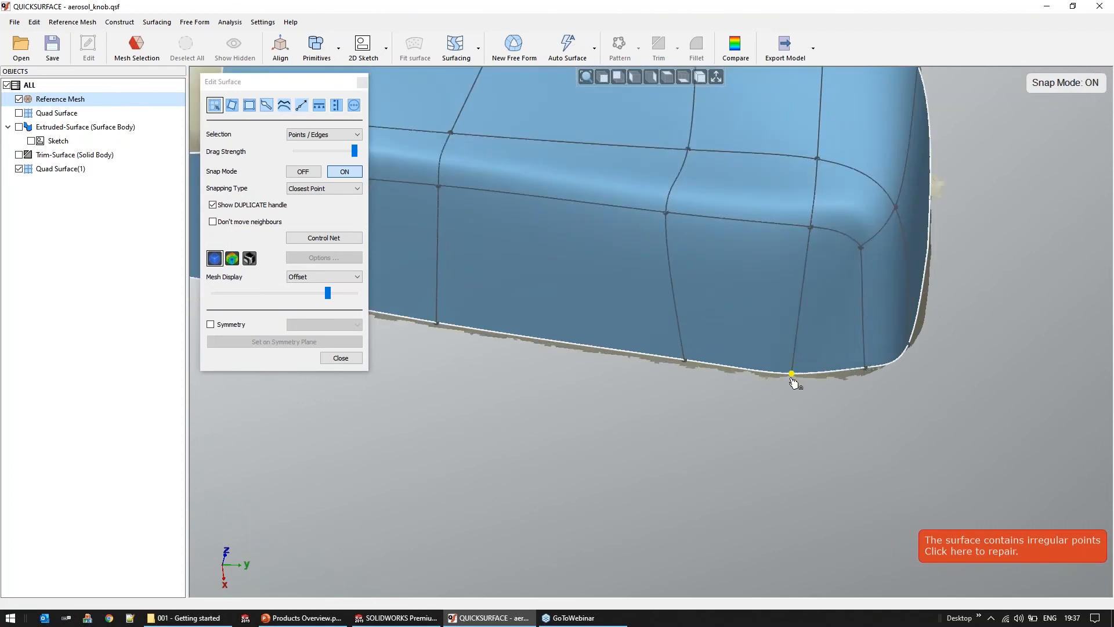
{"action": "left_click_drag", "start_coordinate": [793, 378], "coordinate": [793, 382]}
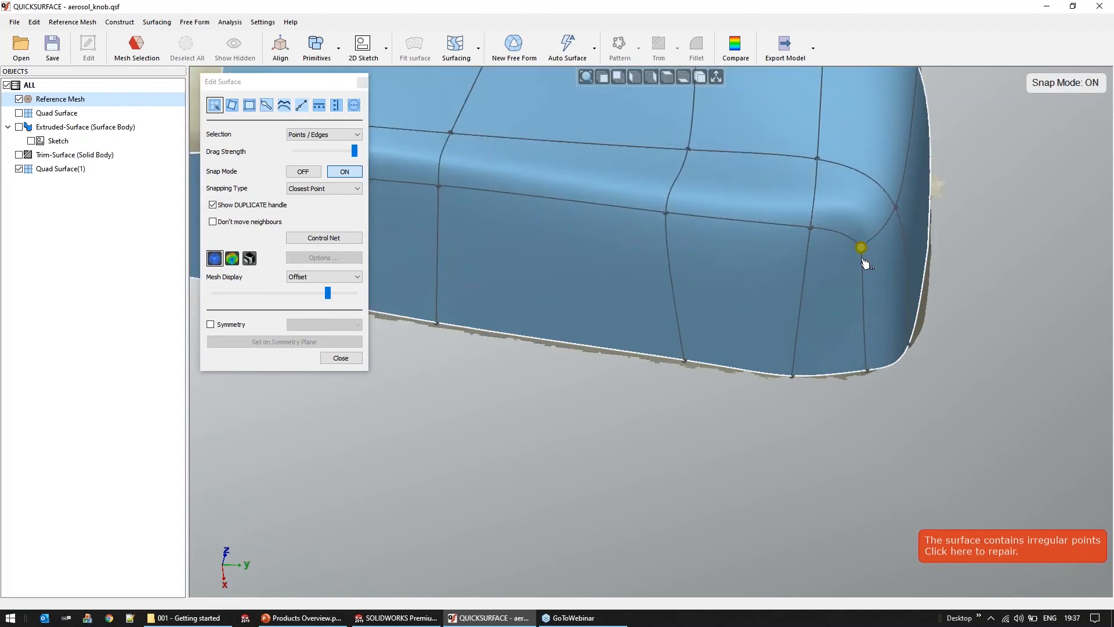
{"action": "left_click_drag", "start_coordinate": [863, 259], "coordinate": [867, 268]}
{"action": "right_click_drag", "start_coordinate": [900, 435], "coordinate": [801, 442]}
{"action": "left_click_drag", "start_coordinate": [921, 374], "coordinate": [924, 371]}
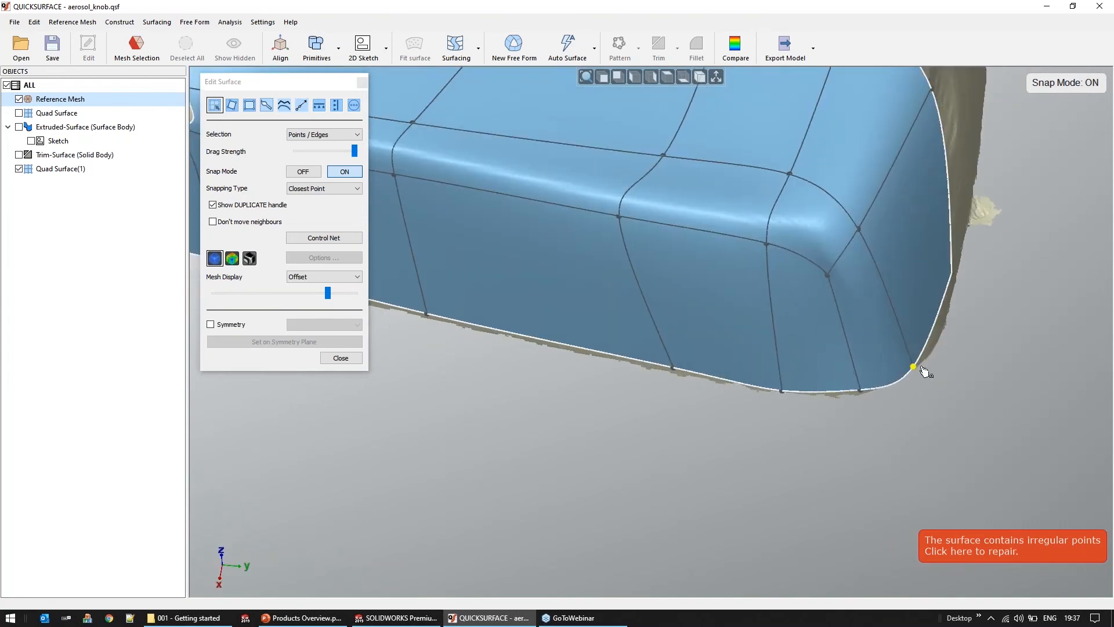
Show the deviation colour map and shift two grid points along the rounded edge between the side wall and top face
{"action": "left_click", "coordinate": [232, 258]}
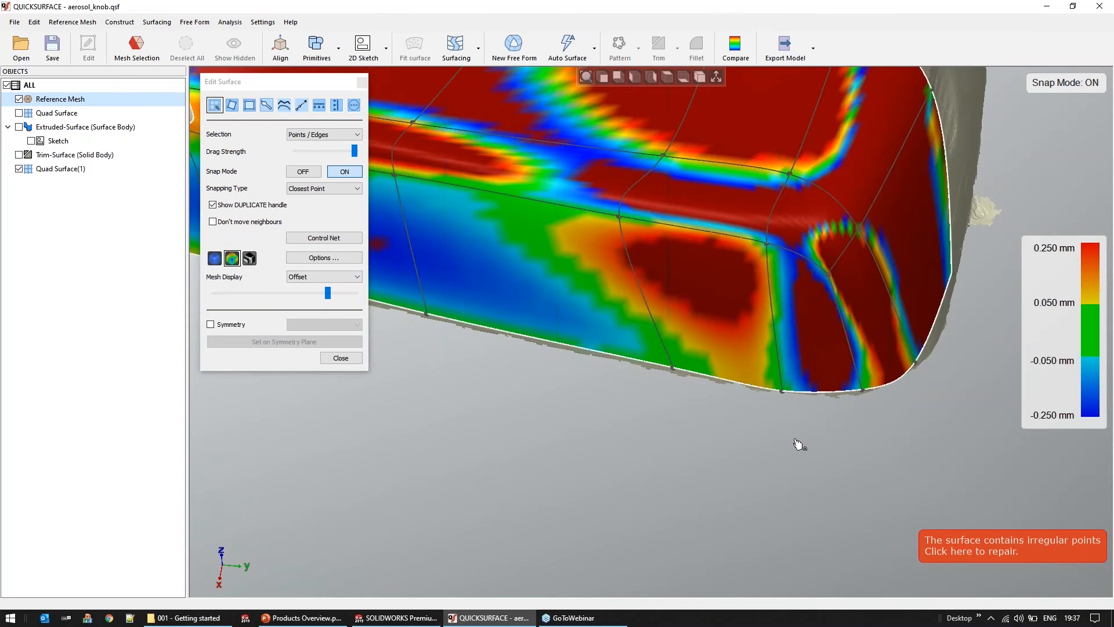
{"action": "scroll", "coordinate": [800, 444], "scroll_direction": "down", "scroll_amount": 5}
{"action": "scroll", "coordinate": [731, 426], "scroll_direction": "up", "scroll_amount": 5}
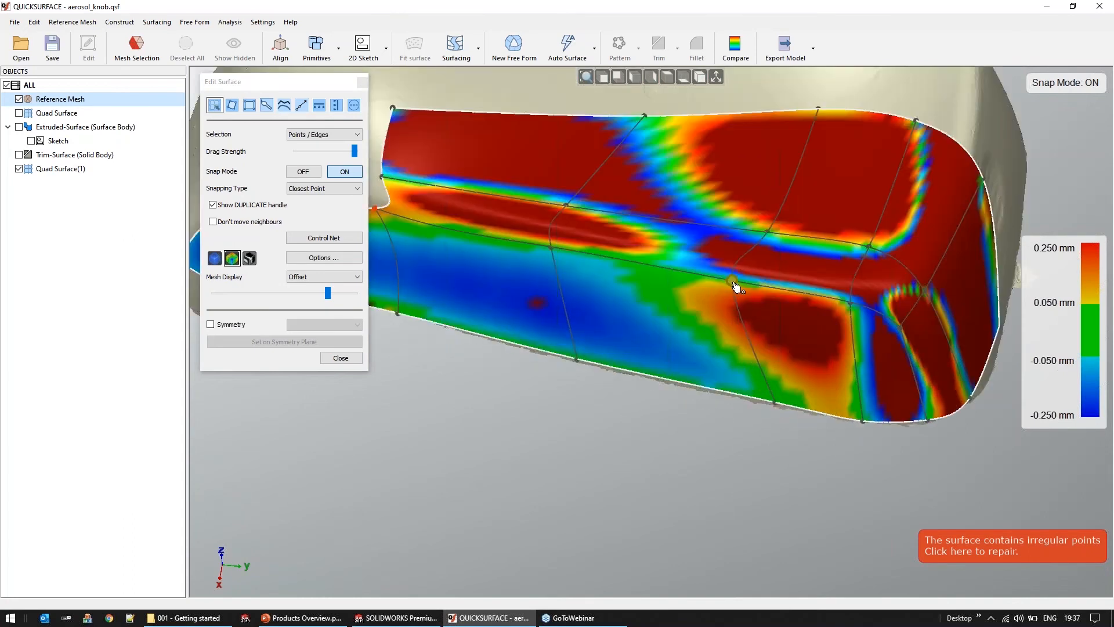
{"action": "left_click_drag", "start_coordinate": [745, 289], "coordinate": [758, 291]}
{"action": "left_click_drag", "start_coordinate": [777, 231], "coordinate": [782, 225]}
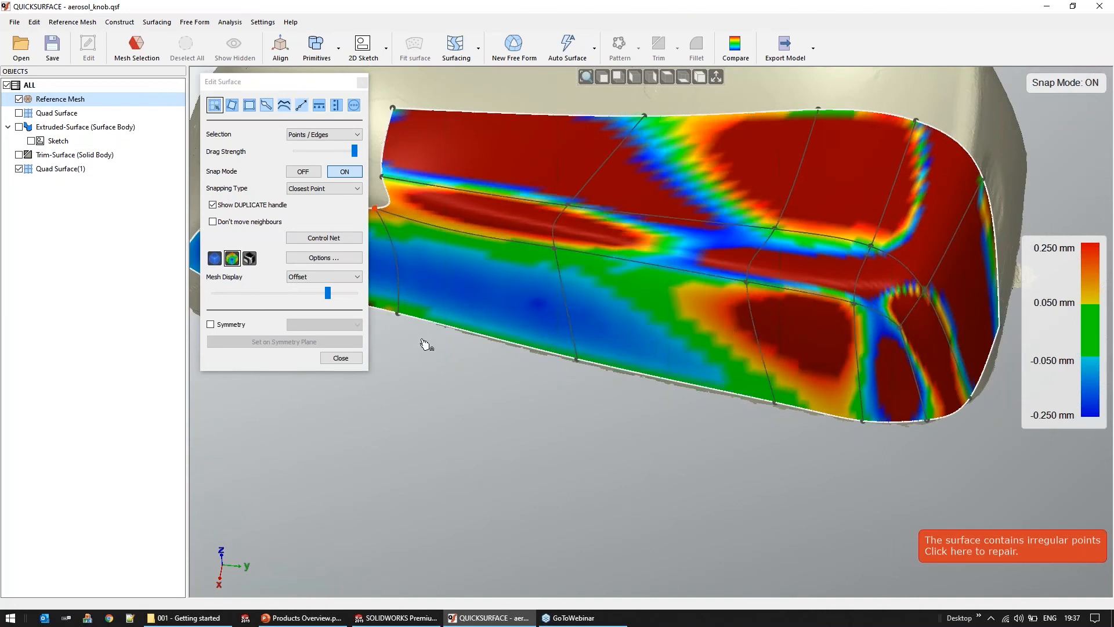
{"action": "middle_click_drag", "start_coordinate": [661, 450], "coordinate": [662, 450]}
Increase the quad surface's resolution and nudge points along the rounded edge near the rear corner to reduce the deviation from the mesh
{"action": "left_click", "coordinate": [354, 105]}
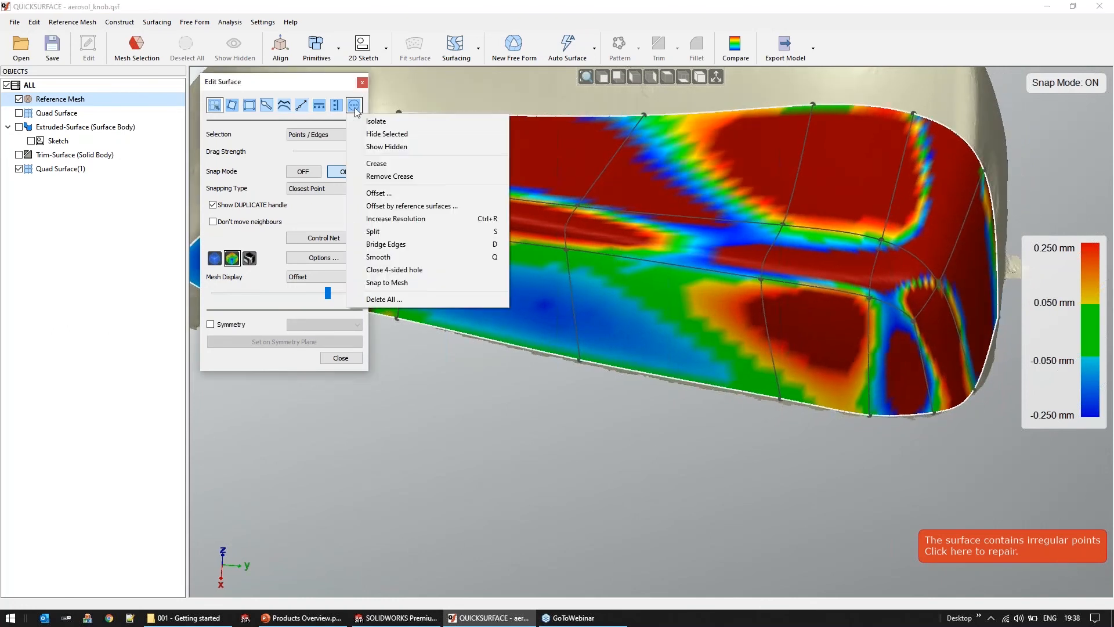
{"action": "left_click", "coordinate": [401, 218]}
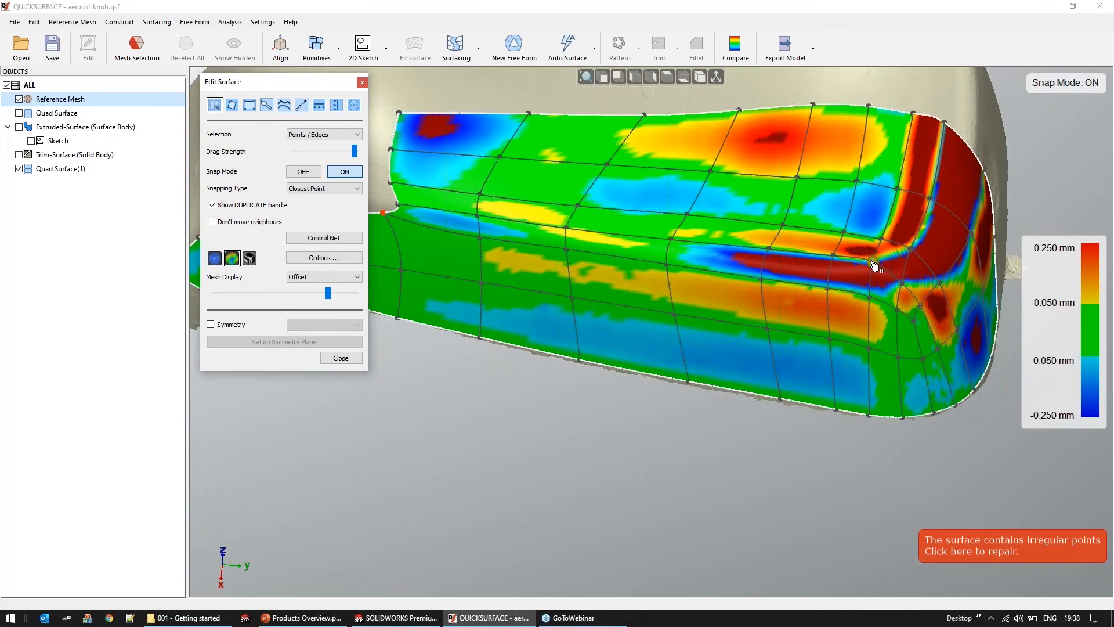
{"action": "left_click_drag", "start_coordinate": [875, 265], "coordinate": [878, 268]}
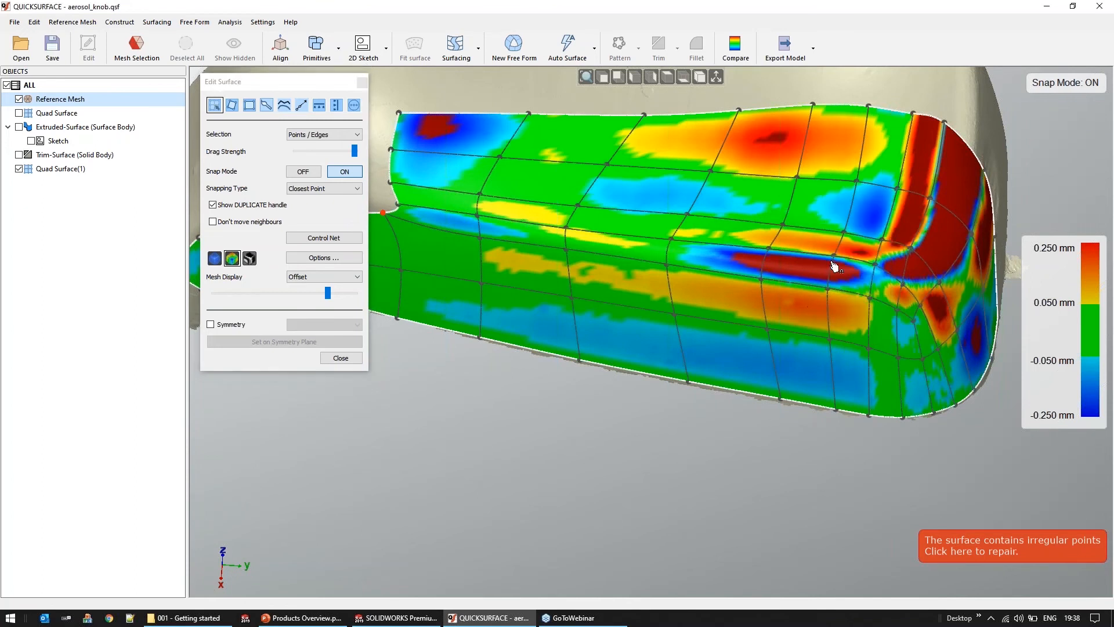
{"action": "scroll", "coordinate": [864, 255], "scroll_direction": "up", "scroll_amount": 4}
{"action": "left_click_drag", "start_coordinate": [851, 227], "coordinate": [847, 230]}
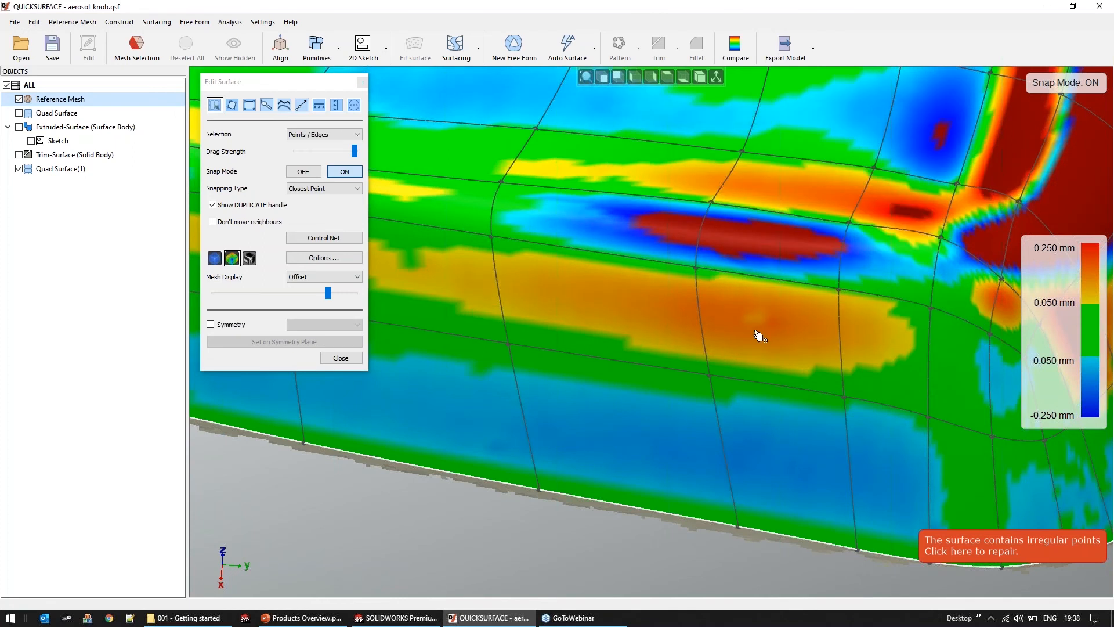
{"action": "scroll", "coordinate": [759, 335], "scroll_direction": "down", "scroll_amount": 4}
{"action": "middle_click_drag", "start_coordinate": [622, 269], "coordinate": [630, 273]}
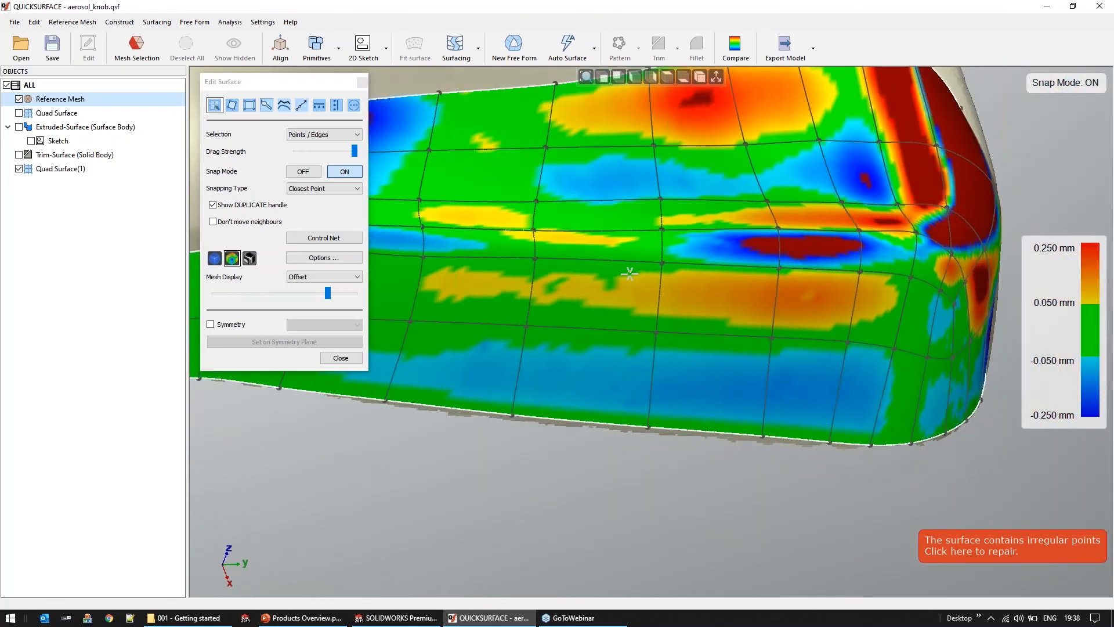
{"action": "scroll", "coordinate": [630, 273], "scroll_direction": "down", "scroll_amount": 4}
Return to plain shading and enable symmetry for the quad surface about the Left (OYZ) plane
{"action": "left_click", "coordinate": [219, 257]}
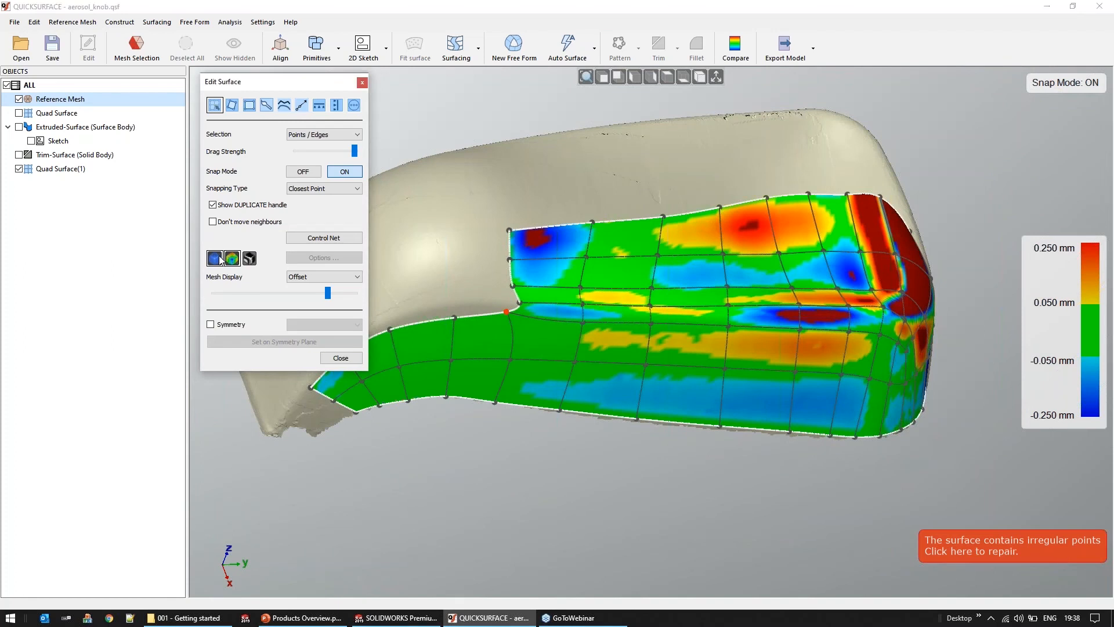
{"action": "middle_click_drag", "start_coordinate": [720, 500], "coordinate": [731, 500]}
{"action": "key", "text": "ctrl+5"}
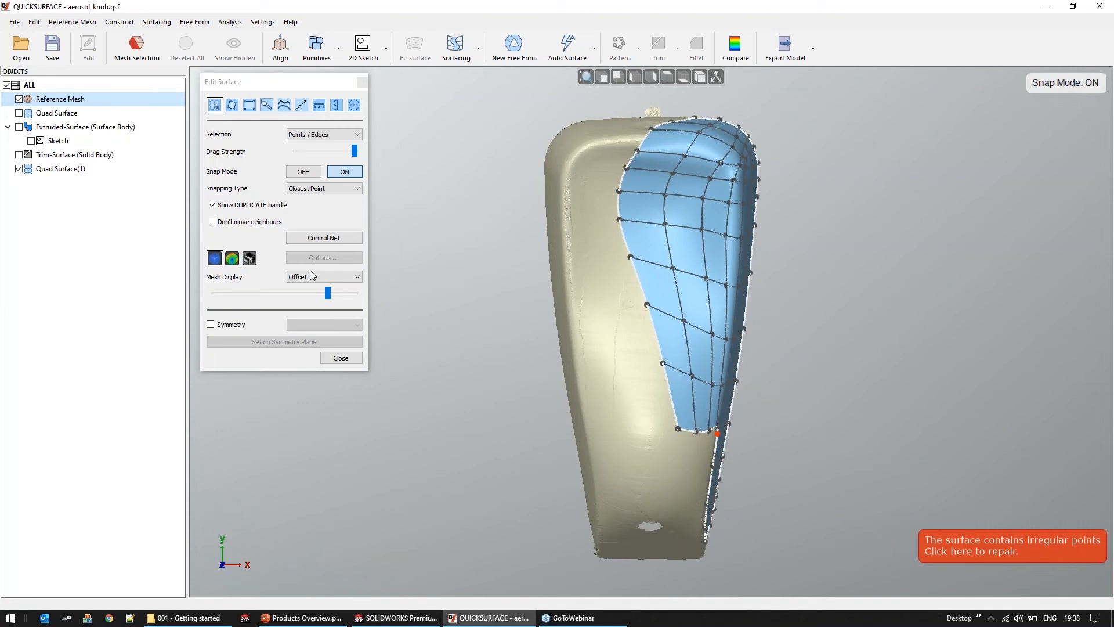
{"action": "left_click", "coordinate": [231, 327]}
{"action": "left_click", "coordinate": [326, 325]}
{"action": "left_click", "coordinate": [308, 343]}
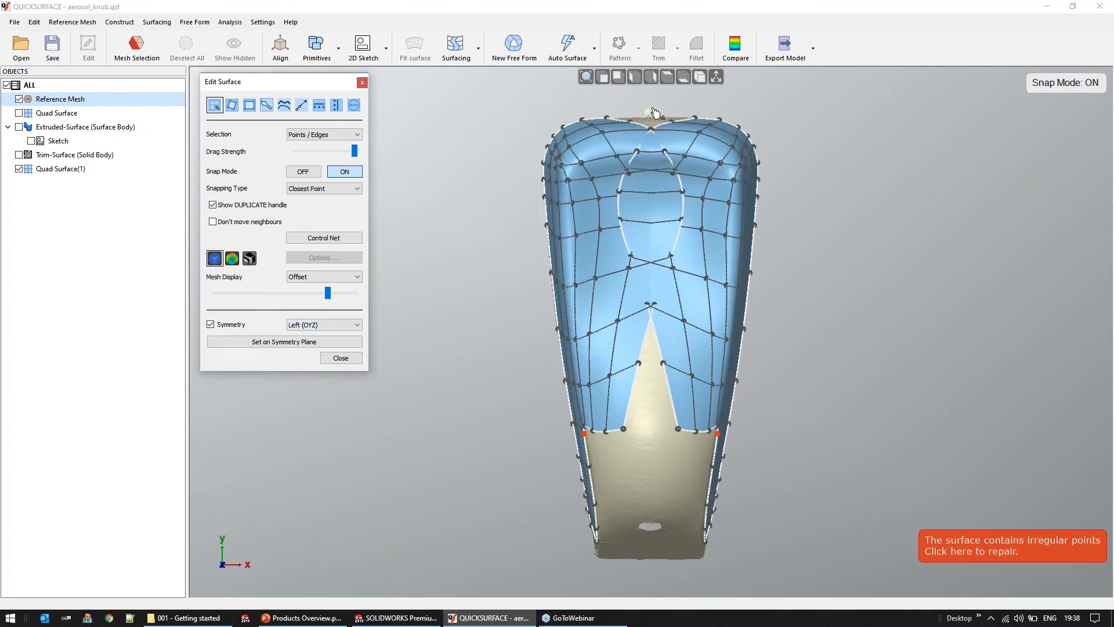
Select the inner boundary edges of the top-face patches and set them on the symmetry plane to join both halves
{"action": "middle_click_drag", "start_coordinate": [649, 419], "coordinate": [649, 359]}
{"action": "scroll", "coordinate": [689, 398], "scroll_direction": "up", "scroll_amount": 3}
{"action": "left_click_drag", "start_coordinate": [670, 329], "coordinate": [714, 342]}
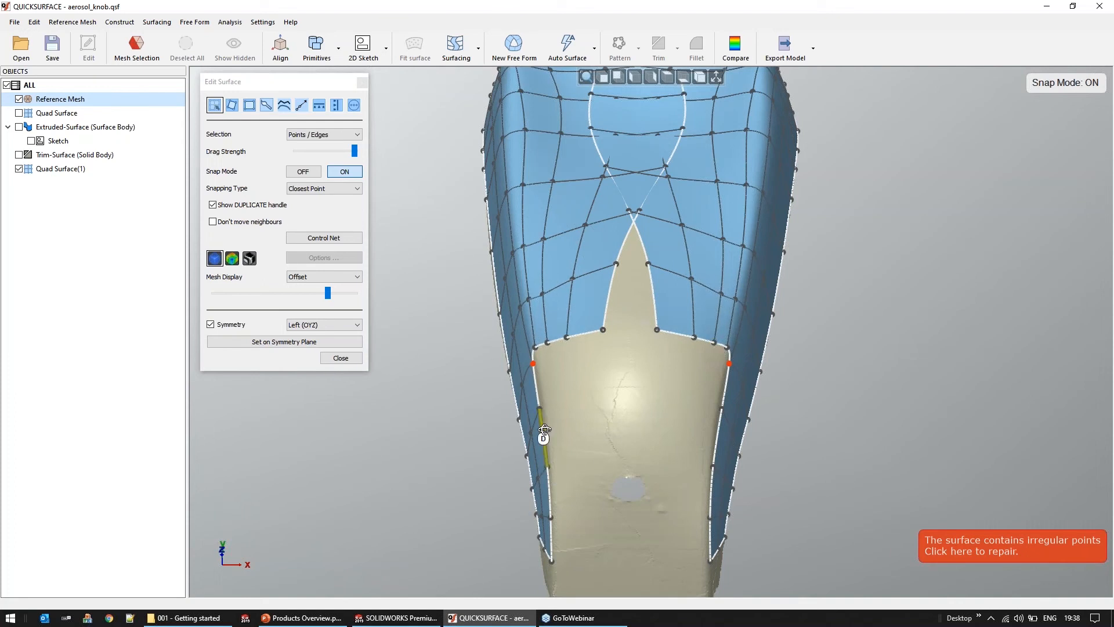
{"action": "middle_click_drag", "start_coordinate": [544, 430], "coordinate": [547, 410]}
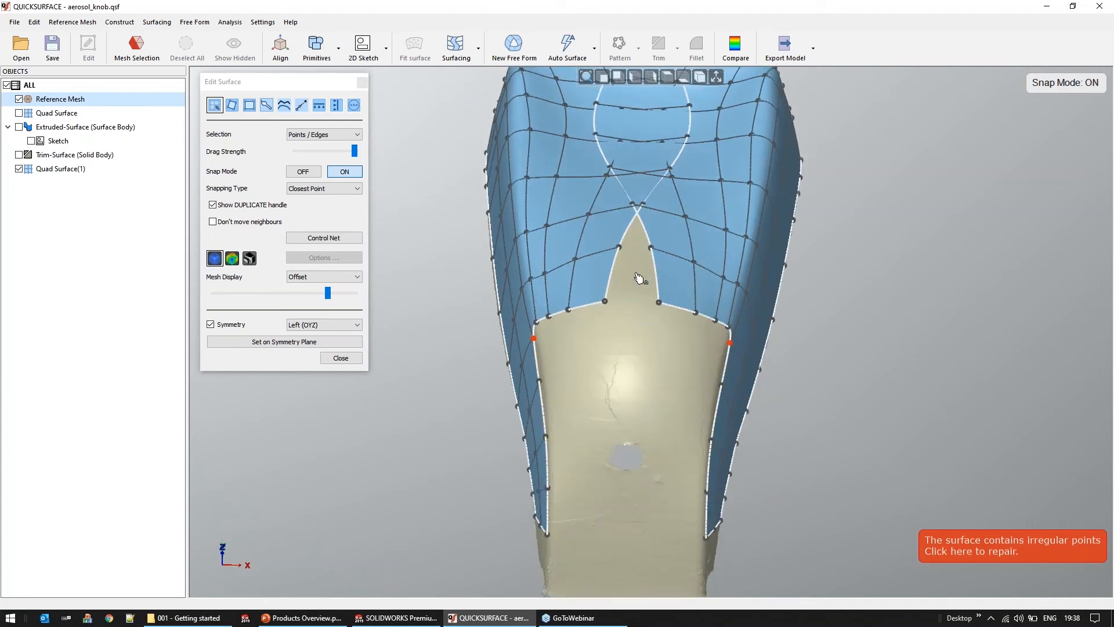
{"action": "left_click", "coordinate": [656, 275]}
{"action": "middle_click_drag", "start_coordinate": [641, 386], "coordinate": [616, 401]}
{"action": "scroll", "coordinate": [608, 419], "scroll_direction": "down", "scroll_amount": 3}
{"action": "left_click", "coordinate": [264, 343]}
{"action": "scroll", "coordinate": [615, 401], "scroll_direction": "up", "scroll_amount": 5}
{"action": "left_click_drag", "start_coordinate": [630, 394], "coordinate": [638, 451]}
{"action": "scroll", "coordinate": [649, 350], "scroll_direction": "down", "scroll_amount": 3}
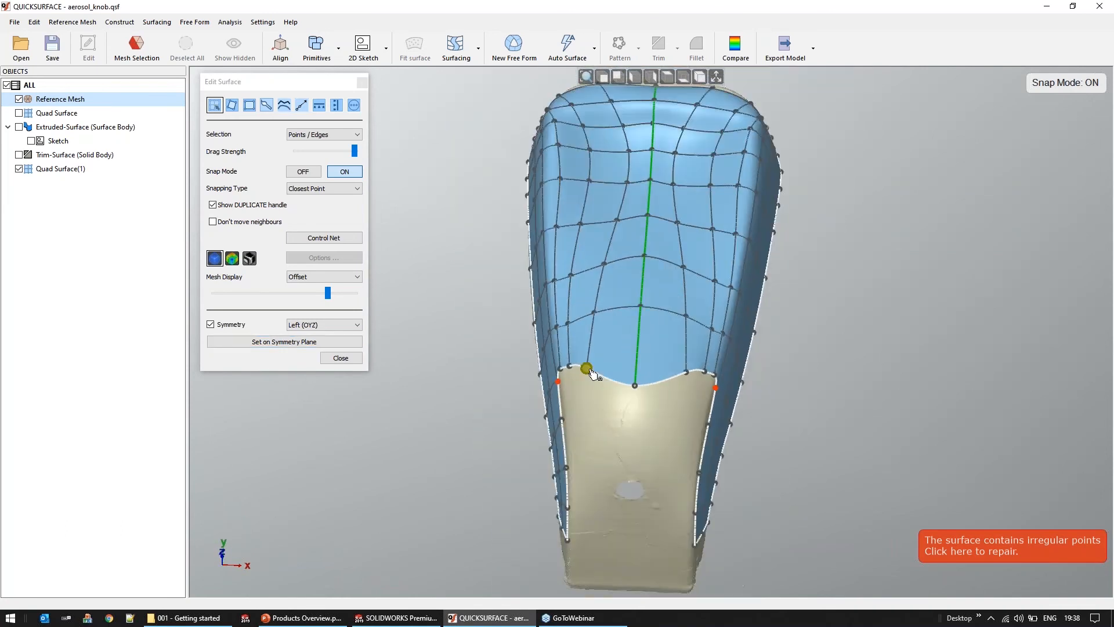
Inspect the continuity across the symmetry line with zebra stripes, and return to plain shading
{"action": "middle_click_drag", "start_coordinate": [614, 334], "coordinate": [381, 318]}
{"action": "scroll", "coordinate": [582, 301], "scroll_direction": "up", "scroll_amount": 3}
{"action": "left_click", "coordinate": [249, 258]}
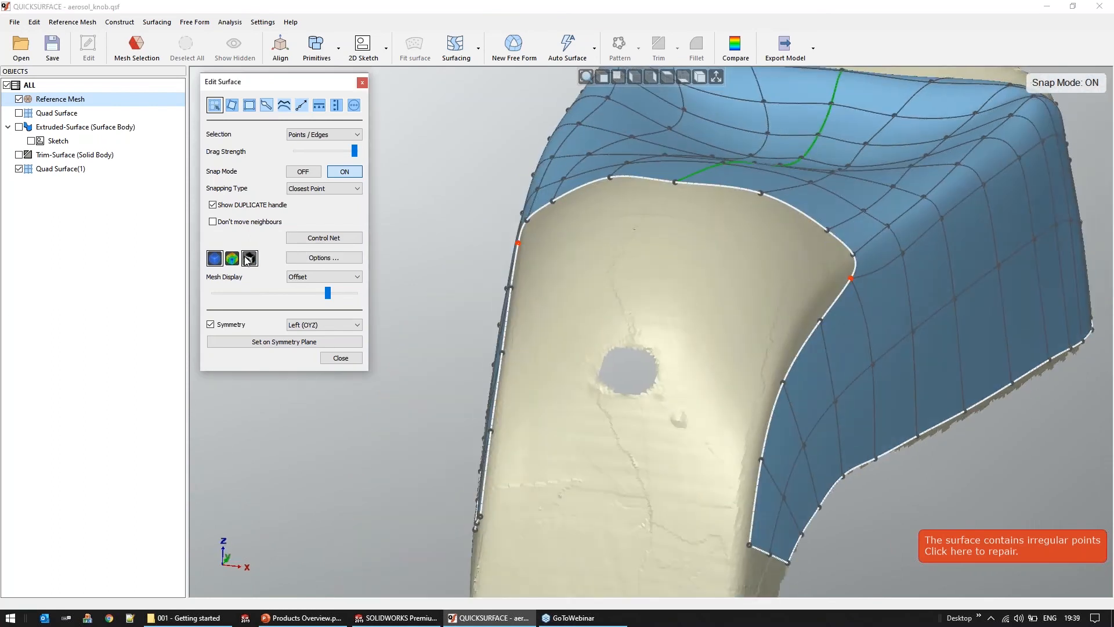
{"action": "middle_click_drag", "start_coordinate": [635, 228], "coordinate": [686, 393]}
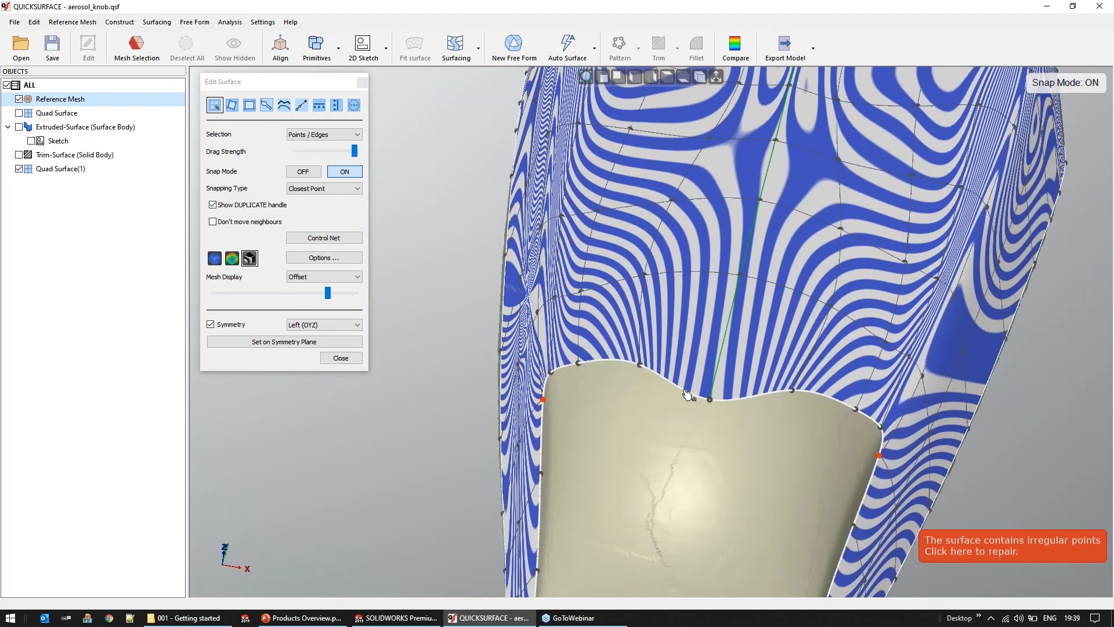
{"action": "scroll", "coordinate": [689, 394], "scroll_direction": "up", "scroll_amount": 5}
{"action": "scroll", "coordinate": [656, 291], "scroll_direction": "down", "scroll_amount": 3}
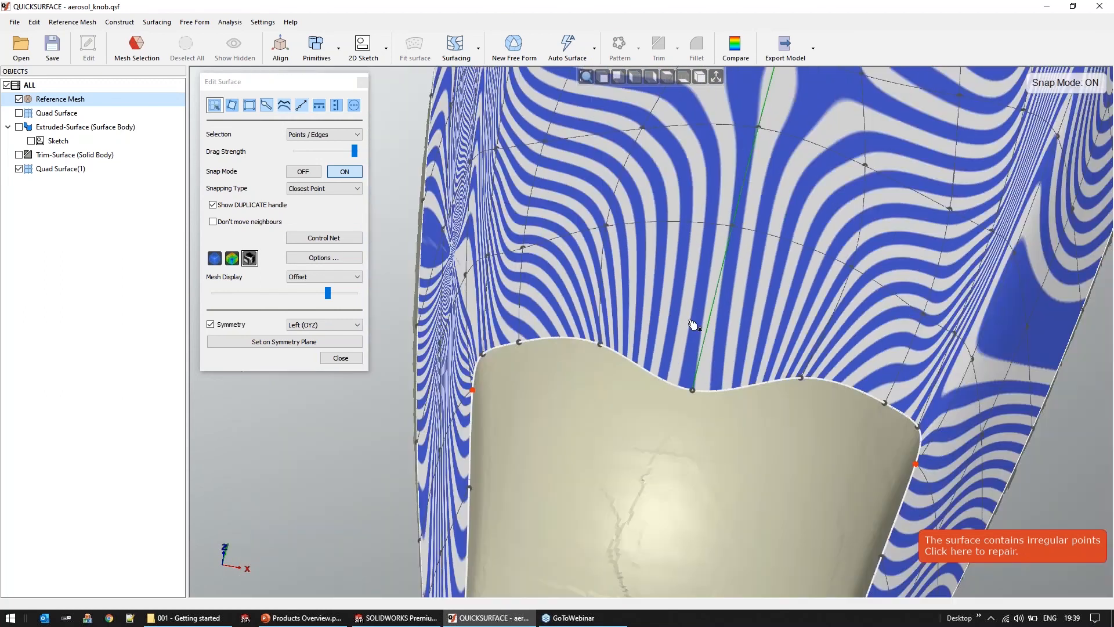
{"action": "left_click", "coordinate": [214, 258]}
Select the centre edge line on the symmetry plane, apply Crease to it, and check the result with zebra stripes
{"action": "mouse_move", "coordinate": [581, 372]}
{"action": "middle_mouse_down"}
{"action": "mouse_move", "coordinate": [620, 380]}
{"action": "mouse_move", "coordinate": [751, 328]}
{"action": "middle_mouse_up"}
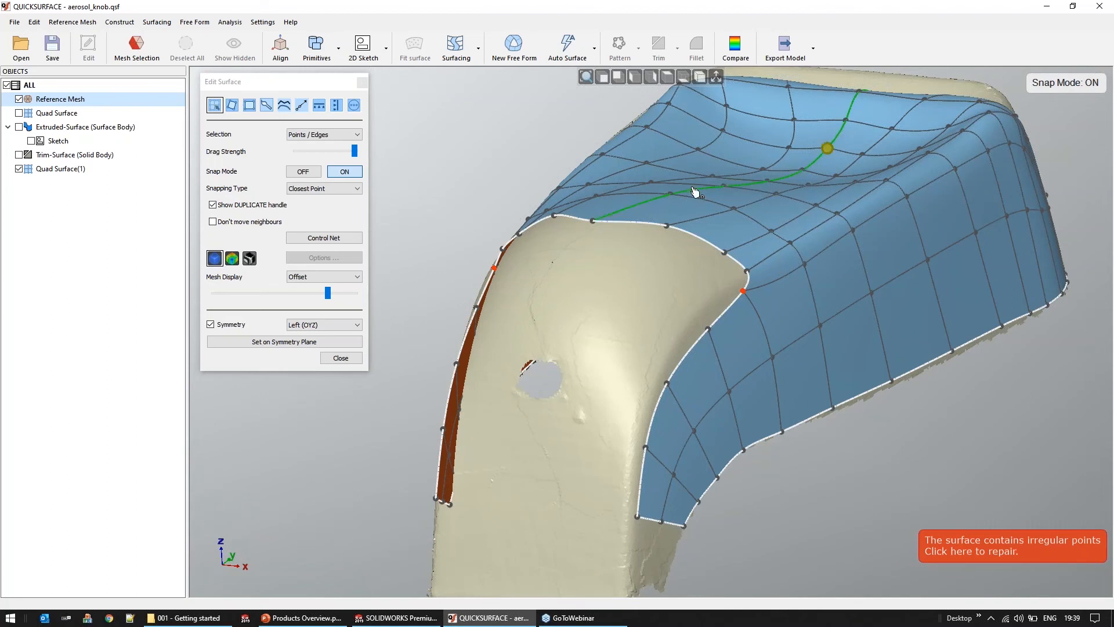
{"action": "left_click", "coordinate": [637, 207]}
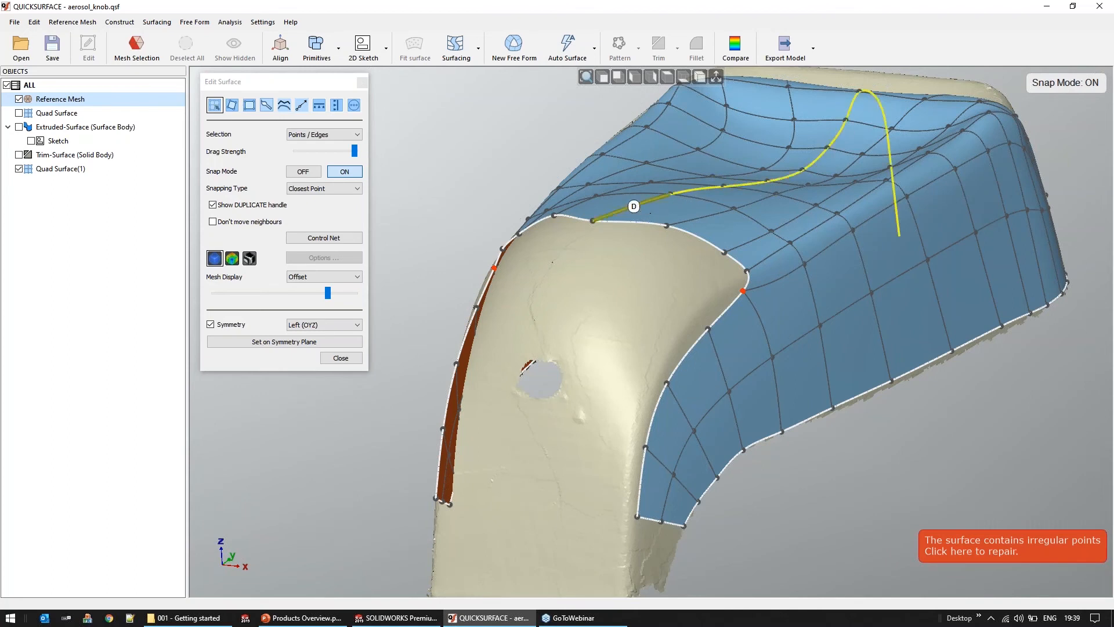
{"action": "left_click", "coordinate": [355, 105]}
{"action": "left_click", "coordinate": [360, 163]}
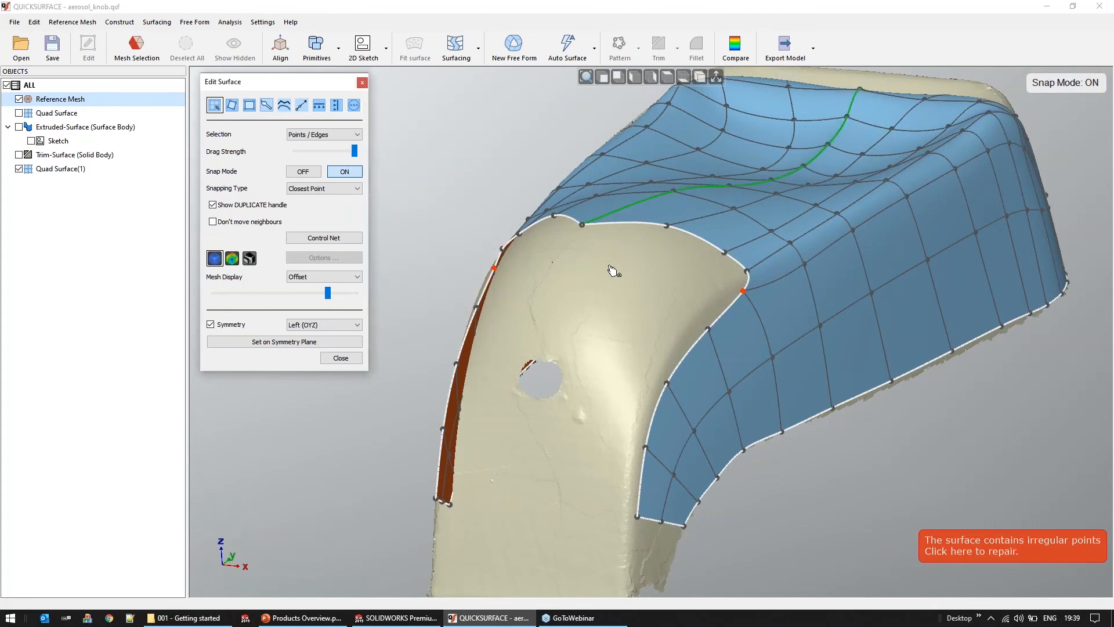
{"action": "middle_click_drag", "start_coordinate": [616, 287], "coordinate": [635, 478]}
{"action": "mouse_move", "coordinate": [682, 489]}
{"action": "right_mouse_down"}
{"action": "mouse_move", "coordinate": [650, 418]}
{"action": "mouse_move", "coordinate": [652, 329]}
{"action": "mouse_move", "coordinate": [590, 316]}
{"action": "mouse_move", "coordinate": [622, 328]}
{"action": "mouse_move", "coordinate": [606, 335]}
{"action": "mouse_move", "coordinate": [629, 329]}
{"action": "mouse_move", "coordinate": [625, 308]}
{"action": "right_mouse_up"}
{"action": "left_click", "coordinate": [253, 261]}
Finish editing the quad surface and open the project 02 - dog_scan.qsf from the 007 - Autosurface / 01 - Organic folder
{"action": "left_click", "coordinate": [341, 359]}
{"action": "left_click", "coordinate": [22, 56]}
{"action": "left_click", "coordinate": [560, 334]}
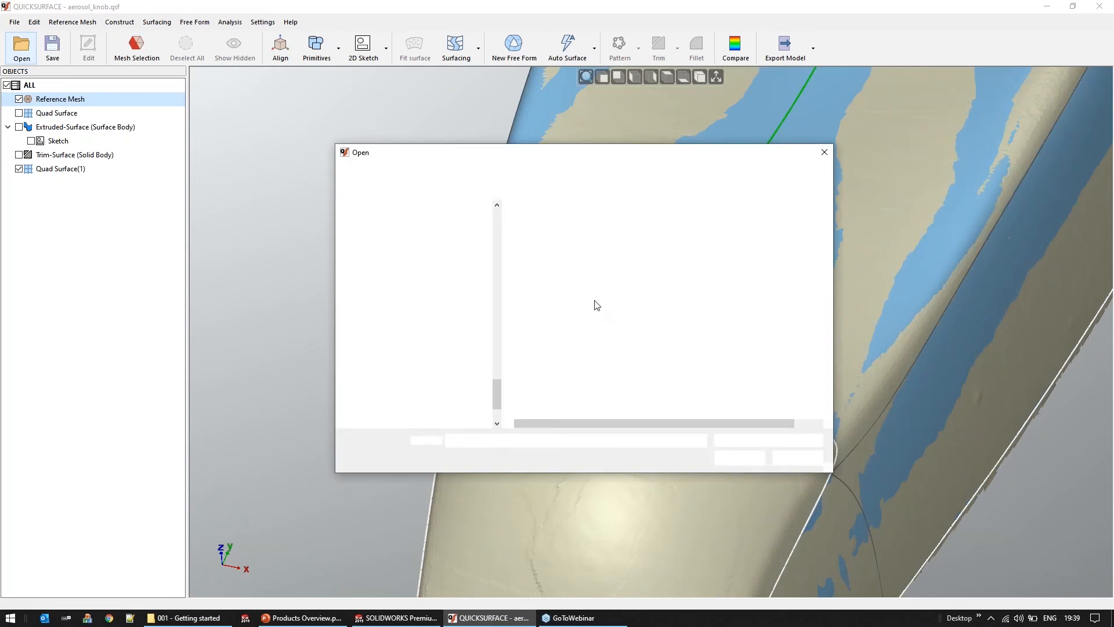
{"action": "left_click", "coordinate": [543, 171]}
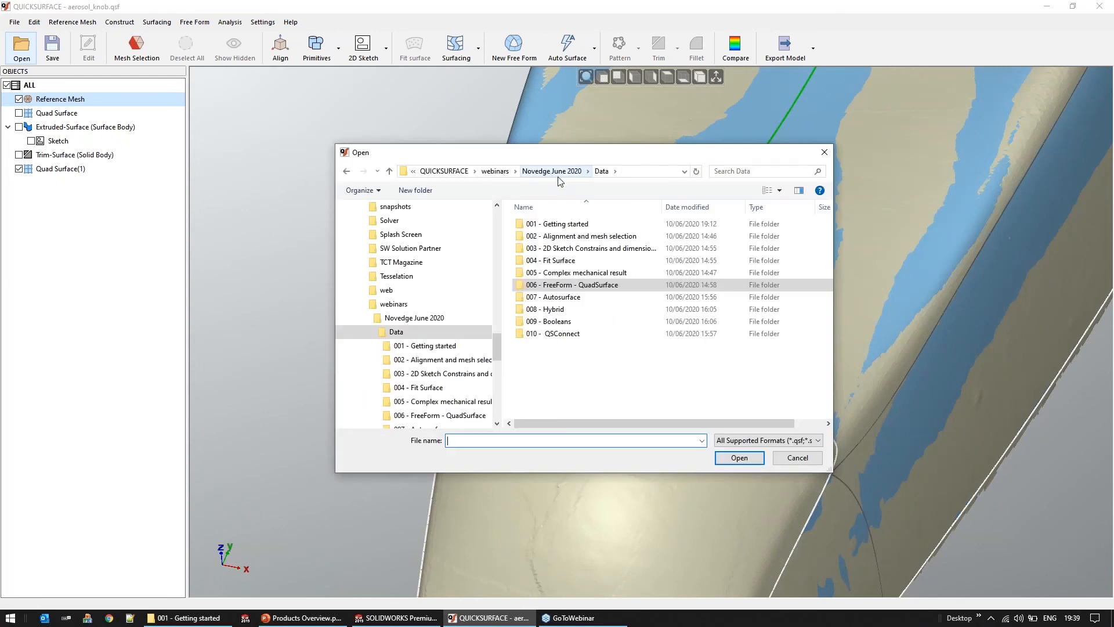
{"action": "double_click", "coordinate": [572, 298]}
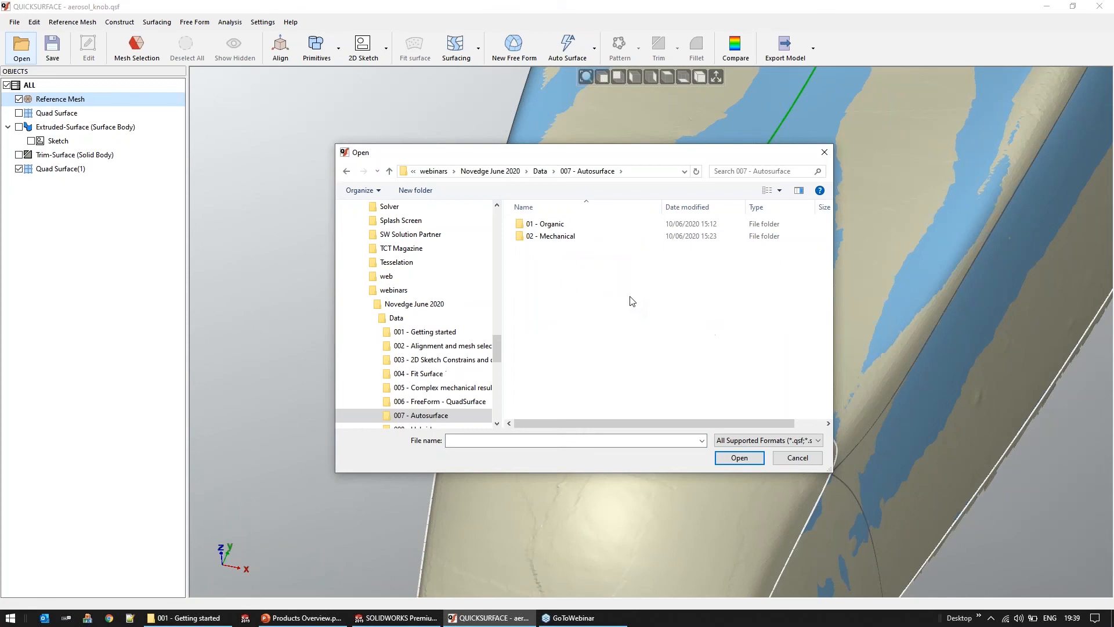
{"action": "double_click", "coordinate": [560, 226]}
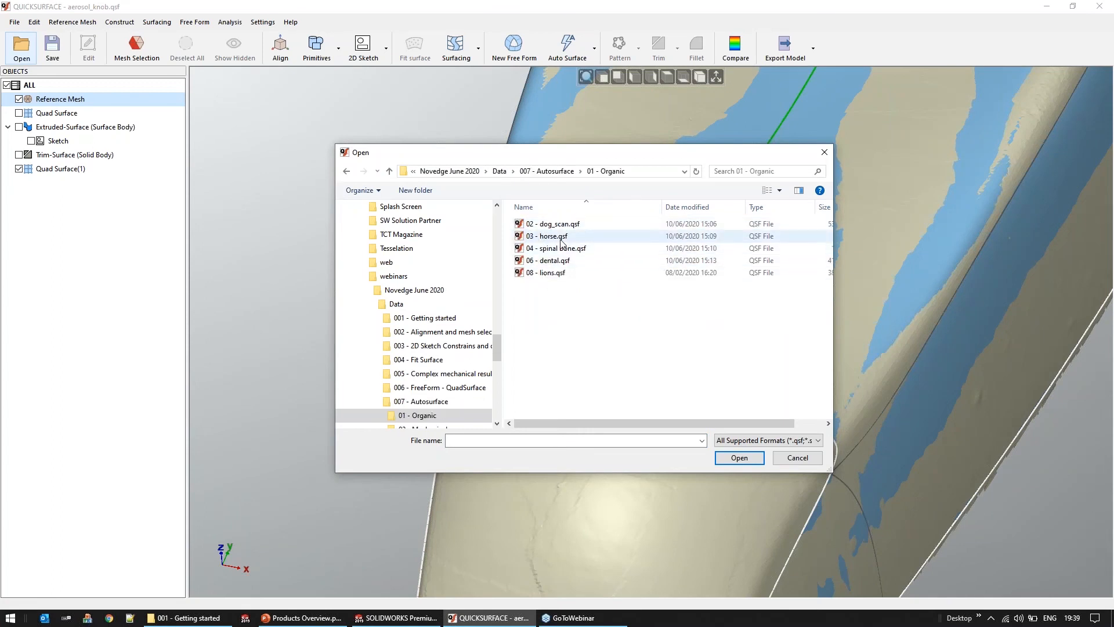
{"action": "left_click", "coordinate": [560, 226]}
{"action": "double_click", "coordinate": [560, 226]}
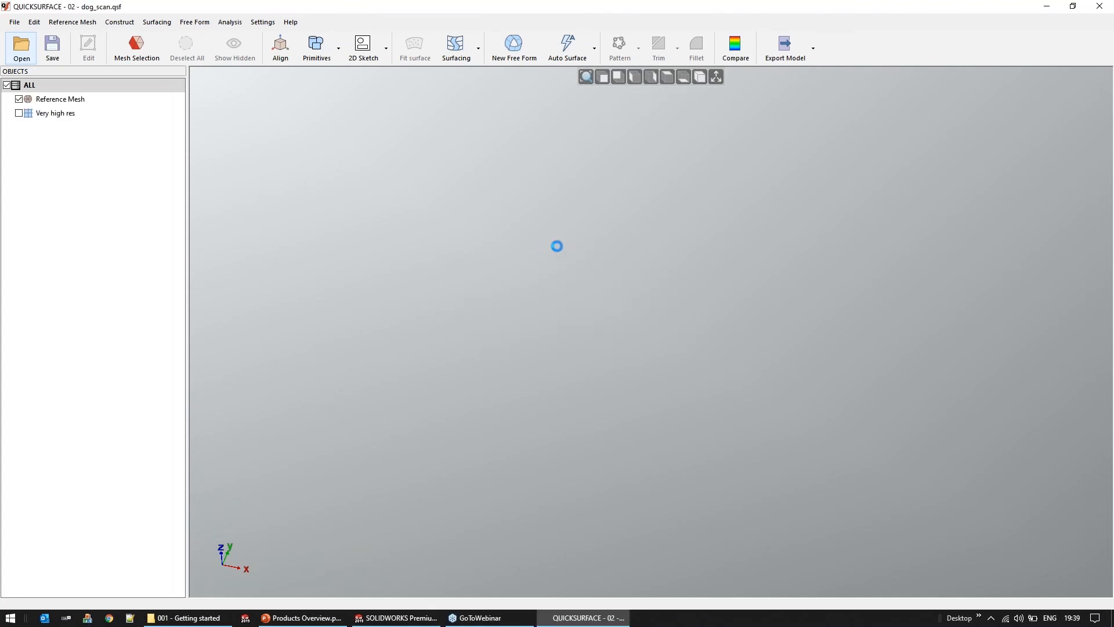
Hide the dog's reference mesh and show the Very high res solid body to view its surface
{"action": "right_click_drag", "start_coordinate": [573, 319], "coordinate": [626, 114]}
{"action": "right_click_drag", "start_coordinate": [539, 328], "coordinate": [546, 290]}
{"action": "left_click", "coordinate": [18, 100]}
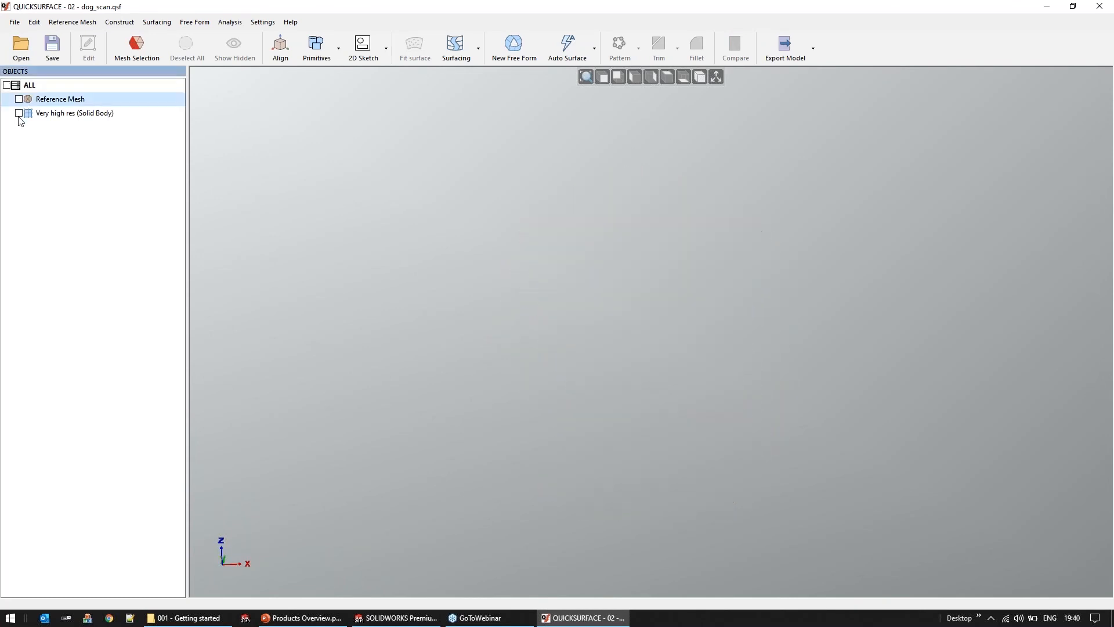
{"action": "left_click", "coordinate": [19, 113]}
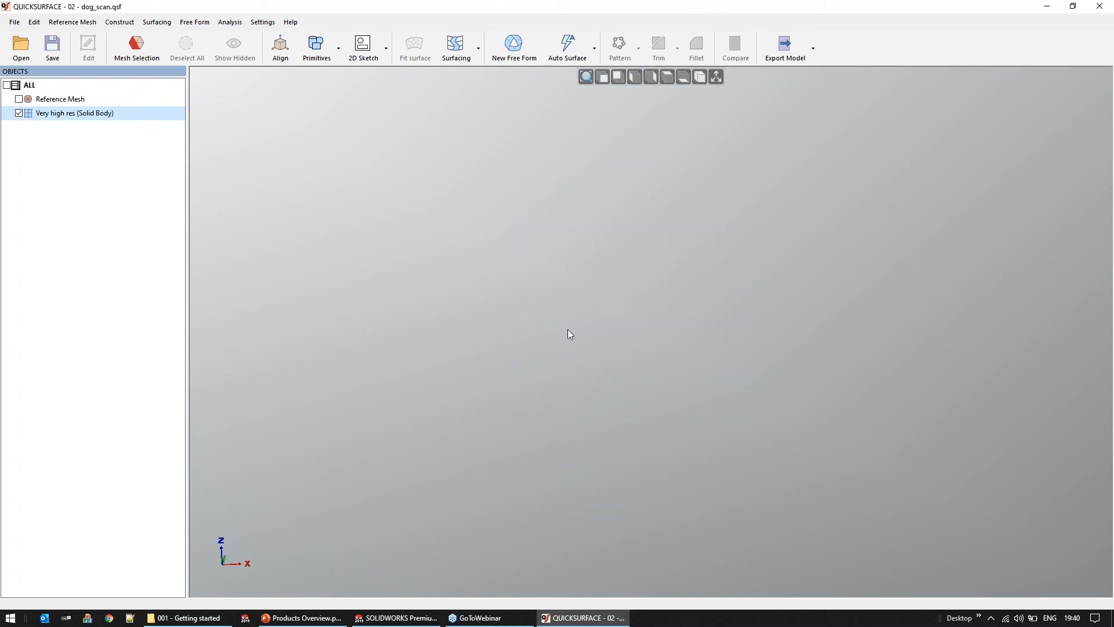
{"action": "right_click_drag", "start_coordinate": [680, 416], "coordinate": [852, 389]}
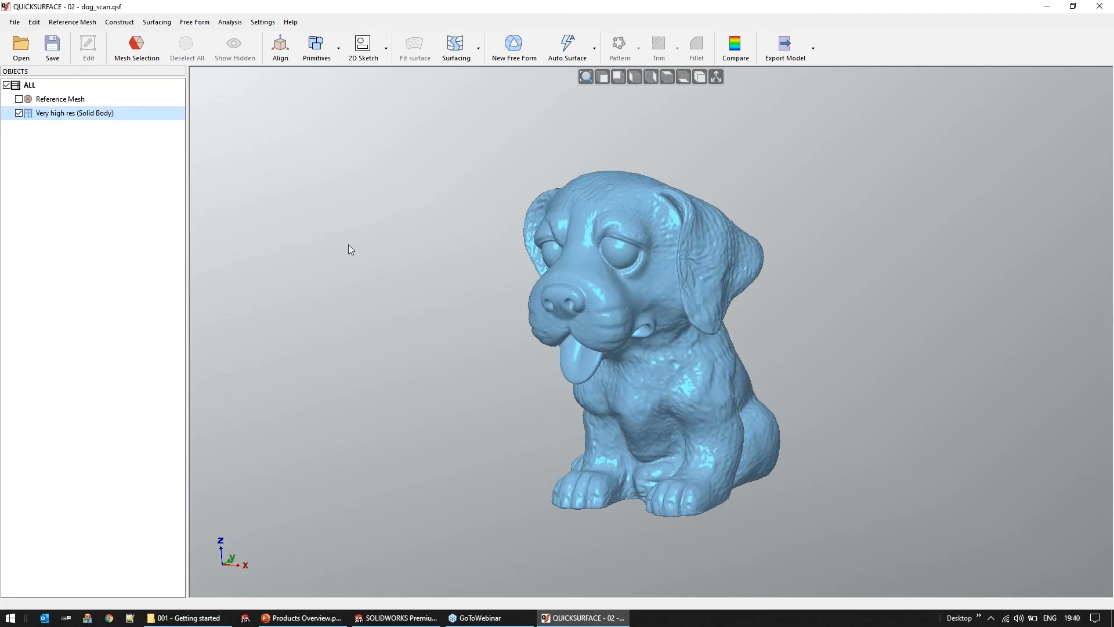
Open the project 03 - horse.qsf and hide its reference mesh to view the auto surface alone
{"action": "left_click", "coordinate": [21, 46]}
{"action": "left_click", "coordinate": [554, 334]}
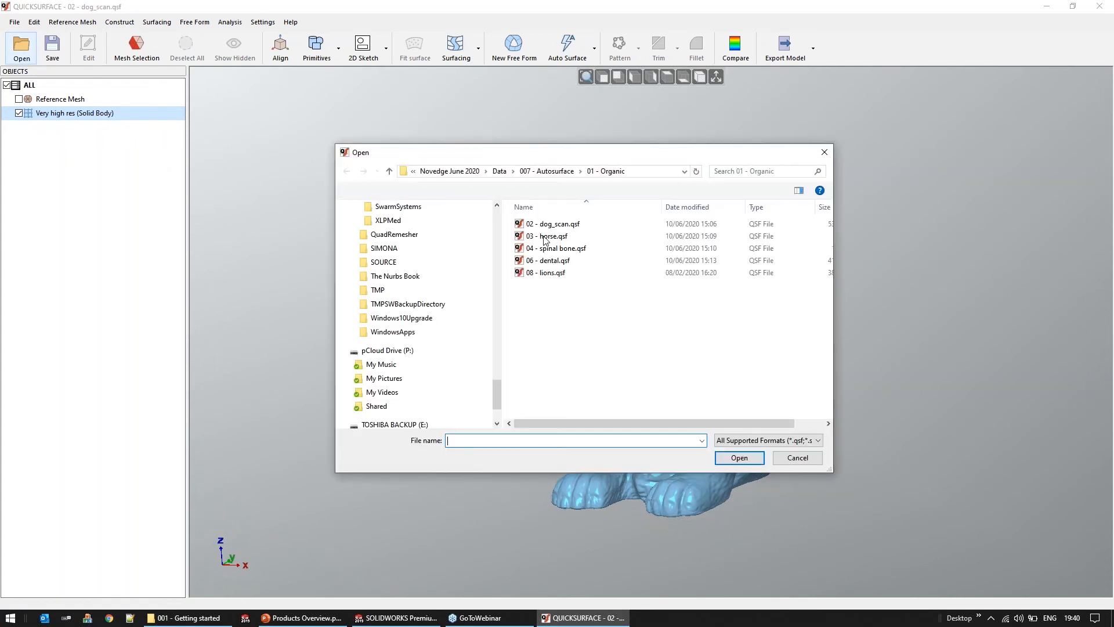
{"action": "double_click", "coordinate": [546, 237]}
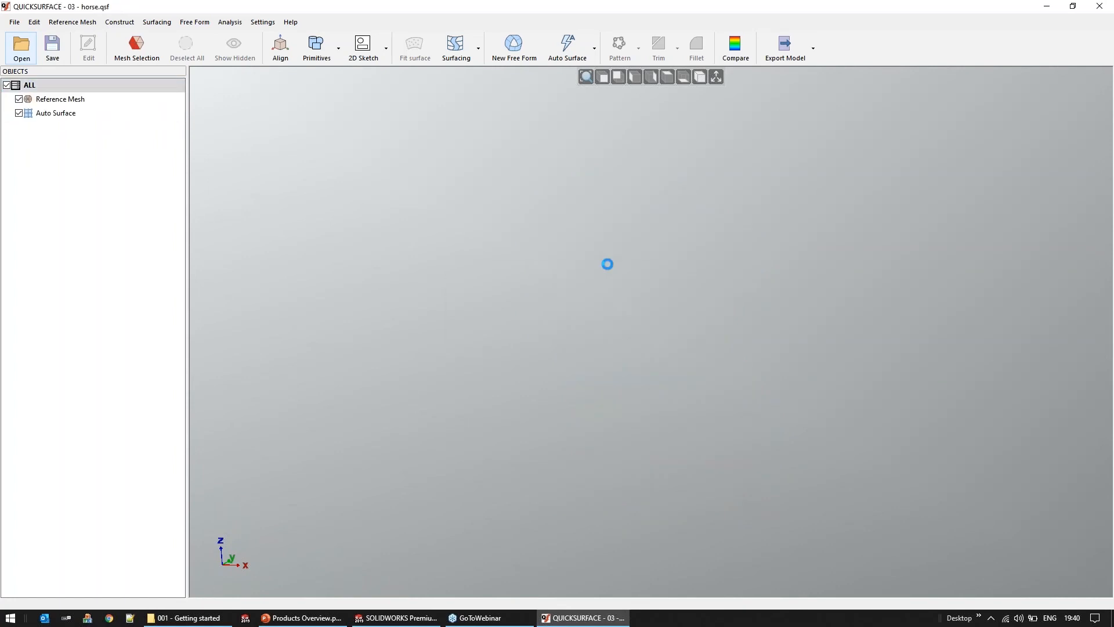
{"action": "middle_click_drag", "start_coordinate": [600, 395], "coordinate": [560, 413]}
{"action": "left_click", "coordinate": [19, 100]}
{"action": "middle_click_drag", "start_coordinate": [541, 283], "coordinate": [651, 247]}
Open the project 01 - cupholder.qsf from the 007 - Autosurface / 02 - Mechanical folder
{"action": "left_click", "coordinate": [22, 48]}
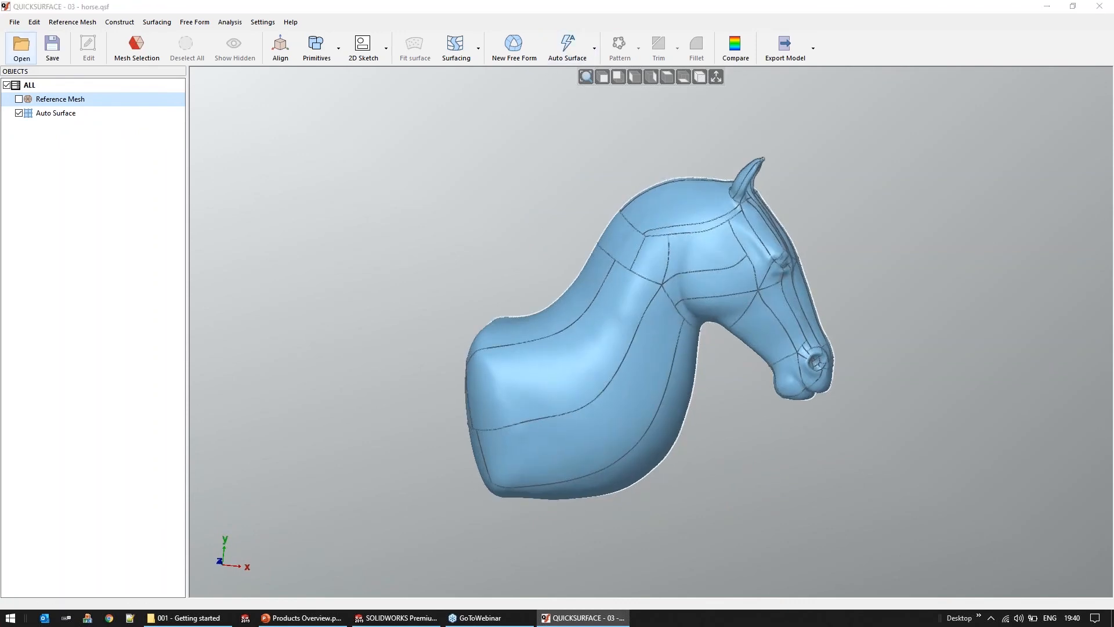
{"action": "left_click", "coordinate": [569, 334]}
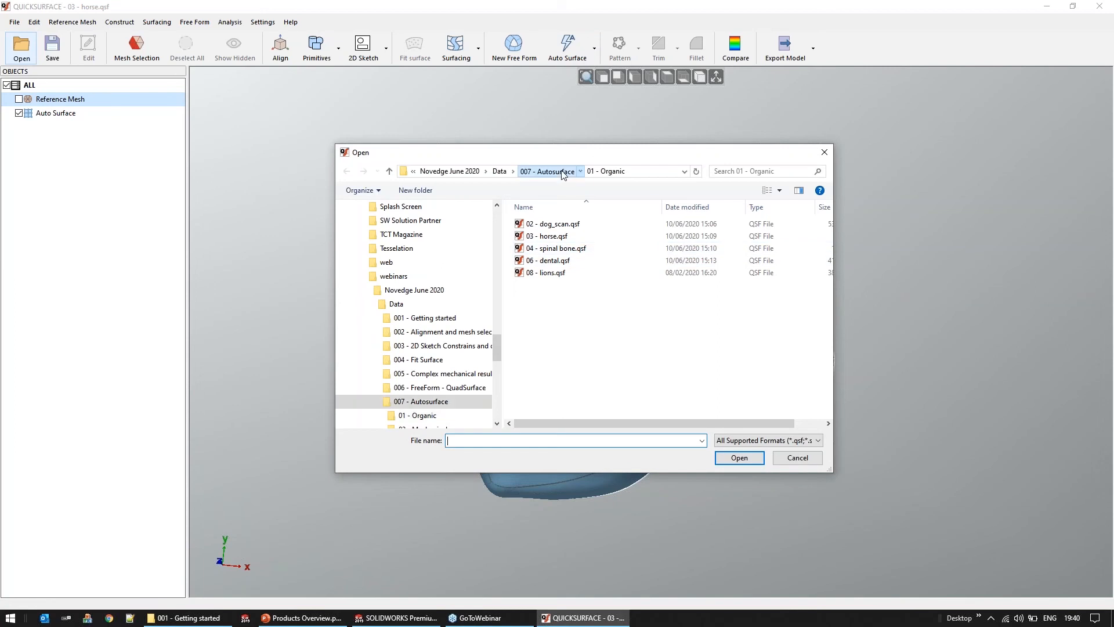
{"action": "left_click", "coordinate": [554, 172]}
{"action": "double_click", "coordinate": [558, 237]}
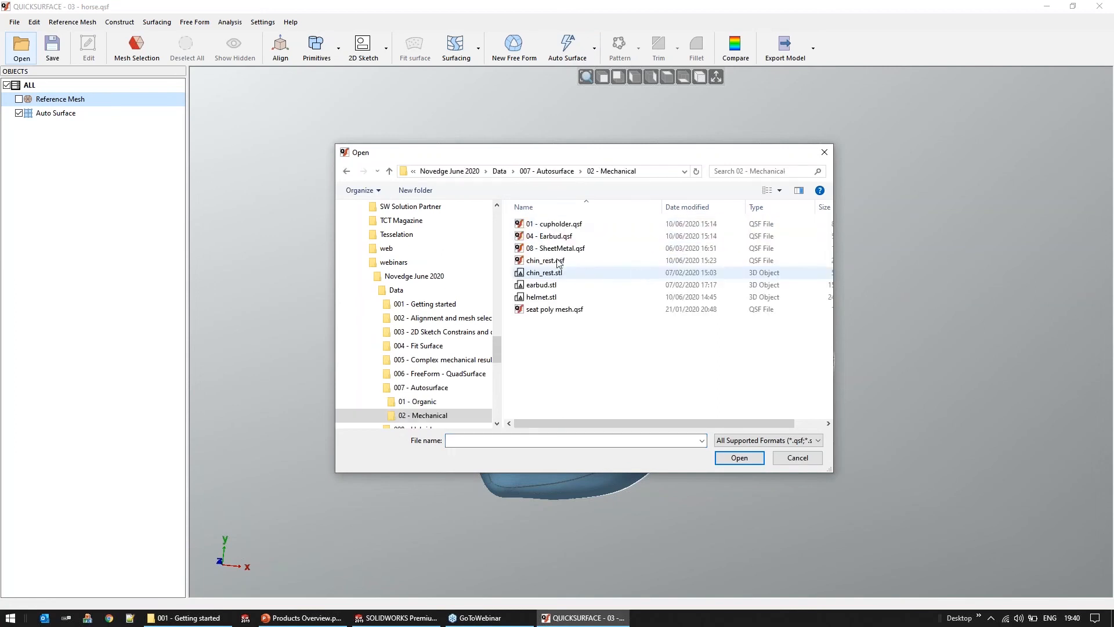
{"action": "left_click", "coordinate": [561, 225]}
{"action": "double_click", "coordinate": [561, 225]}
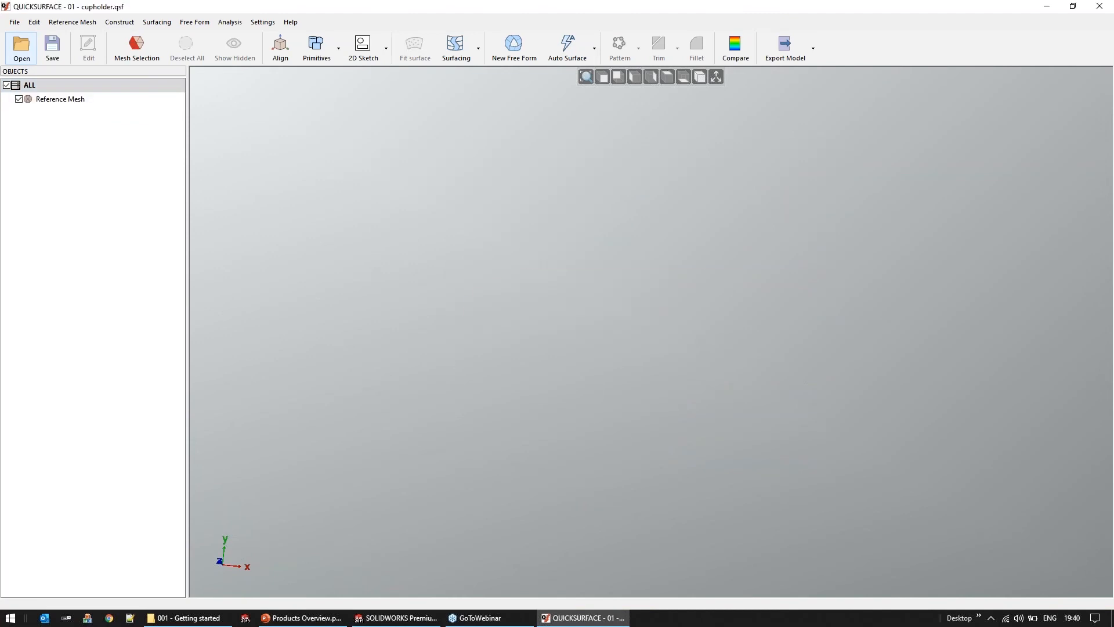
Auto-surface the cupholder mesh with Medium target quads count, Balanced feature details and no symmetry, then preview and accept the surface
{"action": "middle_click_drag", "start_coordinate": [743, 446], "coordinate": [744, 445]}
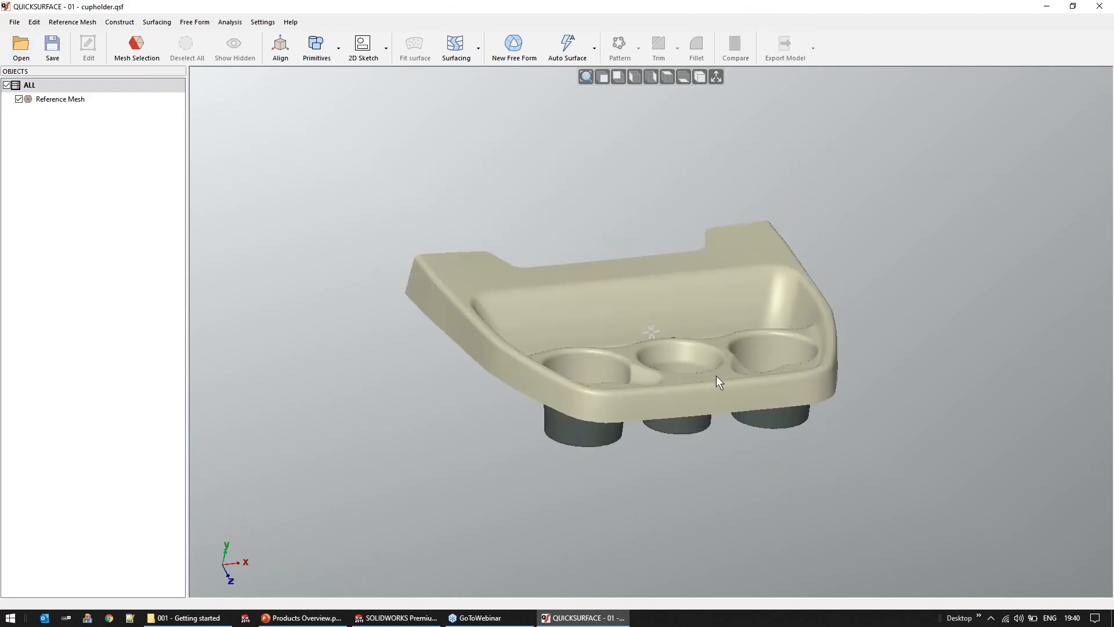
{"action": "left_click", "coordinate": [569, 49]}
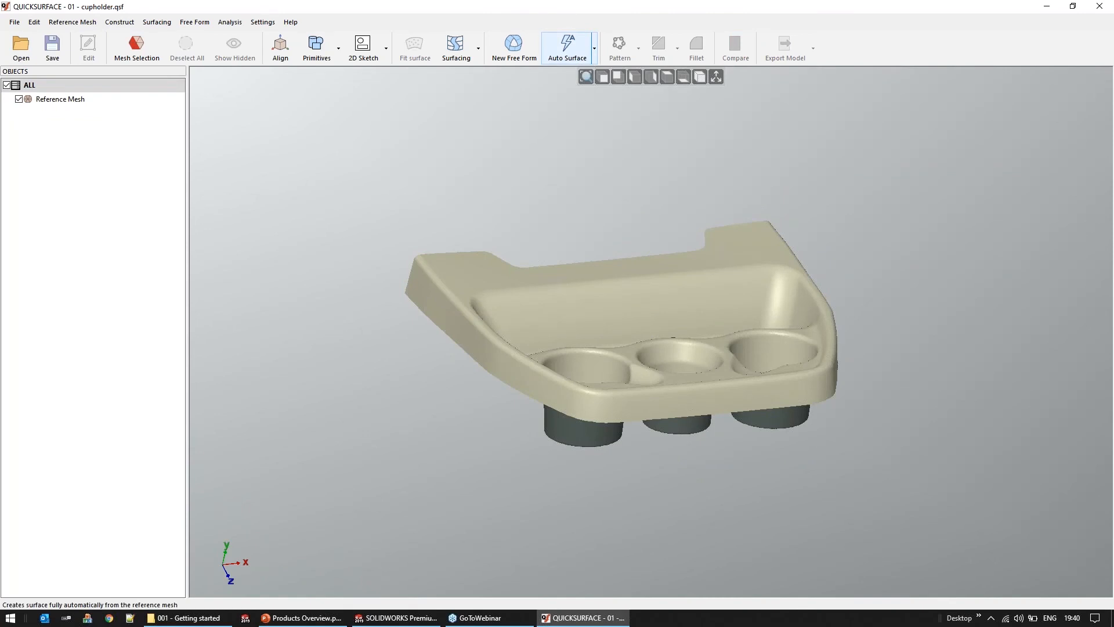
{"action": "middle_click_drag", "start_coordinate": [542, 308], "coordinate": [550, 326]}
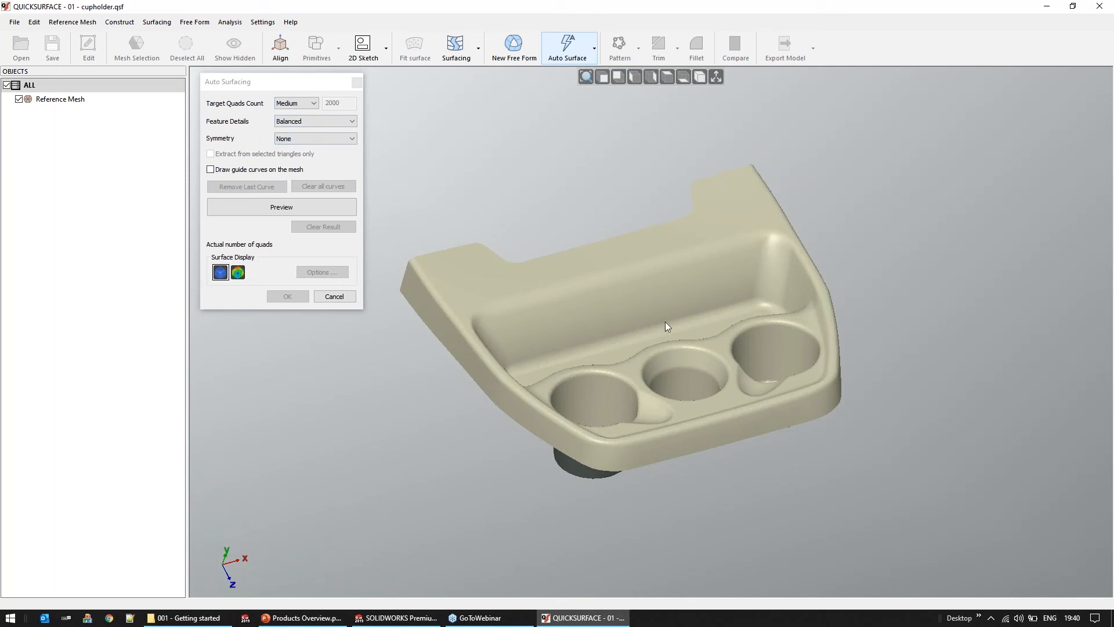
{"action": "right_click_drag", "start_coordinate": [646, 444], "coordinate": [656, 450]}
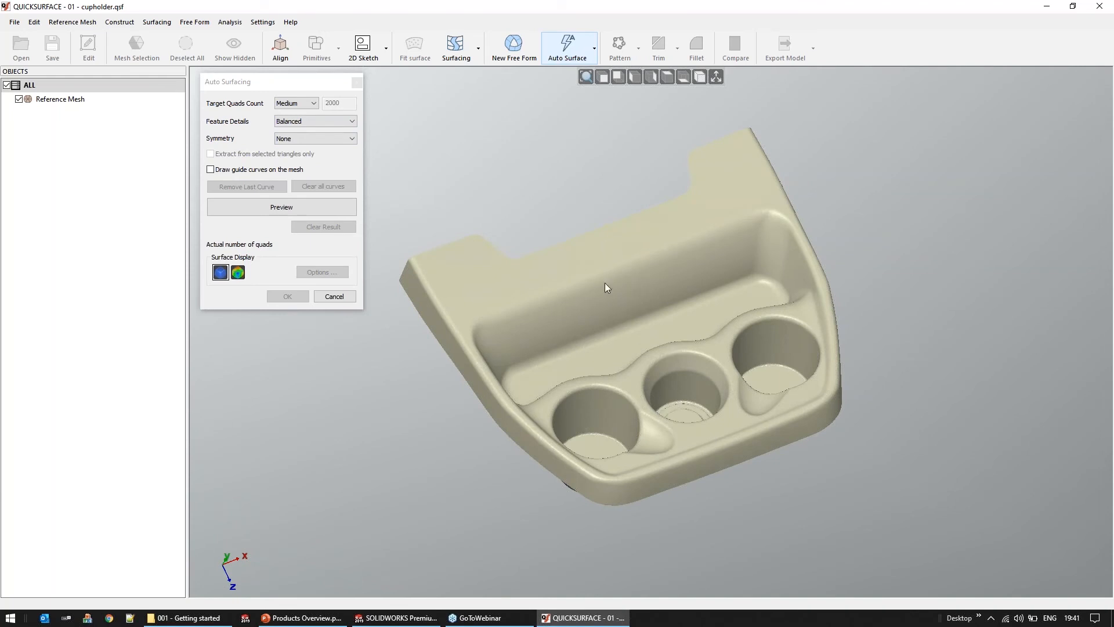
{"action": "left_click", "coordinate": [307, 127]}
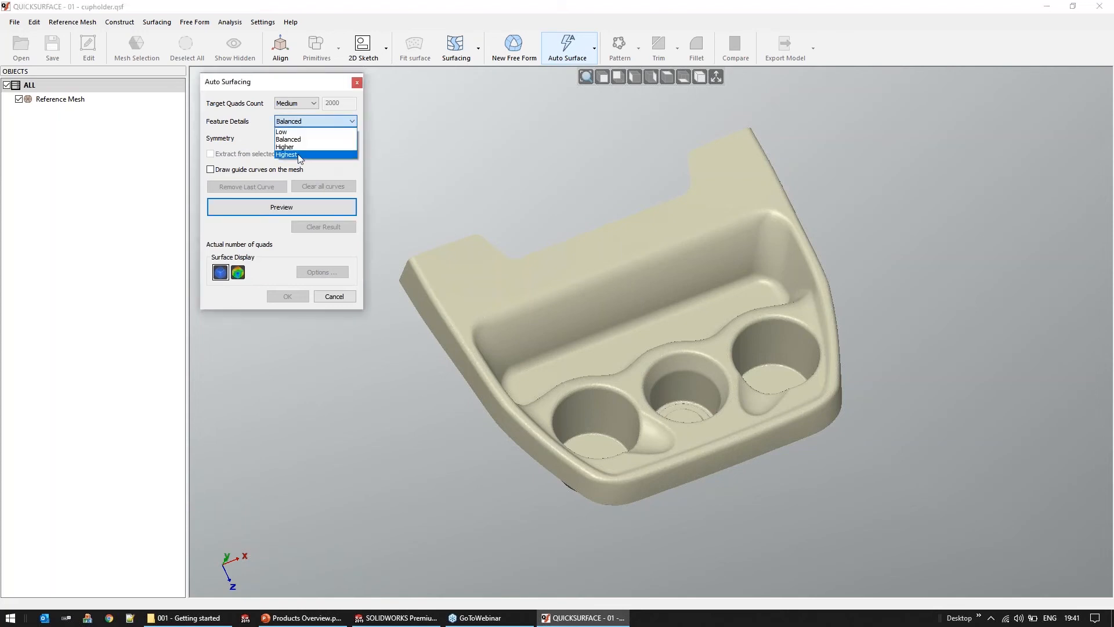
{"action": "left_click", "coordinate": [293, 140]}
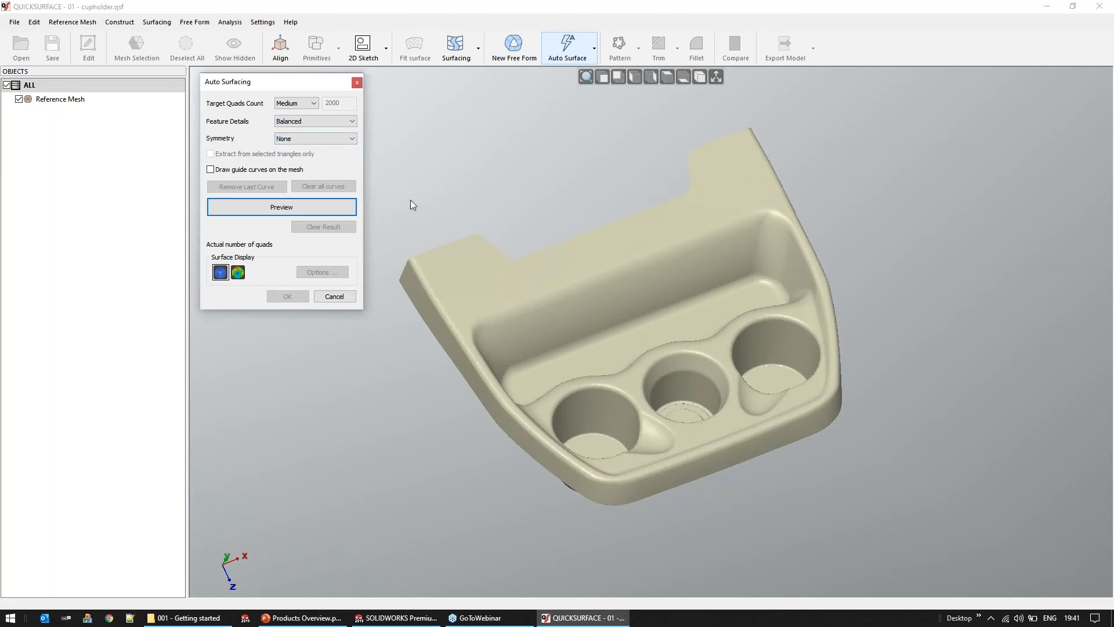
{"action": "left_click", "coordinate": [268, 208]}
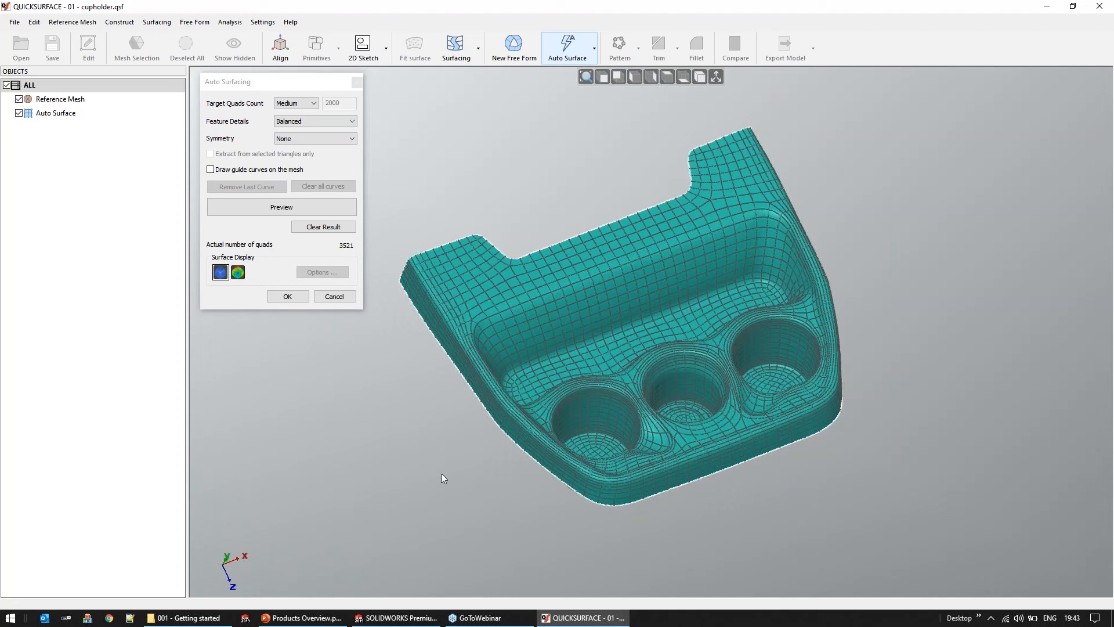
{"action": "left_click", "coordinate": [210, 619]}
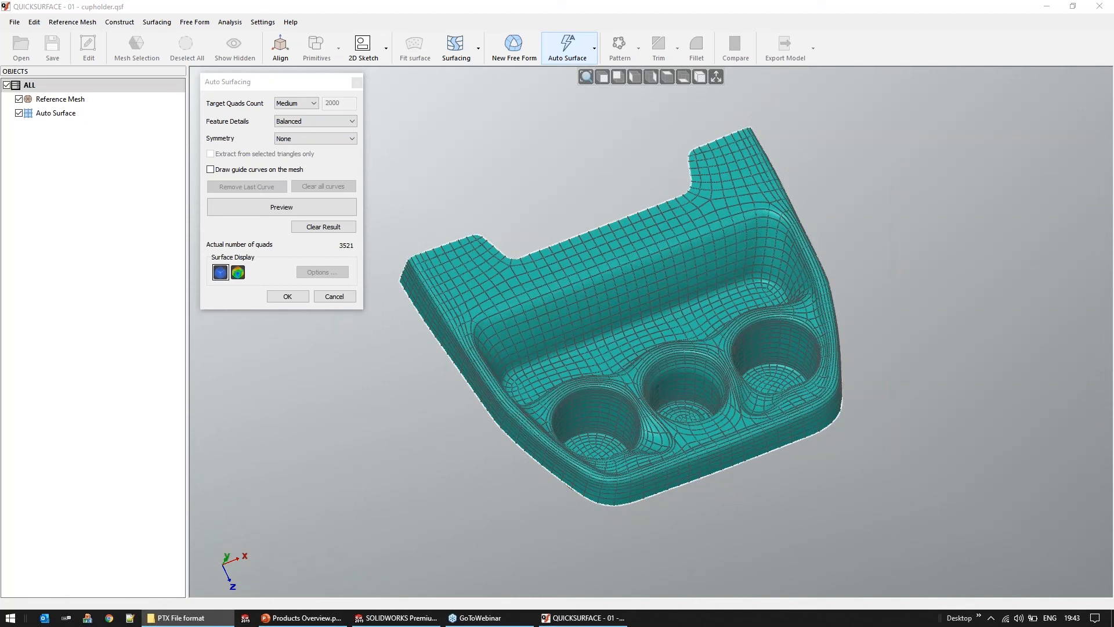
{"action": "left_click", "coordinate": [287, 296]}
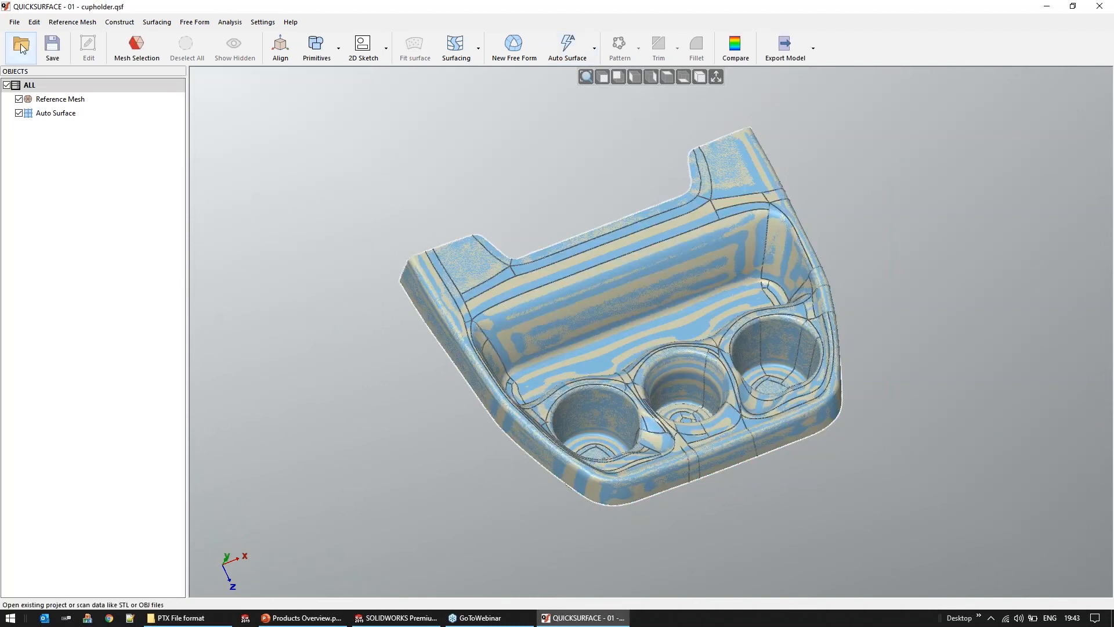
Import pumpA.ptx from the PTX File format folder with rows and columns swapped, and view the scan from several angles
{"action": "left_click", "coordinate": [21, 48]}
{"action": "left_click", "coordinate": [560, 335]}
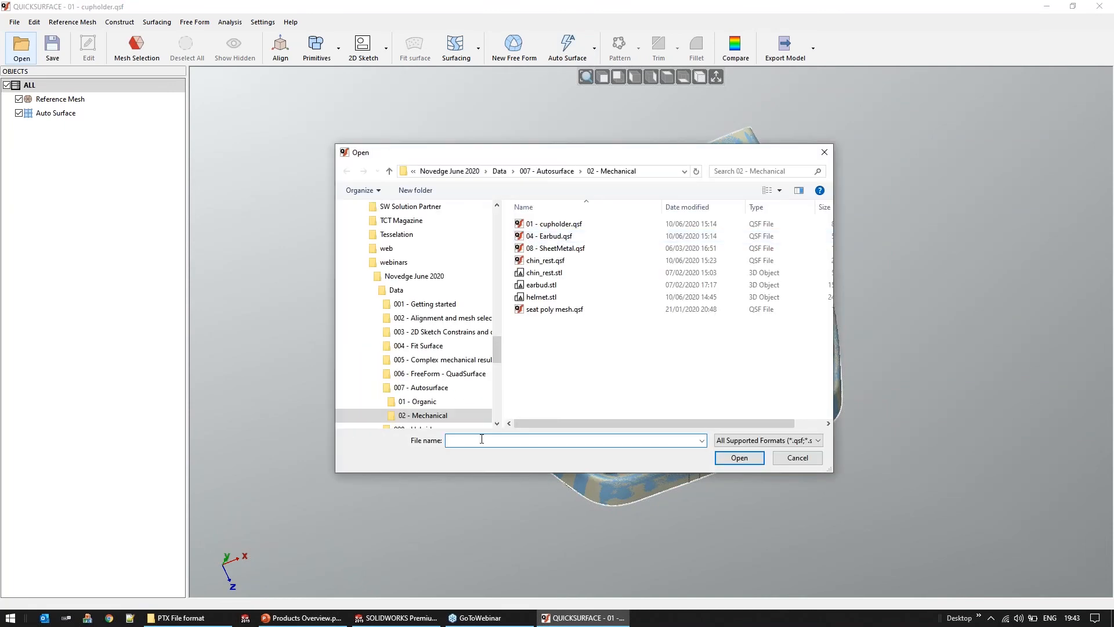
{"action": "type", "text": "D:\\DATA\\PTX File format"}
{"action": "key", "text": "Return"}
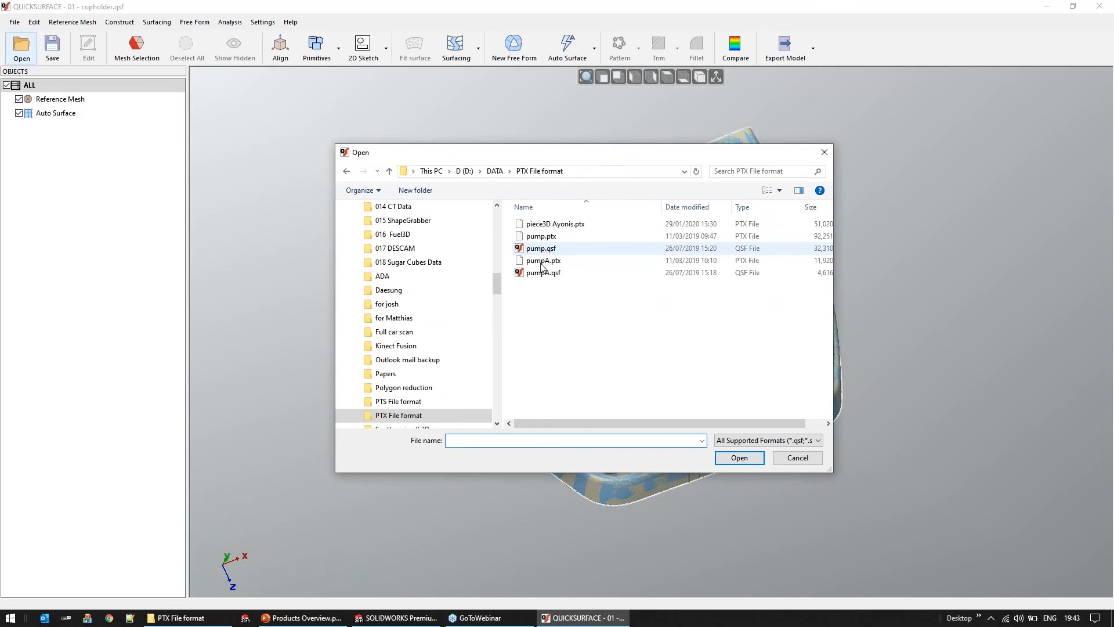
{"action": "double_click", "coordinate": [541, 262]}
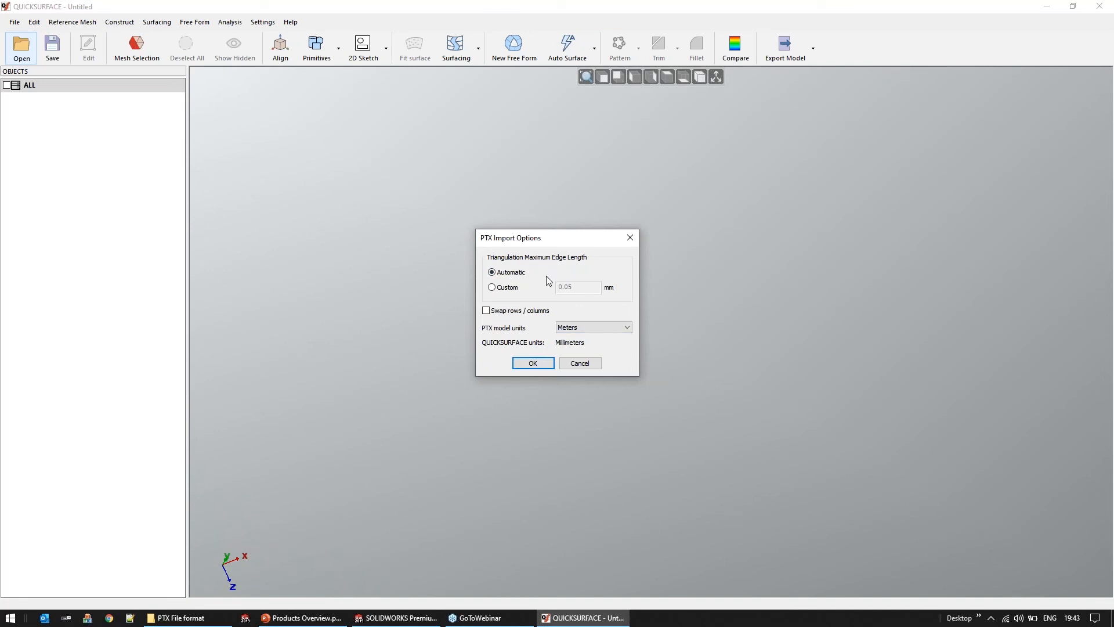
{"action": "left_click", "coordinate": [487, 310]}
{"action": "left_click", "coordinate": [543, 364]}
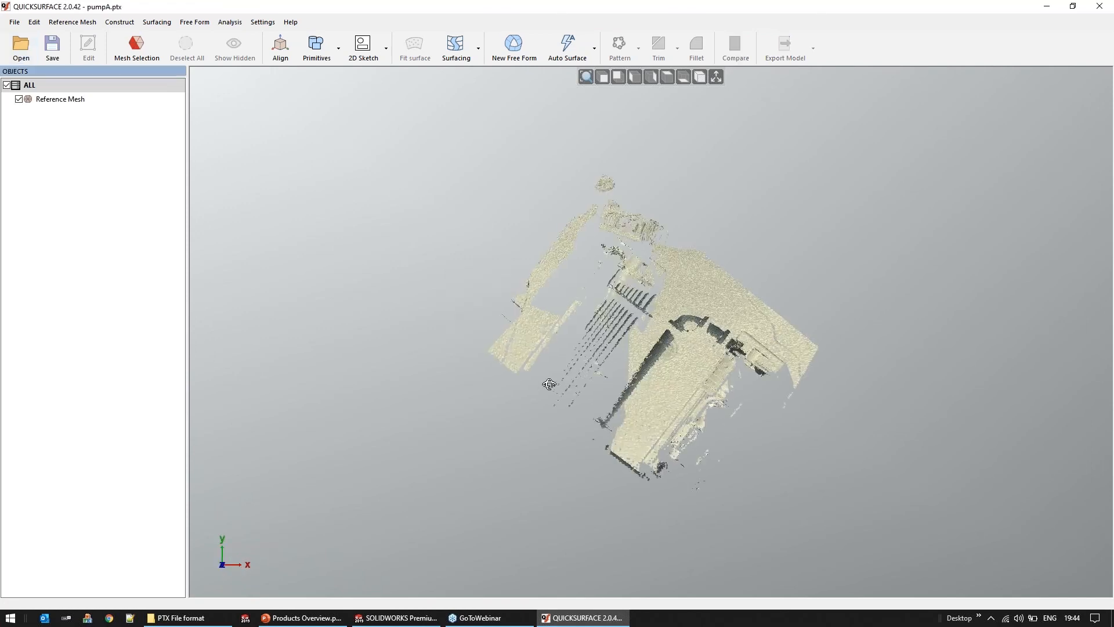
{"action": "middle_click_drag", "start_coordinate": [607, 436], "coordinate": [718, 374]}
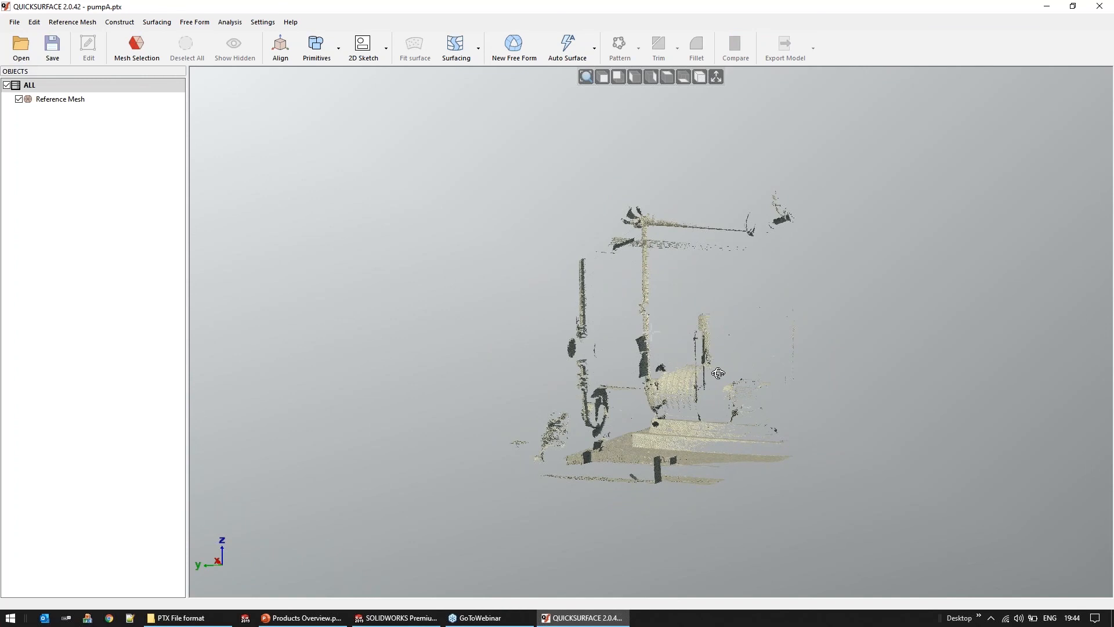
Import pump.ptx with automatic maximum edge length and Meters as model units, and view the pump scan in 3D
{"action": "left_click", "coordinate": [34, 51]}
{"action": "left_click", "coordinate": [552, 240]}
{"action": "double_click", "coordinate": [551, 239]}
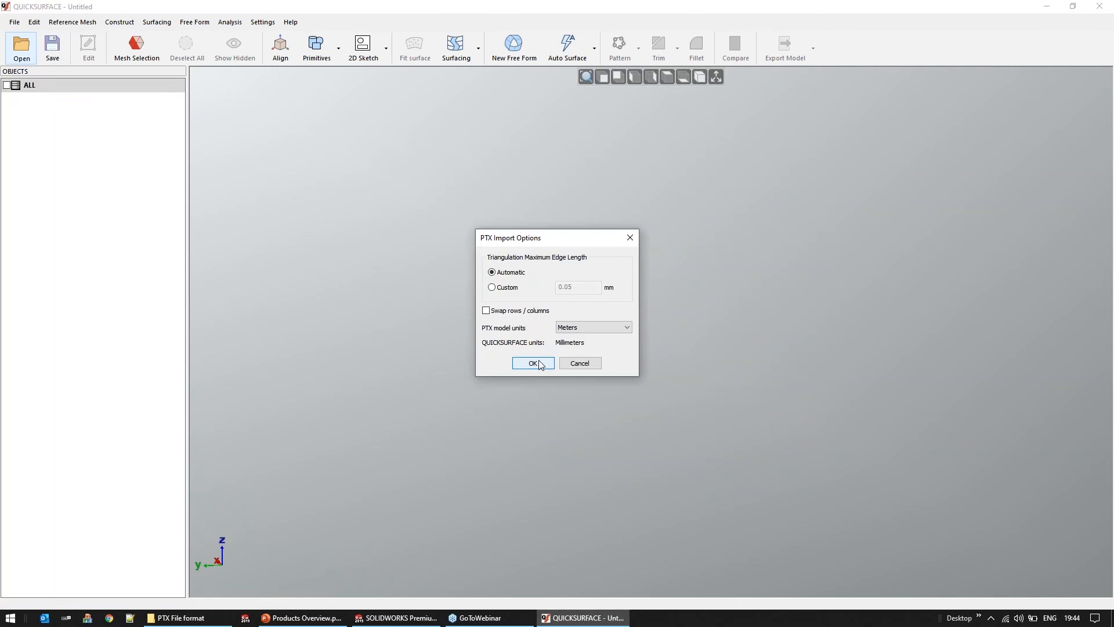
{"action": "left_click", "coordinate": [535, 365]}
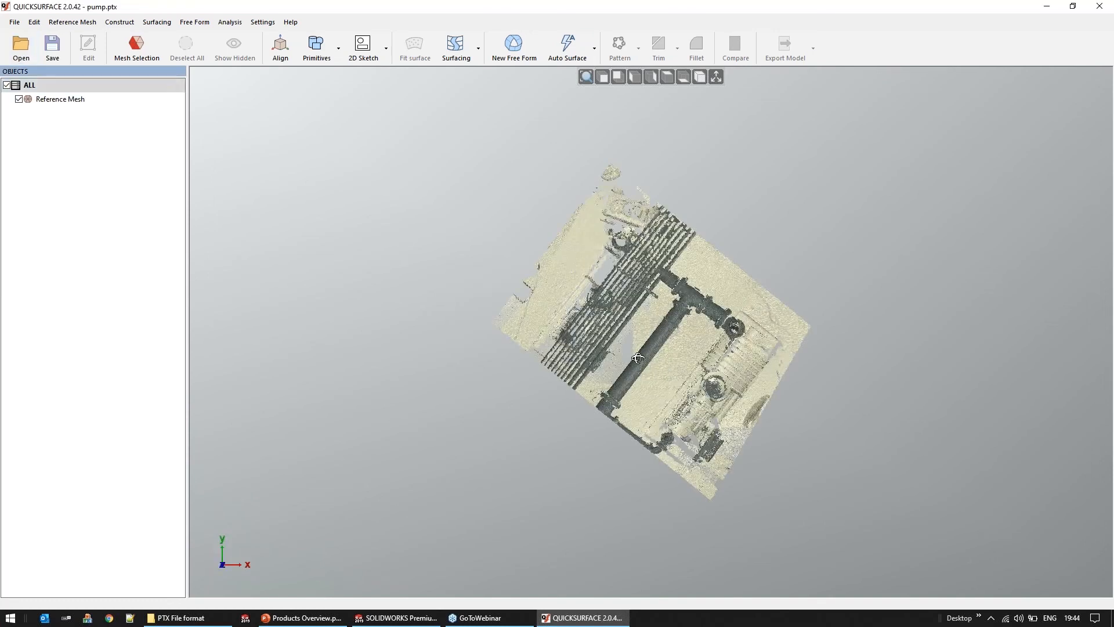
{"action": "middle_click_drag", "start_coordinate": [640, 203], "coordinate": [767, 281]}
{"action": "scroll", "coordinate": [765, 276], "scroll_direction": "up", "scroll_amount": 6}
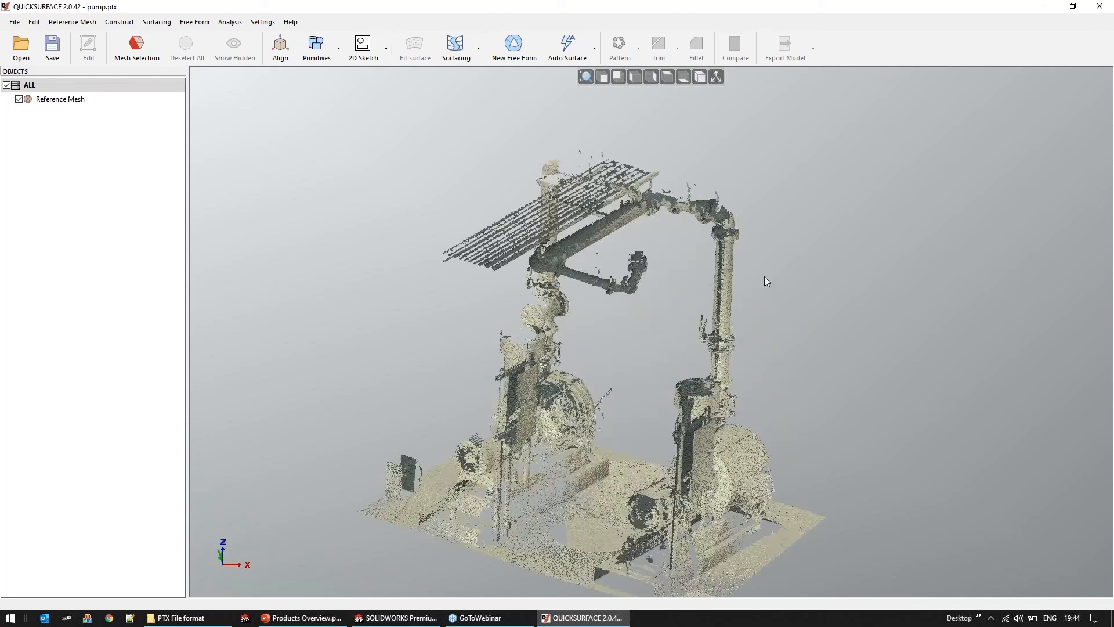
Select the upright pipe section above the second pump with the filled freehand selection and fit a solid cylinder to the selected points
{"action": "middle_click_drag", "start_coordinate": [646, 244], "coordinate": [633, 232]}
{"action": "left_click", "coordinate": [137, 47]}
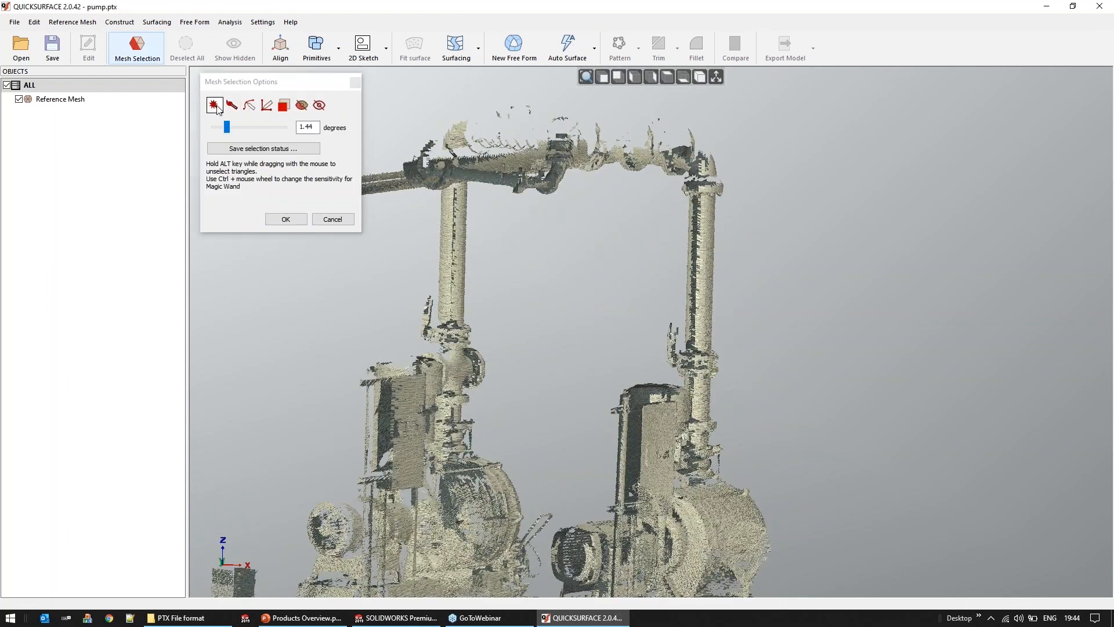
{"action": "mouse_move", "coordinate": [735, 203]}
{"action": "left_mouse_down"}
{"action": "mouse_move", "coordinate": [693, 203]}
{"action": "mouse_move", "coordinate": [670, 287]}
{"action": "mouse_move", "coordinate": [736, 326]}
{"action": "left_mouse_up"}
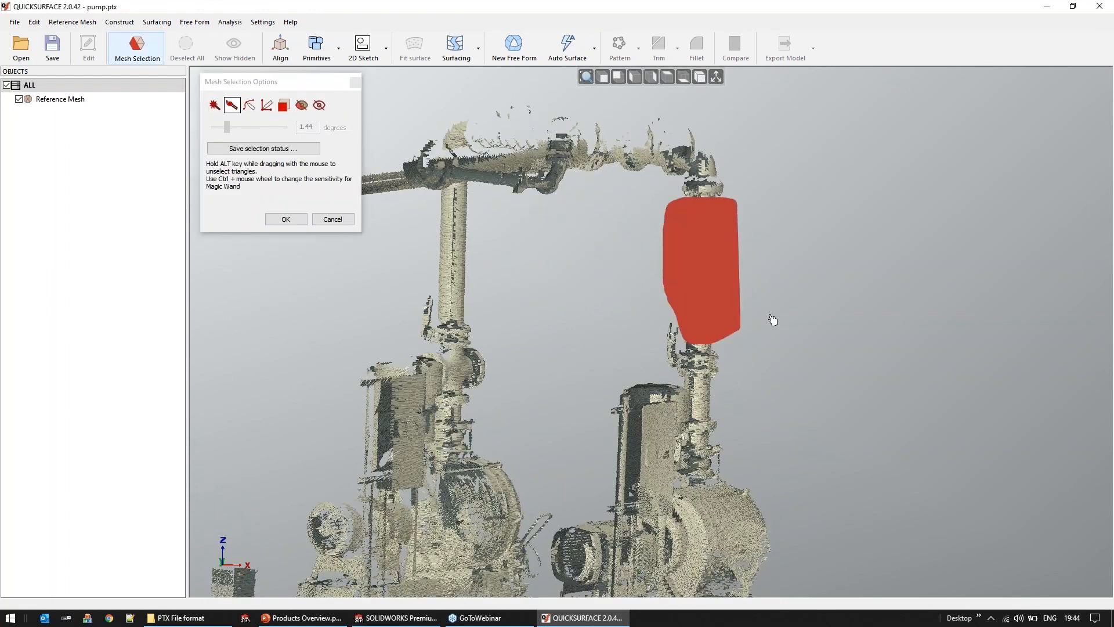
{"action": "right_click", "coordinate": [814, 287]}
{"action": "mouse_move", "coordinate": [883, 492]}
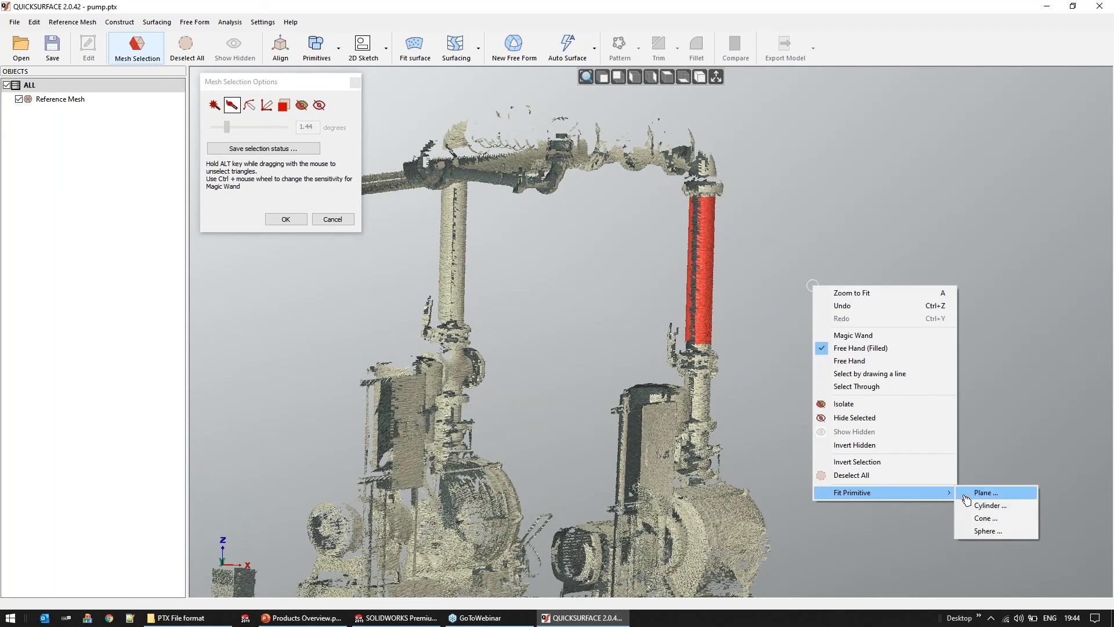
{"action": "left_click", "coordinate": [1004, 511]}
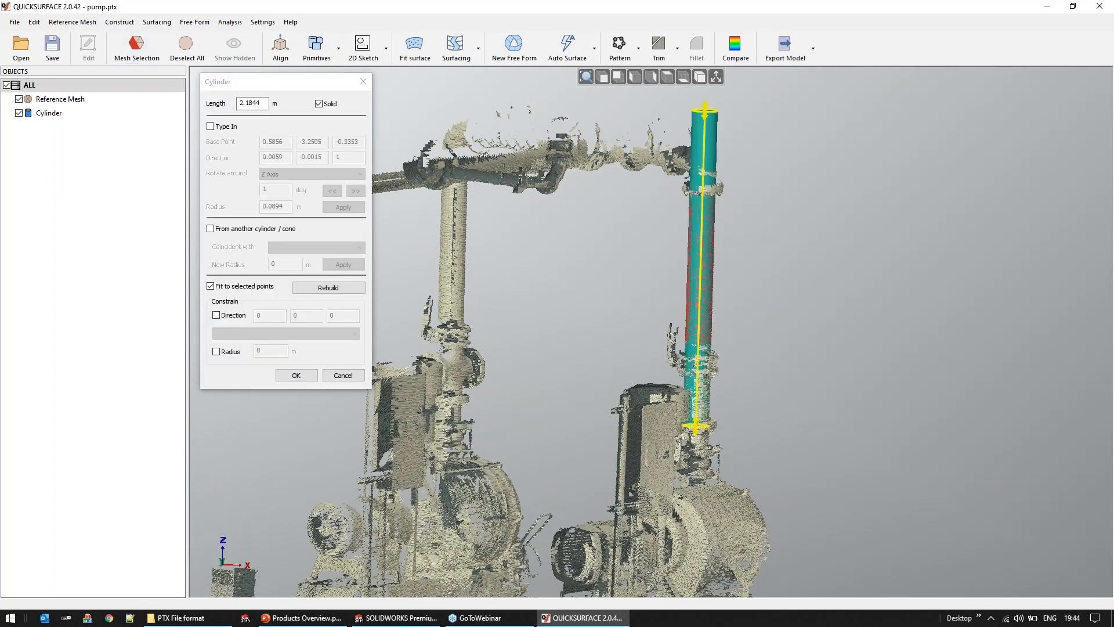
{"action": "scroll", "coordinate": [687, 321], "scroll_direction": "down", "scroll_amount": 5}
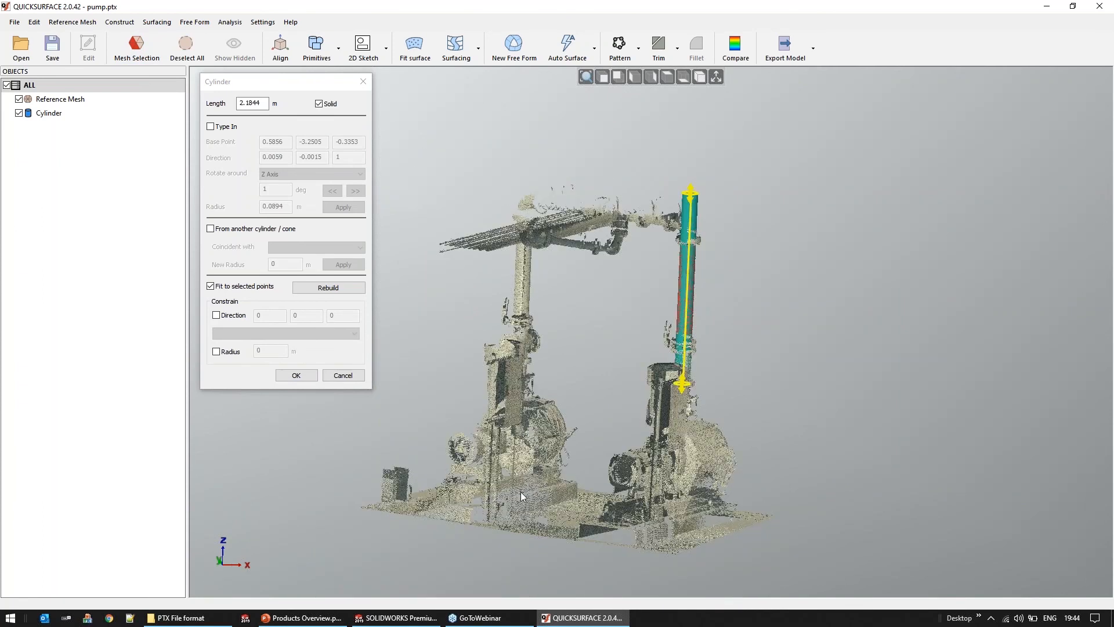
{"action": "middle_click_drag", "start_coordinate": [730, 509], "coordinate": [841, 505]}
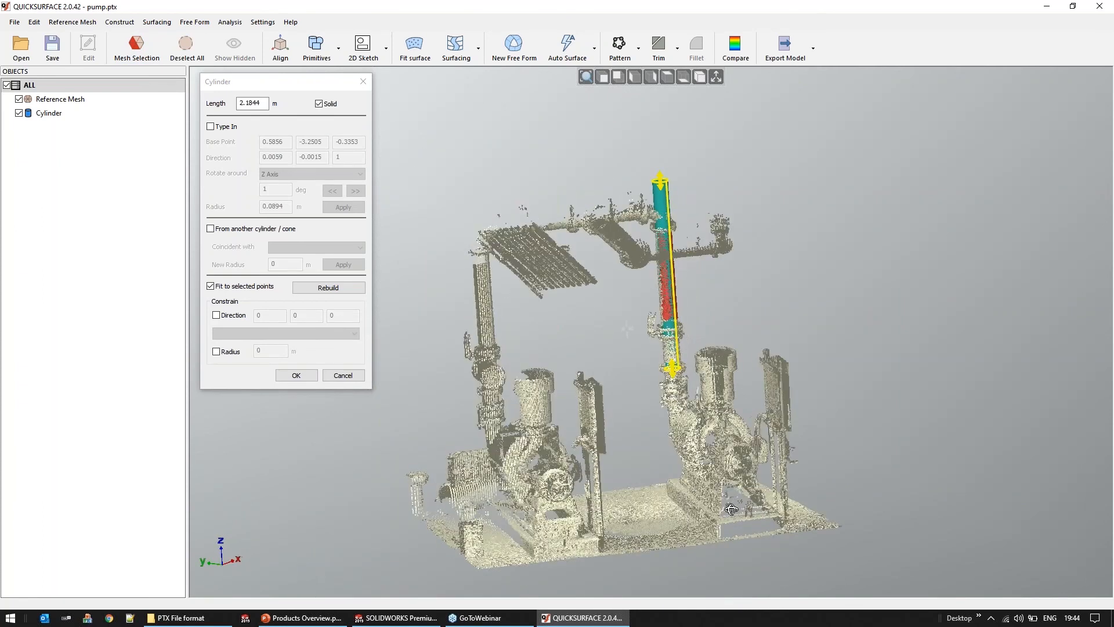
{"action": "middle_click_drag", "start_coordinate": [557, 332], "coordinate": [574, 333]}
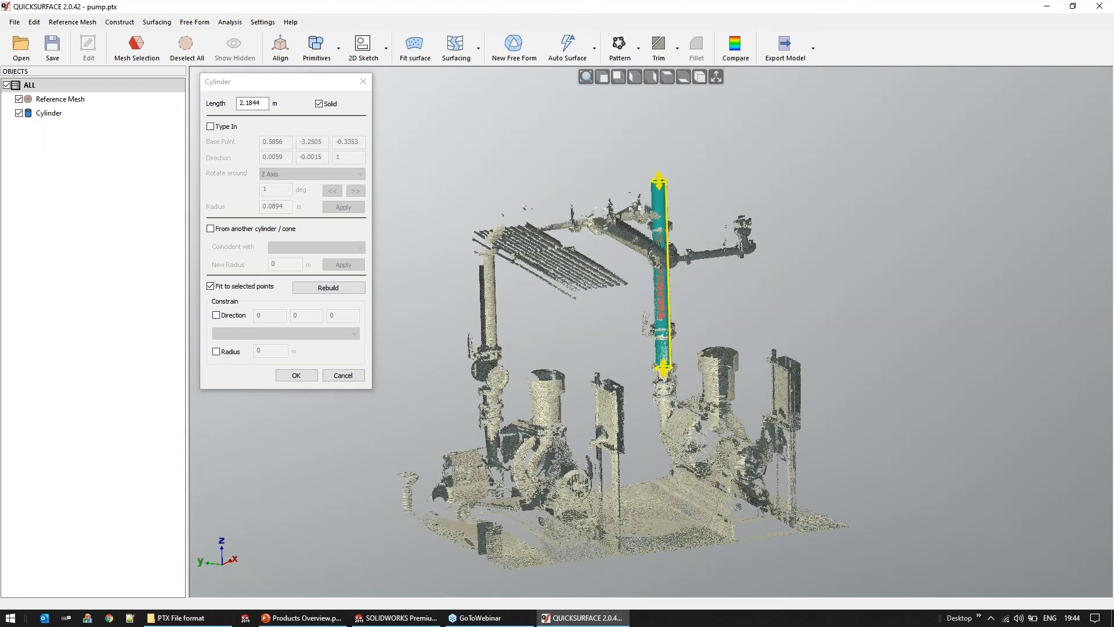
{"action": "left_click", "coordinate": [296, 375]}
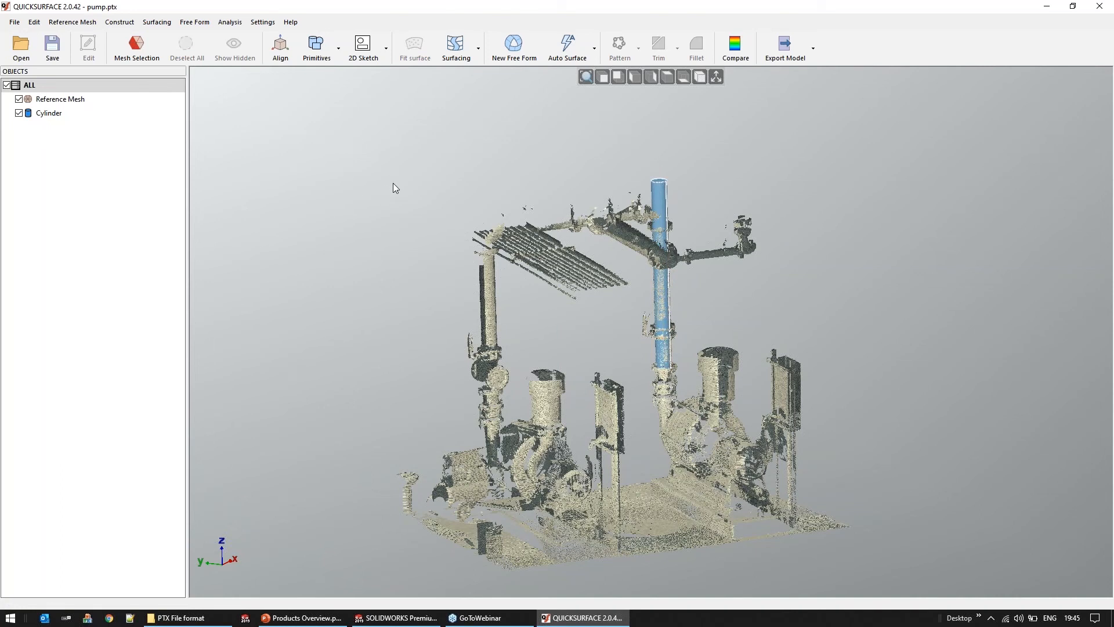
Open the project 001 - aprilia.qsf from the 008 - Hybrid folder without saving the changes to pump
{"action": "middle_click_drag", "start_coordinate": [496, 185], "coordinate": [495, 187]}
{"action": "left_click", "coordinate": [21, 58]}
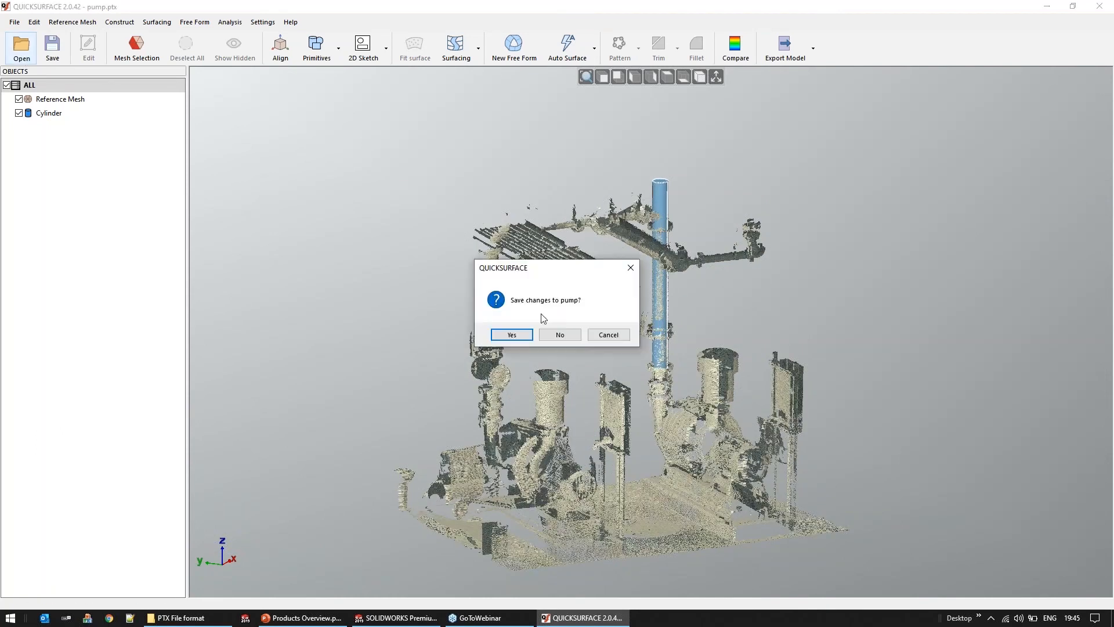
{"action": "left_click", "coordinate": [547, 336]}
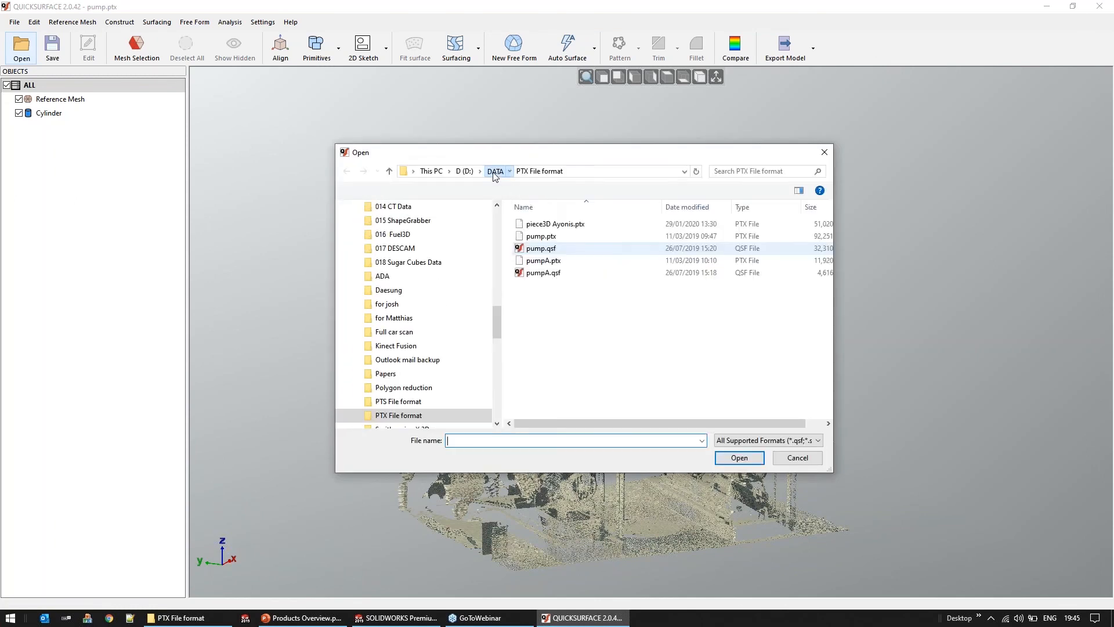
{"action": "left_click", "coordinate": [495, 171]}
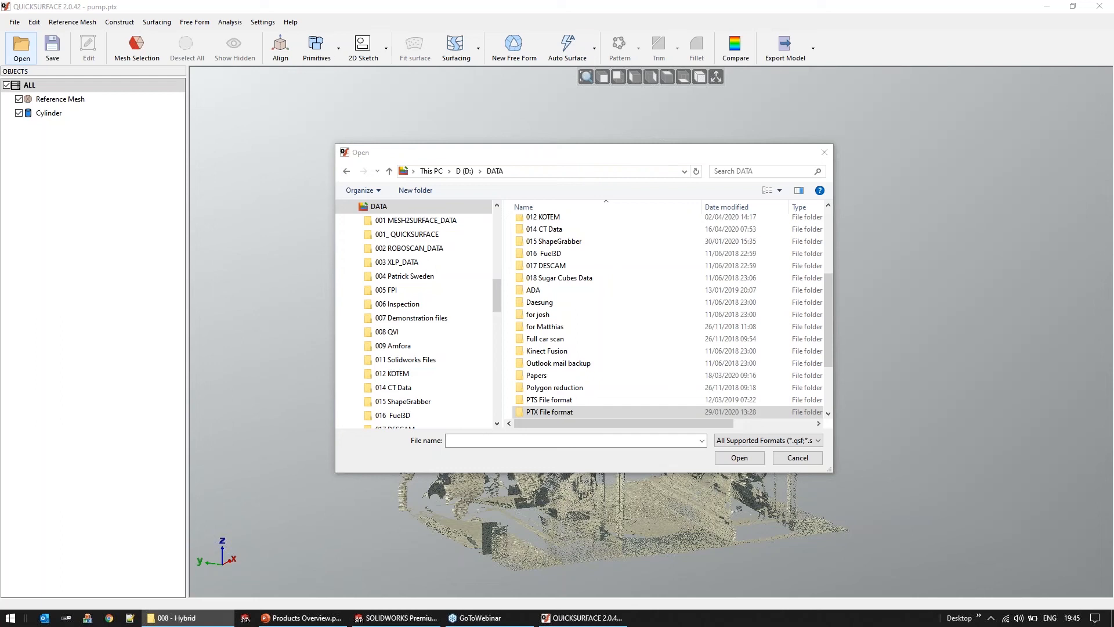
{"action": "left_click", "coordinate": [570, 441]}
{"action": "type", "text": "D:\\PROJECTS\\QUICKSURFACE\\webinars\\Novedge June 2020\\Data\\008 - Hybrid"}
{"action": "key", "text": "Return"}
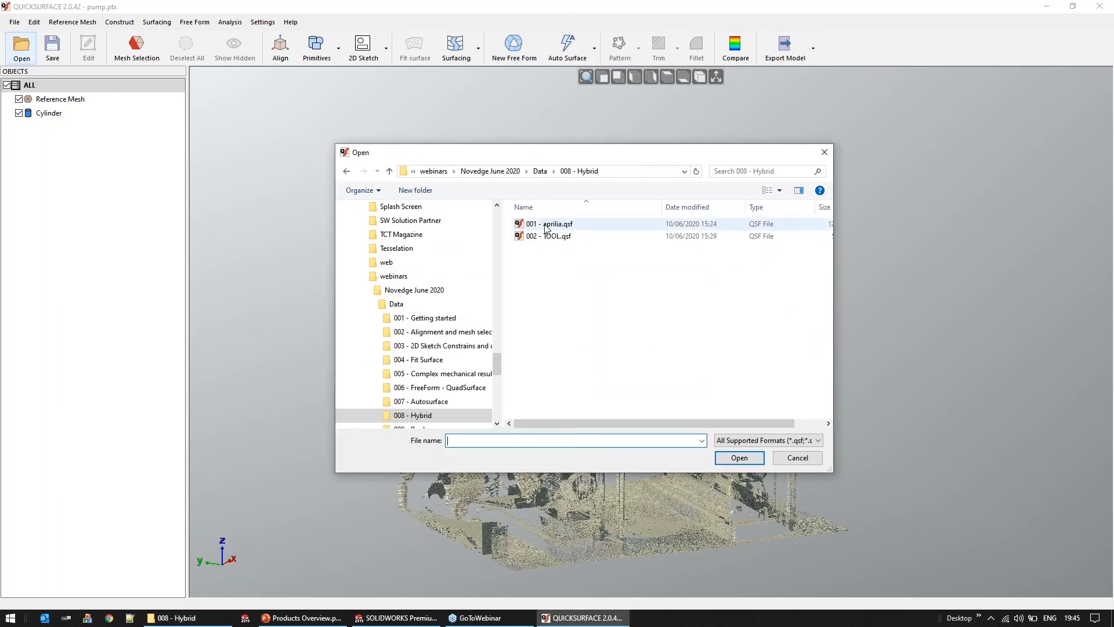
{"action": "double_click", "coordinate": [546, 225]}
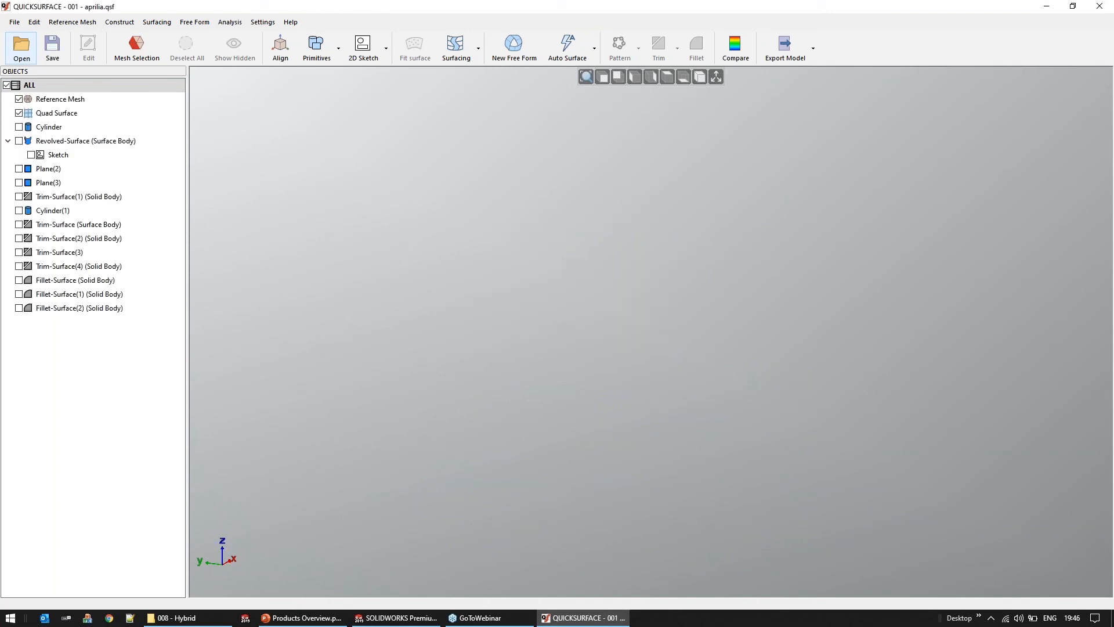
Inspect the aprilia scan, then hide the reference mesh and show the Fillet-Surface(2) solid body for comparison
{"action": "middle_click_drag", "start_coordinate": [627, 314], "coordinate": [660, 246]}
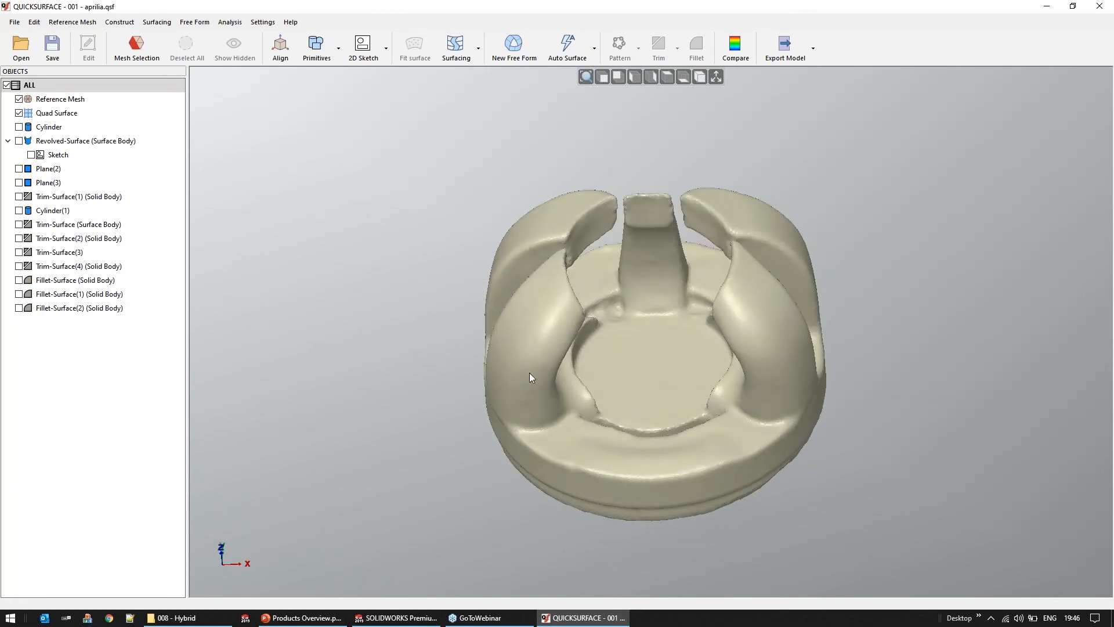
{"action": "middle_click_drag", "start_coordinate": [587, 266], "coordinate": [586, 259]}
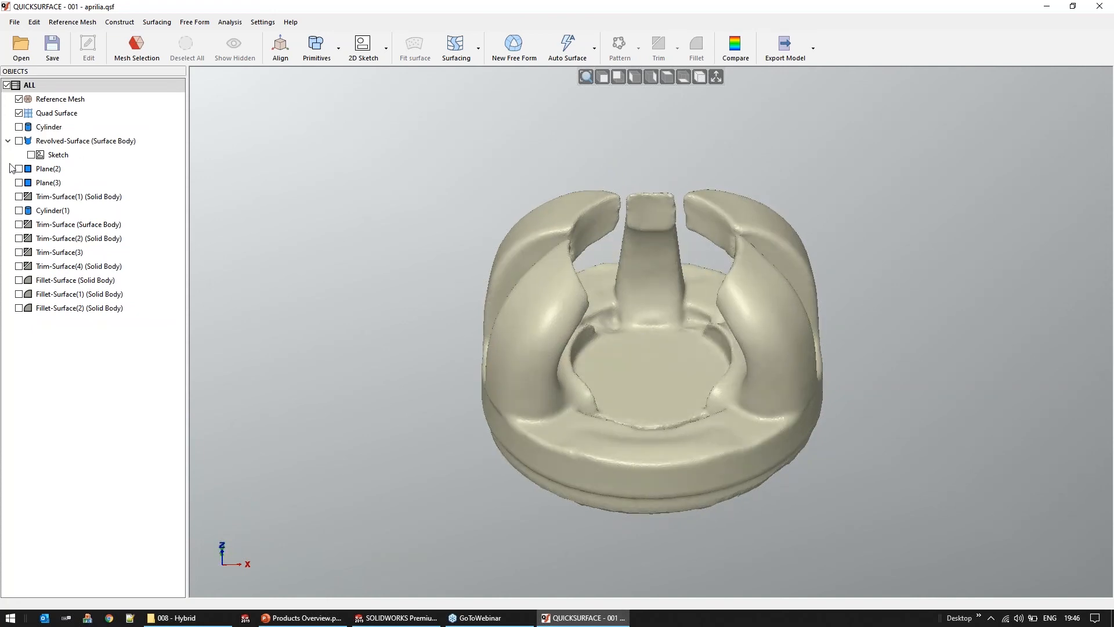
{"action": "left_click", "coordinate": [19, 100]}
{"action": "left_click", "coordinate": [19, 308]}
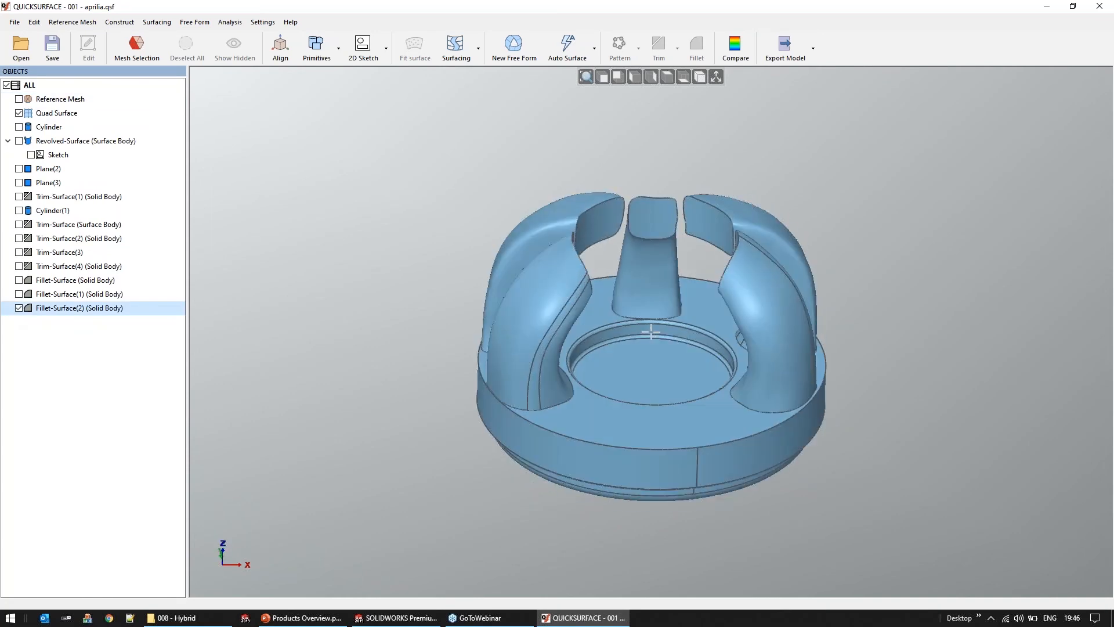
{"action": "middle_click_drag", "start_coordinate": [785, 412], "coordinate": [785, 406]}
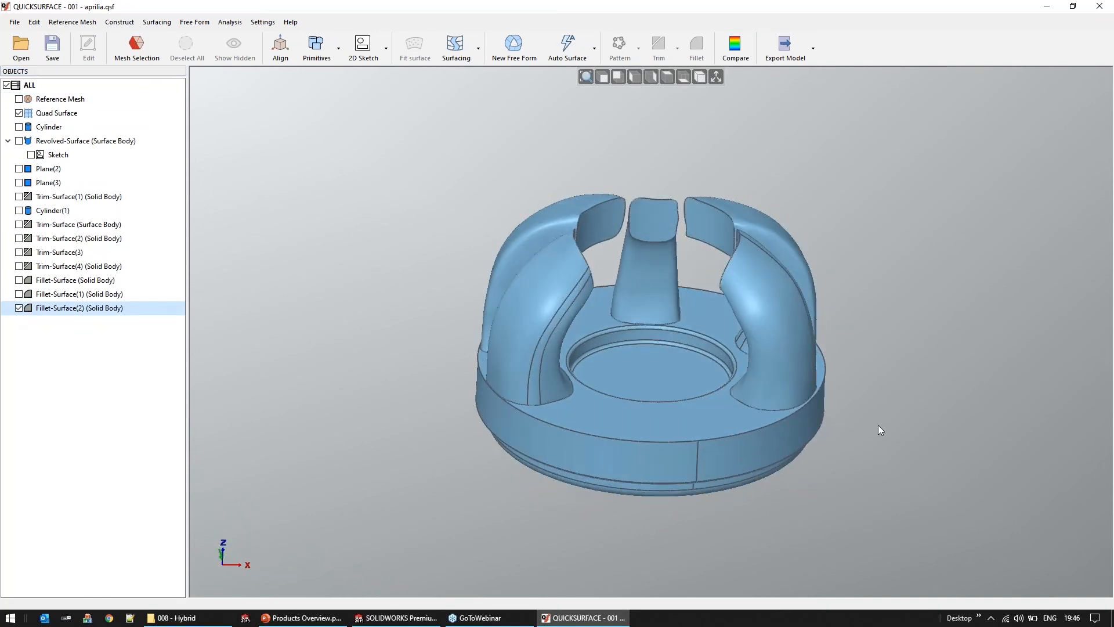
Open the project 002 - TOOL.qsf from the 008 - Hybrid folder, discarding the changes to the aprilia project
{"action": "left_click", "coordinate": [21, 46]}
{"action": "left_click", "coordinate": [560, 335]}
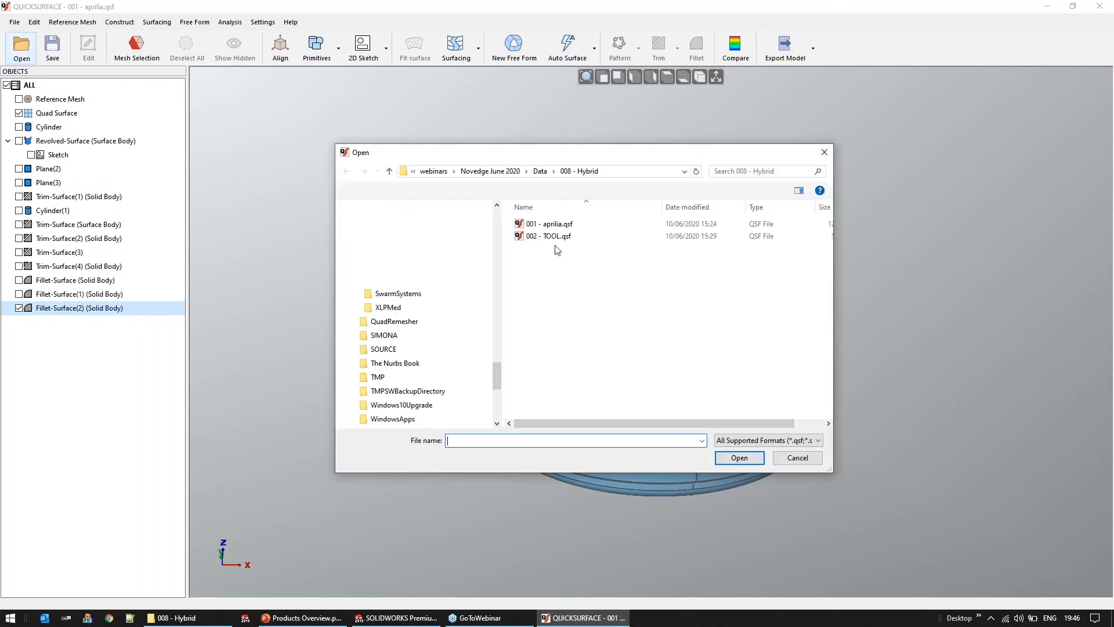
{"action": "double_click", "coordinate": [551, 236]}
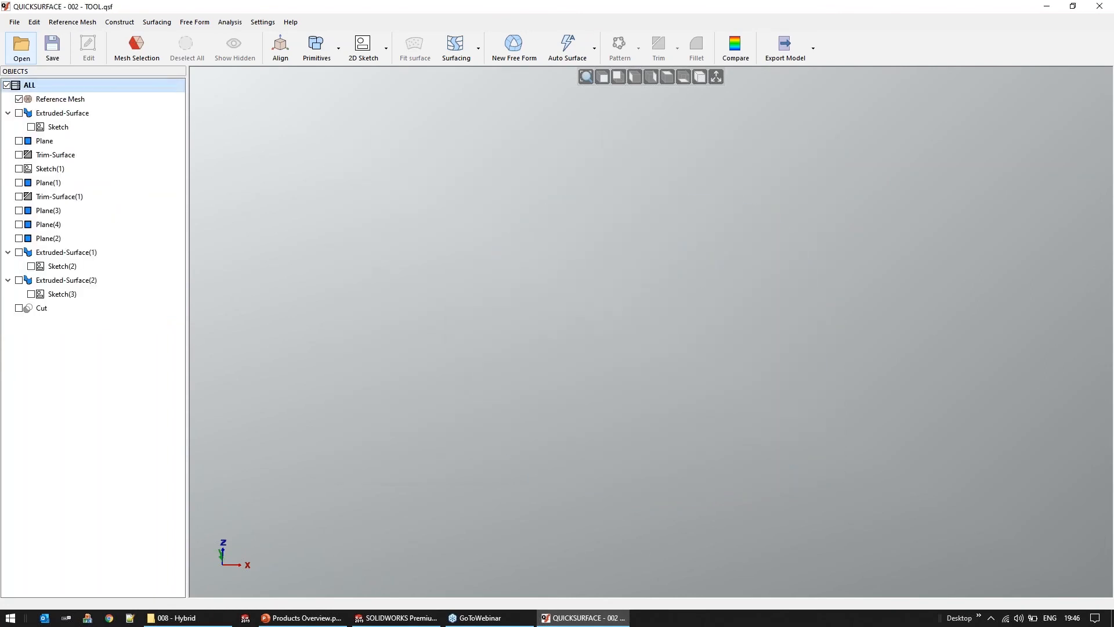
Hide the tool's reference mesh and show the Cut solid body, viewing it from several angles
{"action": "middle_click_drag", "start_coordinate": [459, 290], "coordinate": [477, 227]}
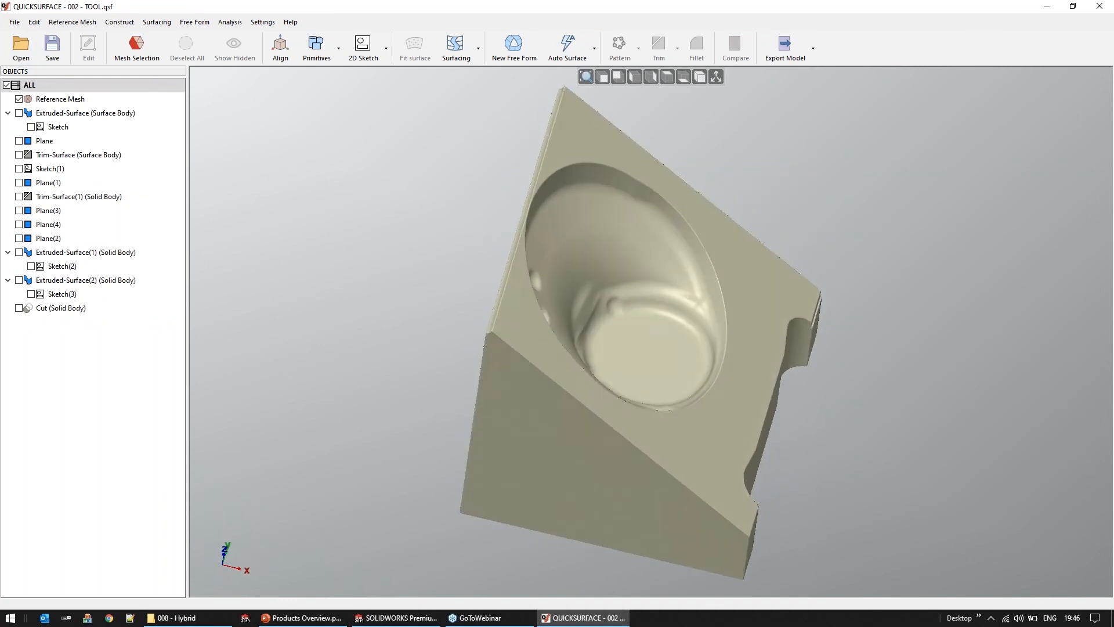
{"action": "left_click", "coordinate": [19, 99]}
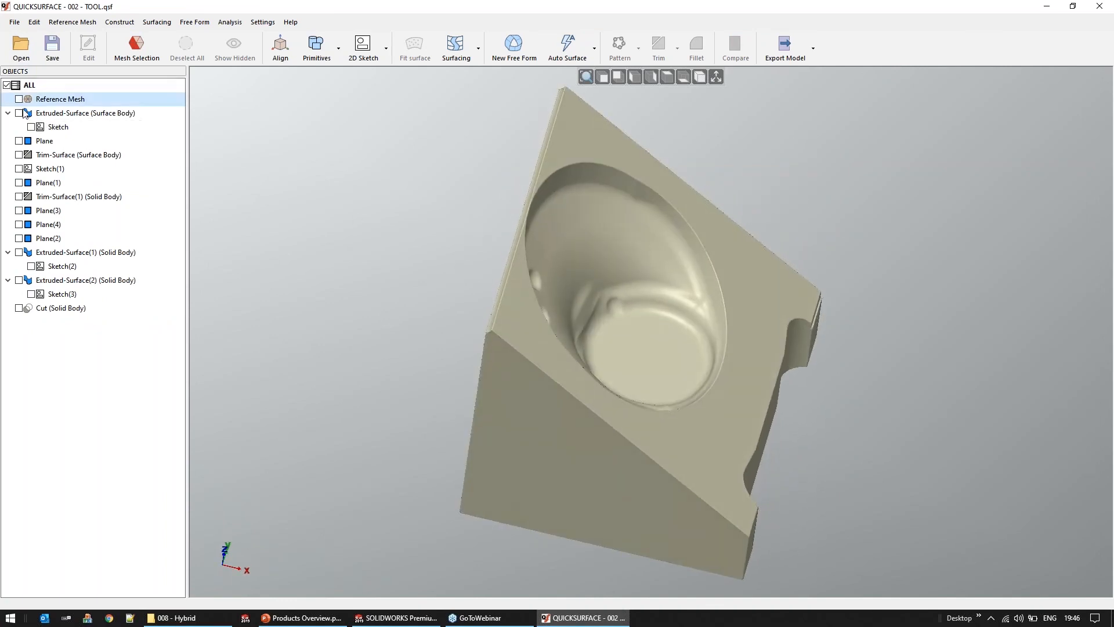
{"action": "left_click", "coordinate": [19, 308]}
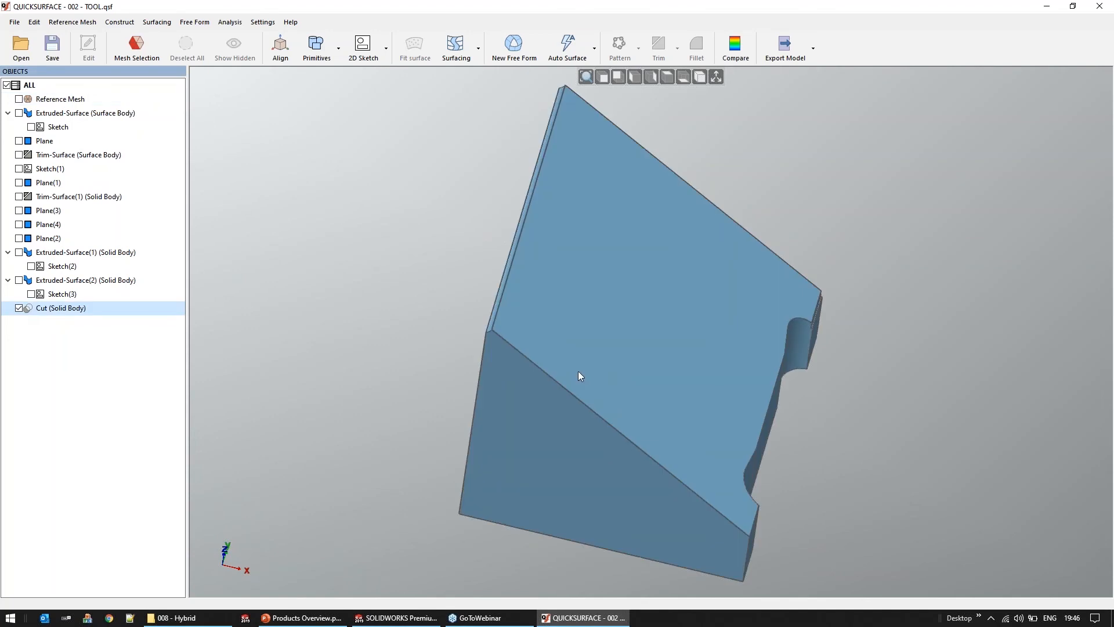
{"action": "middle_click_drag", "start_coordinate": [530, 344], "coordinate": [504, 264]}
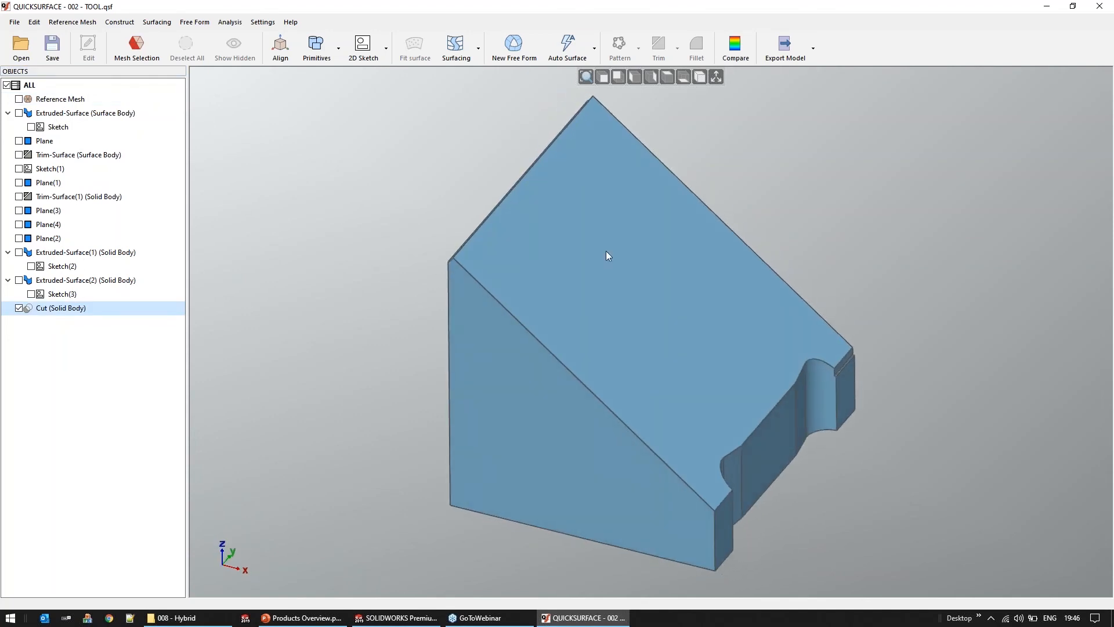
Show only the tool's reference mesh, with the Cut solid body hidden, and face its rounded cavity
{"action": "left_click", "coordinate": [19, 99]}
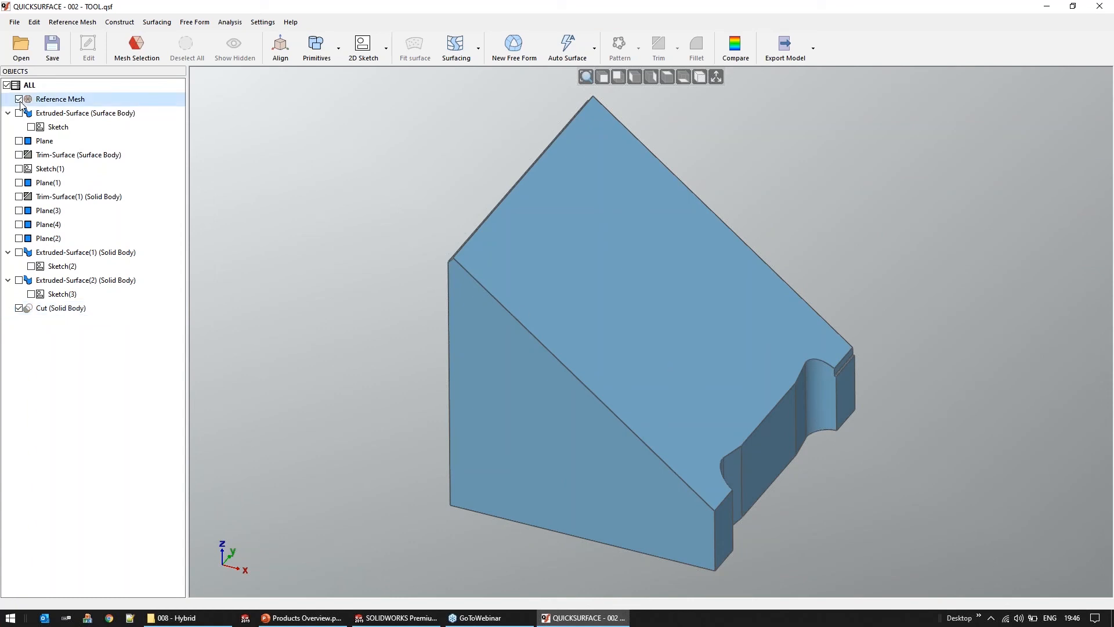
{"action": "right_click", "coordinate": [64, 102]}
{"action": "left_click", "coordinate": [100, 110]}
{"action": "right_click_drag", "start_coordinate": [639, 453], "coordinate": [558, 407]}
{"action": "right_click_drag", "start_coordinate": [863, 385], "coordinate": [860, 389]}
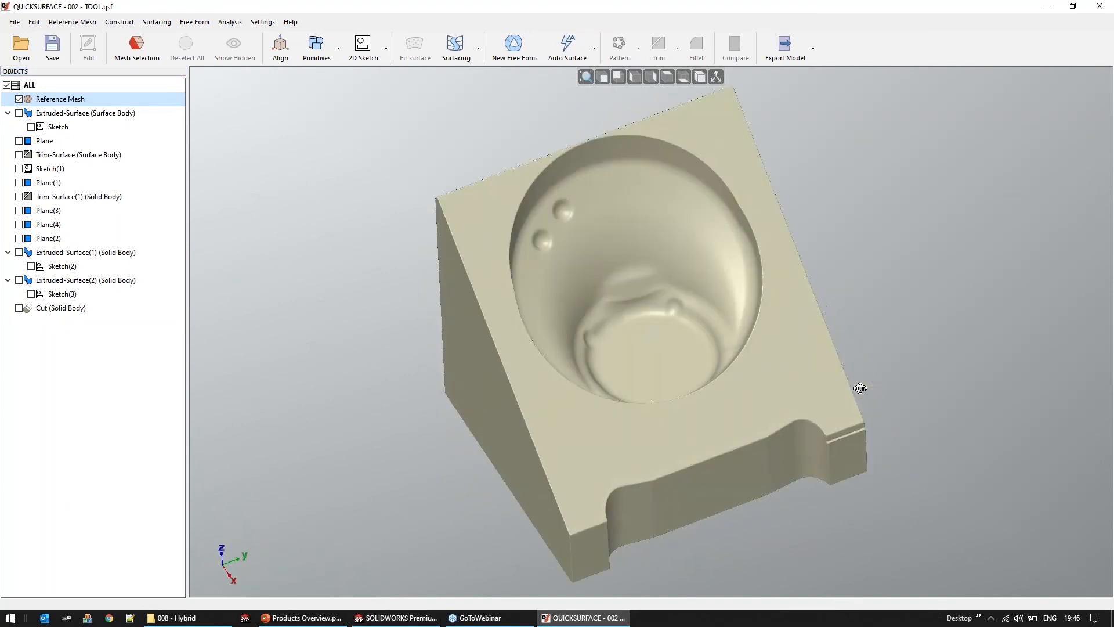
Select the inner surface of the tool's cavity with the Magic Wand at a sensitivity of 2.48 degrees
{"action": "left_click", "coordinate": [150, 58]}
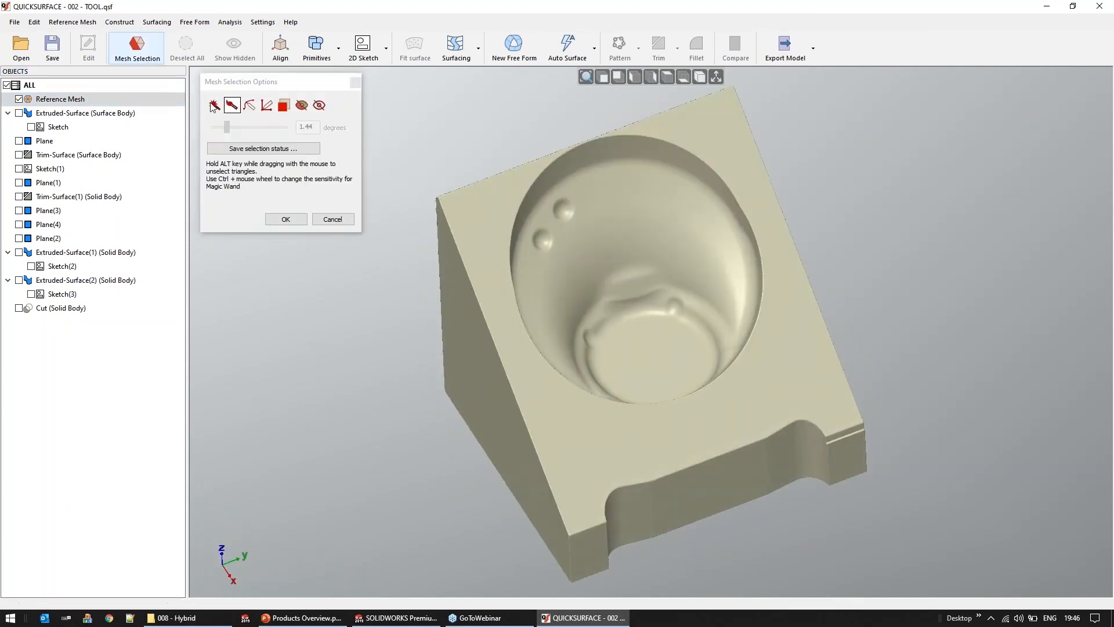
{"action": "left_click", "coordinate": [707, 317]}
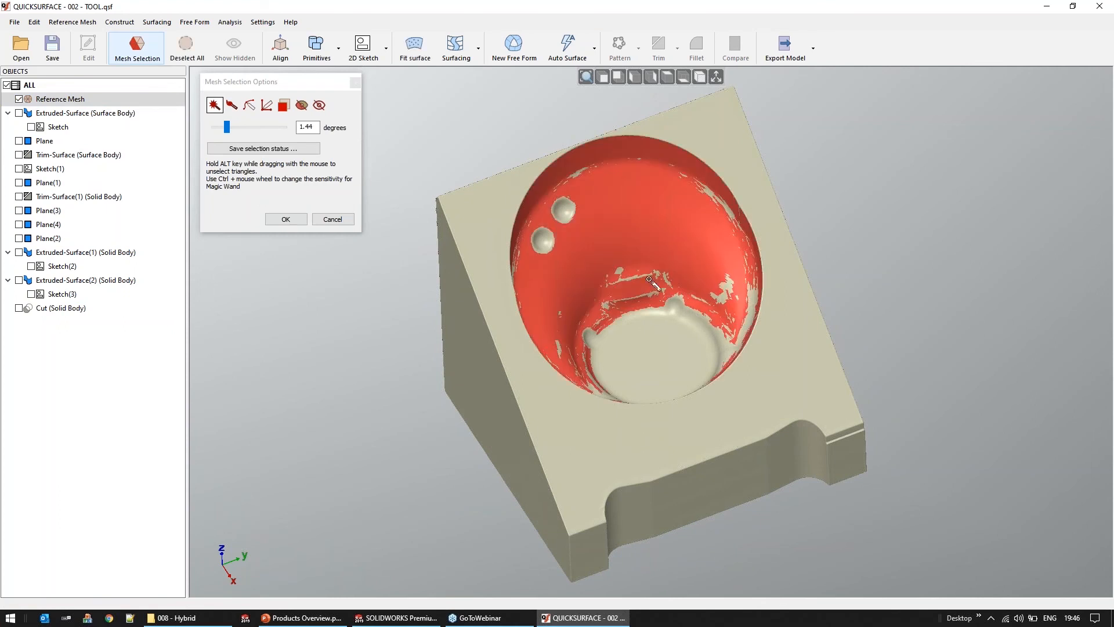
{"action": "left_click_drag", "start_coordinate": [227, 127], "coordinate": [236, 127]}
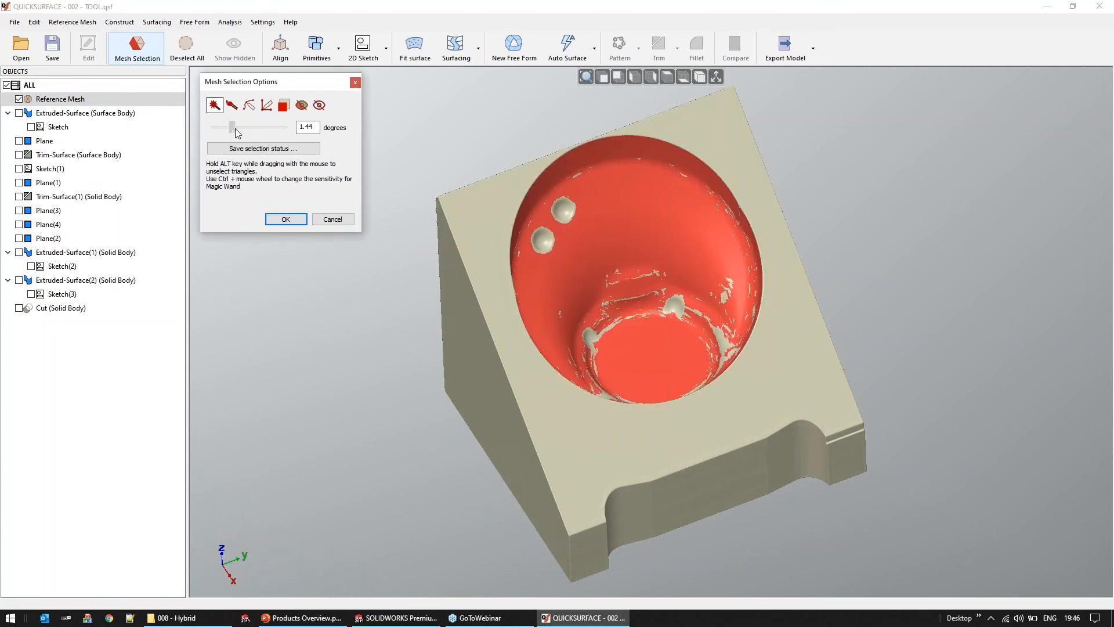
{"action": "middle_click_drag", "start_coordinate": [601, 250], "coordinate": [582, 233]}
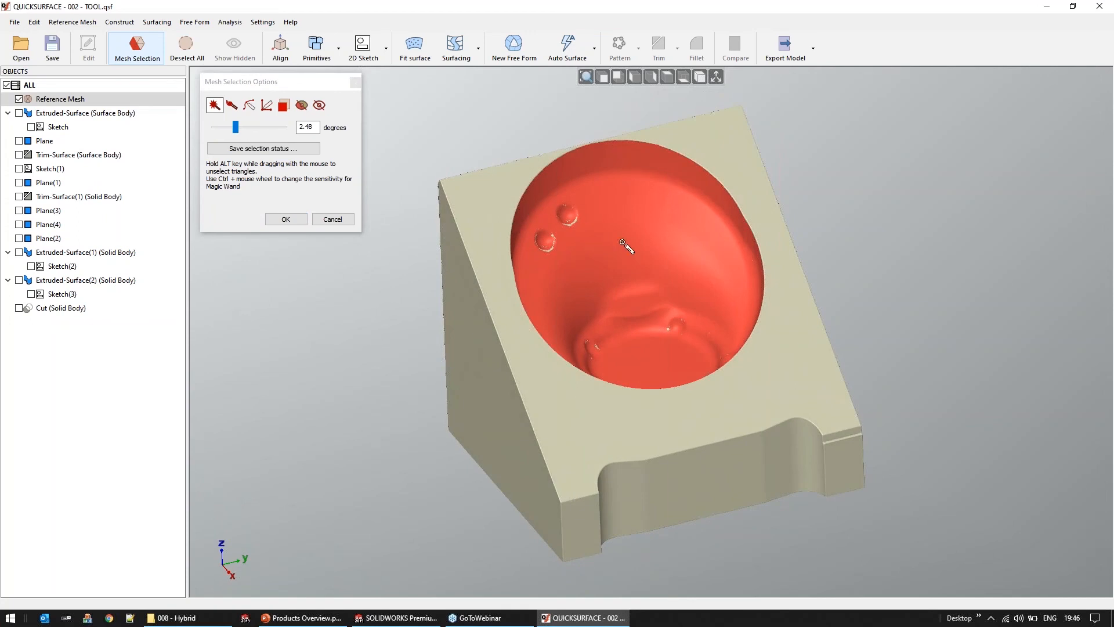
{"action": "middle_click_drag", "start_coordinate": [592, 294], "coordinate": [592, 270]}
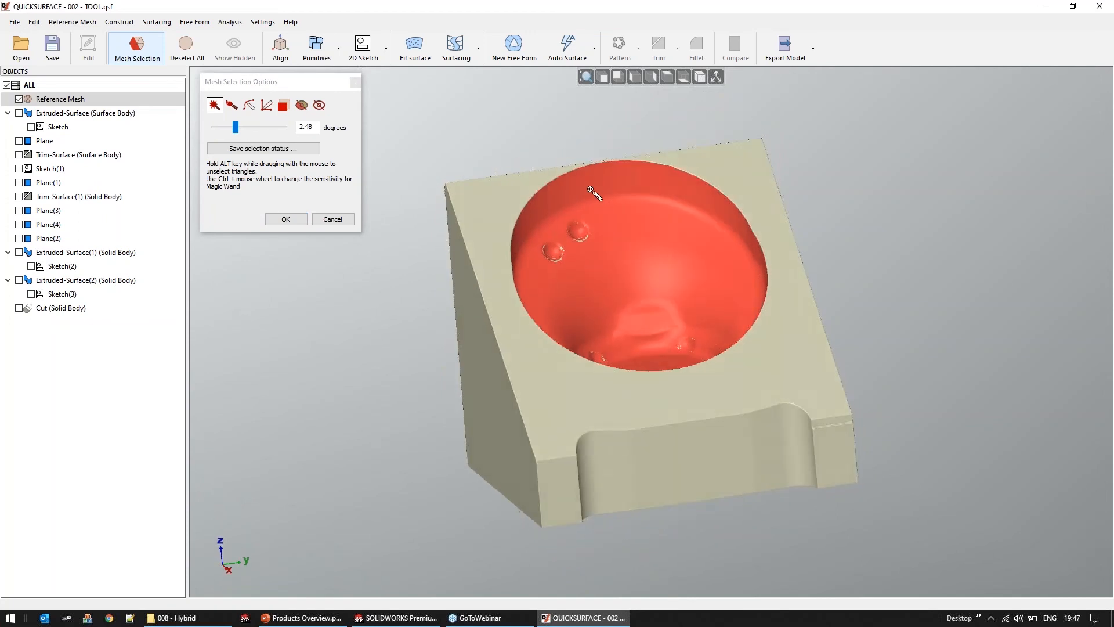
Add the missed patches around the dimples and the cavity floor with the filled freehand selection, and accept the mesh selection
{"action": "scroll", "coordinate": [592, 185], "scroll_direction": "up", "scroll_amount": 2}
{"action": "scroll", "coordinate": [592, 185], "scroll_direction": "up", "scroll_amount": 3}
{"action": "mouse_move", "coordinate": [784, 400]}
{"action": "middle_mouse_down"}
{"action": "mouse_move", "coordinate": [746, 360]}
{"action": "mouse_move", "coordinate": [726, 369]}
{"action": "middle_mouse_up"}
{"action": "left_click", "coordinate": [232, 105]}
{"action": "mouse_move", "coordinate": [662, 232]}
{"action": "left_mouse_down"}
{"action": "mouse_move", "coordinate": [515, 266]}
{"action": "mouse_move", "coordinate": [658, 334]}
{"action": "mouse_move", "coordinate": [648, 283]}
{"action": "left_mouse_up"}
{"action": "middle_click_drag", "start_coordinate": [653, 306], "coordinate": [660, 339]}
{"action": "mouse_move", "coordinate": [848, 476]}
{"action": "left_mouse_down"}
{"action": "mouse_move", "coordinate": [764, 556]}
{"action": "mouse_move", "coordinate": [804, 546]}
{"action": "left_mouse_up"}
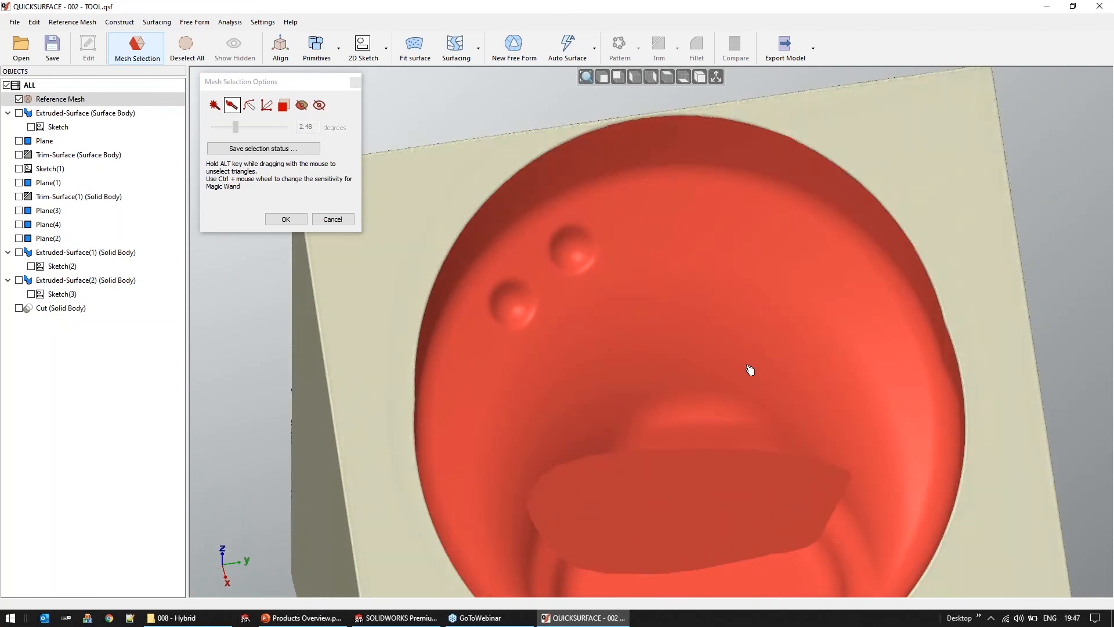
{"action": "scroll", "coordinate": [747, 366], "scroll_direction": "down", "scroll_amount": 5}
{"action": "middle_click_drag", "start_coordinate": [746, 494], "coordinate": [755, 521]}
{"action": "scroll", "coordinate": [778, 507], "scroll_direction": "up", "scroll_amount": 4}
{"action": "left_click_drag", "start_coordinate": [805, 464], "coordinate": [727, 502]}
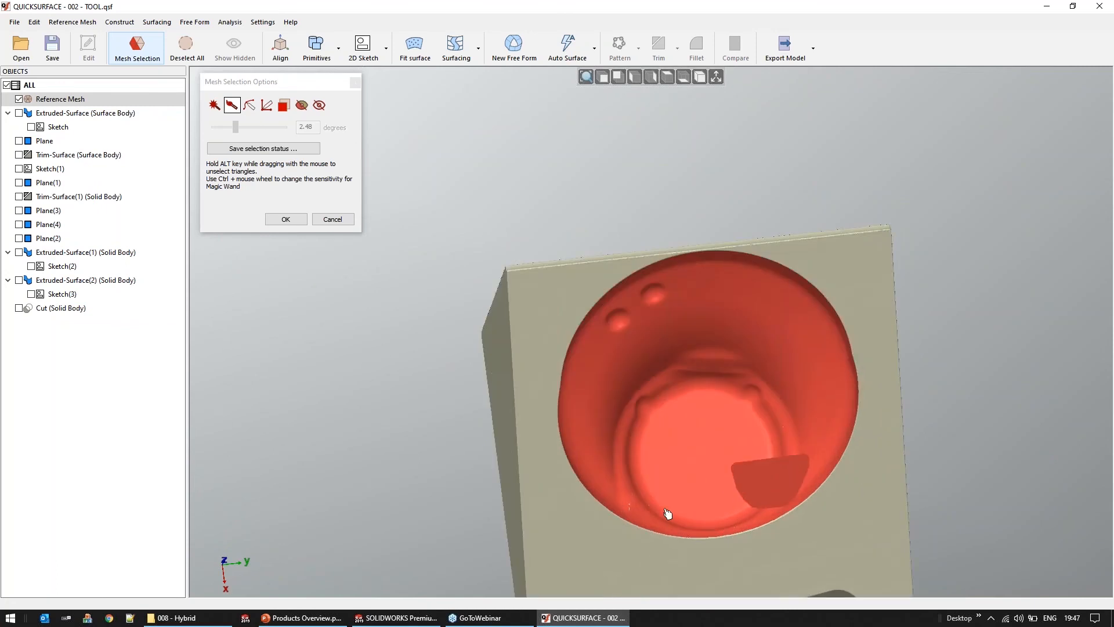
{"action": "left_click_drag", "start_coordinate": [646, 515], "coordinate": [678, 479]}
{"action": "left_click", "coordinate": [286, 219]}
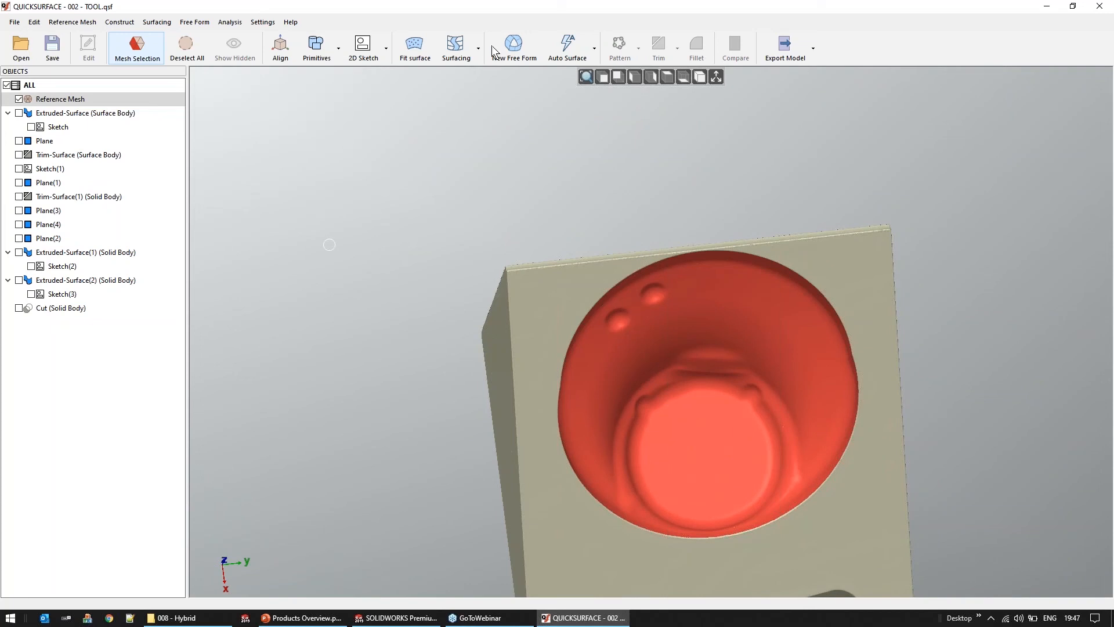
Create an auto surface from the selected cavity triangles only, with a Low target quad count and Balanced feature details
{"action": "left_click", "coordinate": [567, 46]}
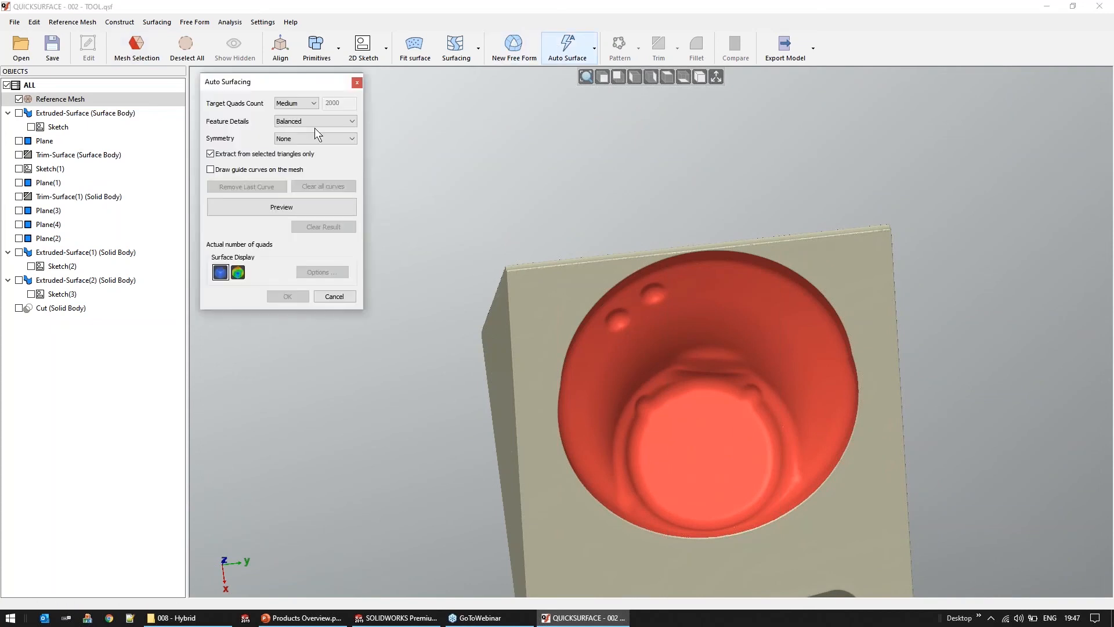
{"action": "left_click", "coordinate": [296, 102]}
{"action": "left_click", "coordinate": [290, 111]}
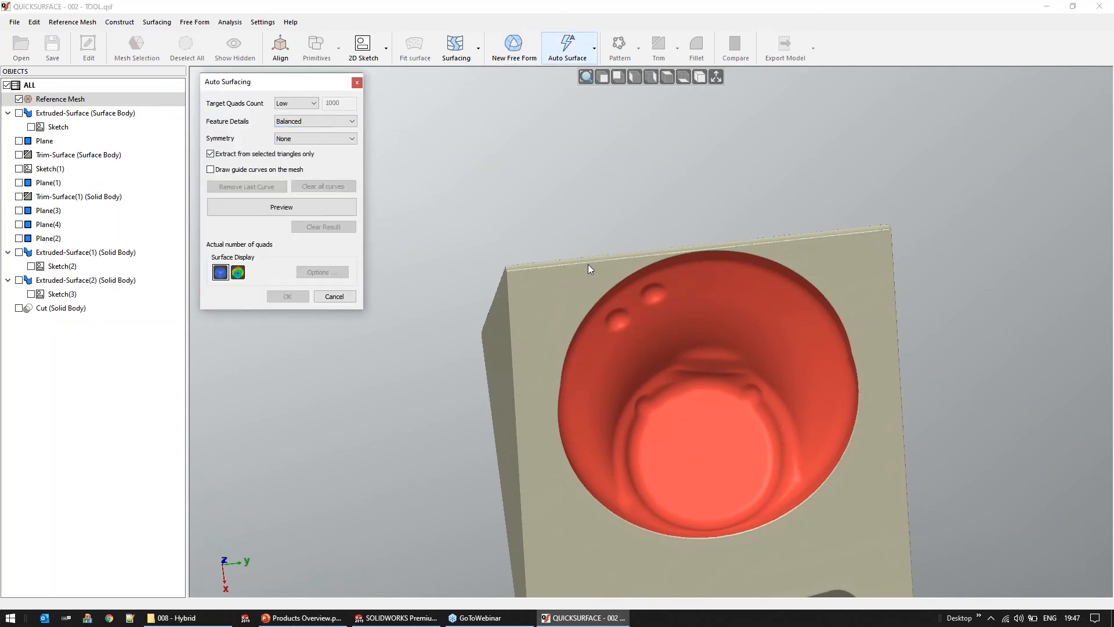
{"action": "middle_click_drag", "start_coordinate": [583, 249], "coordinate": [515, 190]}
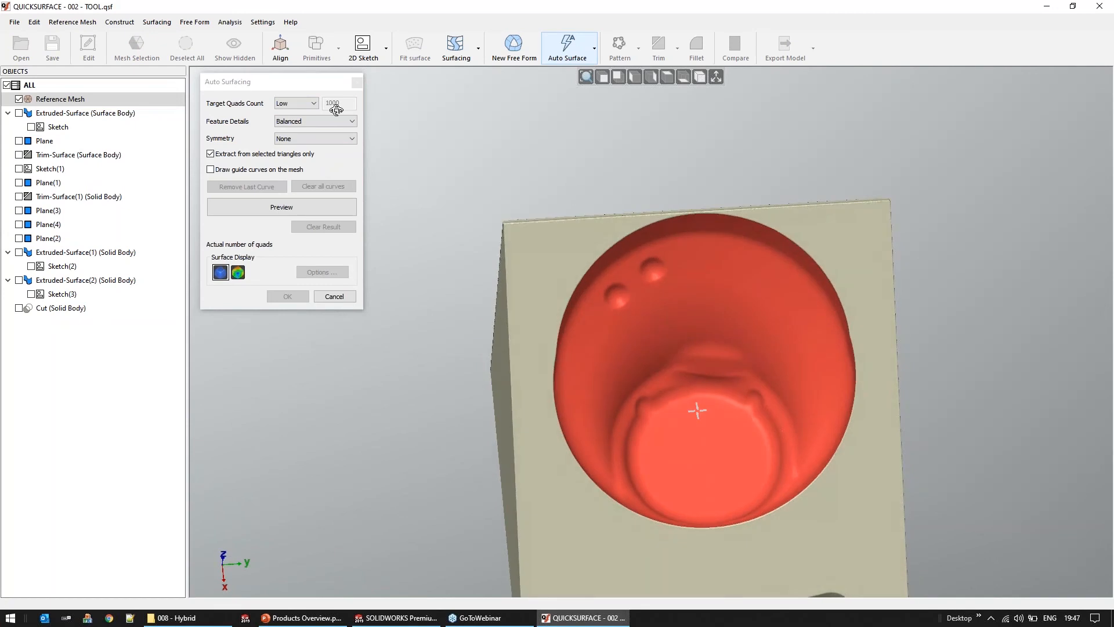
{"action": "left_click", "coordinate": [263, 206]}
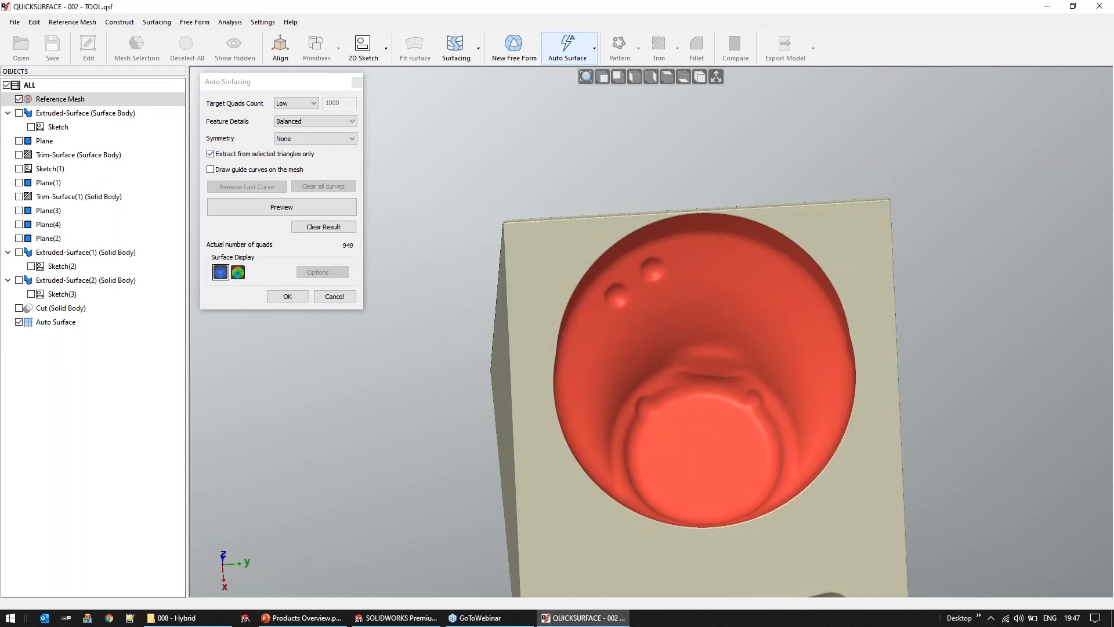
{"action": "right_click_drag", "start_coordinate": [710, 321], "coordinate": [720, 167]}
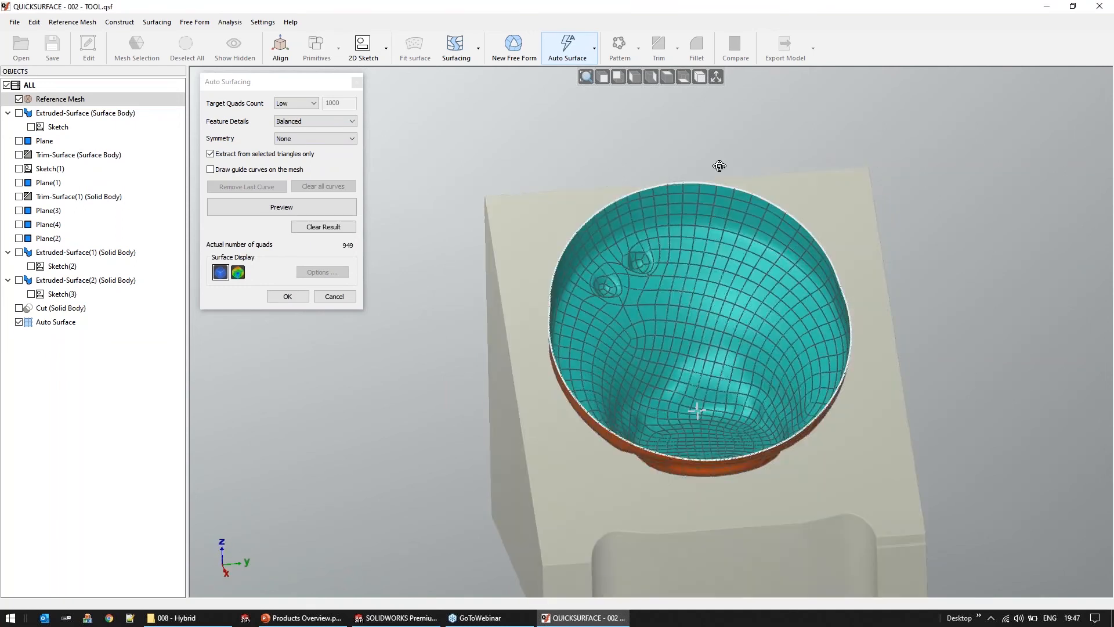
{"action": "right_click_drag", "start_coordinate": [742, 422], "coordinate": [688, 241]}
{"action": "left_click", "coordinate": [287, 297]}
Edit the auto surface in plain shaded display and extrapolate its whole rim edge outward beyond the cavity opening
{"action": "double_click", "coordinate": [595, 161]}
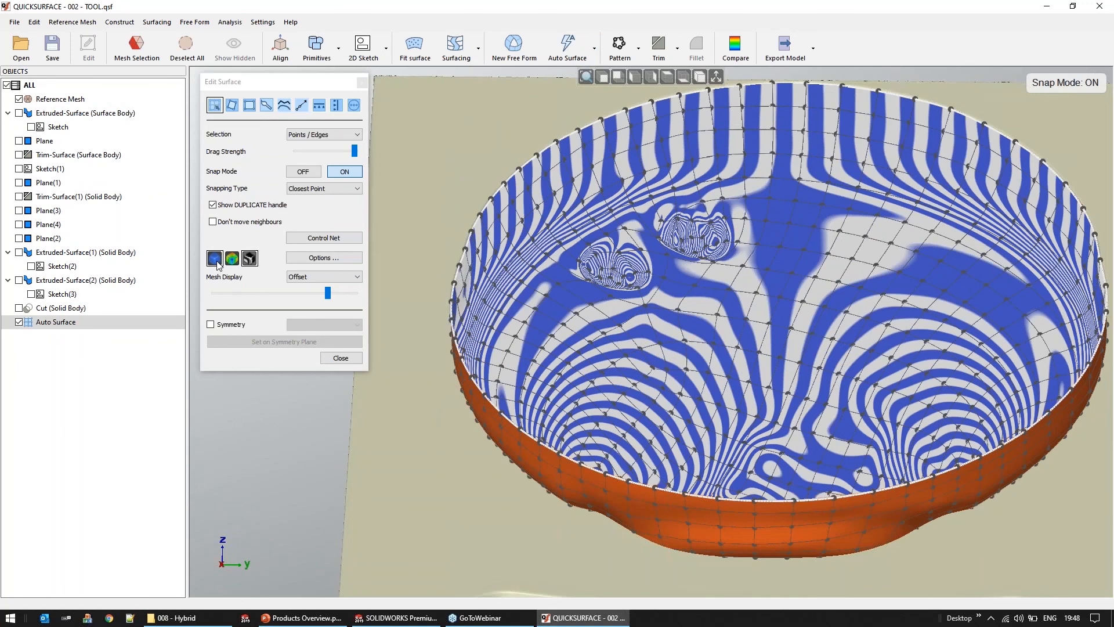
{"action": "left_click", "coordinate": [216, 261]}
{"action": "left_click", "coordinate": [216, 259]}
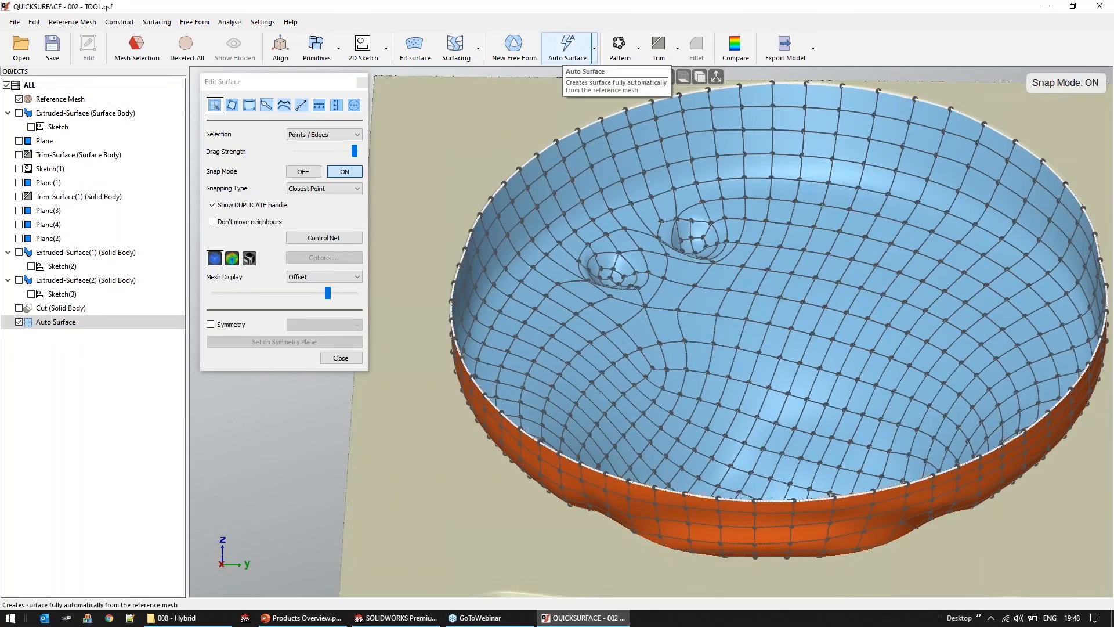
{"action": "left_click", "coordinate": [302, 106]}
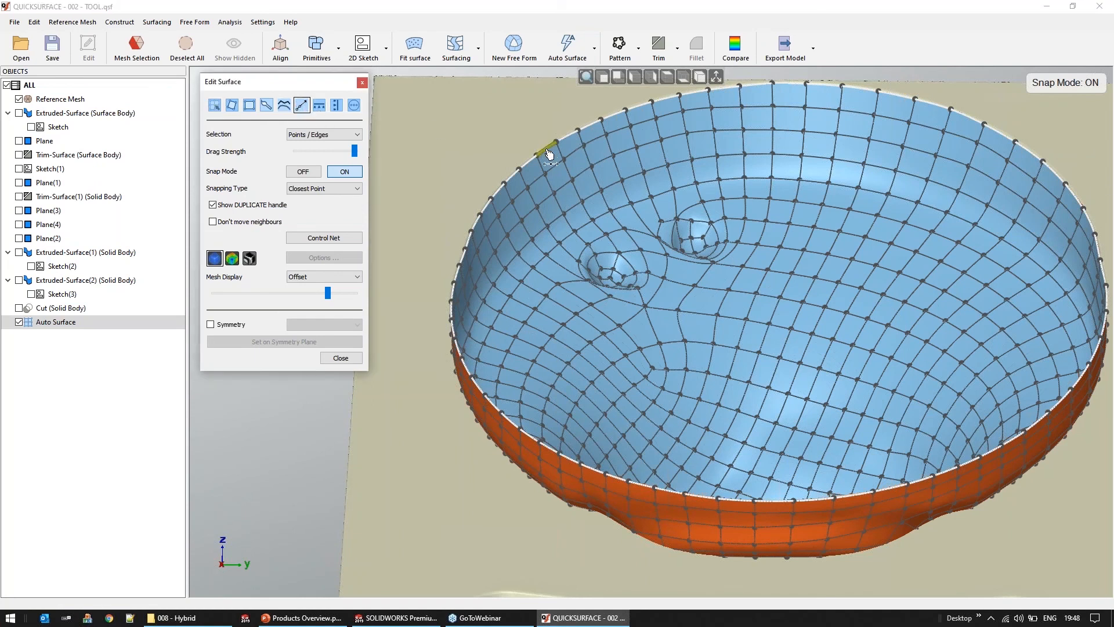
{"action": "left_click", "coordinate": [547, 149]}
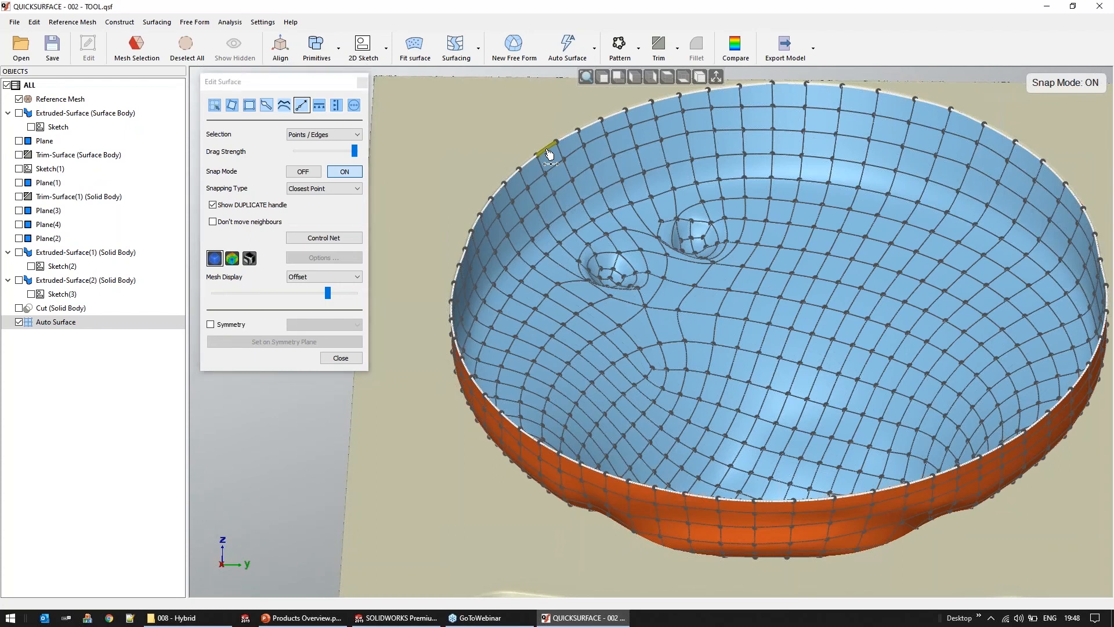
{"action": "left_click", "coordinate": [549, 153]}
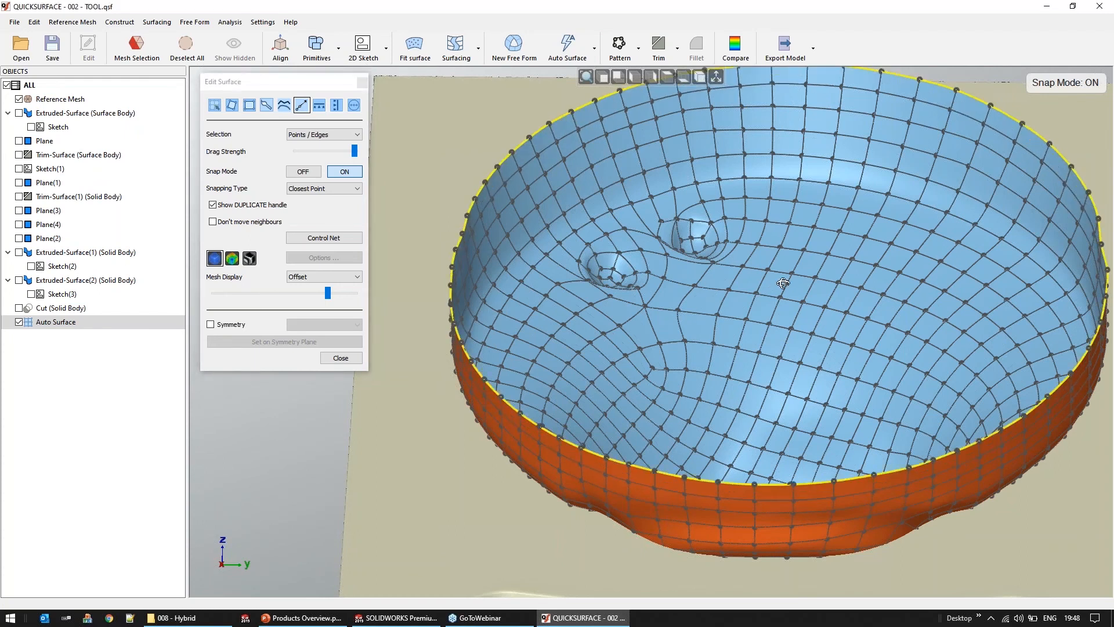
{"action": "middle_click_drag", "start_coordinate": [784, 283], "coordinate": [800, 272]}
{"action": "scroll", "coordinate": [800, 272], "scroll_direction": "down", "scroll_amount": 5}
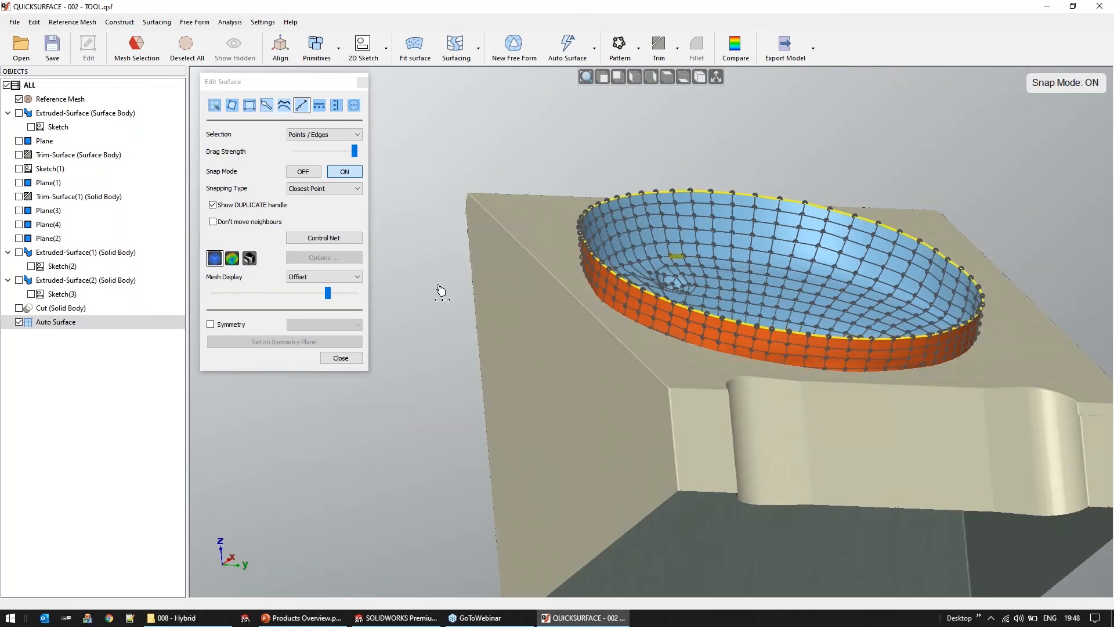
{"action": "left_click", "coordinate": [340, 358]}
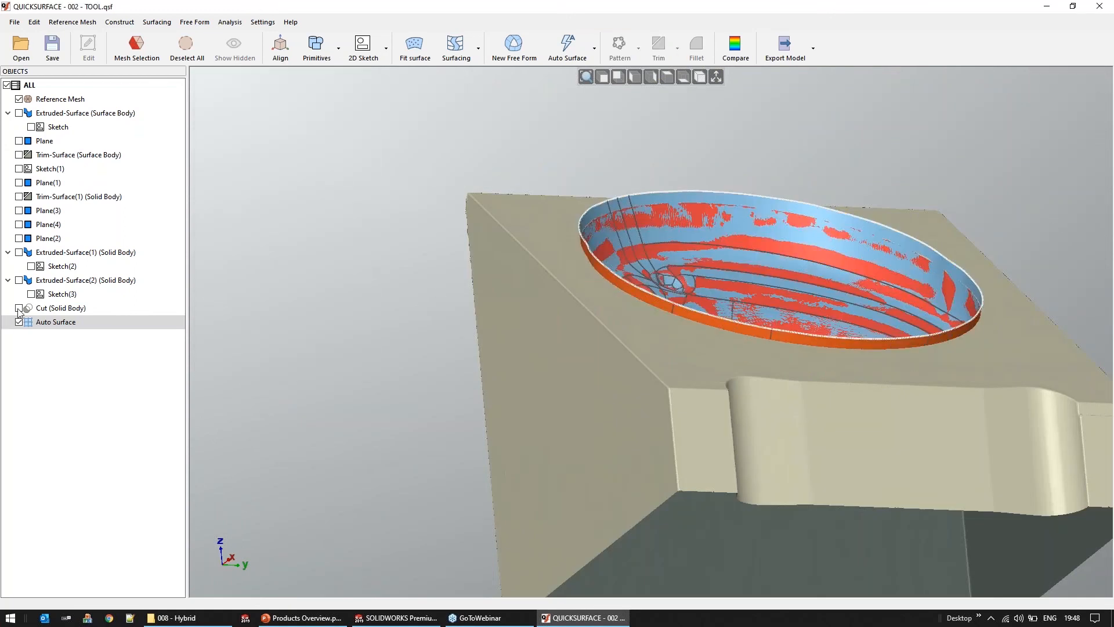
Show the Cut solid body and trim it against the auto surface using automatic trimming with a 0.9 mm tolerance
{"action": "middle_click_drag", "start_coordinate": [412, 328], "coordinate": [358, 337]}
{"action": "scroll", "coordinate": [493, 267], "scroll_direction": "down", "scroll_amount": 3}
{"action": "left_click_drag", "start_coordinate": [417, 181], "coordinate": [952, 521]}
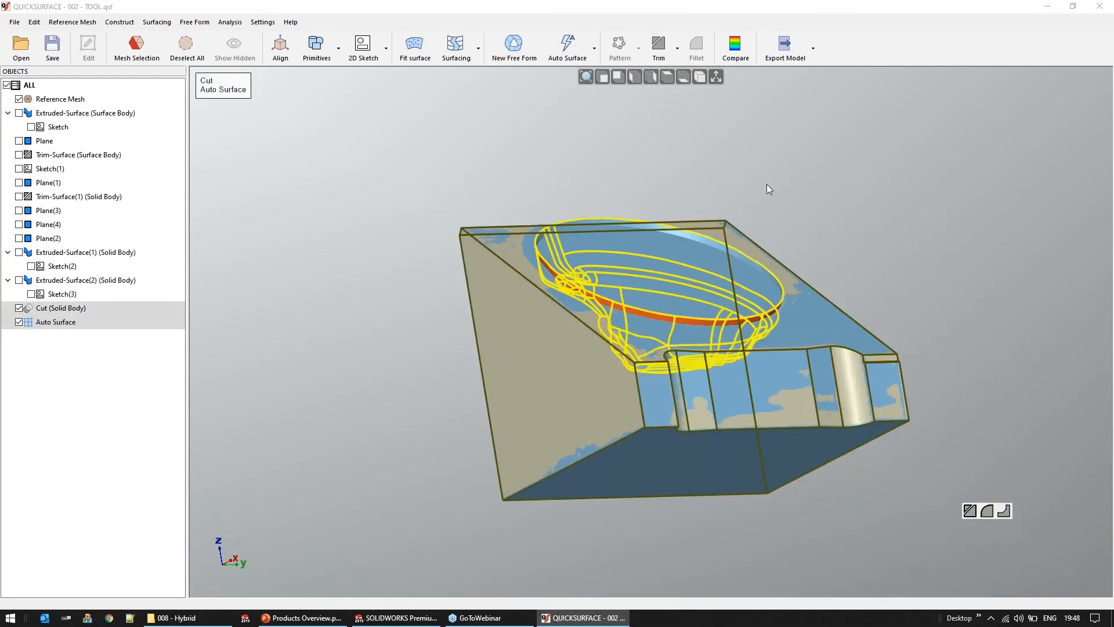
{"action": "left_click", "coordinate": [659, 46]}
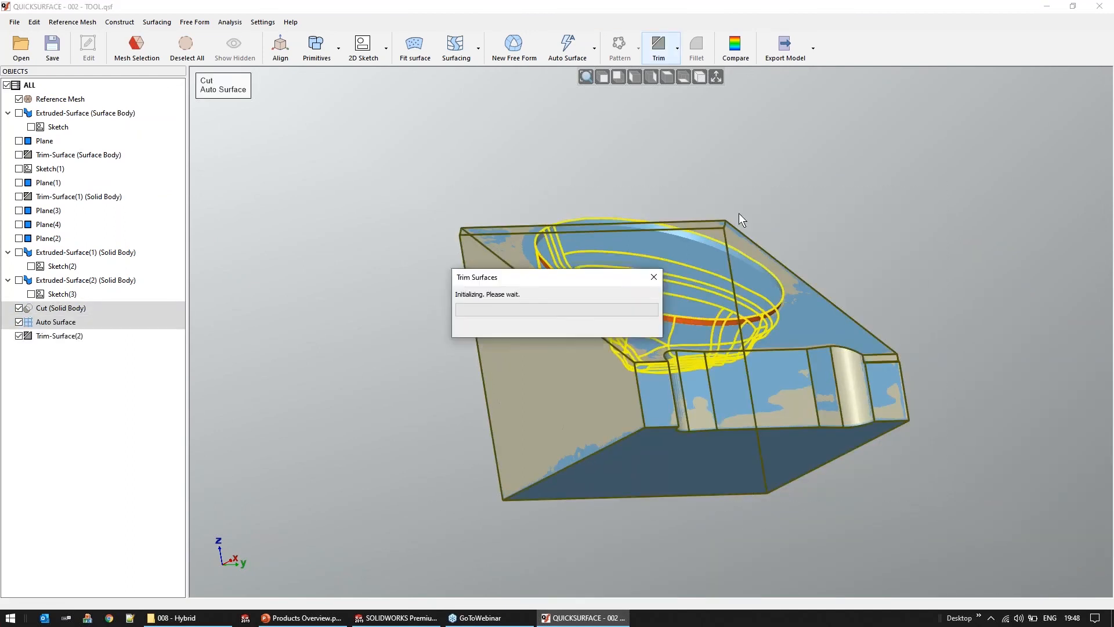
{"action": "middle_click_drag", "start_coordinate": [910, 287], "coordinate": [900, 315]}
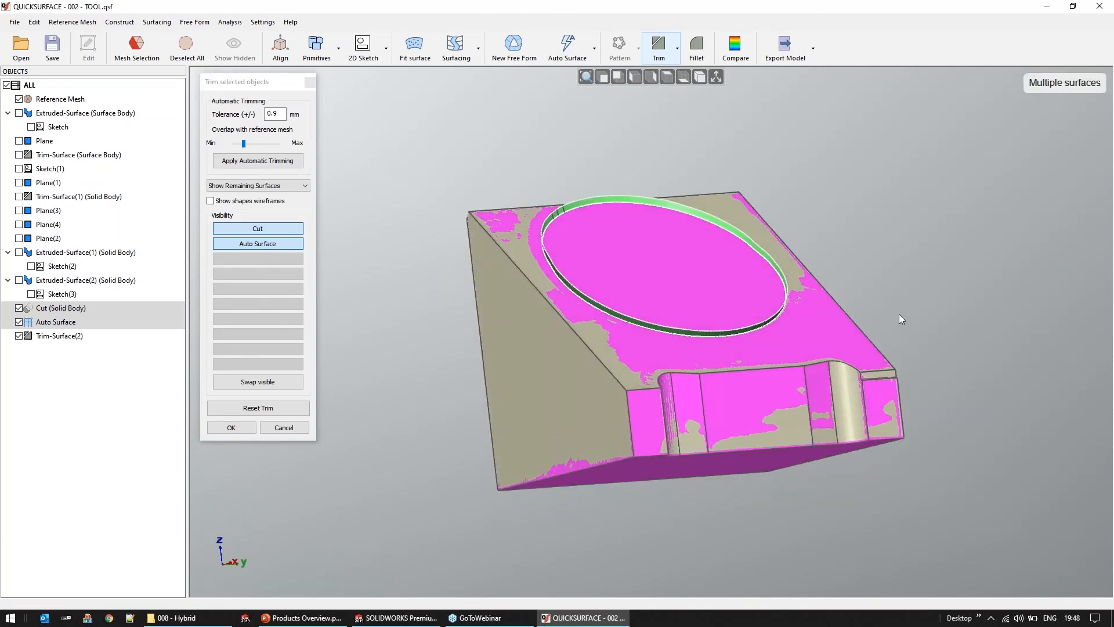
{"action": "left_click", "coordinate": [255, 167]}
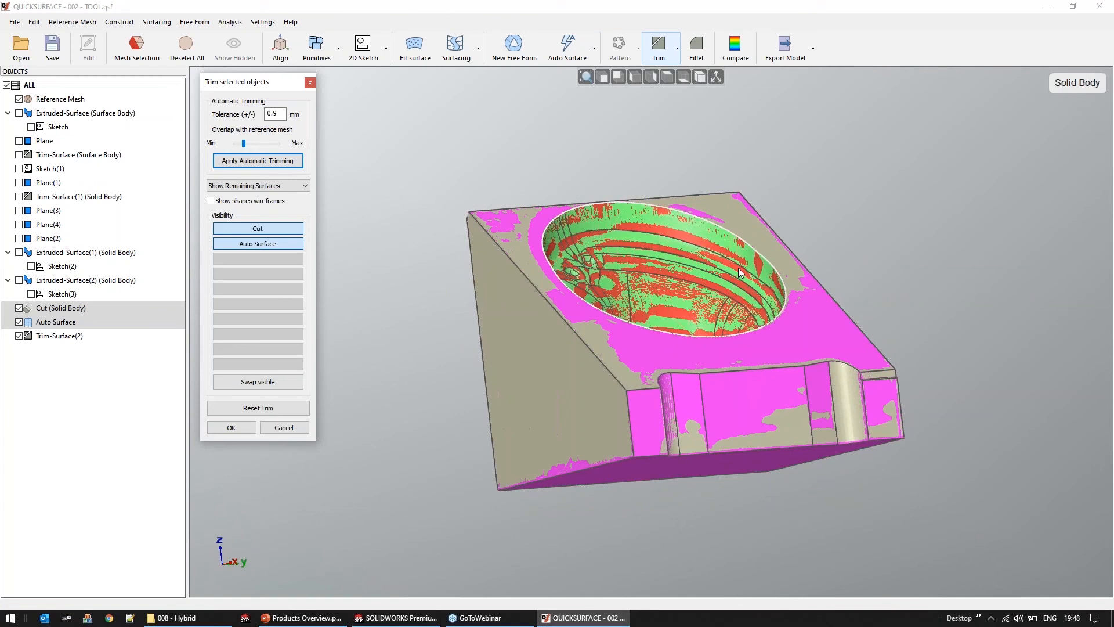
{"action": "left_click", "coordinate": [759, 410]}
{"action": "middle_click_drag", "start_coordinate": [760, 410], "coordinate": [732, 431]}
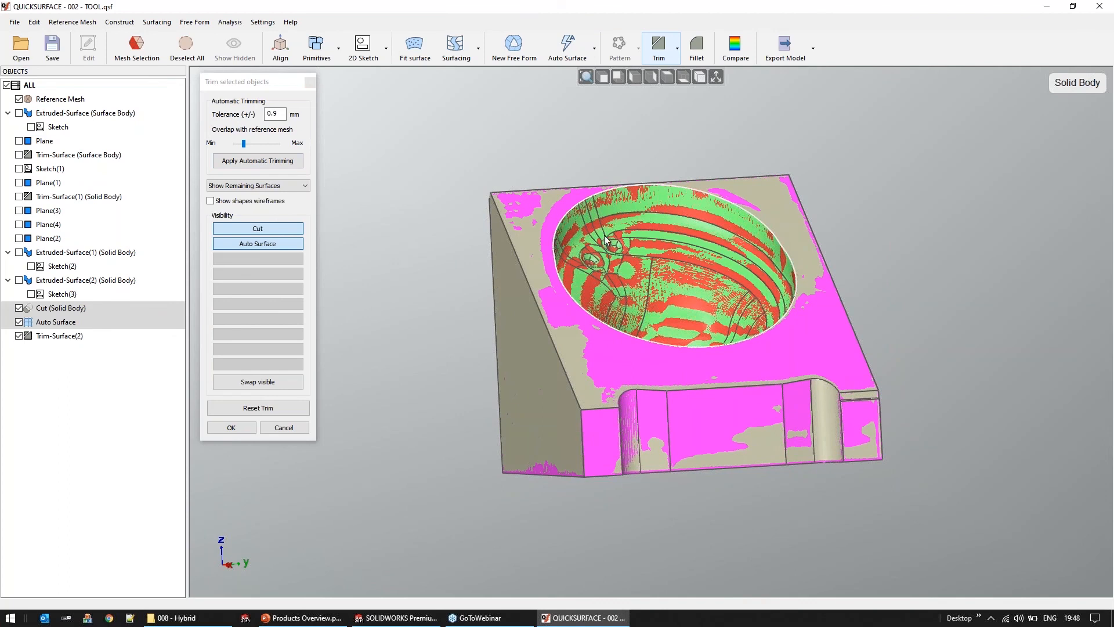
{"action": "left_click", "coordinate": [231, 427]}
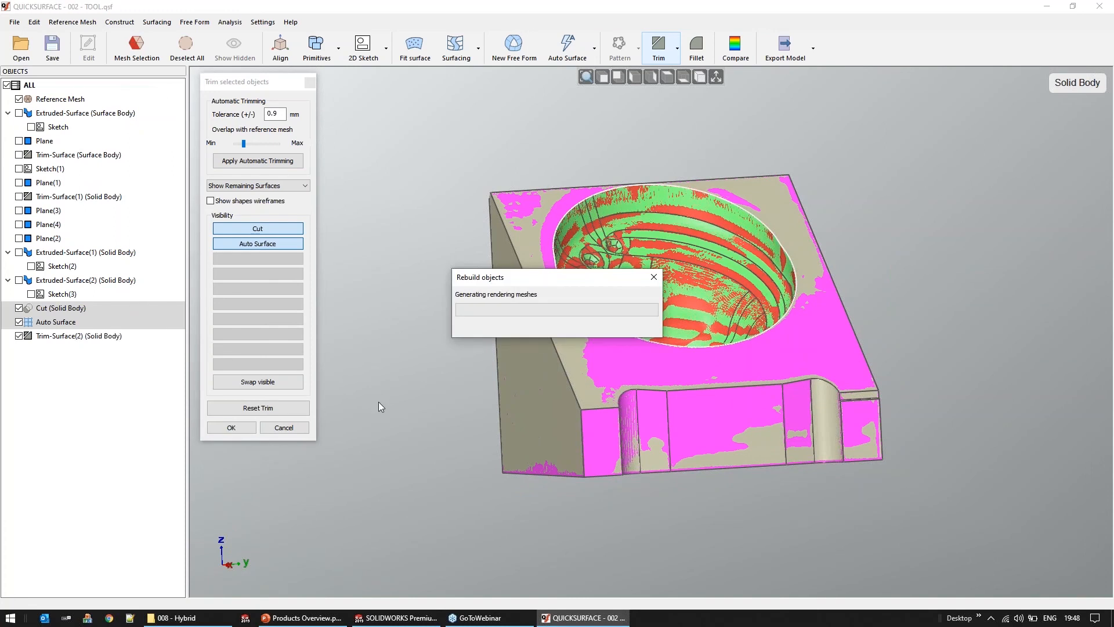
Hide the reference mesh and examine the trimmed solid body with its auto-surfaced cavity from several angles
{"action": "mouse_move", "coordinate": [696, 350]}
{"action": "middle_mouse_down"}
{"action": "mouse_move", "coordinate": [656, 395]}
{"action": "mouse_move", "coordinate": [676, 341]}
{"action": "mouse_move", "coordinate": [686, 348]}
{"action": "middle_mouse_up"}
{"action": "left_click", "coordinate": [190, 51]}
{"action": "left_click", "coordinate": [19, 99]}
{"action": "middle_click_drag", "start_coordinate": [575, 349], "coordinate": [673, 348]}
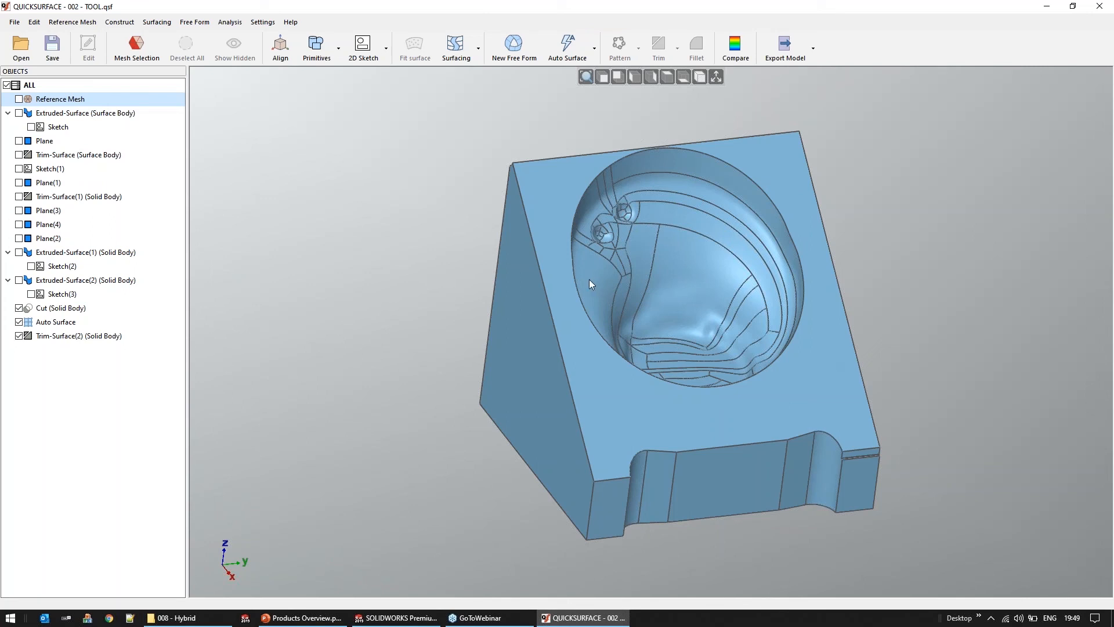
{"action": "middle_click_drag", "start_coordinate": [504, 275], "coordinate": [502, 266]}
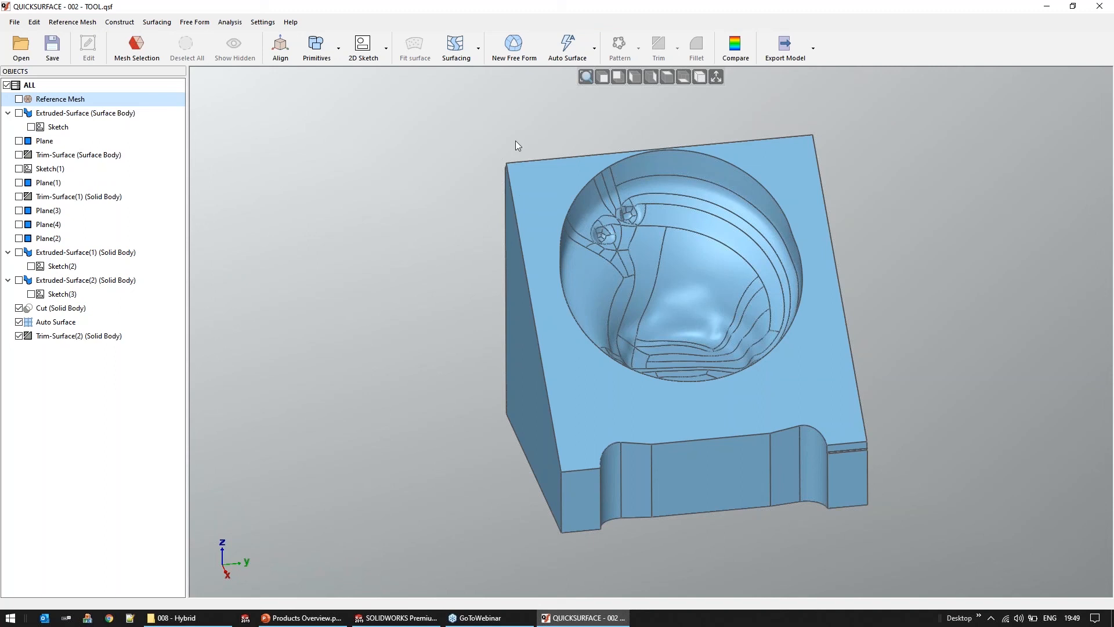
{"action": "left_click", "coordinate": [479, 46]}
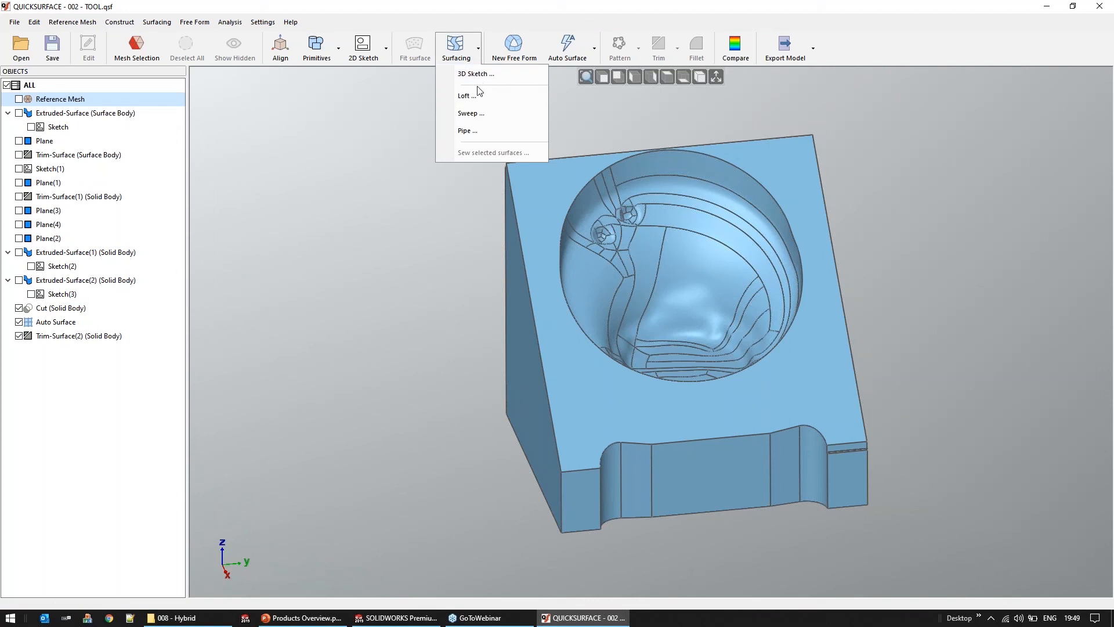
{"action": "left_click", "coordinate": [399, 121]}
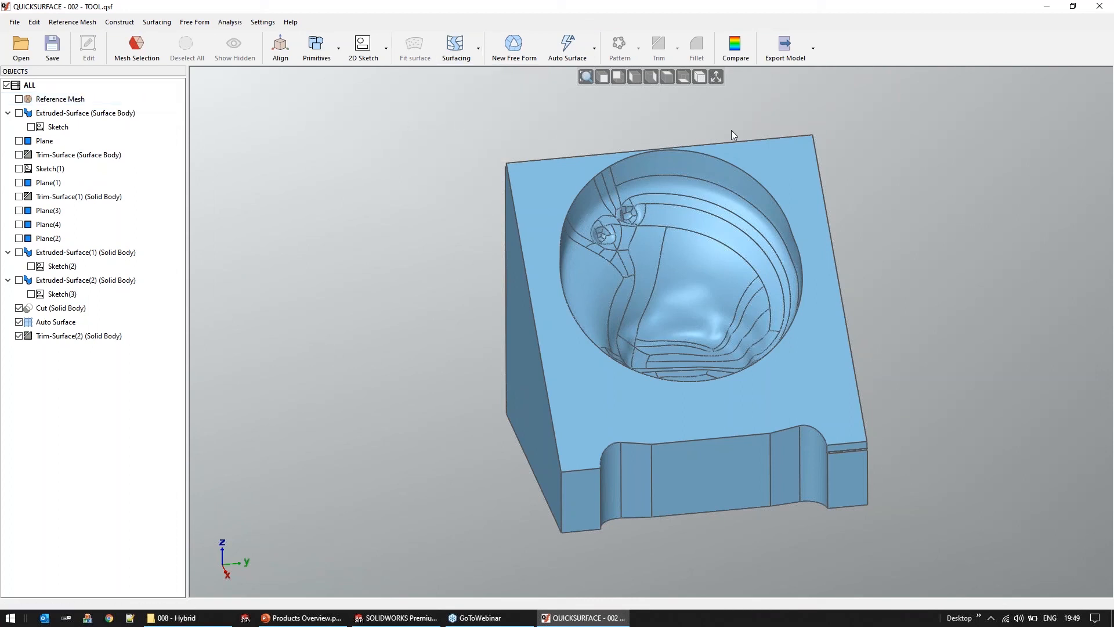
Leave the TOOL project and open pulley.qsf from the 010 - QSConnect folder
{"action": "left_click", "coordinate": [23, 50]}
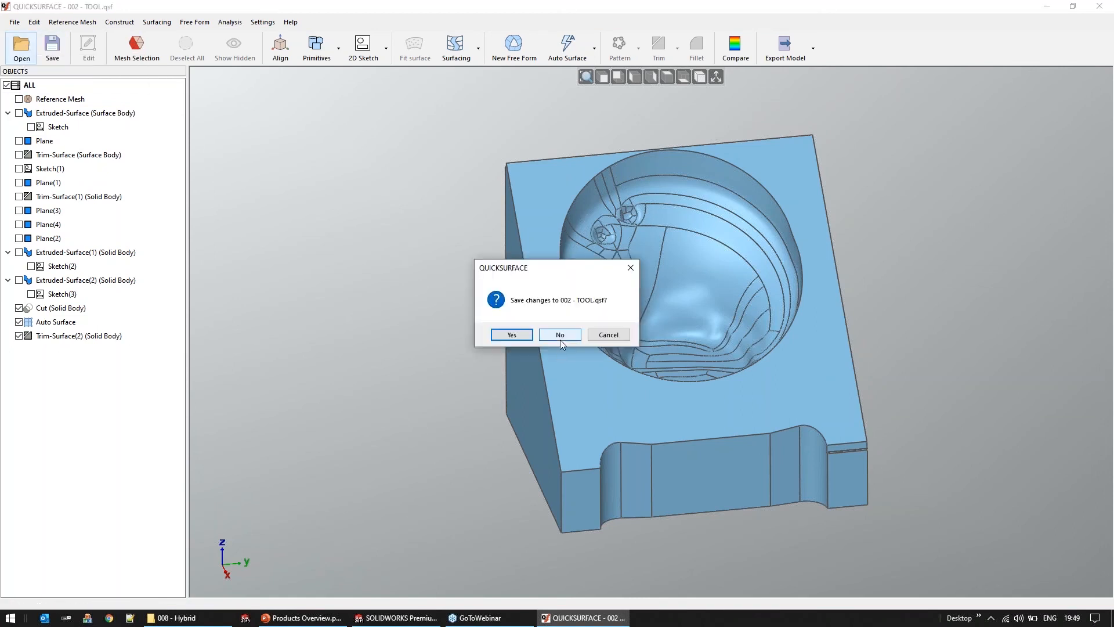
{"action": "left_click", "coordinate": [507, 334]}
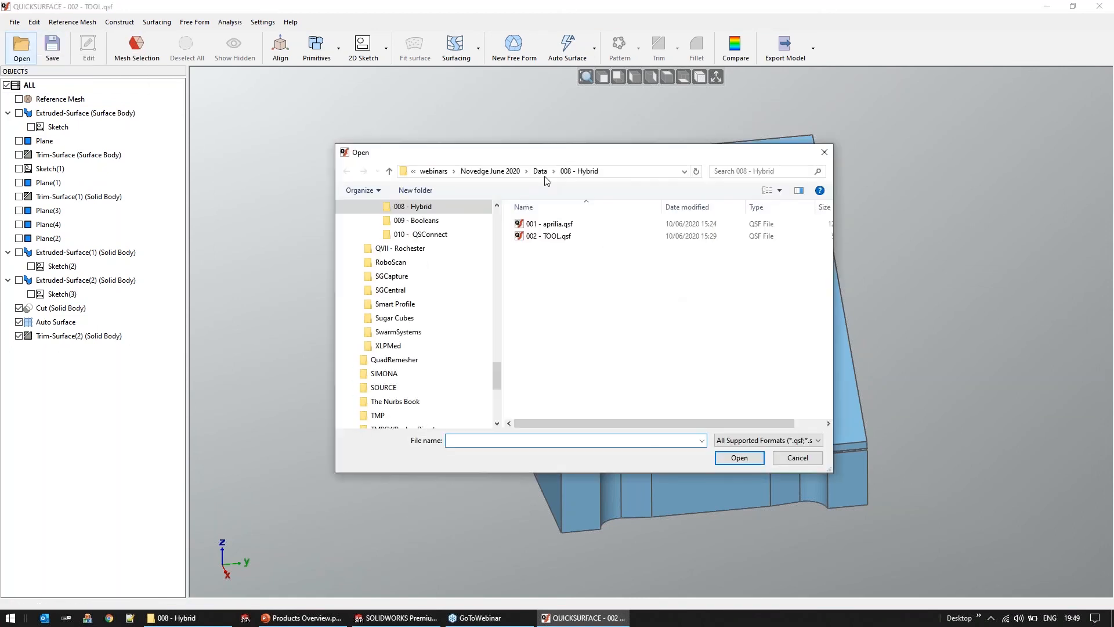
{"action": "left_click", "coordinate": [612, 171]}
{"action": "double_click", "coordinate": [624, 334]}
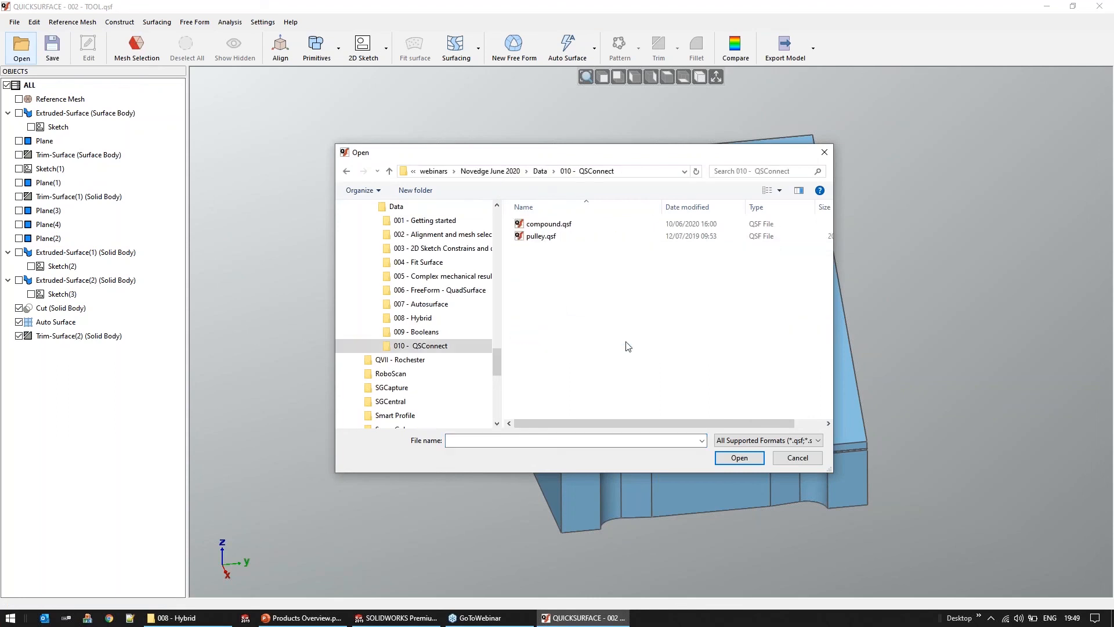
{"action": "double_click", "coordinate": [543, 236]}
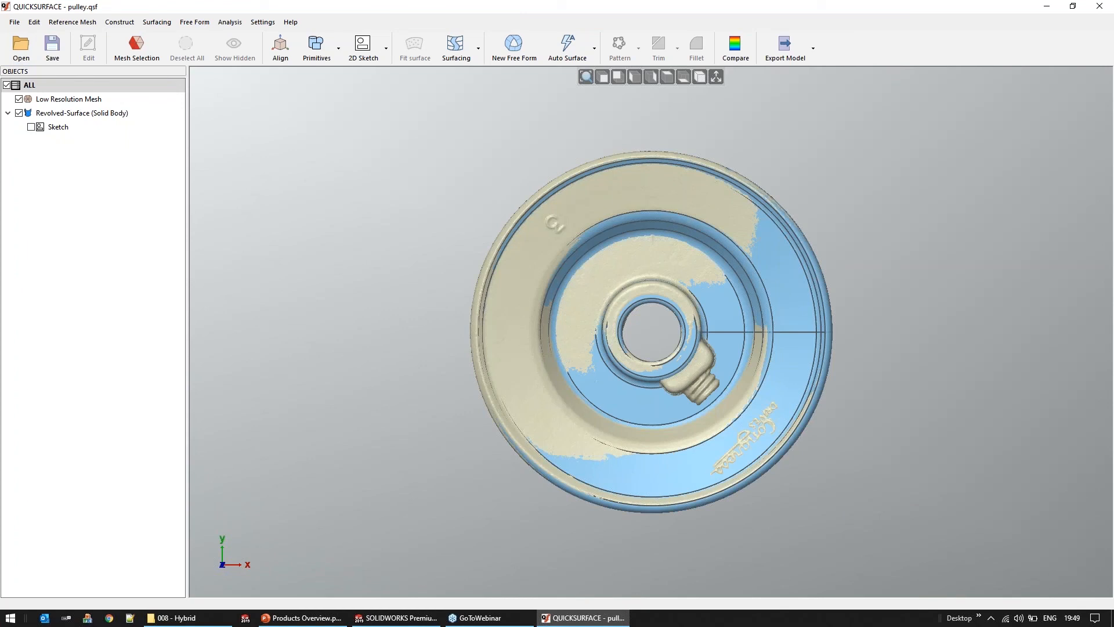
Inspect the revolved pulley body and its profile sketch, leaving the sketch without changes
{"action": "middle_click_drag", "start_coordinate": [635, 290], "coordinate": [632, 229]}
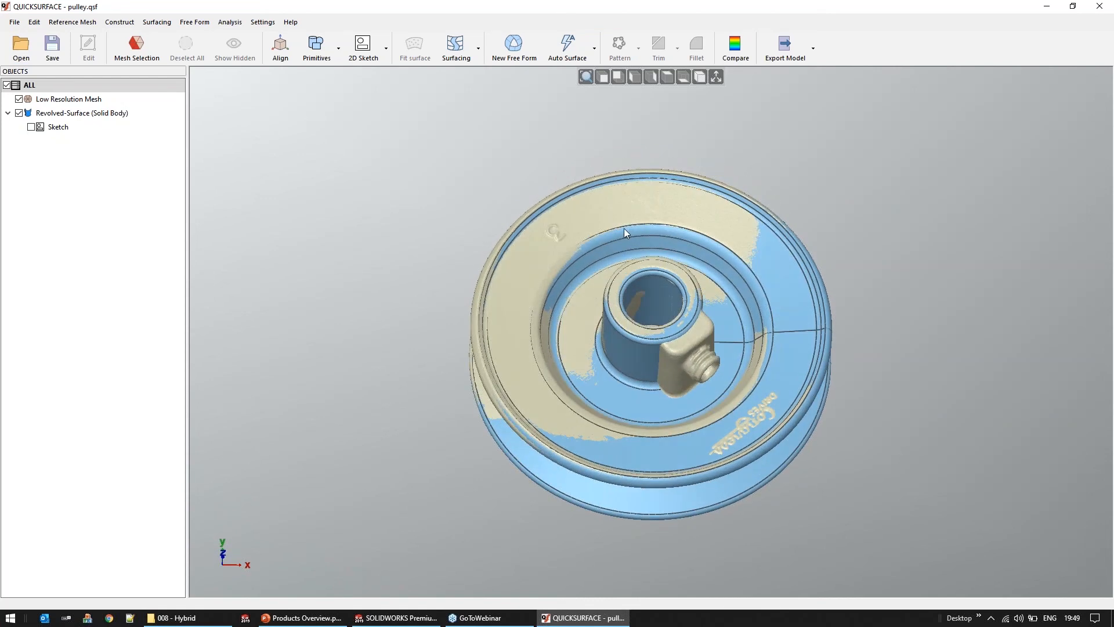
{"action": "left_click", "coordinate": [41, 131]}
{"action": "double_click", "coordinate": [42, 129]}
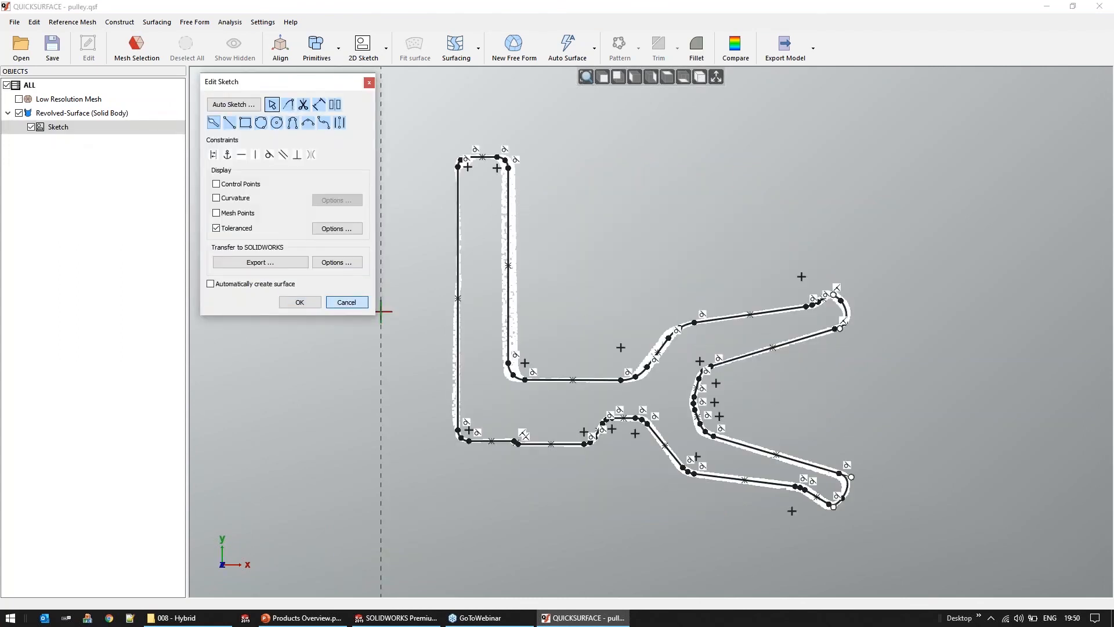
{"action": "left_click", "coordinate": [343, 302]}
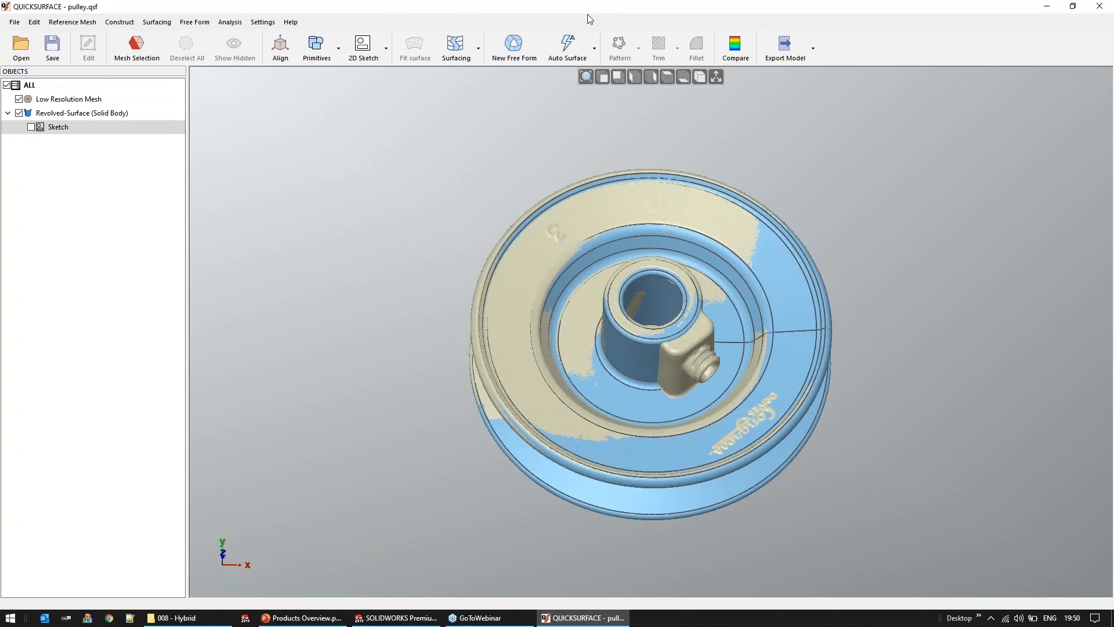
Arrange the QUICKSURFACE and SOLIDWORKS windows side by side, each filling half of the desktop
{"action": "left_click_drag", "start_coordinate": [590, 19], "coordinate": [330, 53]}
{"action": "left_click_drag", "start_coordinate": [603, 11], "coordinate": [899, 40]}
{"action": "left_click_drag", "start_coordinate": [250, 52], "coordinate": [1, 45]}
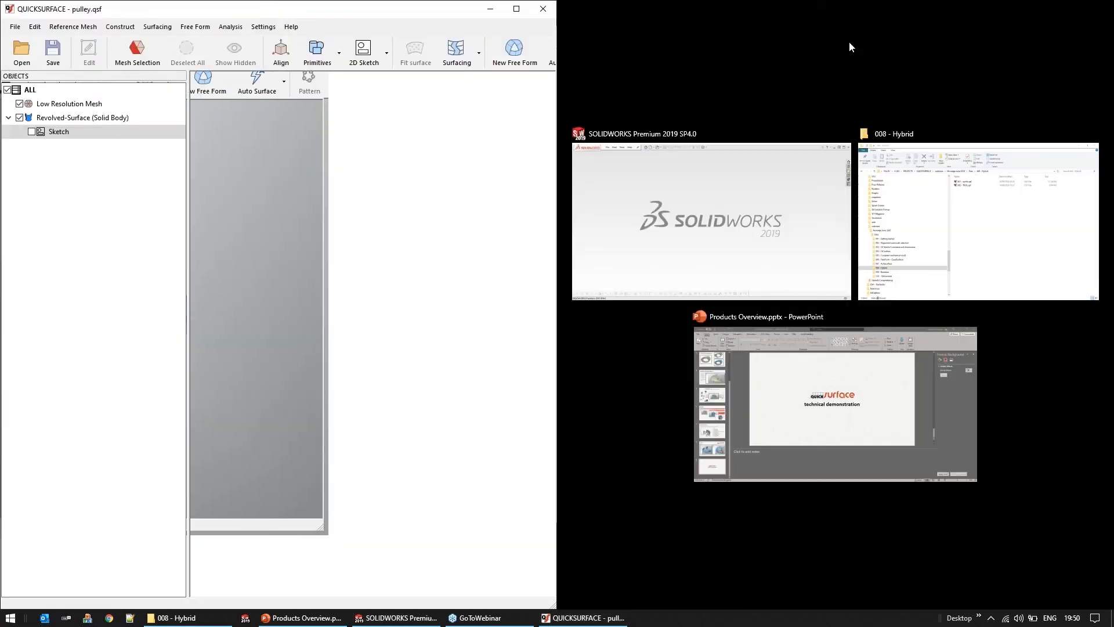
{"action": "left_click", "coordinate": [737, 193]}
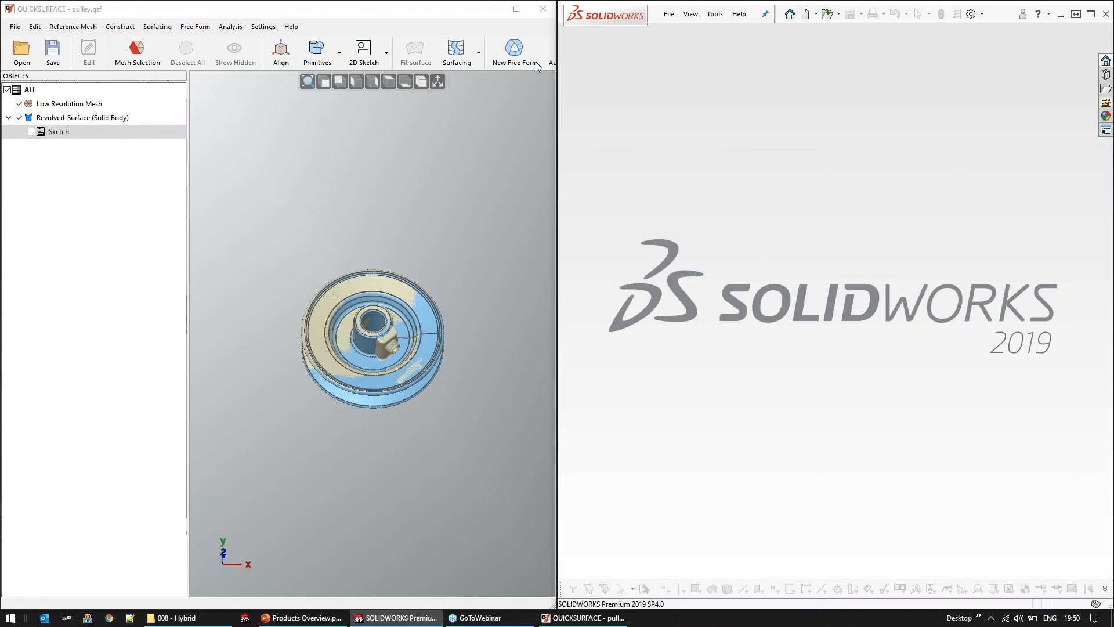
Start exporting the pulley project to SOLIDWORKS with Map Z to Y Axis and the pause after transferring Trim Surface enabled
{"action": "left_click", "coordinate": [16, 27]}
{"action": "mouse_move", "coordinate": [52, 153]}
{"action": "left_click", "coordinate": [210, 158]}
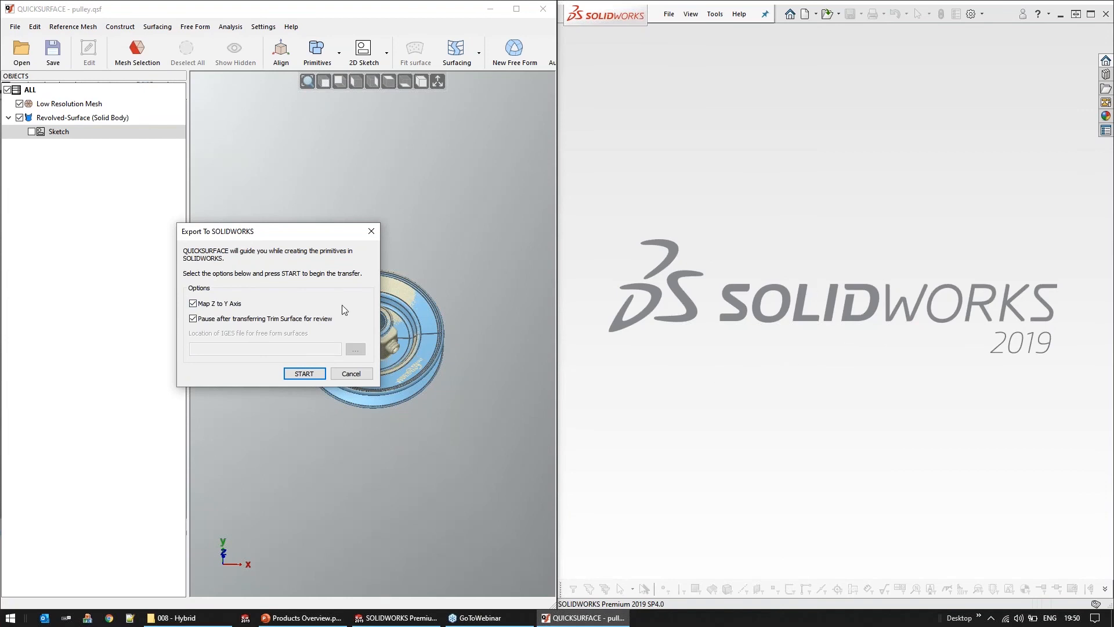
{"action": "left_click", "coordinate": [303, 373]}
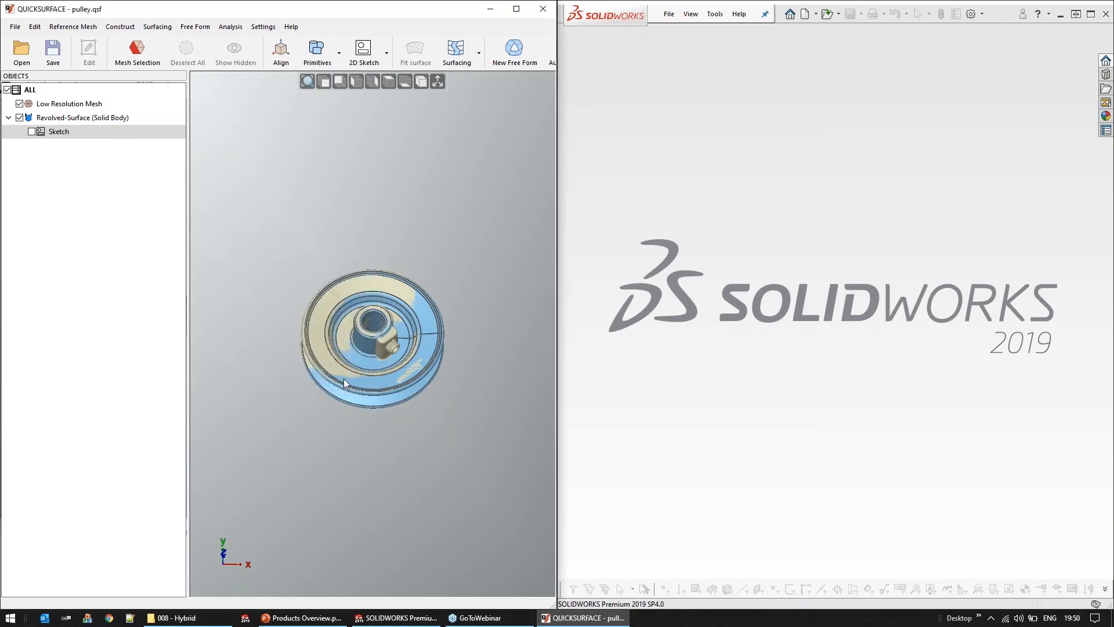
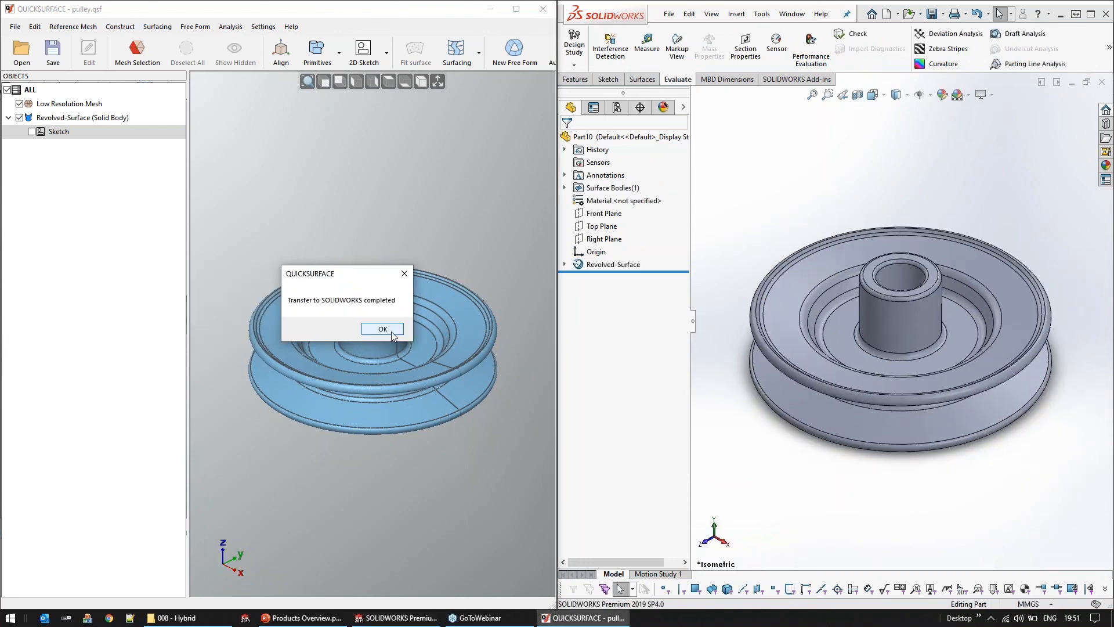
Acknowledge the finished transfer and open the revolved surface's profile sketch in SOLIDWORKS to examine its geometry
{"action": "left_click", "coordinate": [393, 335]}
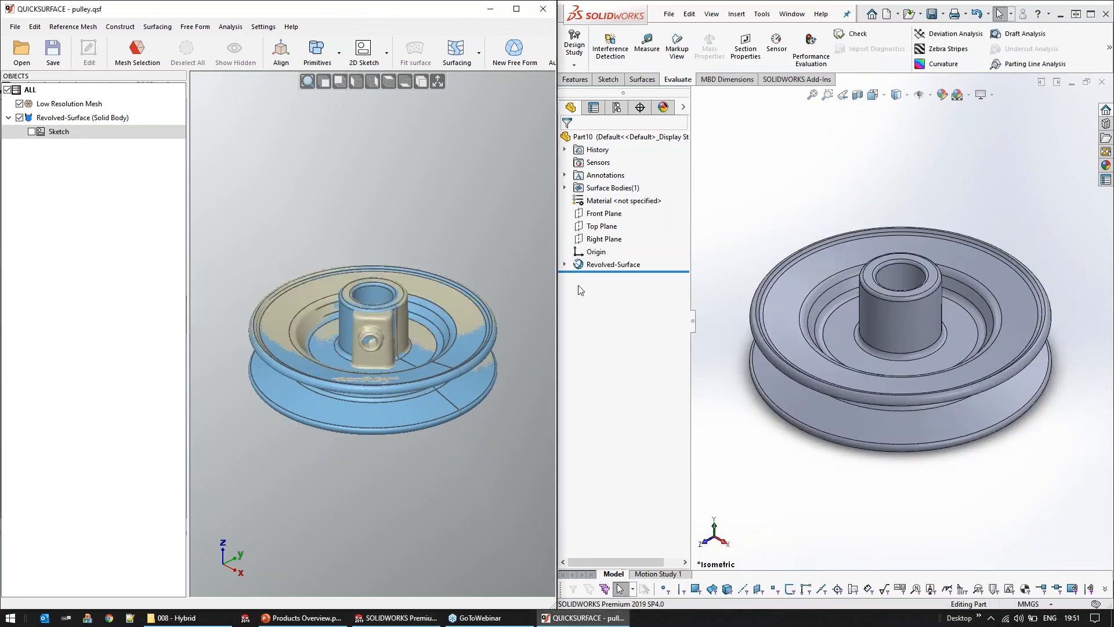
{"action": "left_click", "coordinate": [564, 265]}
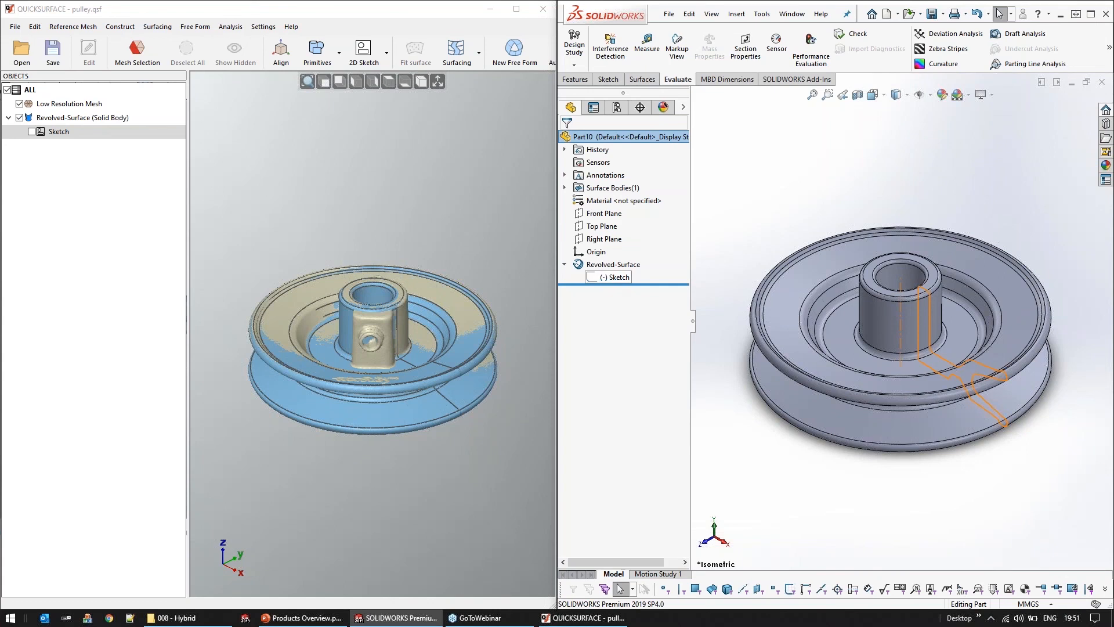
{"action": "left_click", "coordinate": [608, 277]}
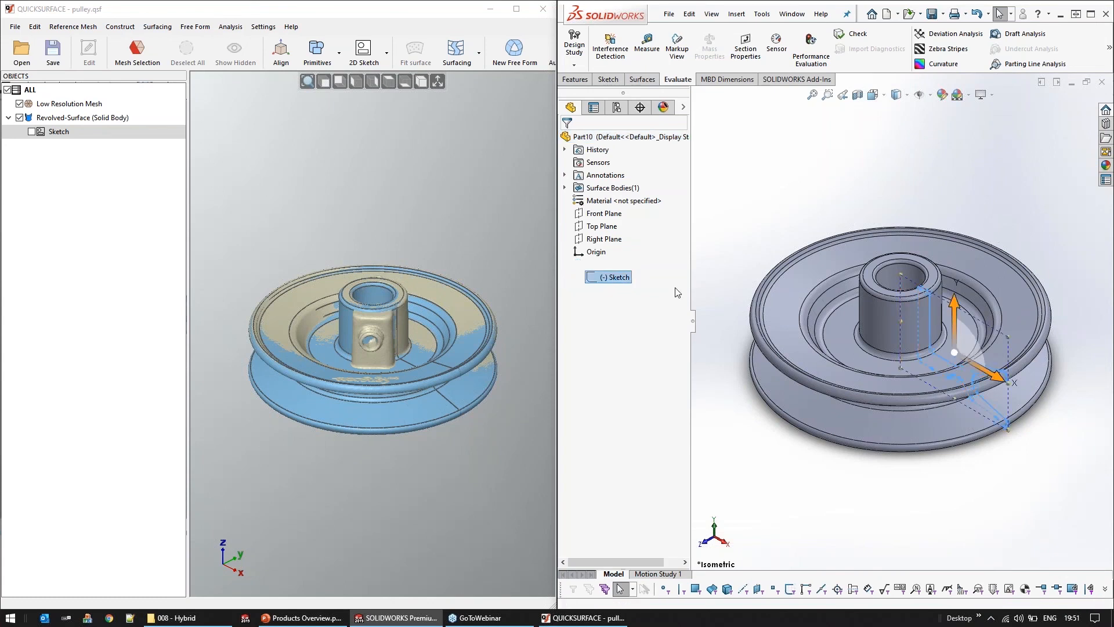
{"action": "scroll", "coordinate": [1013, 390], "scroll_direction": "down", "scroll_amount": 4}
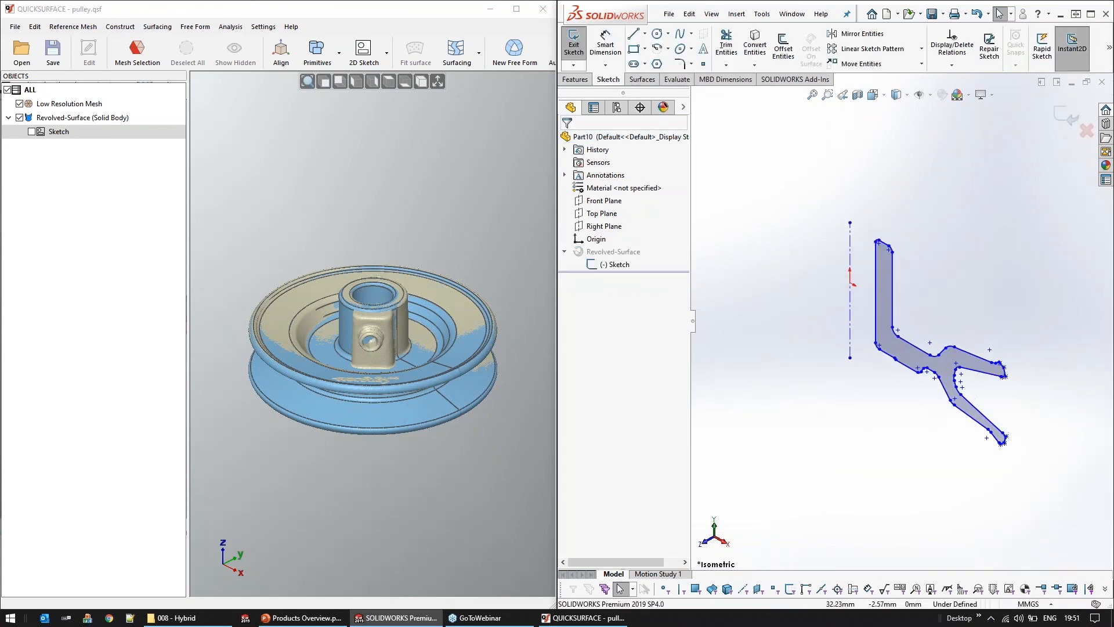
{"action": "middle_click_drag", "start_coordinate": [966, 387], "coordinate": [1012, 344]}
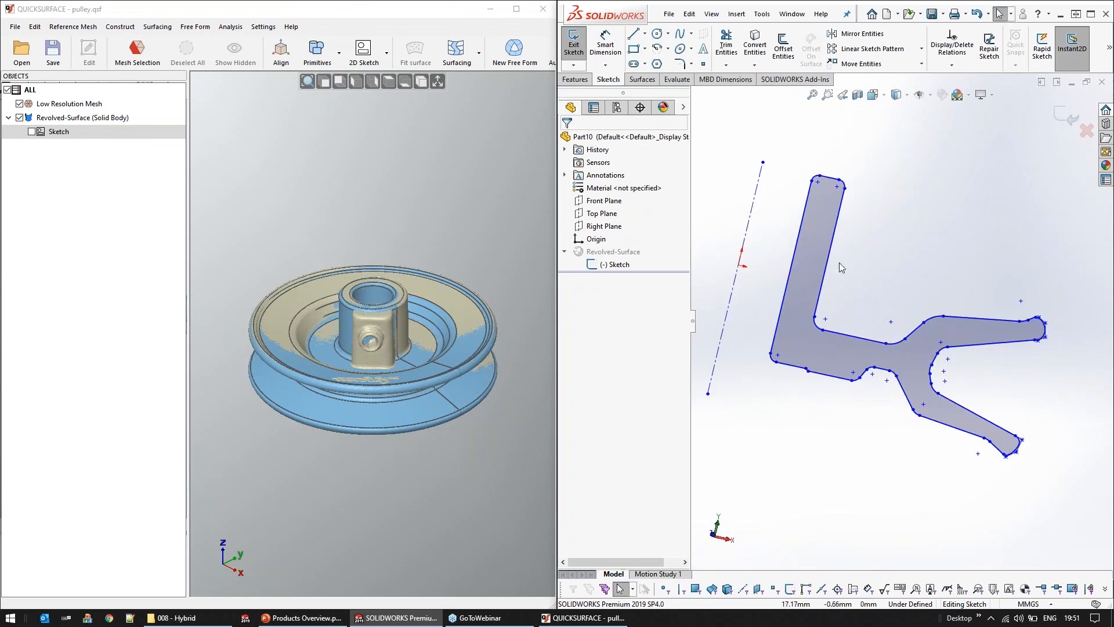
{"action": "mouse_move", "coordinate": [869, 295]}
{"action": "middle_mouse_down"}
{"action": "mouse_move", "coordinate": [905, 305]}
{"action": "mouse_move", "coordinate": [910, 327]}
{"action": "mouse_move", "coordinate": [926, 332]}
{"action": "middle_mouse_up"}
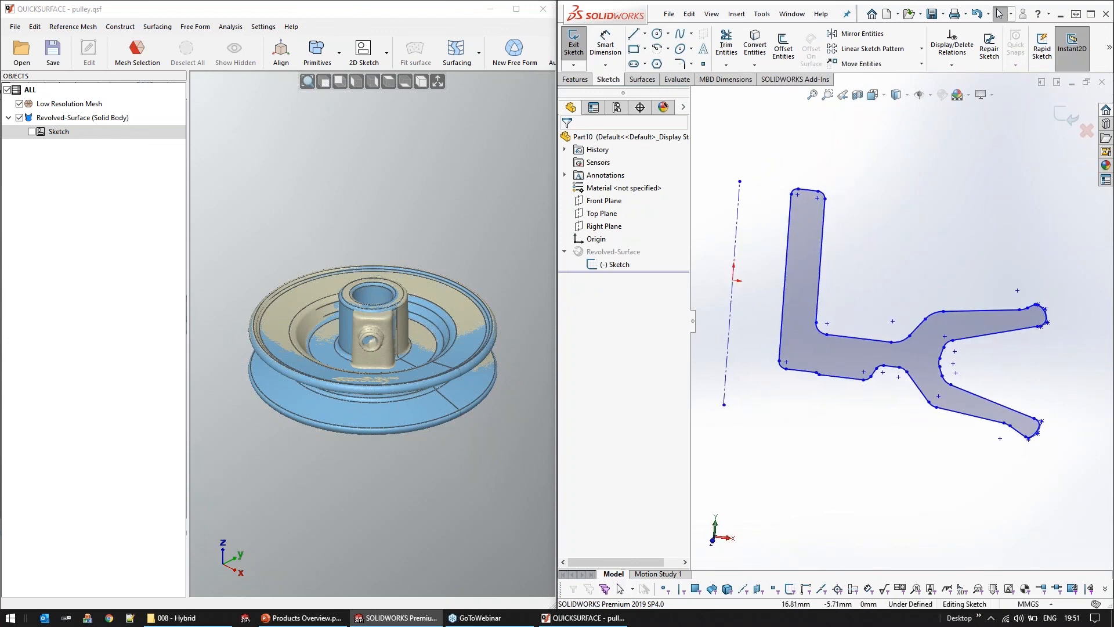
Open the compound.qsf project in QUICKSURFACE and hide its reference mesh to show only the modelled body
{"action": "left_click", "coordinate": [30, 55]}
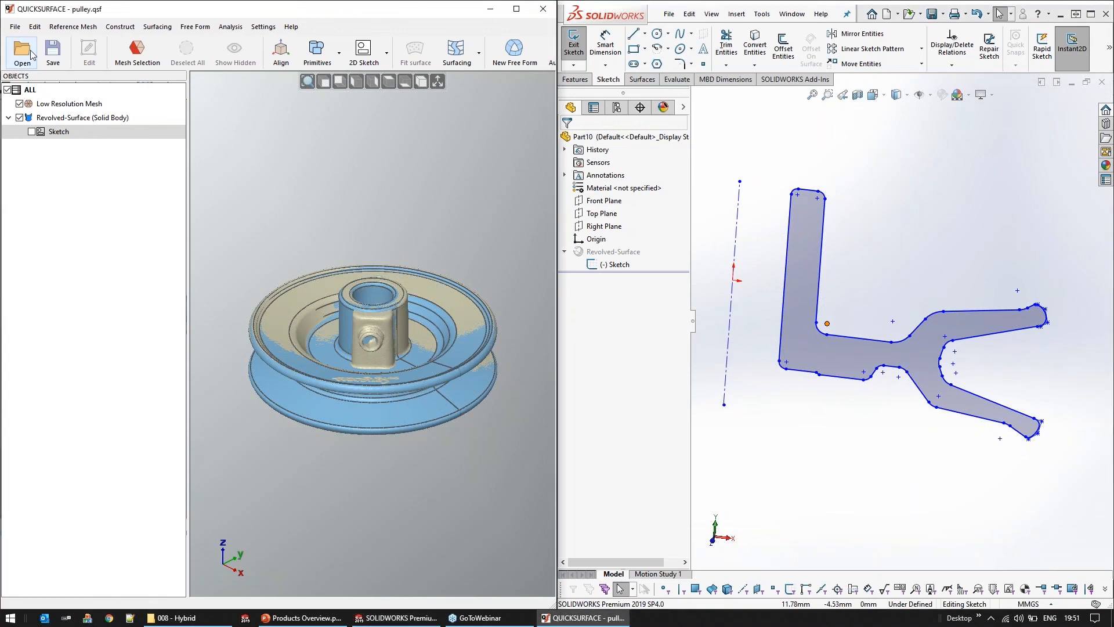
{"action": "double_click", "coordinate": [225, 100]}
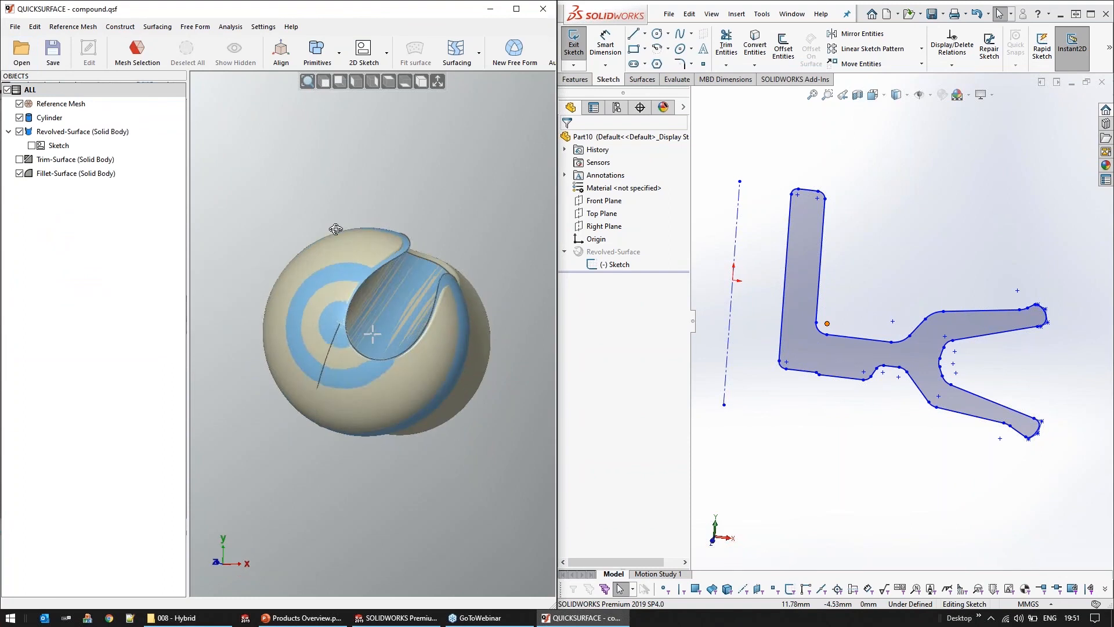
{"action": "left_click", "coordinate": [21, 106]}
{"action": "middle_click_drag", "start_coordinate": [424, 427], "coordinate": [373, 338]}
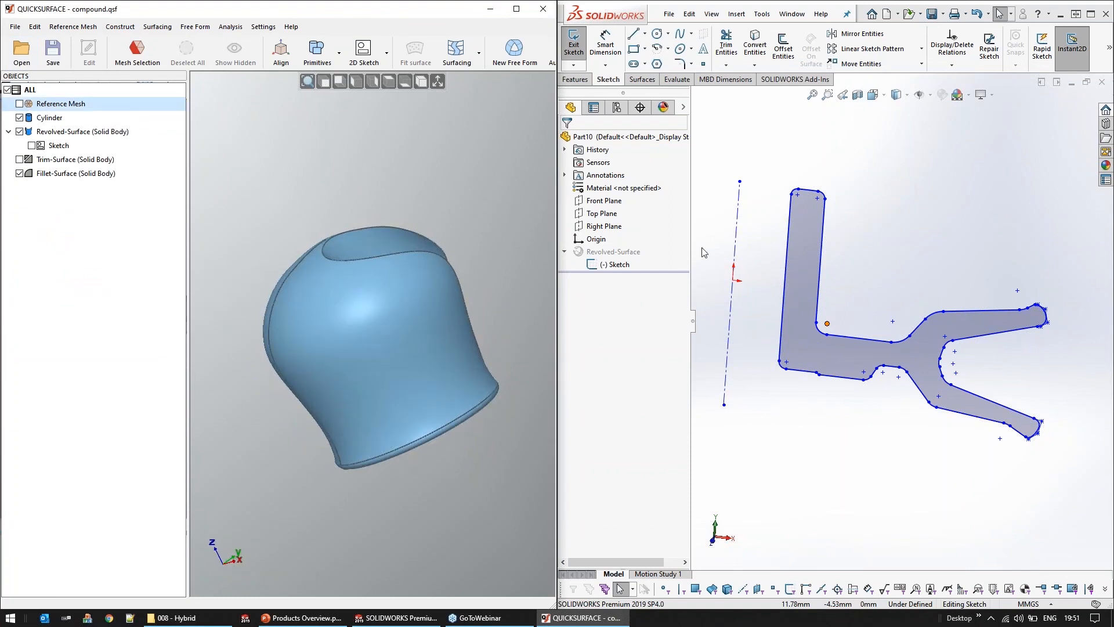
Close the pulley part in SOLIDWORKS without saving and start exporting the compound project with Map Z to Y Axis and the Trim Surface pause enabled
{"action": "left_click", "coordinate": [1102, 82]}
{"action": "left_click", "coordinate": [505, 318]}
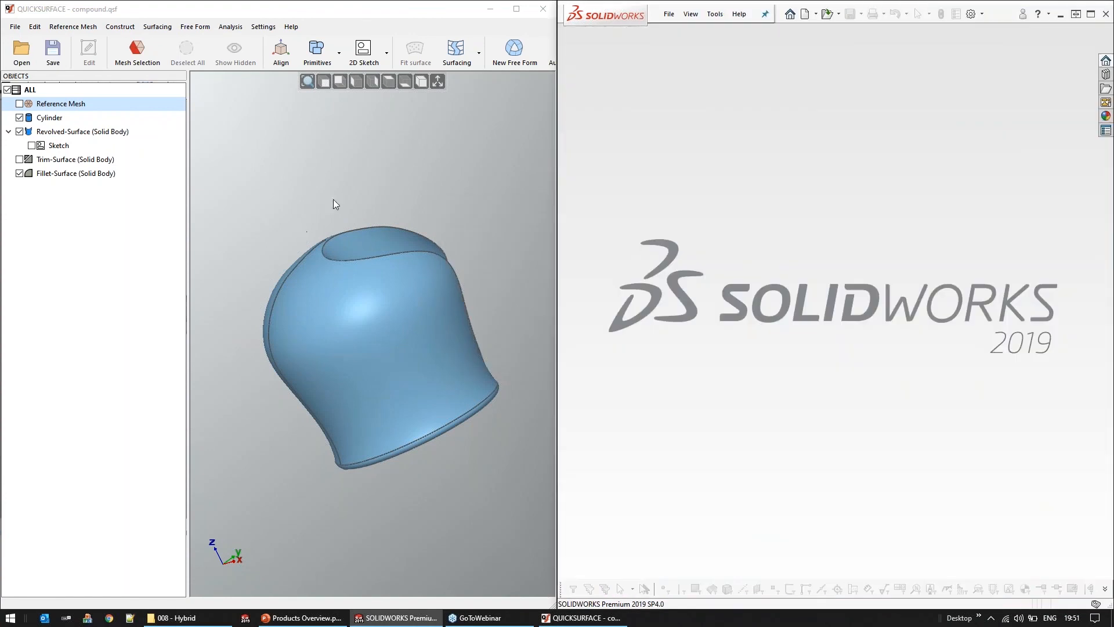
{"action": "left_click", "coordinate": [15, 26]}
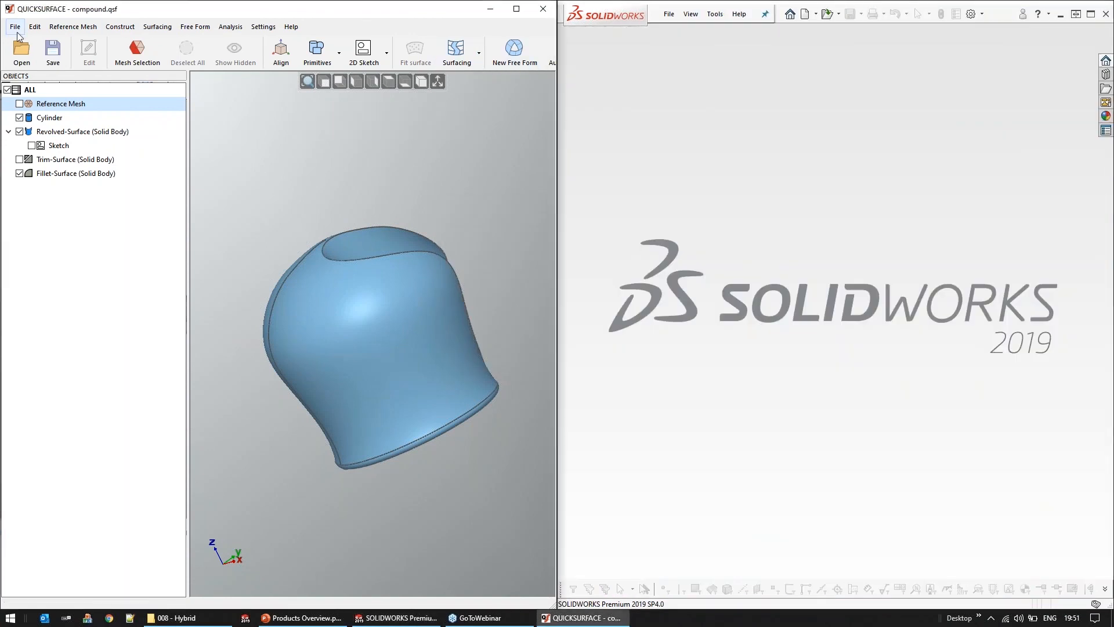
{"action": "mouse_move", "coordinate": [116, 153]}
{"action": "left_click", "coordinate": [210, 155]}
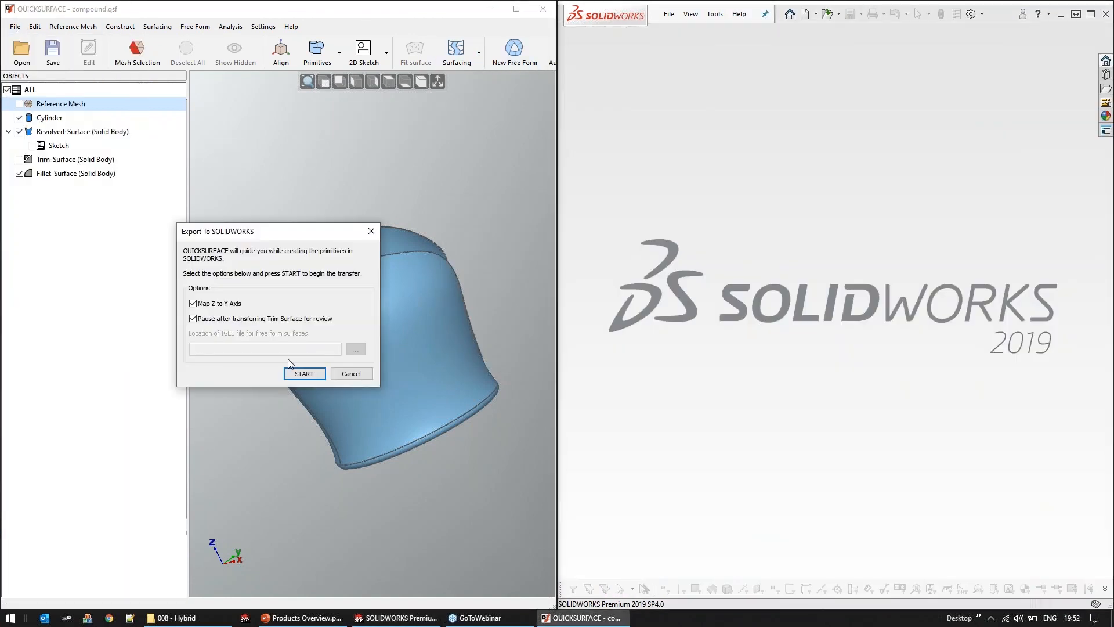
{"action": "left_click", "coordinate": [303, 373]}
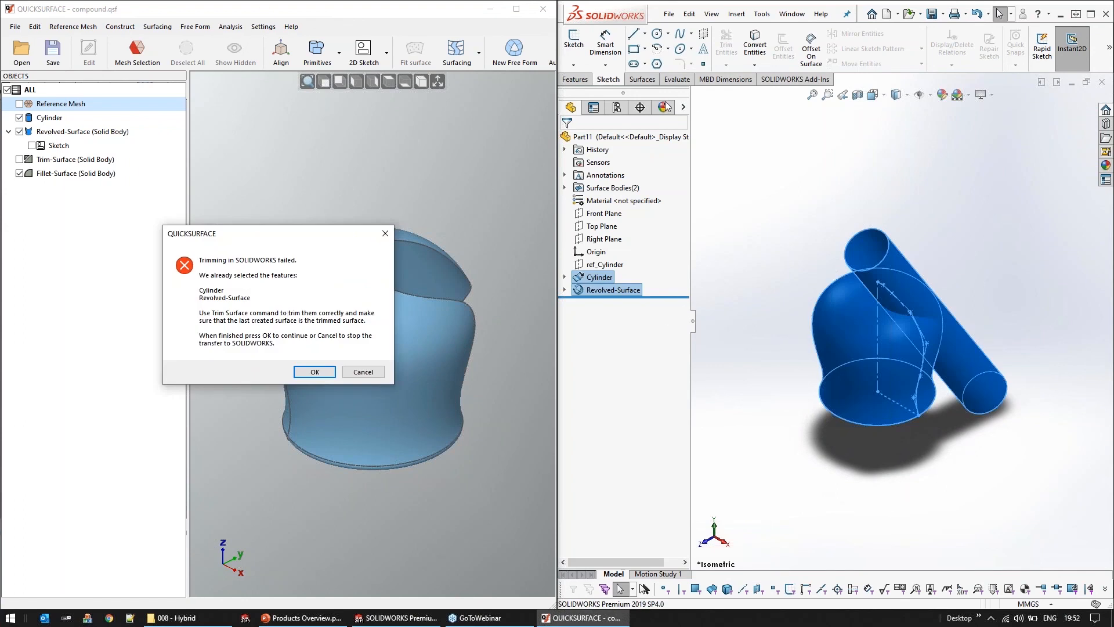
Mutually trim the cylinder and revolved surface, removing the outer cylinder portion and the dome's cut-out piece with Create solid enabled, and complete the transfer
{"action": "left_click", "coordinate": [643, 80]}
{"action": "left_click", "coordinate": [986, 49]}
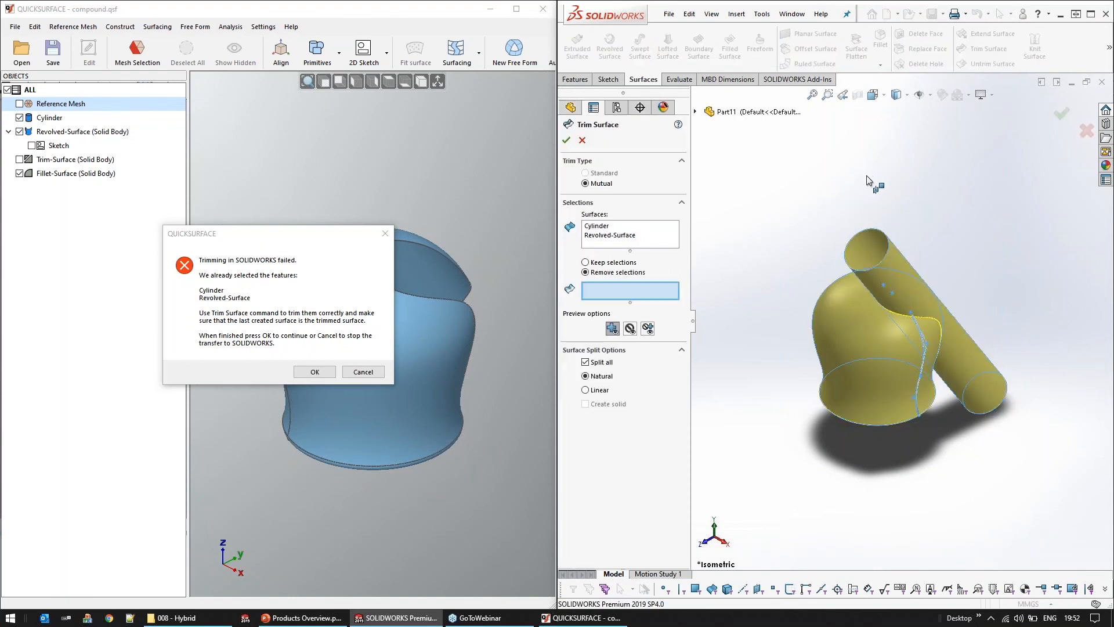
{"action": "left_click", "coordinate": [896, 268]}
{"action": "left_click", "coordinate": [908, 296]}
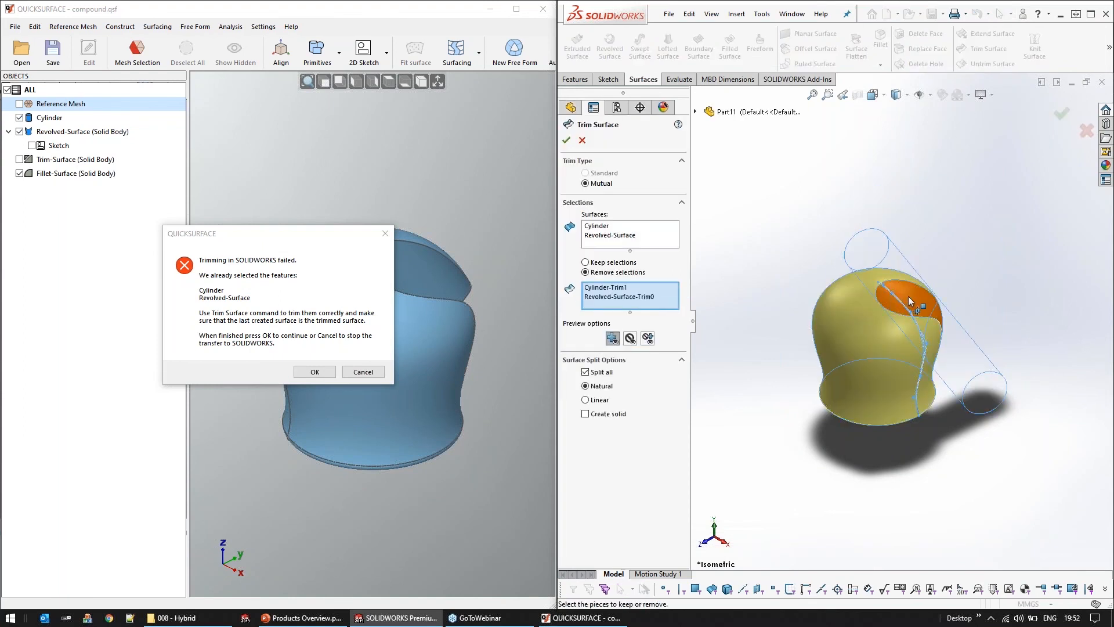
{"action": "left_click", "coordinate": [598, 414]}
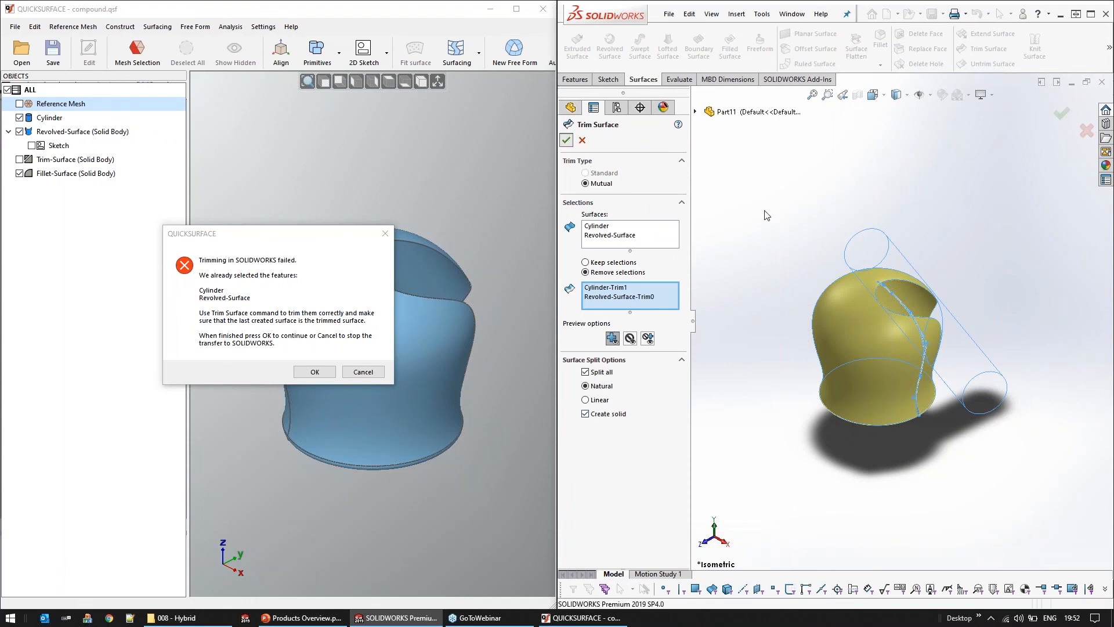
{"action": "left_click", "coordinate": [567, 140]}
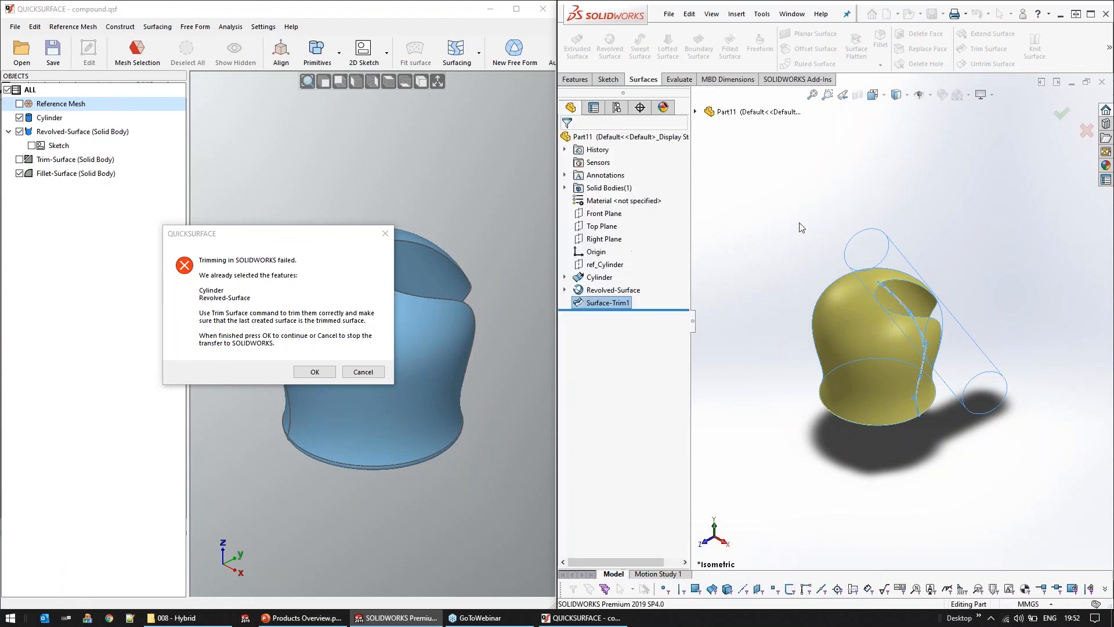
{"action": "left_click", "coordinate": [316, 372]}
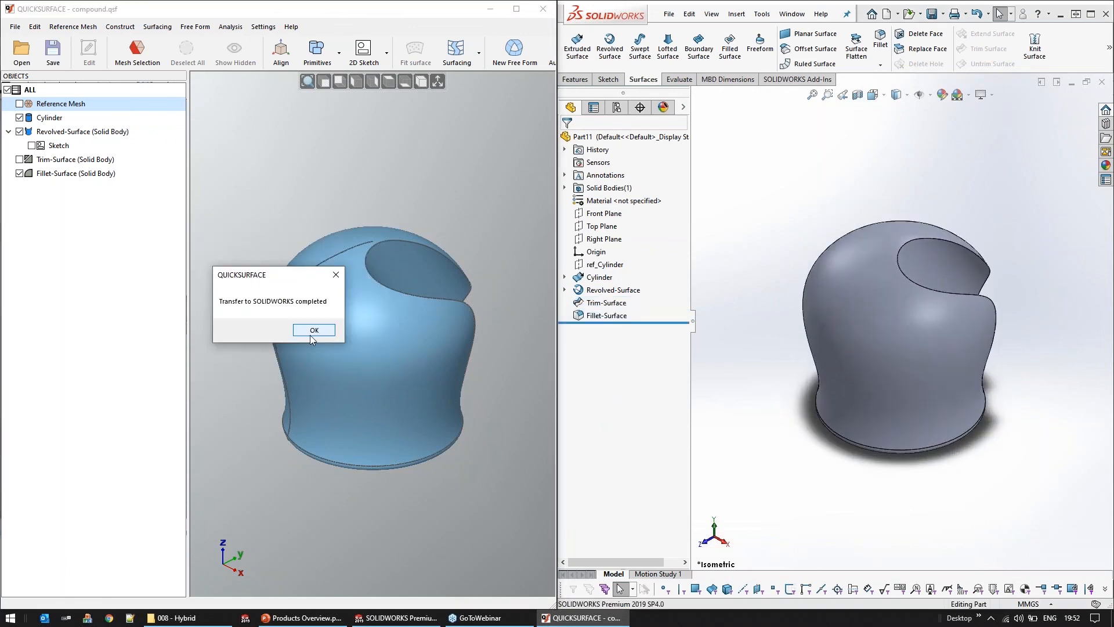
{"action": "left_click", "coordinate": [314, 331]}
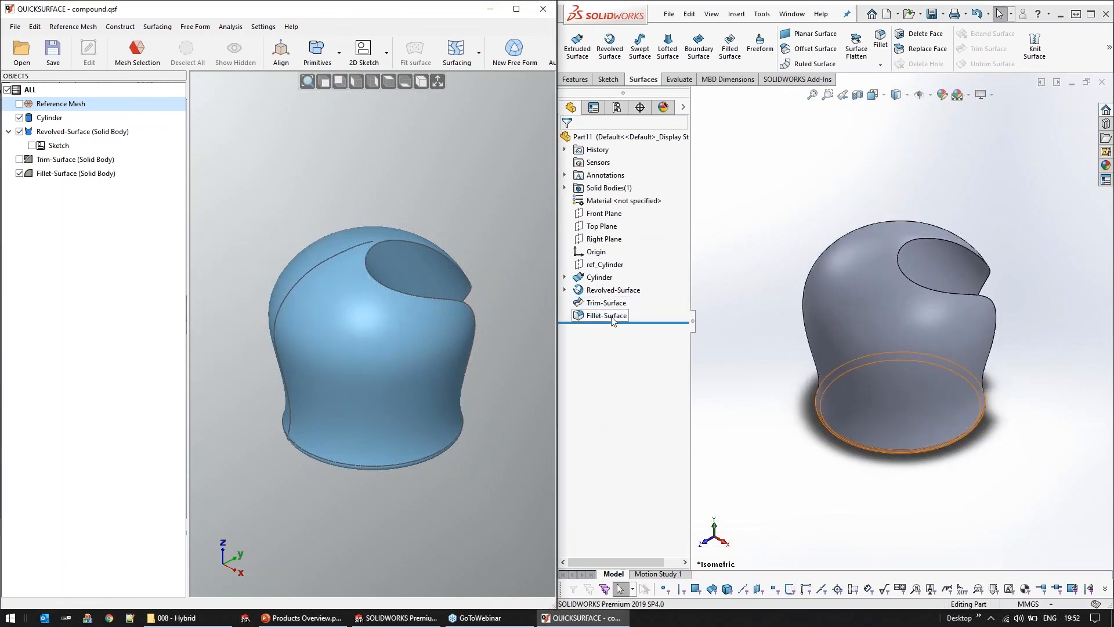
Set the radius of the transferred fillet around the body's base edge to 1 mm in SOLIDWORKS
{"action": "left_click", "coordinate": [612, 317]}
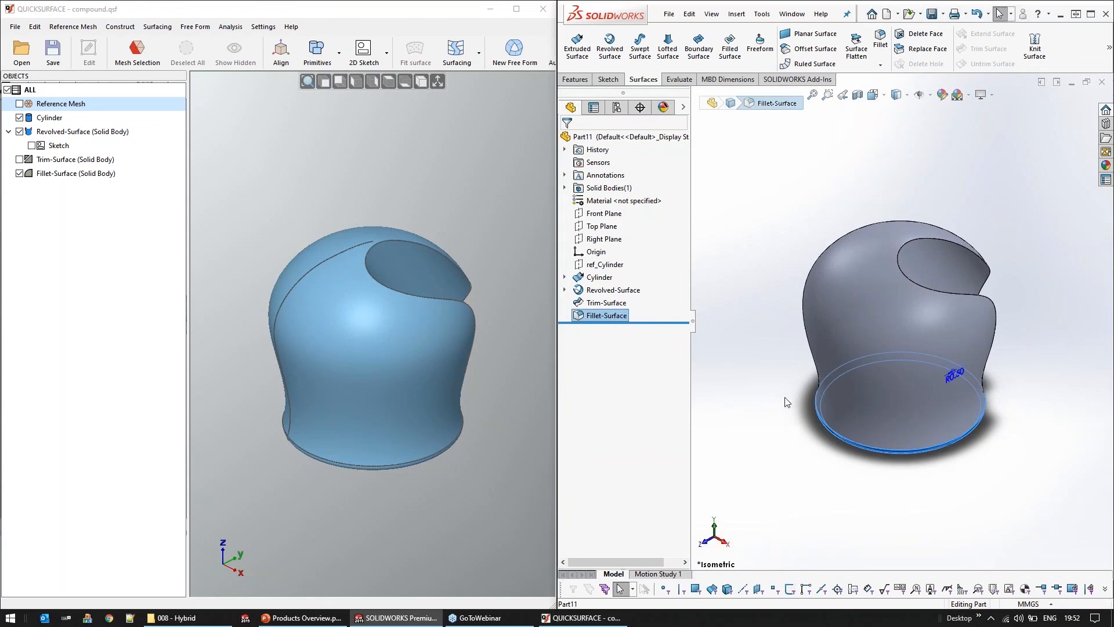
{"action": "middle_click_drag", "start_coordinate": [785, 398], "coordinate": [798, 381]}
{"action": "middle_click_drag", "start_coordinate": [765, 335], "coordinate": [784, 278]}
{"action": "scroll", "coordinate": [954, 522], "scroll_direction": "down", "scroll_amount": 5}
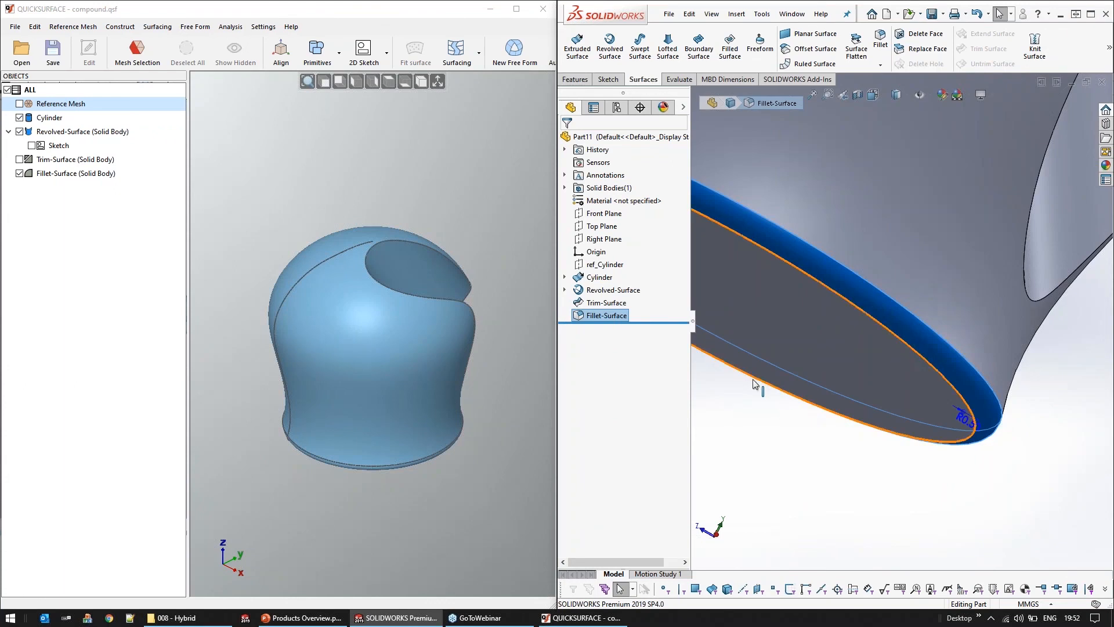
{"action": "right_click", "coordinate": [602, 317]}
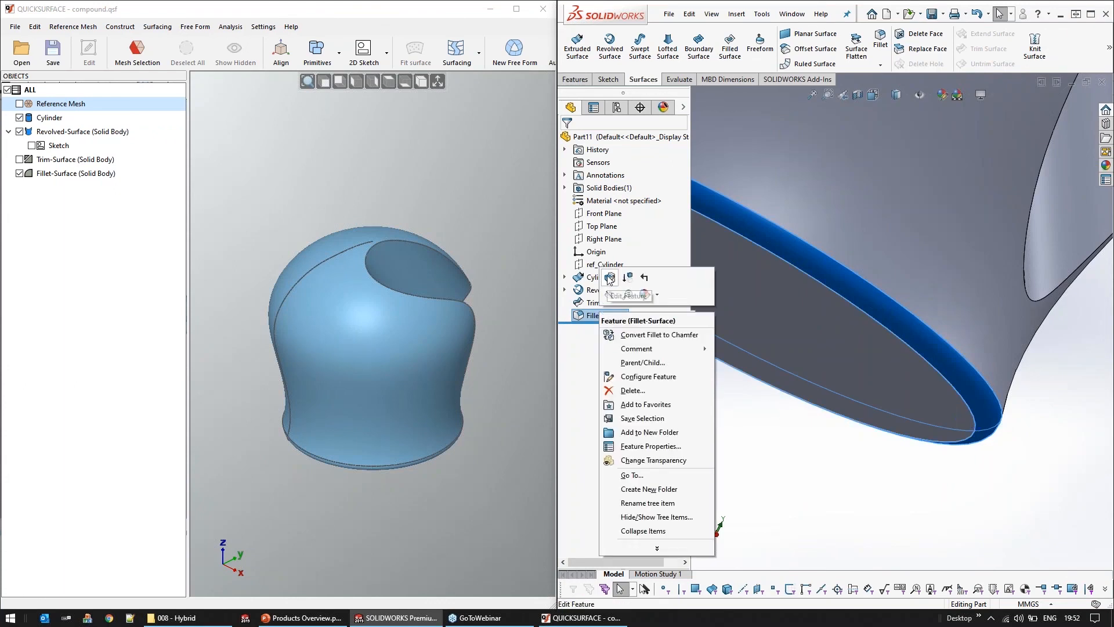
{"action": "left_click", "coordinate": [599, 279]}
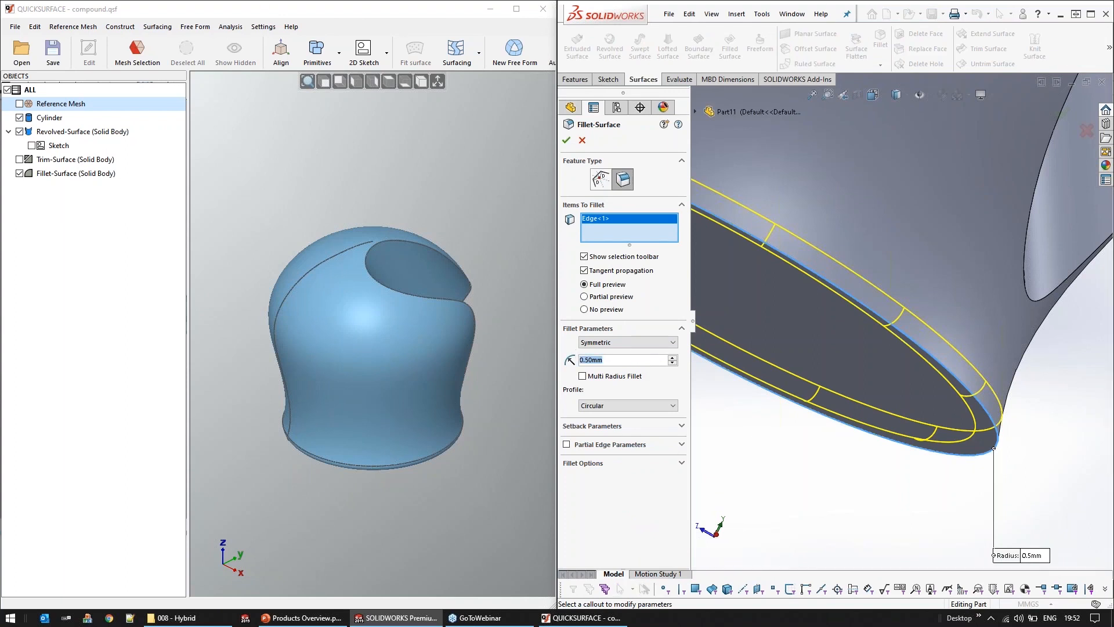
{"action": "type", "text": "1"}
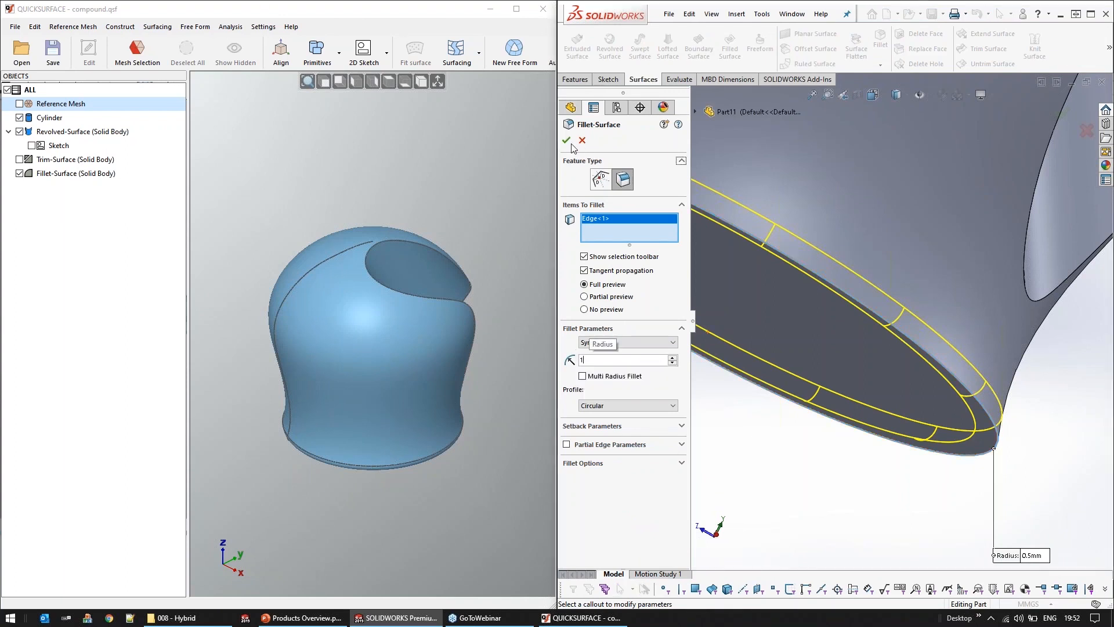
{"action": "key", "text": "Return"}
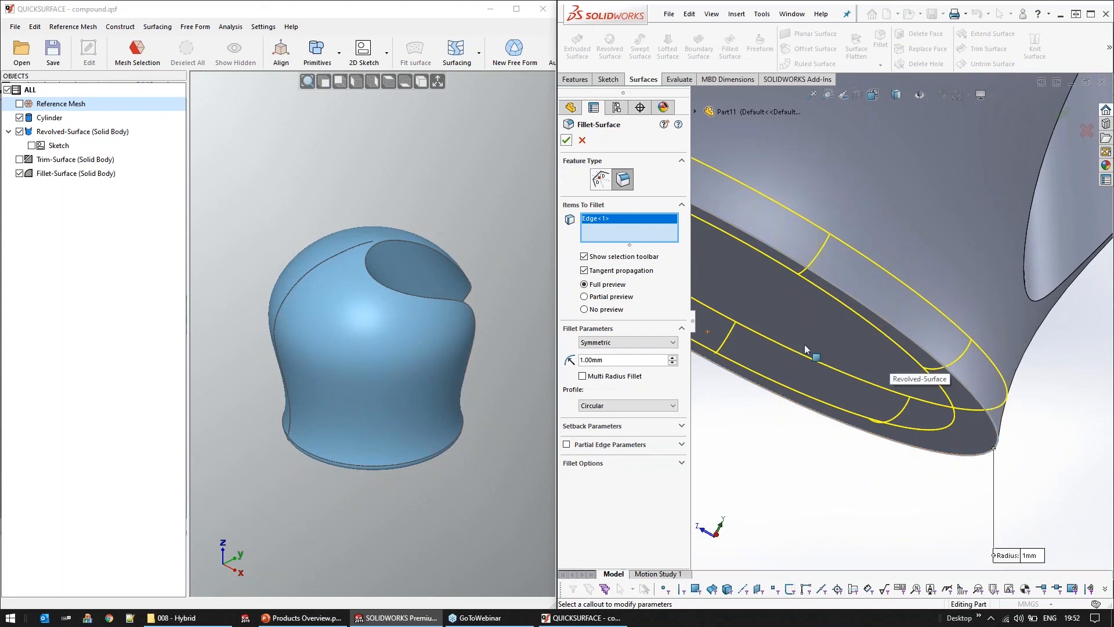
{"action": "left_click", "coordinate": [566, 140]}
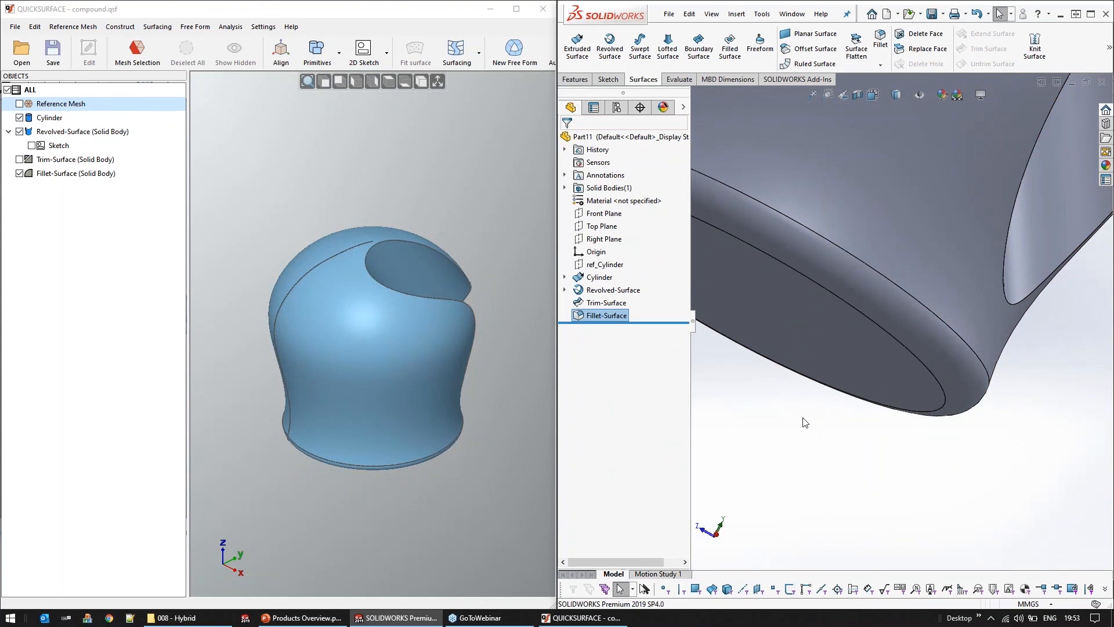
{"action": "key", "text": "f"}
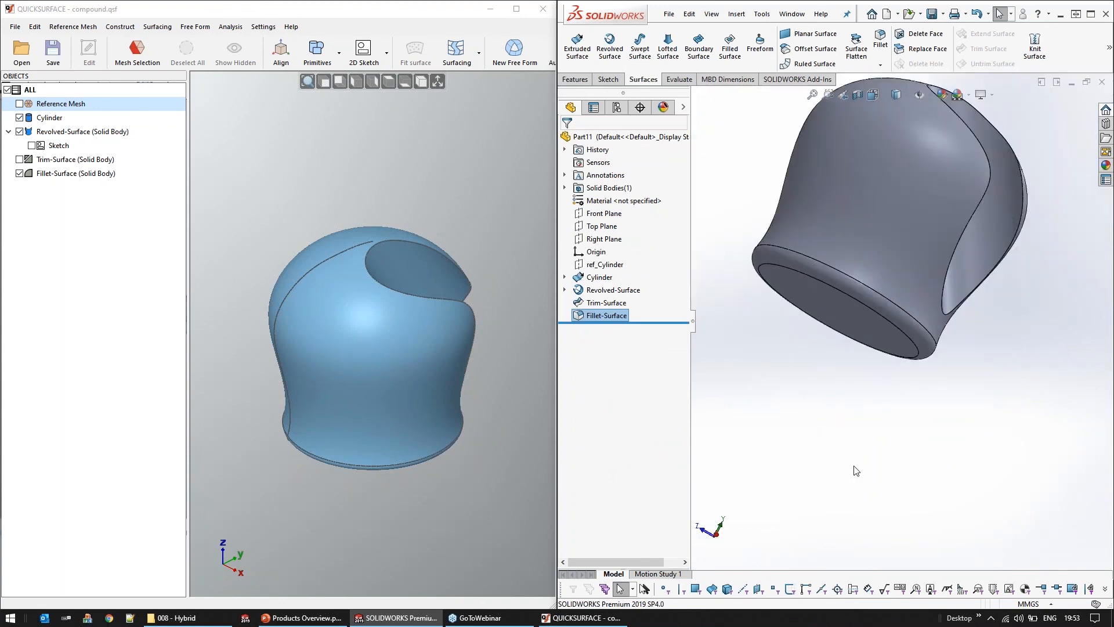
{"action": "middle_click_drag", "start_coordinate": [893, 487], "coordinate": [949, 517]}
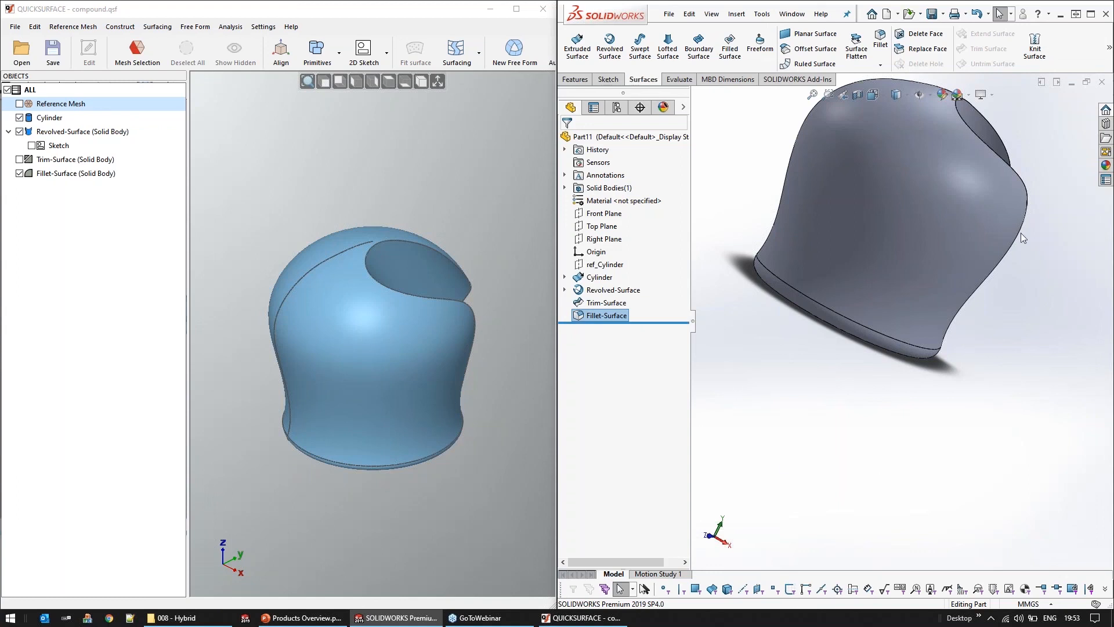
Close the compound part in SOLIDWORKS without saving and maximize the QUICKSURFACE window
{"action": "left_click", "coordinate": [1103, 82]}
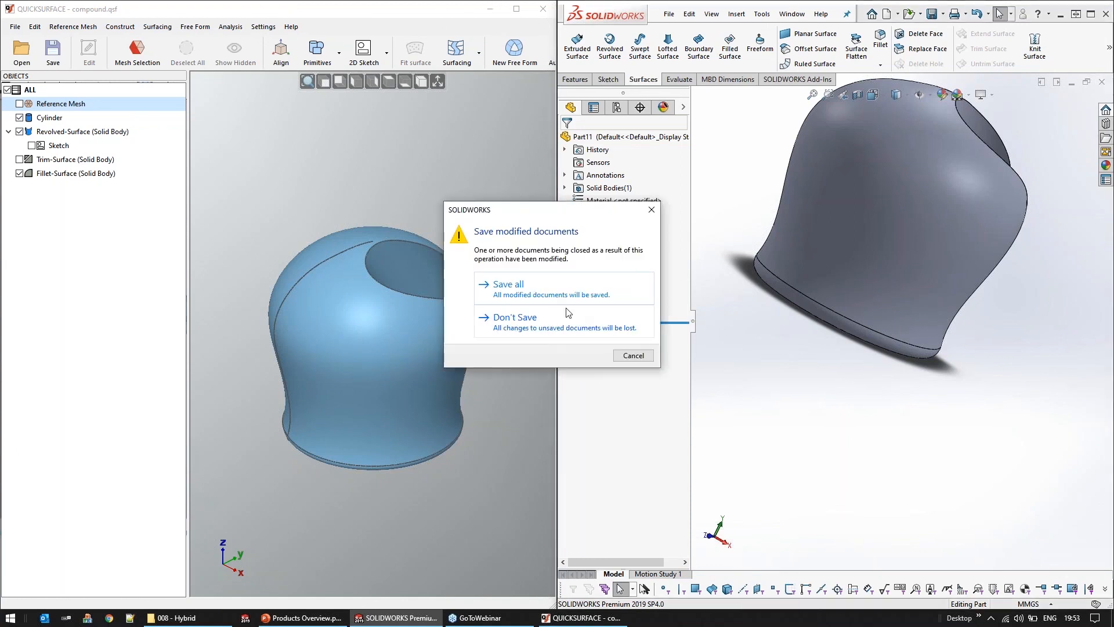
{"action": "left_click", "coordinate": [561, 328]}
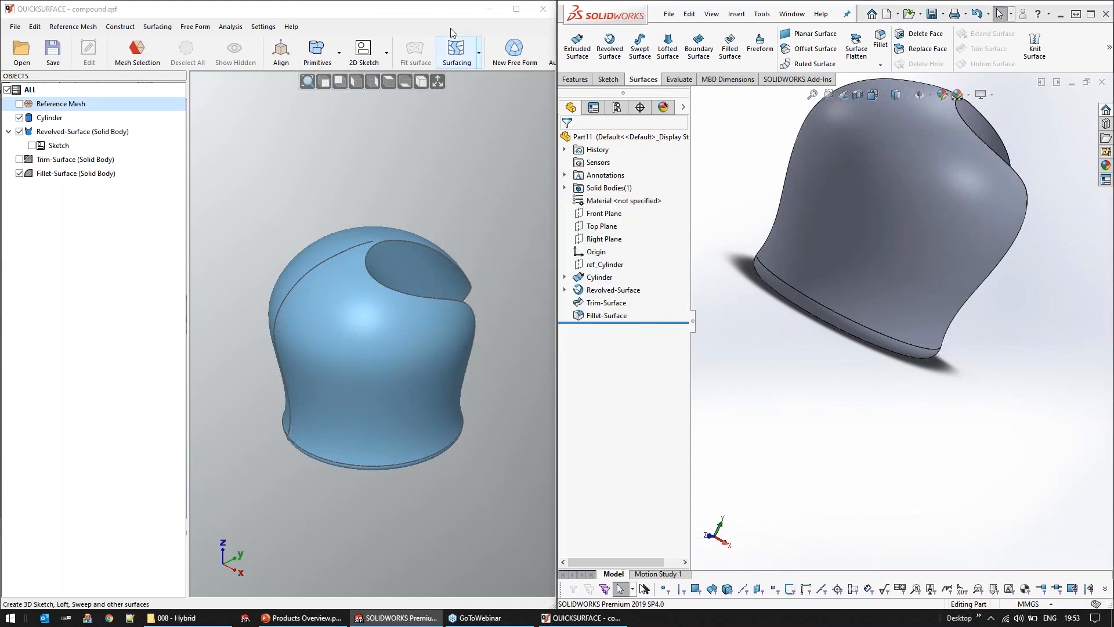
{"action": "left_click_drag", "start_coordinate": [443, 17], "coordinate": [494, 20]}
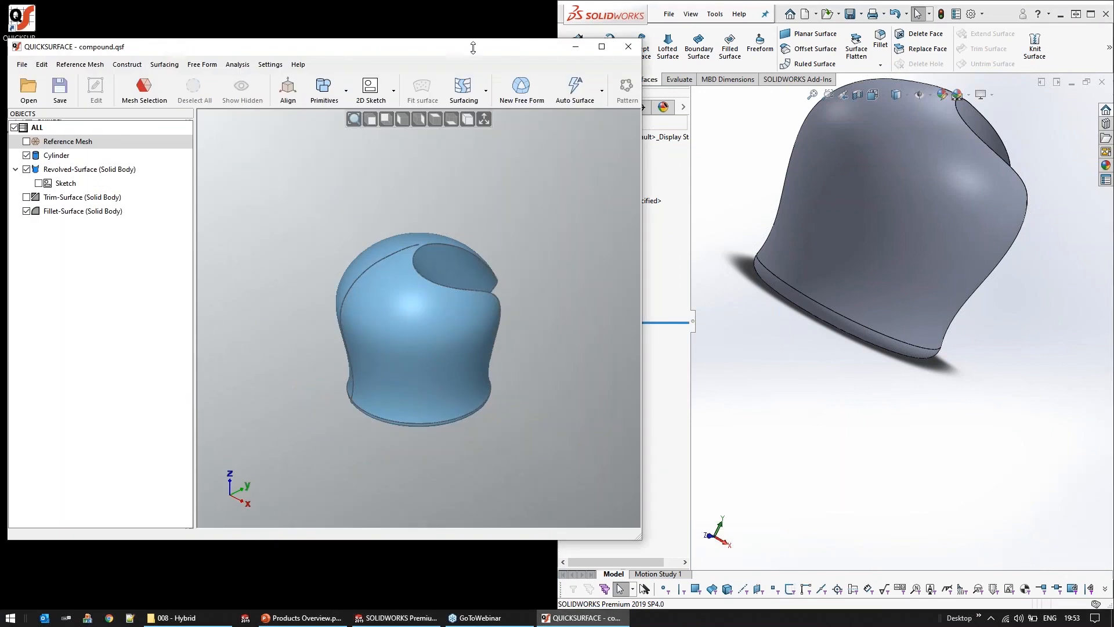
{"action": "double_click", "coordinate": [514, 10]}
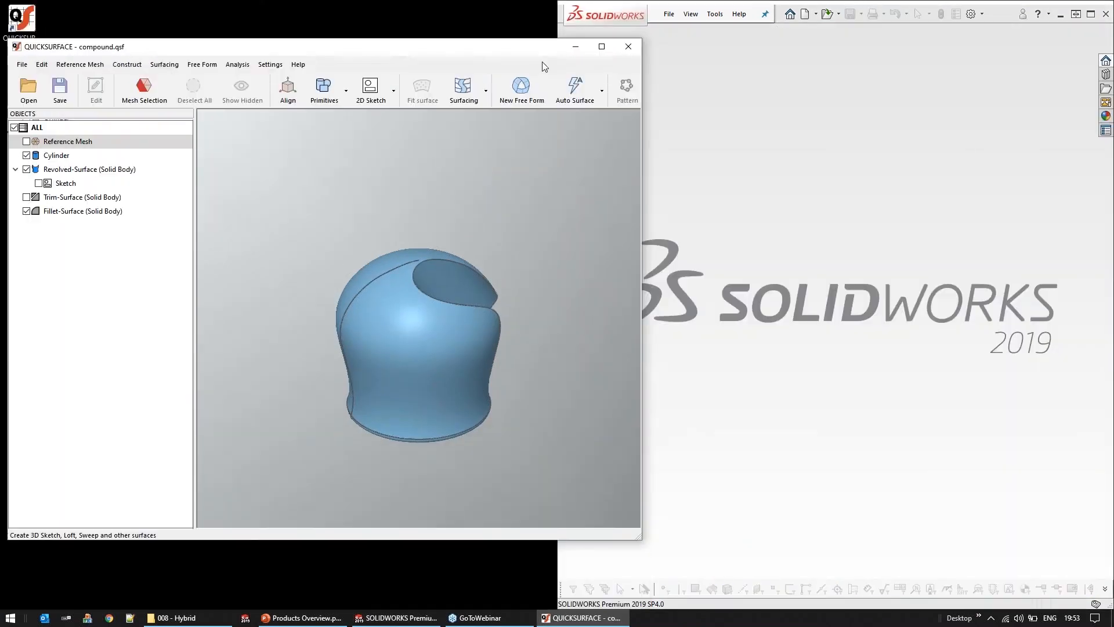
{"action": "double_click", "coordinate": [527, 48]}
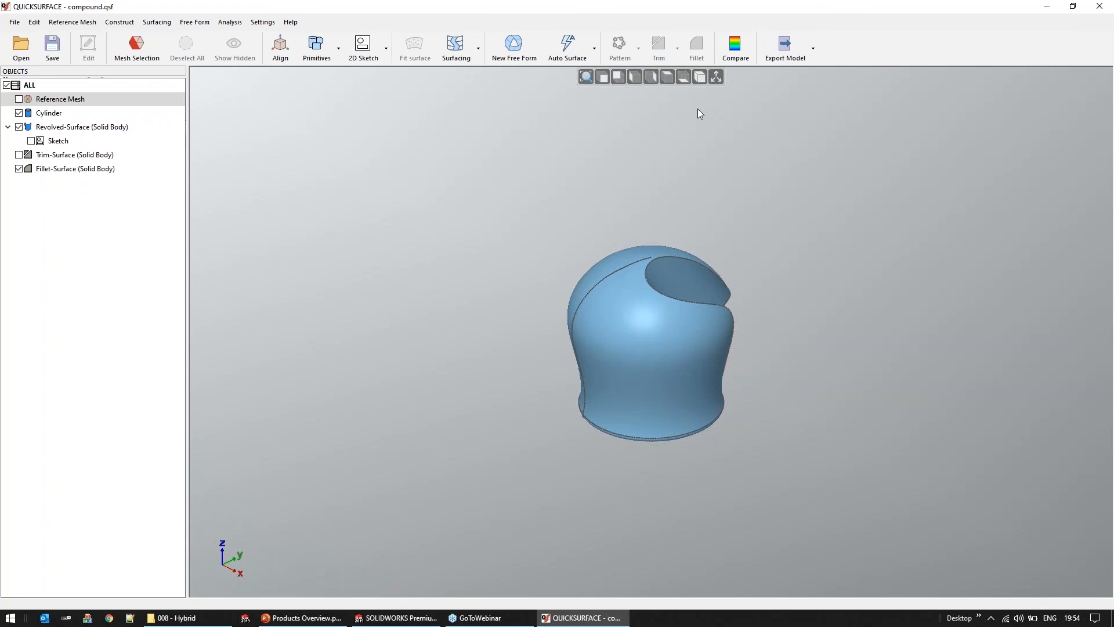
Switch to File Explorer and search the project files for "fender"
{"action": "left_click", "coordinate": [187, 621]}
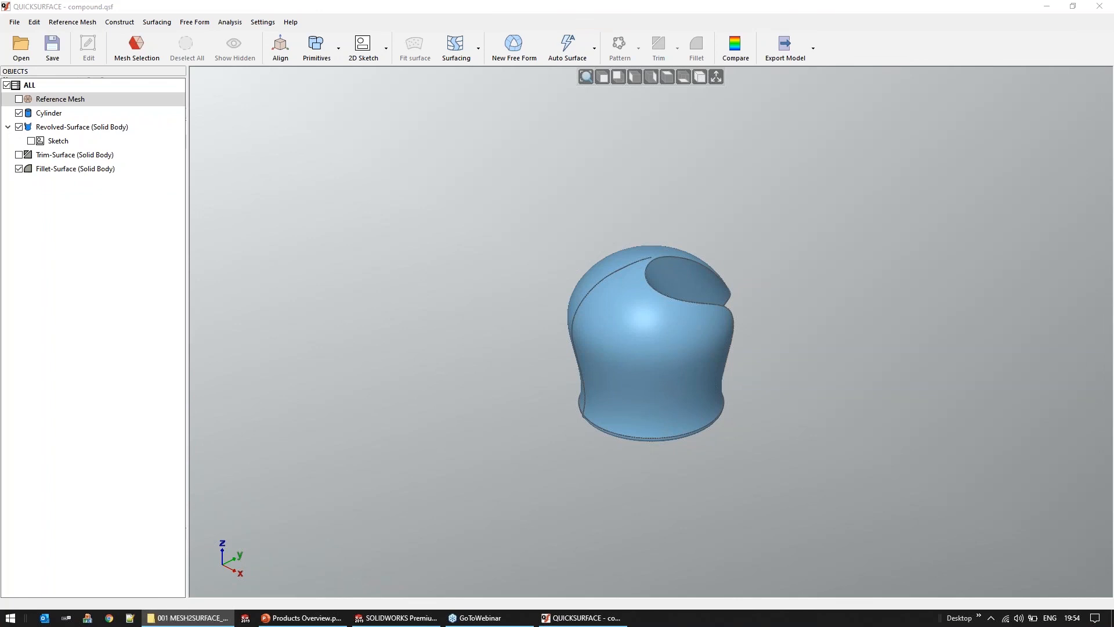
{"action": "type", "text": "fender"}
Open 08 - SheetMetal.qsf from the 02 - Mechanical folder inside 007 - Autosurface in QUICKSURFACE, without saving the compound project
{"action": "left_click", "coordinate": [29, 54]}
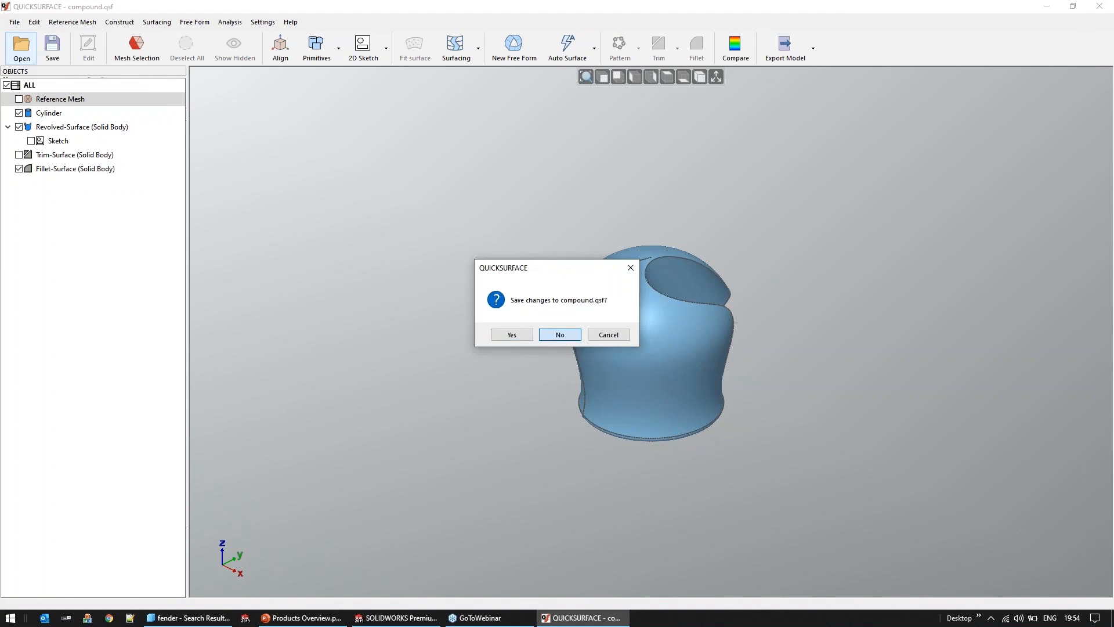
{"action": "left_click", "coordinate": [560, 332]}
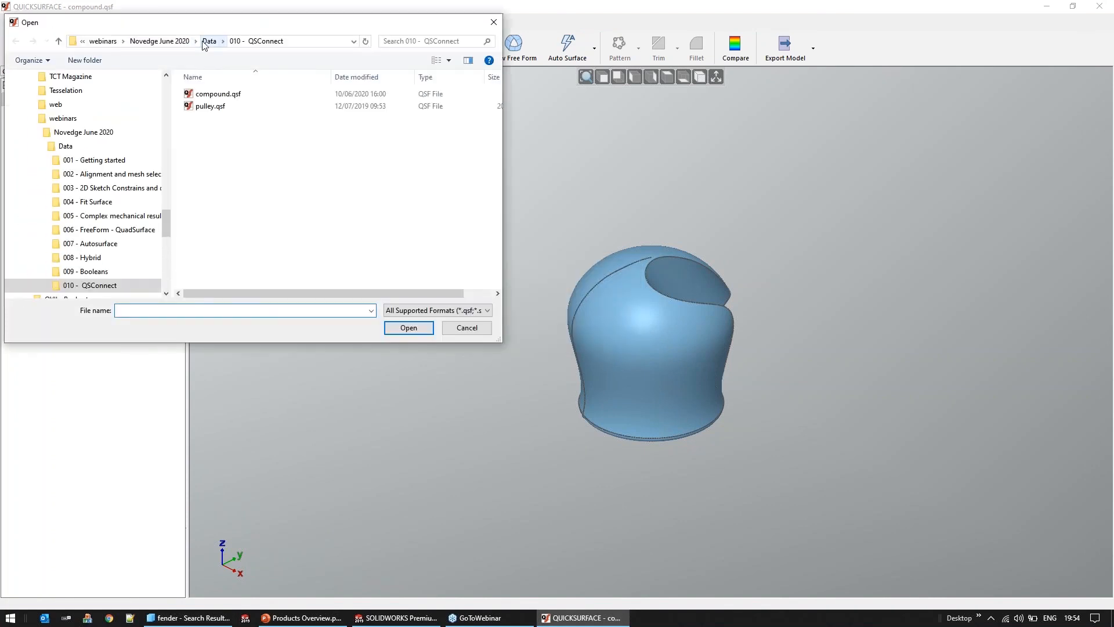
{"action": "left_click", "coordinate": [206, 42]}
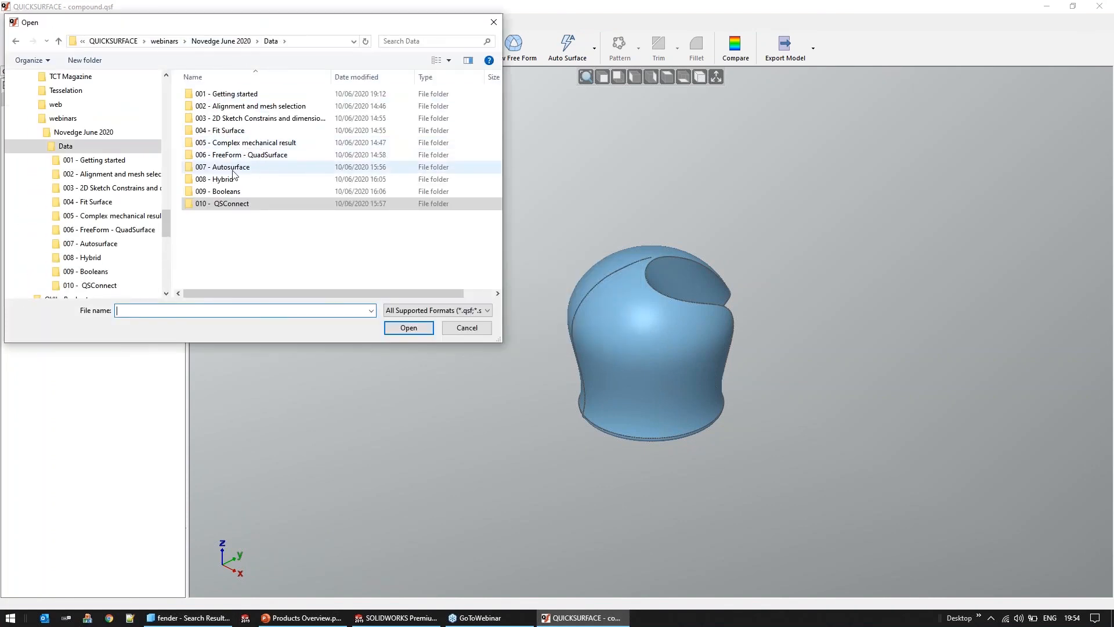
{"action": "double_click", "coordinate": [273, 168]}
{"action": "double_click", "coordinate": [223, 107]}
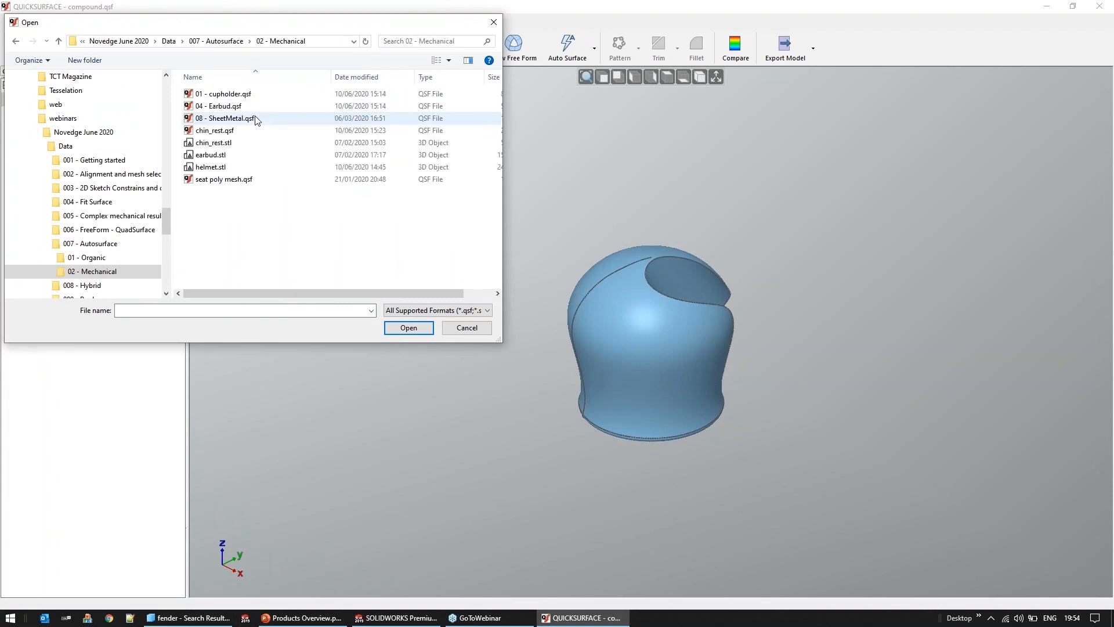
{"action": "left_click", "coordinate": [237, 121]}
{"action": "double_click", "coordinate": [237, 120]}
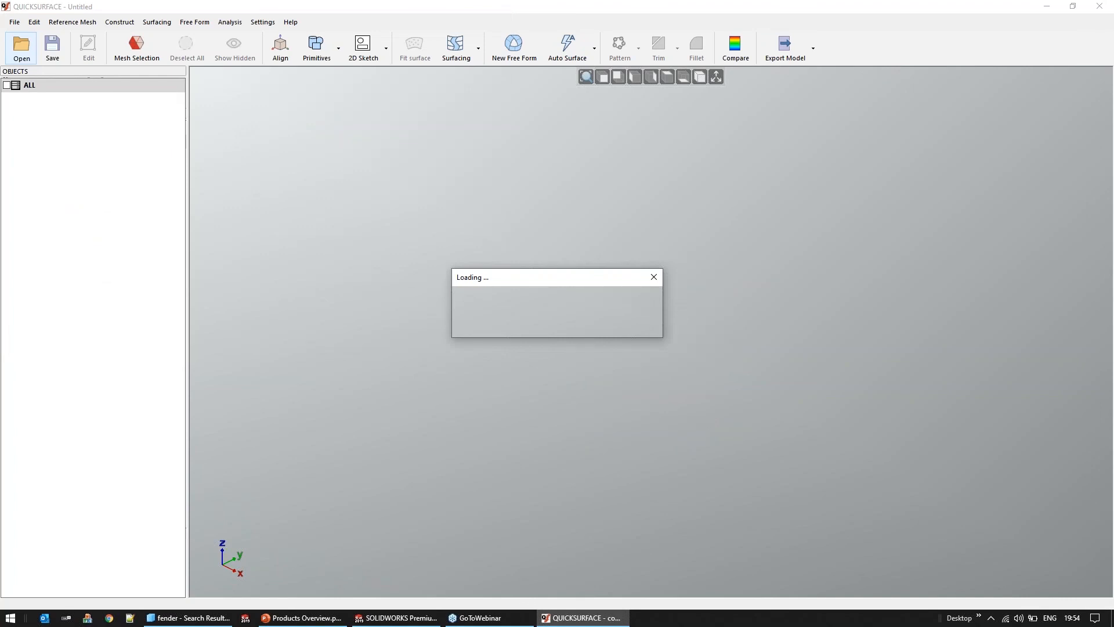
Hide and delete the existing auto surface so that only the sheet metal reference mesh remains
{"action": "middle_click_drag", "start_coordinate": [681, 215], "coordinate": [673, 157]}
{"action": "left_click", "coordinate": [21, 114]}
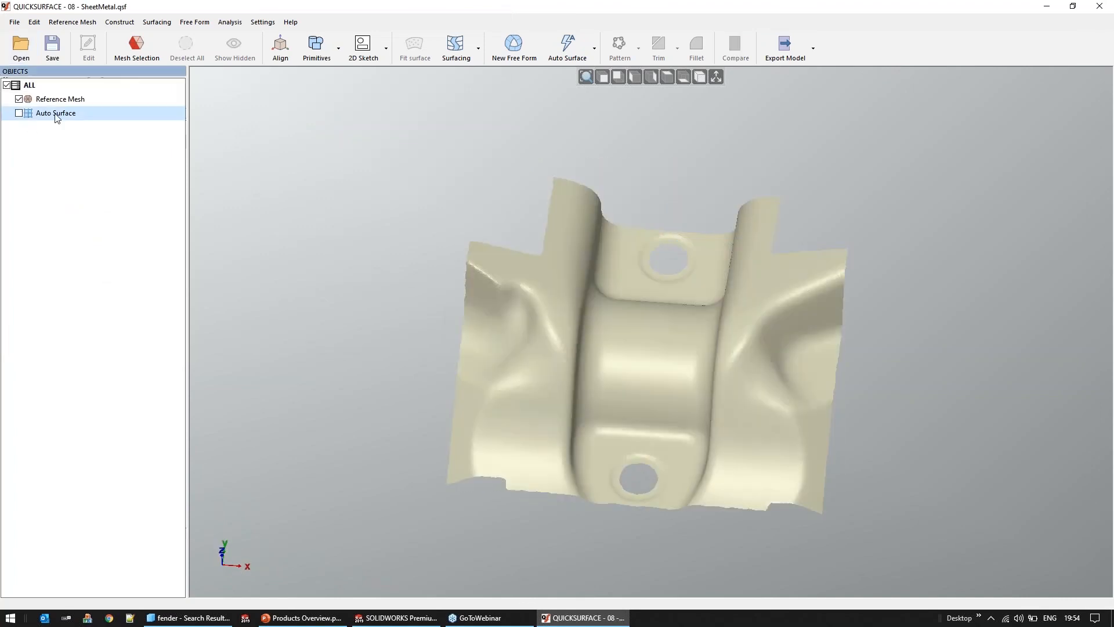
{"action": "right_click", "coordinate": [53, 113]}
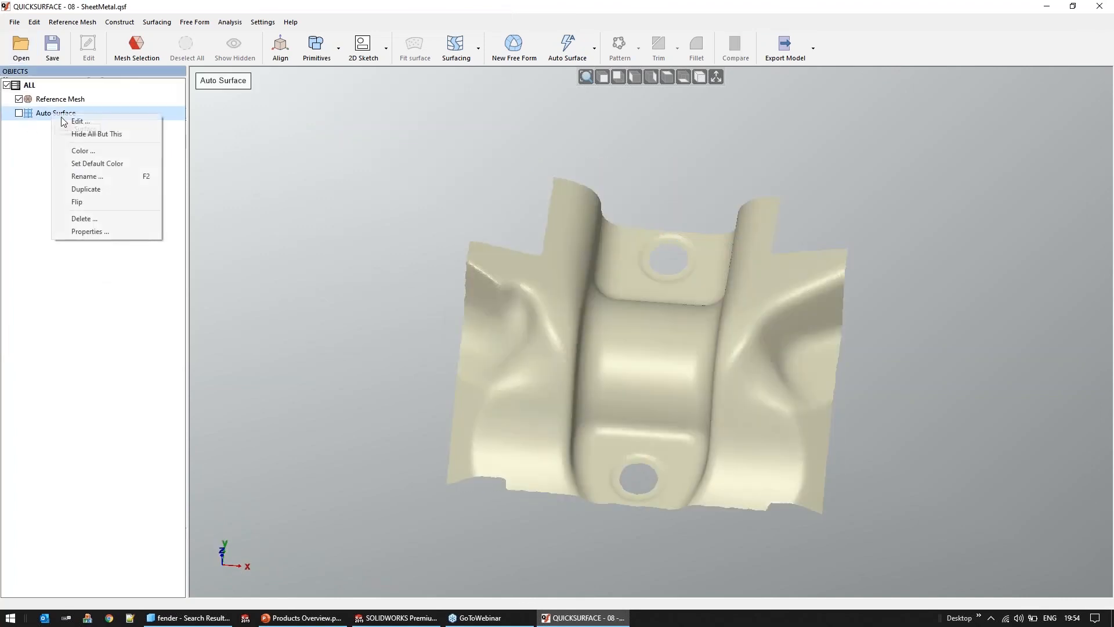
{"action": "left_click", "coordinate": [109, 218]}
{"action": "left_click", "coordinate": [574, 335]}
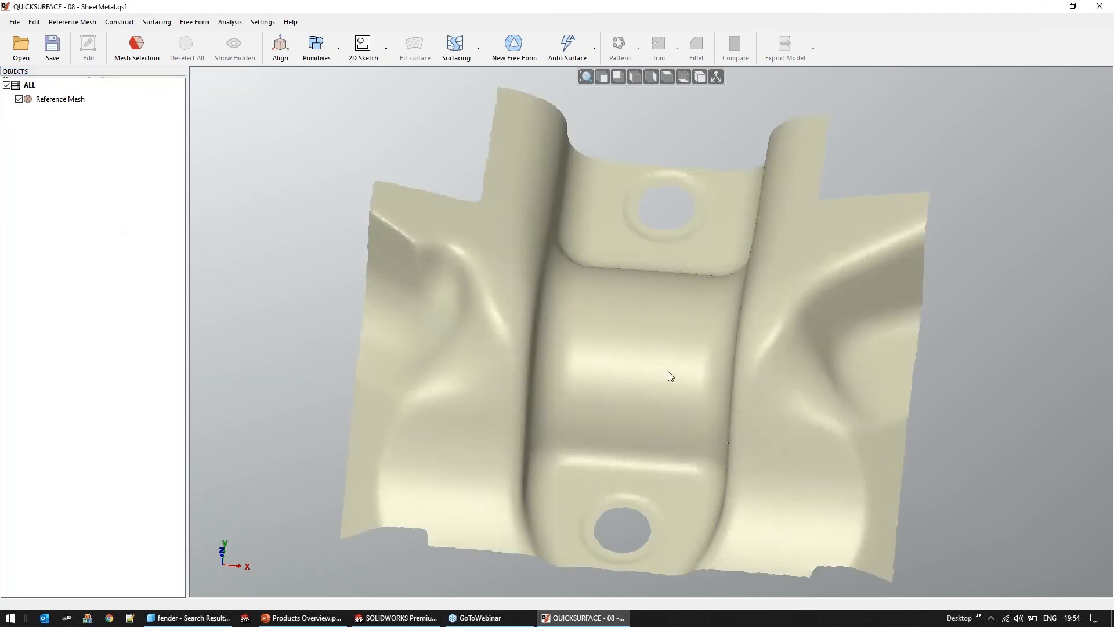
Create an auto surface over the sheet metal mesh with Medium target quads count, Balanced feature details and no symmetry
{"action": "left_click", "coordinate": [566, 58]}
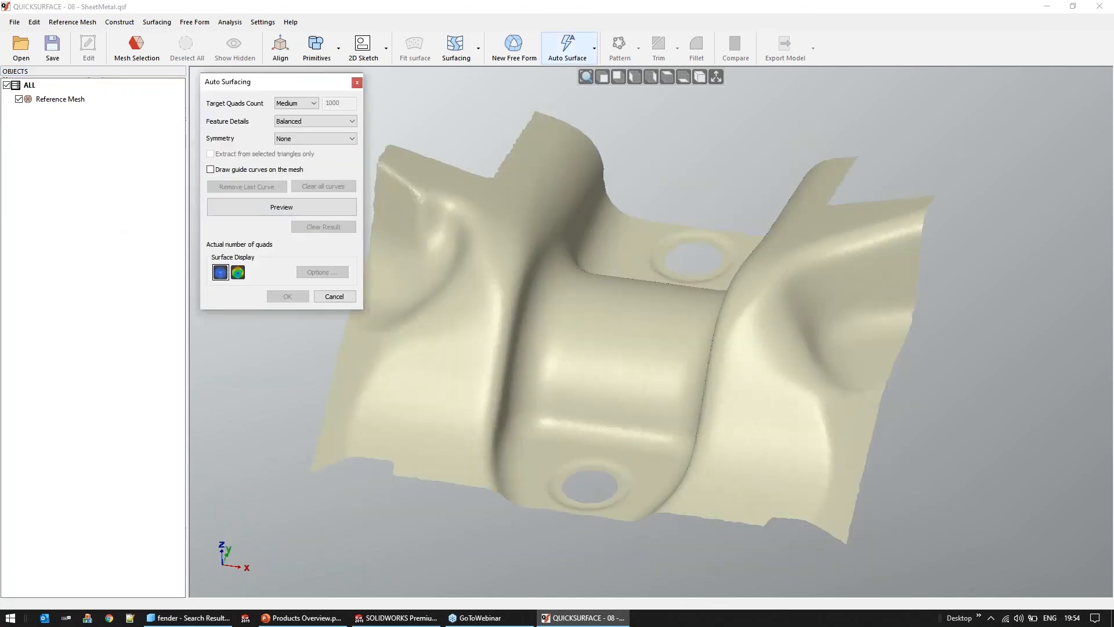
{"action": "left_click", "coordinate": [281, 207]}
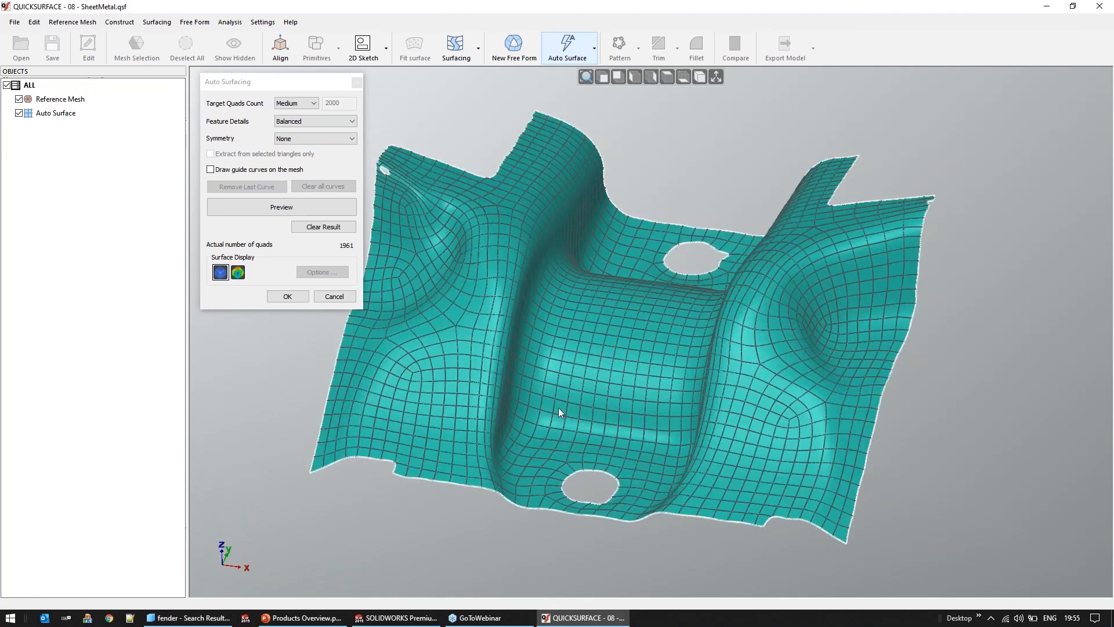
{"action": "mouse_move", "coordinate": [628, 430]}
{"action": "right_mouse_down"}
{"action": "mouse_move", "coordinate": [660, 430]}
{"action": "mouse_move", "coordinate": [814, 210]}
{"action": "mouse_move", "coordinate": [760, 315]}
{"action": "right_mouse_up"}
{"action": "left_click", "coordinate": [284, 299]}
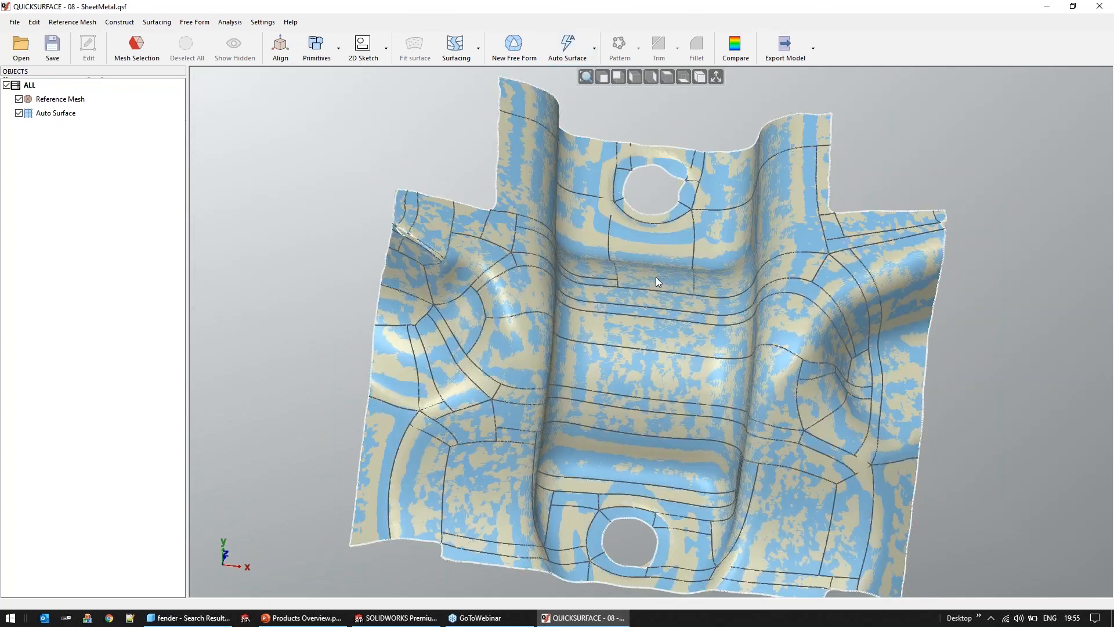
Edit the auto surface and snap the protruding irregular point on the upper hole's rim back onto the hole boundary
{"action": "double_click", "coordinate": [657, 282]}
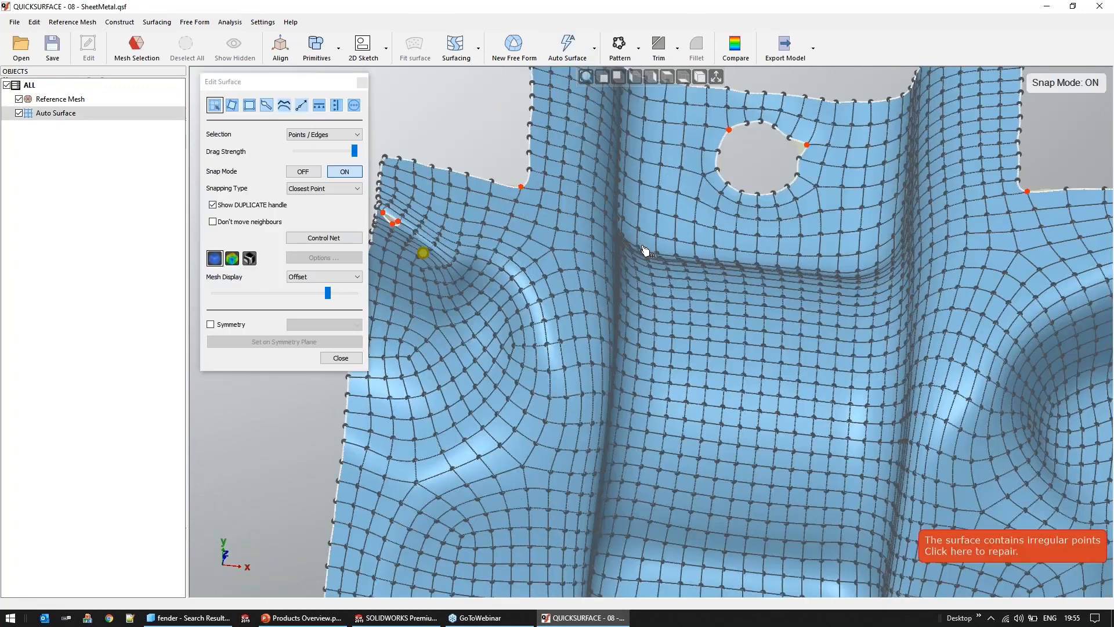
{"action": "scroll", "coordinate": [795, 167], "scroll_direction": "up", "scroll_amount": 5}
{"action": "left_click_drag", "start_coordinate": [793, 165], "coordinate": [766, 112]}
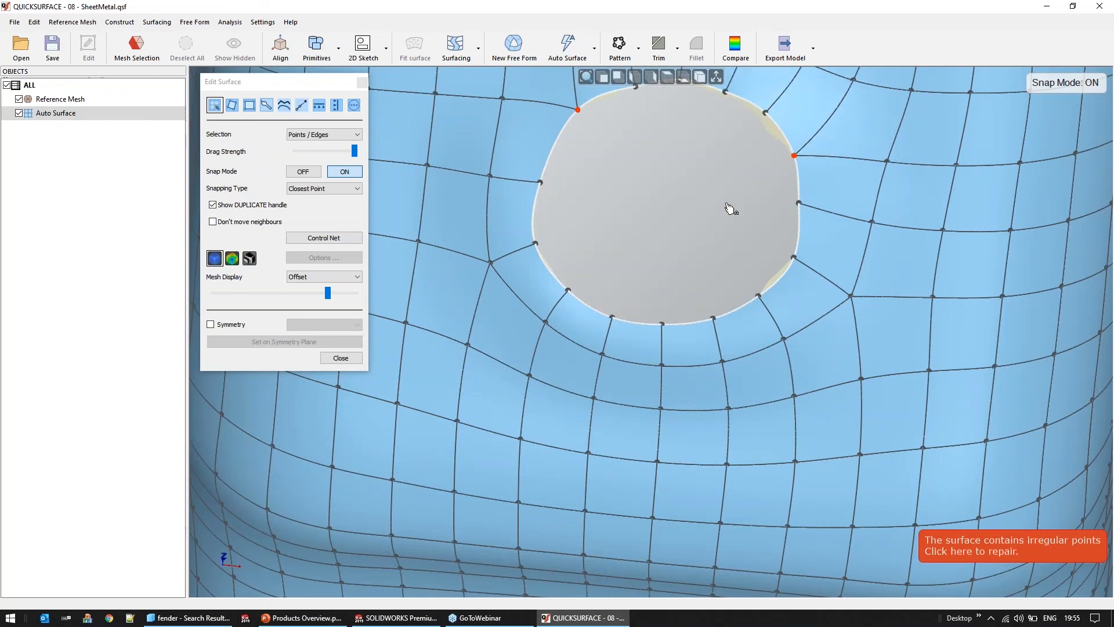
{"action": "scroll", "coordinate": [730, 209], "scroll_direction": "down", "scroll_amount": 2}
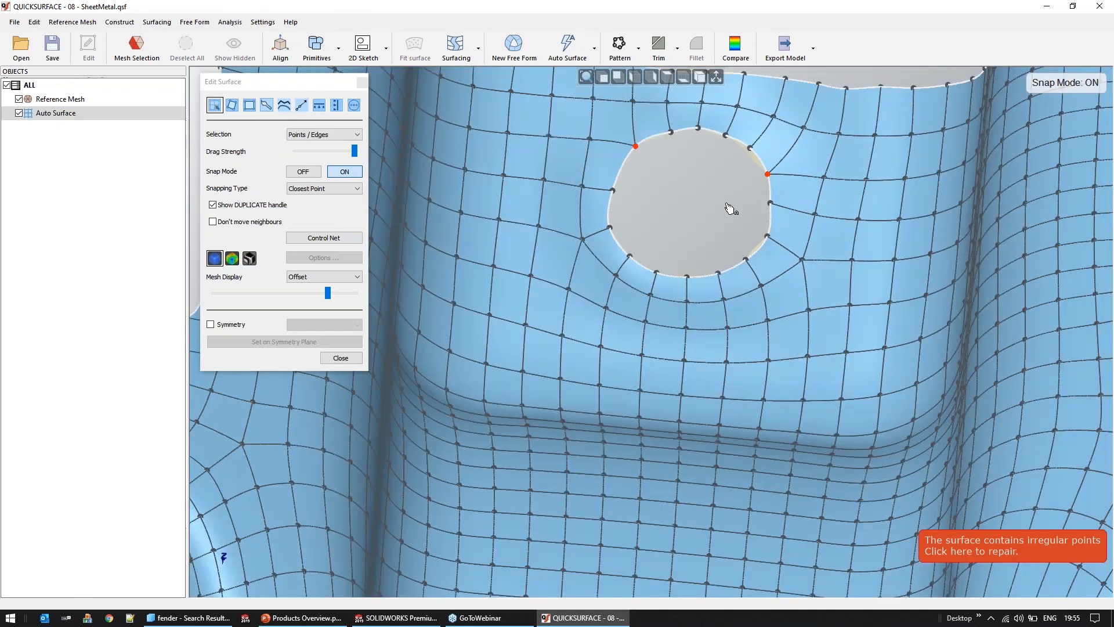
{"action": "scroll", "coordinate": [730, 209], "scroll_direction": "down", "scroll_amount": 2}
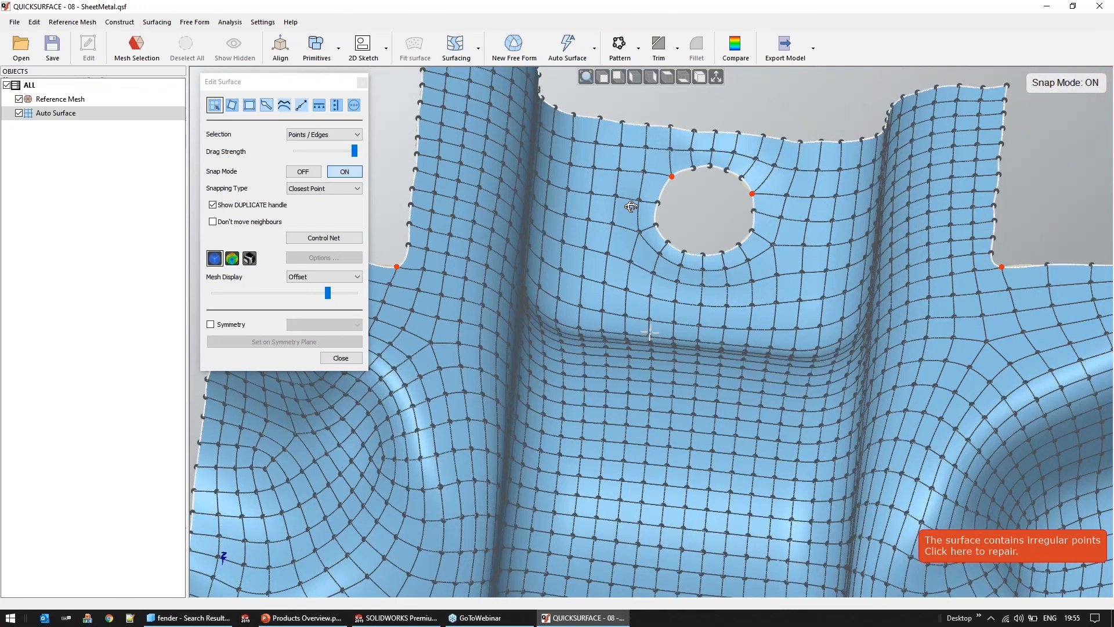
Examine the surface's colour deviation map around the lower hole, then close surface editing and review the whole sheet metal surface
{"action": "left_click", "coordinate": [232, 258]}
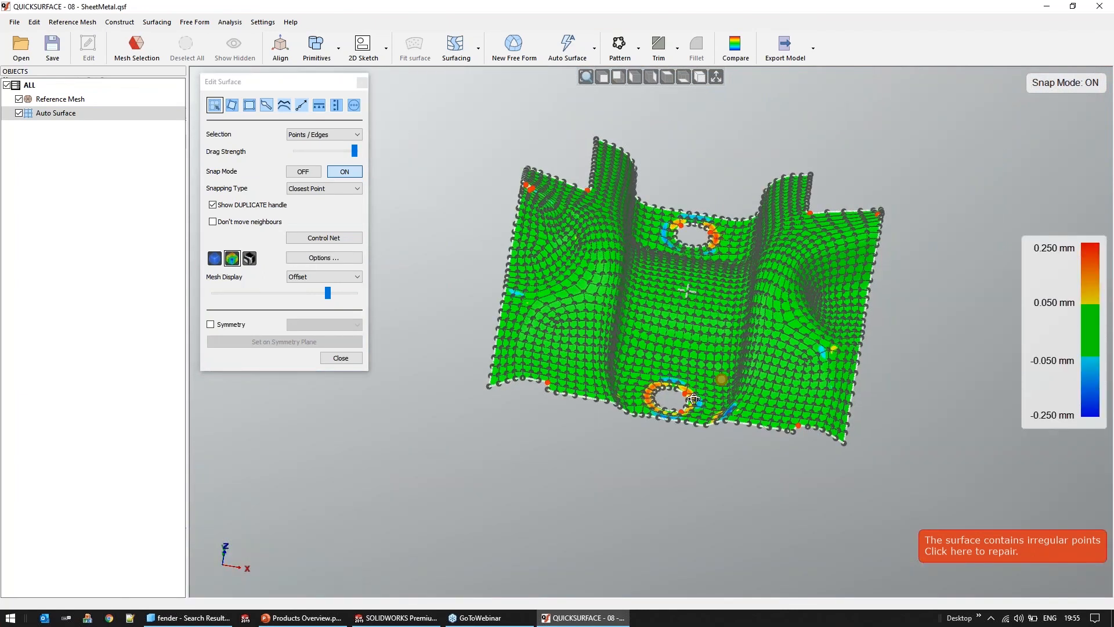
{"action": "scroll", "coordinate": [693, 400], "scroll_direction": "up", "scroll_amount": 2}
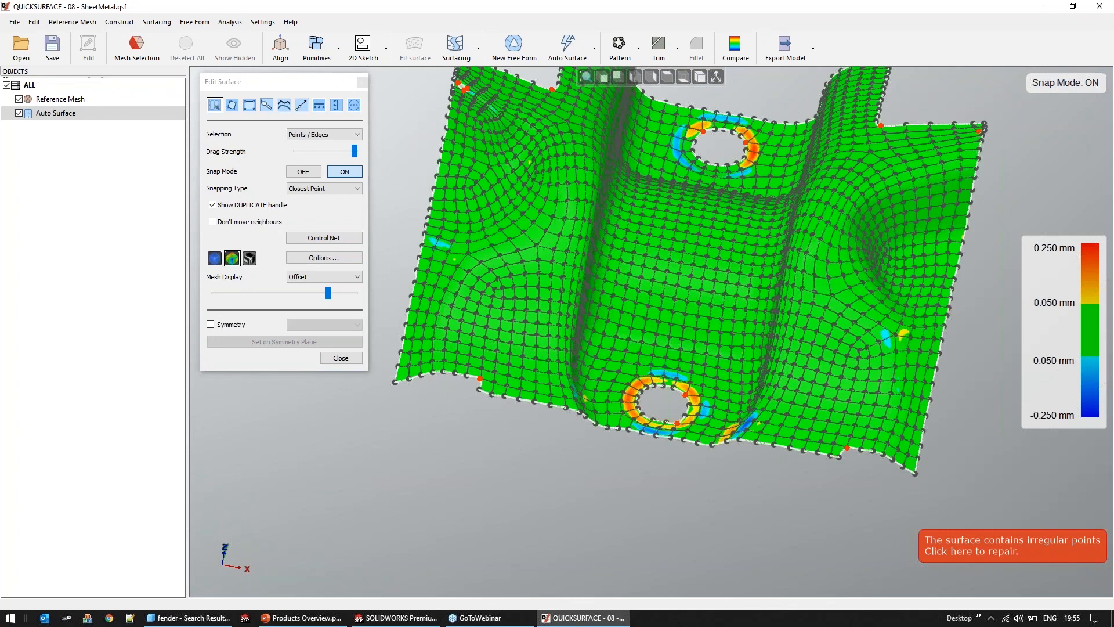
{"action": "scroll", "coordinate": [661, 399], "scroll_direction": "up", "scroll_amount": 3}
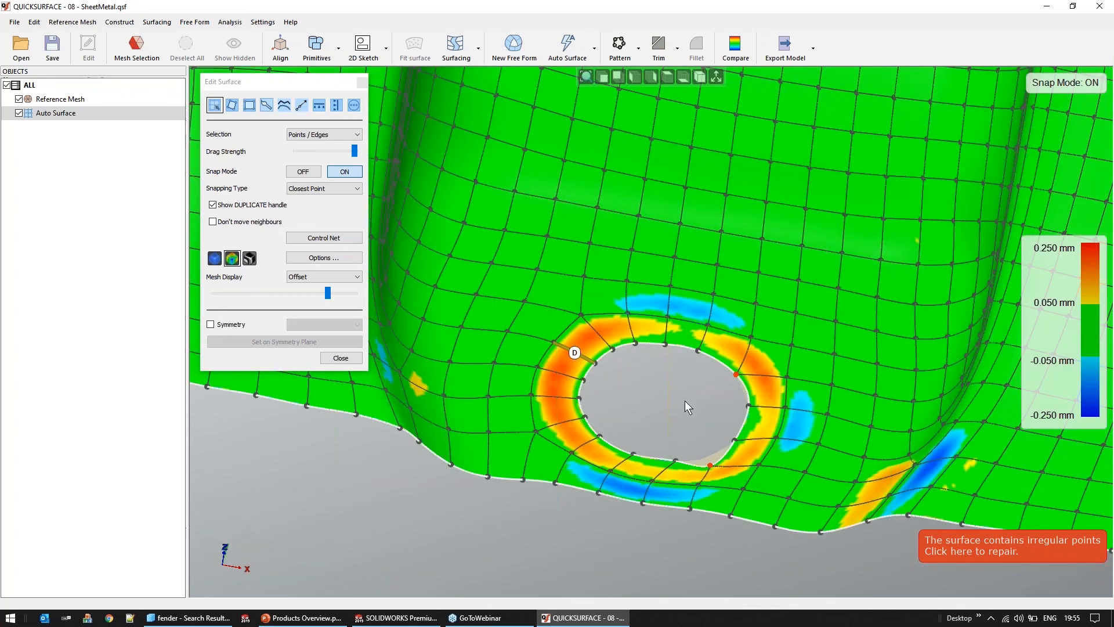
{"action": "key", "text": "Insert"}
{"action": "middle_click_drag", "start_coordinate": [695, 424], "coordinate": [696, 430]}
{"action": "left_click", "coordinate": [341, 358]}
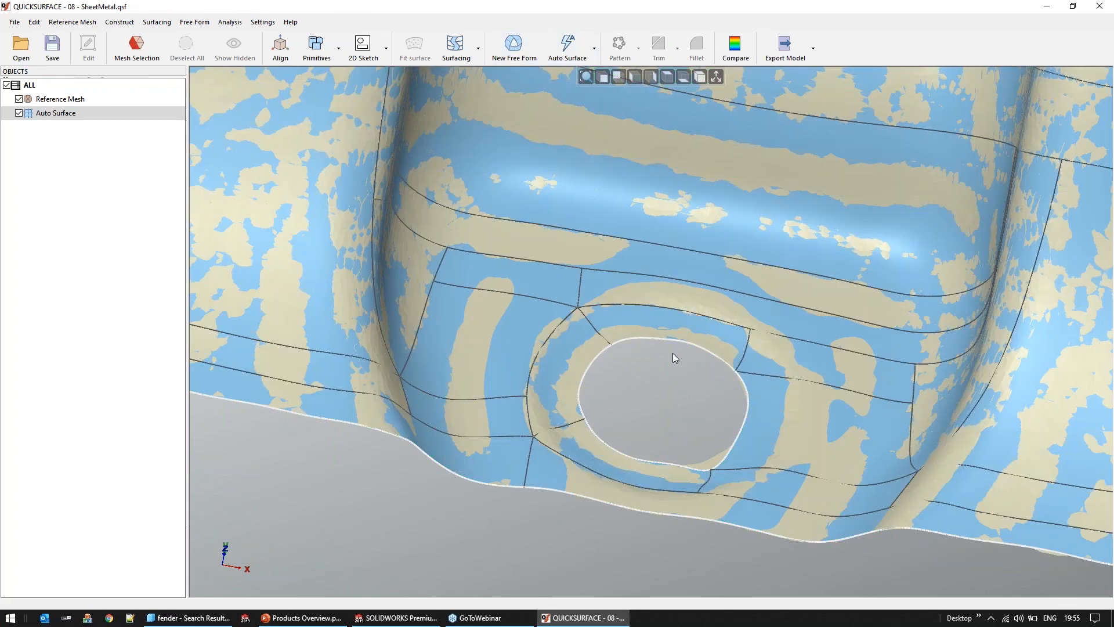
{"action": "scroll", "coordinate": [674, 353], "scroll_direction": "down", "scroll_amount": 2}
{"action": "scroll", "coordinate": [674, 353], "scroll_direction": "down", "scroll_amount": 7}
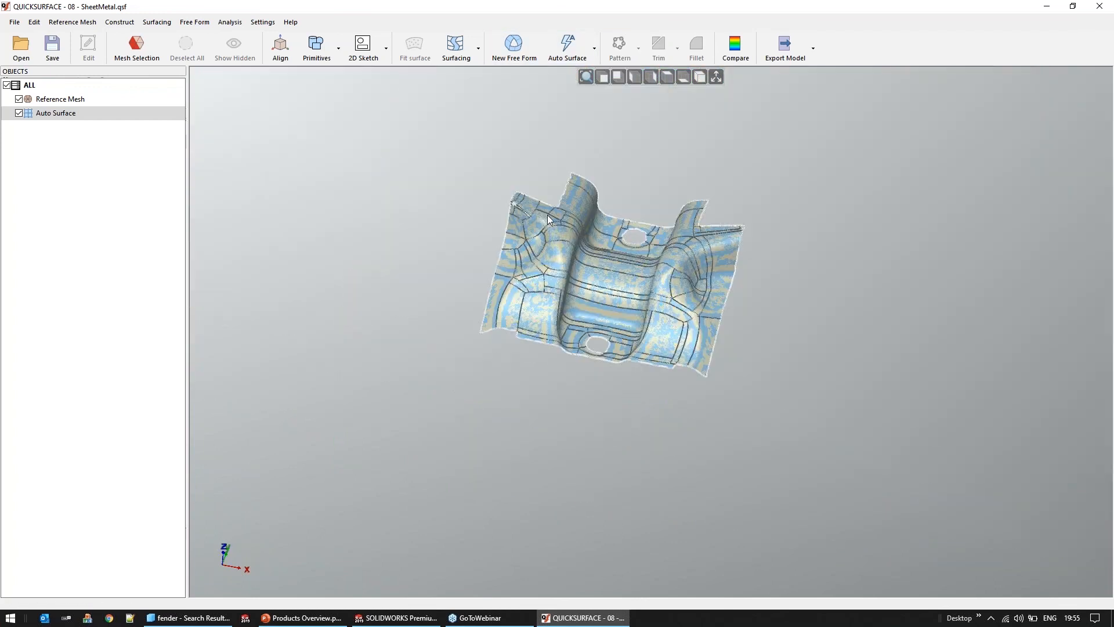
{"action": "scroll", "coordinate": [545, 214], "scroll_direction": "up", "scroll_amount": 2}
{"action": "scroll", "coordinate": [545, 215], "scroll_direction": "up", "scroll_amount": 2}
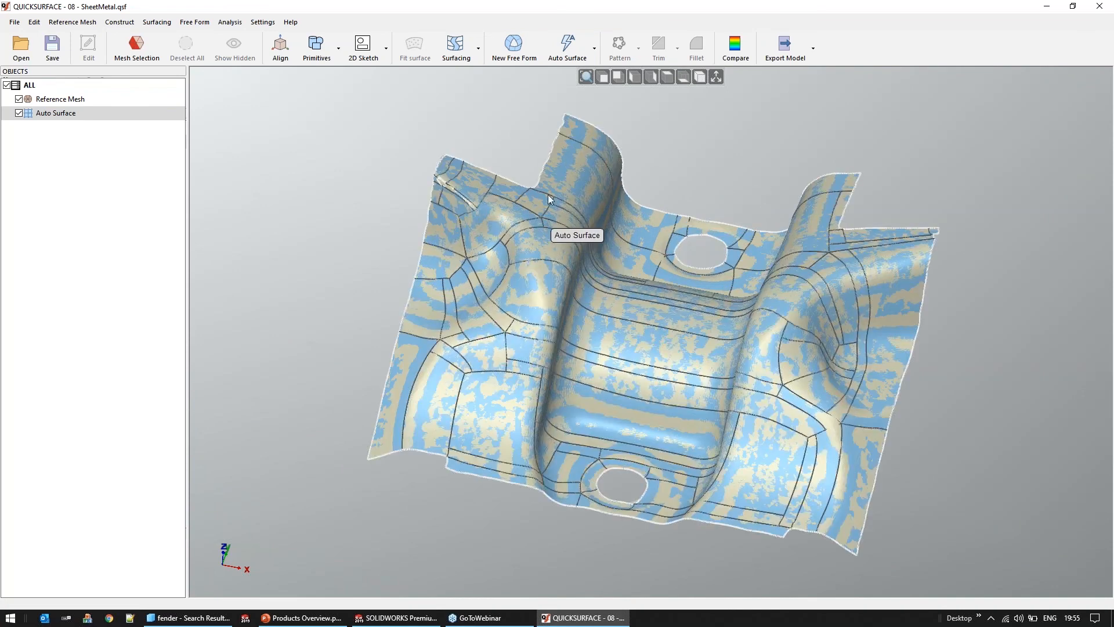
Load Boxster Fender Reduced Mesh.stl from the File Explorer search results into QUICKSURFACE without saving the sheet metal project
{"action": "key", "text": "alt+Tab"}
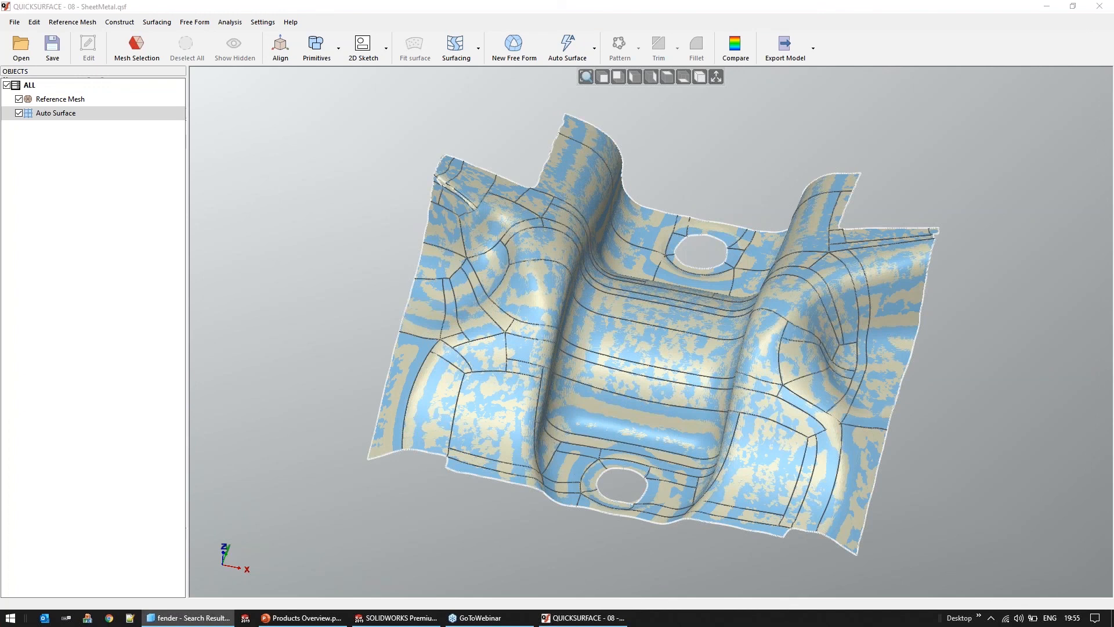
{"action": "left_click_drag", "start_coordinate": [716, 297], "coordinate": [717, 299]}
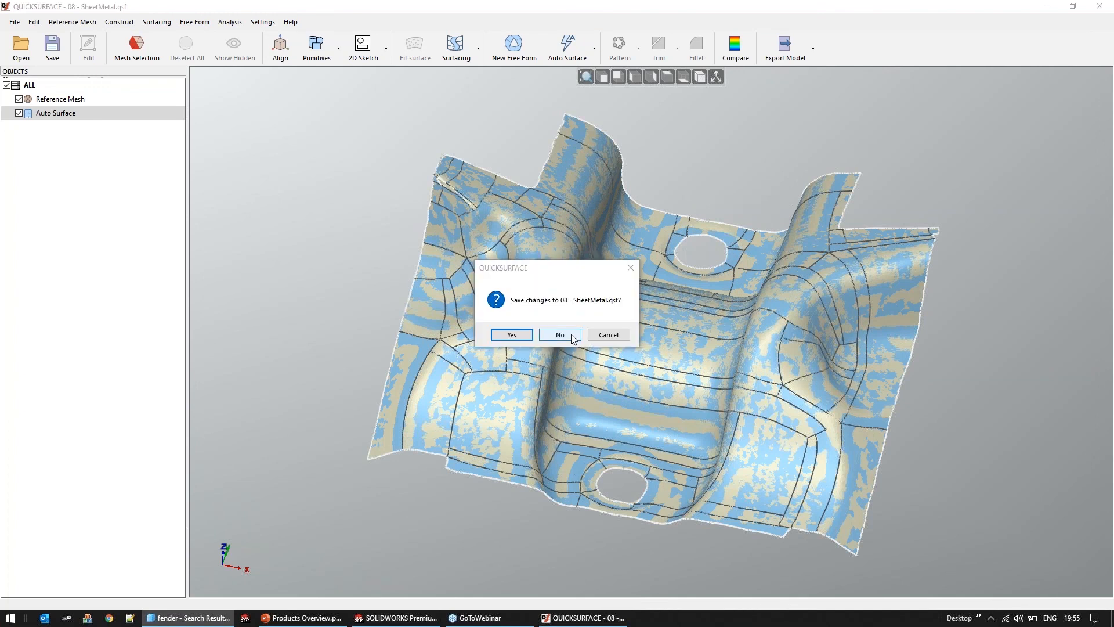
{"action": "left_click", "coordinate": [571, 337]}
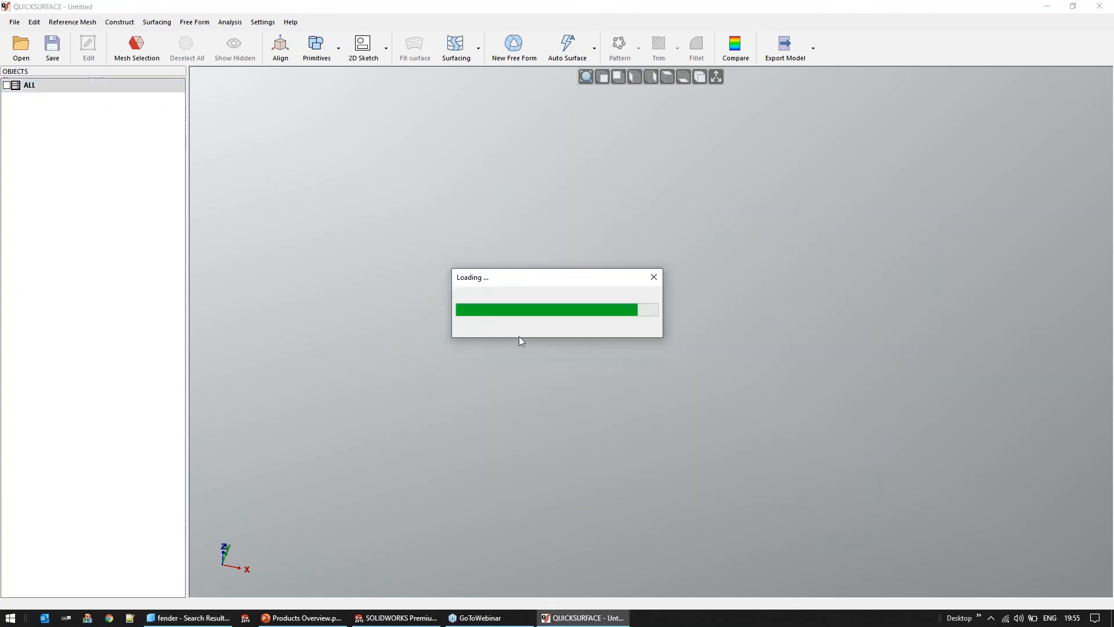
{"action": "mouse_move", "coordinate": [473, 369]}
{"action": "right_mouse_down"}
{"action": "mouse_move", "coordinate": [423, 219]}
{"action": "mouse_move", "coordinate": [427, 191]}
{"action": "mouse_move", "coordinate": [833, 427]}
{"action": "right_mouse_up"}
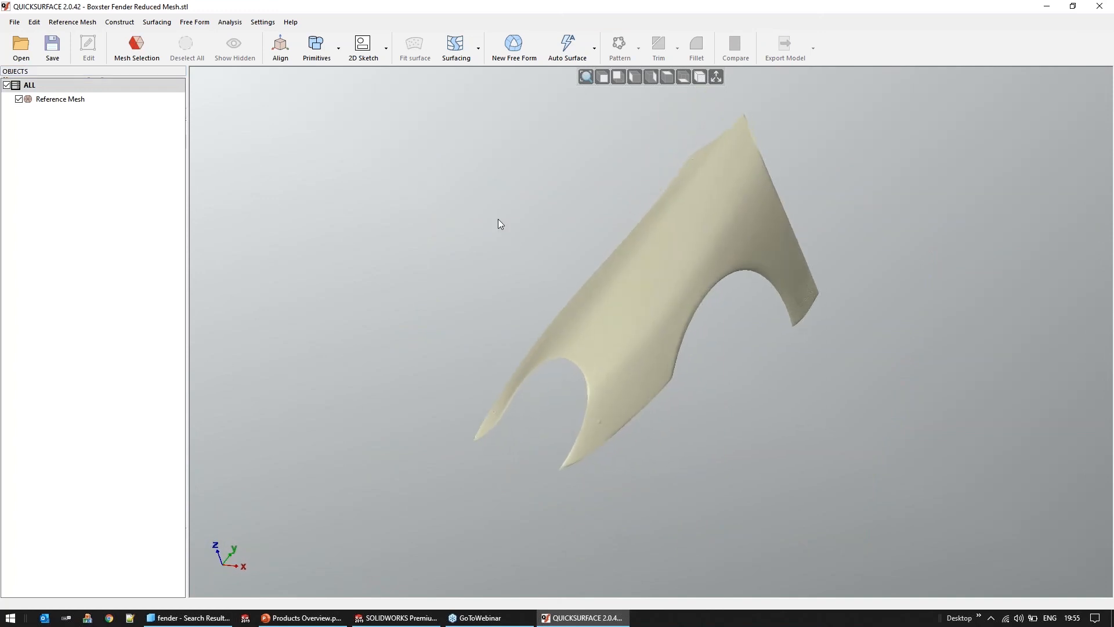
Close the fender mesh and reopen the recent project 08 - SheetMetal.qsf
{"action": "left_click", "coordinate": [15, 22]}
{"action": "left_click", "coordinate": [80, 171]}
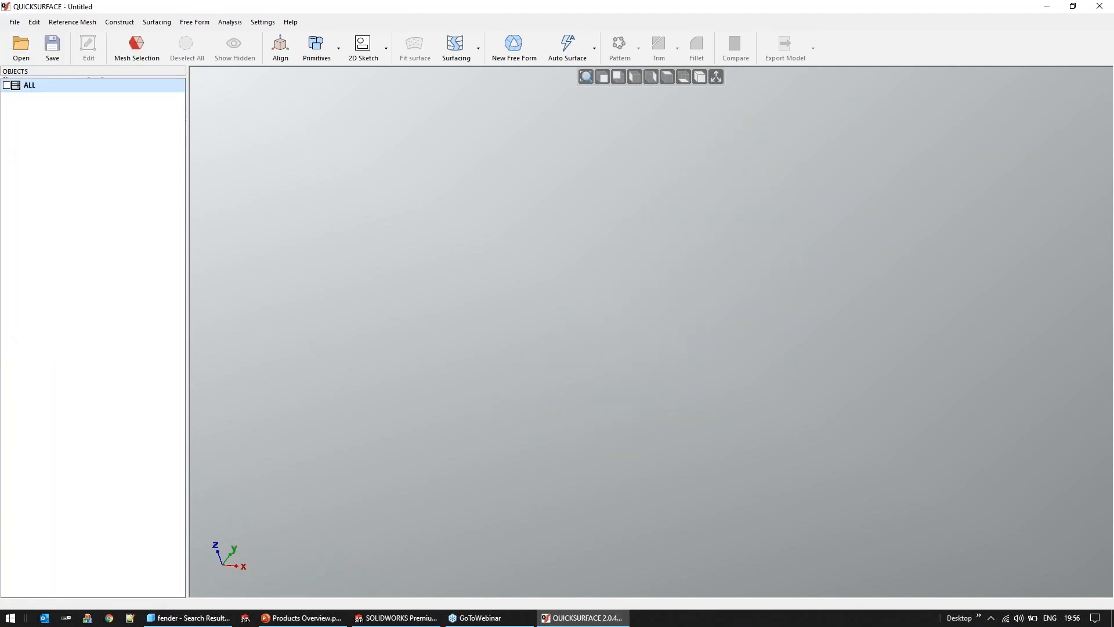
{"action": "left_click", "coordinate": [581, 338]}
{"action": "left_click", "coordinate": [14, 22]}
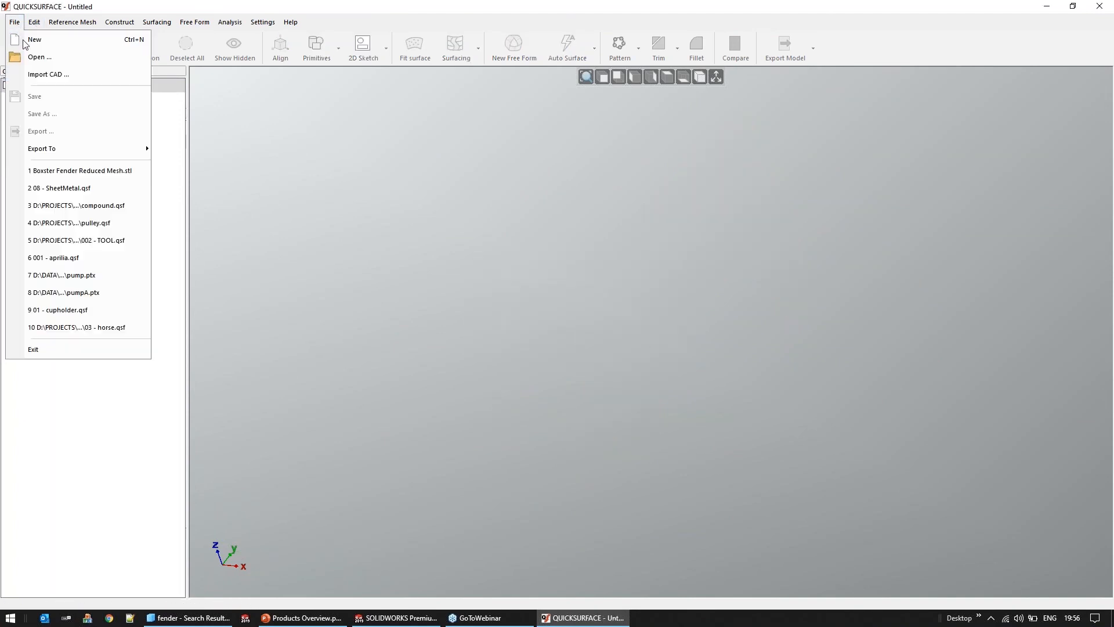
{"action": "left_click", "coordinate": [114, 189]}
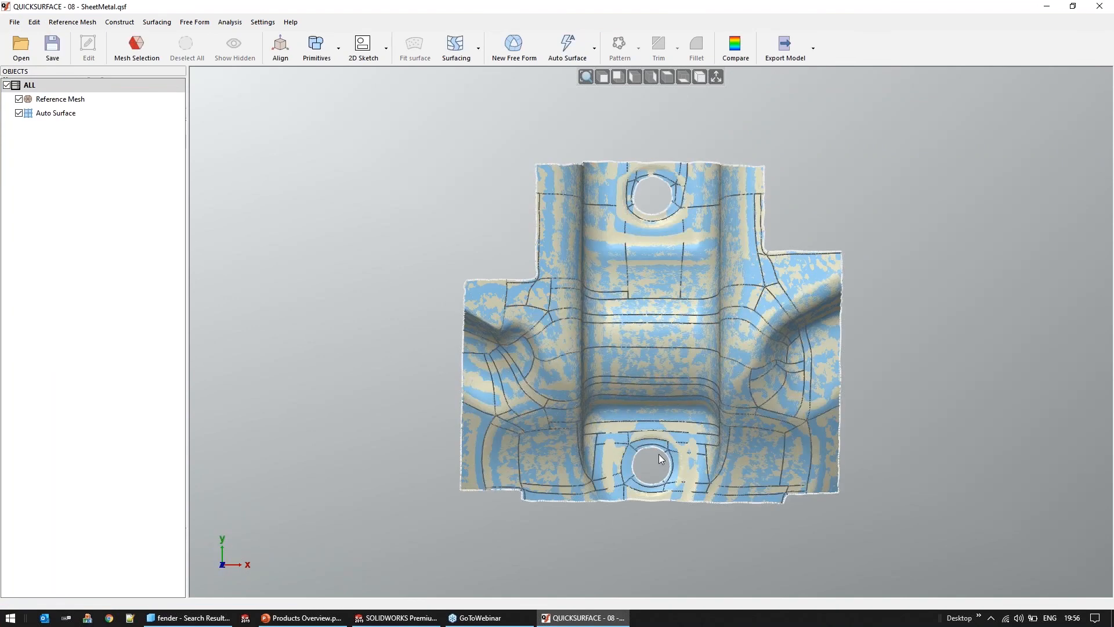
Hide the reference mesh and open the saved auto surface for editing at the lower hole
{"action": "scroll", "coordinate": [660, 454], "scroll_direction": "up", "scroll_amount": 2}
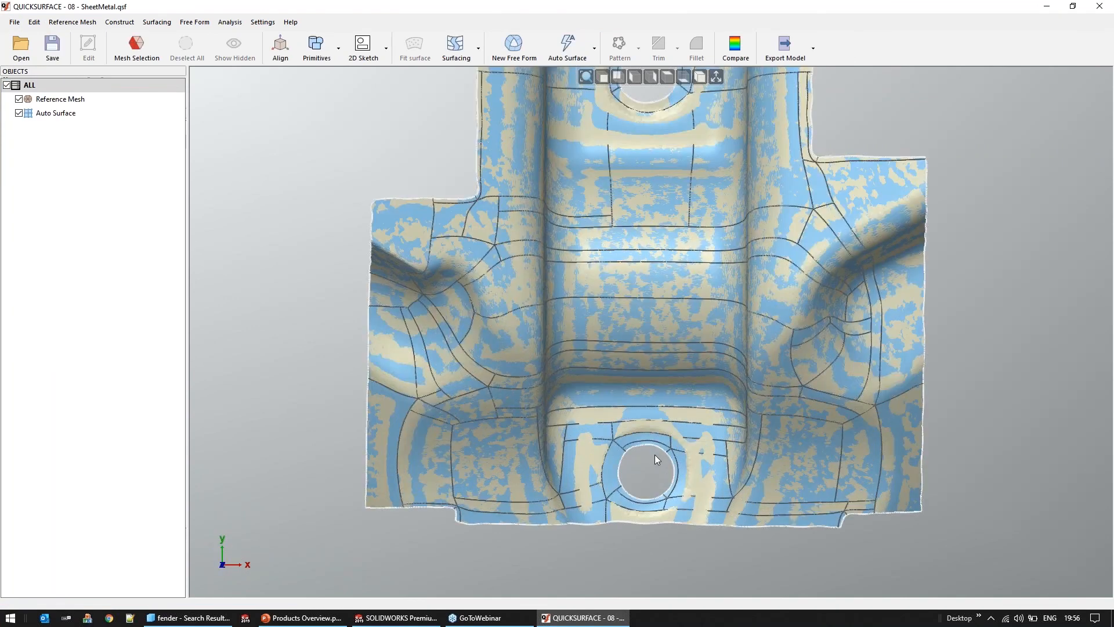
{"action": "scroll", "coordinate": [655, 455], "scroll_direction": "up", "scroll_amount": 2}
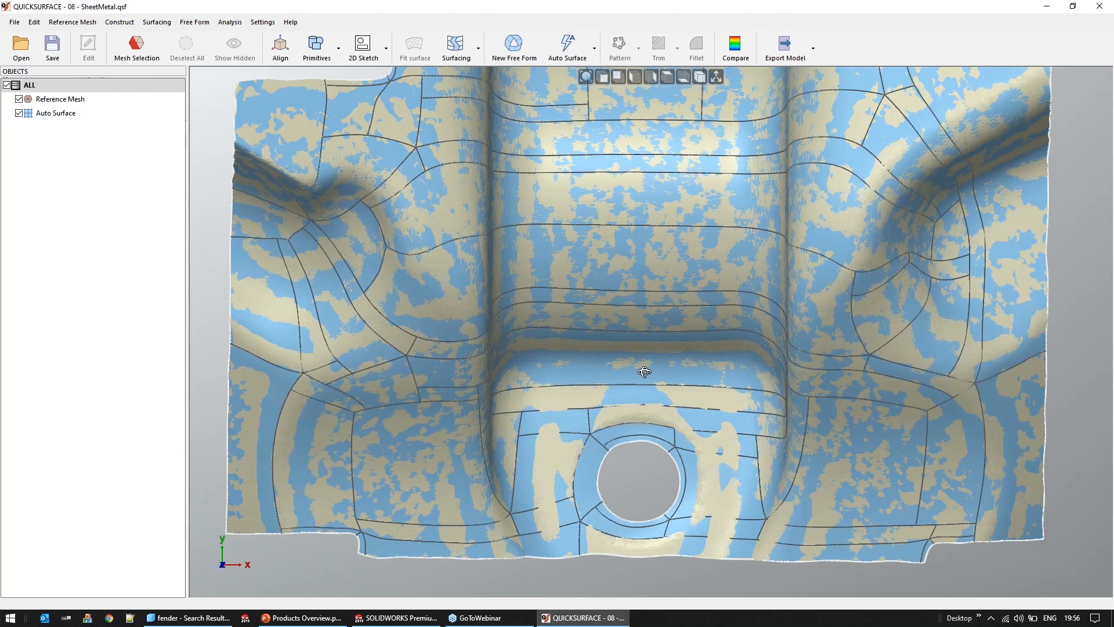
{"action": "middle_click_drag", "start_coordinate": [645, 372], "coordinate": [642, 513]}
{"action": "scroll", "coordinate": [642, 513], "scroll_direction": "up", "scroll_amount": 4}
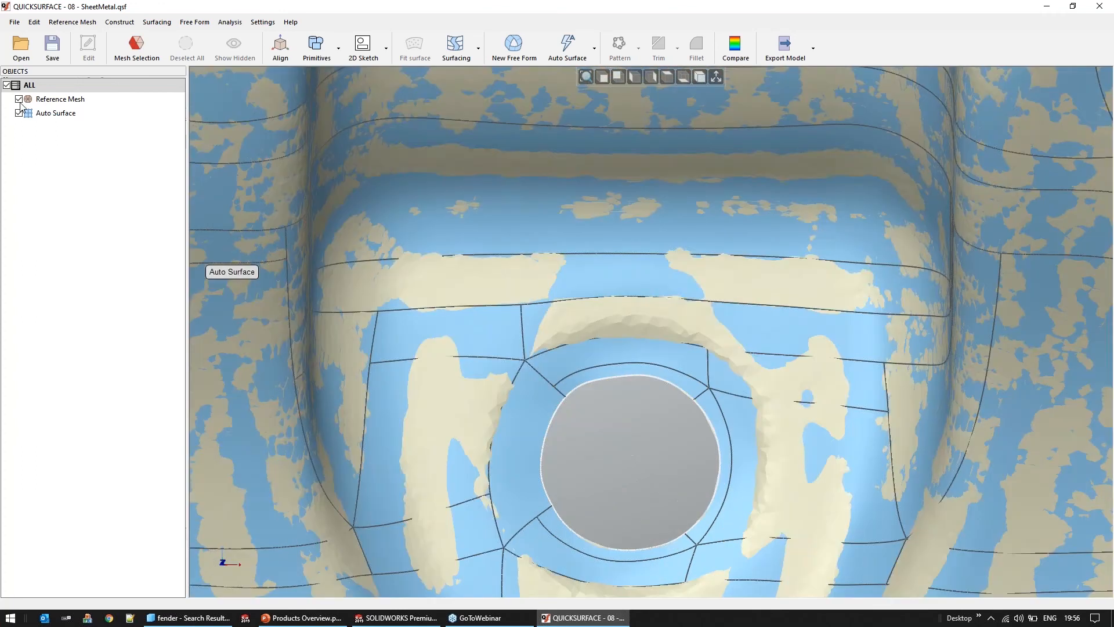
{"action": "left_click", "coordinate": [20, 100]}
{"action": "middle_click_drag", "start_coordinate": [678, 379], "coordinate": [683, 420]}
{"action": "double_click", "coordinate": [56, 114]}
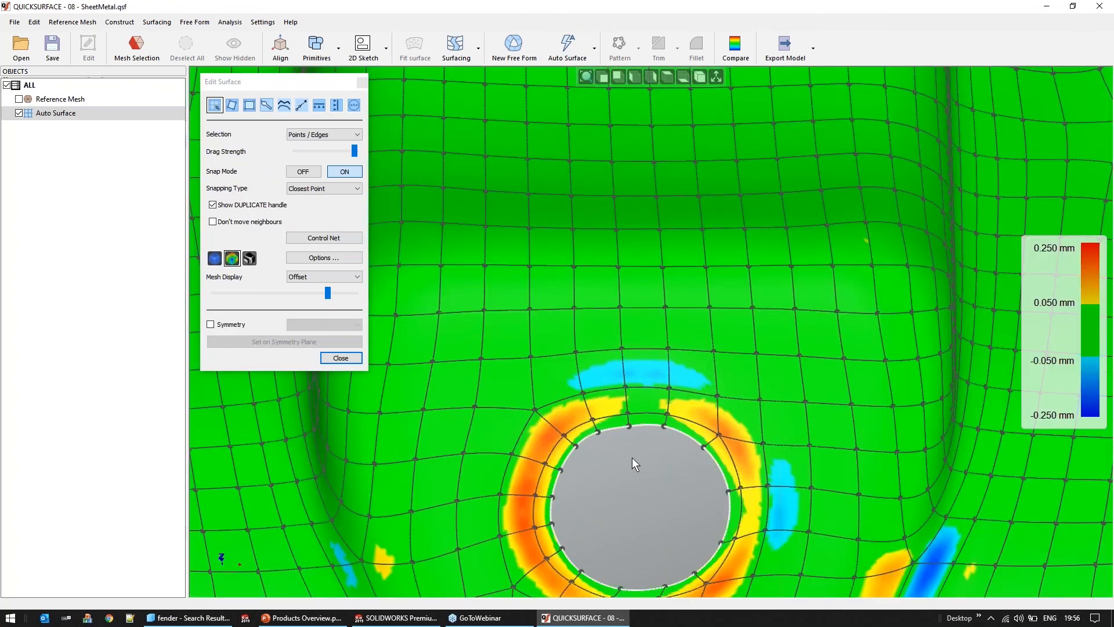
{"action": "scroll", "coordinate": [635, 462], "scroll_direction": "down", "scroll_amount": 3}
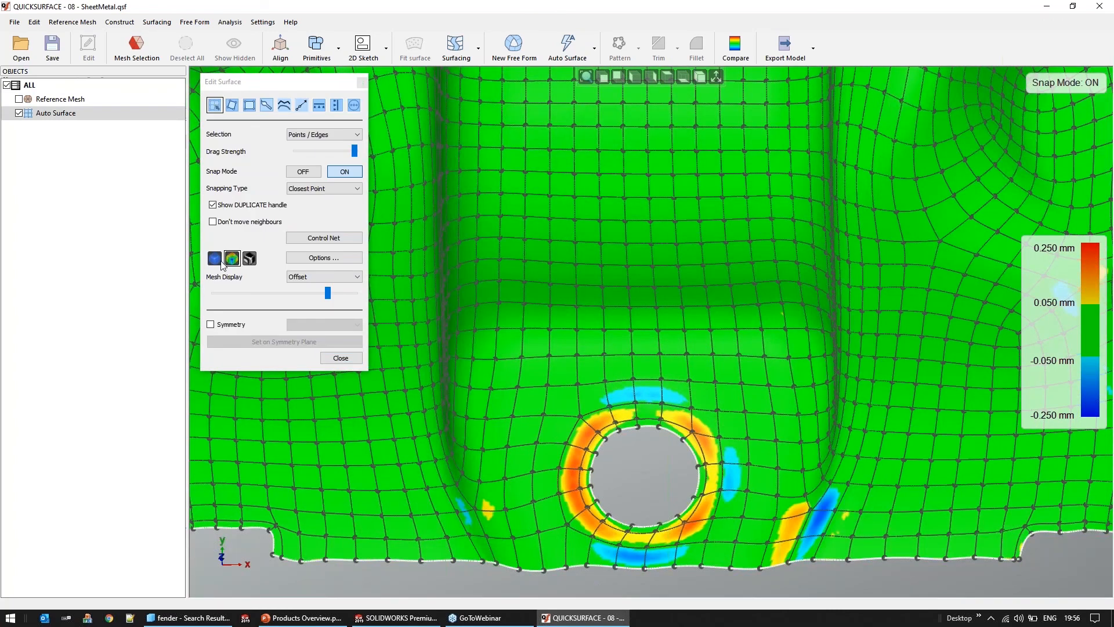
Switch the surface from deviation colours to plain shading and extend its boundary inward all around the lower hole
{"action": "left_click", "coordinate": [214, 258]}
{"action": "left_click", "coordinate": [594, 470]}
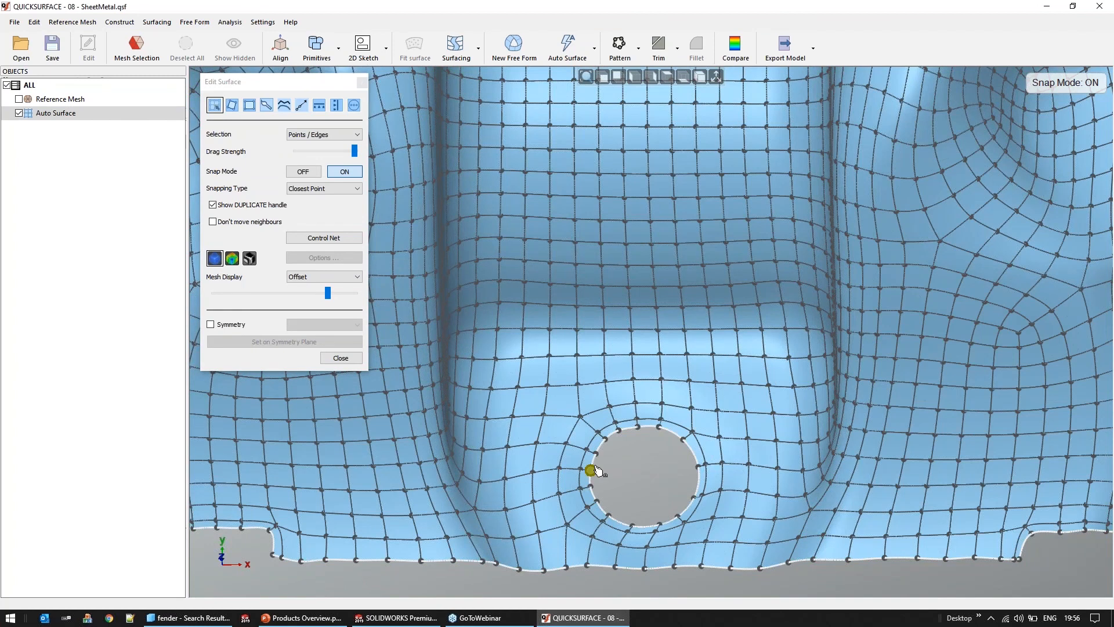
{"action": "scroll", "coordinate": [598, 470], "scroll_direction": "up", "scroll_amount": 2}
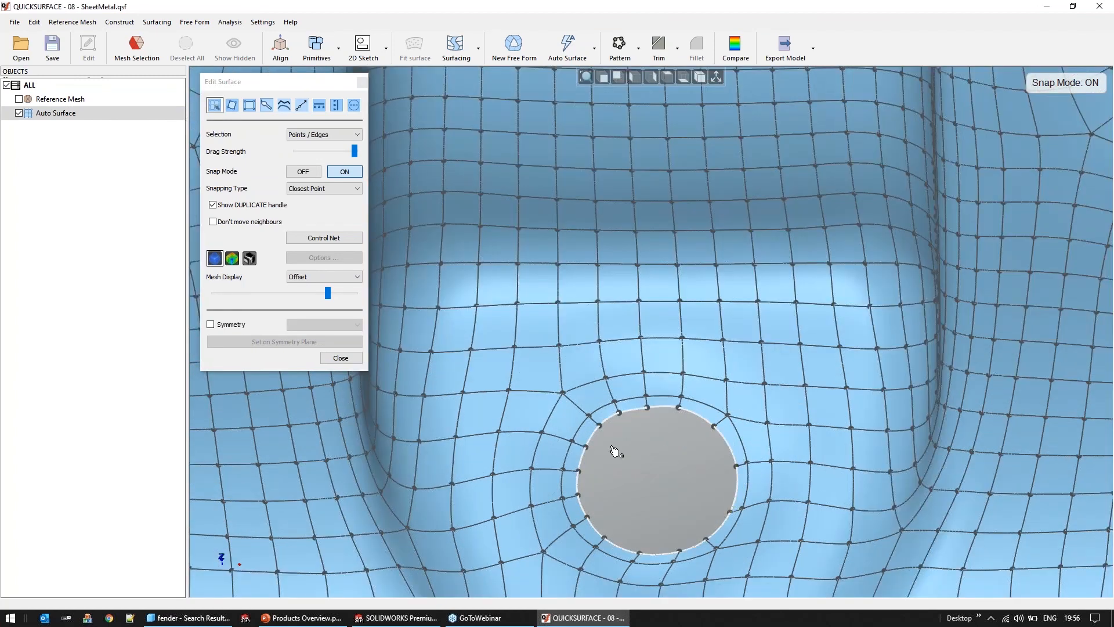
{"action": "middle_click_drag", "start_coordinate": [609, 413], "coordinate": [608, 371]}
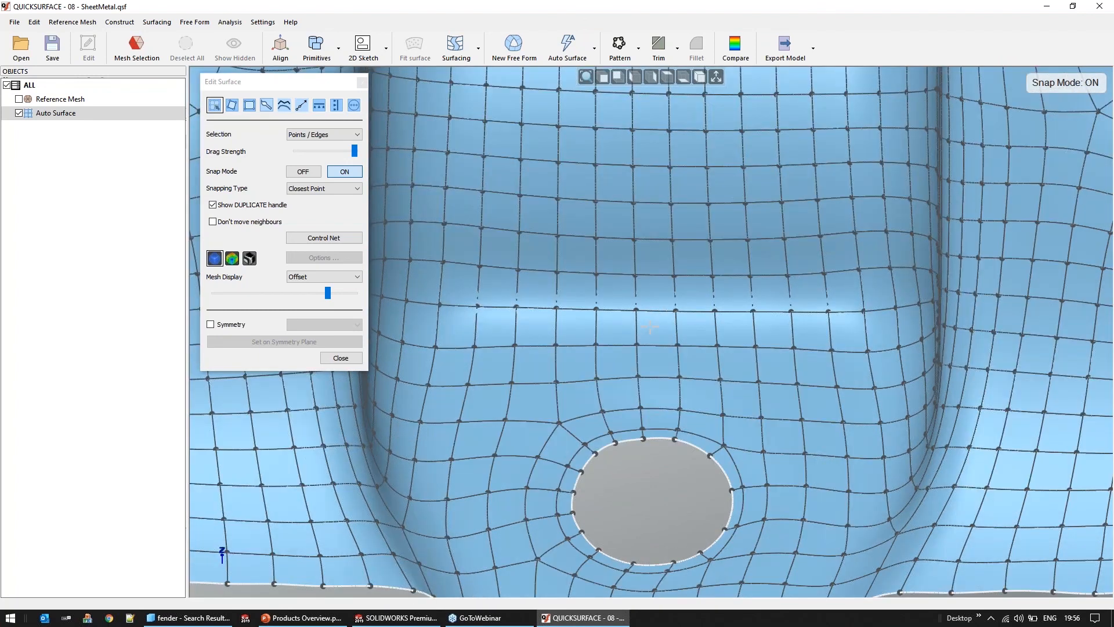
{"action": "scroll", "coordinate": [649, 400], "scroll_direction": "down", "scroll_amount": 5}
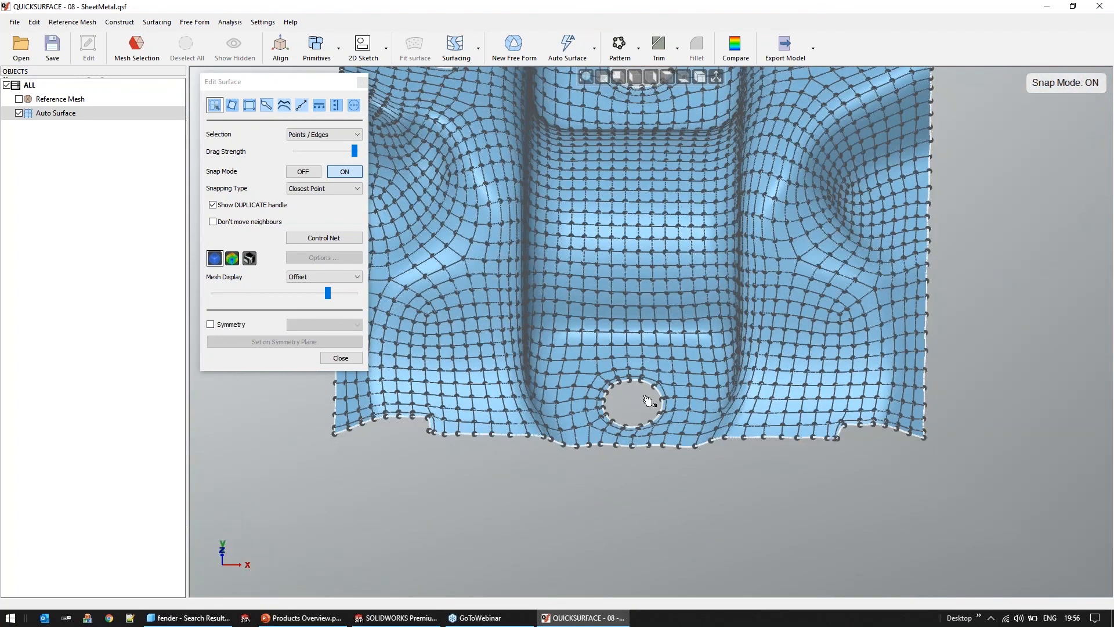
{"action": "scroll", "coordinate": [648, 400], "scroll_direction": "up", "scroll_amount": 3}
{"action": "left_click", "coordinate": [302, 105]}
{"action": "left_click", "coordinate": [642, 380]}
{"action": "left_click_drag", "start_coordinate": [640, 380], "coordinate": [640, 381]}
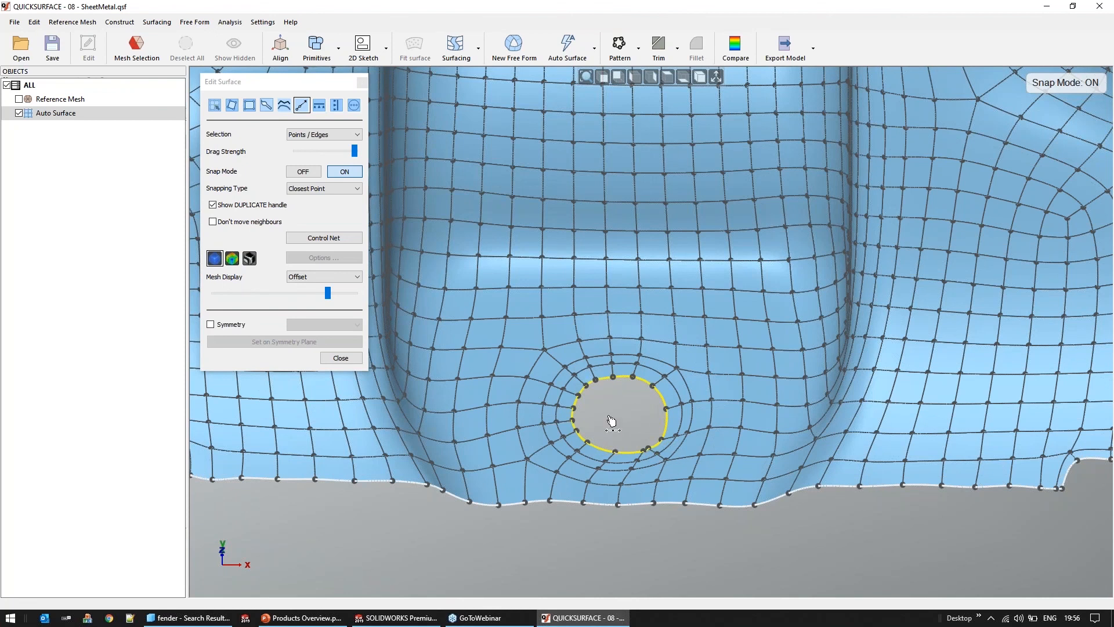
{"action": "middle_click_drag", "start_coordinate": [595, 375], "coordinate": [594, 366]}
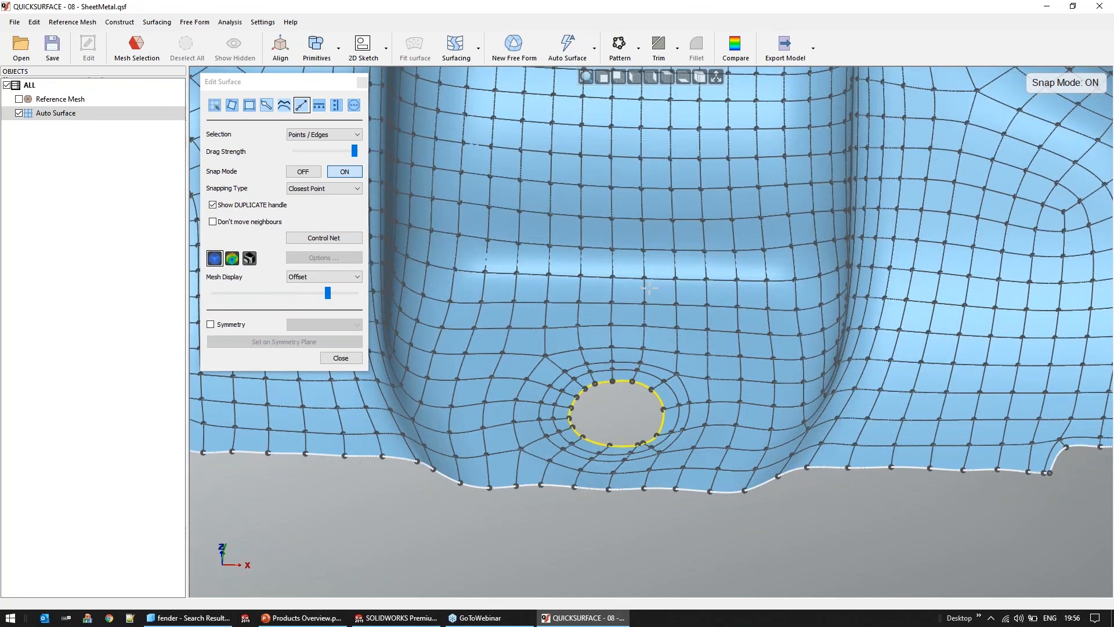
Close surface editing, then show the reference mesh and hide the auto surface
{"action": "left_click", "coordinate": [19, 99]}
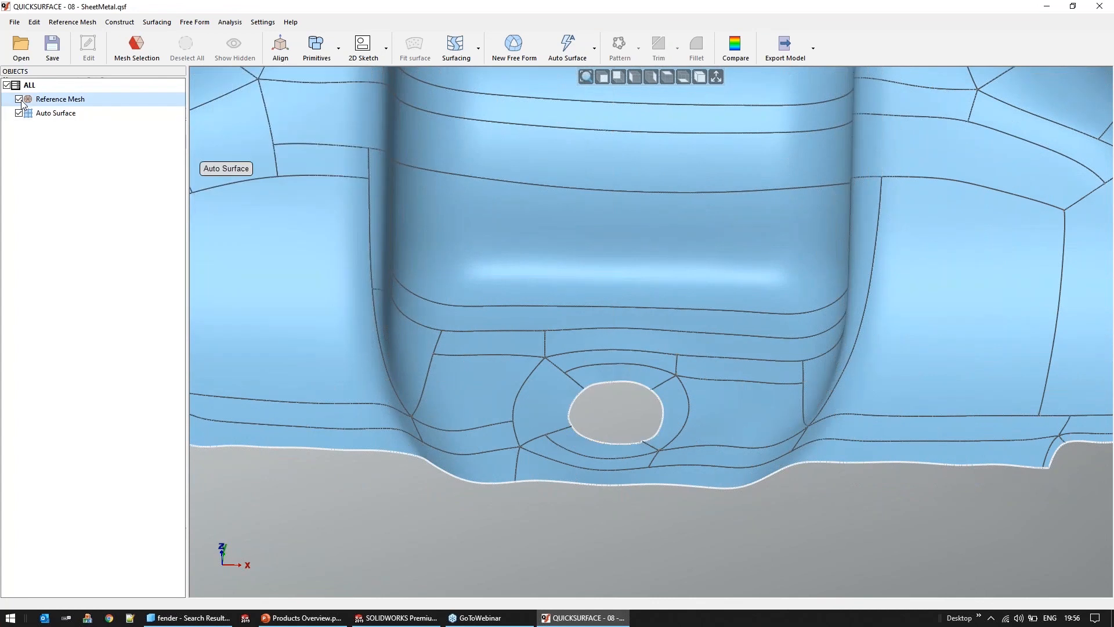
{"action": "left_click", "coordinate": [19, 113]}
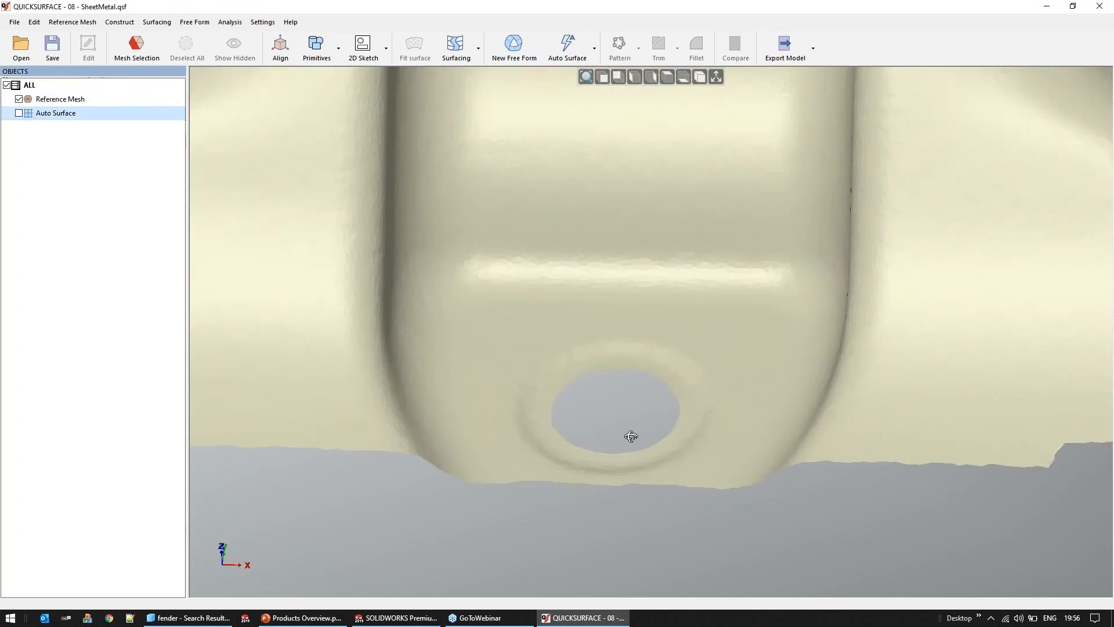
{"action": "scroll", "coordinate": [593, 375], "scroll_direction": "down", "scroll_amount": 3}
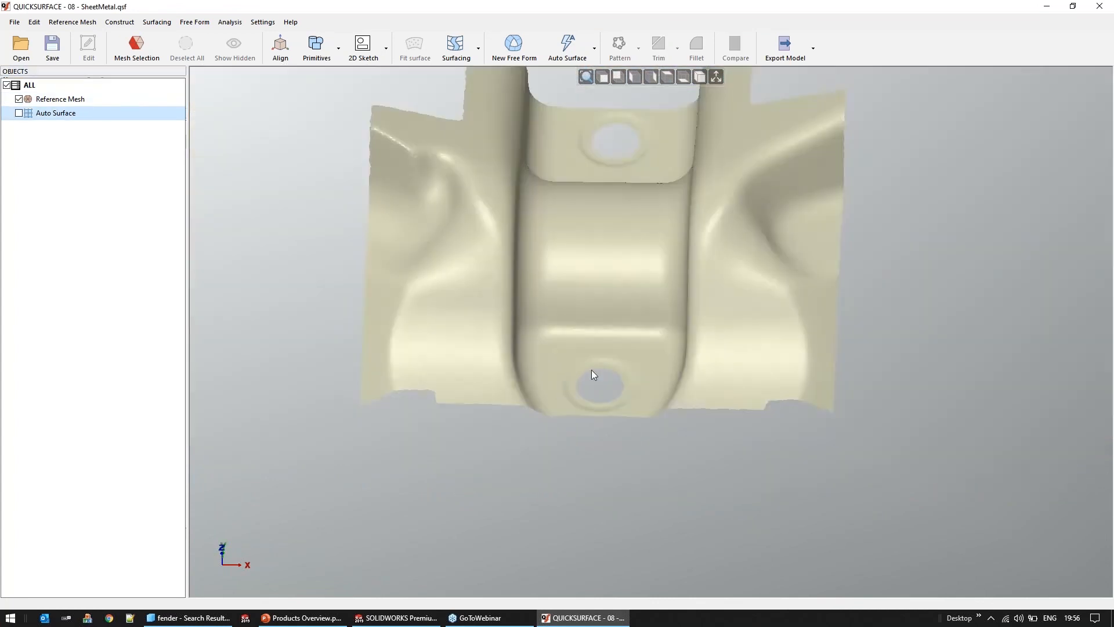
{"action": "right_click_drag", "start_coordinate": [591, 370], "coordinate": [443, 341]}
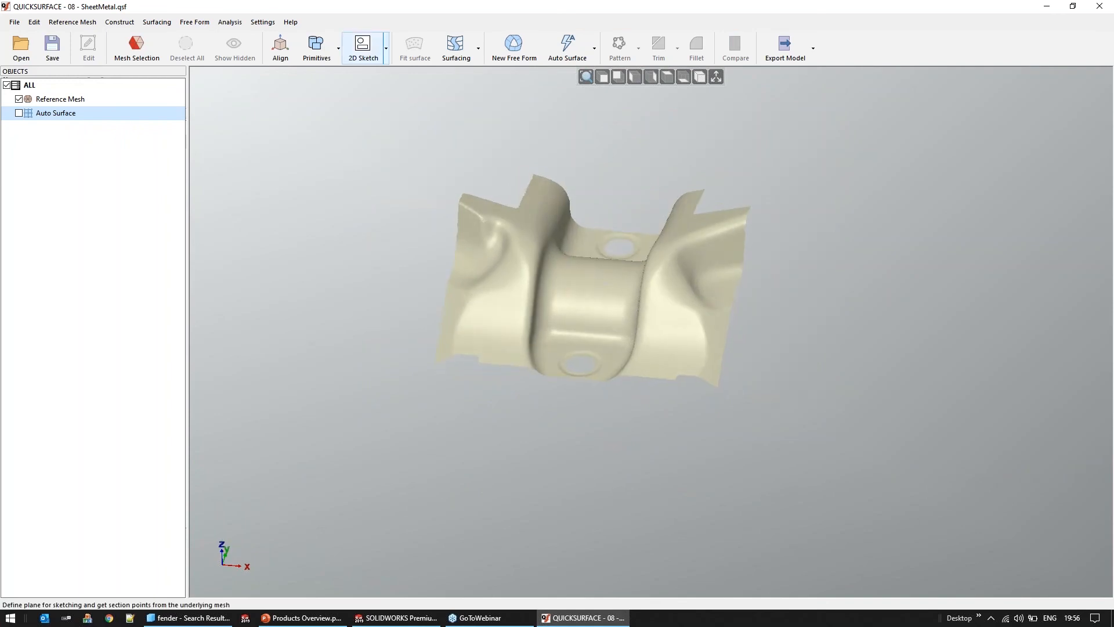
Create a 2D sketch from the mesh outline on a plane parallel to OXY, offset about -10.62 mm
{"action": "left_click", "coordinate": [363, 47]}
{"action": "left_click_drag", "start_coordinate": [599, 308], "coordinate": [544, 361]}
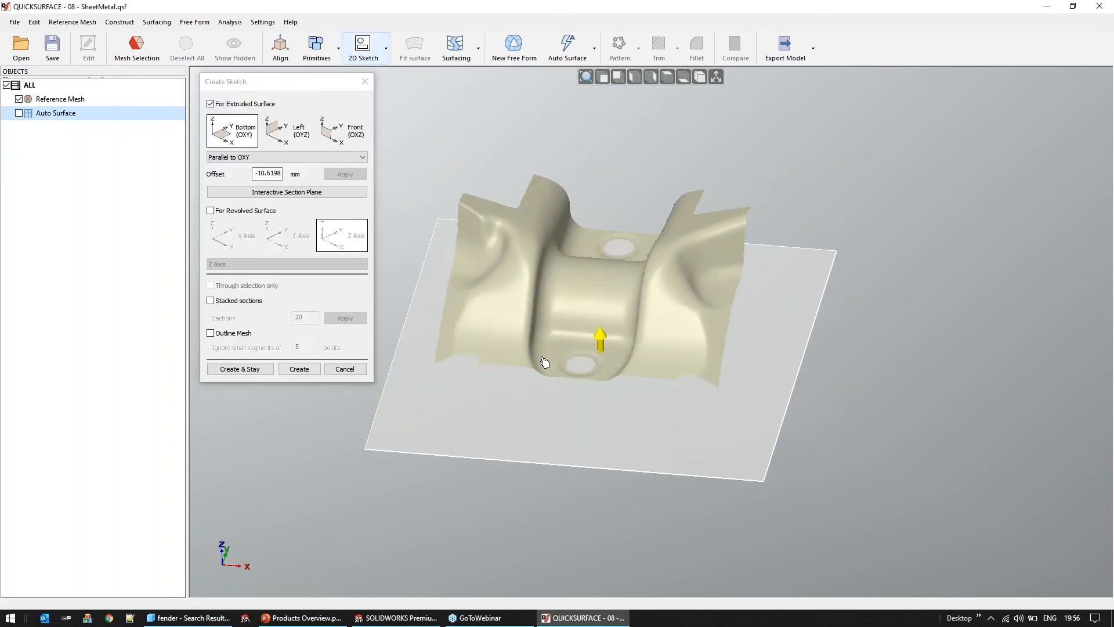
{"action": "left_click", "coordinate": [231, 337]}
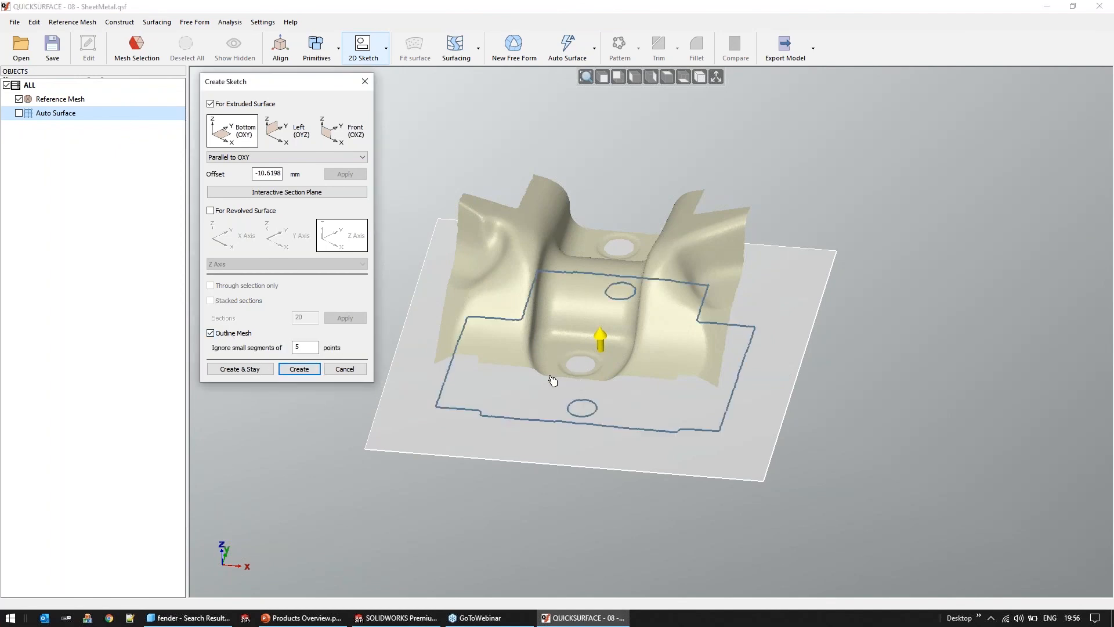
{"action": "left_click", "coordinate": [300, 370]}
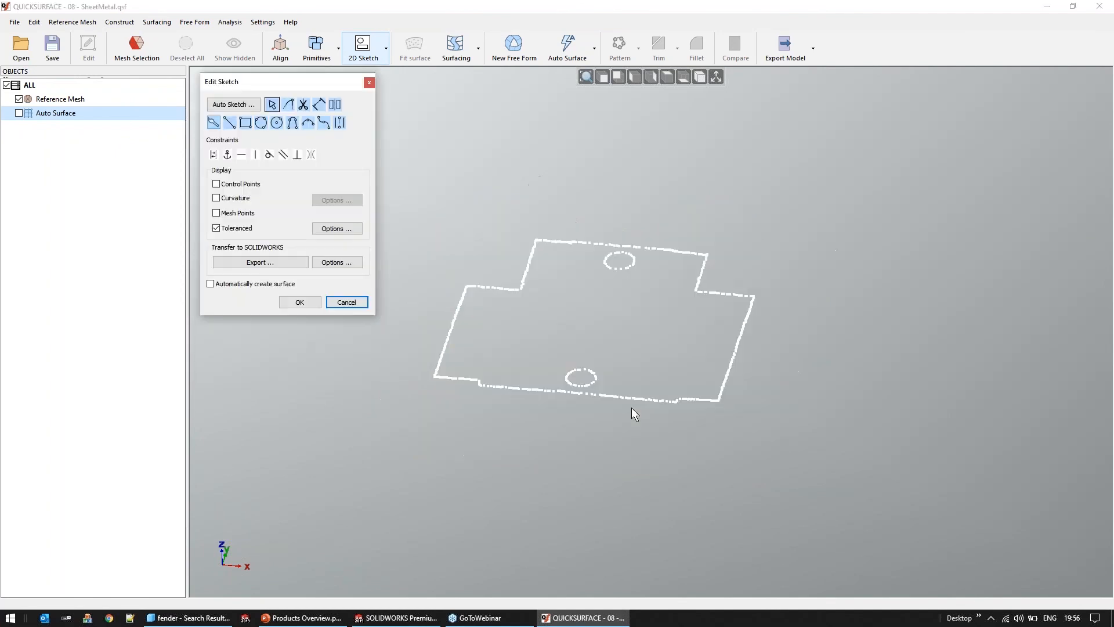
Fit a circle to the outline points of the lower hole in the sketch
{"action": "scroll", "coordinate": [661, 471], "scroll_direction": "up", "scroll_amount": 2}
{"action": "scroll", "coordinate": [660, 472], "scroll_direction": "up", "scroll_amount": 4}
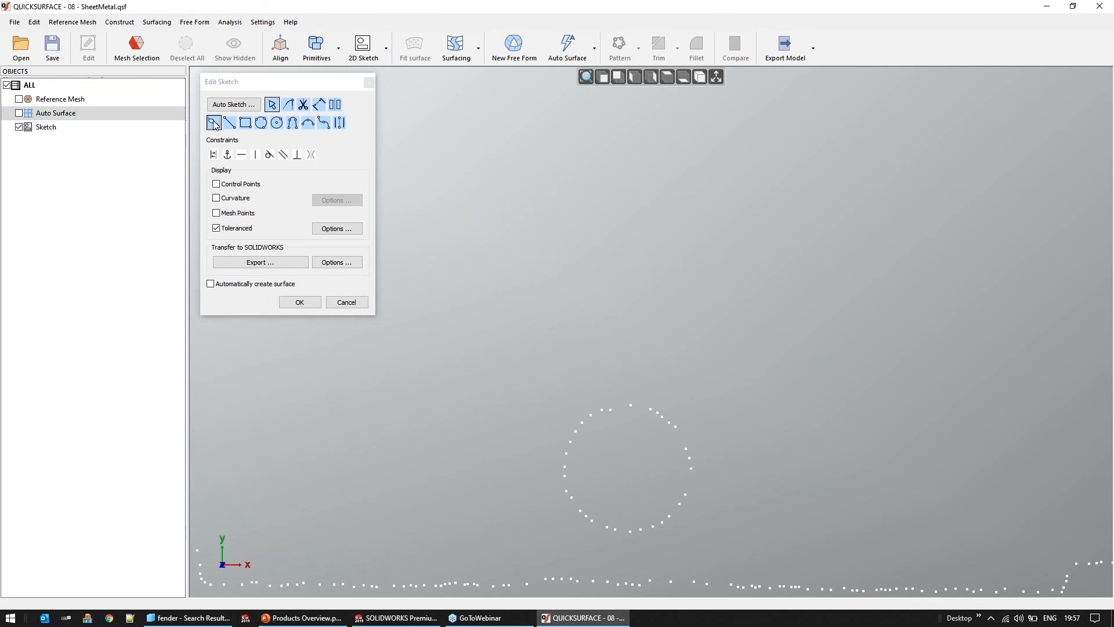
{"action": "left_click", "coordinate": [213, 122]}
{"action": "mouse_move", "coordinate": [642, 391]}
{"action": "left_mouse_down"}
{"action": "mouse_move", "coordinate": [734, 525]}
{"action": "mouse_move", "coordinate": [741, 510]}
{"action": "left_mouse_up"}
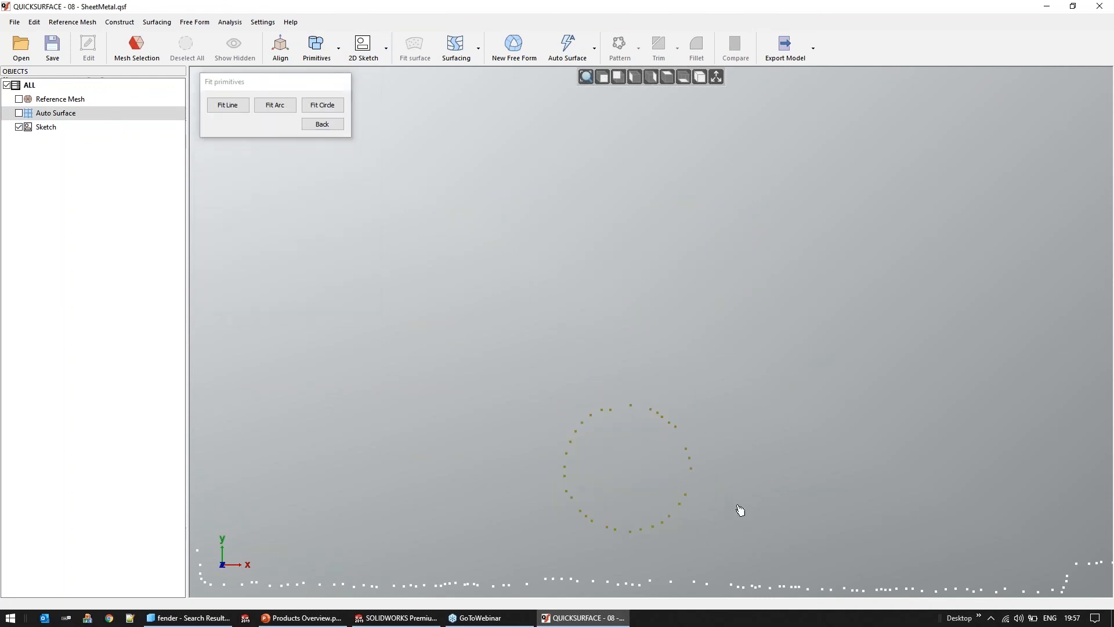
{"action": "left_click", "coordinate": [322, 113]}
Fit a circle to the outline points of the upper hole and finish fitting primitives
{"action": "scroll", "coordinate": [639, 350], "scroll_direction": "down", "scroll_amount": 5}
{"action": "scroll", "coordinate": [642, 224], "scroll_direction": "up", "scroll_amount": 3}
{"action": "mouse_move", "coordinate": [660, 224]}
{"action": "left_mouse_down"}
{"action": "mouse_move", "coordinate": [636, 220]}
{"action": "mouse_move", "coordinate": [623, 300]}
{"action": "mouse_move", "coordinate": [659, 286]}
{"action": "mouse_move", "coordinate": [662, 229]}
{"action": "left_mouse_up"}
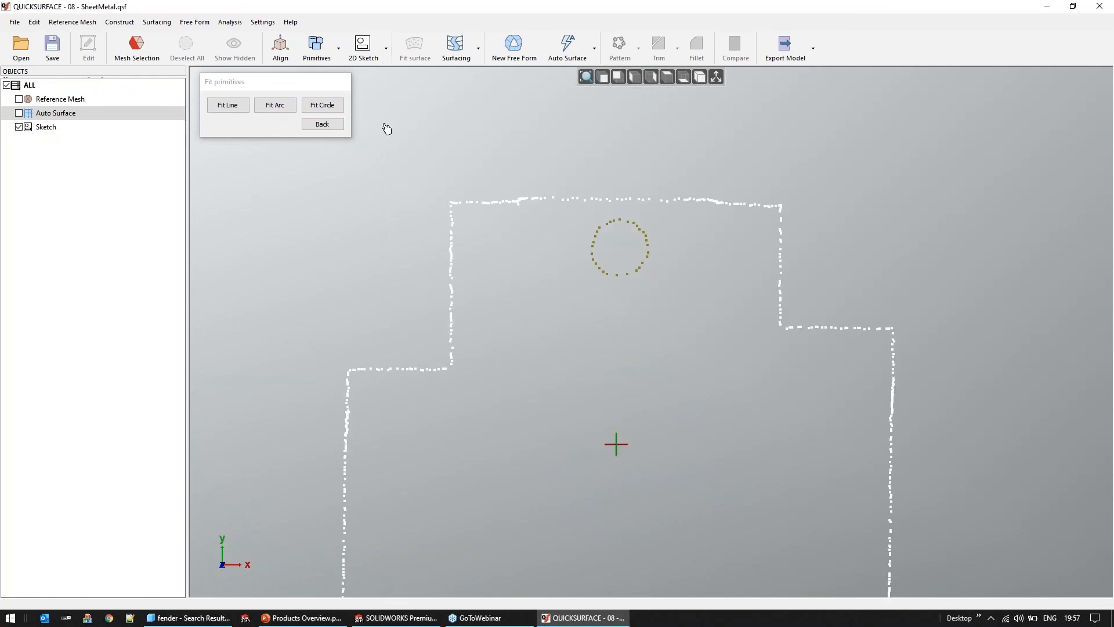
{"action": "left_click", "coordinate": [321, 107]}
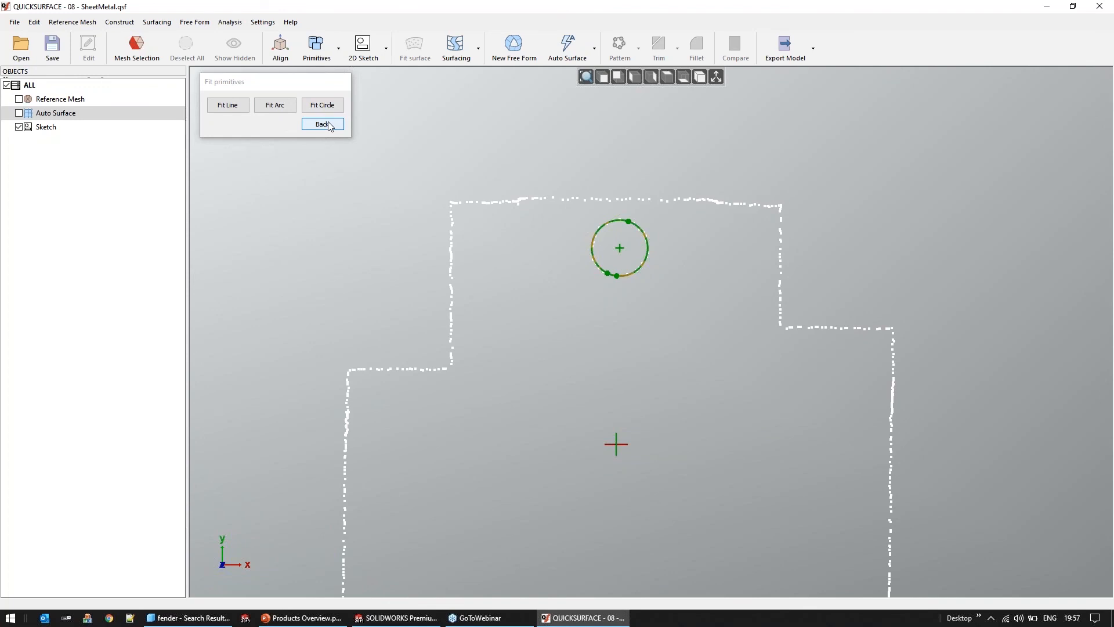
{"action": "left_click", "coordinate": [323, 124]}
Turn off the tolerance display for the two fitted circles and accept the sketch
{"action": "middle_click_drag", "start_coordinate": [552, 362], "coordinate": [563, 296]}
{"action": "left_click", "coordinate": [251, 231]}
{"action": "middle_click_drag", "start_coordinate": [592, 380], "coordinate": [607, 332]}
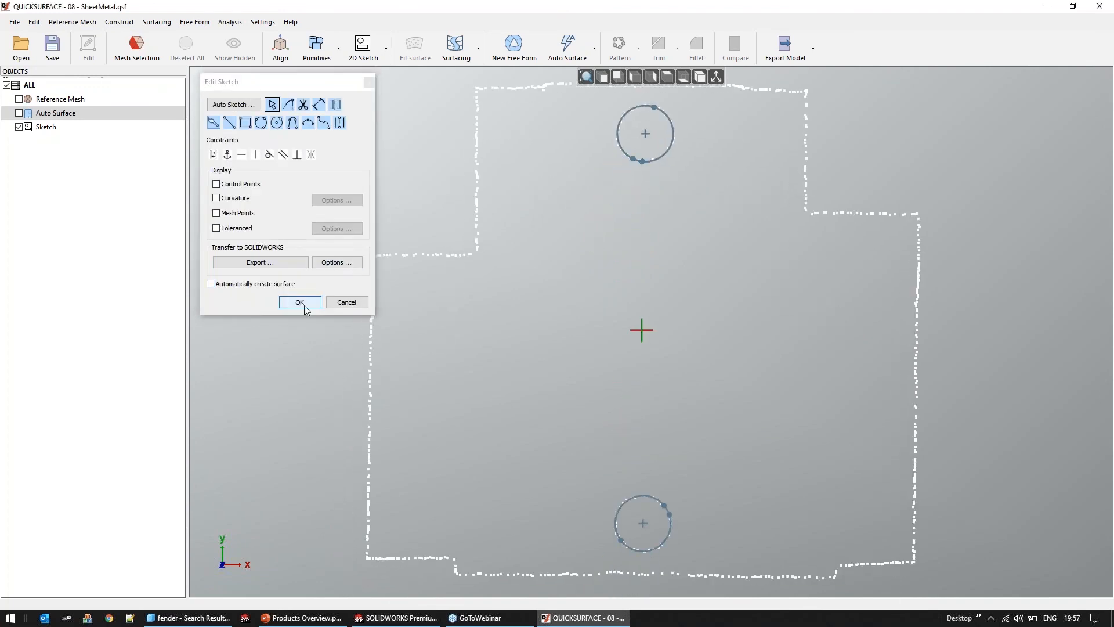
{"action": "left_click", "coordinate": [299, 302]}
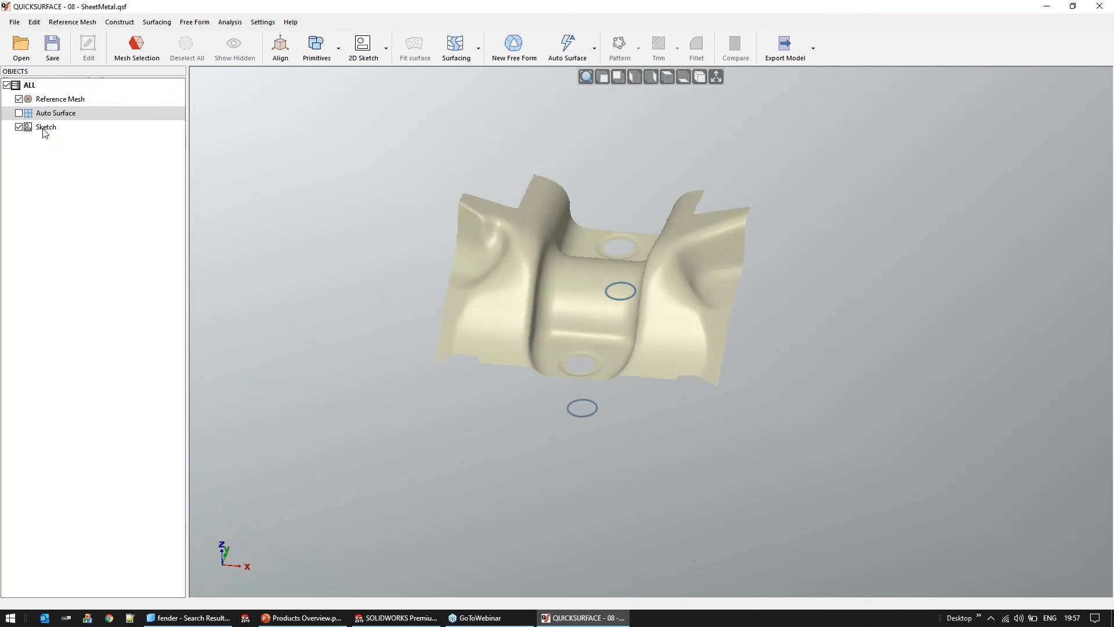
Create an extruded solid body from the sketch with the two hole circles
{"action": "right_click", "coordinate": [45, 128]}
{"action": "left_click", "coordinate": [78, 162]}
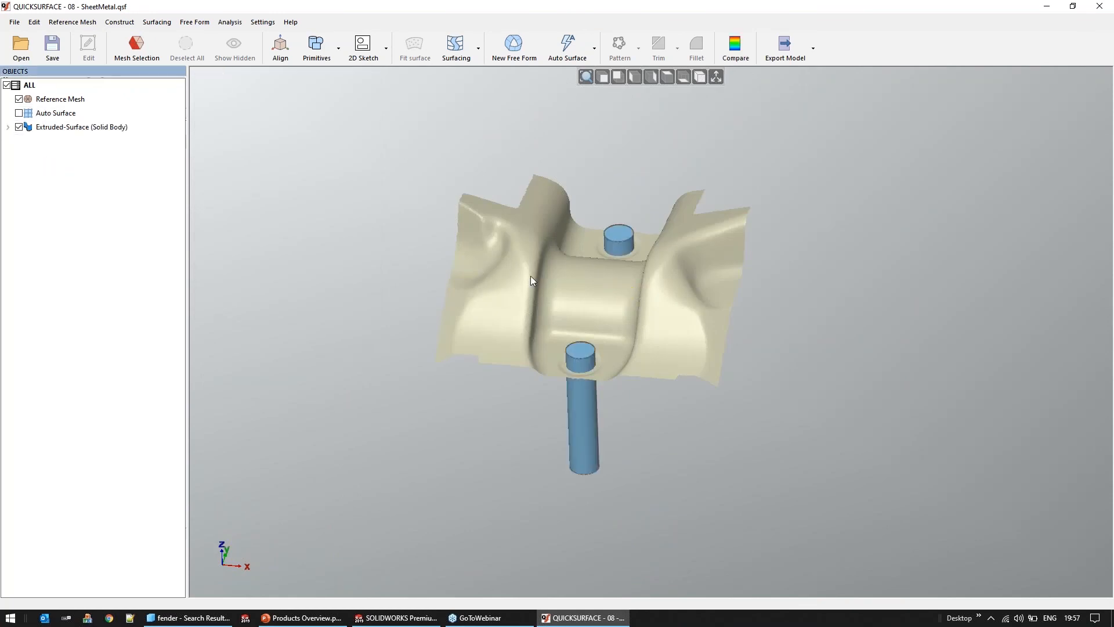
{"action": "middle_click_drag", "start_coordinate": [530, 276], "coordinate": [566, 291]}
Show the auto surface and trim it with the extruded body, removing the cylinder pieces at the lower hole
{"action": "left_click", "coordinate": [19, 114]}
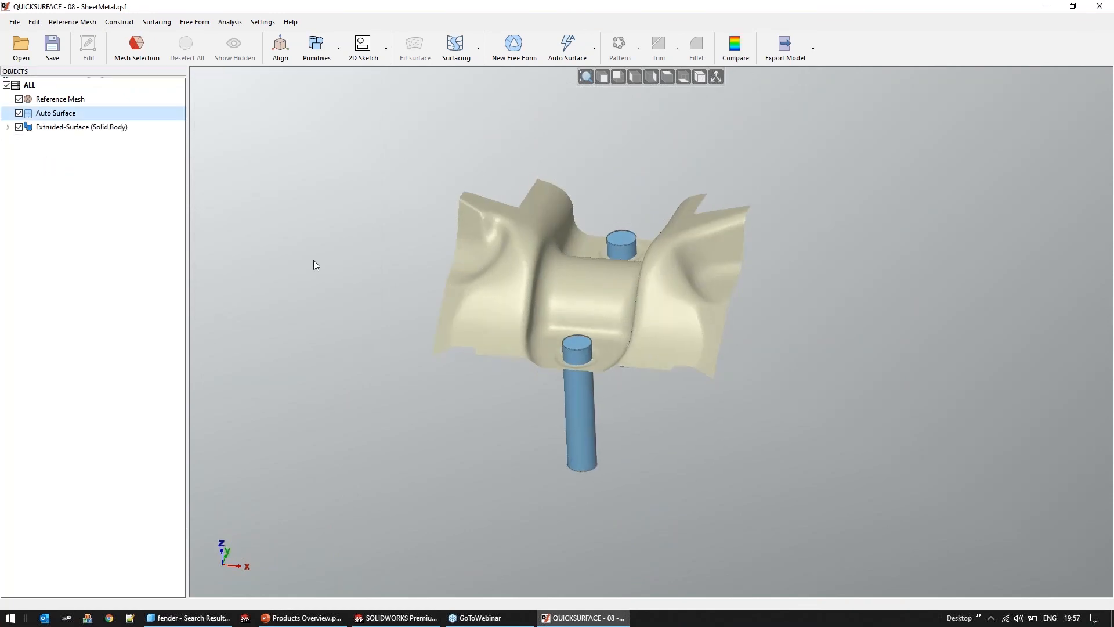
{"action": "scroll", "coordinate": [616, 387], "scroll_direction": "up", "scroll_amount": 2}
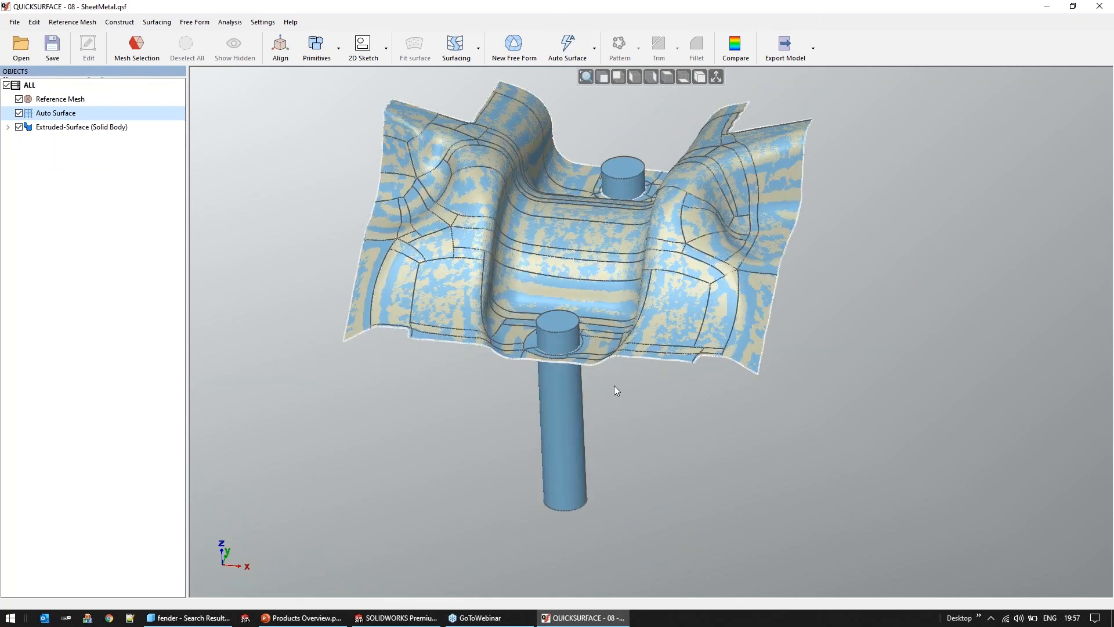
{"action": "scroll", "coordinate": [614, 385], "scroll_direction": "up", "scroll_amount": 2}
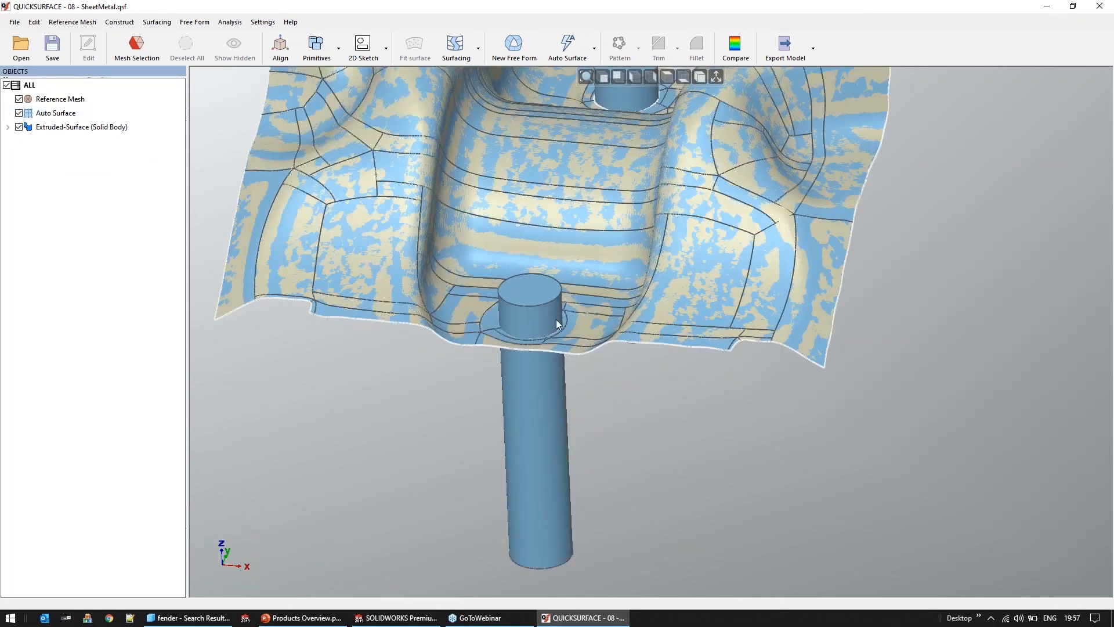
{"action": "left_click", "coordinate": [601, 334]}
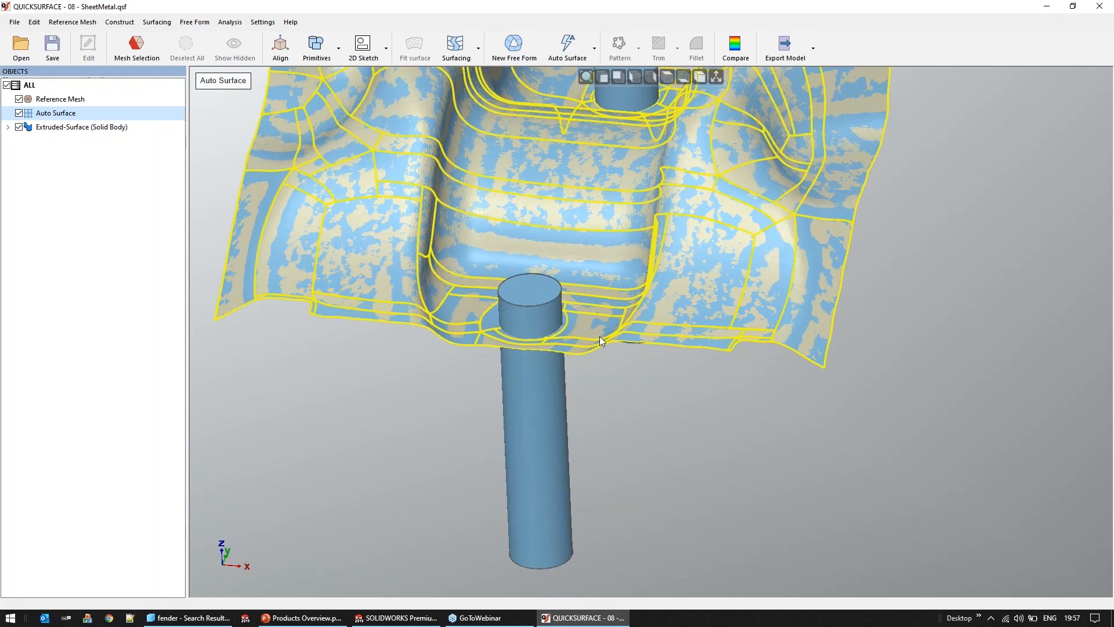
{"action": "left_click", "coordinate": [556, 331], "text": "ctrl"}
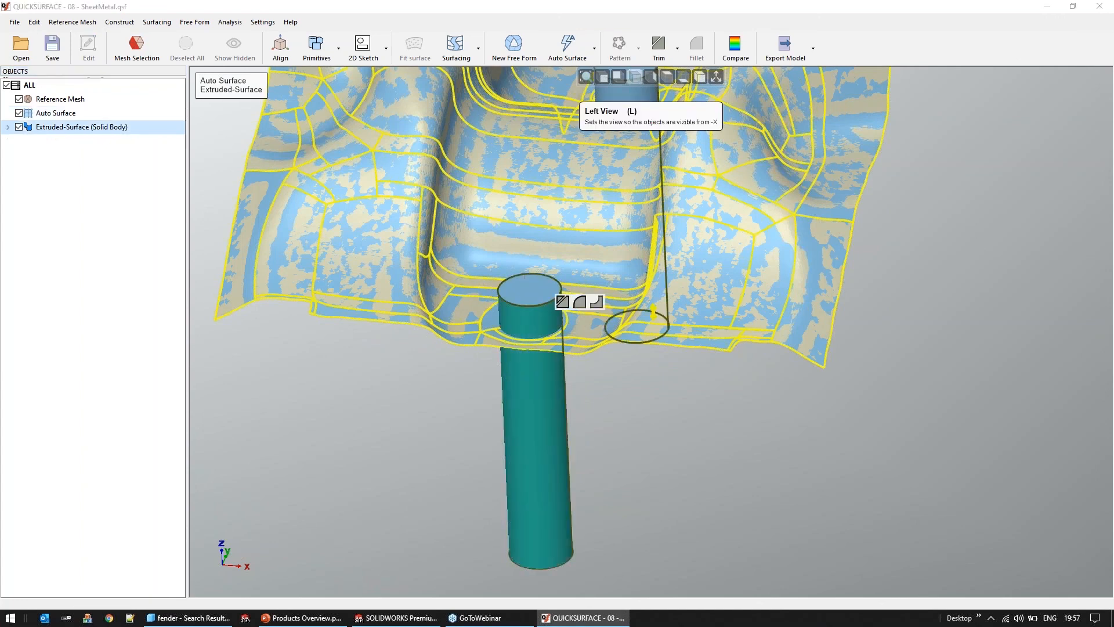
{"action": "left_click", "coordinate": [664, 46]}
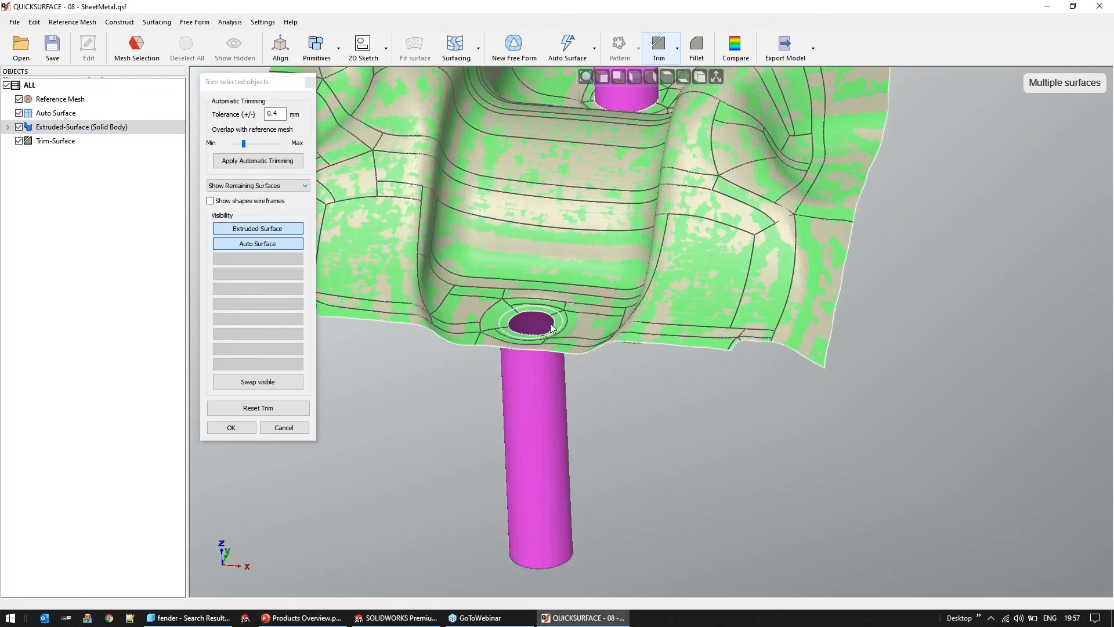
{"action": "scroll", "coordinate": [551, 328], "scroll_direction": "up", "scroll_amount": 2}
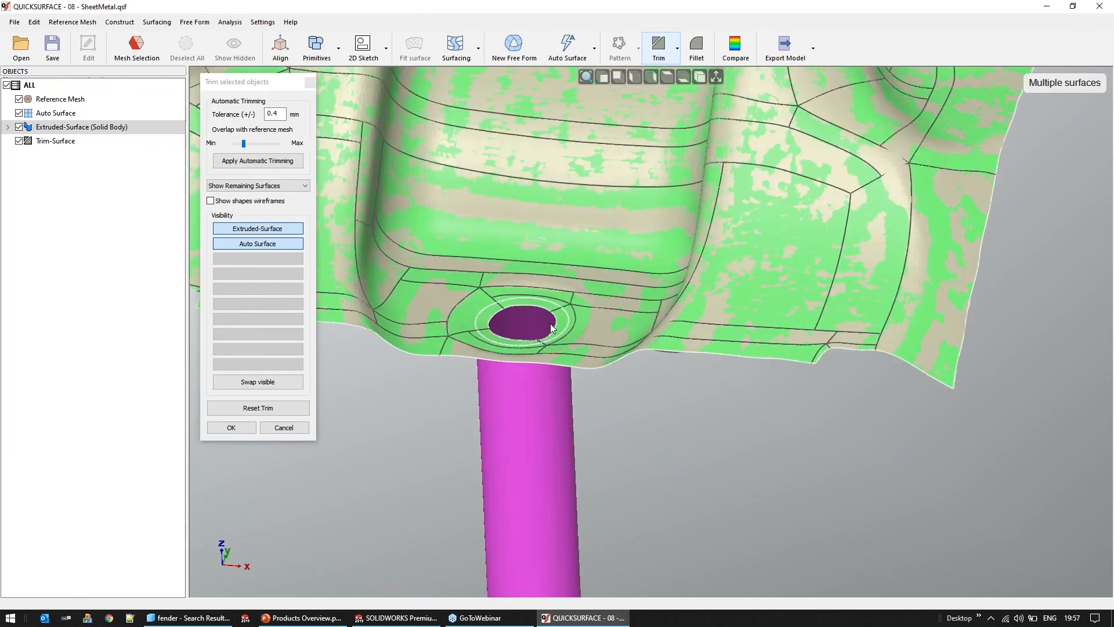
{"action": "scroll", "coordinate": [552, 328], "scroll_direction": "up", "scroll_amount": 2}
{"action": "left_click", "coordinate": [539, 409]}
{"action": "mouse_move", "coordinate": [511, 348]}
{"action": "right_mouse_down"}
{"action": "mouse_move", "coordinate": [497, 332]}
{"action": "mouse_move", "coordinate": [526, 357]}
{"action": "right_mouse_up"}
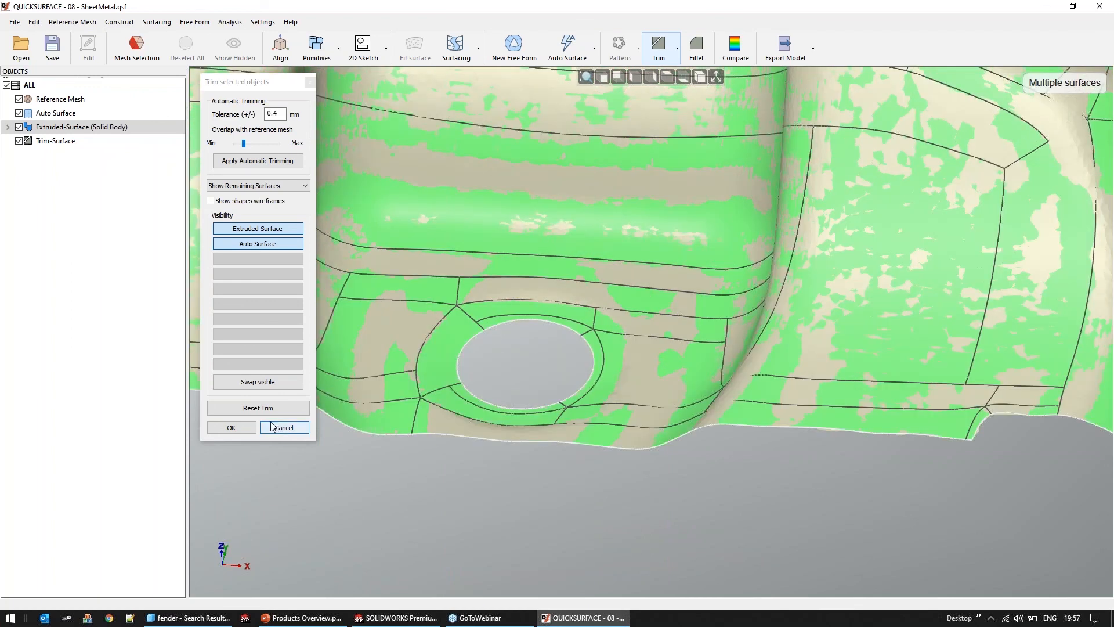
{"action": "left_click", "coordinate": [231, 429]}
Inspect the trimmed lower hole from above, then reopen the extruded body's sketch for editing
{"action": "key", "text": "ctrl+1"}
{"action": "scroll", "coordinate": [669, 463], "scroll_direction": "up", "scroll_amount": 3}
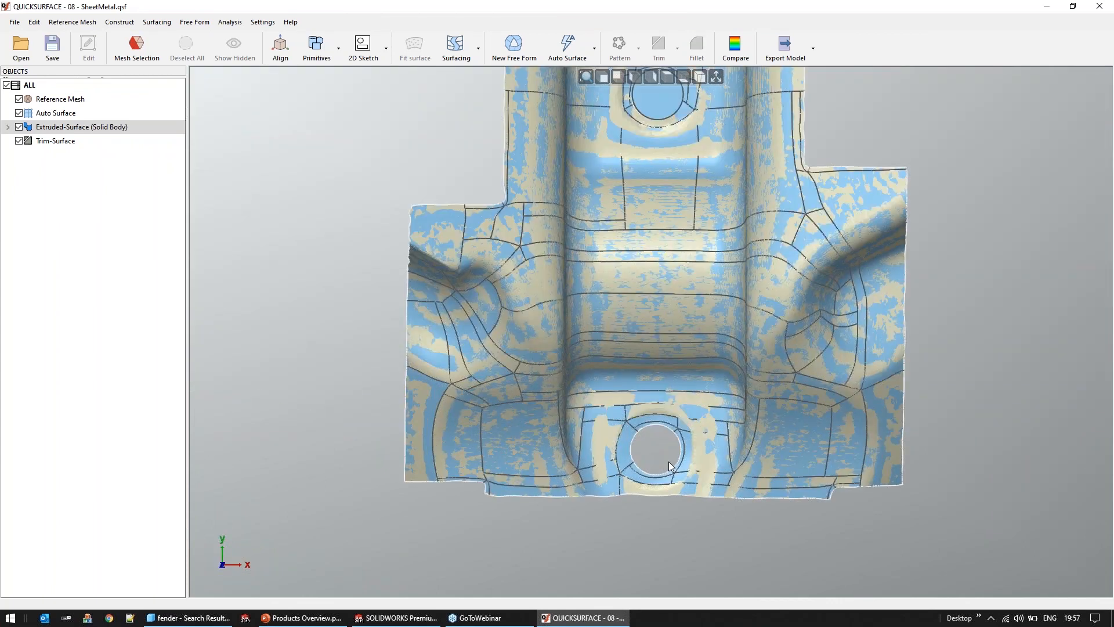
{"action": "scroll", "coordinate": [668, 462], "scroll_direction": "up", "scroll_amount": 5}
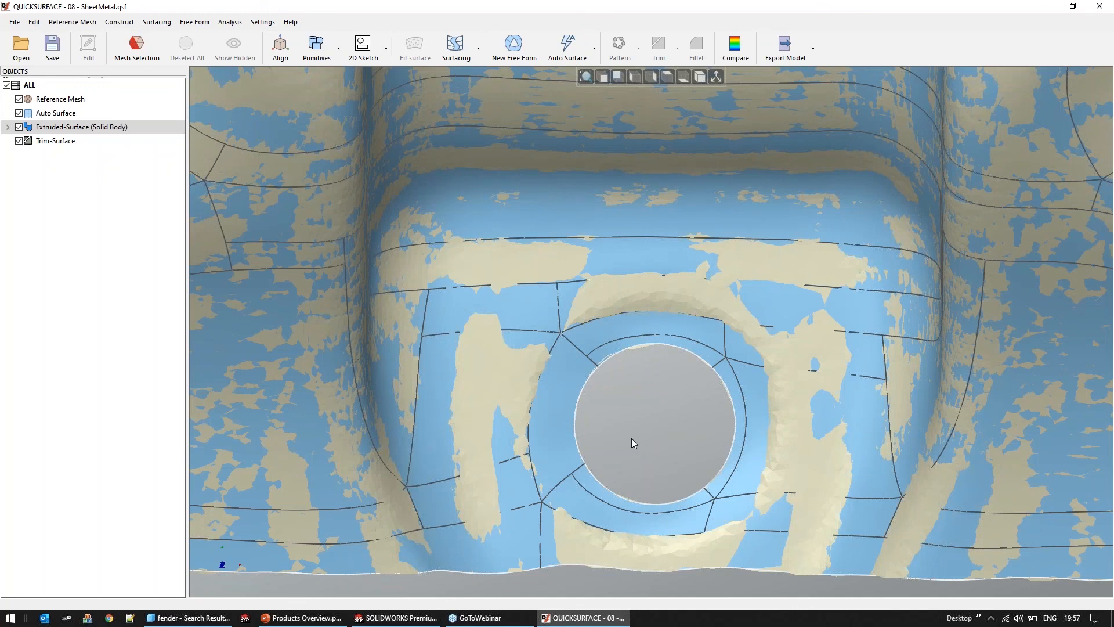
{"action": "scroll", "coordinate": [632, 439], "scroll_direction": "down", "scroll_amount": 3}
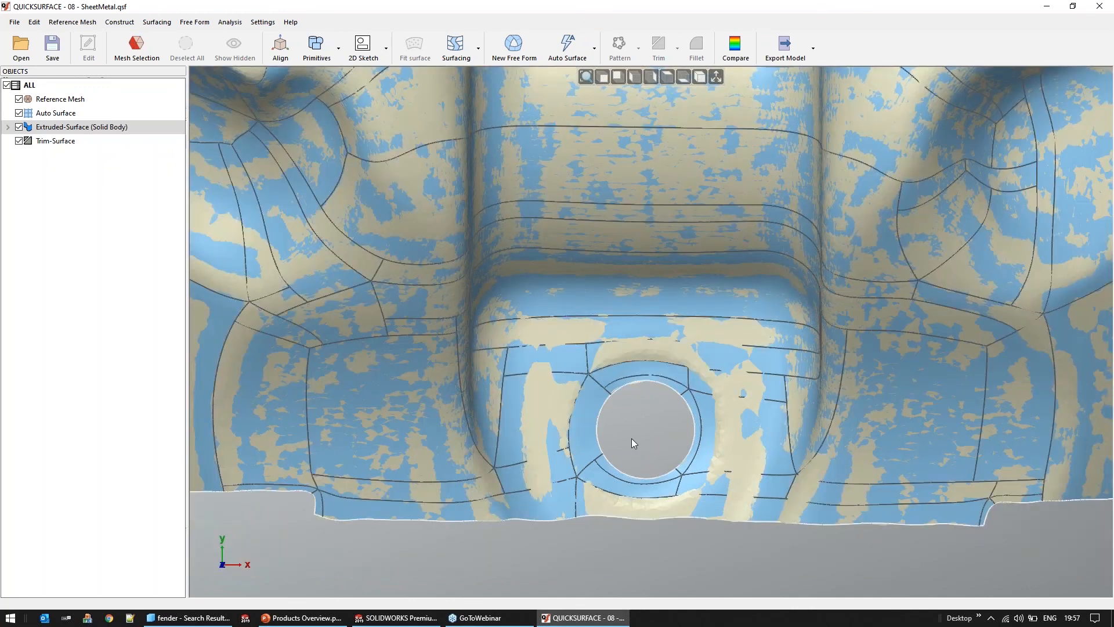
{"action": "scroll", "coordinate": [631, 444], "scroll_direction": "down", "scroll_amount": 3}
{"action": "left_click", "coordinate": [9, 126]}
{"action": "right_click", "coordinate": [58, 141]}
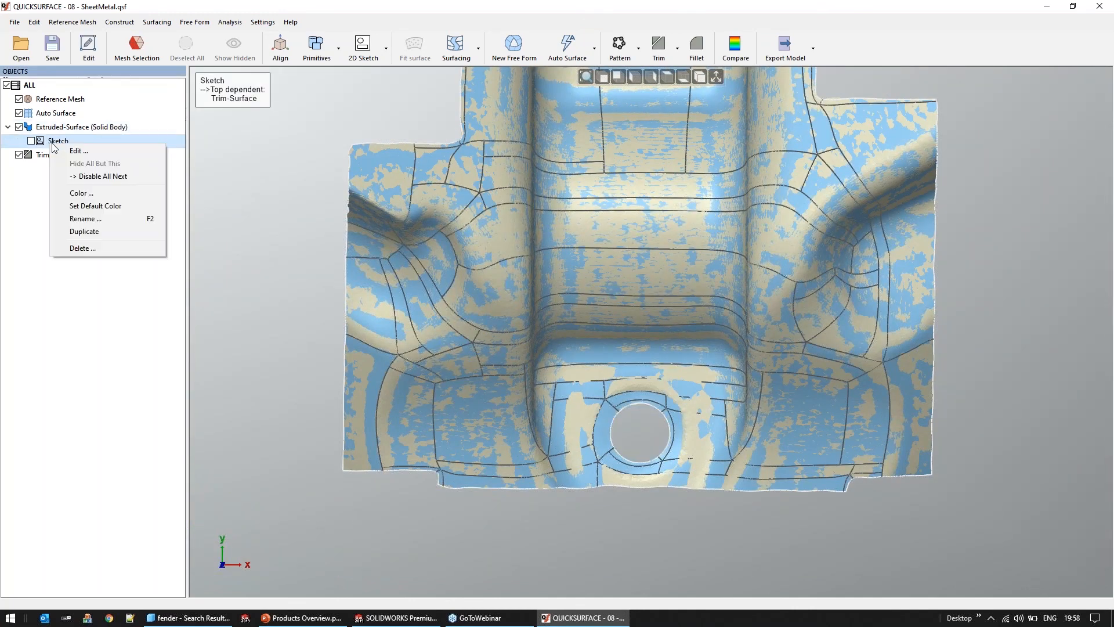
{"action": "left_click", "coordinate": [82, 152]}
Dimension the lower hole's circle with a radius of 4.5 mm and accept the edited sketch
{"action": "scroll", "coordinate": [643, 473], "scroll_direction": "up", "scroll_amount": 8}
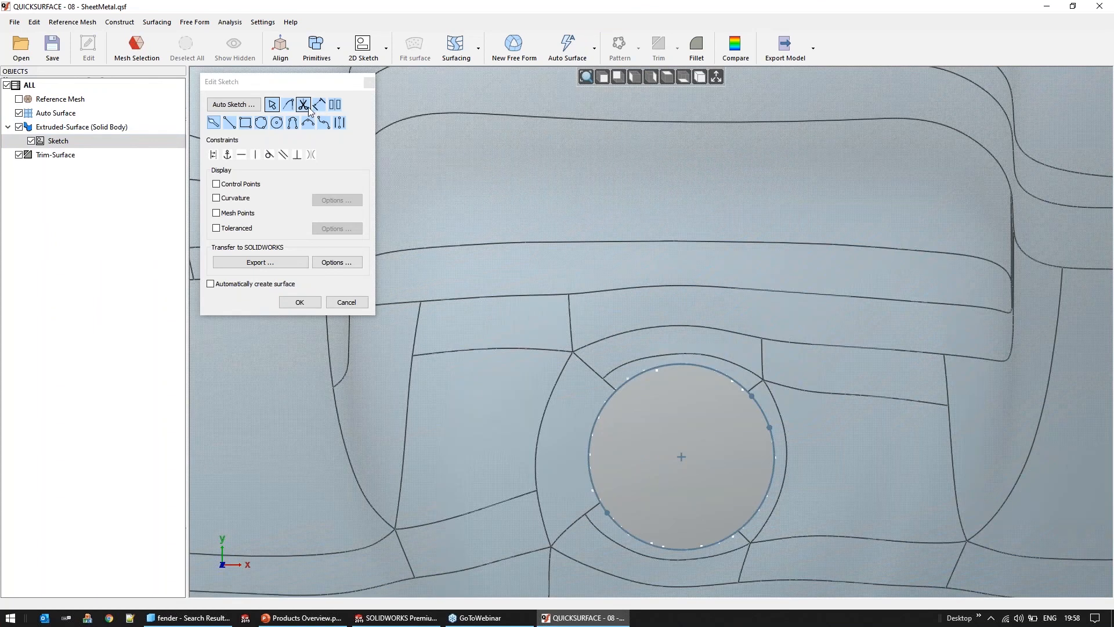
{"action": "left_click", "coordinate": [319, 105]}
{"action": "left_click", "coordinate": [765, 417]}
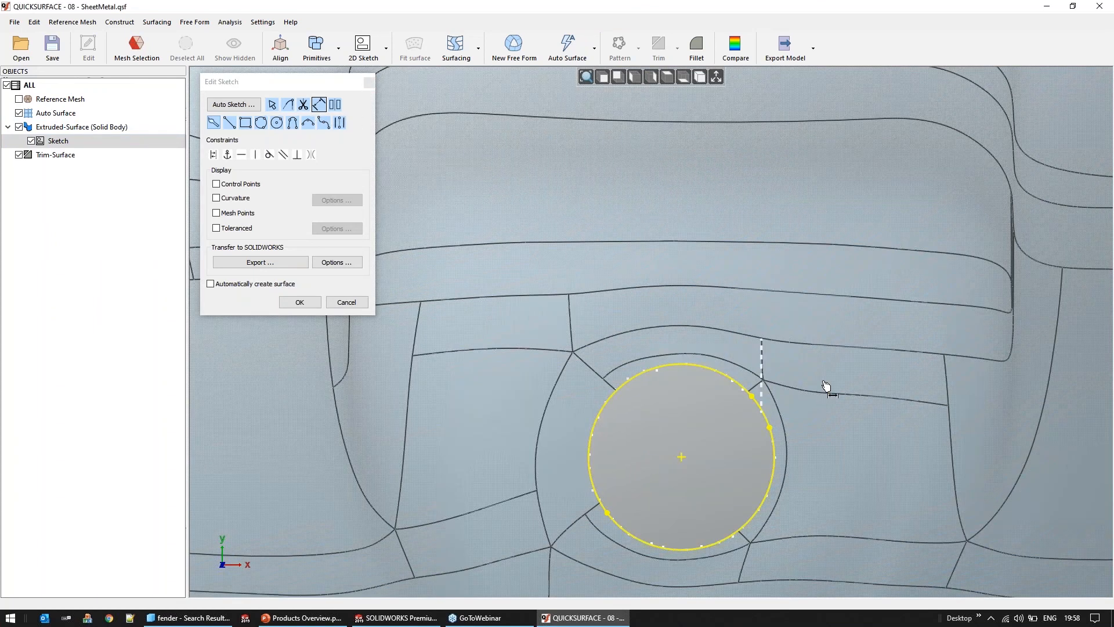
{"action": "left_click", "coordinate": [838, 371]}
{"action": "type", "text": "4."}
{"action": "type", "text": ".5"}
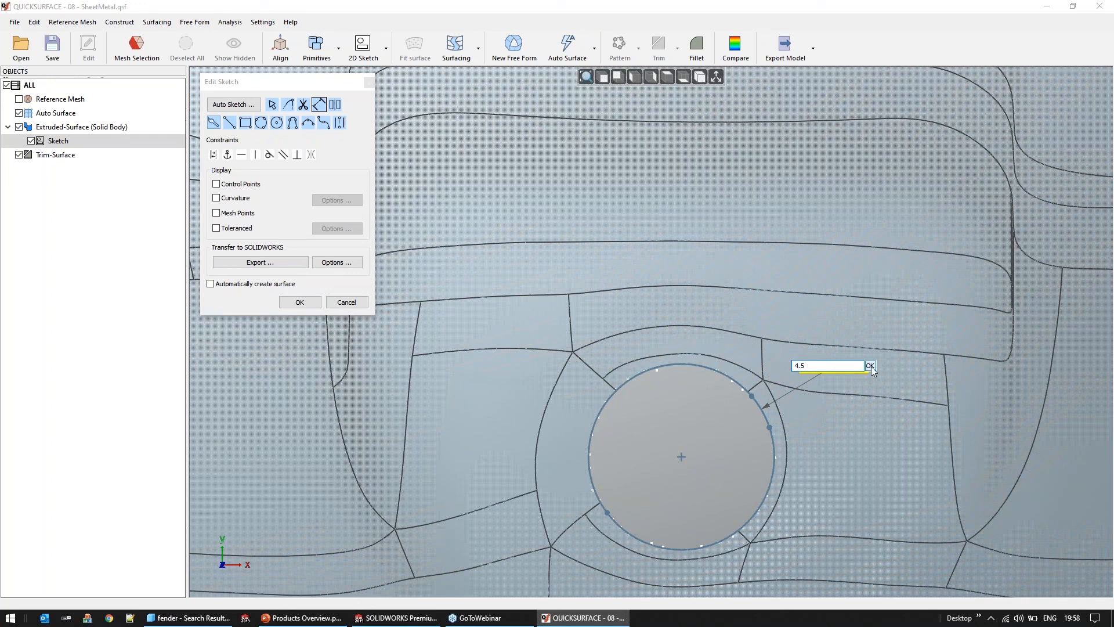
{"action": "left_click", "coordinate": [871, 366]}
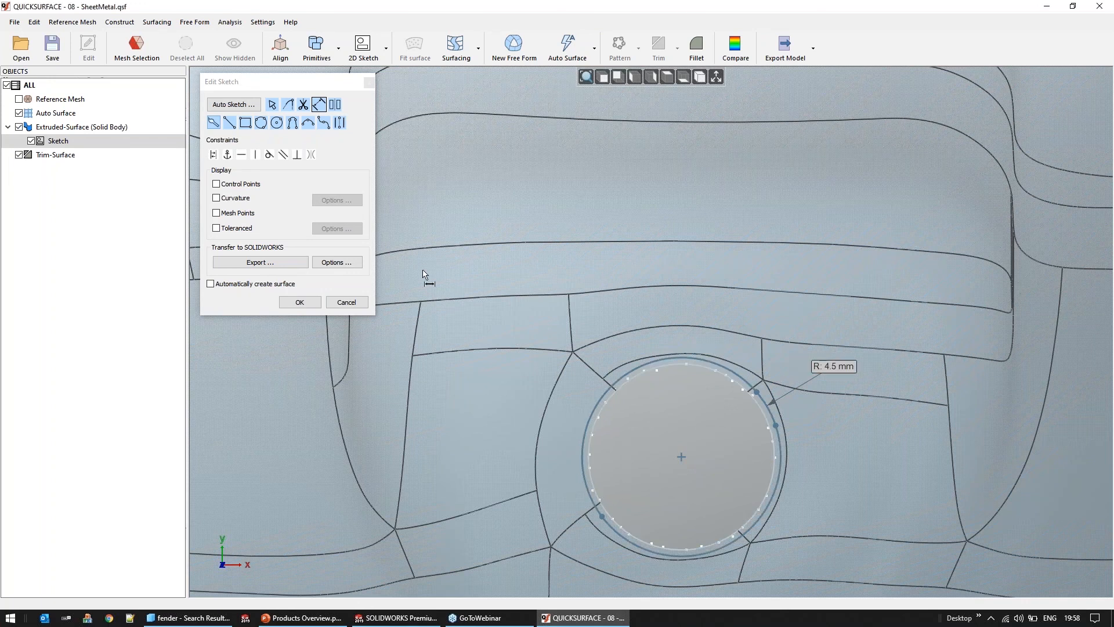
{"action": "left_click", "coordinate": [301, 303]}
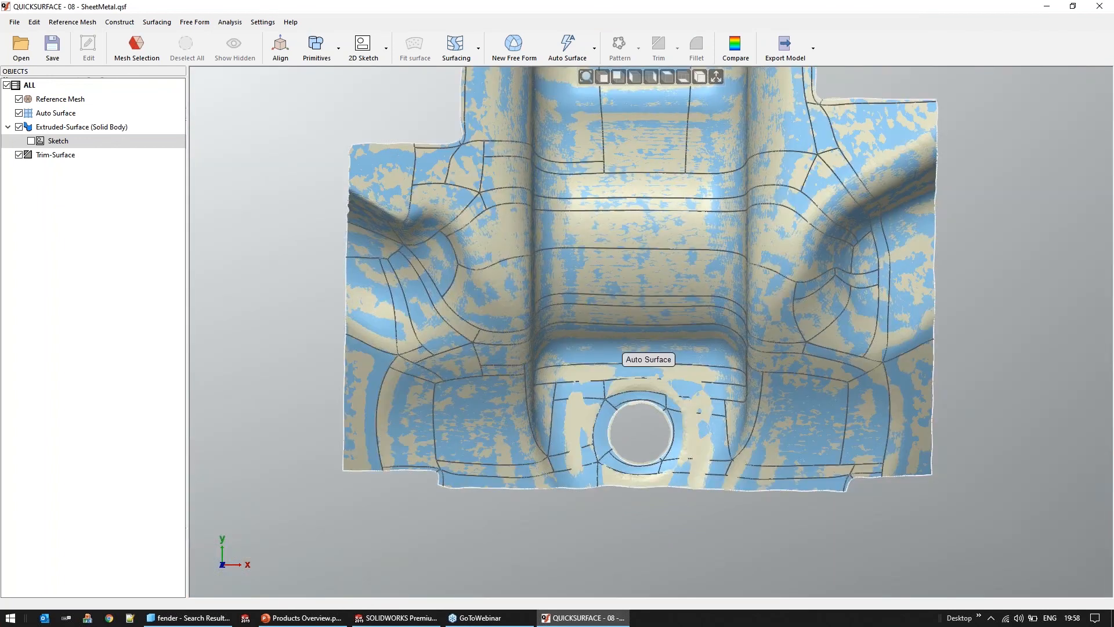
Load the scan file Boxster Fender Reduced Mesh.stl in place of the sheet metal project and view the fender from its outer side
{"action": "middle_click_drag", "start_coordinate": [438, 334], "coordinate": [325, 191]}
{"action": "left_click", "coordinate": [19, 100]}
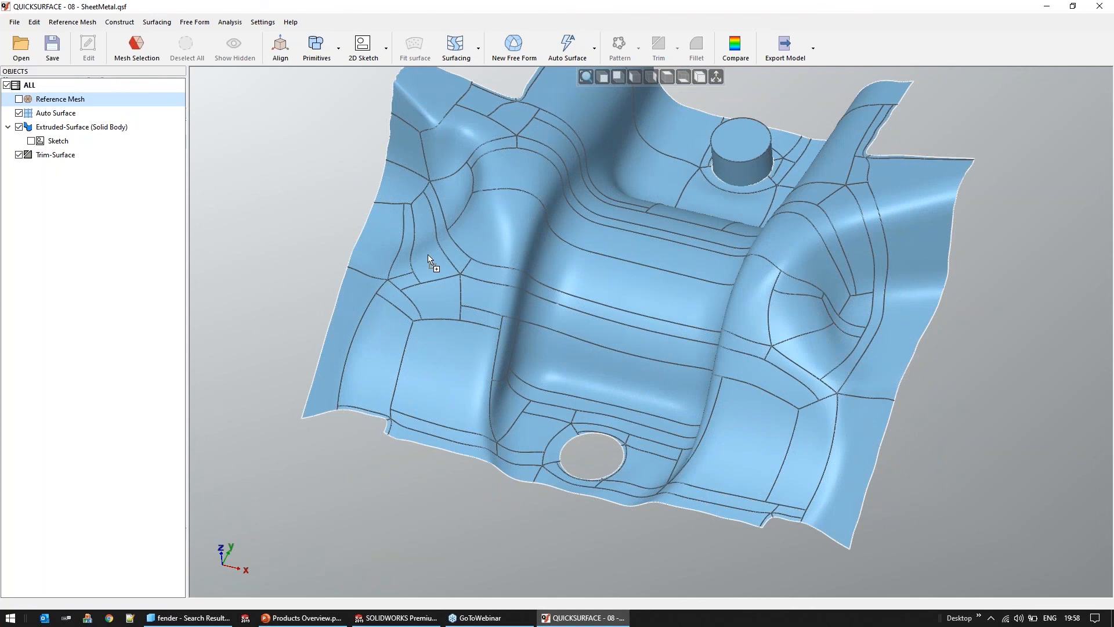
{"action": "left_click_drag", "start_coordinate": [427, 255], "coordinate": [429, 256]}
{"action": "left_click", "coordinate": [551, 335]}
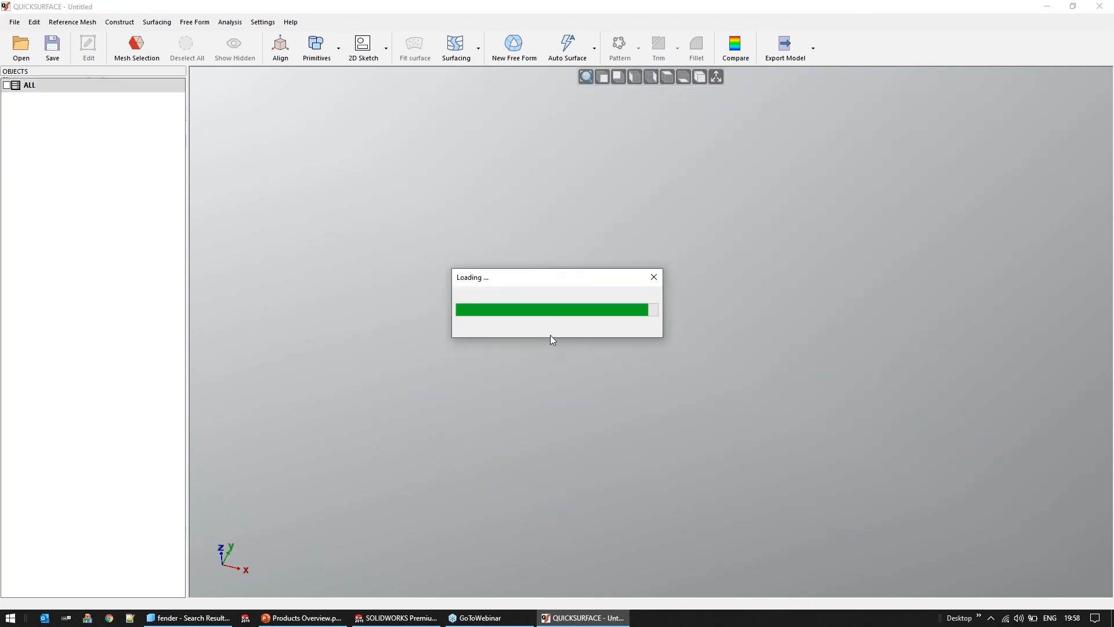
{"action": "middle_click_drag", "start_coordinate": [432, 334], "coordinate": [807, 231]}
{"action": "middle_click_drag", "start_coordinate": [811, 338], "coordinate": [812, 450]}
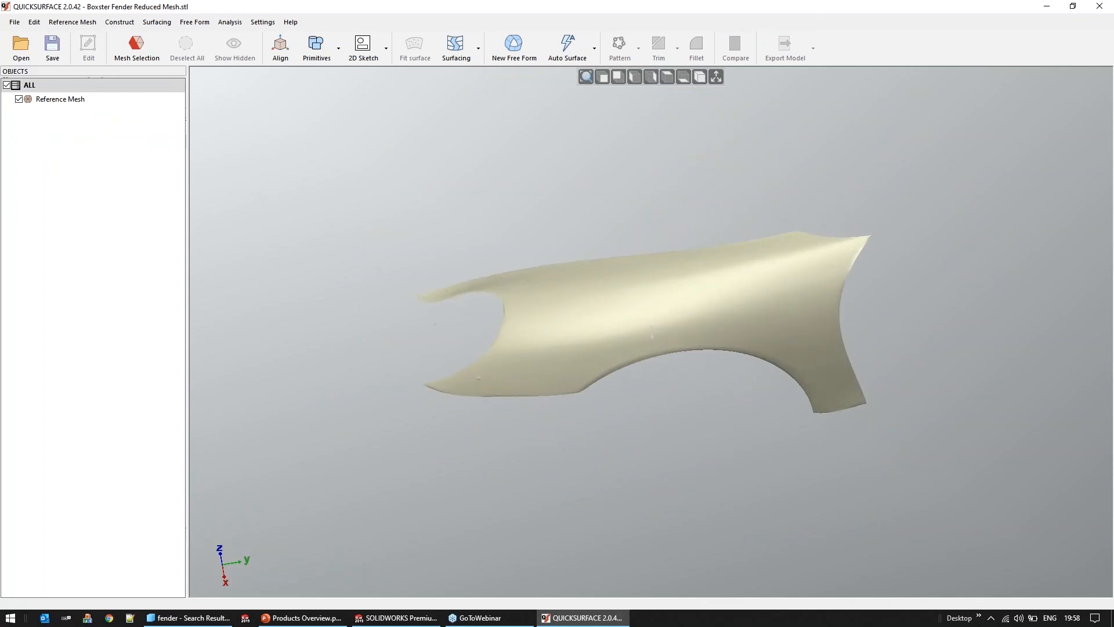
Preview an auto surface of the fender mesh with Medium target quads and Balanced feature details, and inspect its coverage
{"action": "left_click", "coordinate": [567, 58]}
{"action": "left_click", "coordinate": [273, 207]}
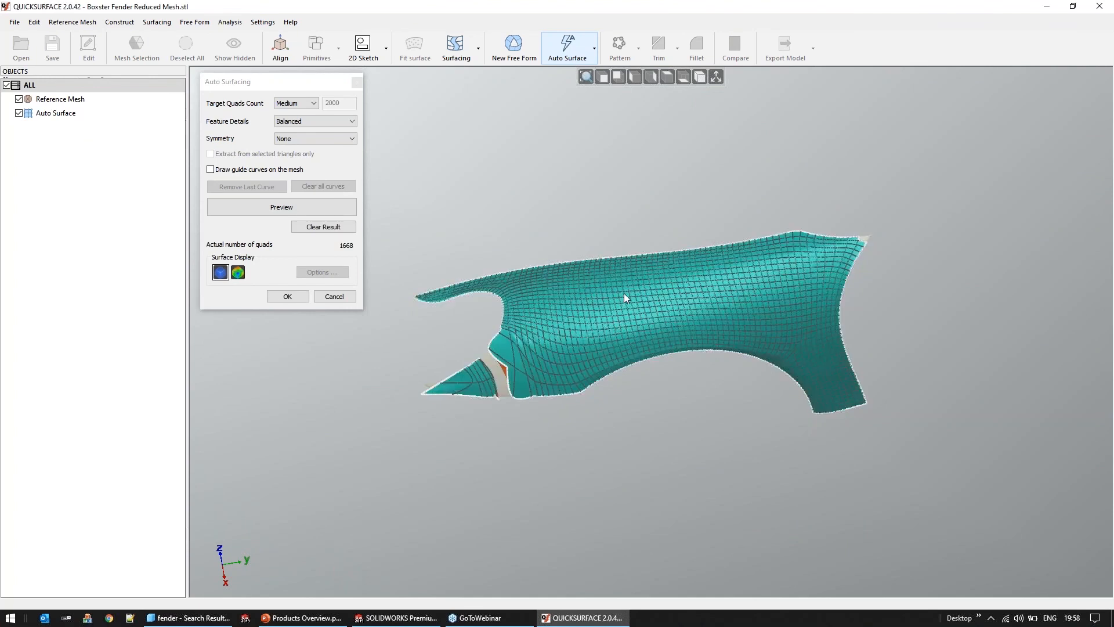
{"action": "mouse_move", "coordinate": [625, 294]}
{"action": "middle_mouse_down"}
{"action": "mouse_move", "coordinate": [627, 388]}
{"action": "mouse_move", "coordinate": [656, 256]}
{"action": "middle_mouse_up"}
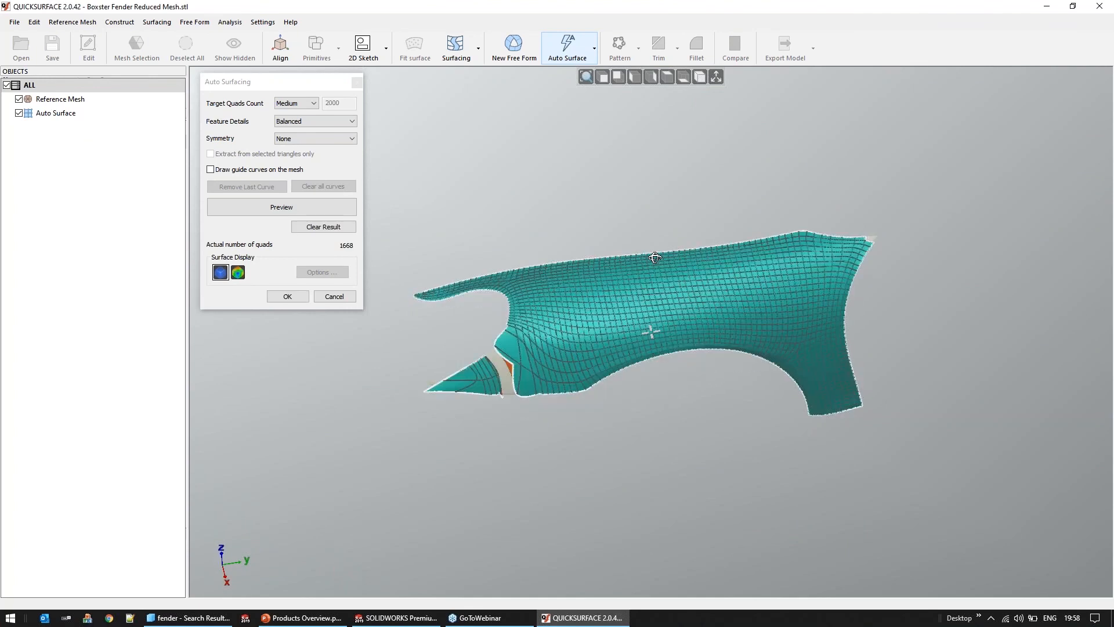
{"action": "scroll", "coordinate": [721, 266], "scroll_direction": "up", "scroll_amount": 2}
{"action": "scroll", "coordinate": [723, 269], "scroll_direction": "up", "scroll_amount": 2}
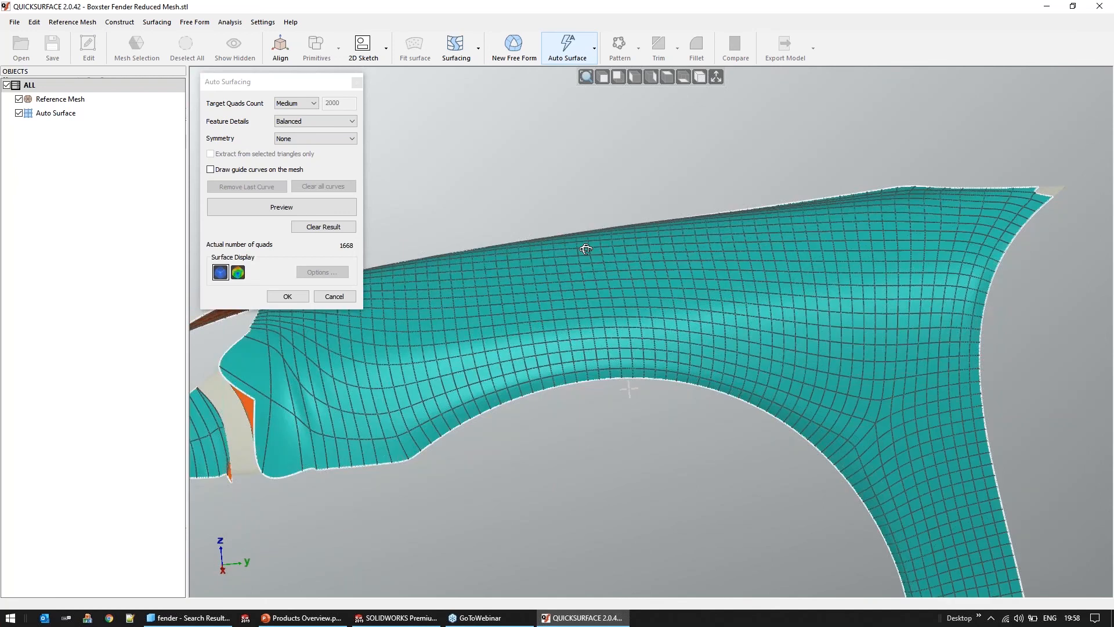
{"action": "middle_click_drag", "start_coordinate": [585, 249], "coordinate": [731, 334]}
{"action": "scroll", "coordinate": [669, 393], "scroll_direction": "down", "scroll_amount": 5}
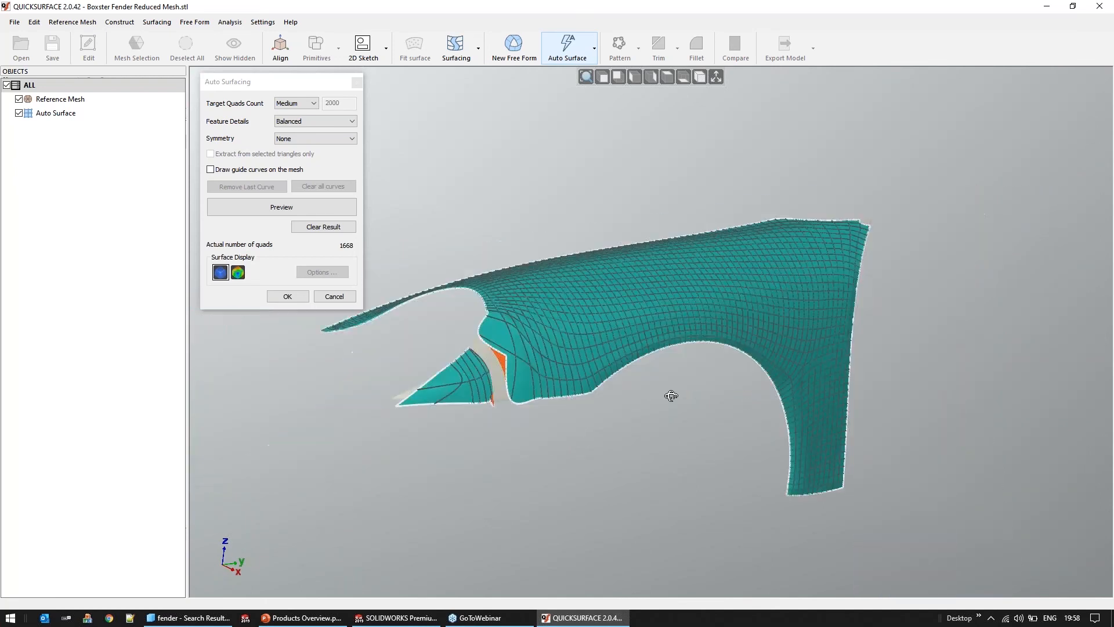
Try the fender's auto surface preview with a Low target quads count, and abandon the auto surfacing
{"action": "left_click", "coordinate": [296, 104]}
{"action": "left_click", "coordinate": [290, 112]}
{"action": "left_click", "coordinate": [301, 208]}
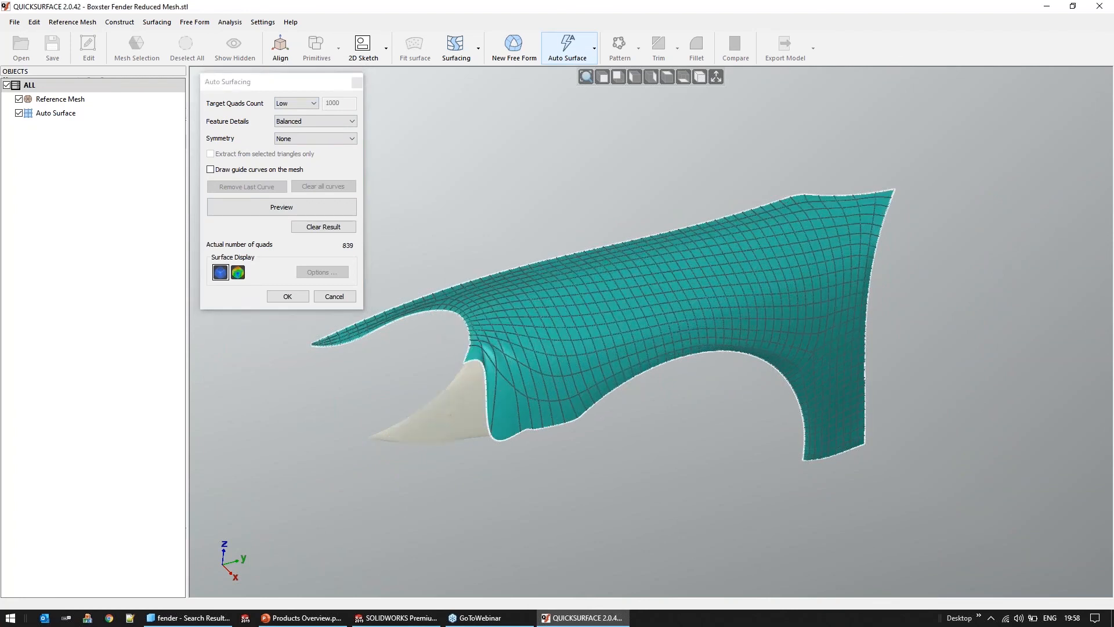
{"action": "left_click", "coordinate": [334, 297]}
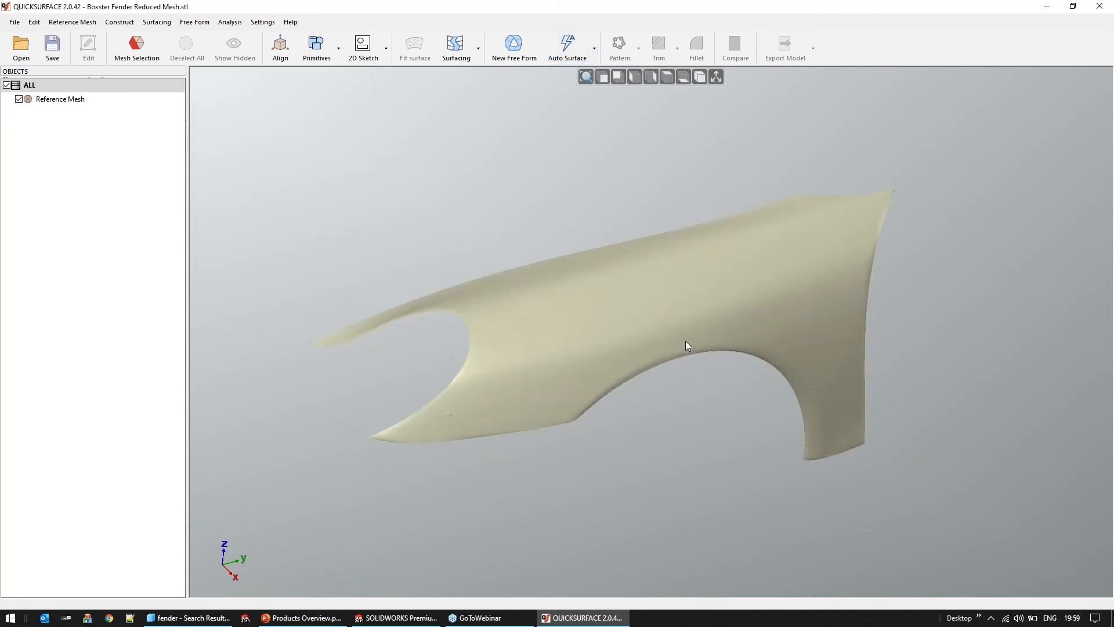